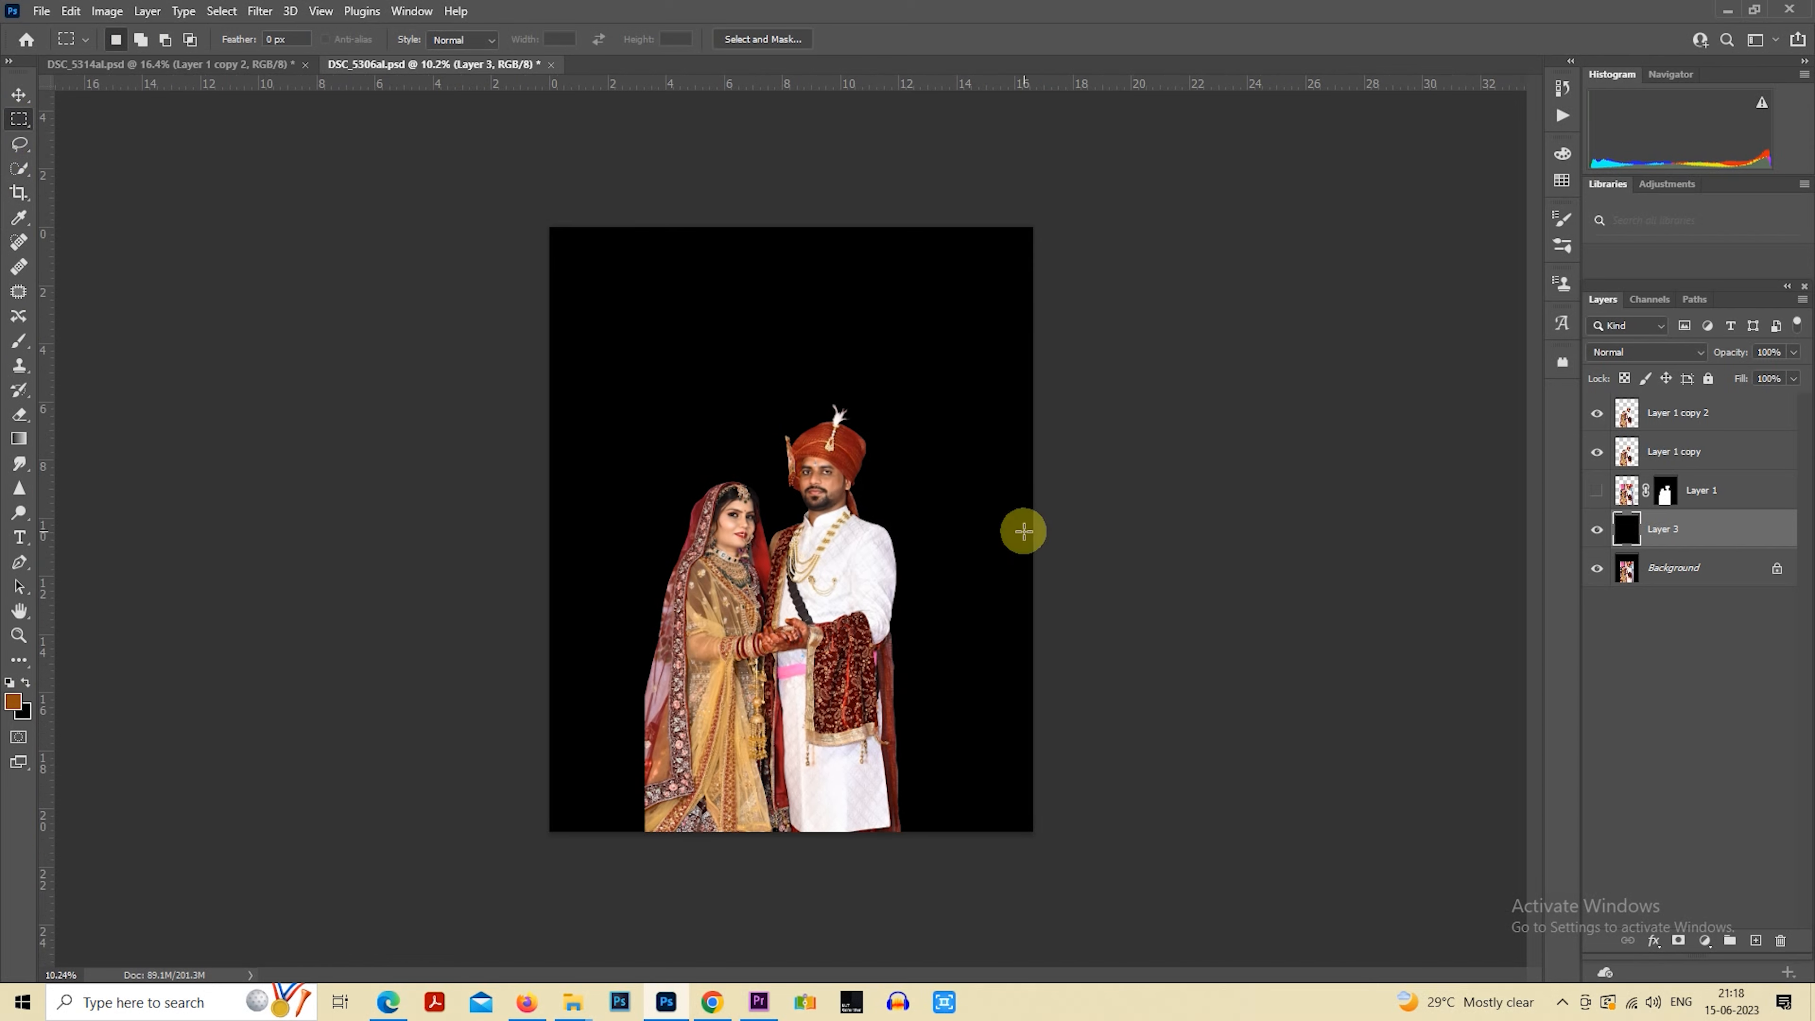
click(1722, 445)
scroll(834, 597, down, 3)
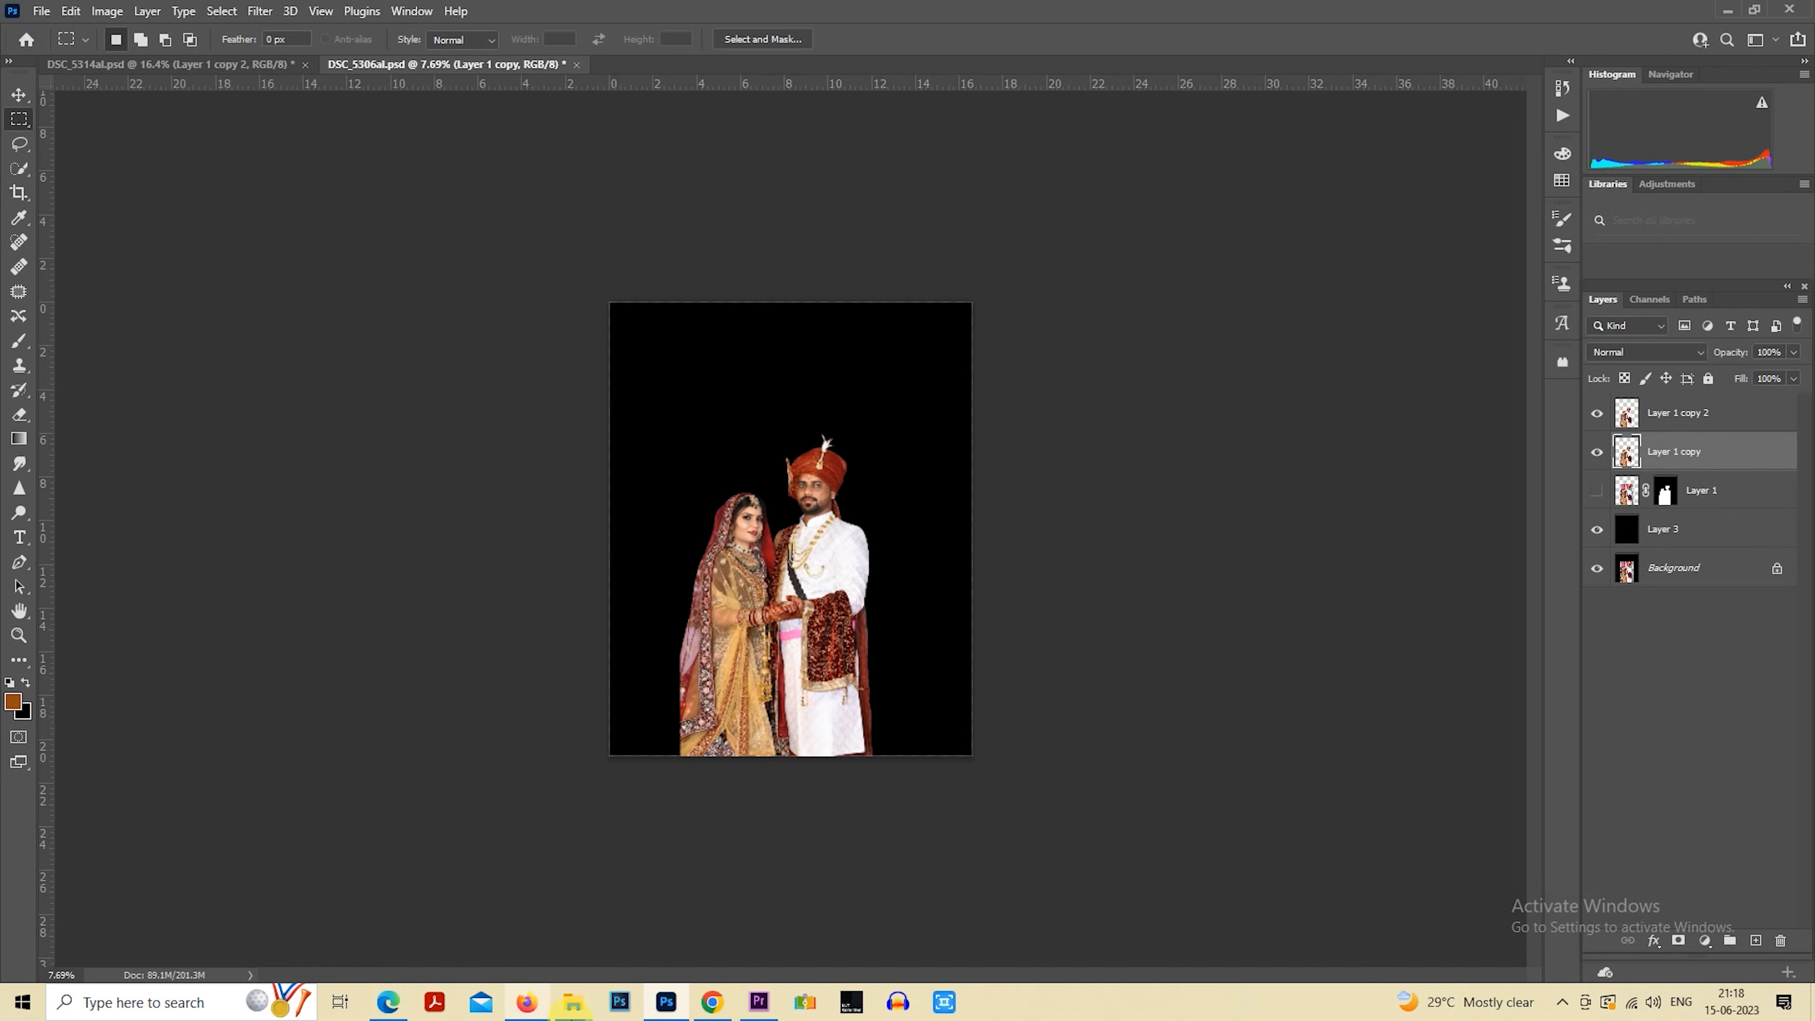
click(572, 1002)
drag(265, 368, 851, 660)
drag(820, 554, 1088, 887)
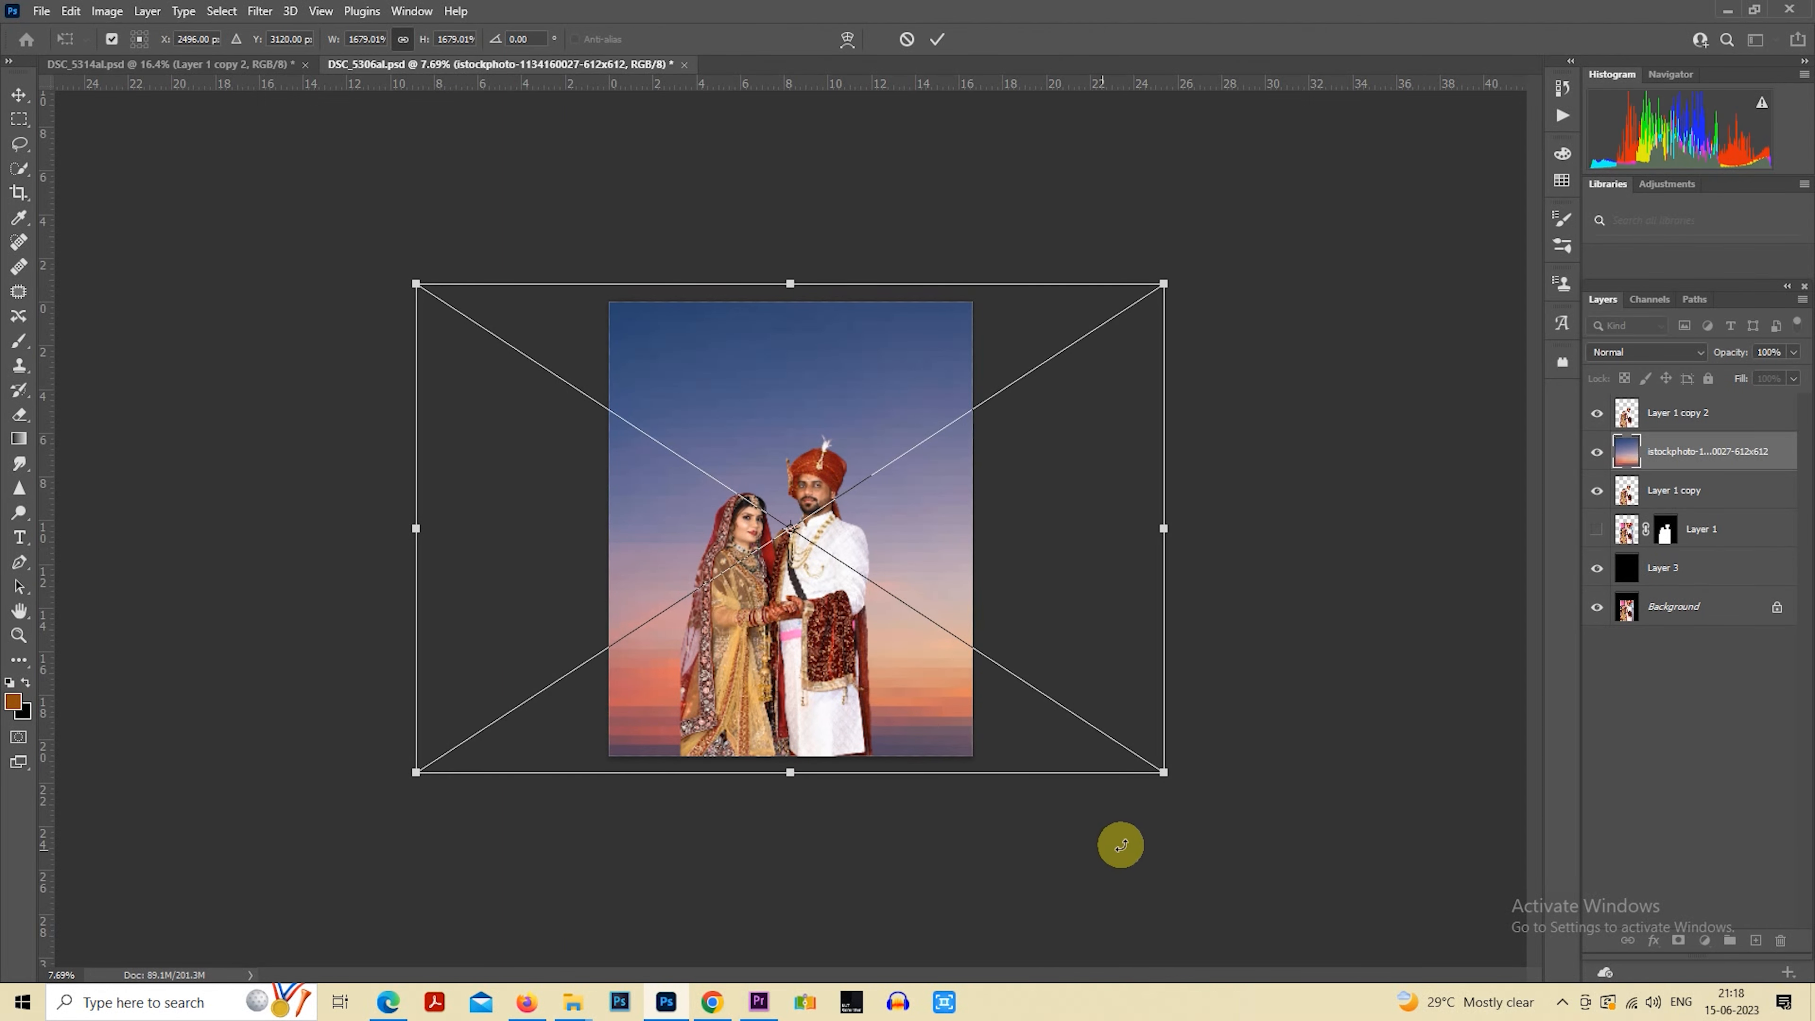
key(Return)
Rasterize the sunset sky layer and apply a Gaussian Blur with a 36-pixel radius
right_click(1665, 478)
click(1540, 512)
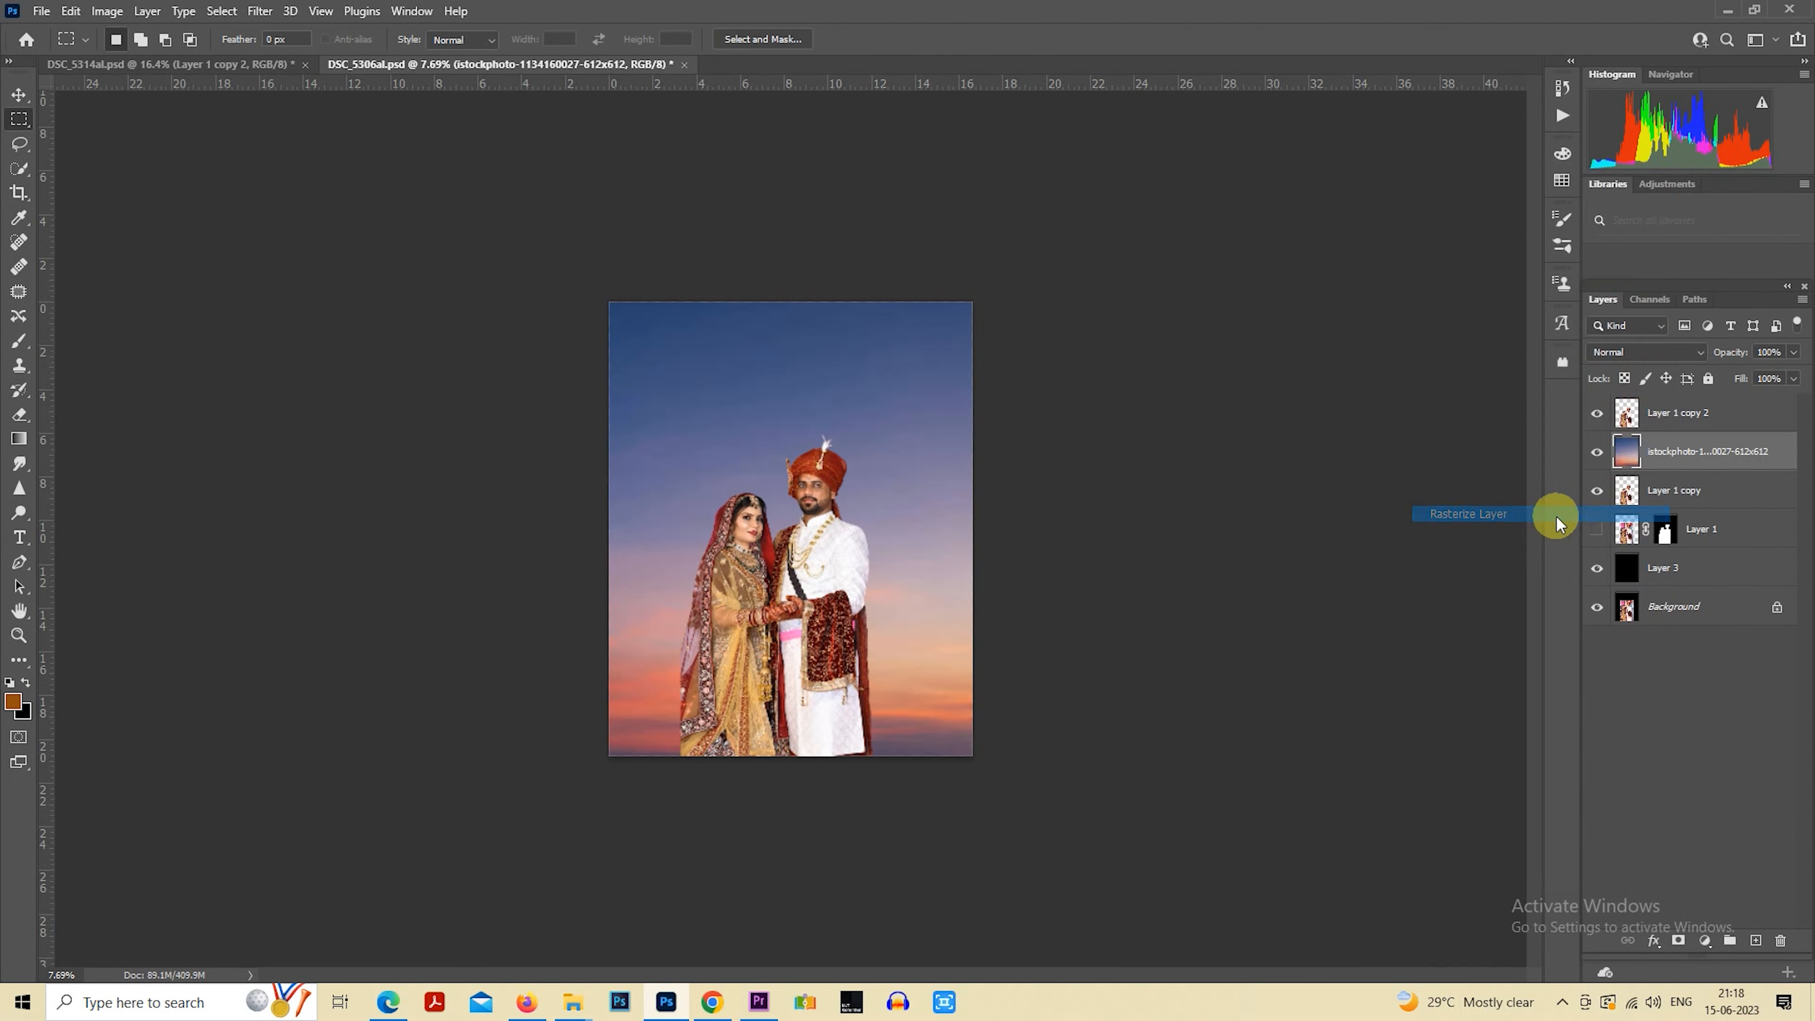
click(259, 11)
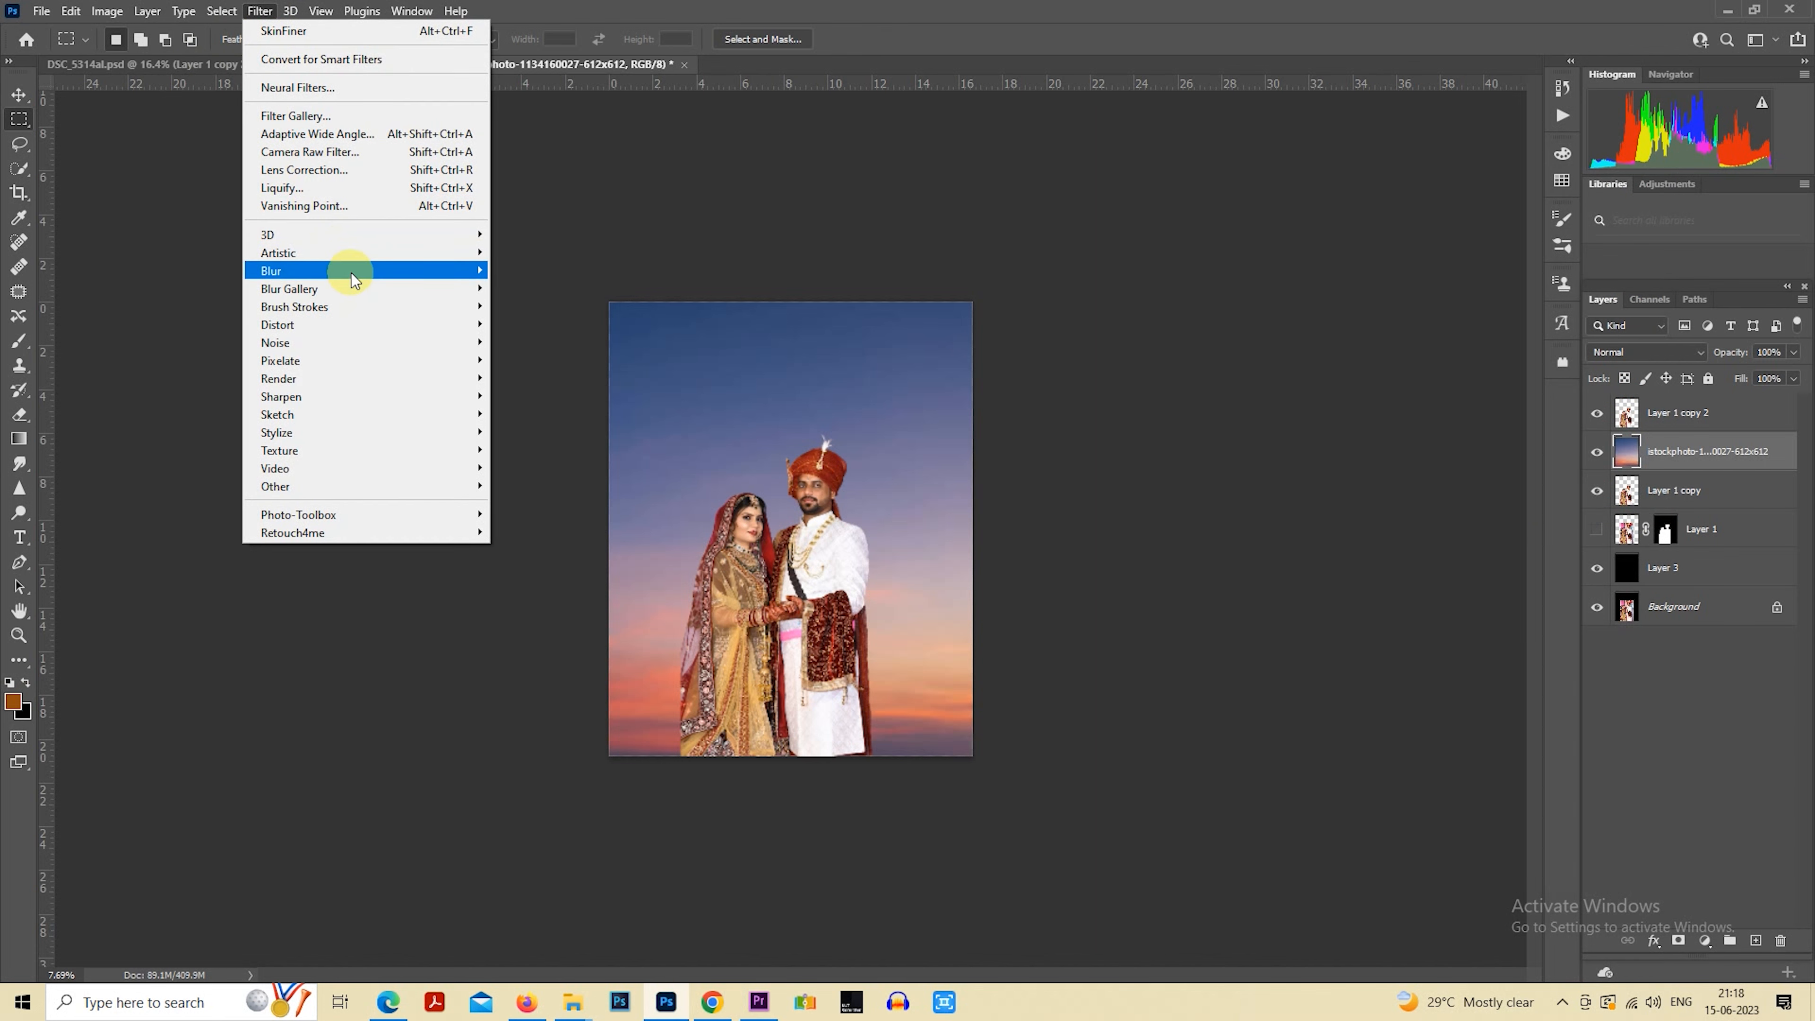
mouse_move(357, 271)
click(581, 341)
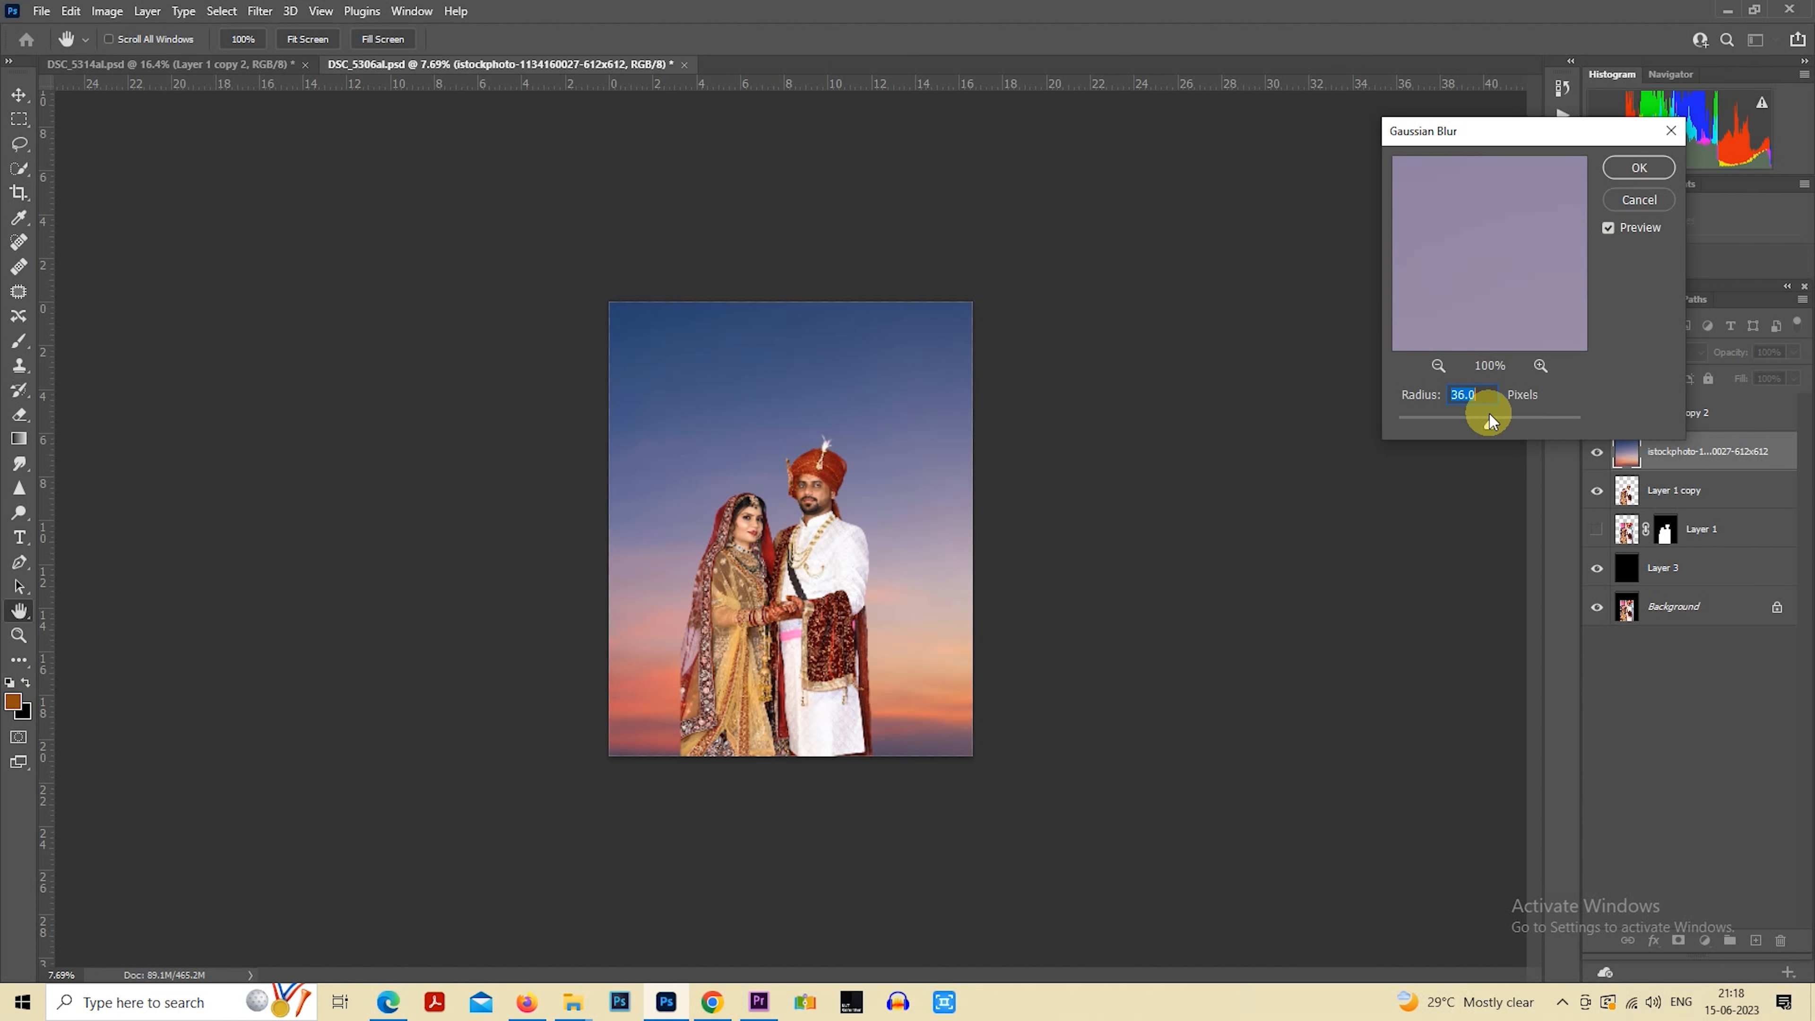
click(1639, 167)
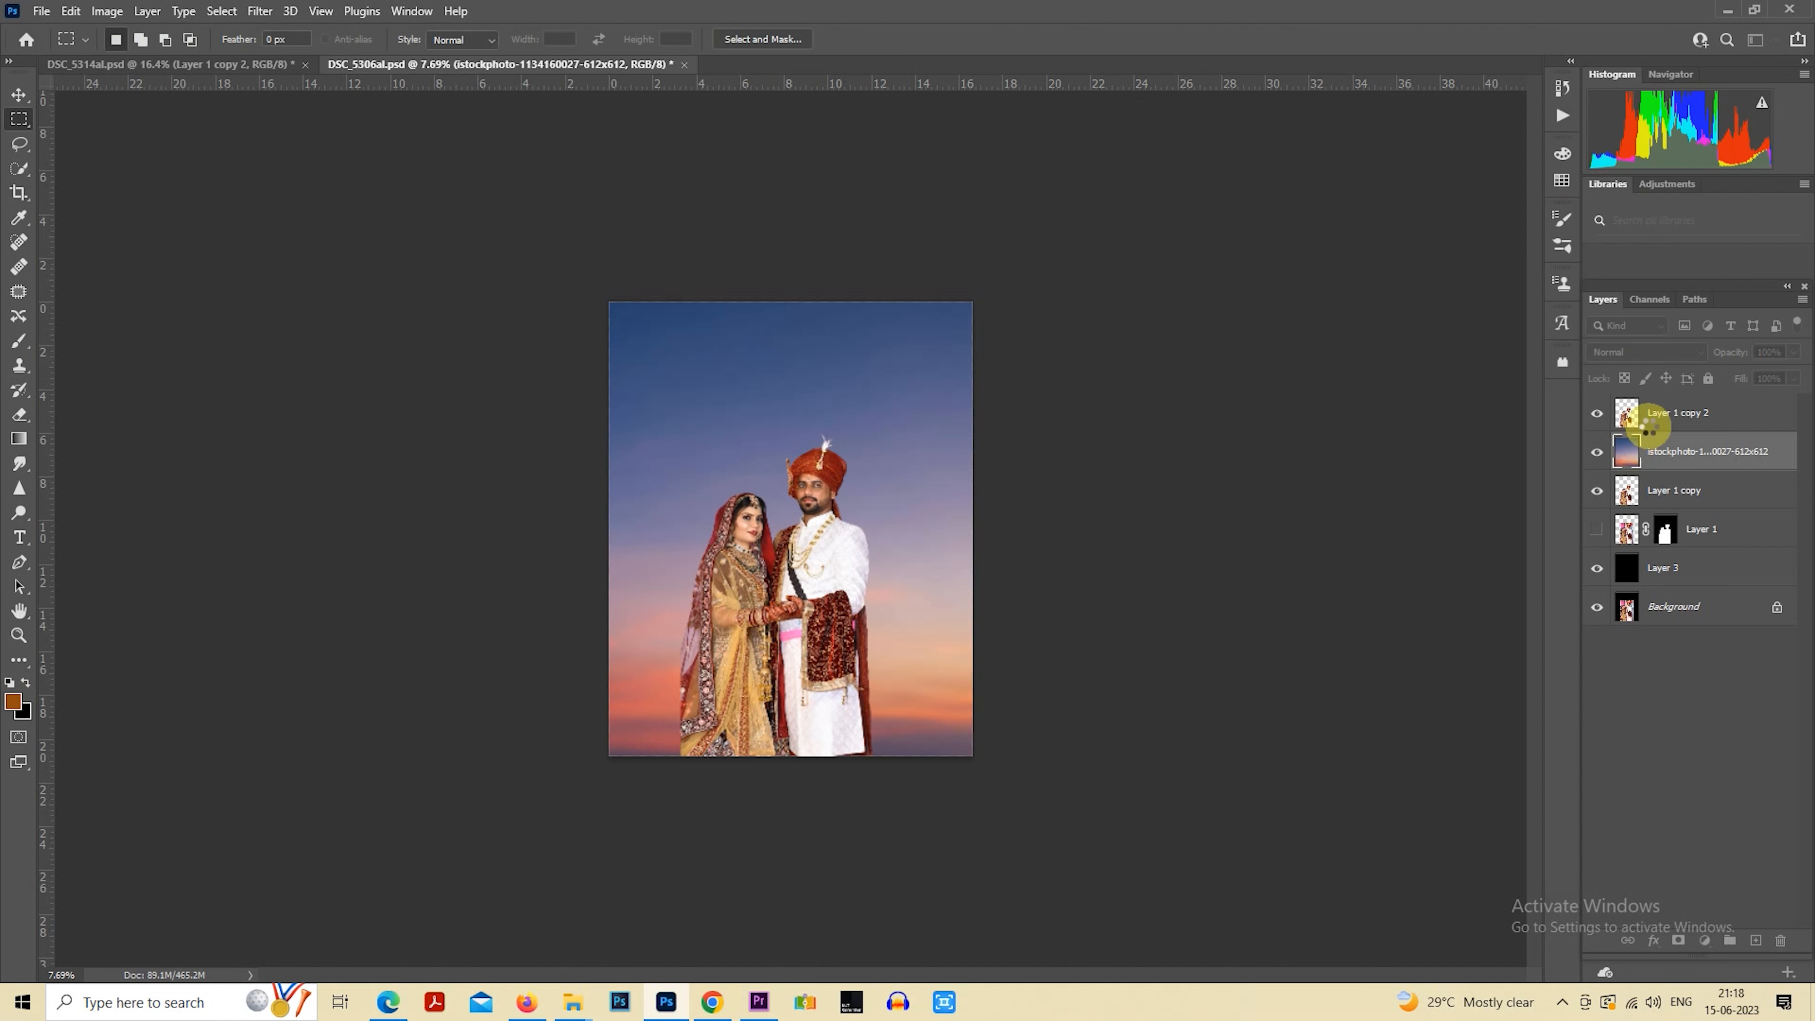
Scale the couple on the topmost Layer 1 copy 2 down to about 89% with Free Transform, keeping them at the canvas bottom
scroll(920, 587, up, 2)
right_click(807, 513)
click(907, 679)
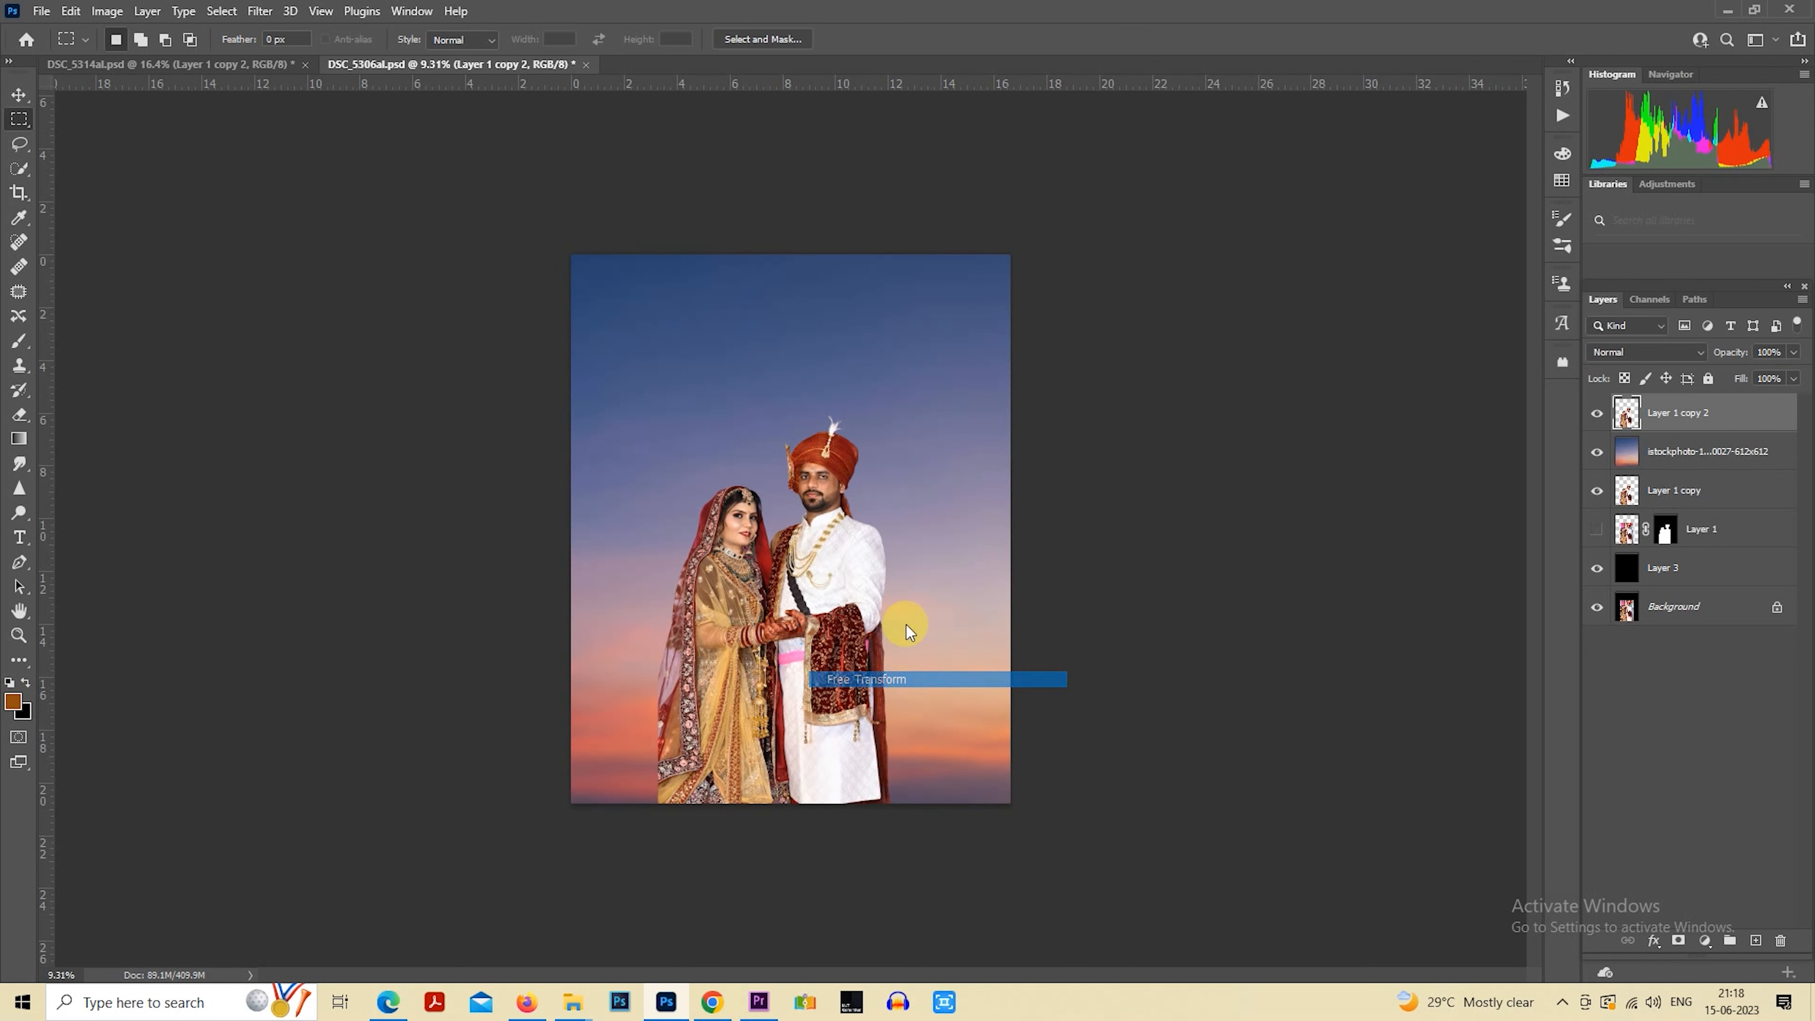
drag(886, 418, 834, 501)
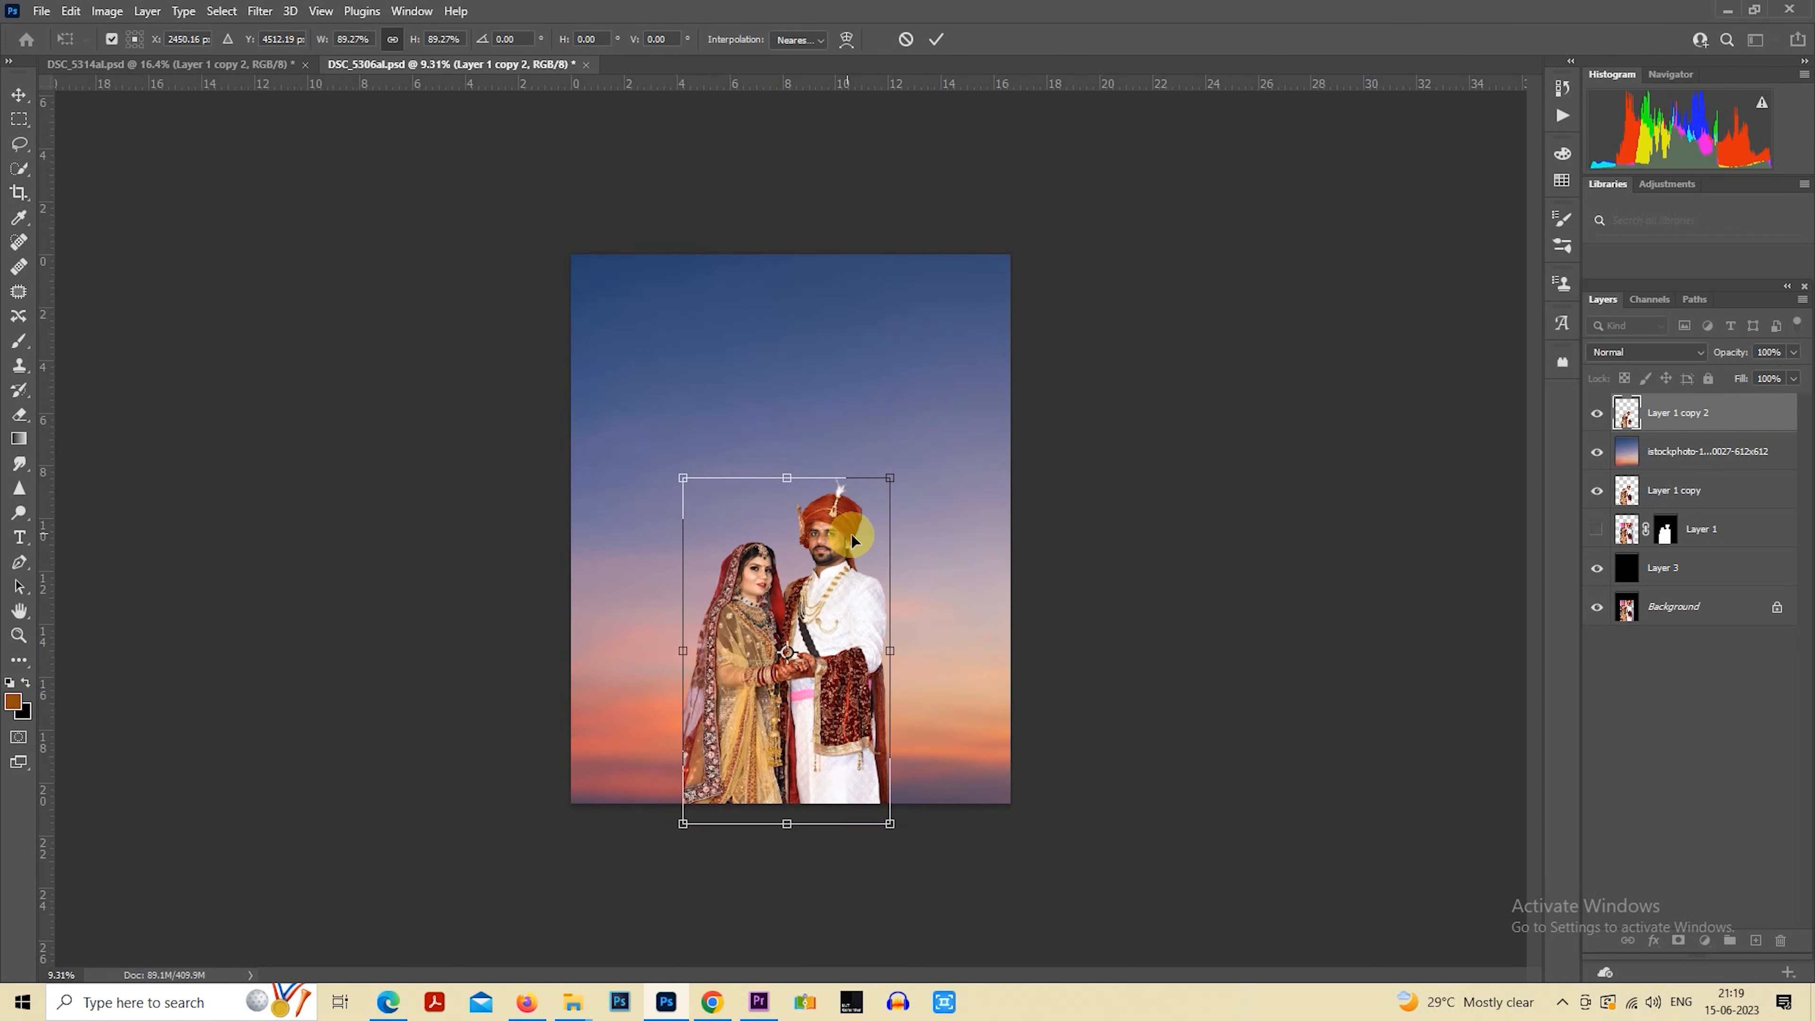
key(Return)
Bring the couple cutout from DSC_5314al.psd into DSC_5306al.psd, directly above the sunset sky layer
click(1710, 498)
click(1702, 457)
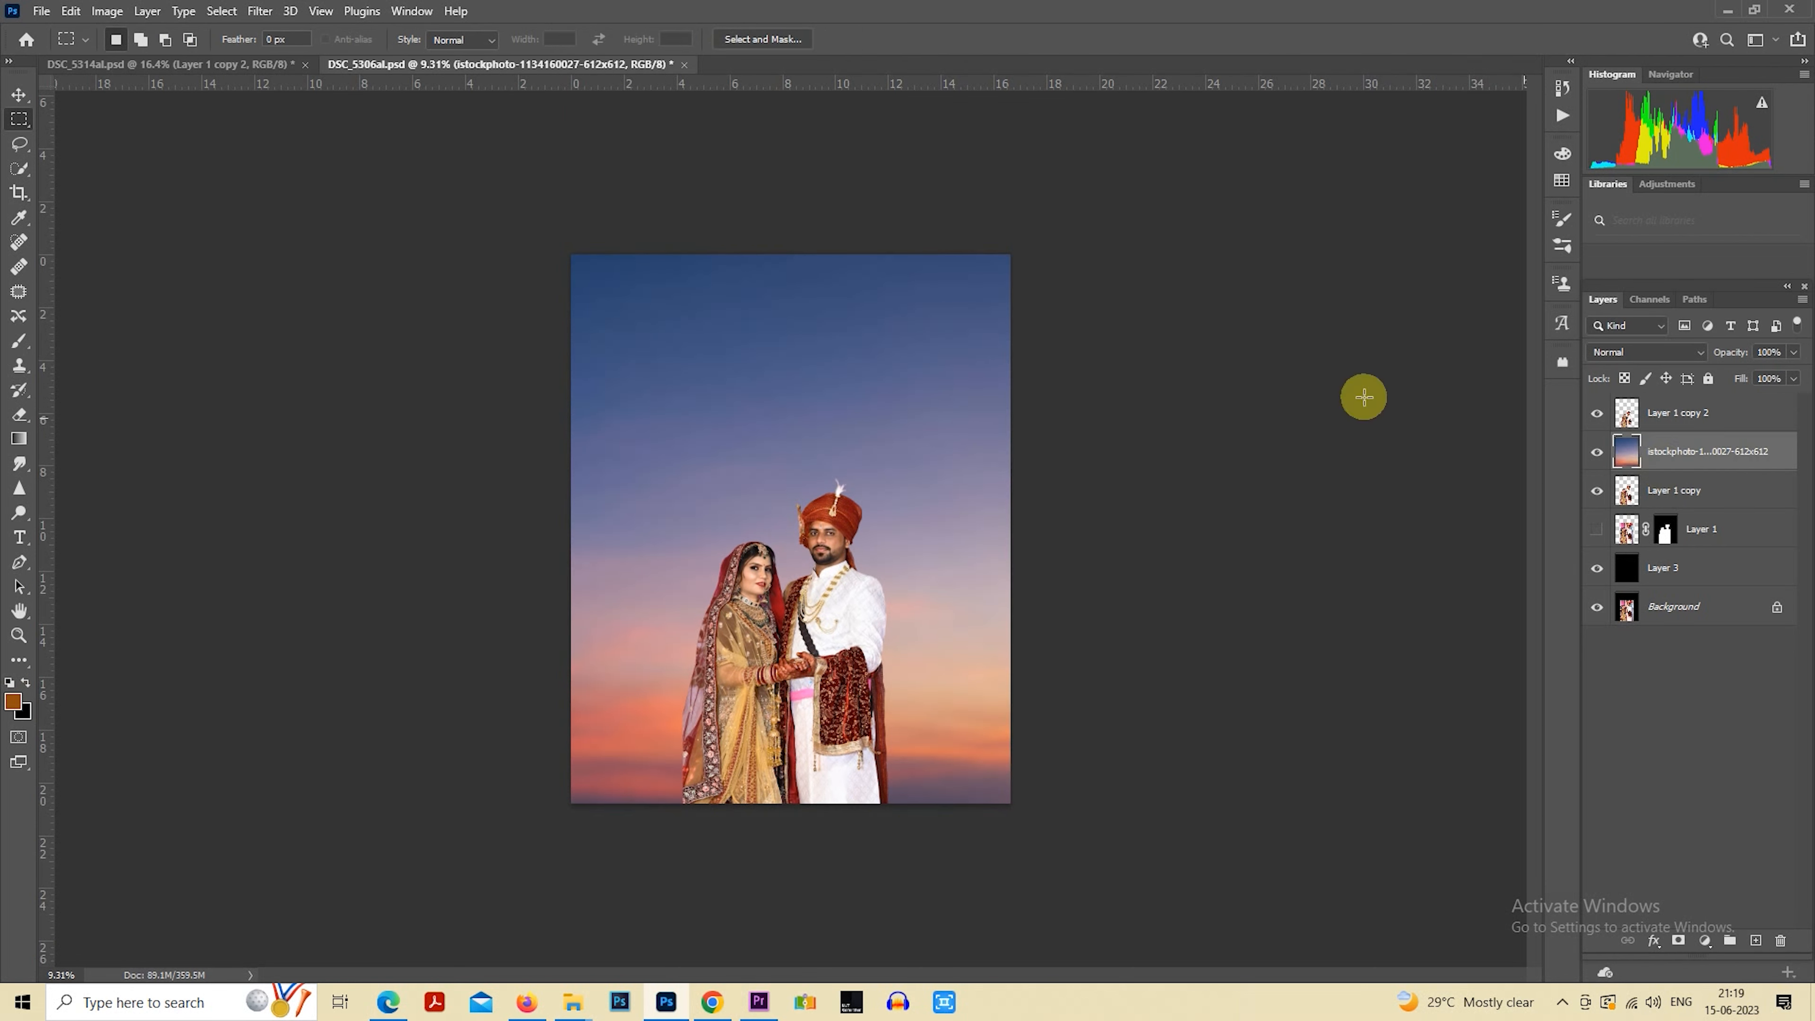
click(251, 68)
drag(751, 463, 826, 480)
Enlarge the newly added couple to about 162% with Free Transform and position them over the right part of the canvas
right_click(867, 502)
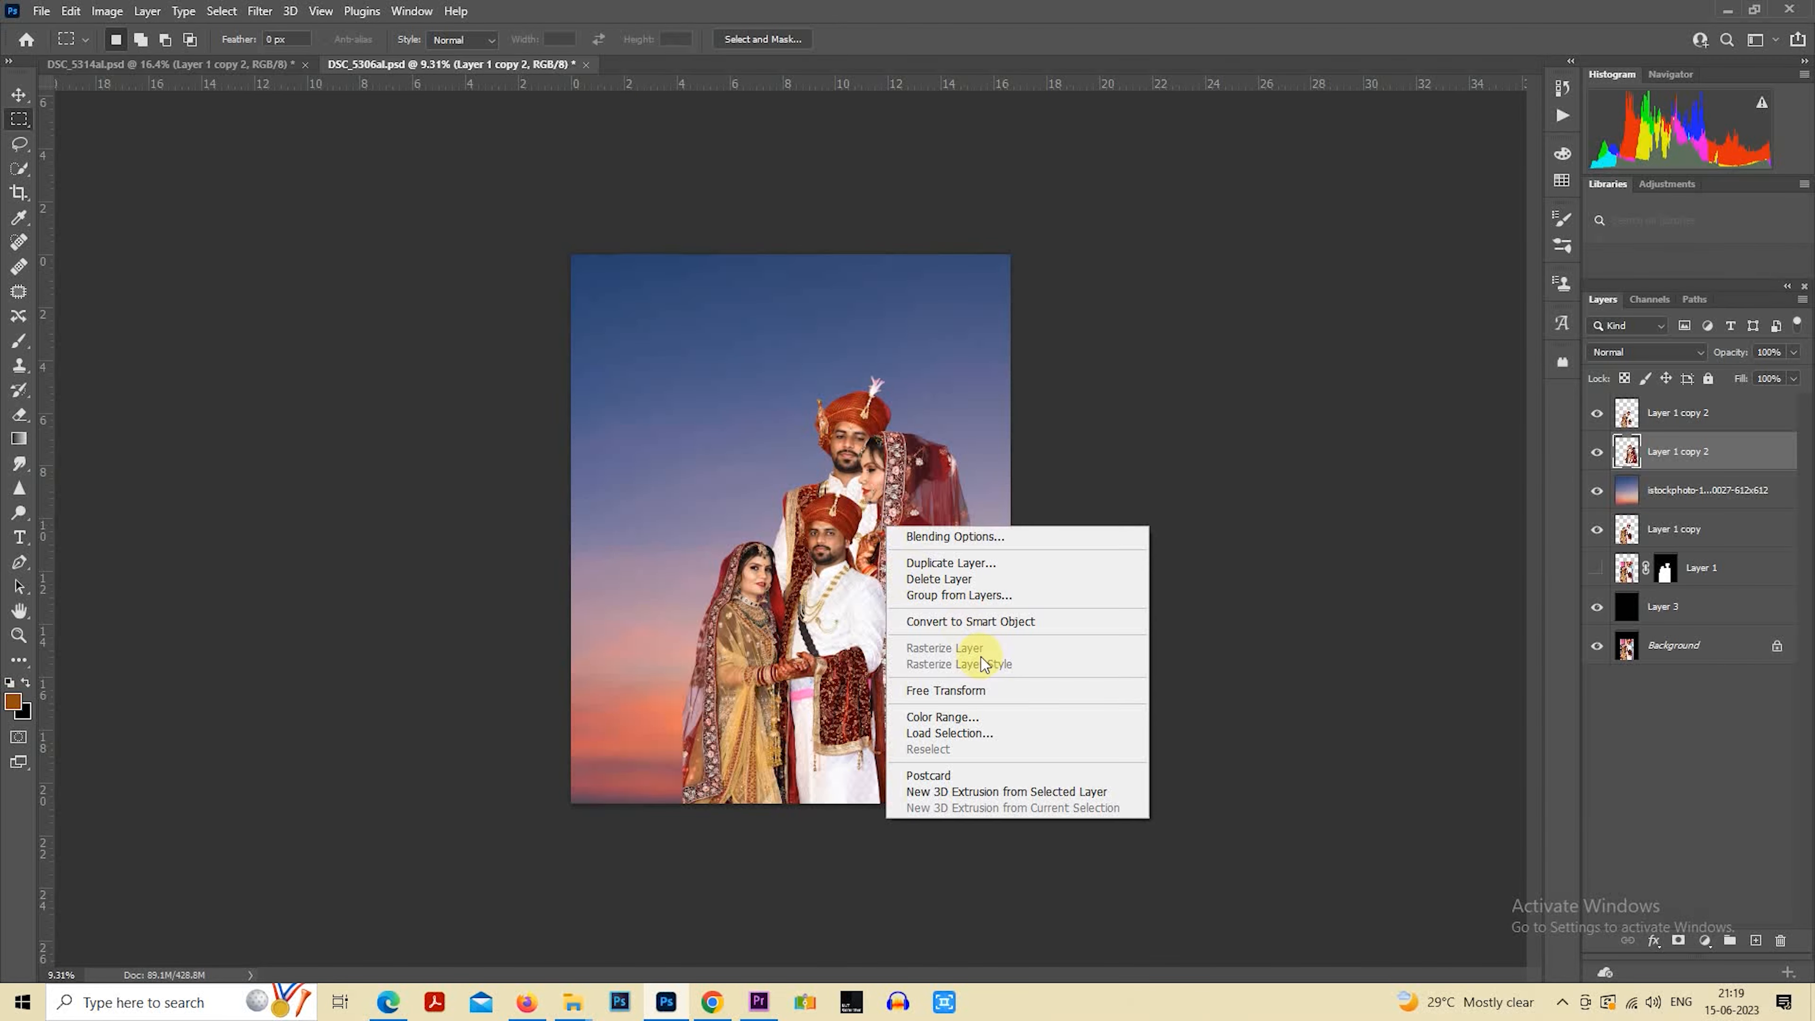
click(993, 690)
drag(999, 735, 1009, 770)
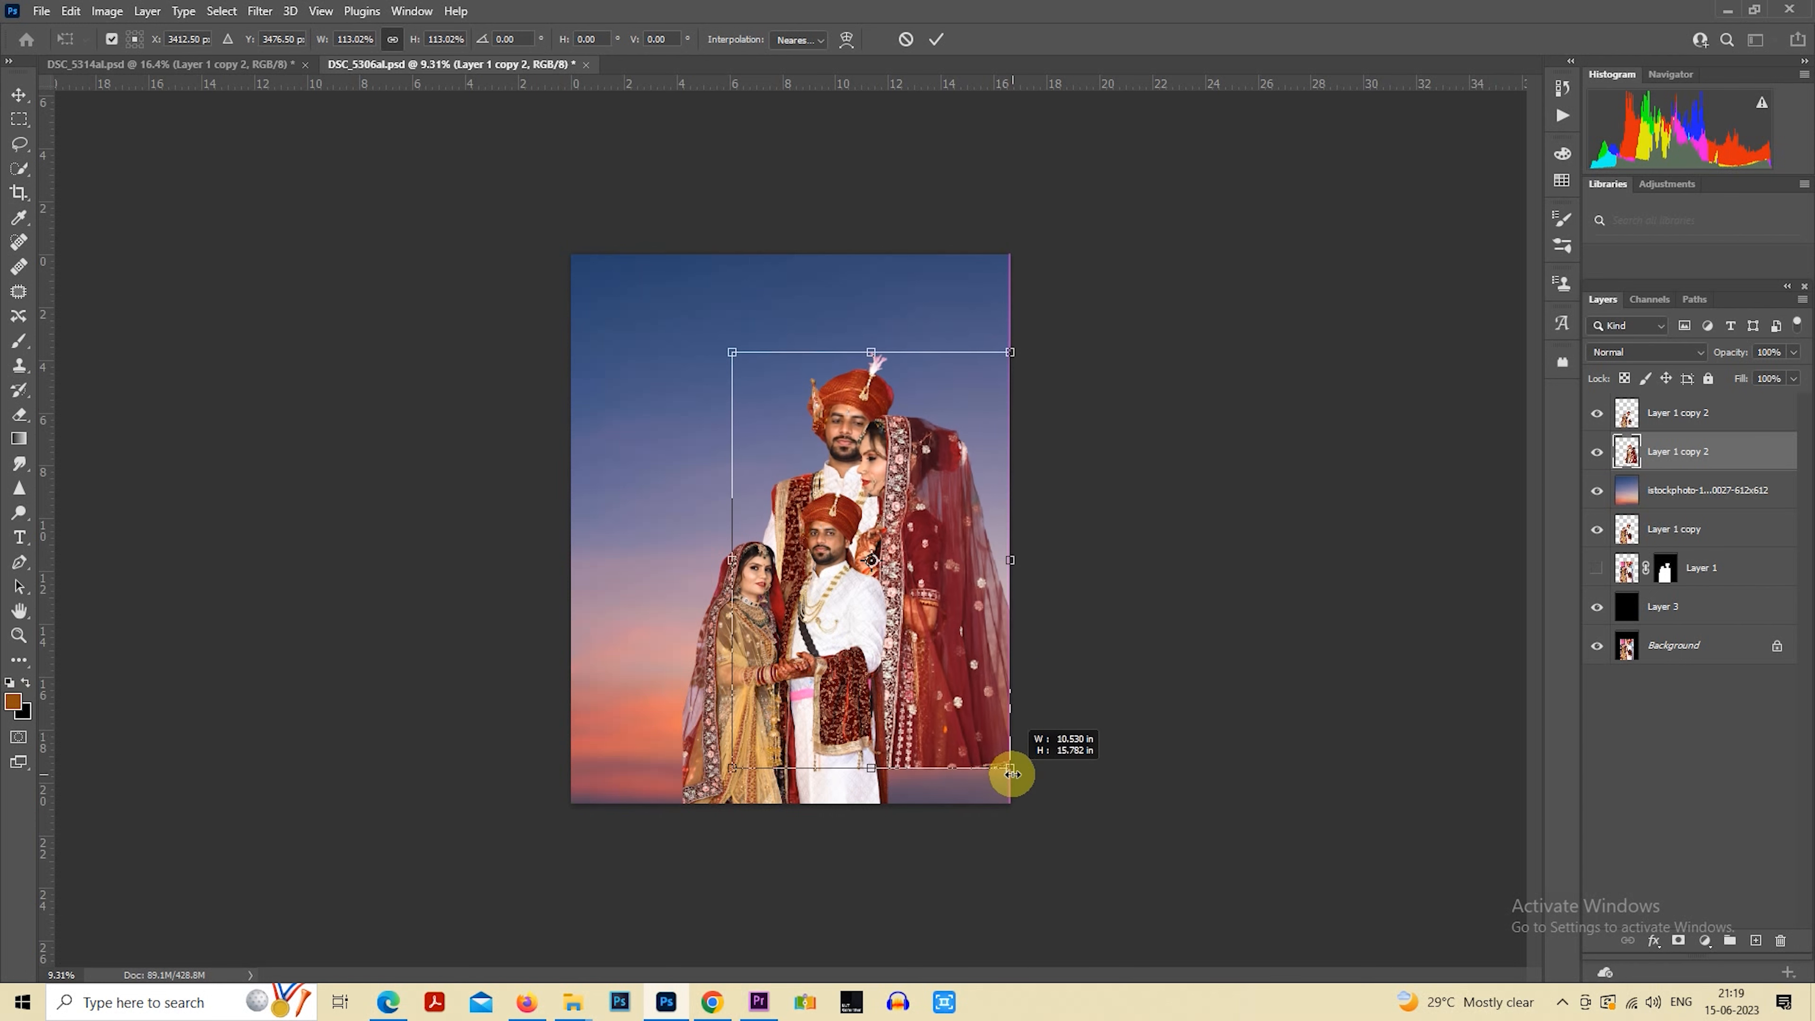
drag(964, 675, 963, 708)
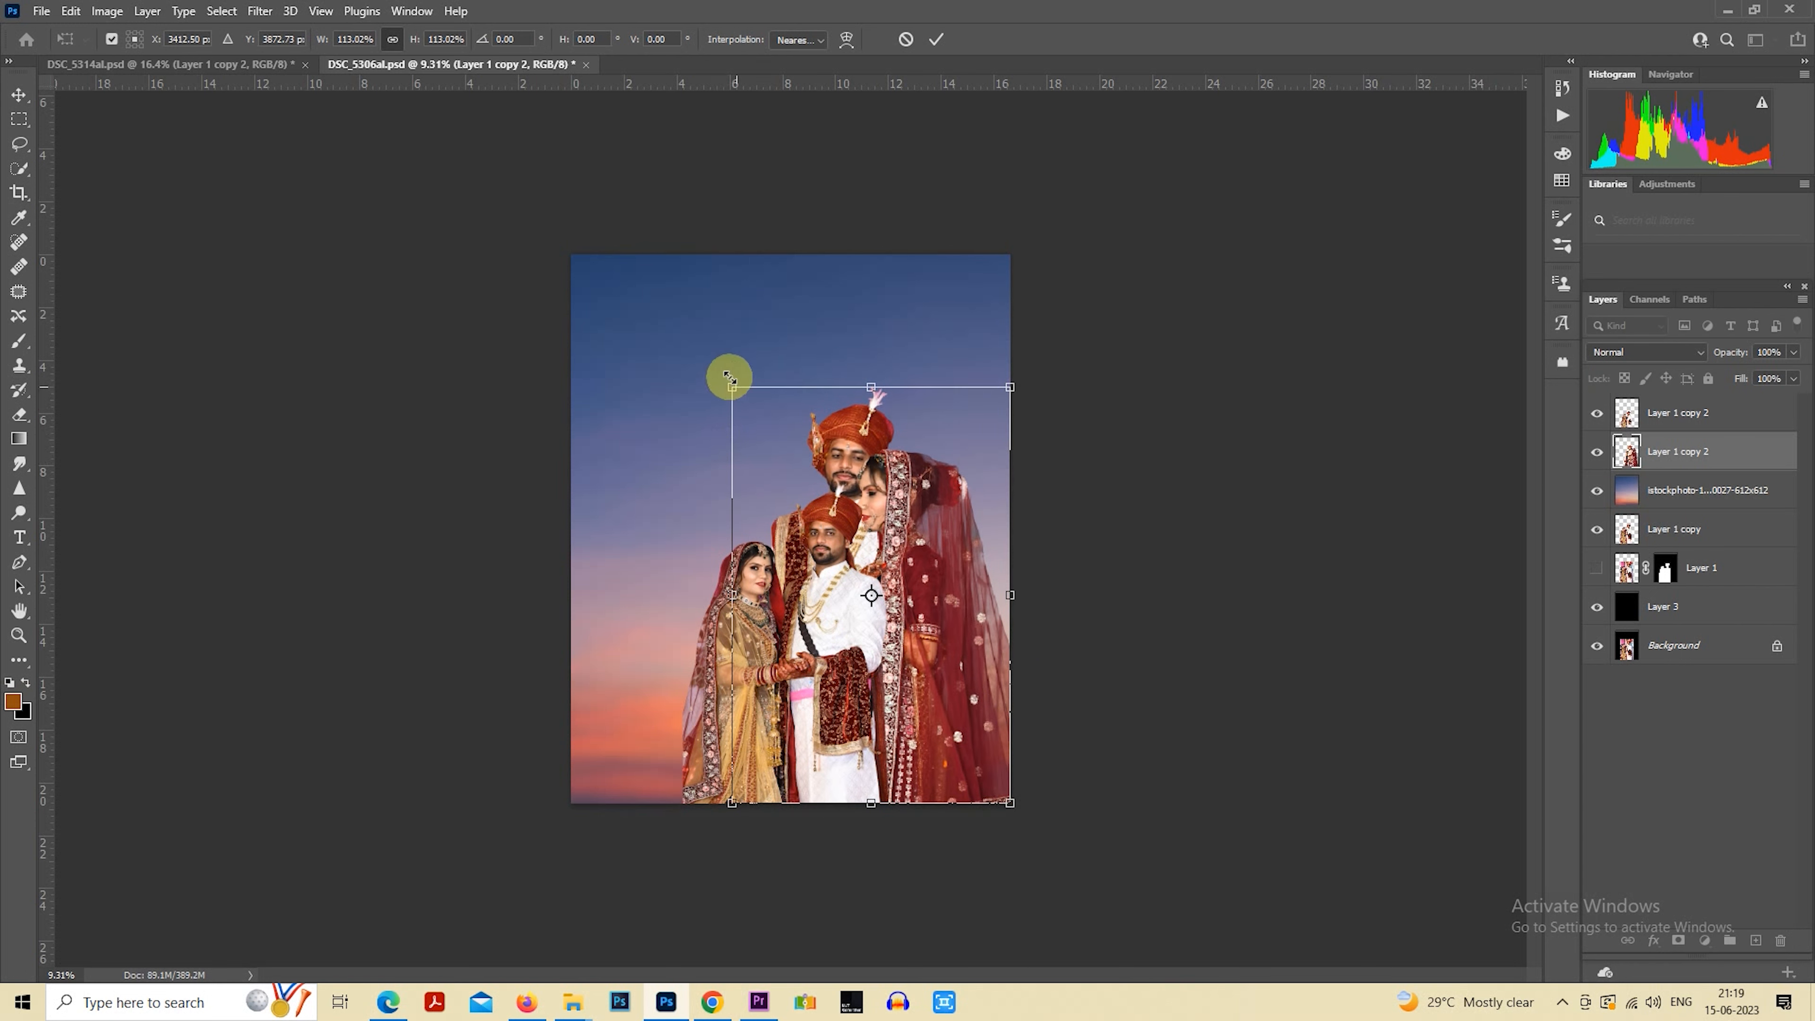
drag(731, 387, 670, 303)
key(ctrl+z)
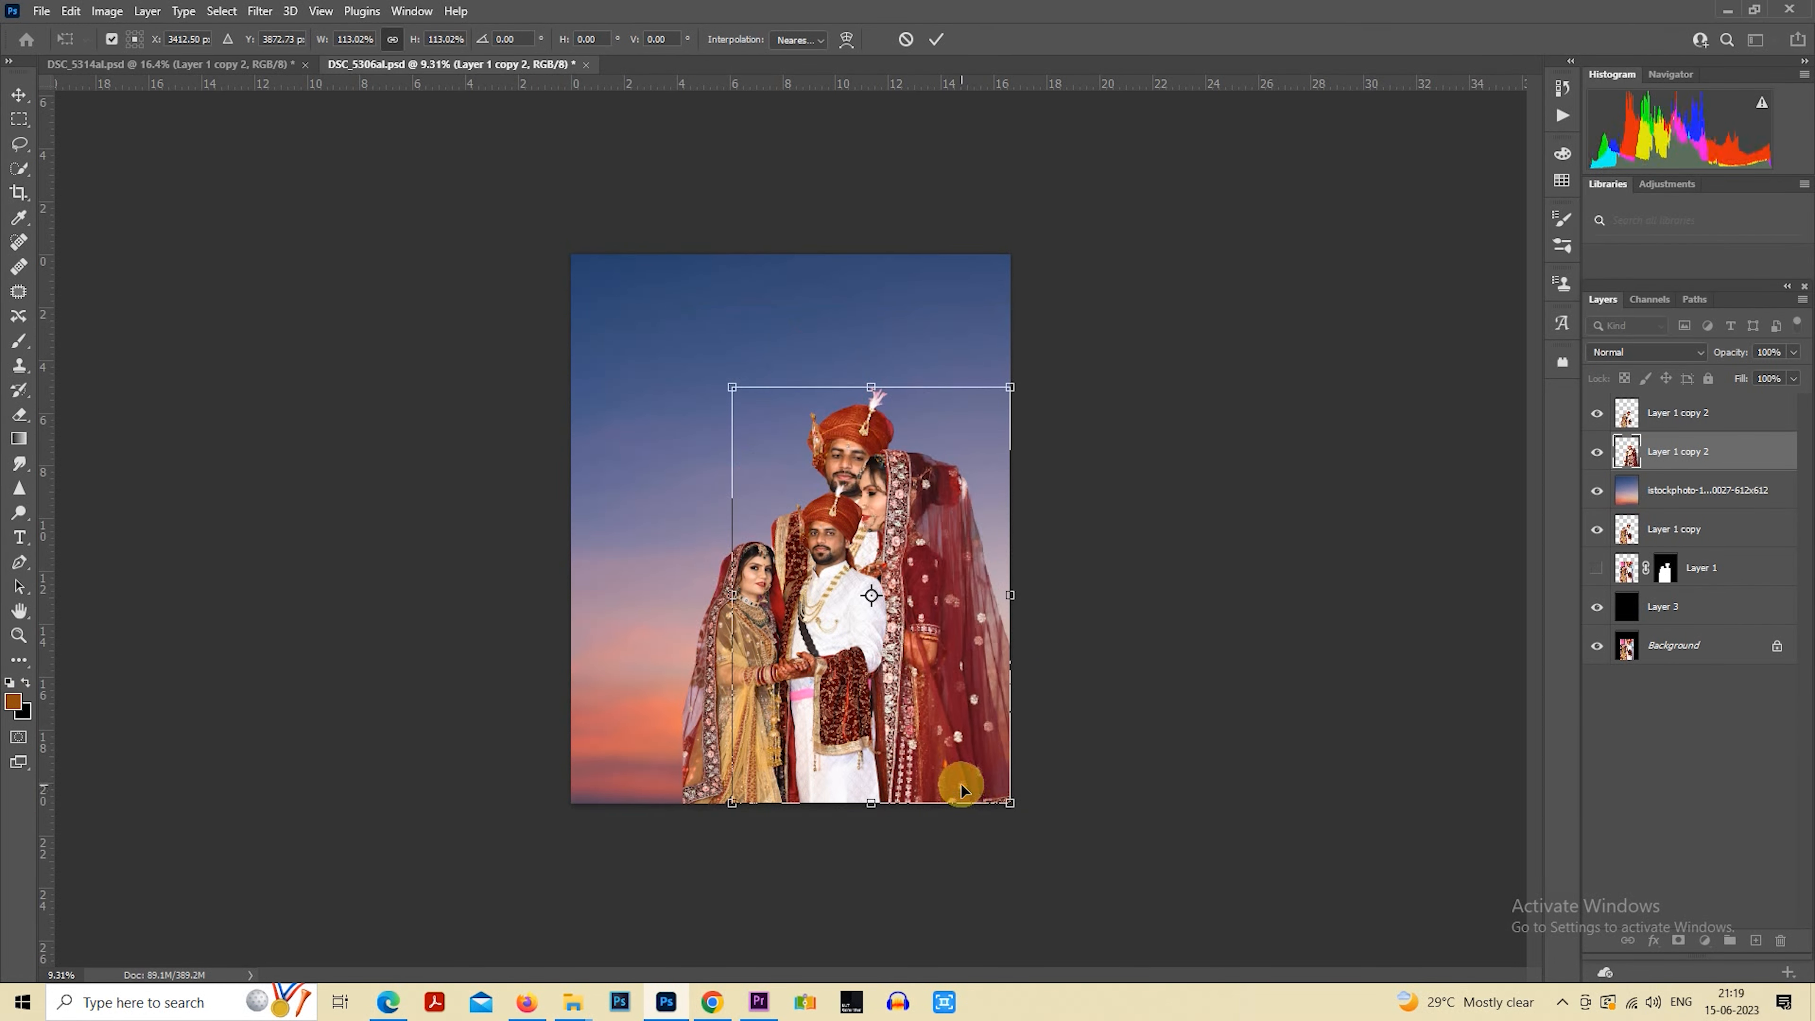
drag(1011, 803, 1063, 891)
drag(999, 739, 936, 701)
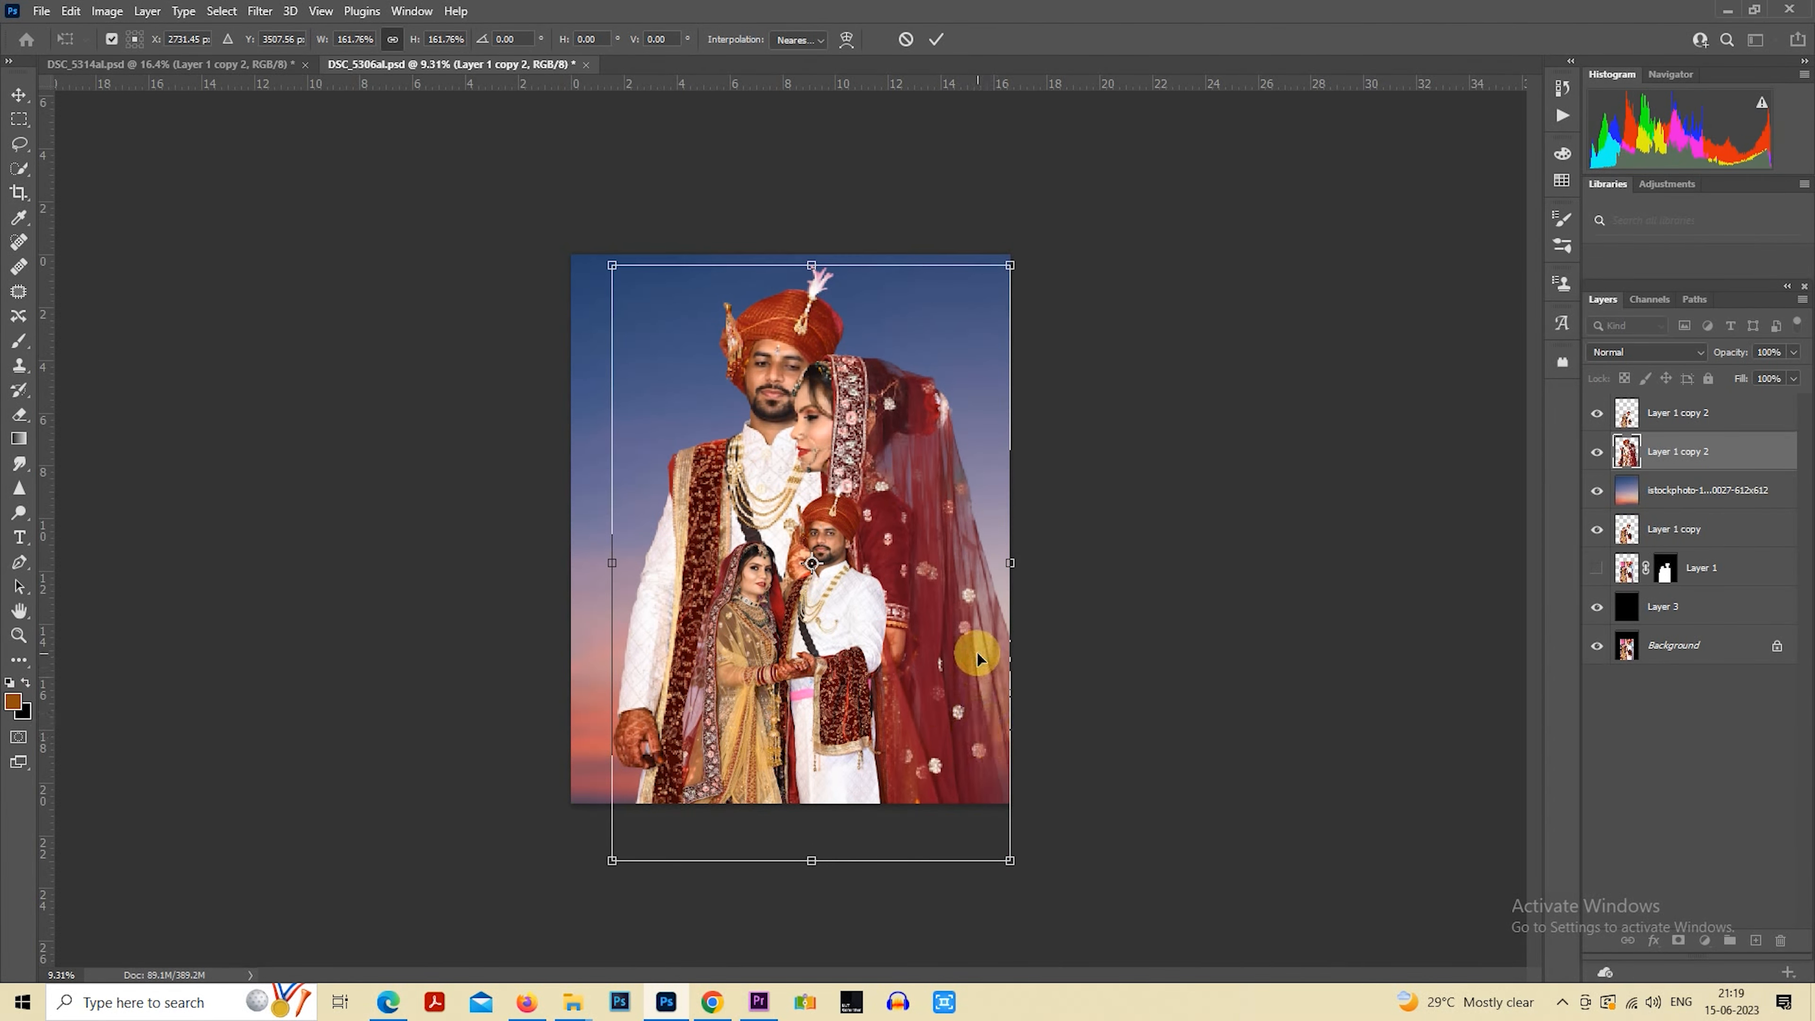
drag(932, 583, 997, 580)
key(Return)
Shrink the original couple on the topmost layer with Free Transform and move them to the canvas's lower-left area
click(1655, 416)
right_click(795, 580)
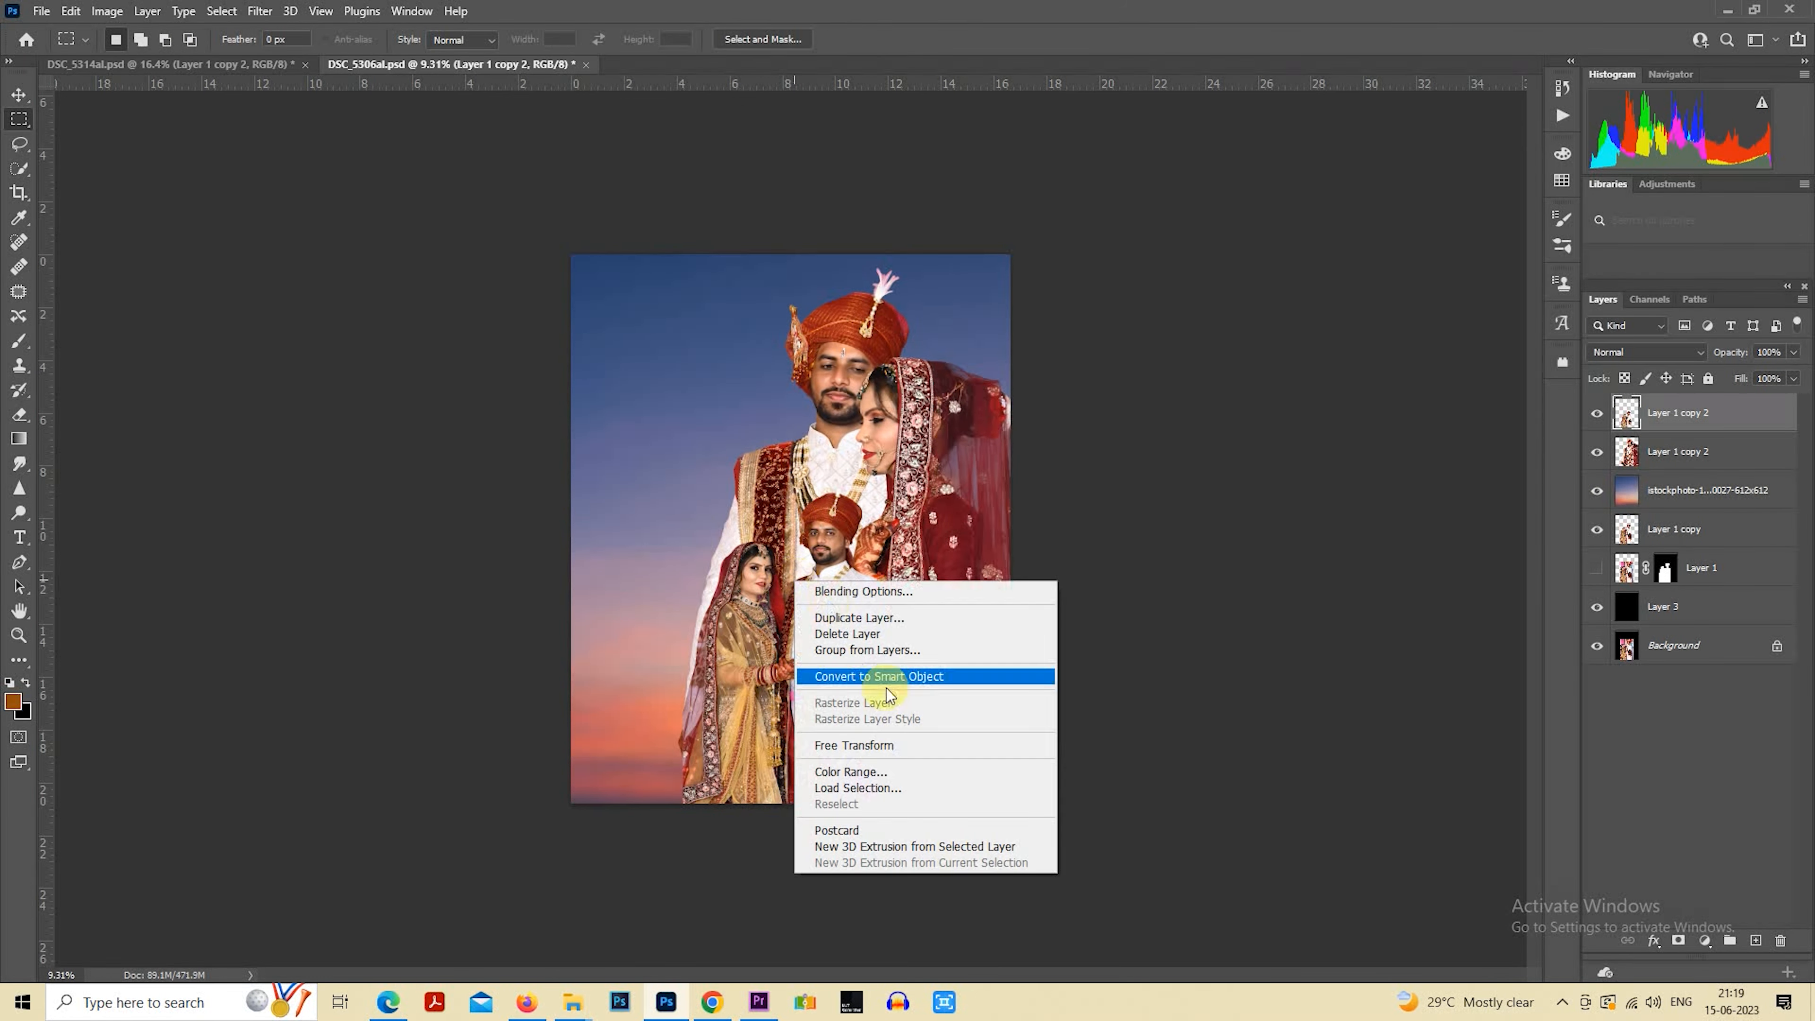
click(891, 745)
drag(890, 478, 821, 530)
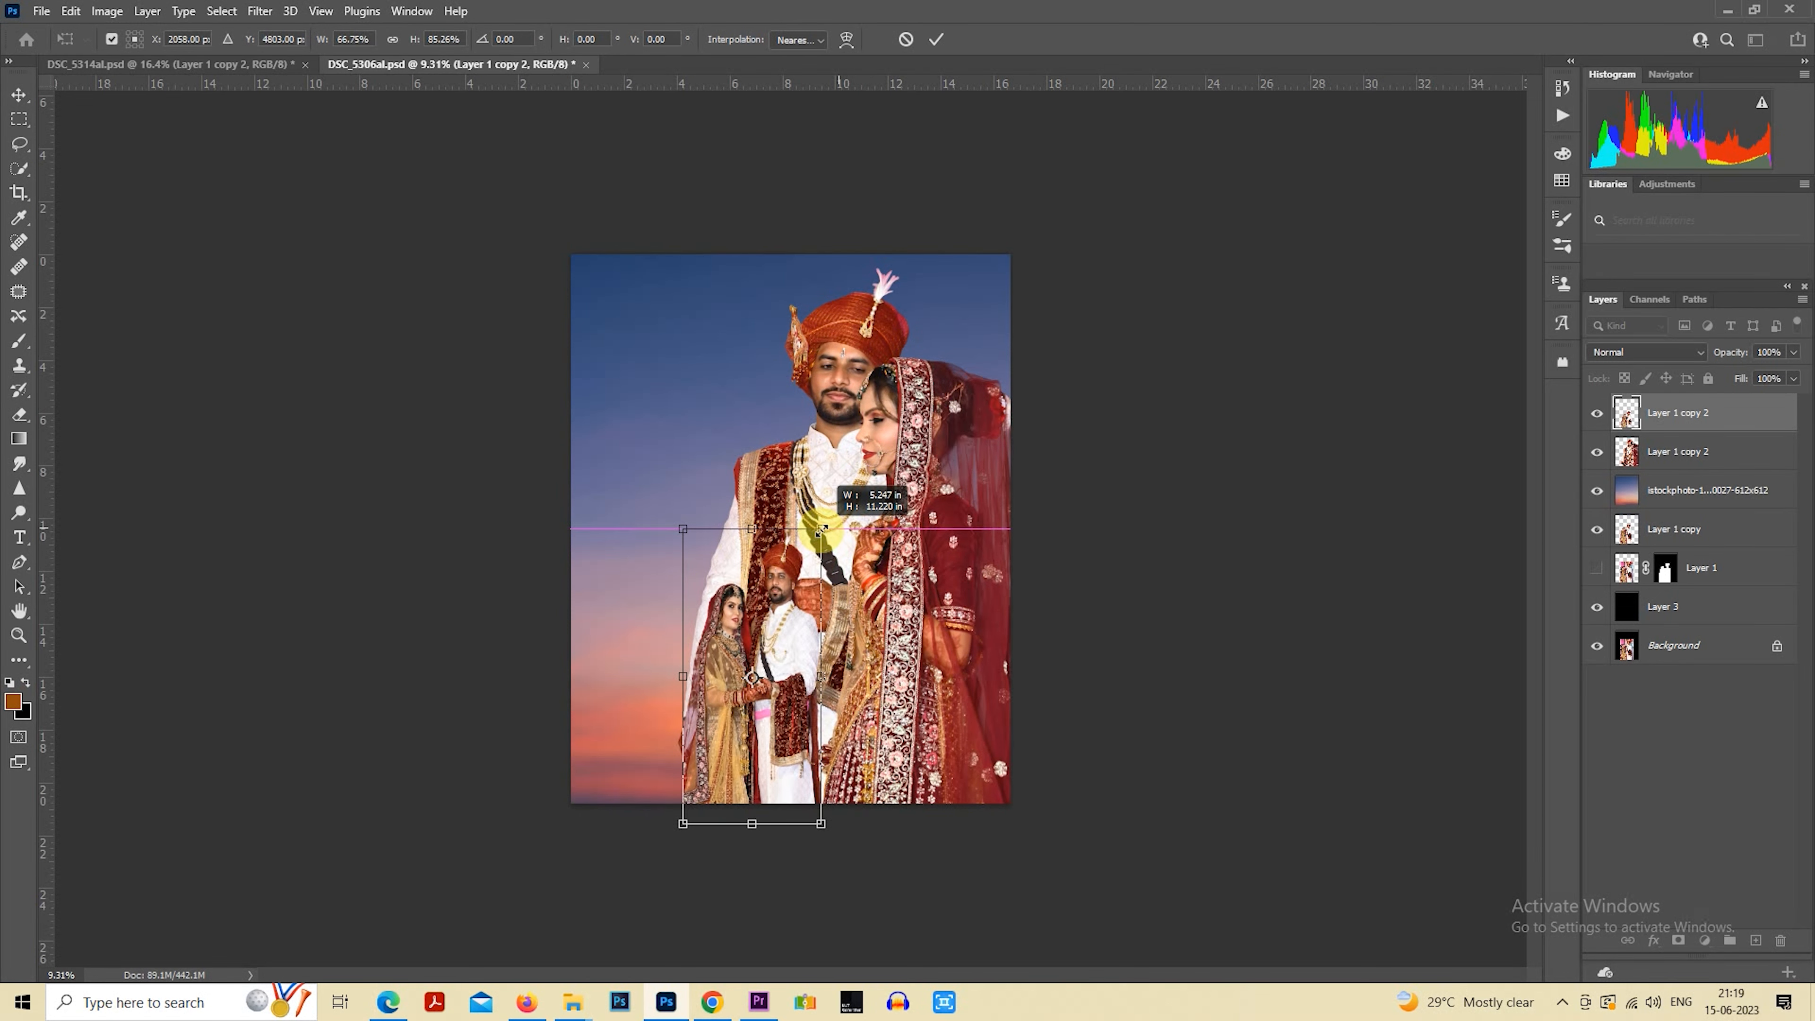
key(ctrl+z)
drag(893, 474, 830, 579)
drag(797, 650, 719, 635)
mouse_move(751, 565)
mouse_down()
mouse_move(771, 530)
mouse_move(749, 593)
mouse_up()
key(Return)
Place the forest photo pexels-johannes-plenio-2080963 from the aaedit folder directly above the sunset sky layer
click(1665, 494)
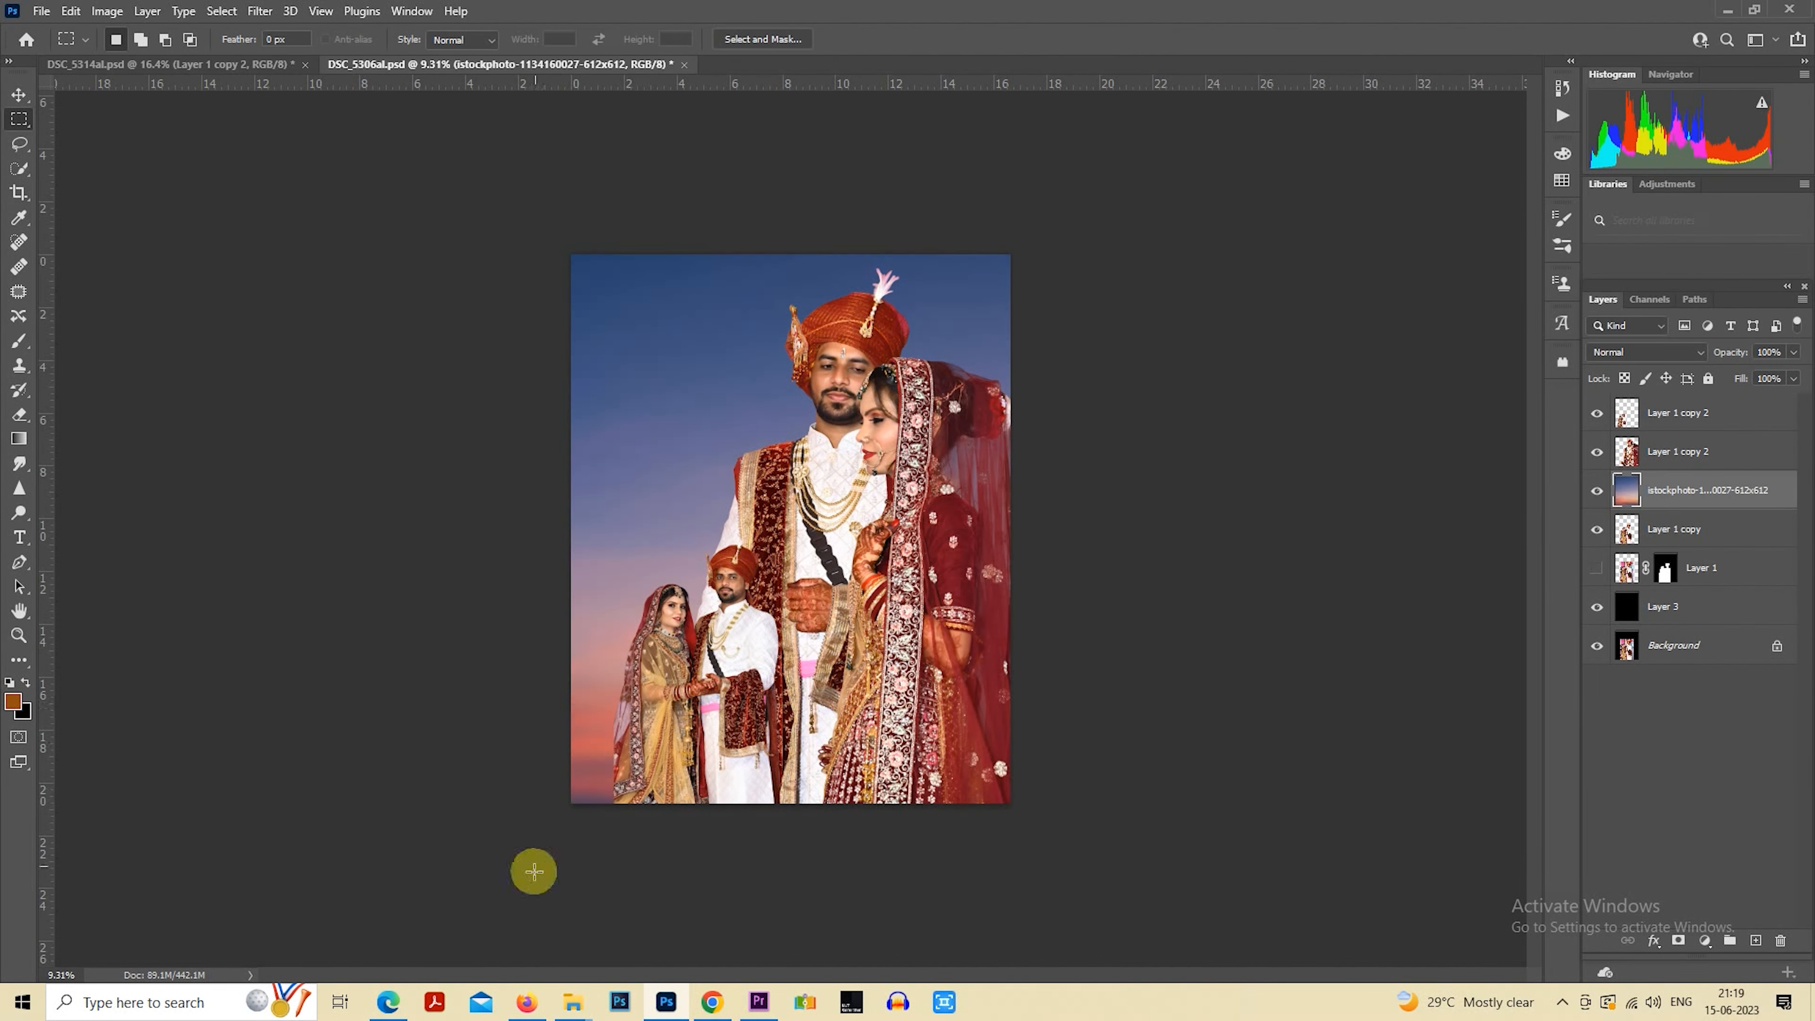
mouse_move(572, 1001)
click(621, 943)
click(1287, 640)
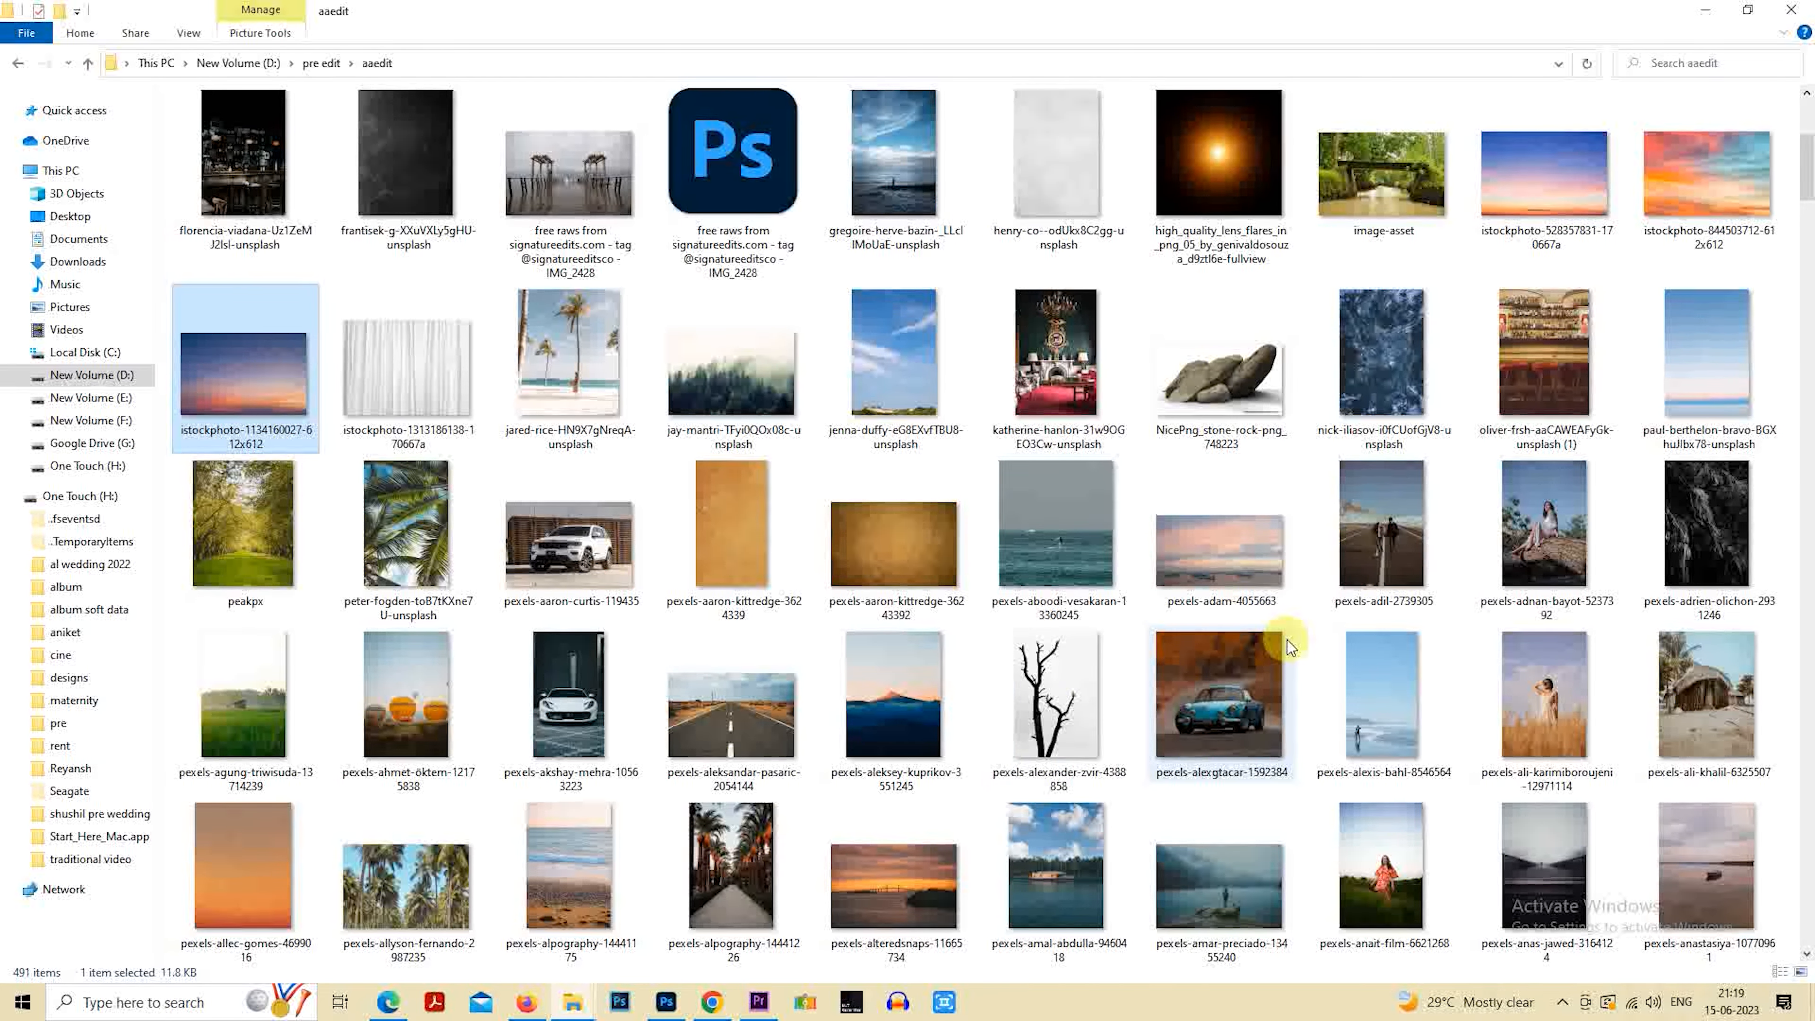
scroll(1288, 640, down, 5)
scroll(1251, 648, down, 15)
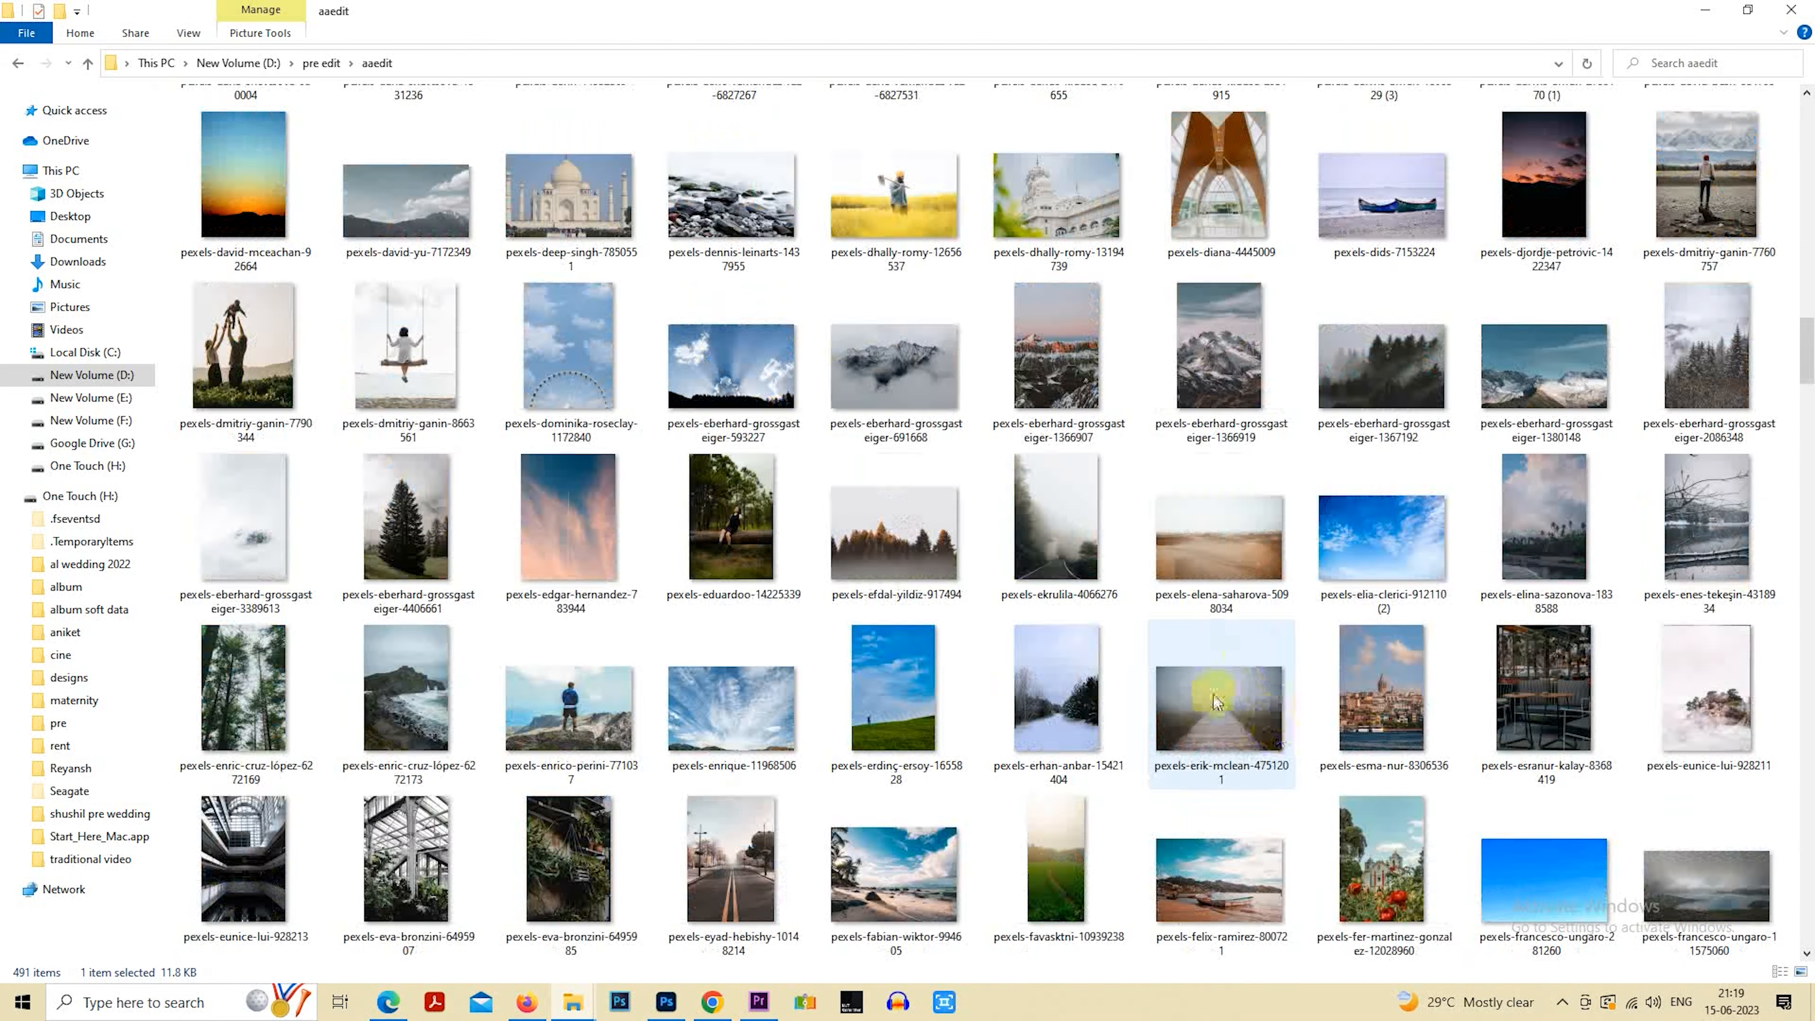
scroll(1228, 685, down, 6)
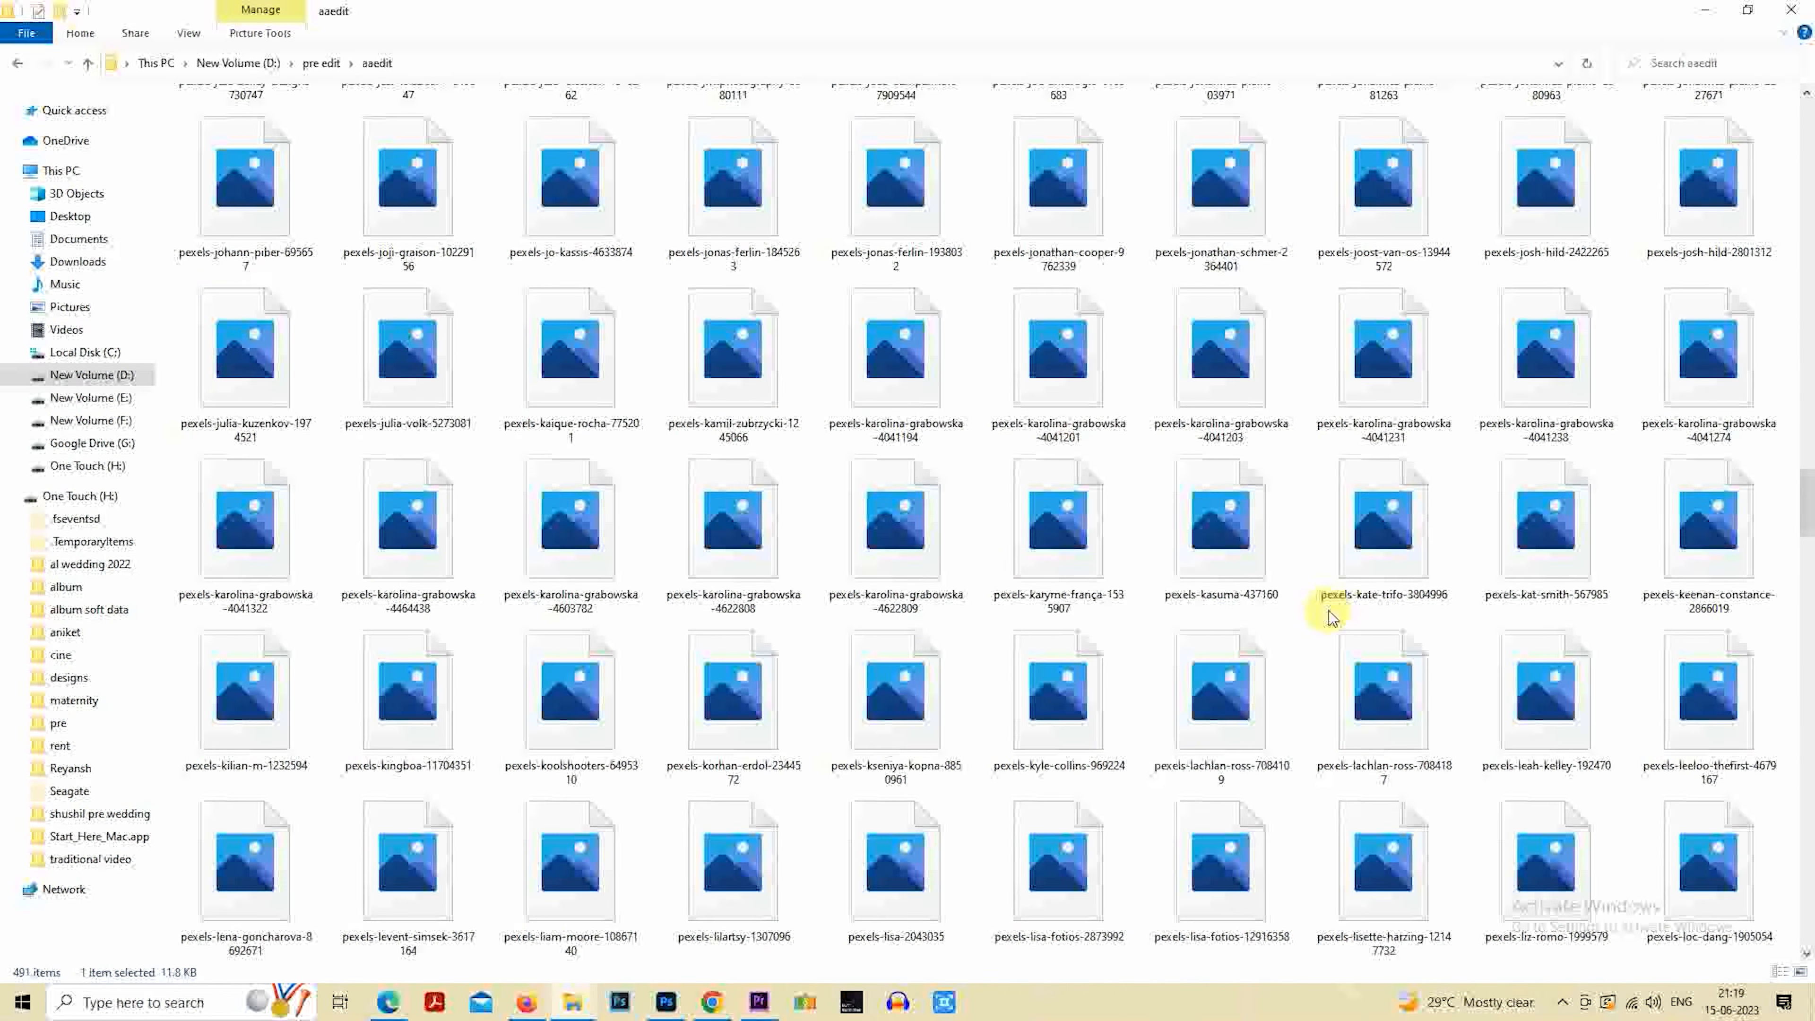
scroll(1328, 610, up, 3)
click(1553, 523)
drag(1552, 522, 1183, 945)
Scale and position the placed forest photo so that it covers the whole canvas behind both couples
mouse_move(1115, 689)
mouse_down()
mouse_move(1075, 695)
mouse_move(1141, 677)
mouse_up()
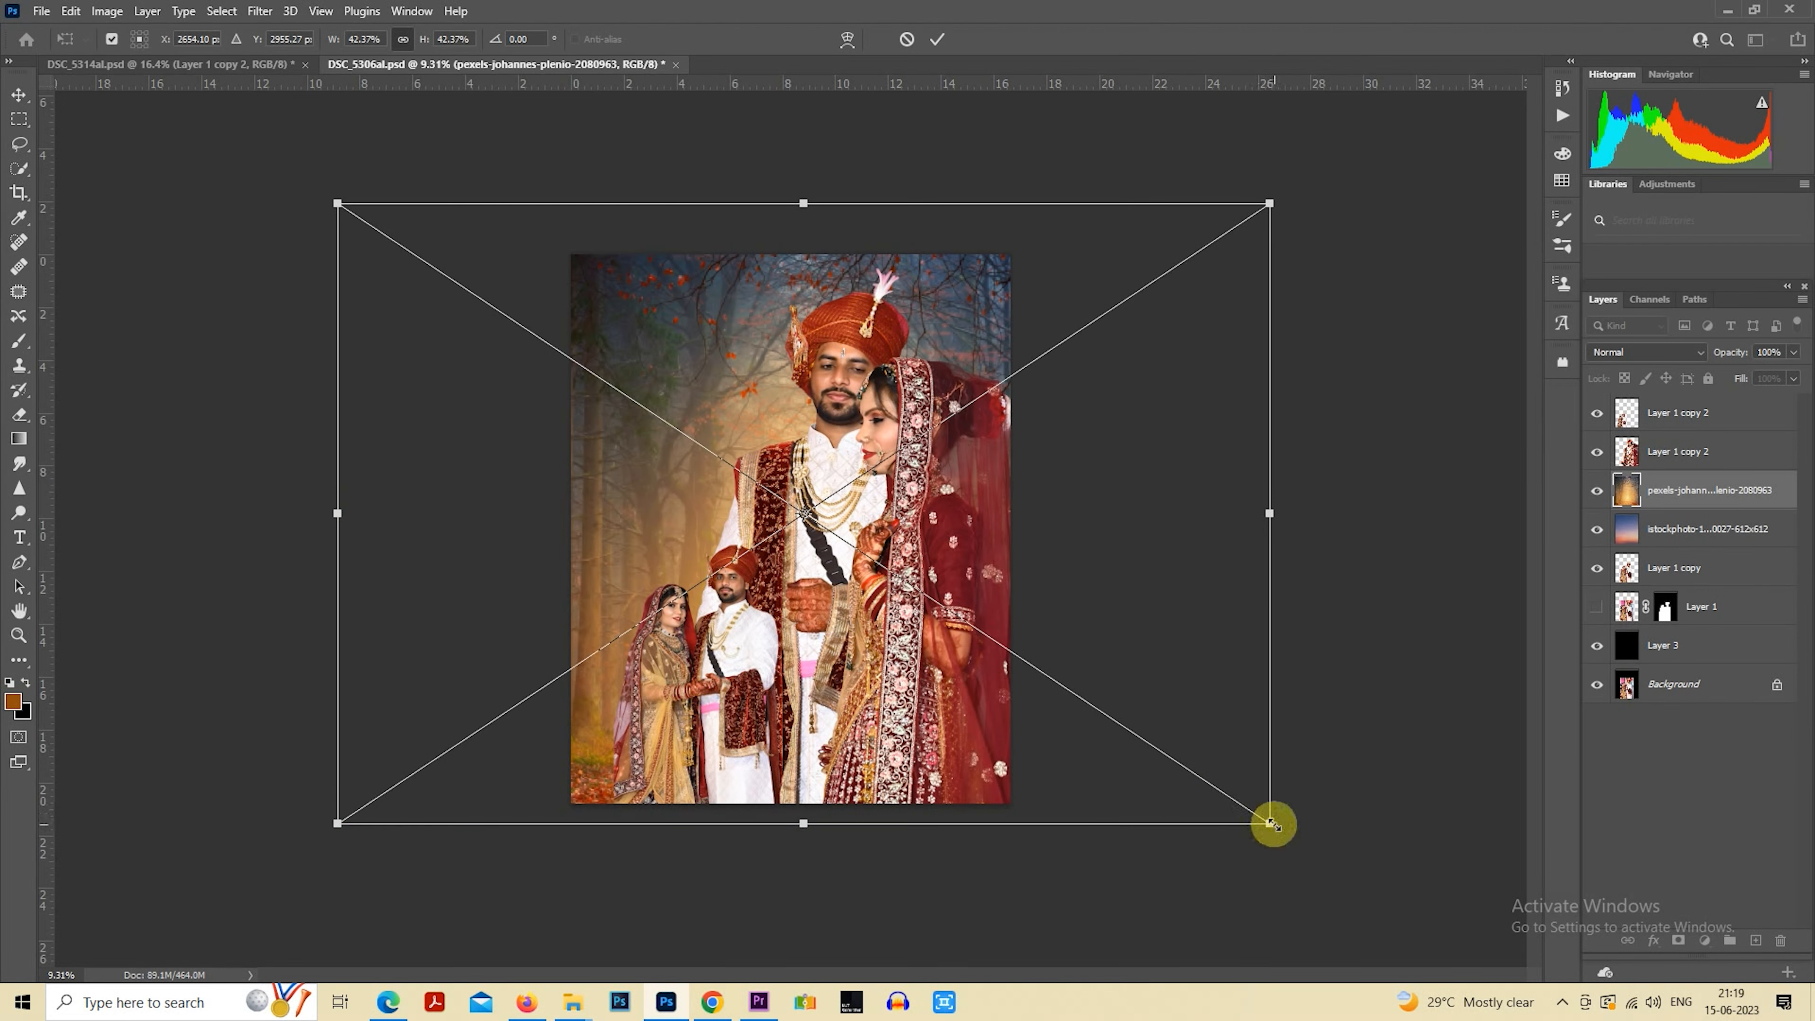
drag(1272, 824, 1258, 819)
drag(1110, 612, 1116, 629)
key(Return)
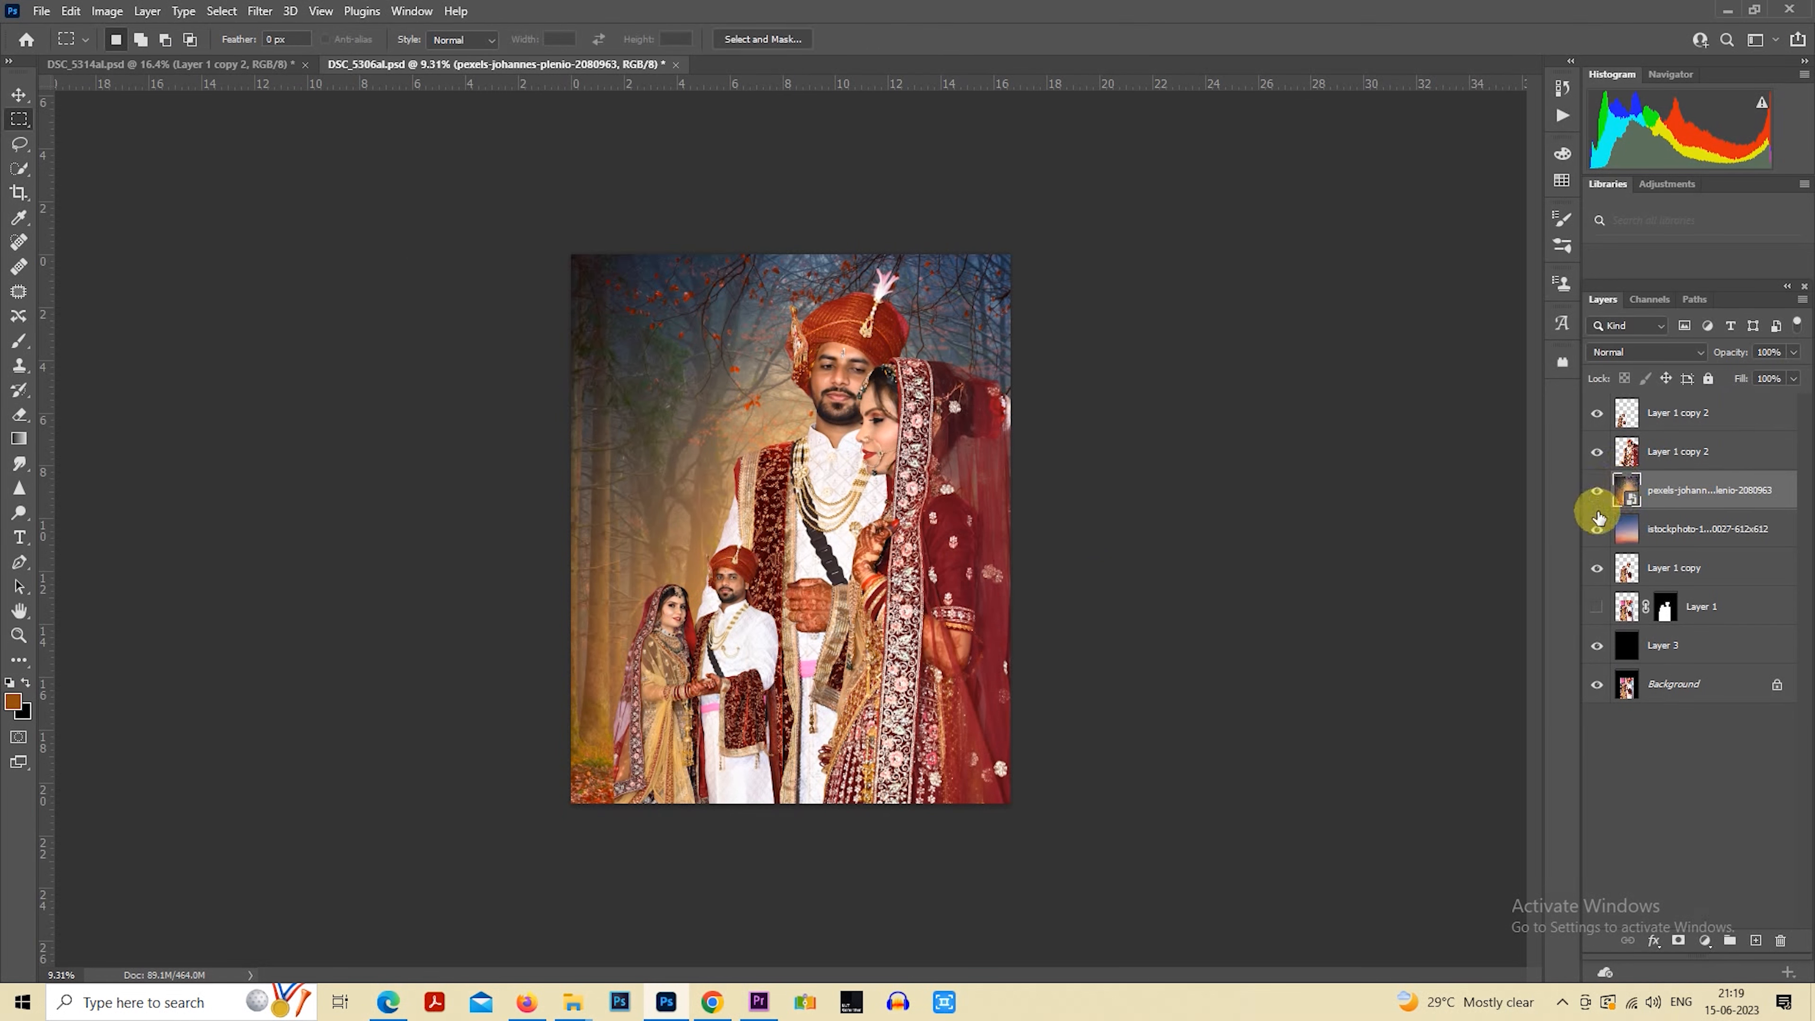
Rasterize the forest photo layer and apply a Gaussian Blur with a 15.3-pixel radius
right_click(1642, 496)
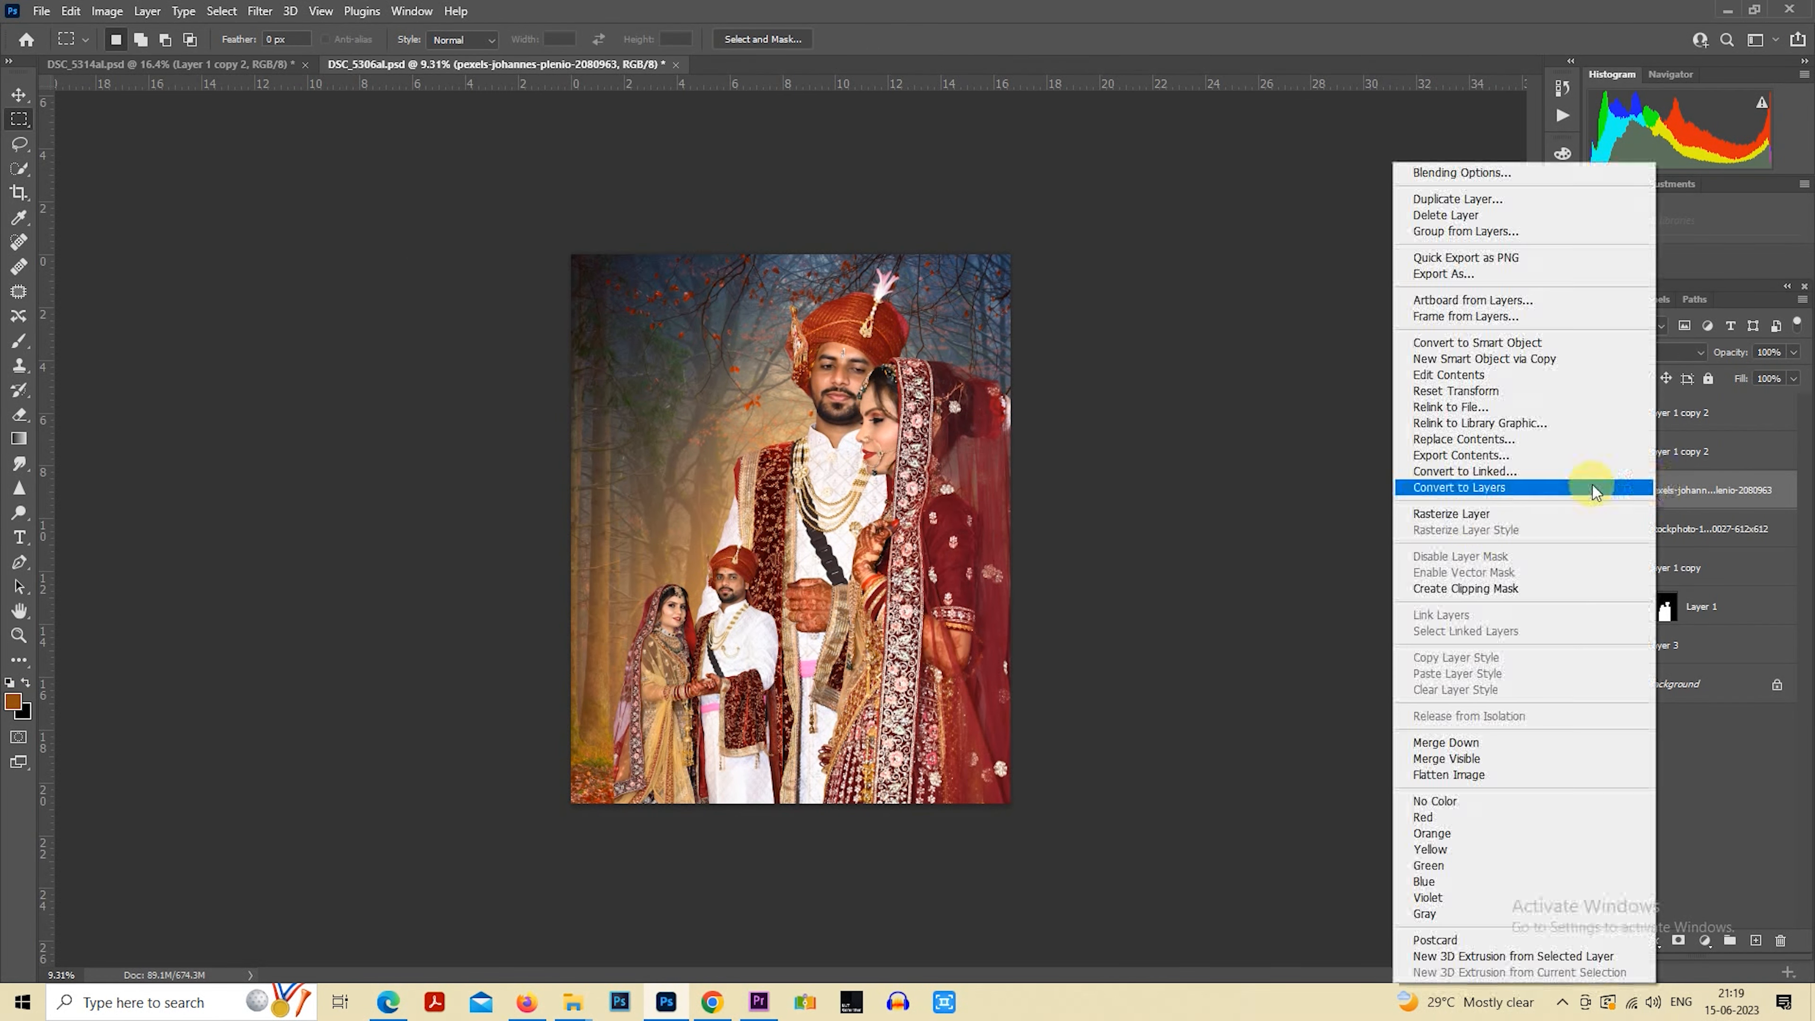
click(1487, 518)
click(260, 11)
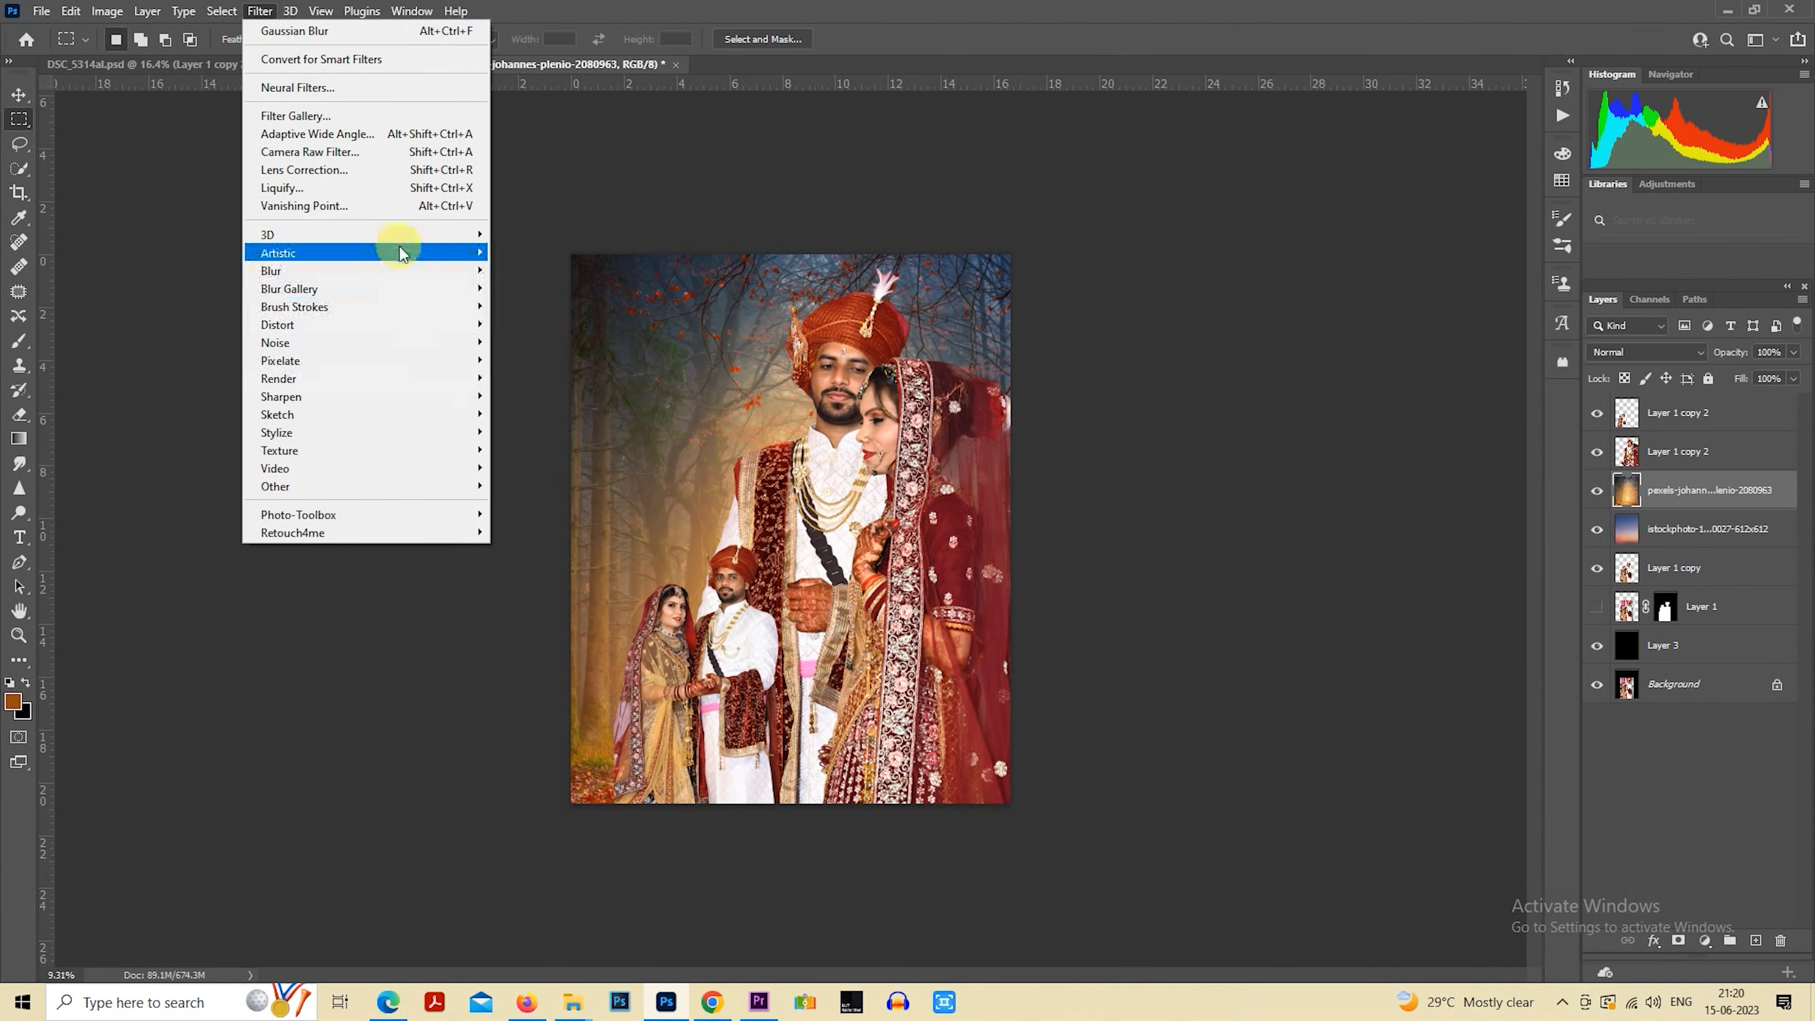
mouse_move(405, 270)
click(532, 342)
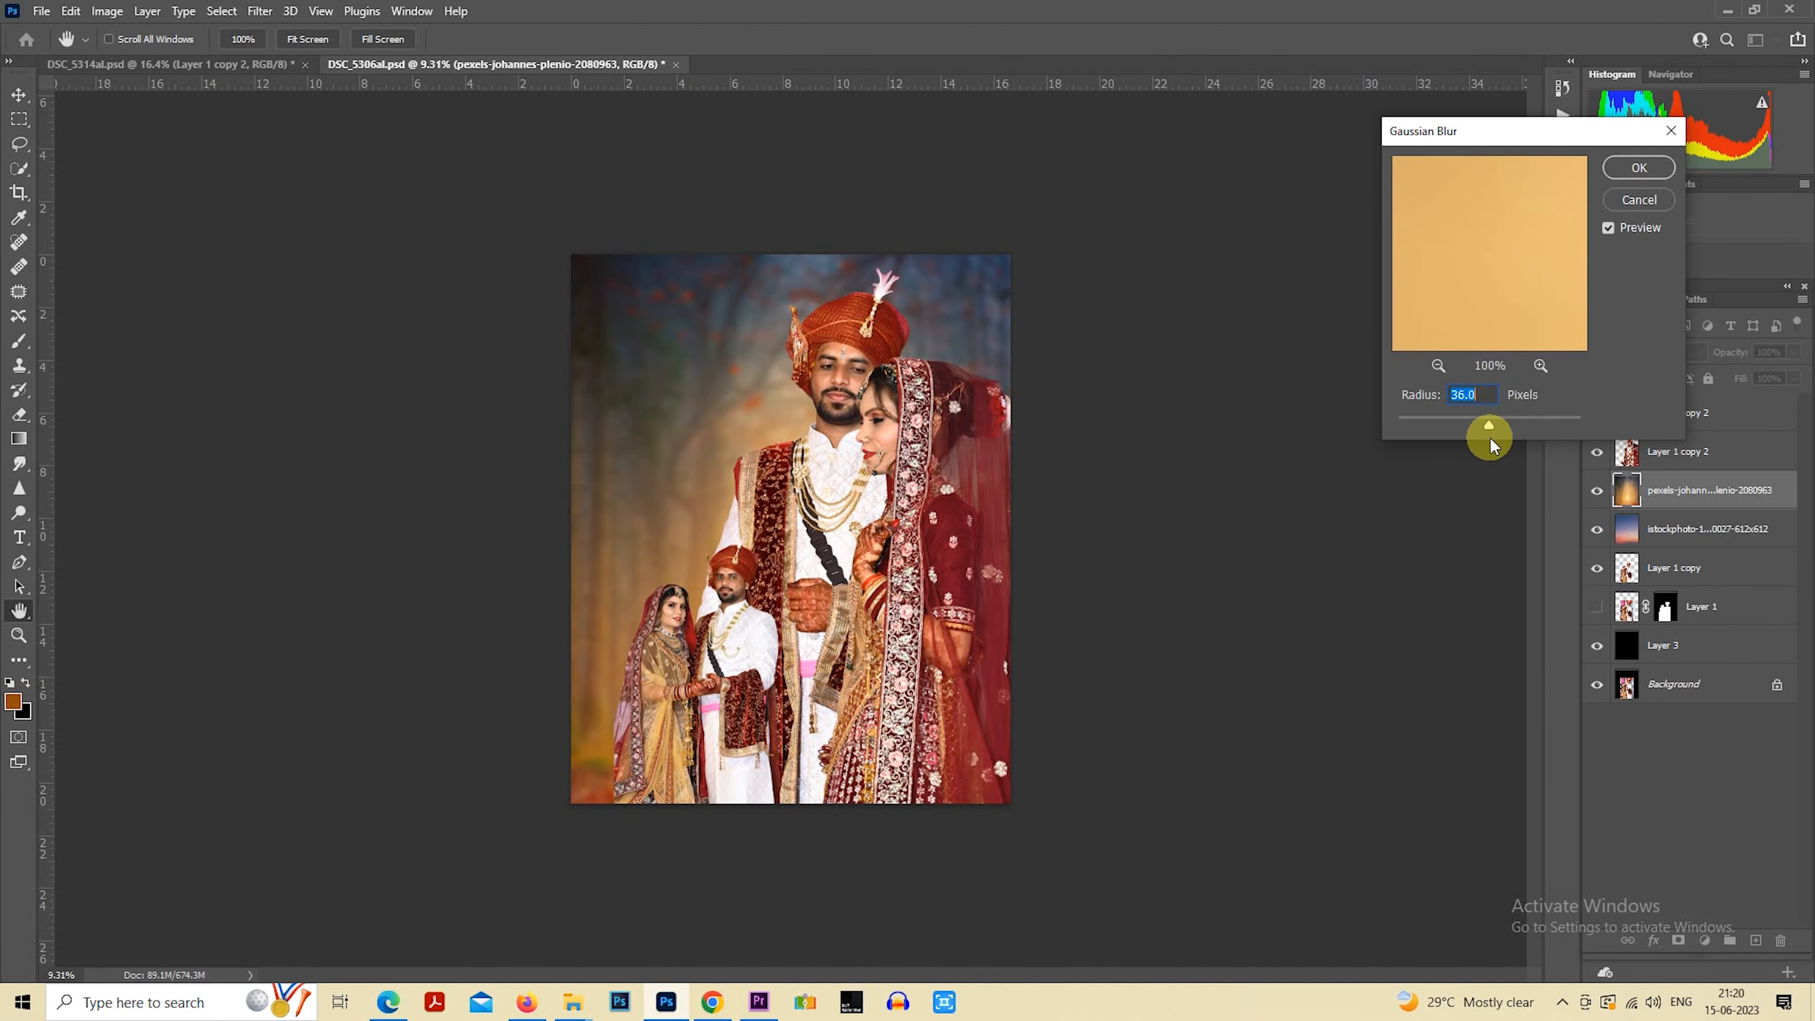
click(1459, 420)
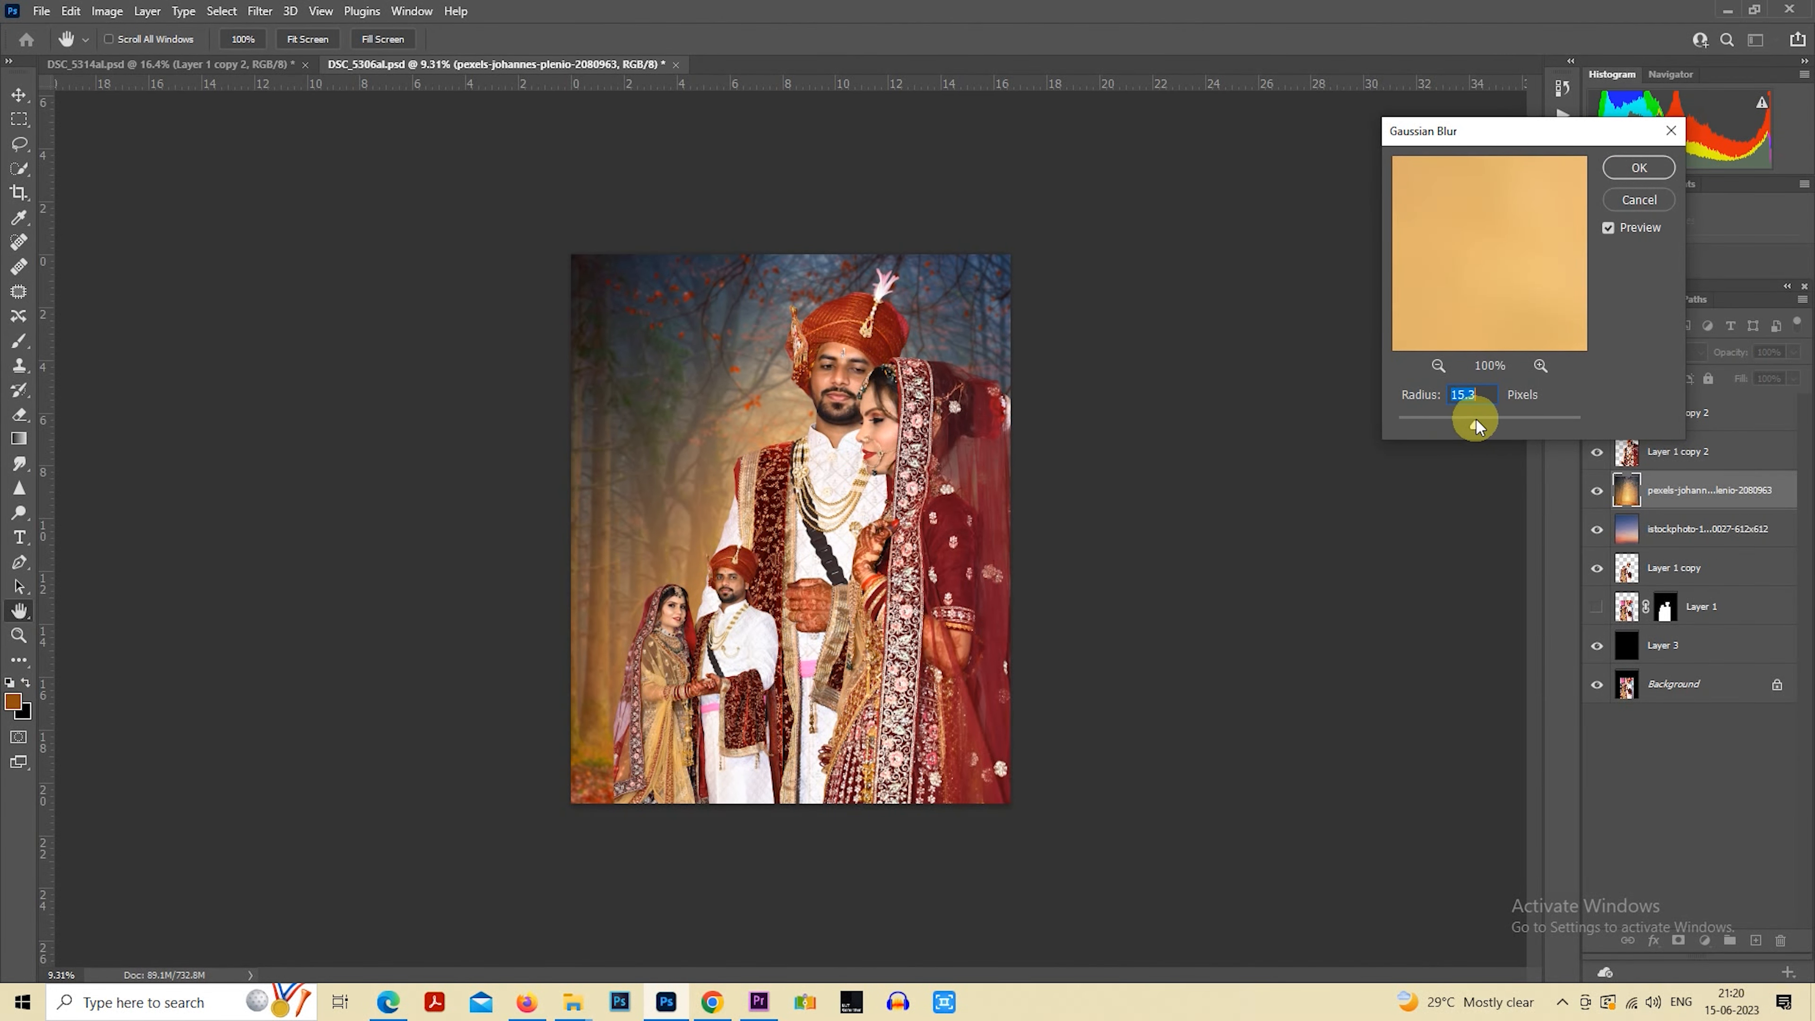
click(1639, 166)
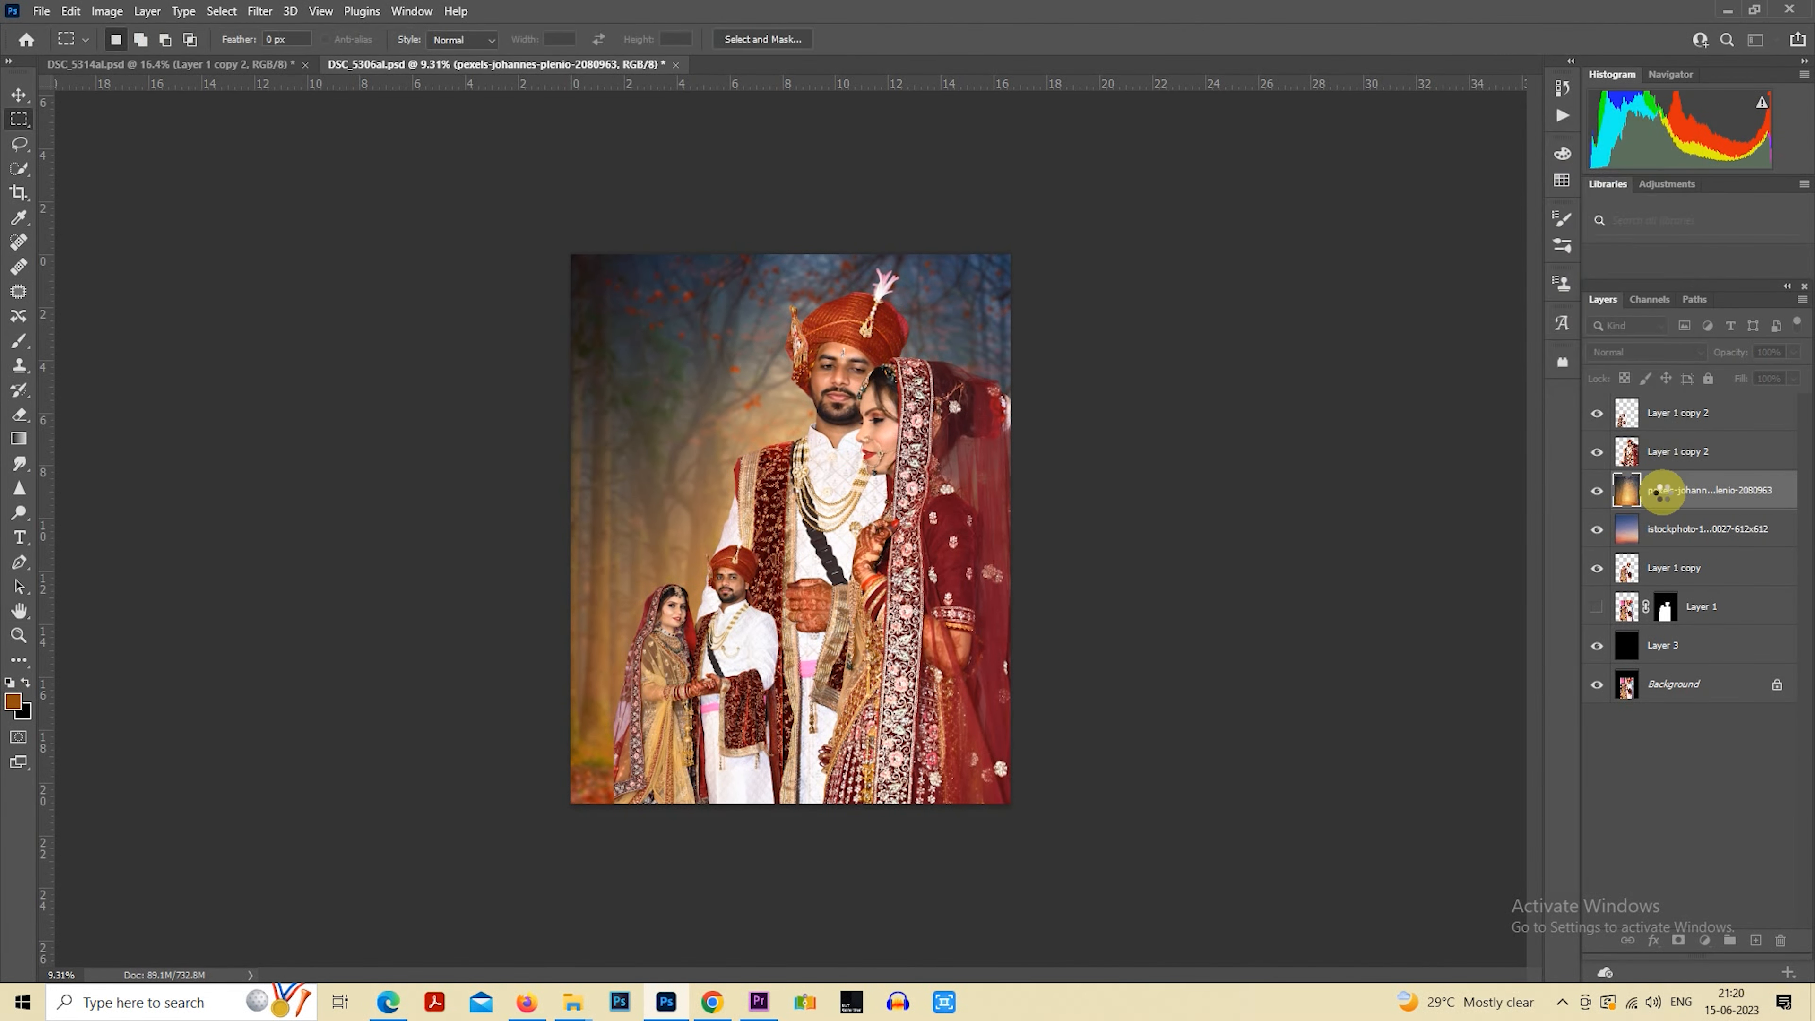
Enlarge the big couple's layer to about 104% with Free Transform and shift it slightly left on the canvas
right_click(889, 447)
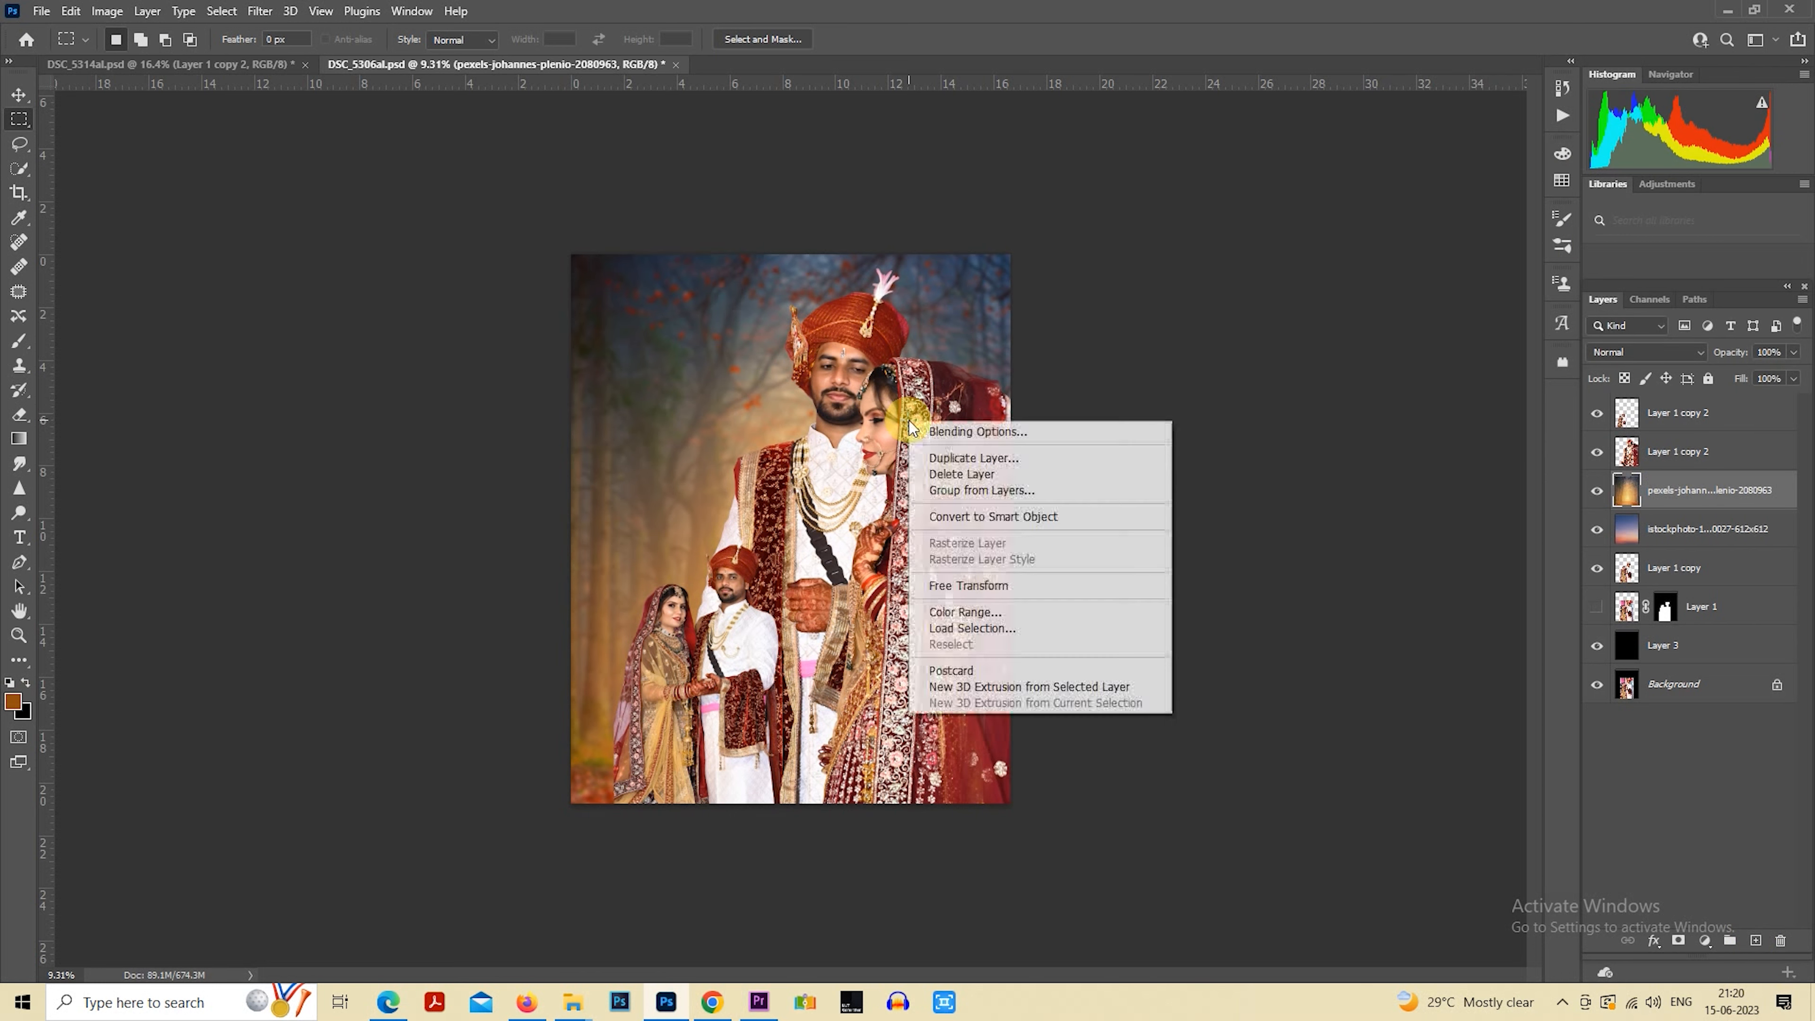
click(1420, 429)
click(1647, 458)
right_click(929, 407)
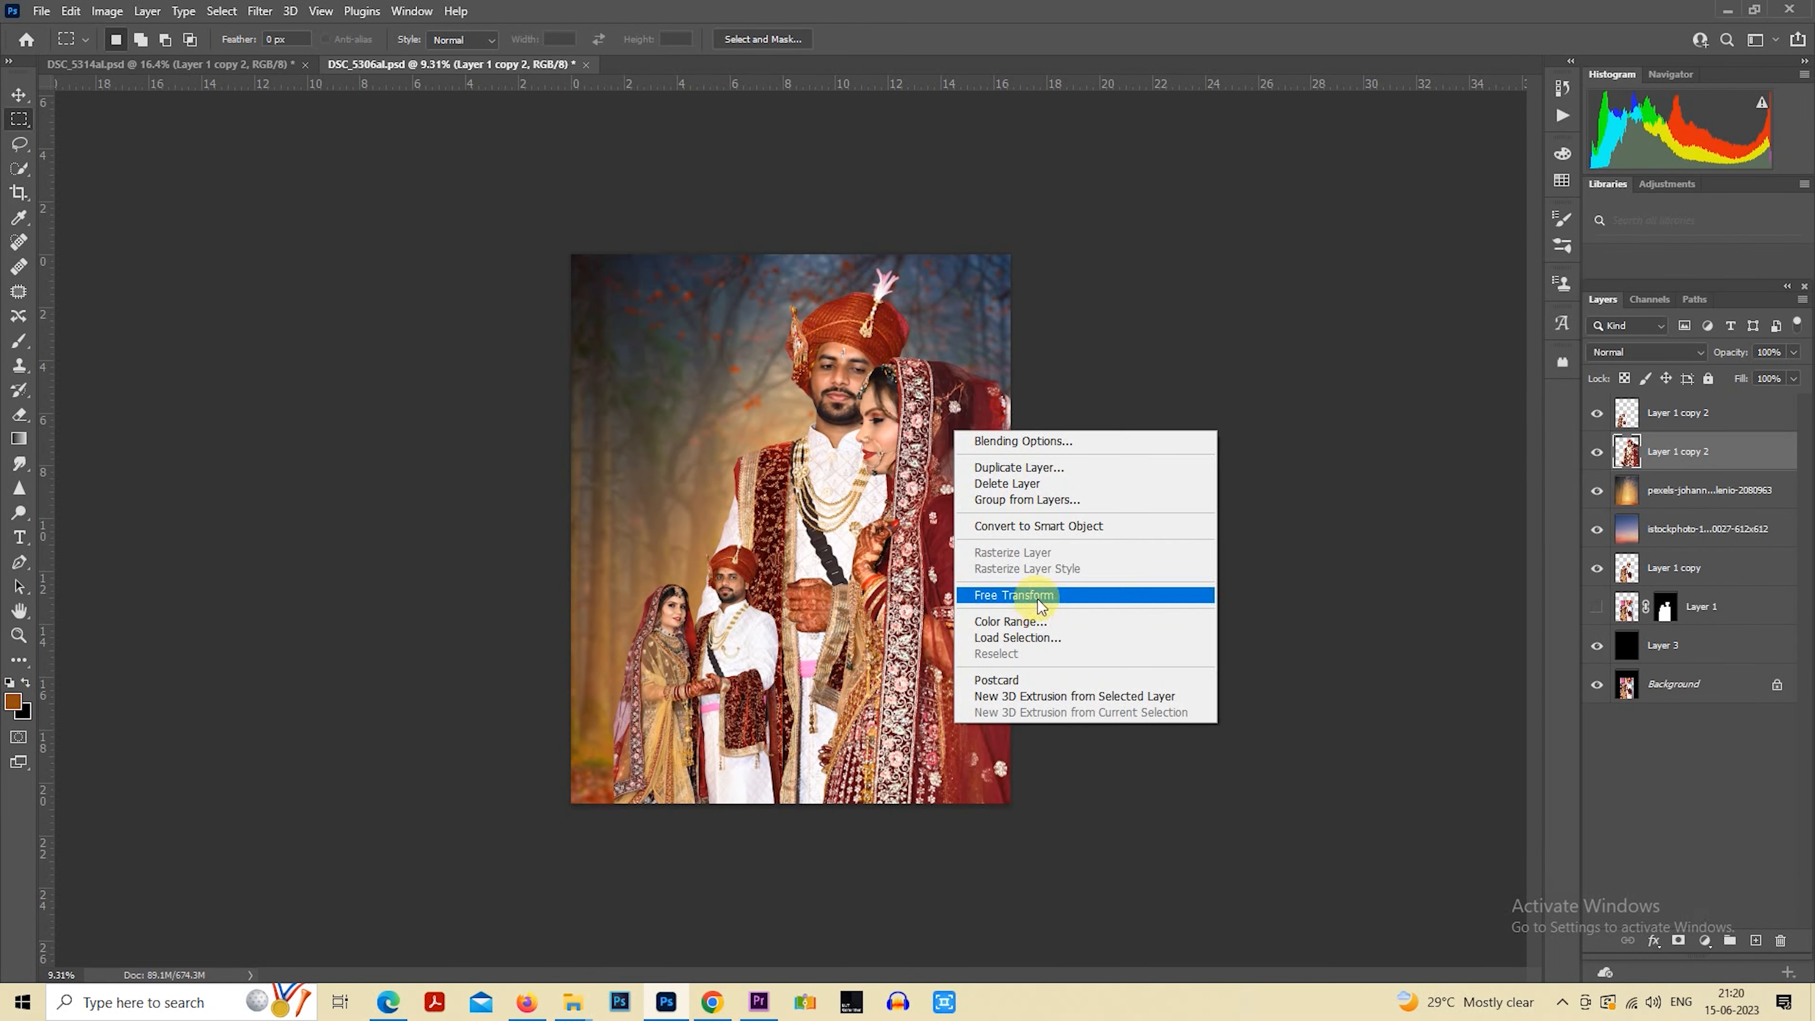
click(1001, 595)
drag(681, 864, 658, 891)
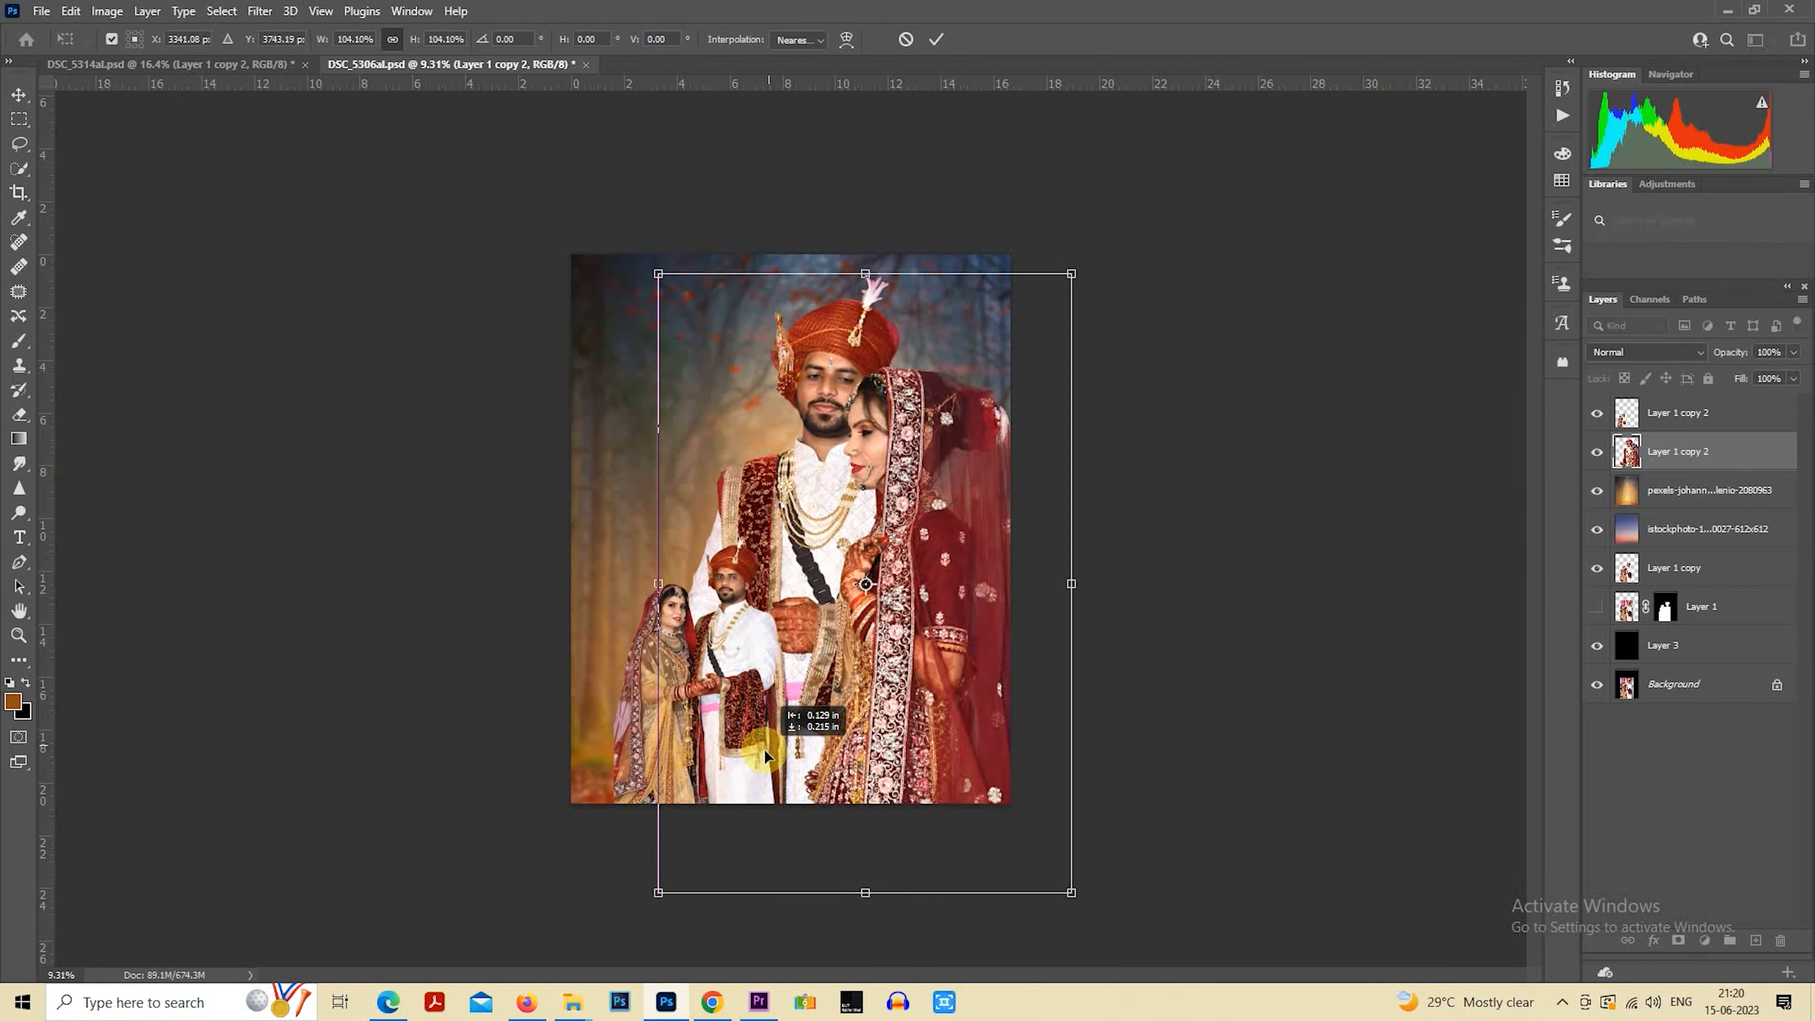
drag(765, 749, 853, 728)
key(Return)
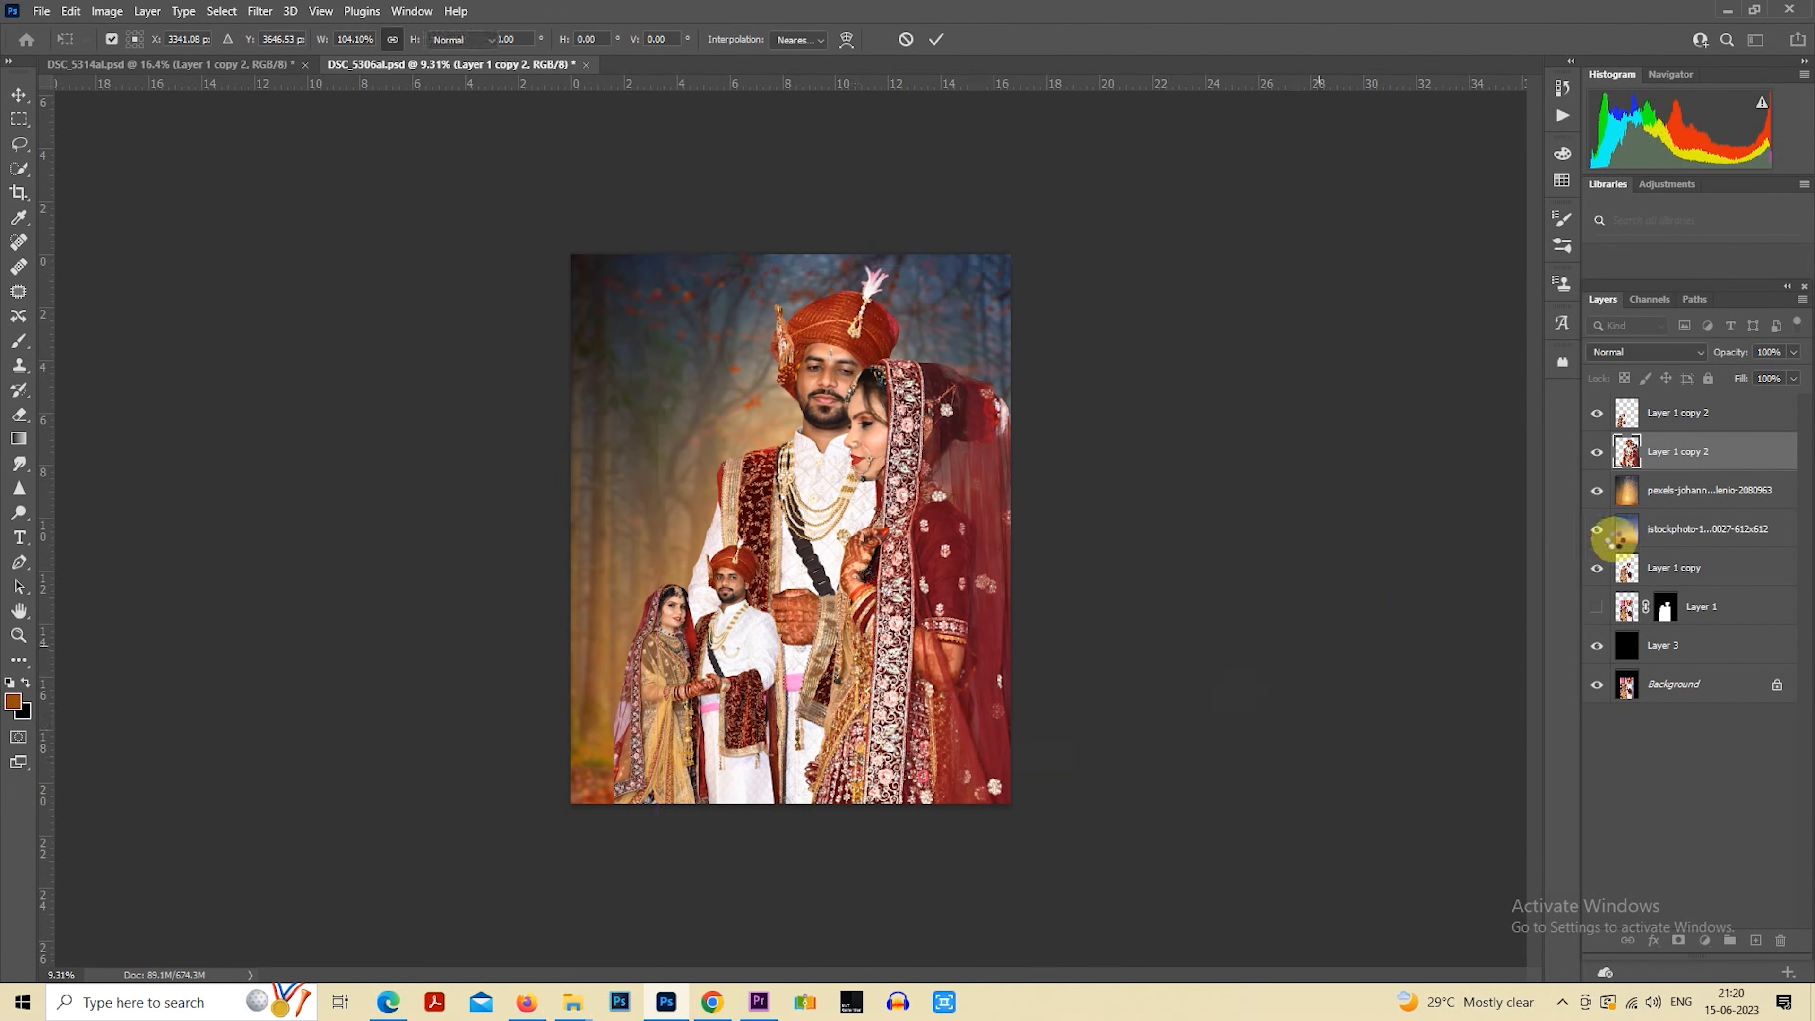
Set the big couple's layer to 50% opacity and the Luminosity blend mode
key(m)
key(5)
scroll(1395, 519, down, 1)
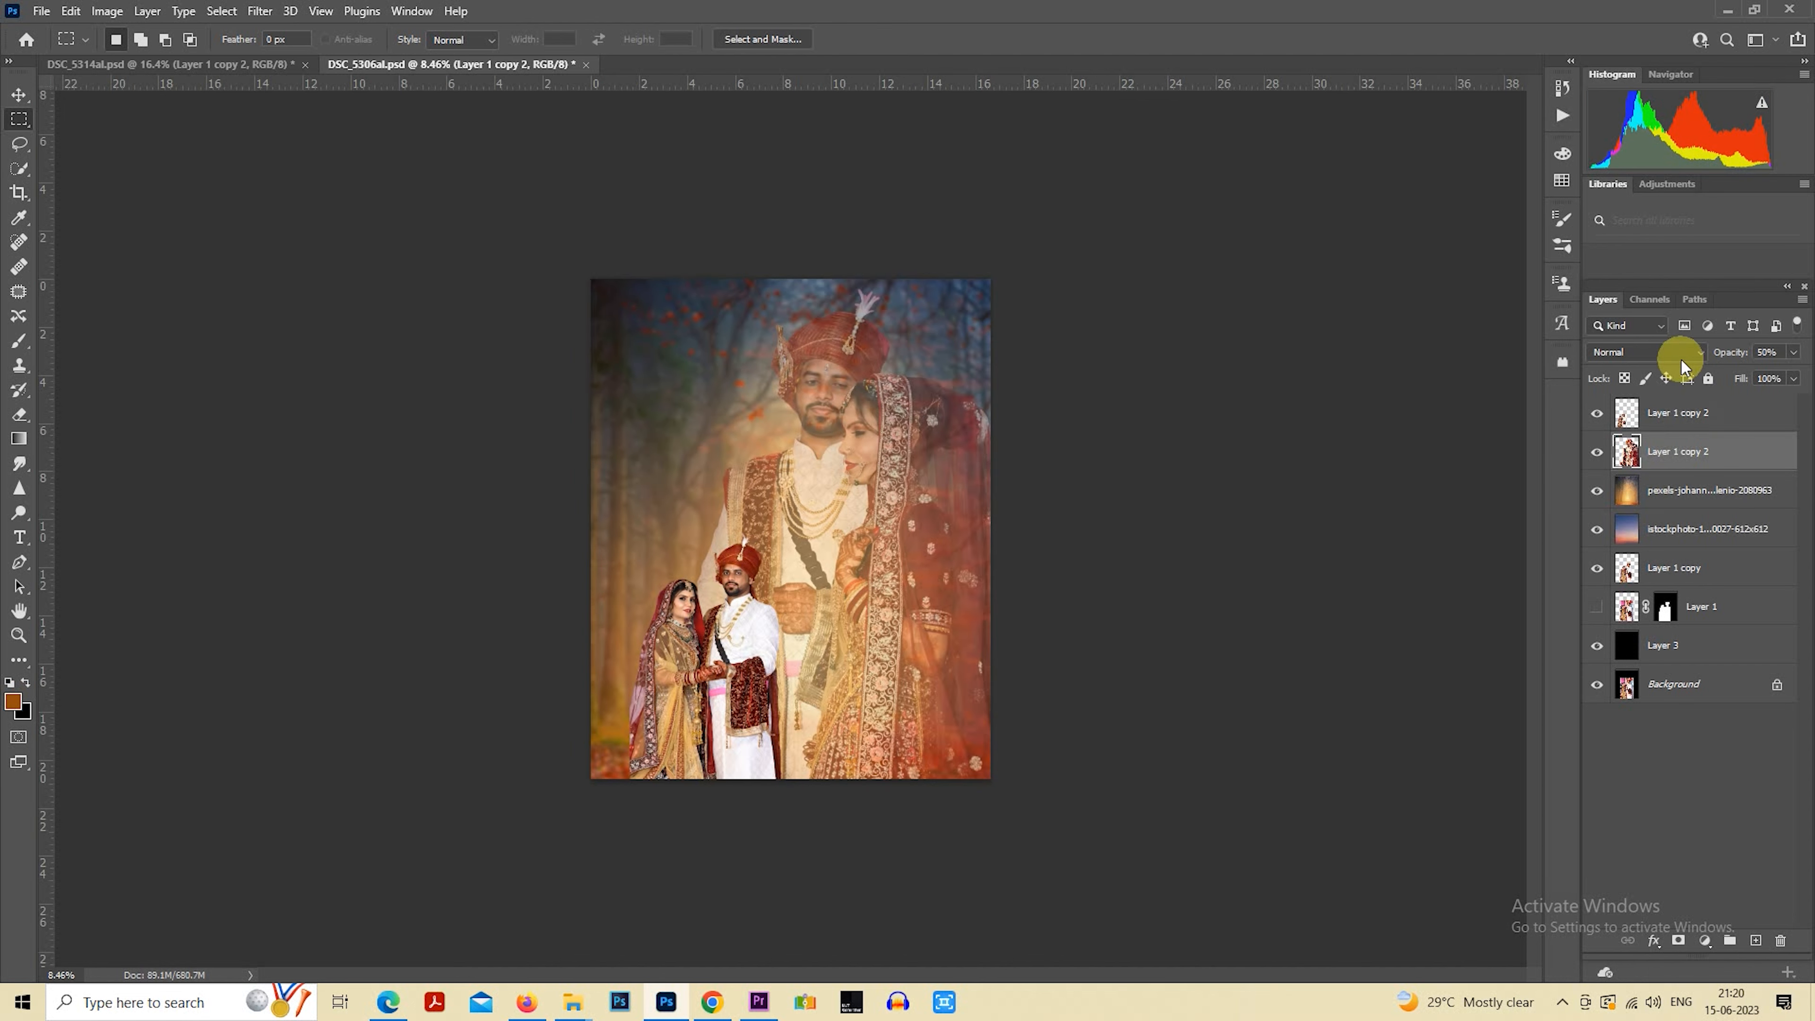
click(1680, 354)
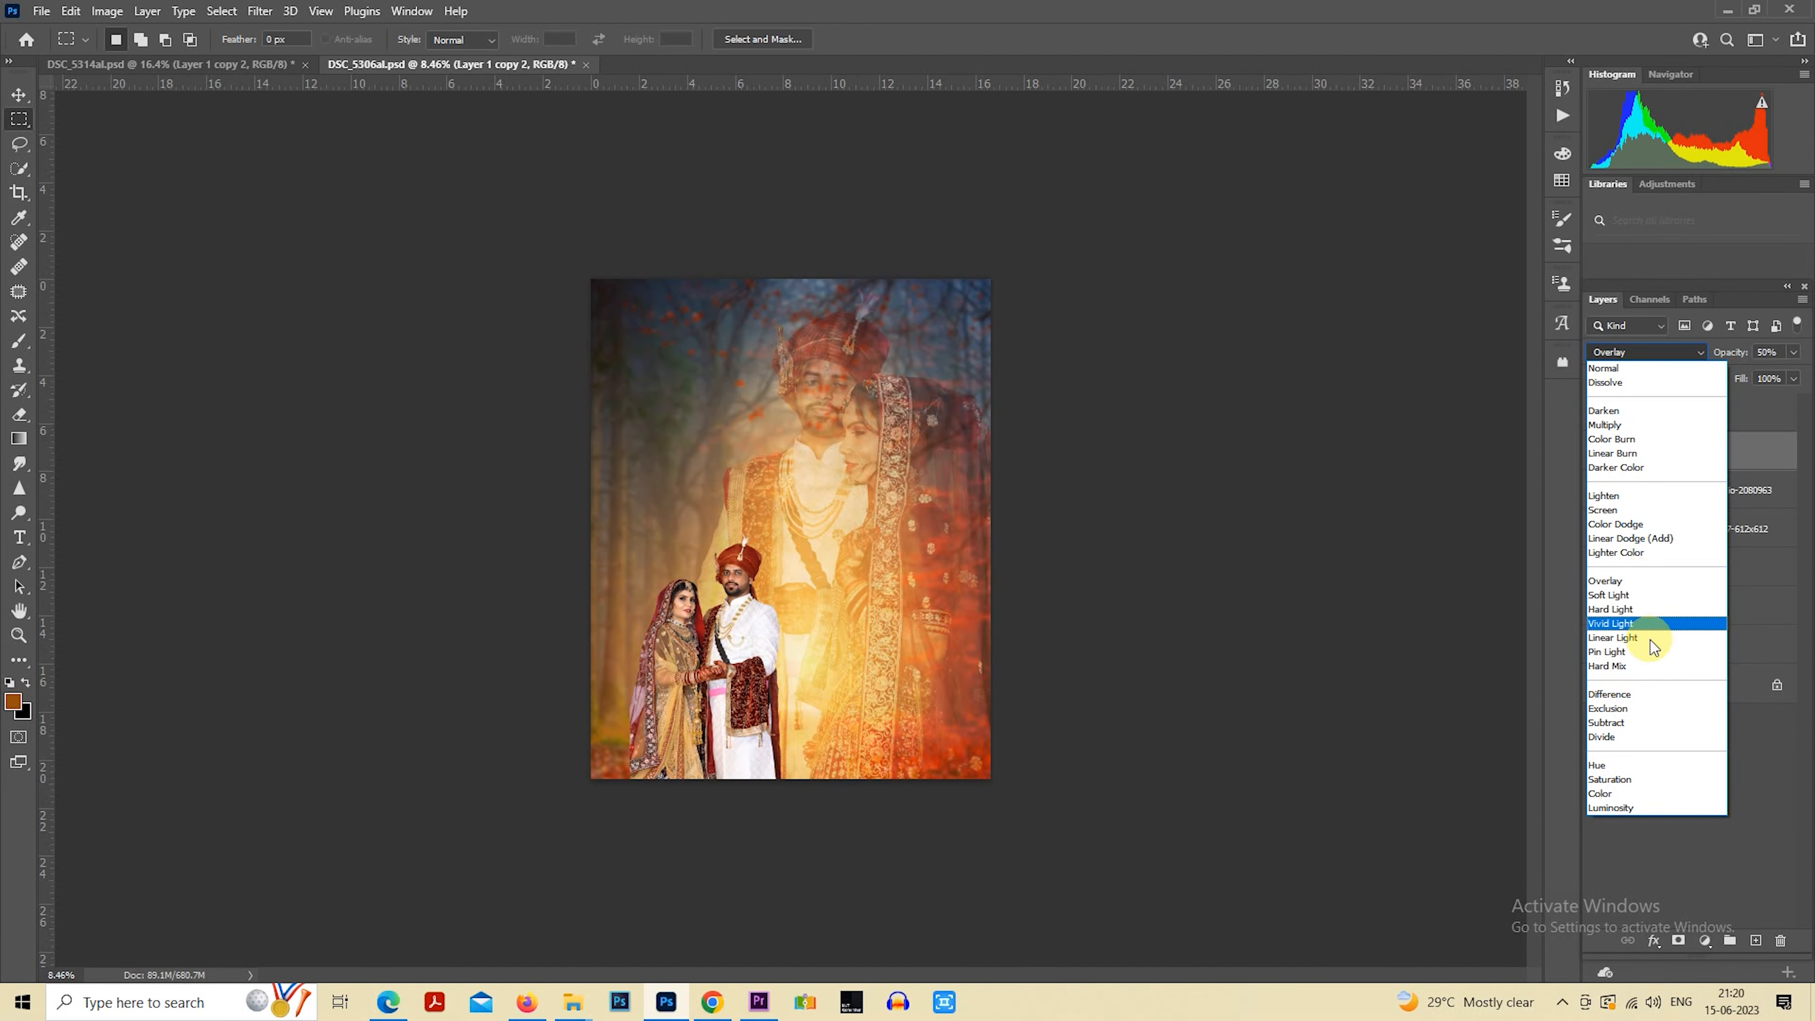
click(1640, 808)
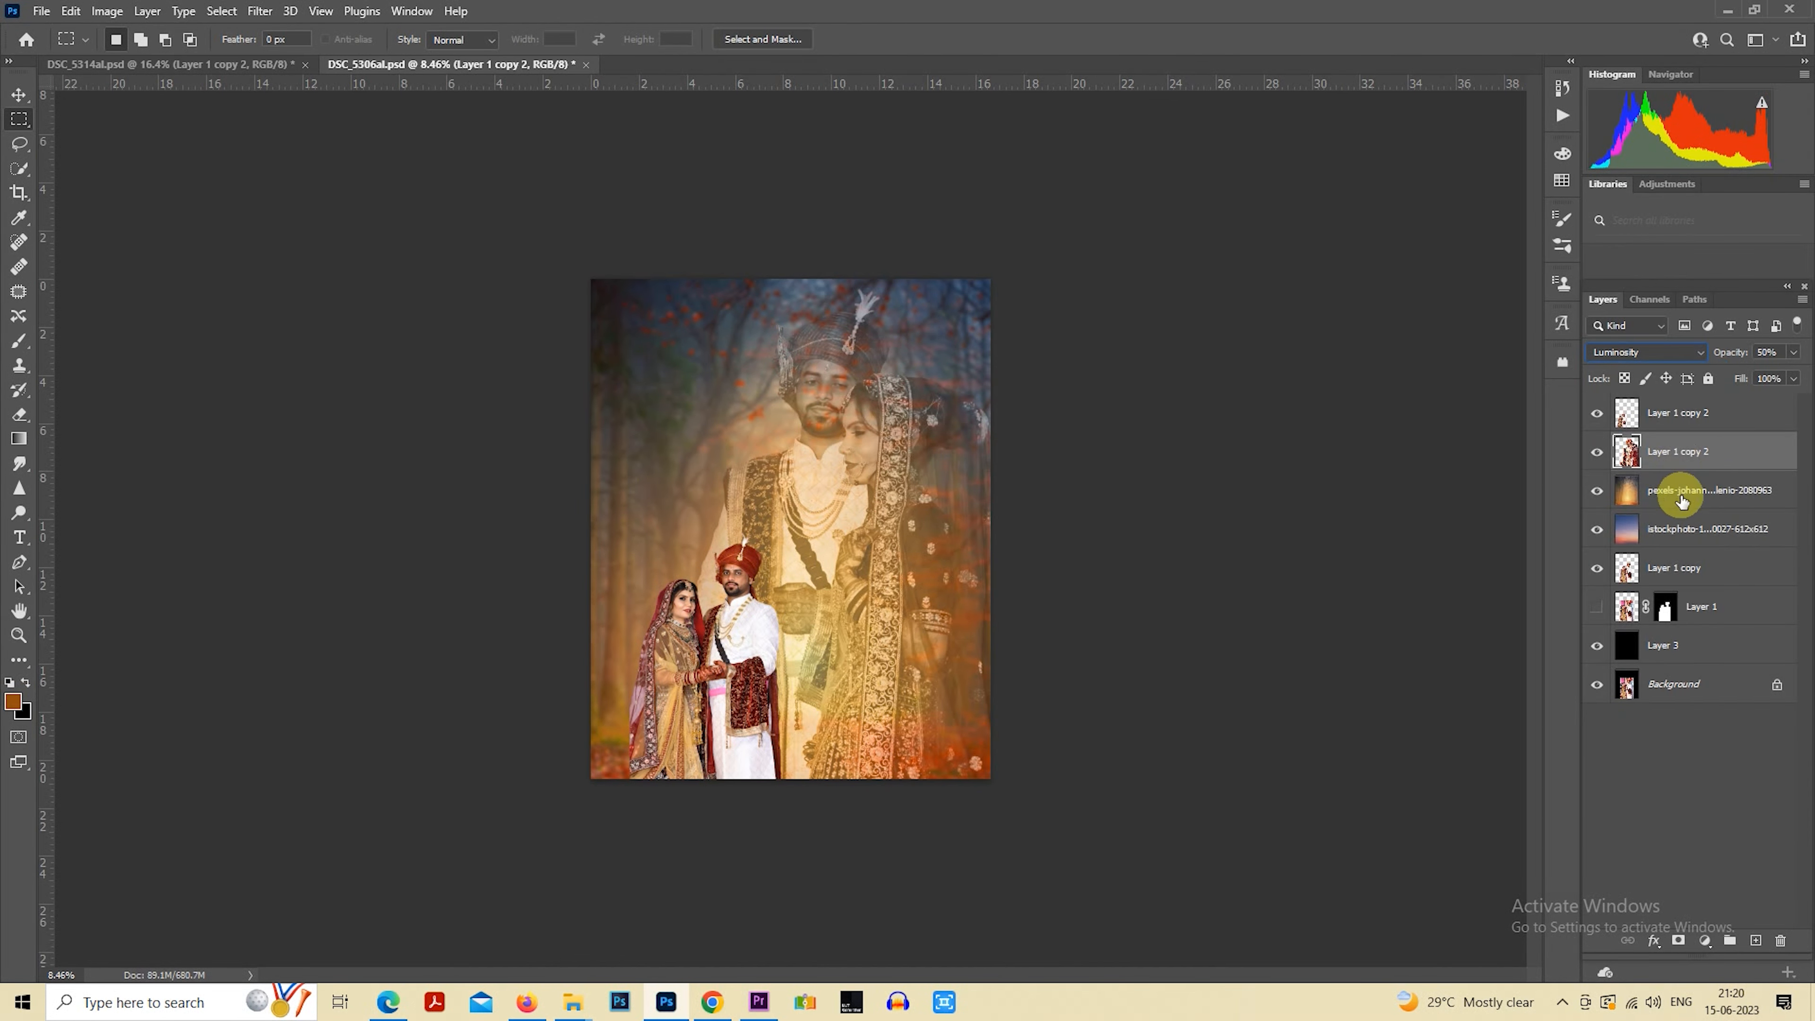
Add a new layer directly above the sky photo layer and select the entire canvas area
click(1680, 528)
click(1756, 940)
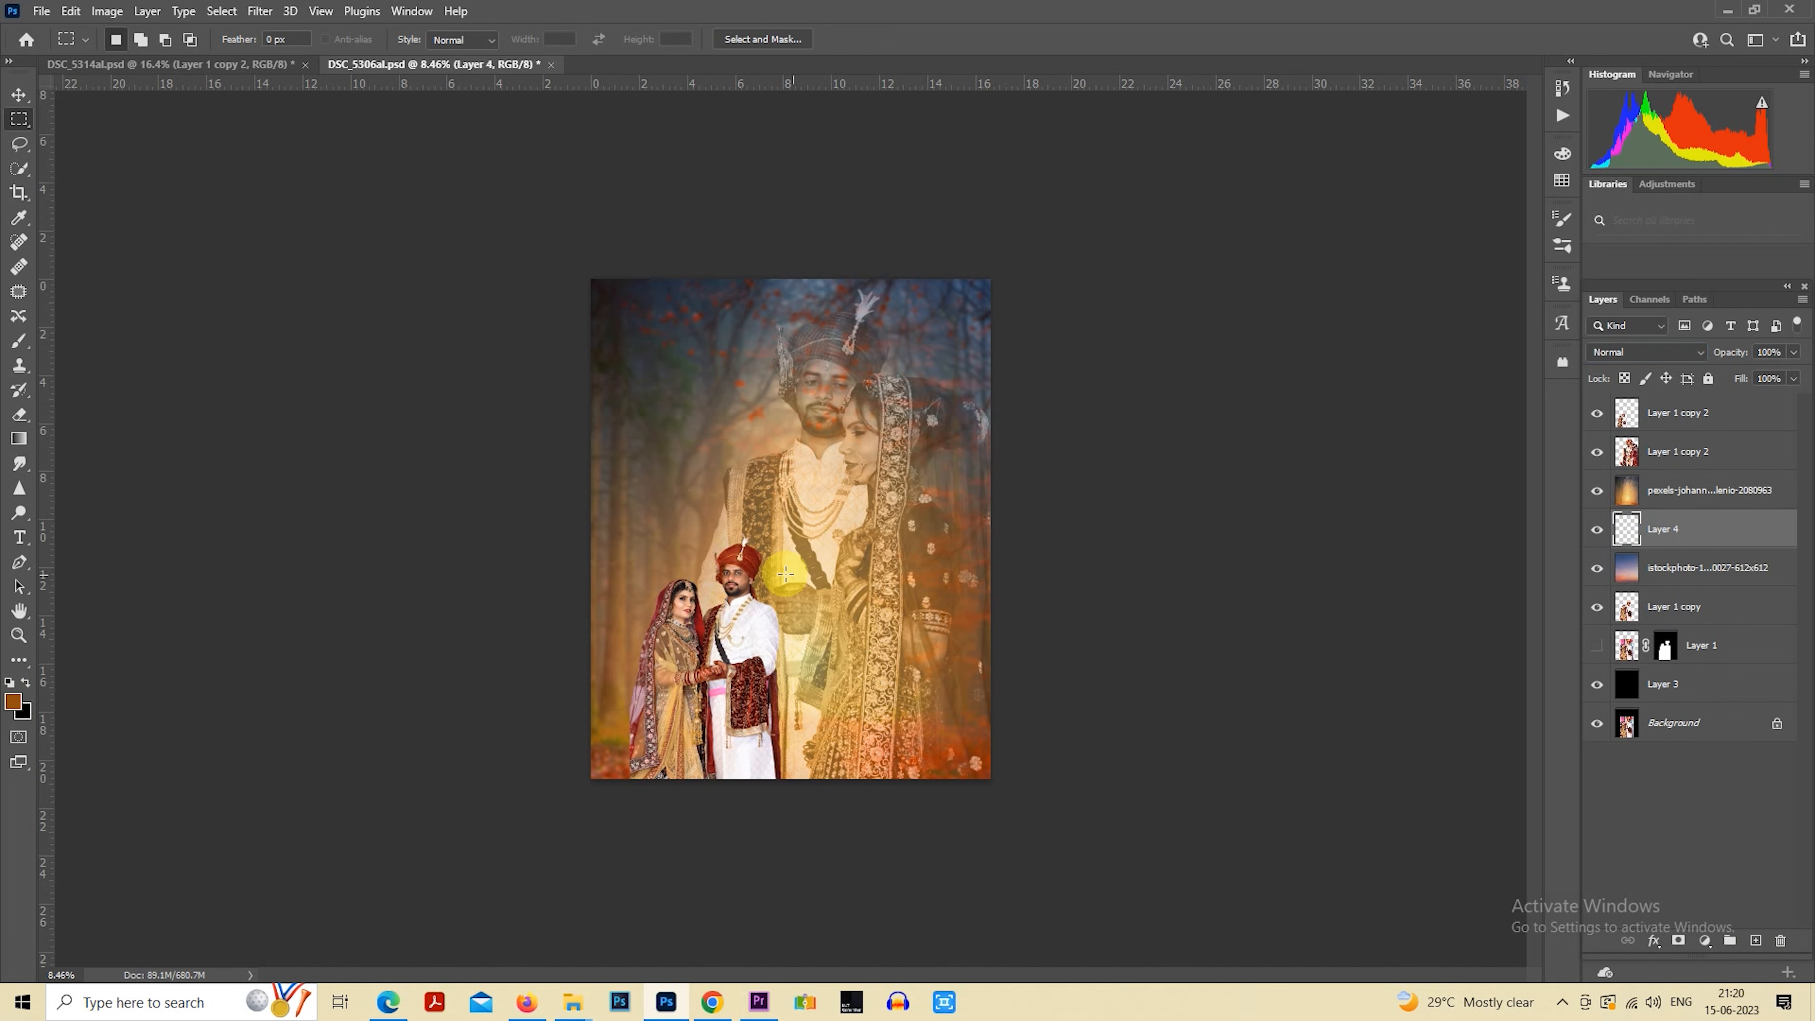
drag(572, 263, 1165, 904)
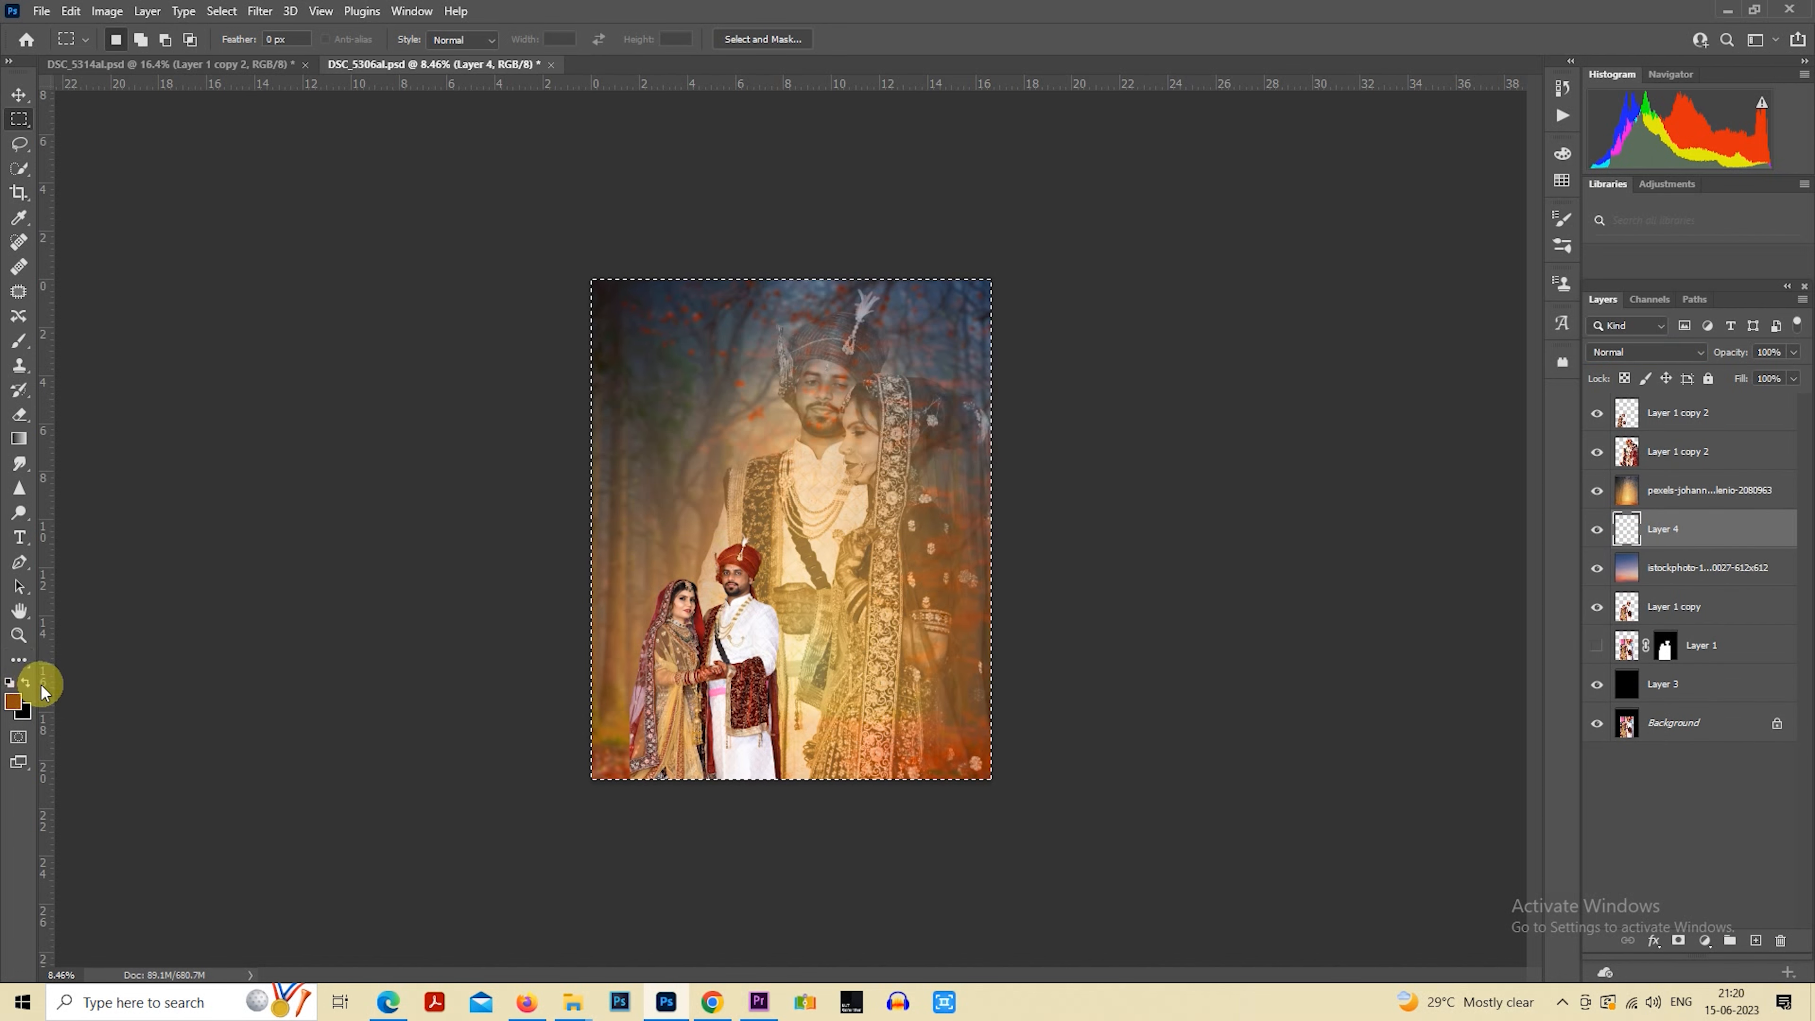
Choose a bright orange background colour and fill the new layer with it
click(24, 708)
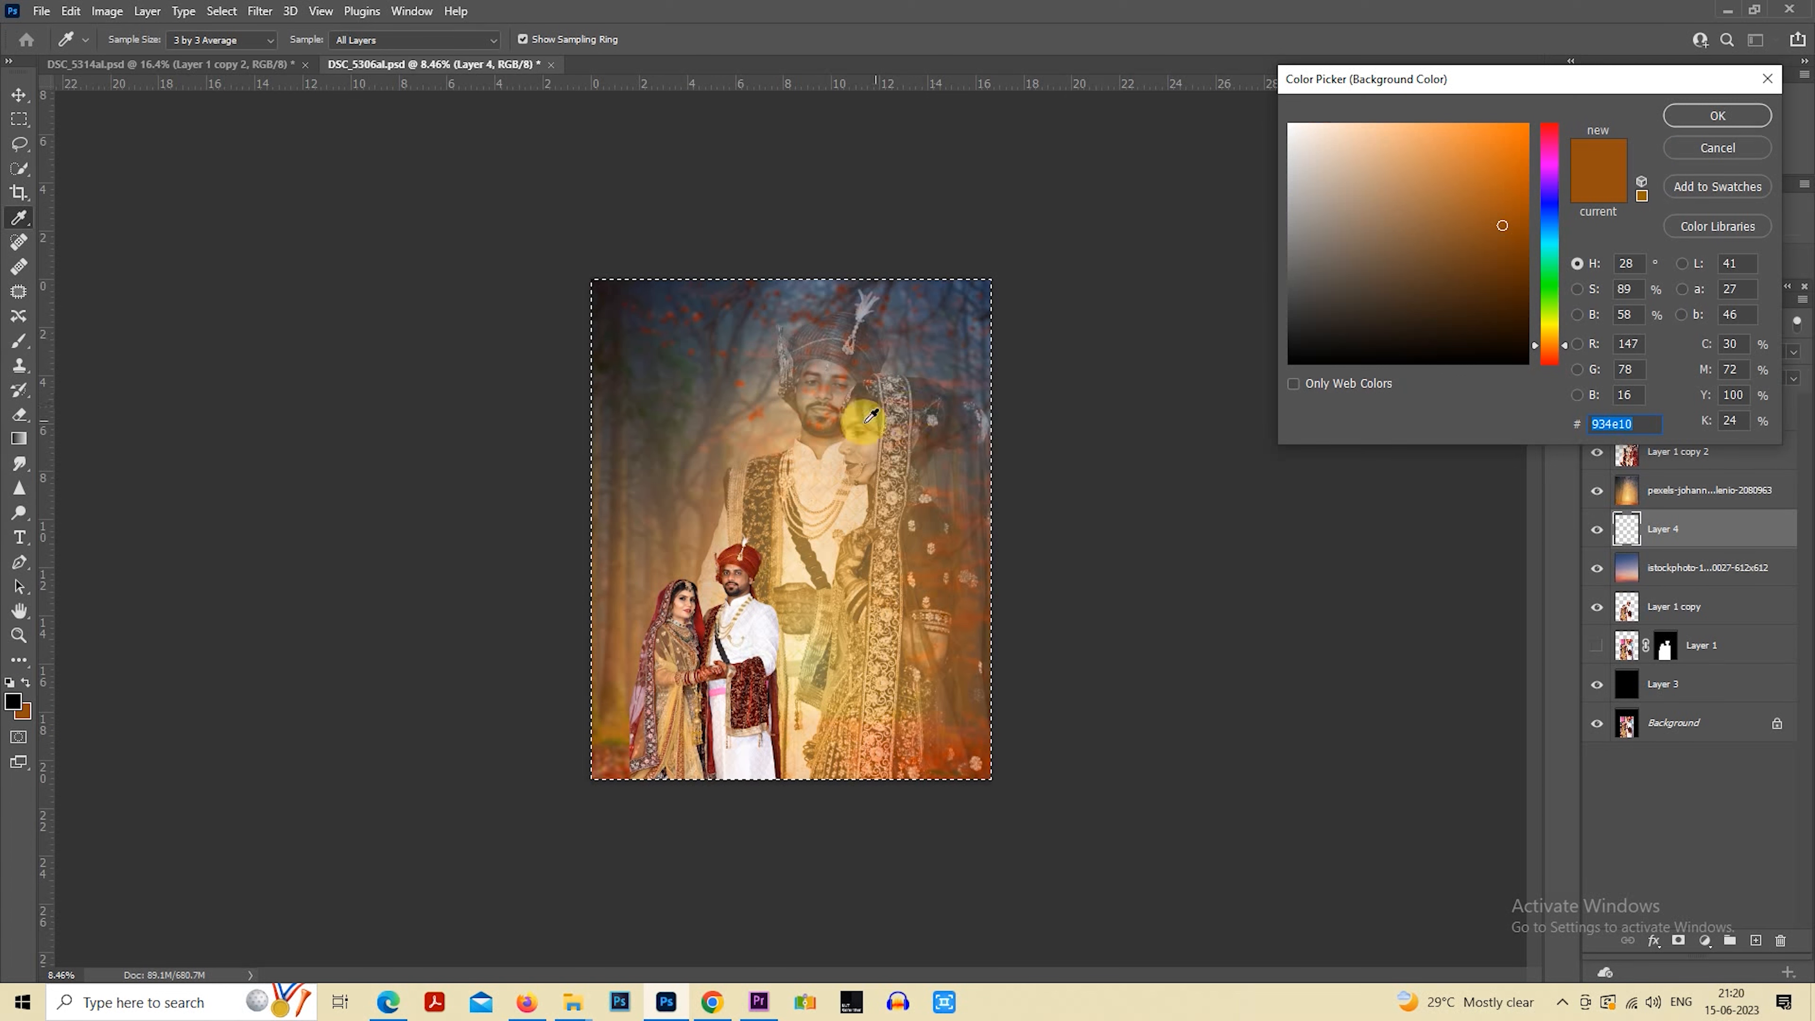
mouse_move(1504, 139)
mouse_down()
mouse_move(1427, 154)
mouse_move(1448, 124)
mouse_up()
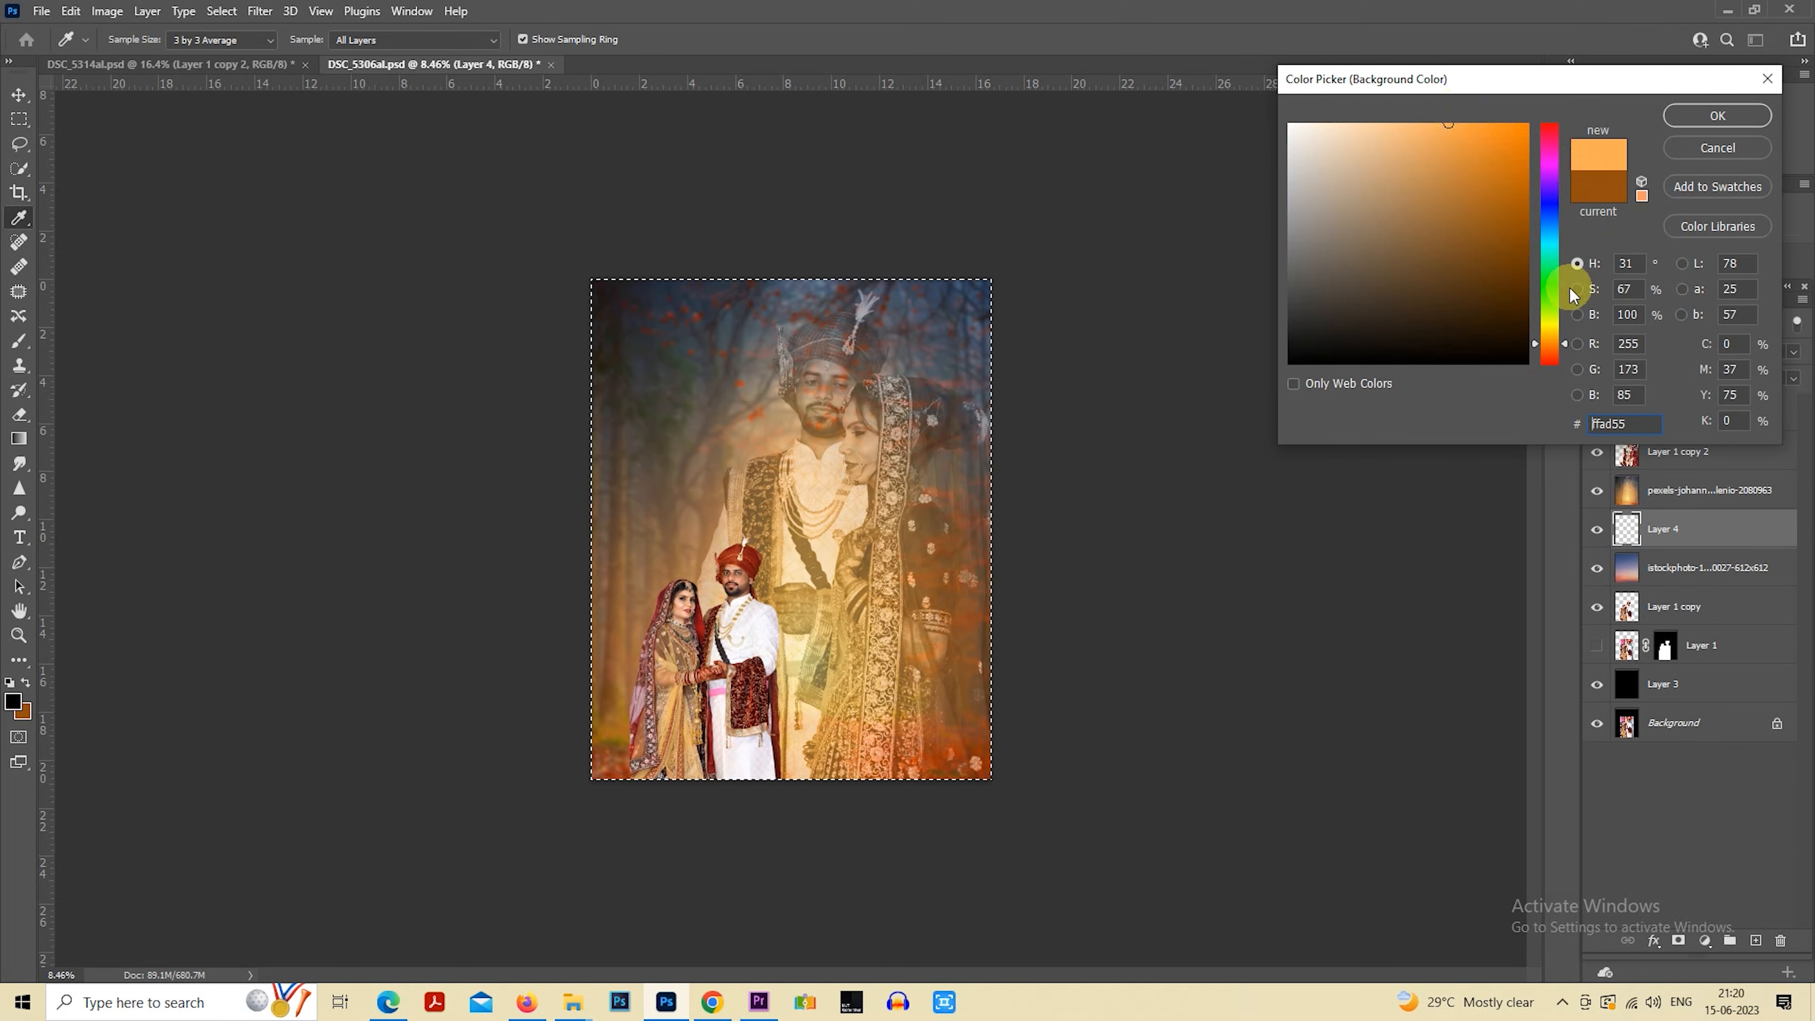
drag(1551, 329, 1548, 335)
drag(1528, 163, 1531, 129)
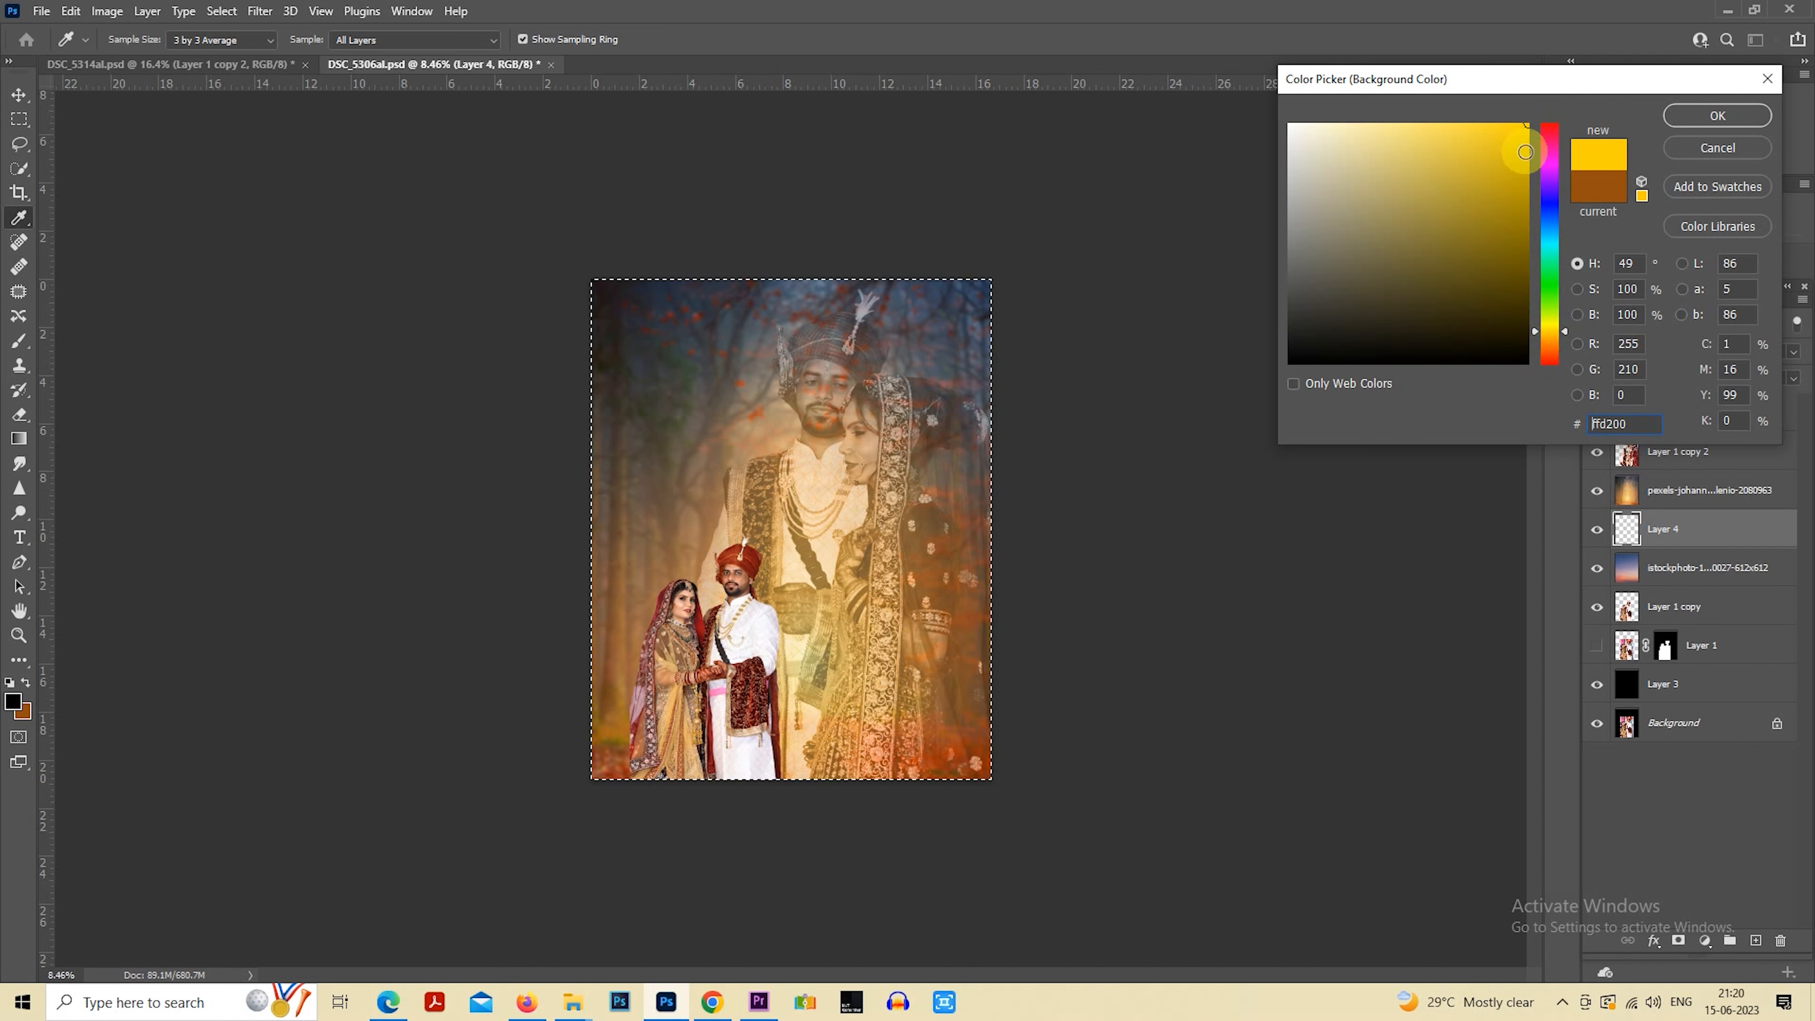
click(656, 572)
mouse_move(1504, 141)
mouse_down()
mouse_move(1471, 129)
mouse_move(1486, 123)
mouse_up()
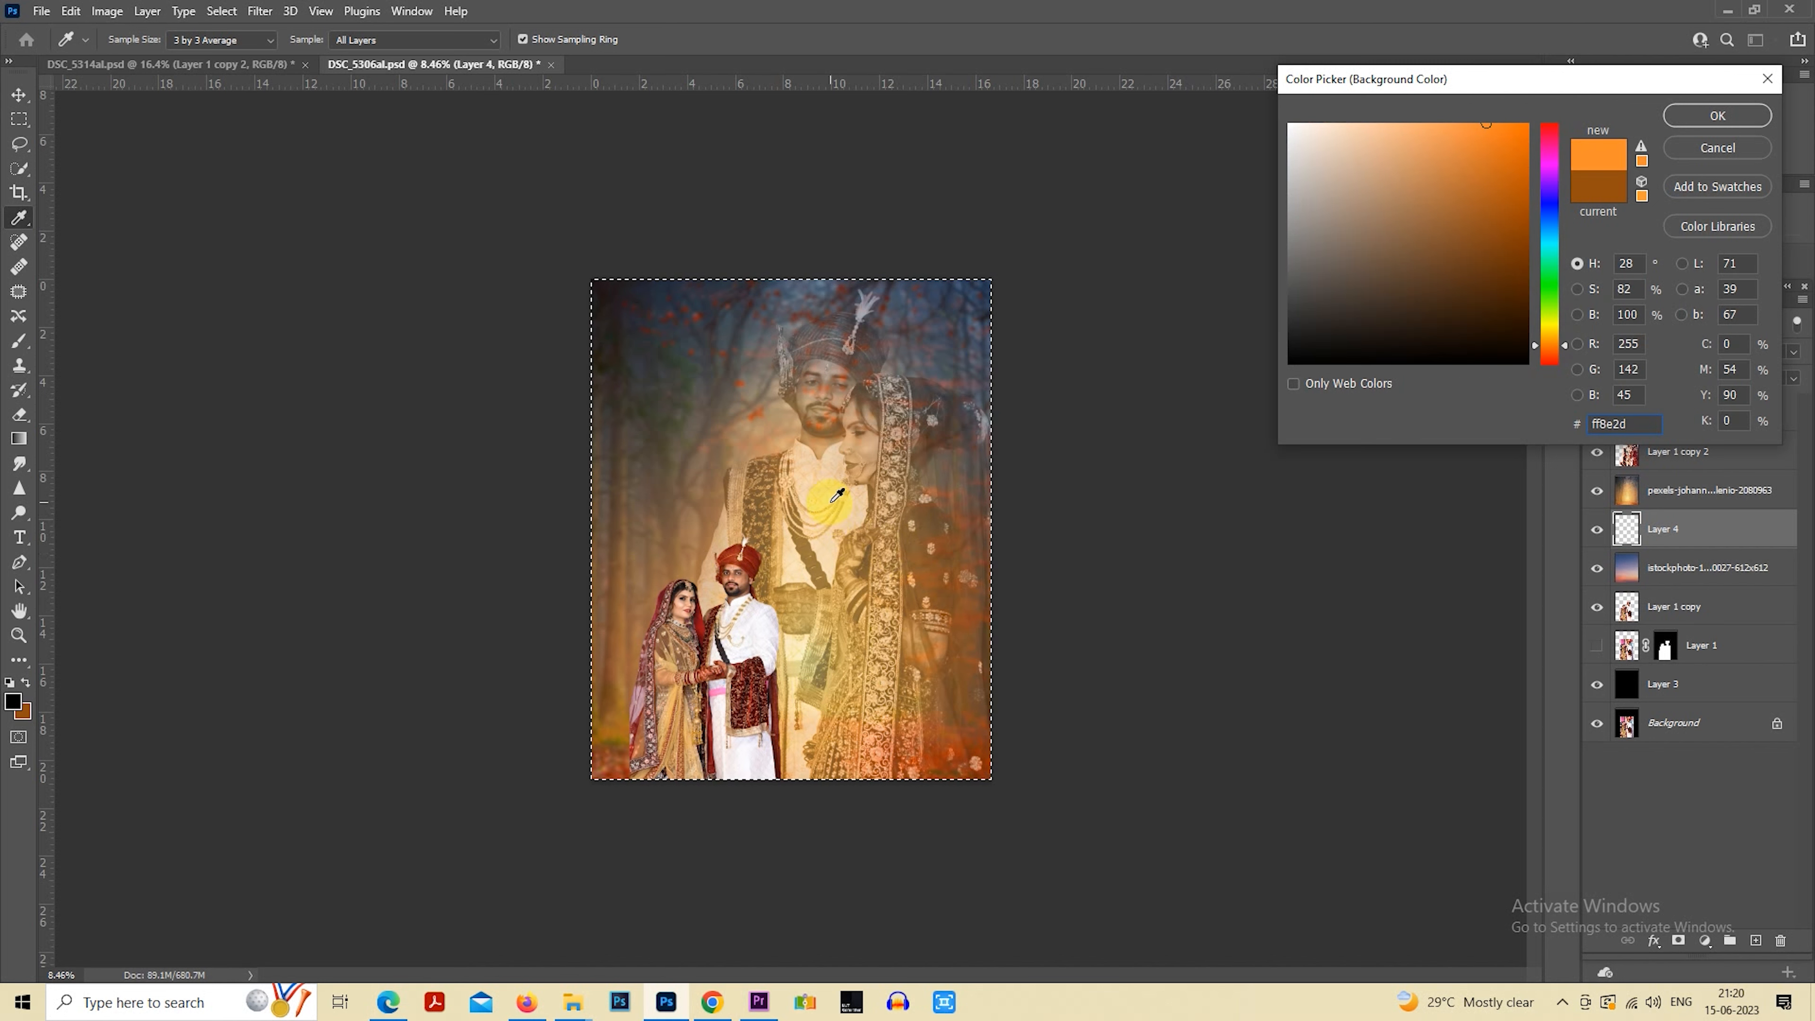
click(837, 495)
drag(1438, 187, 1563, 103)
click(1717, 116)
key(m)
key(ctrl+BackSpace)
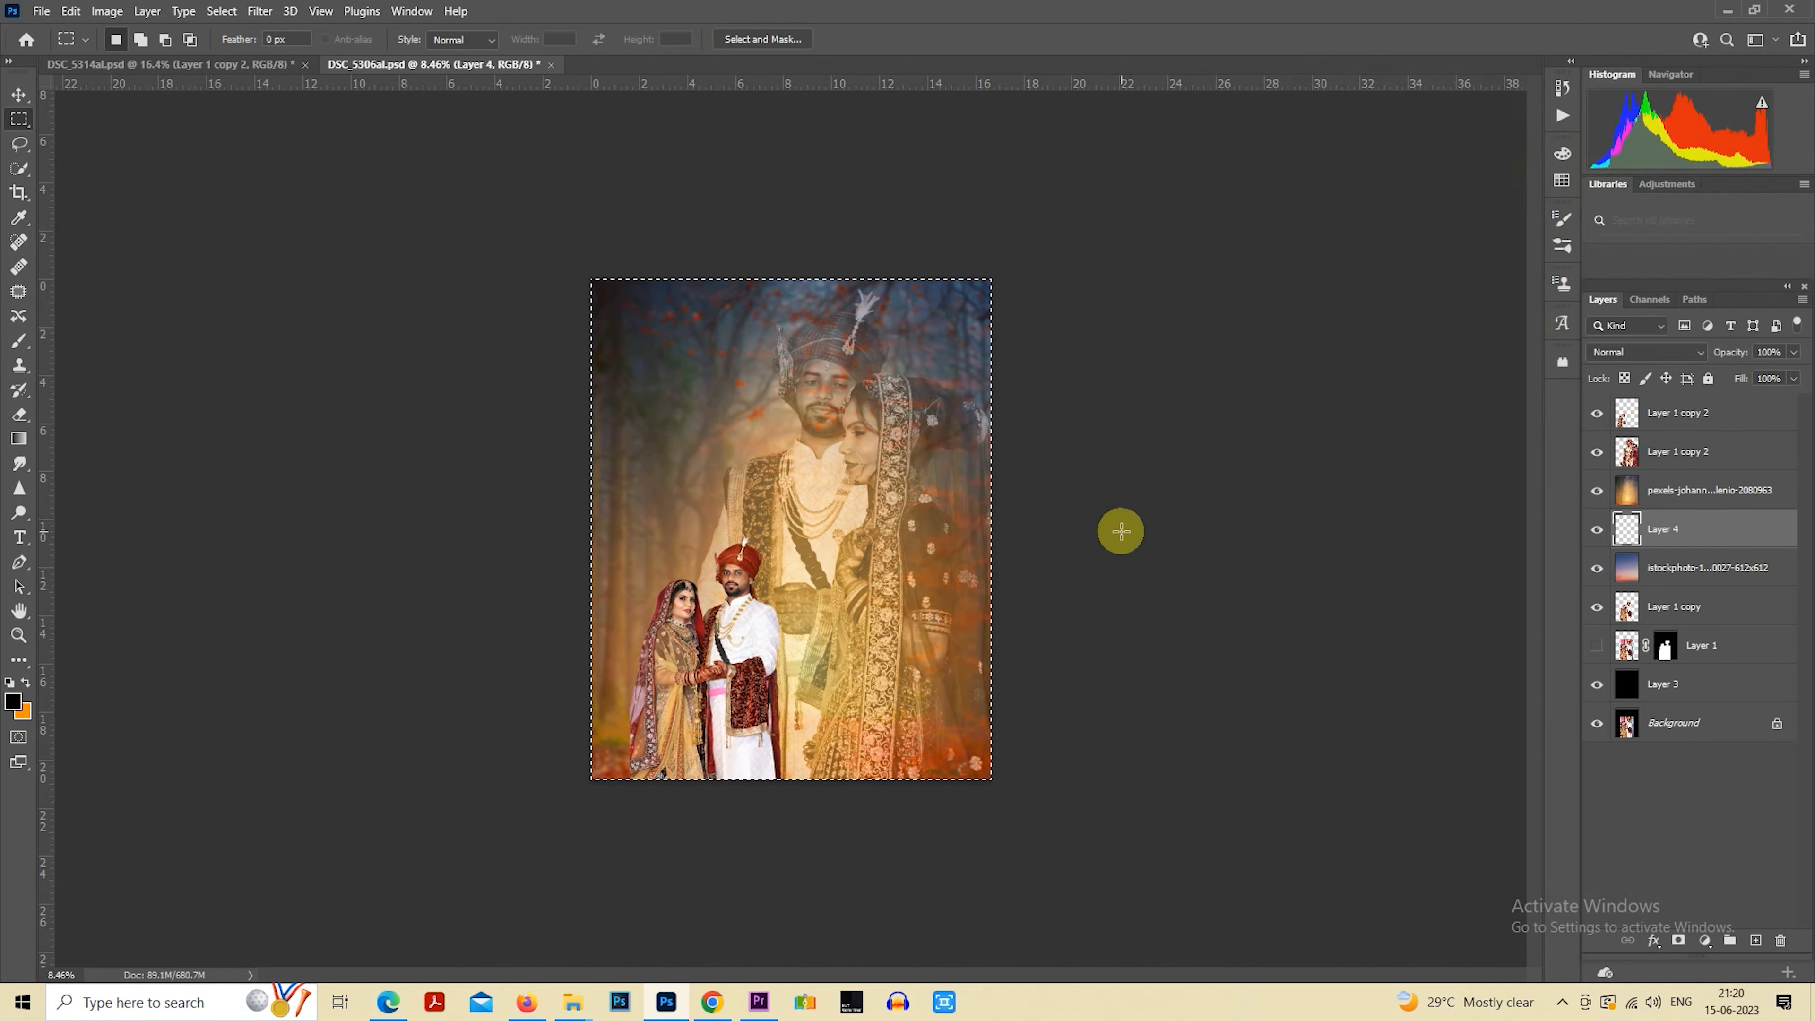
Set the blurred forest photo layer to 50% opacity so the colour layer beneath shows through
click(1674, 495)
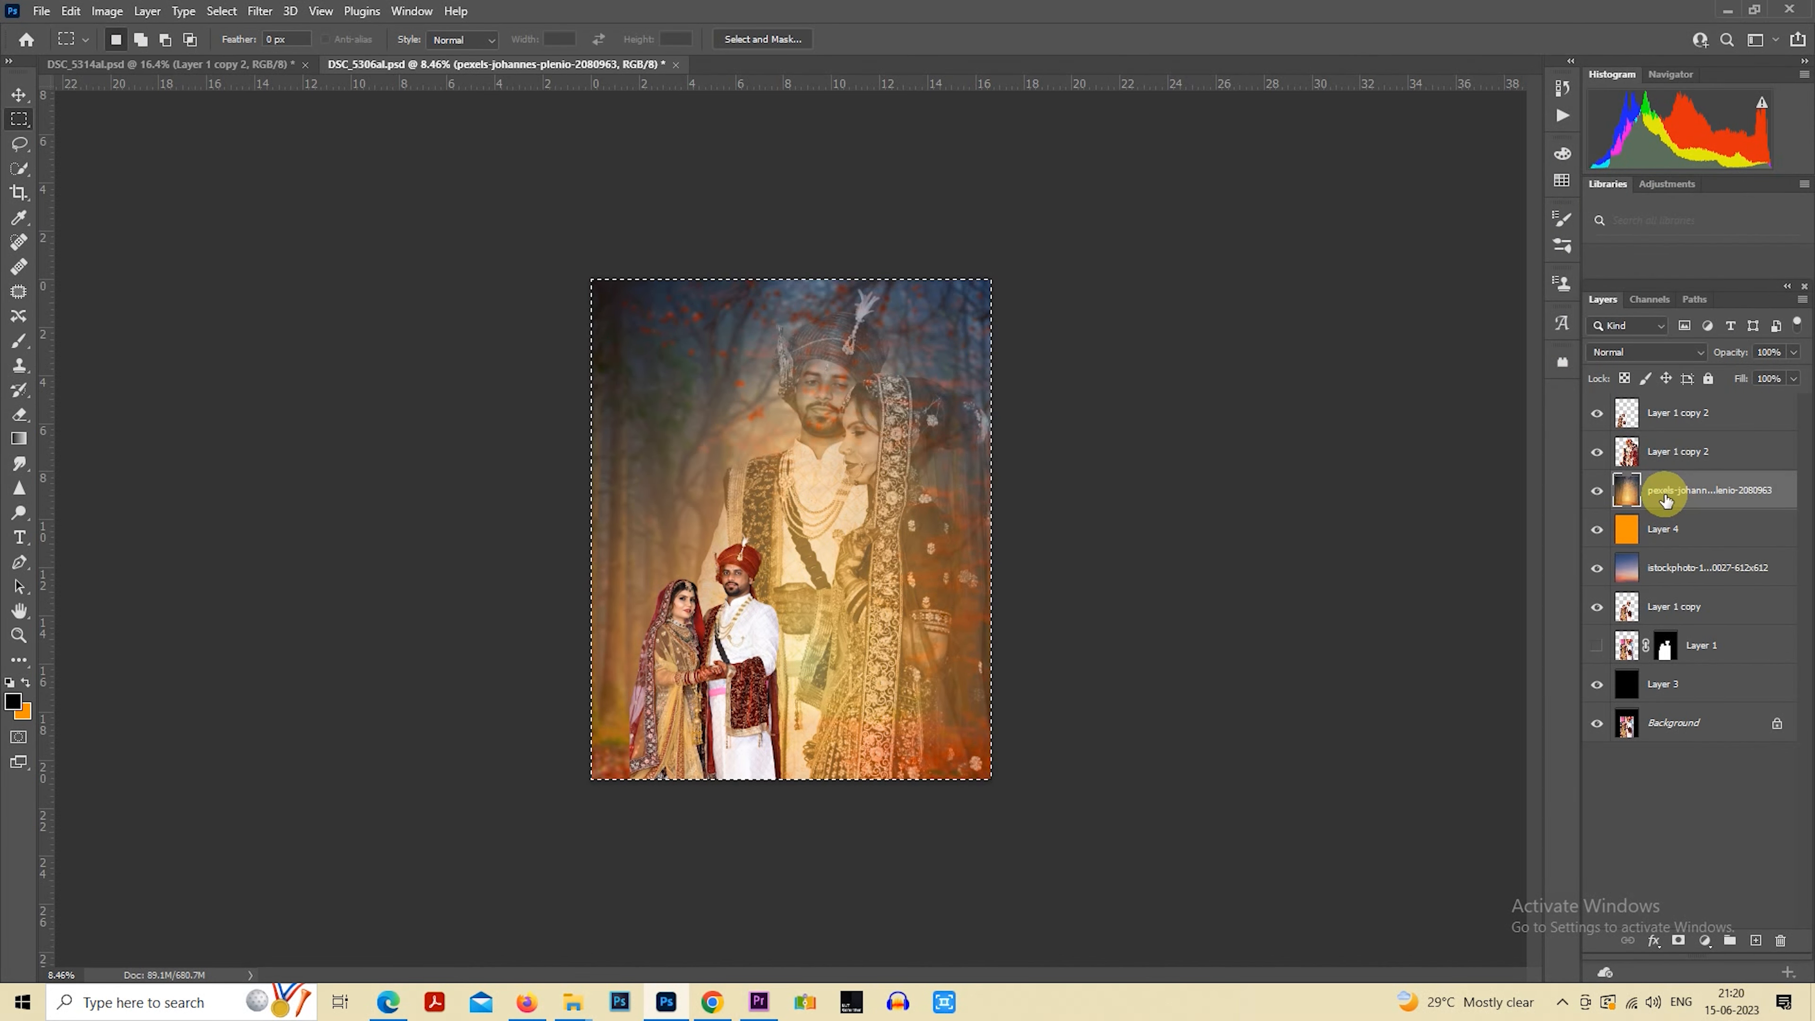
key(5)
scroll(884, 540, up, 1)
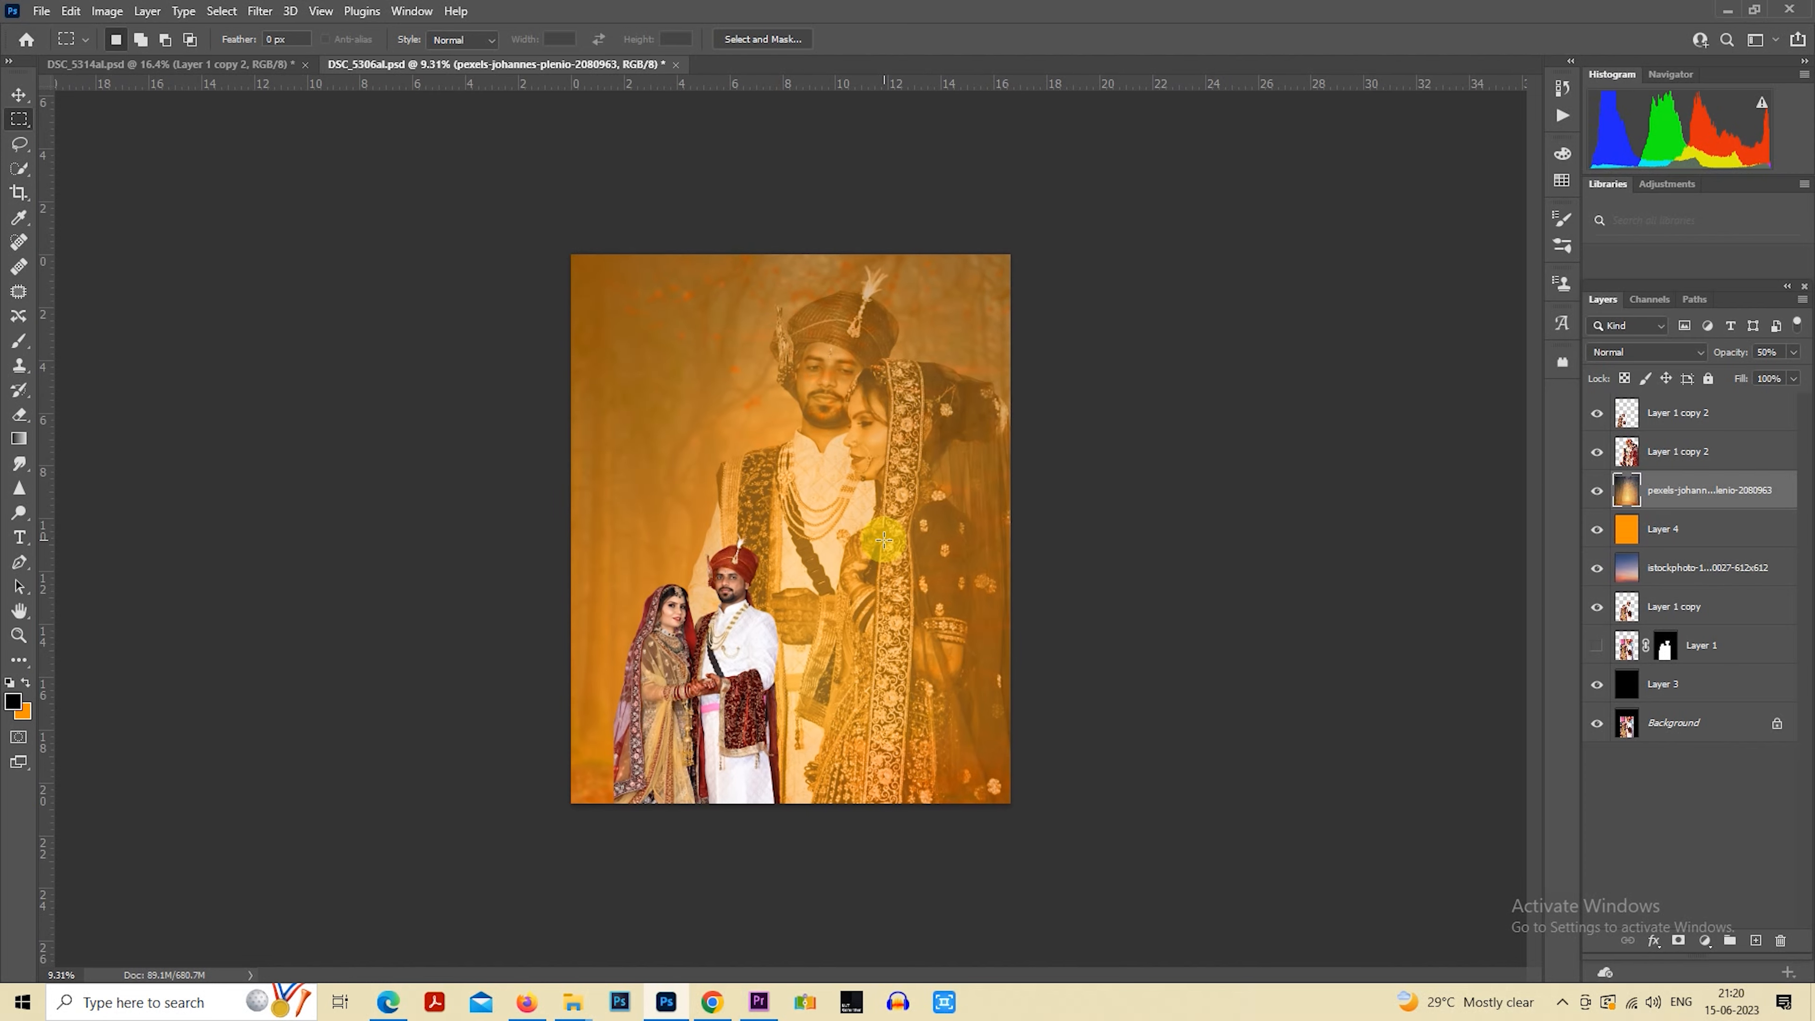
scroll(884, 540, down, 2)
Change the background colour to yellow-orange ffb400 and refill the solid colour layer with it
click(1651, 528)
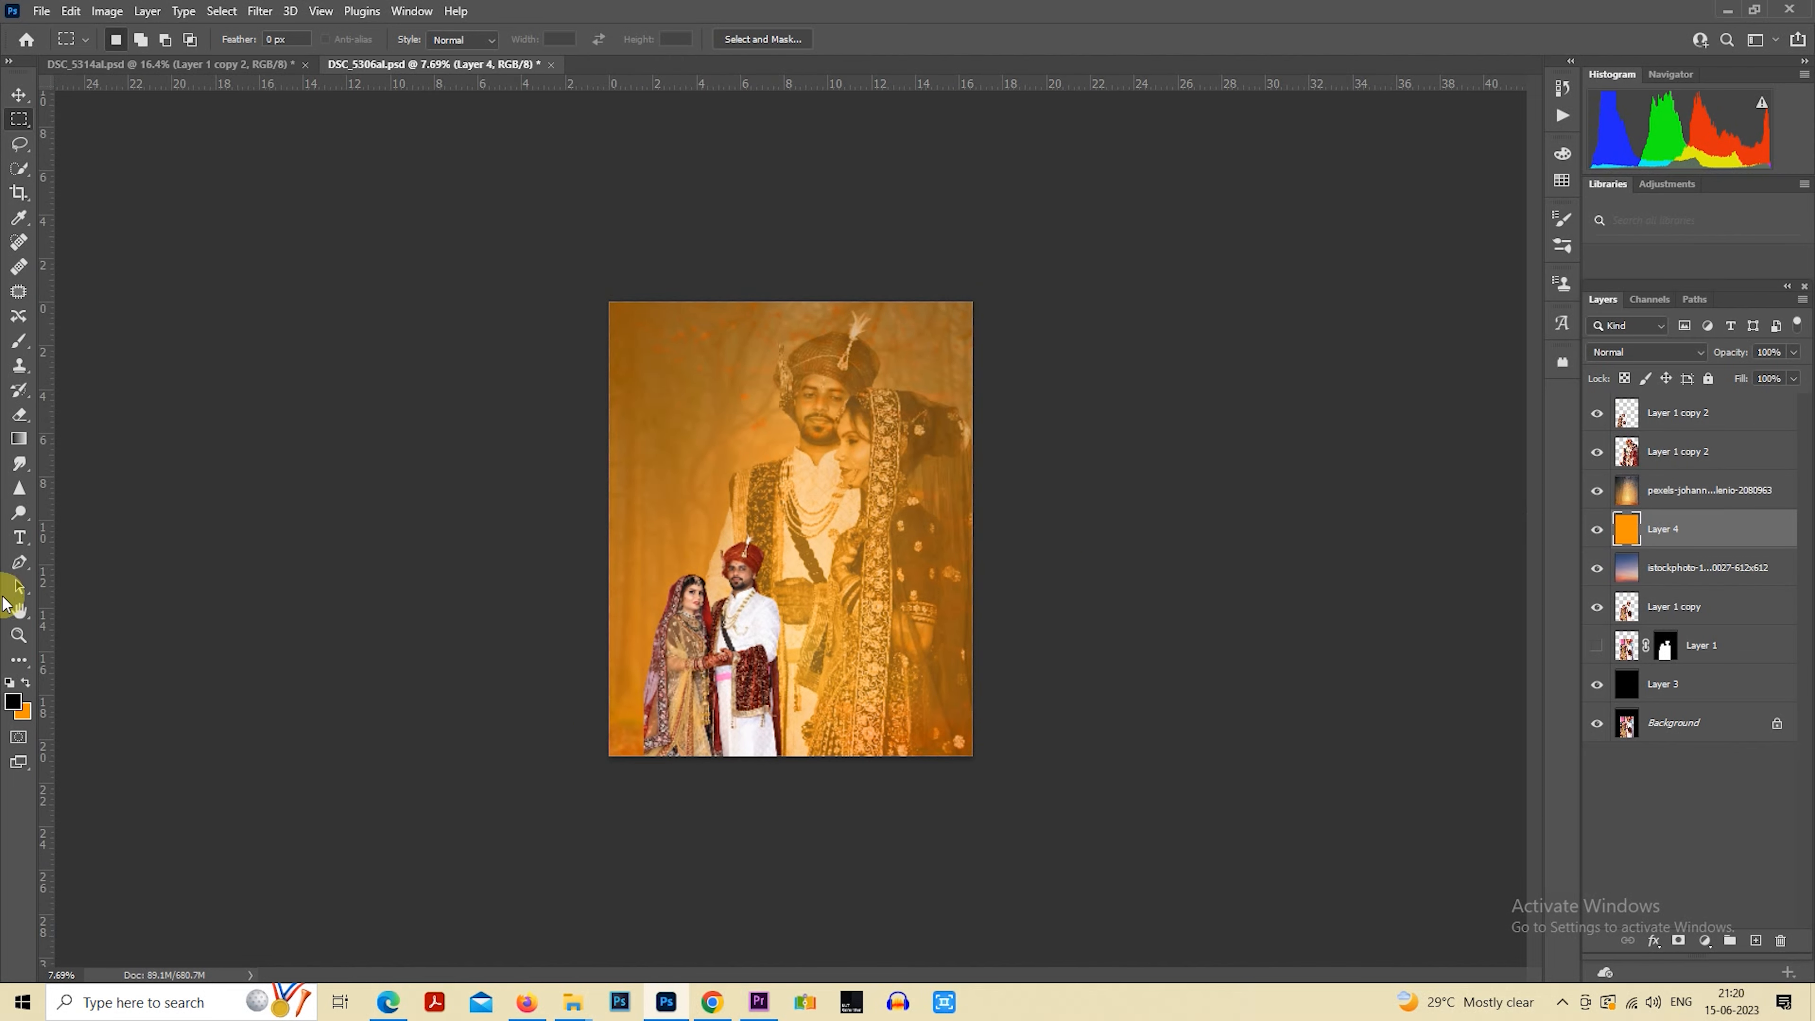
click(26, 718)
click(1548, 339)
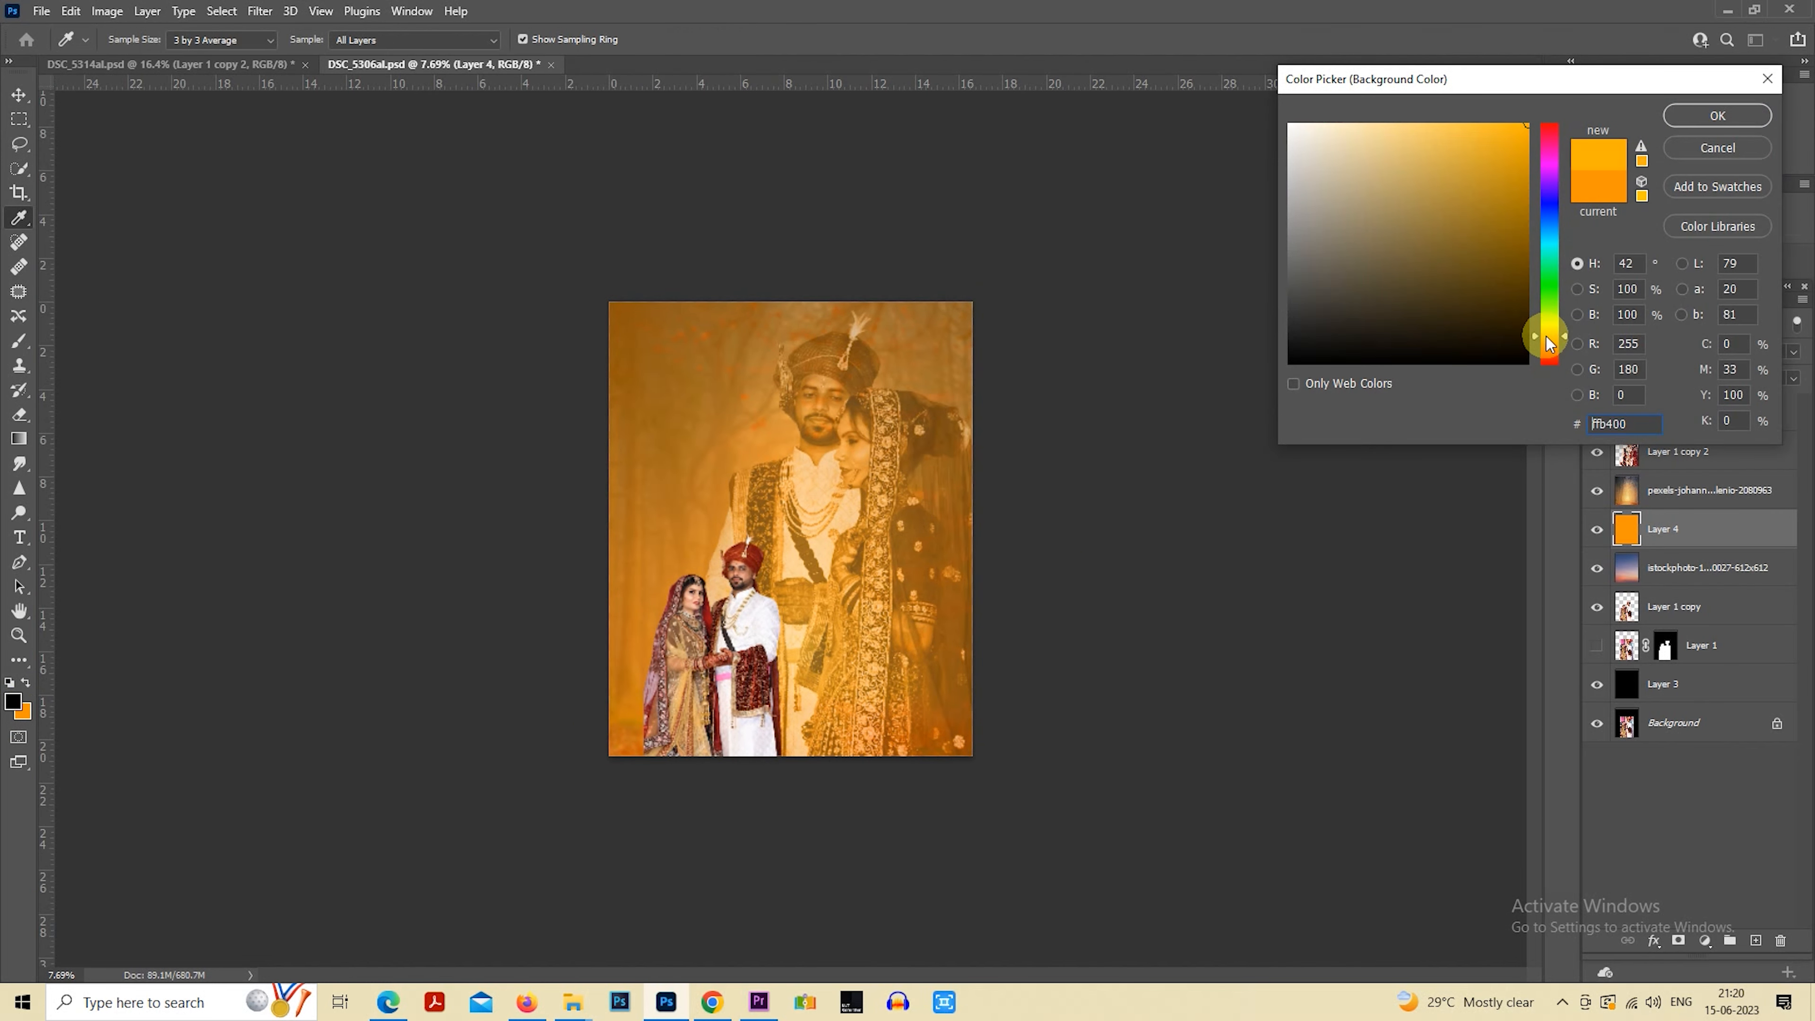
click(1706, 125)
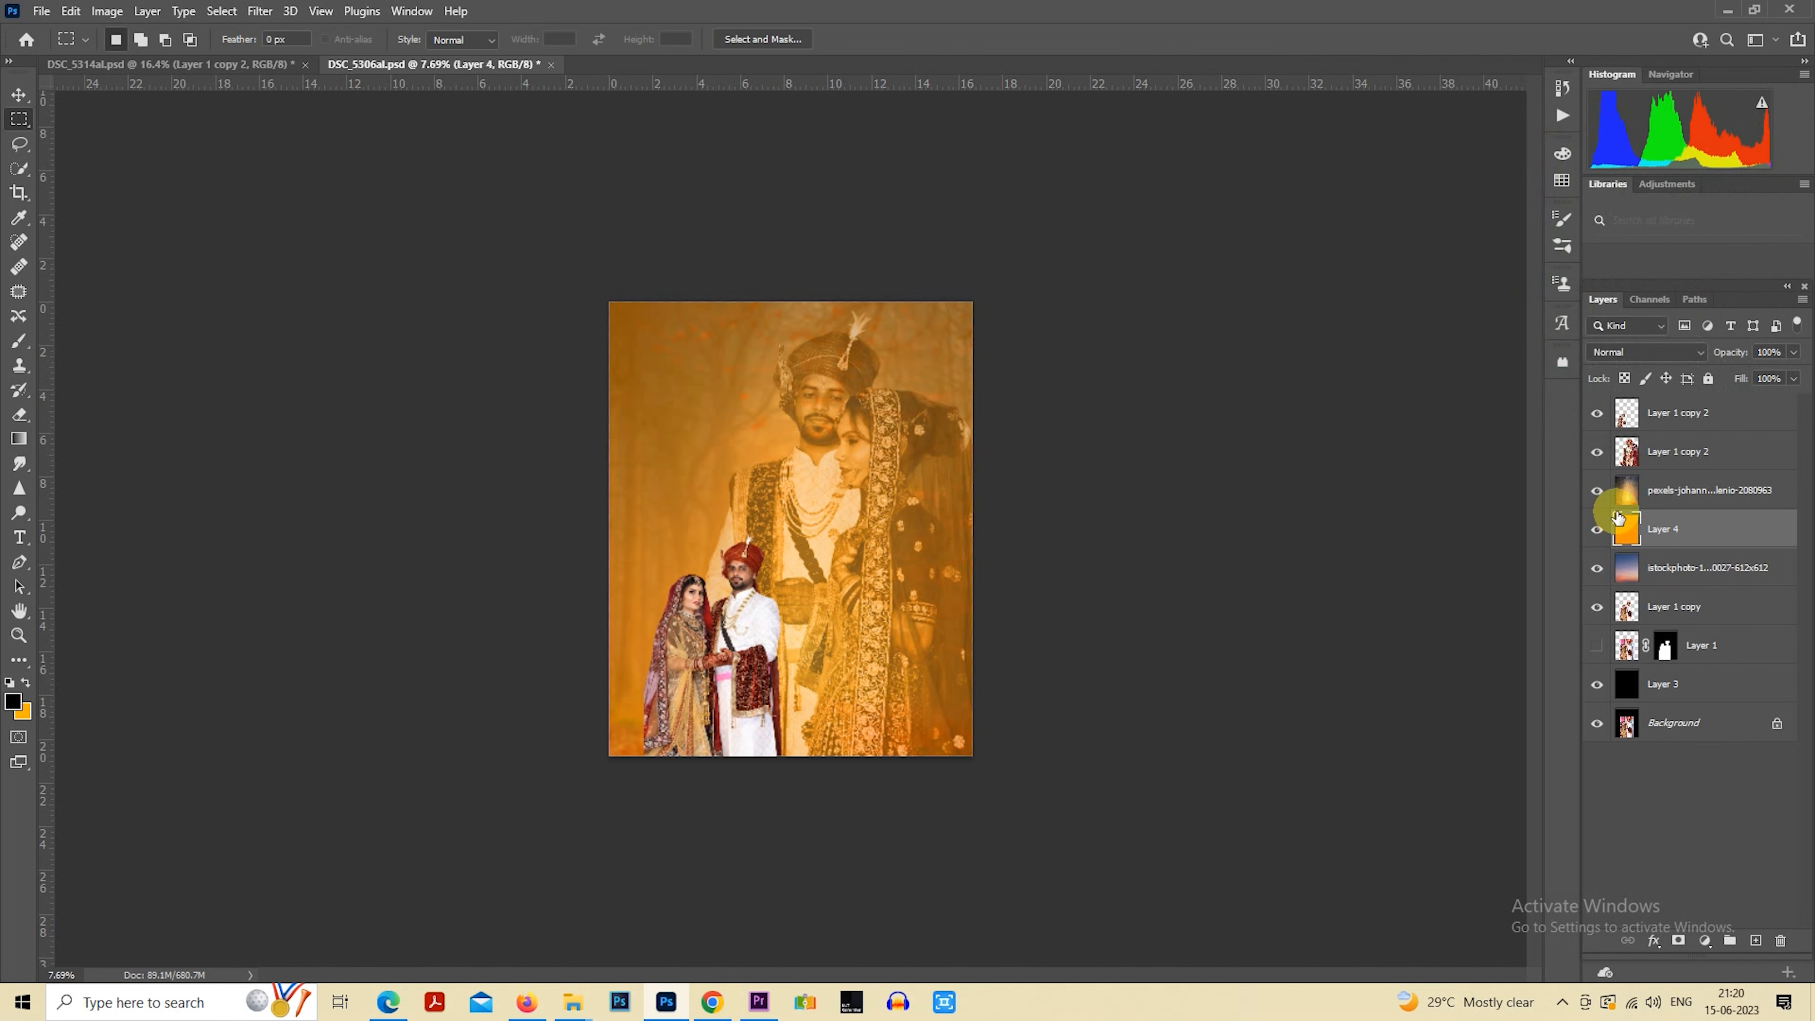
key(ctrl+BackSpace)
scroll(966, 536, up, 2)
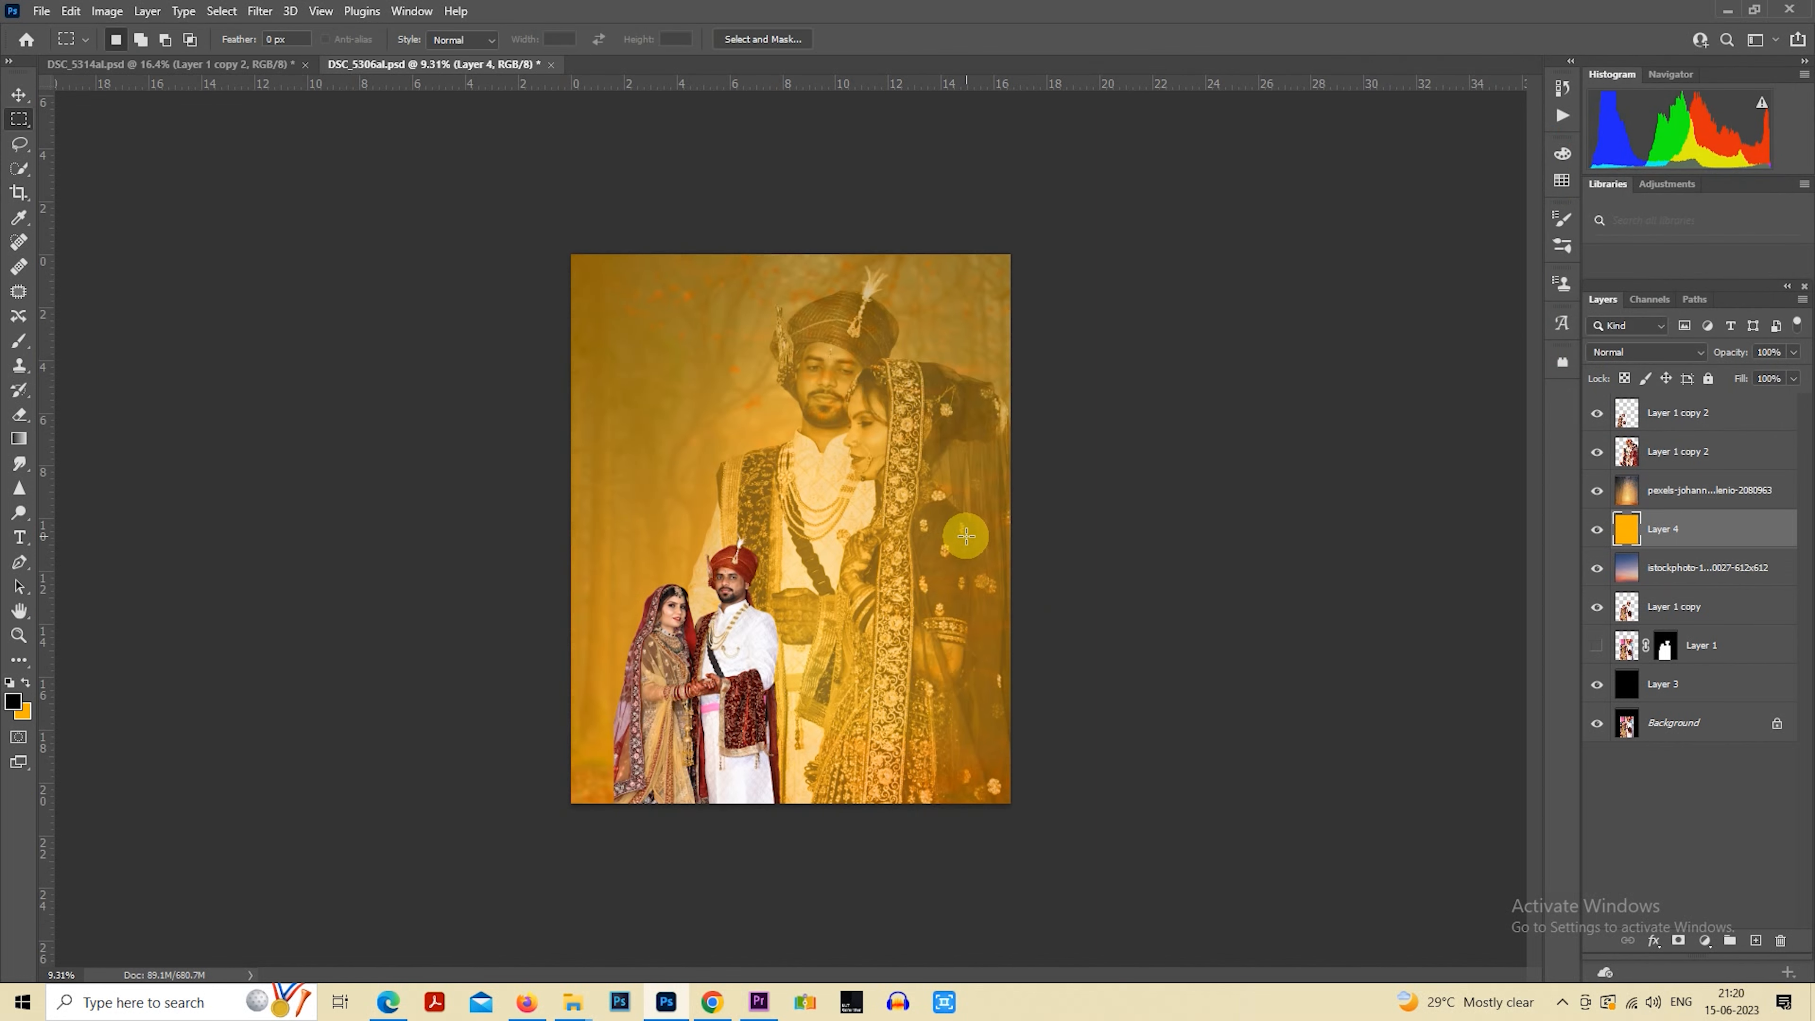
Set the big couple's layer to the Normal blend mode
click(1677, 458)
click(1631, 355)
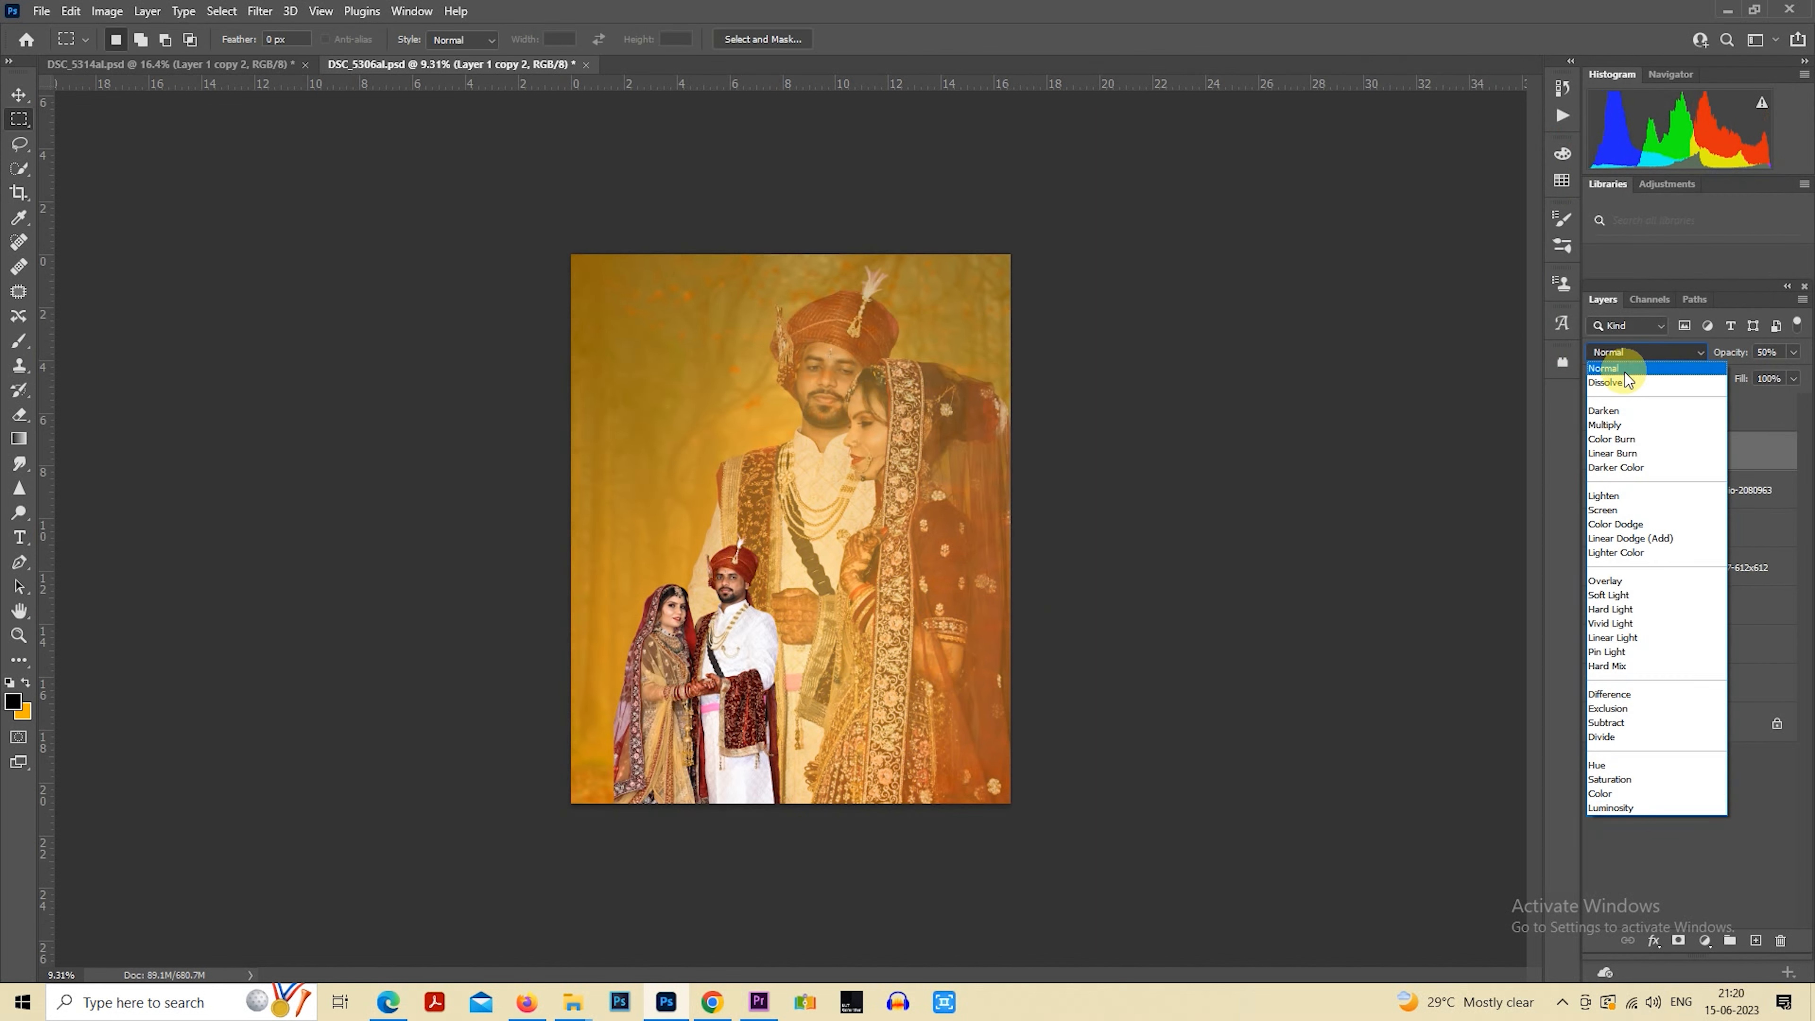
click(1624, 368)
Rotate the big couple's layer by -2.2°, enlarge it to about 107%, and shift it right and down with Free Transform
right_click(812, 479)
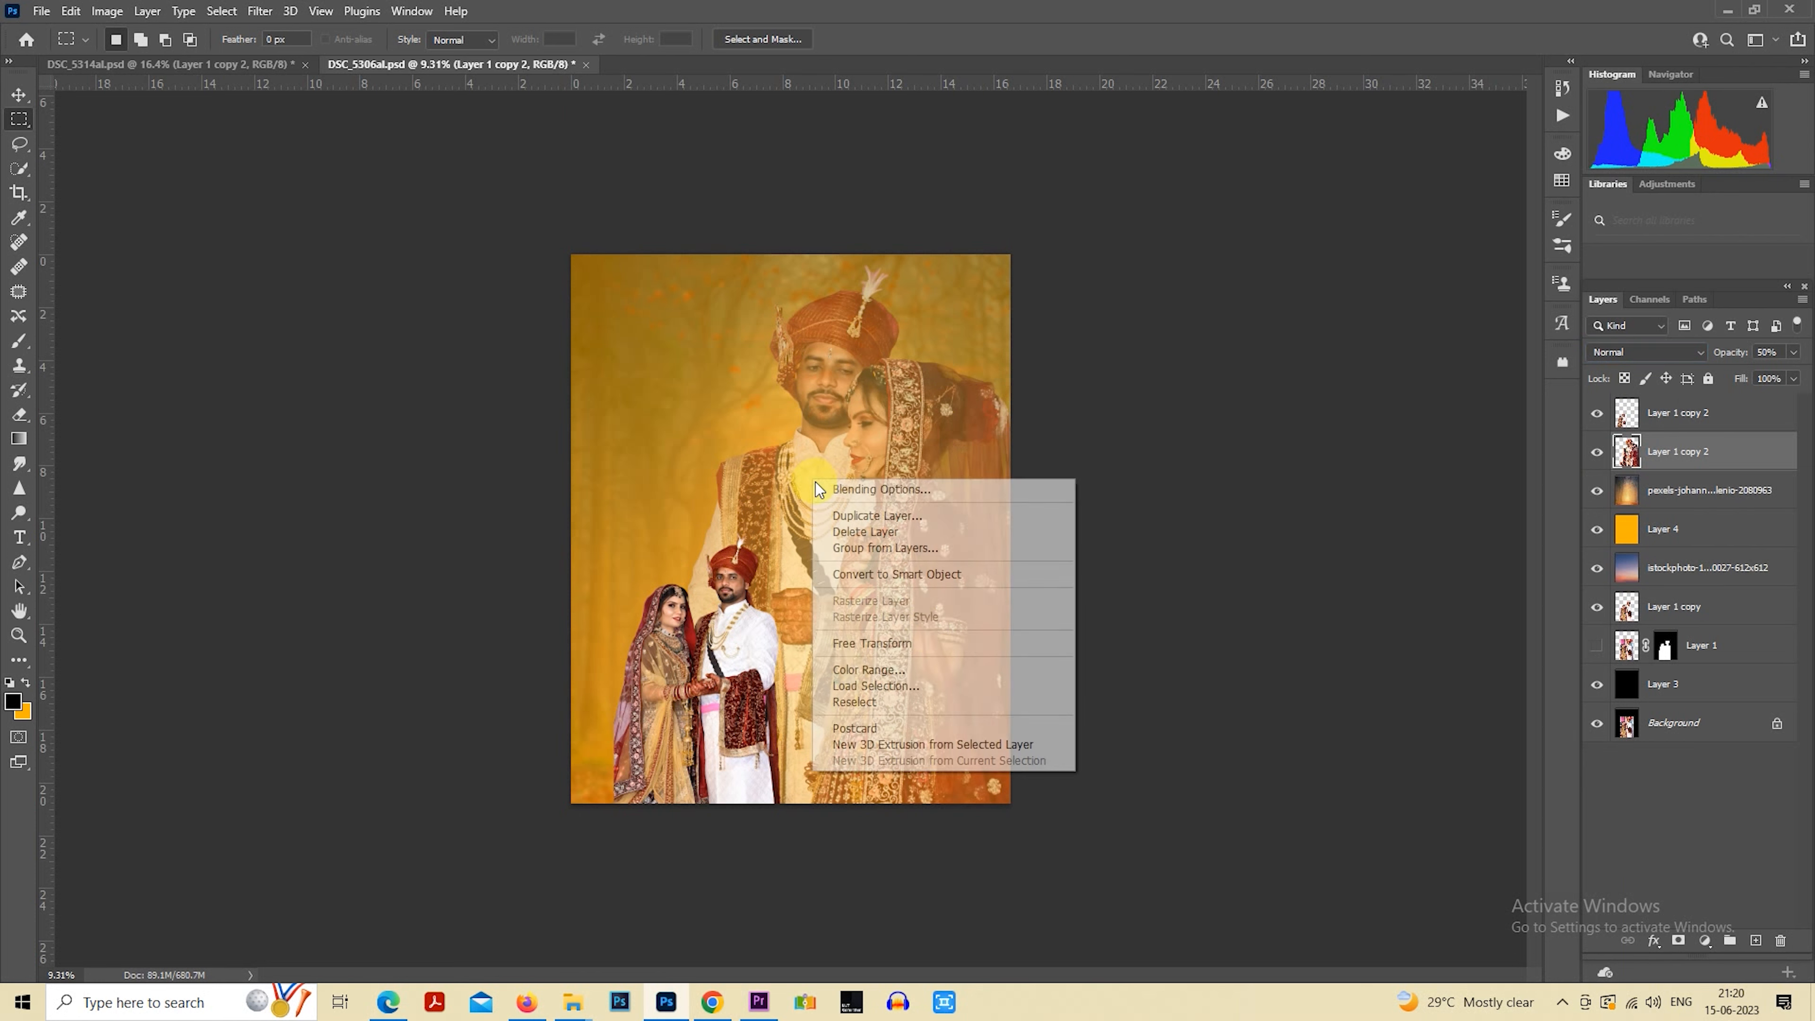
click(926, 647)
drag(1060, 305, 1051, 302)
drag(1135, 247, 1124, 231)
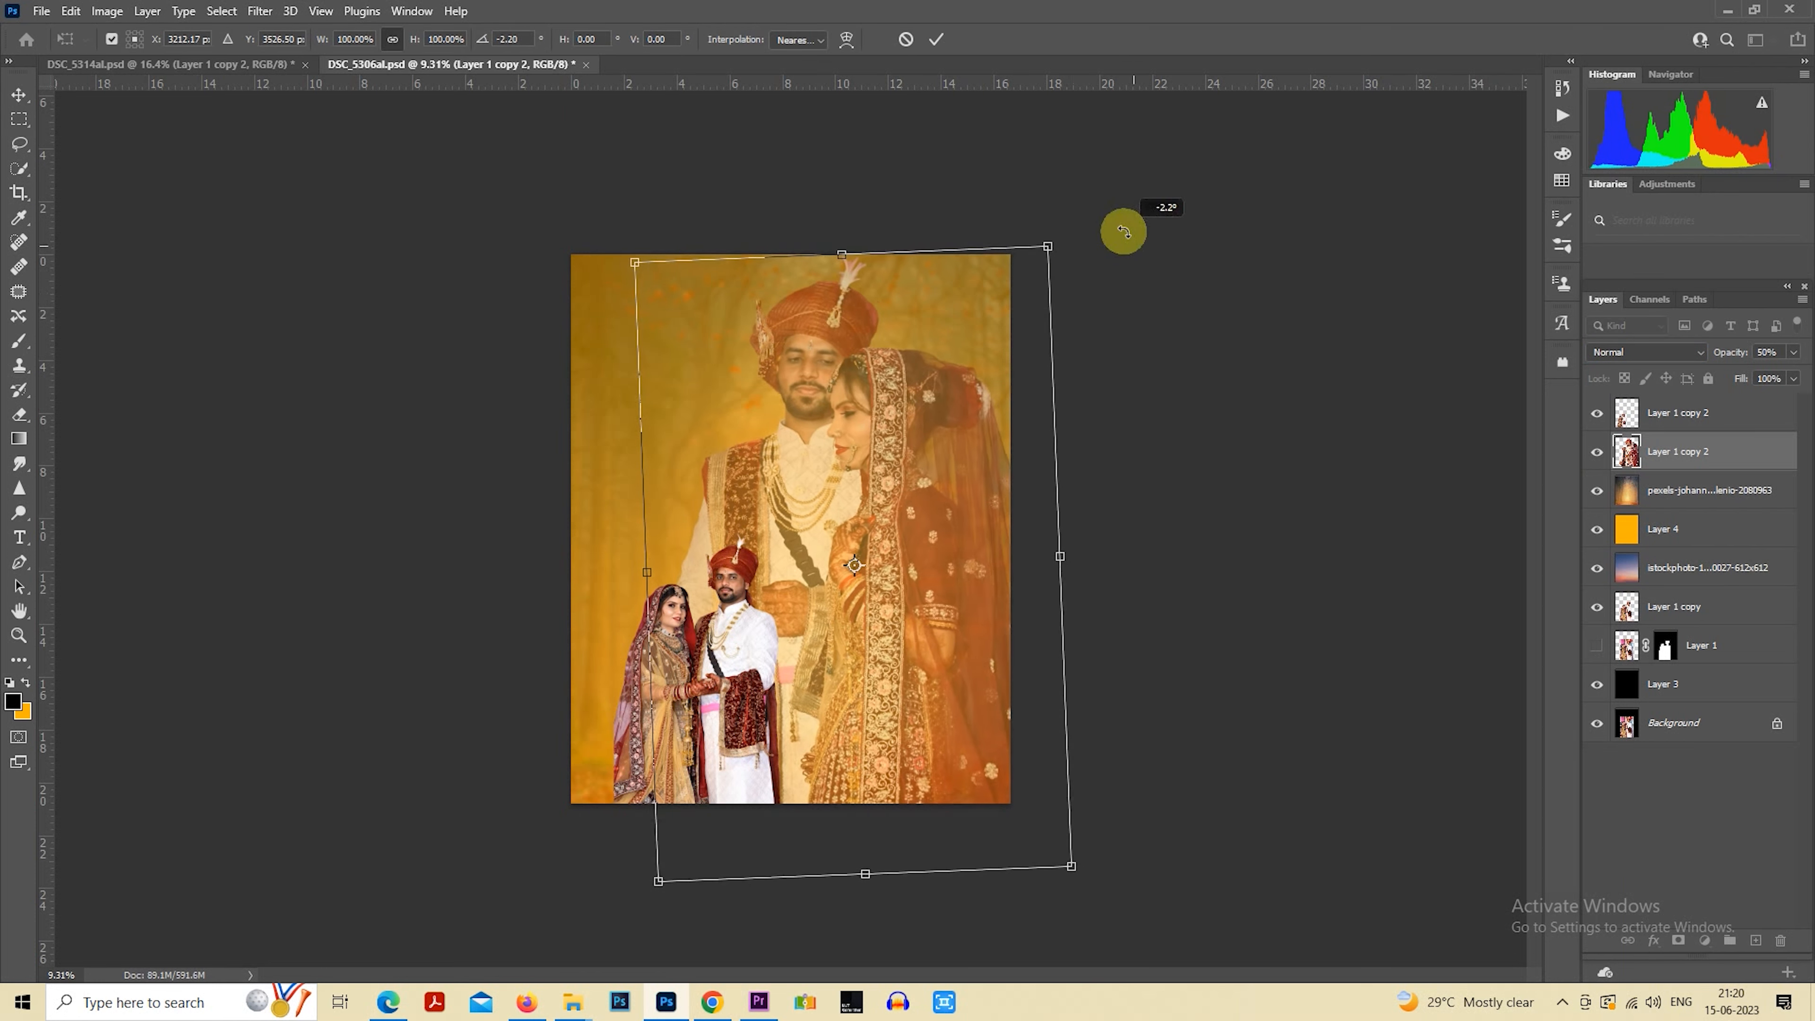
drag(1021, 351, 1021, 371)
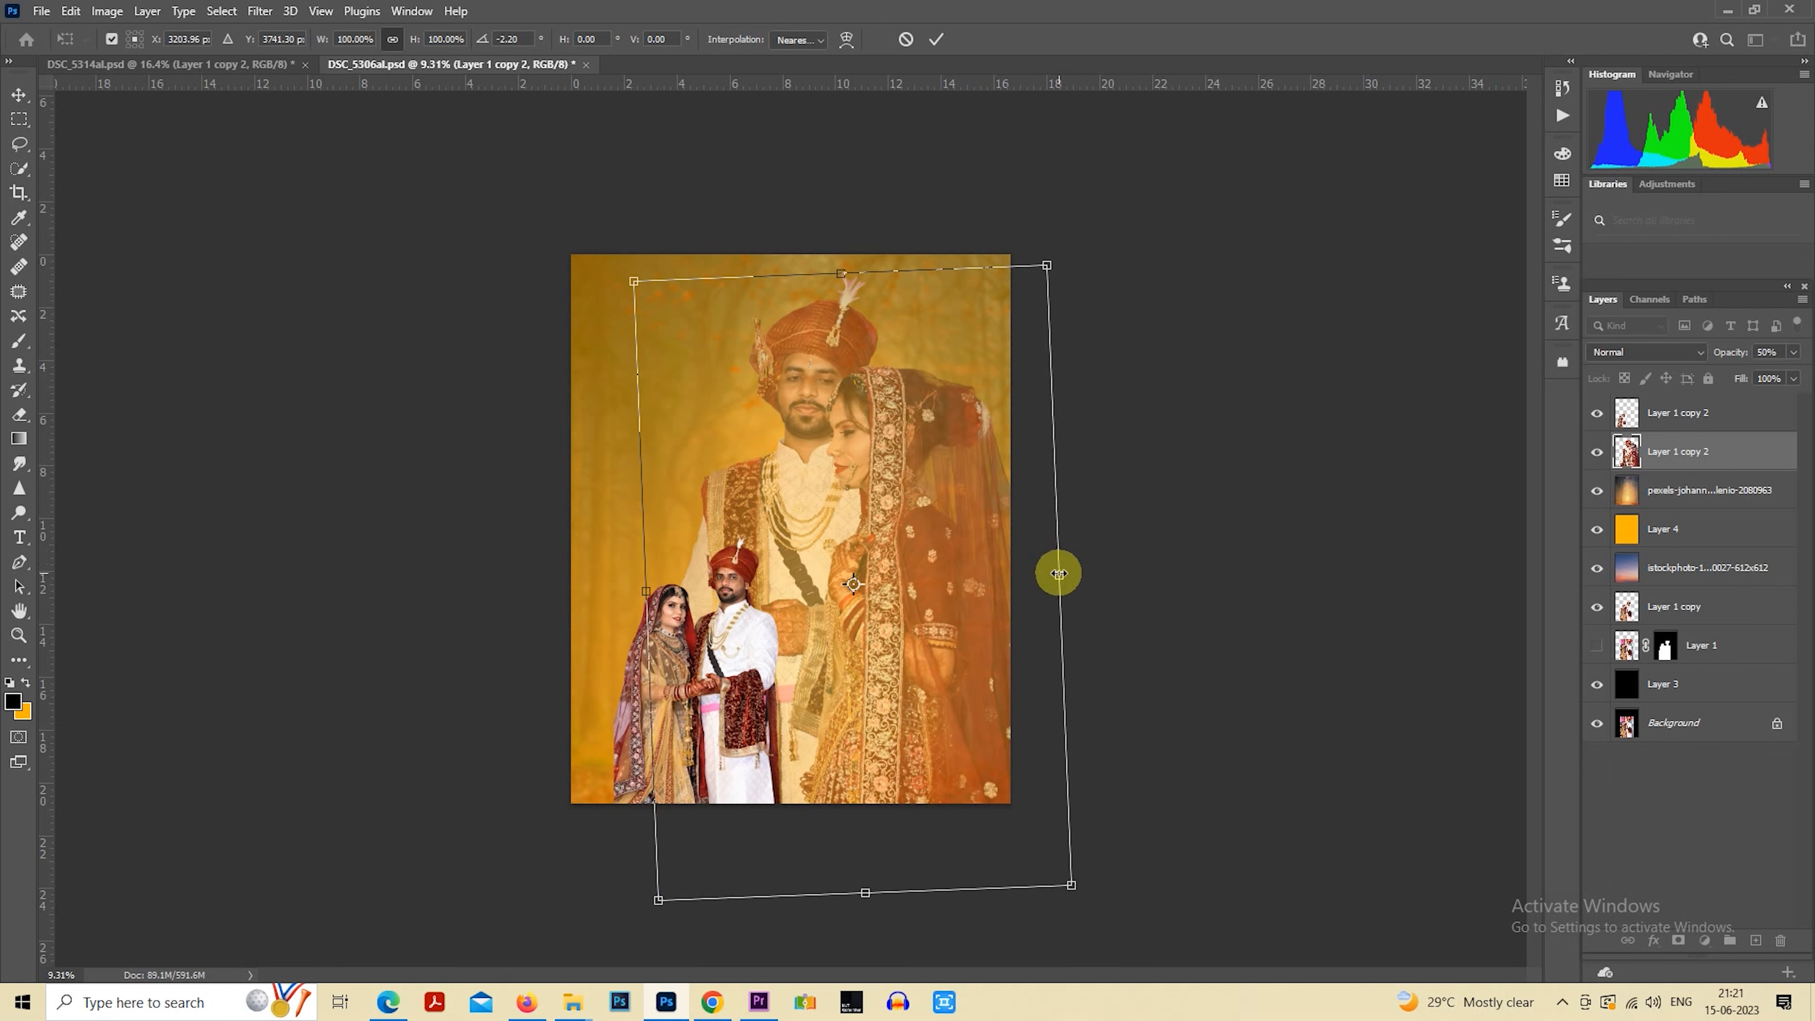
drag(1059, 575, 1078, 574)
drag(990, 512, 1037, 556)
key(Return)
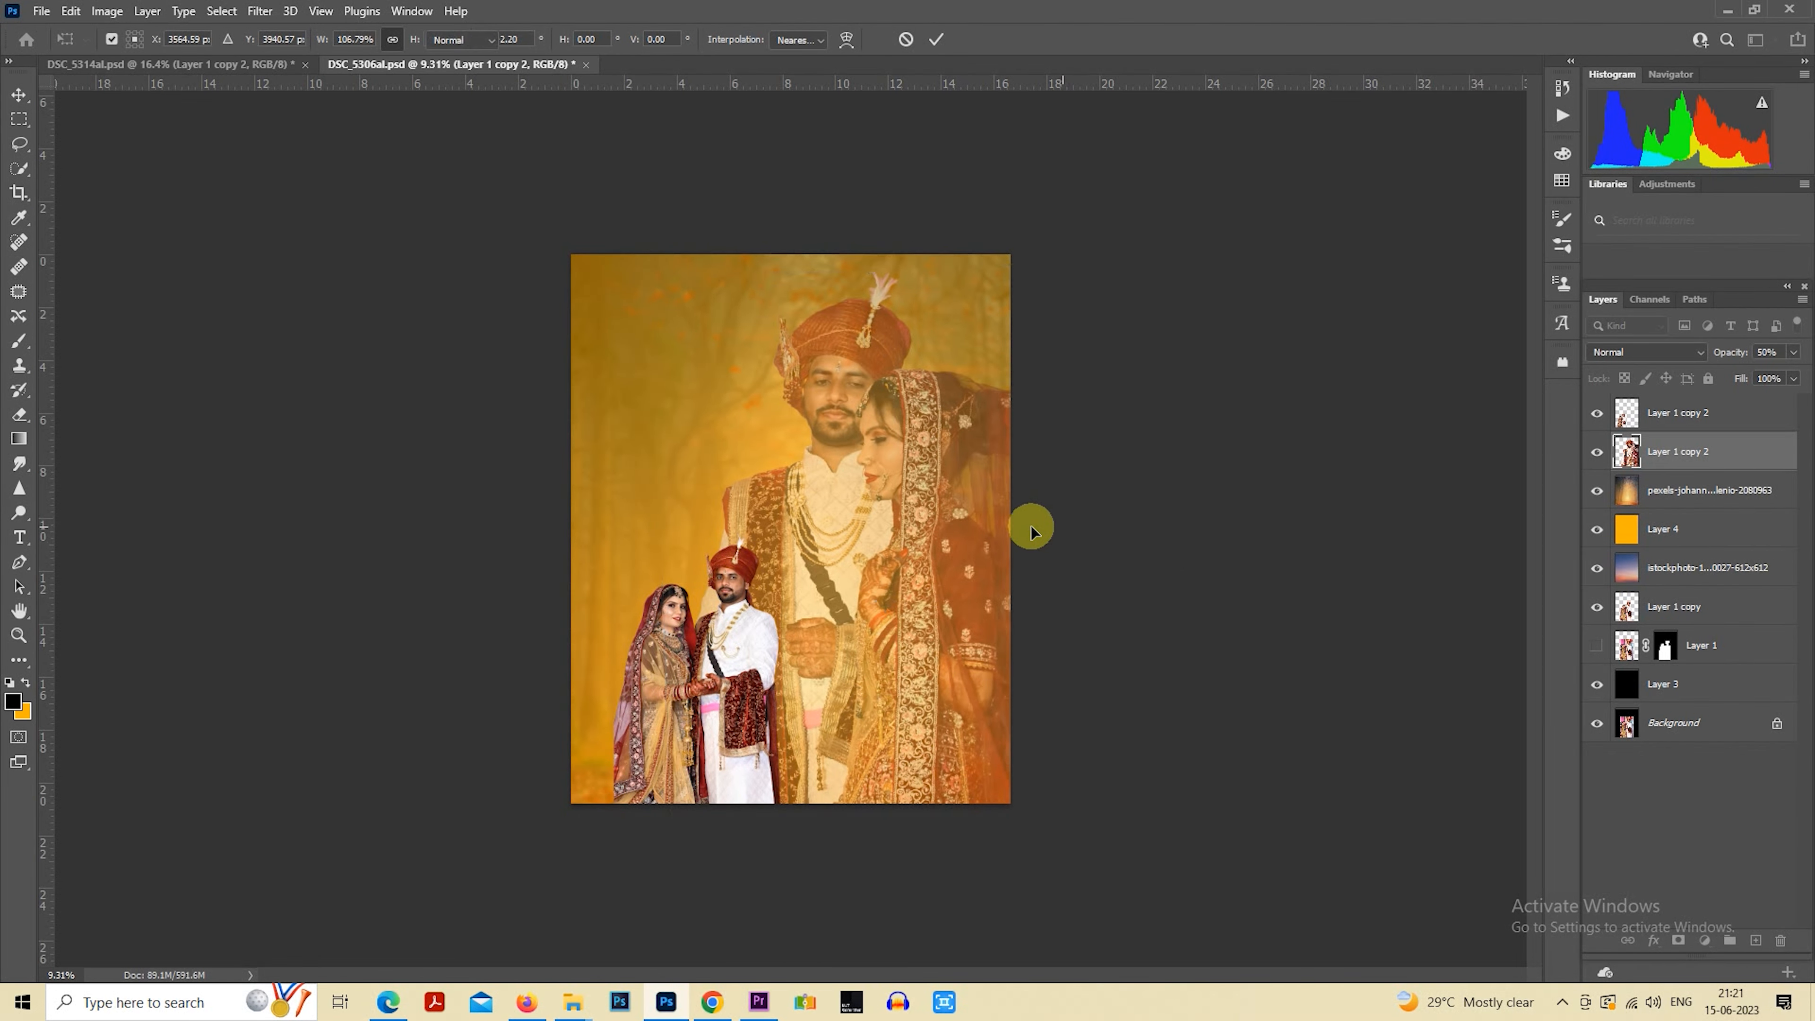
key(m)
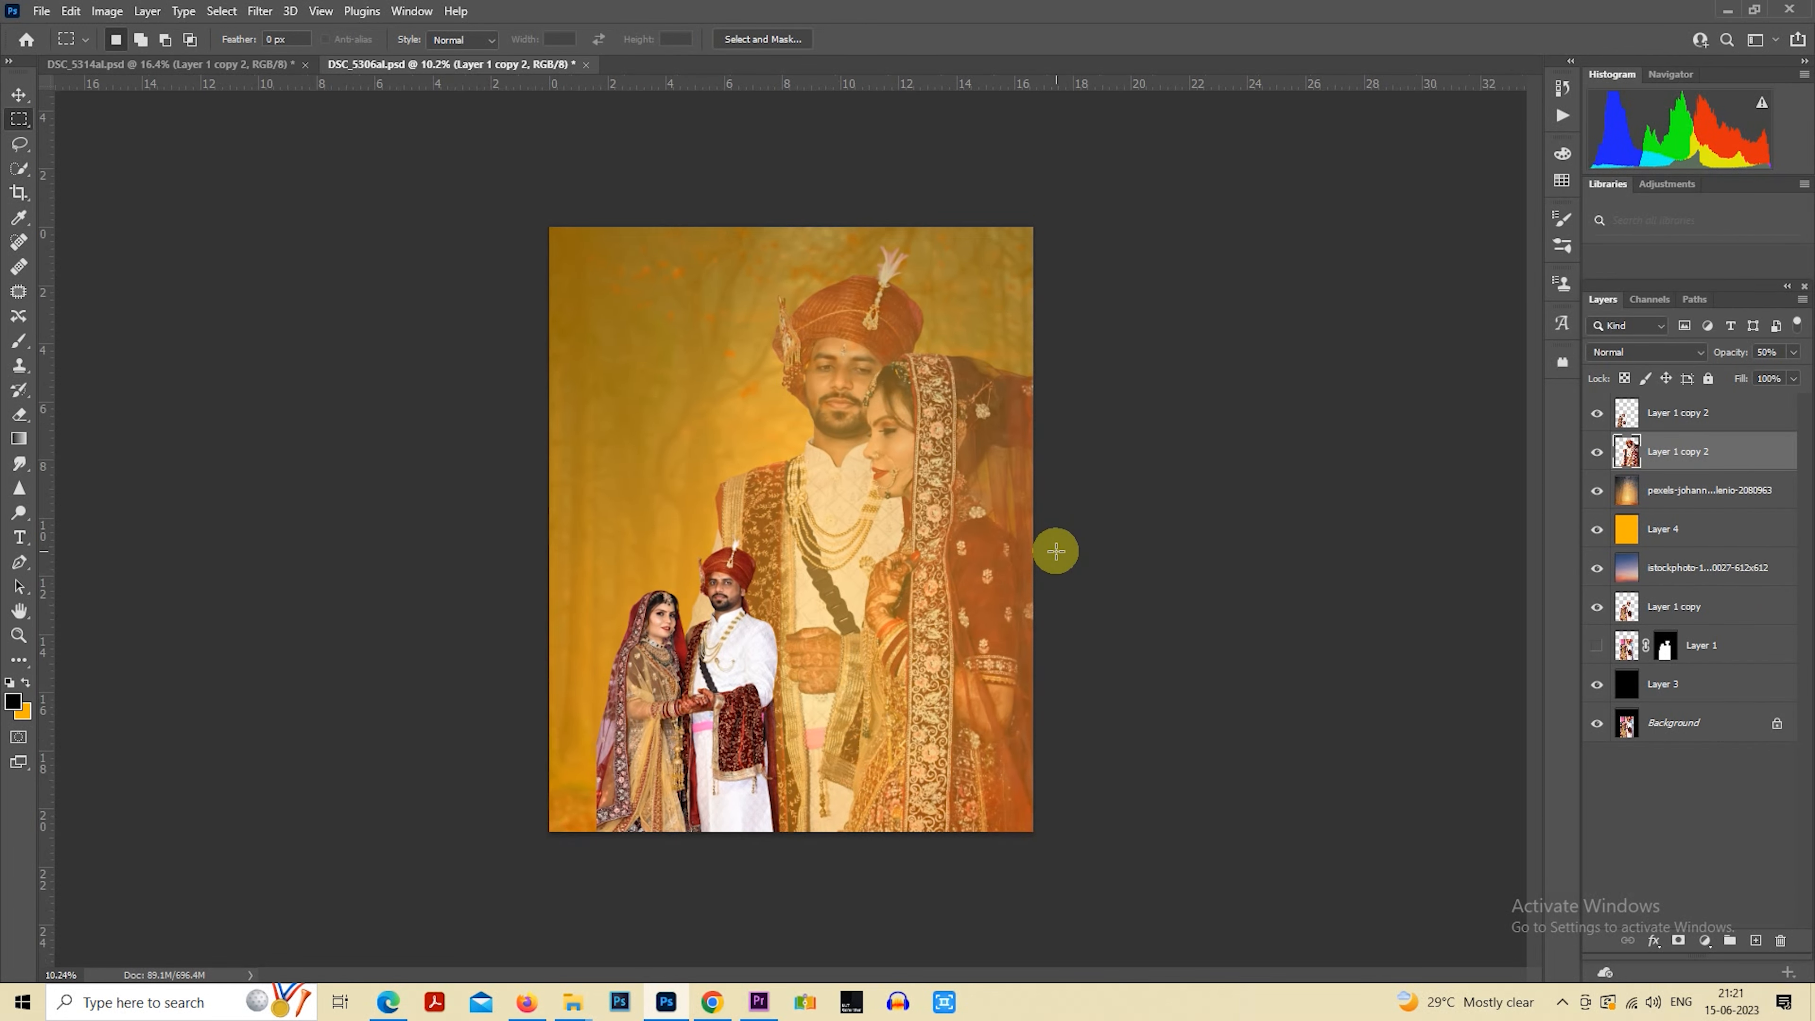
Add a layer mask to the big couple's layer and choose the Soft Round brush
click(1679, 943)
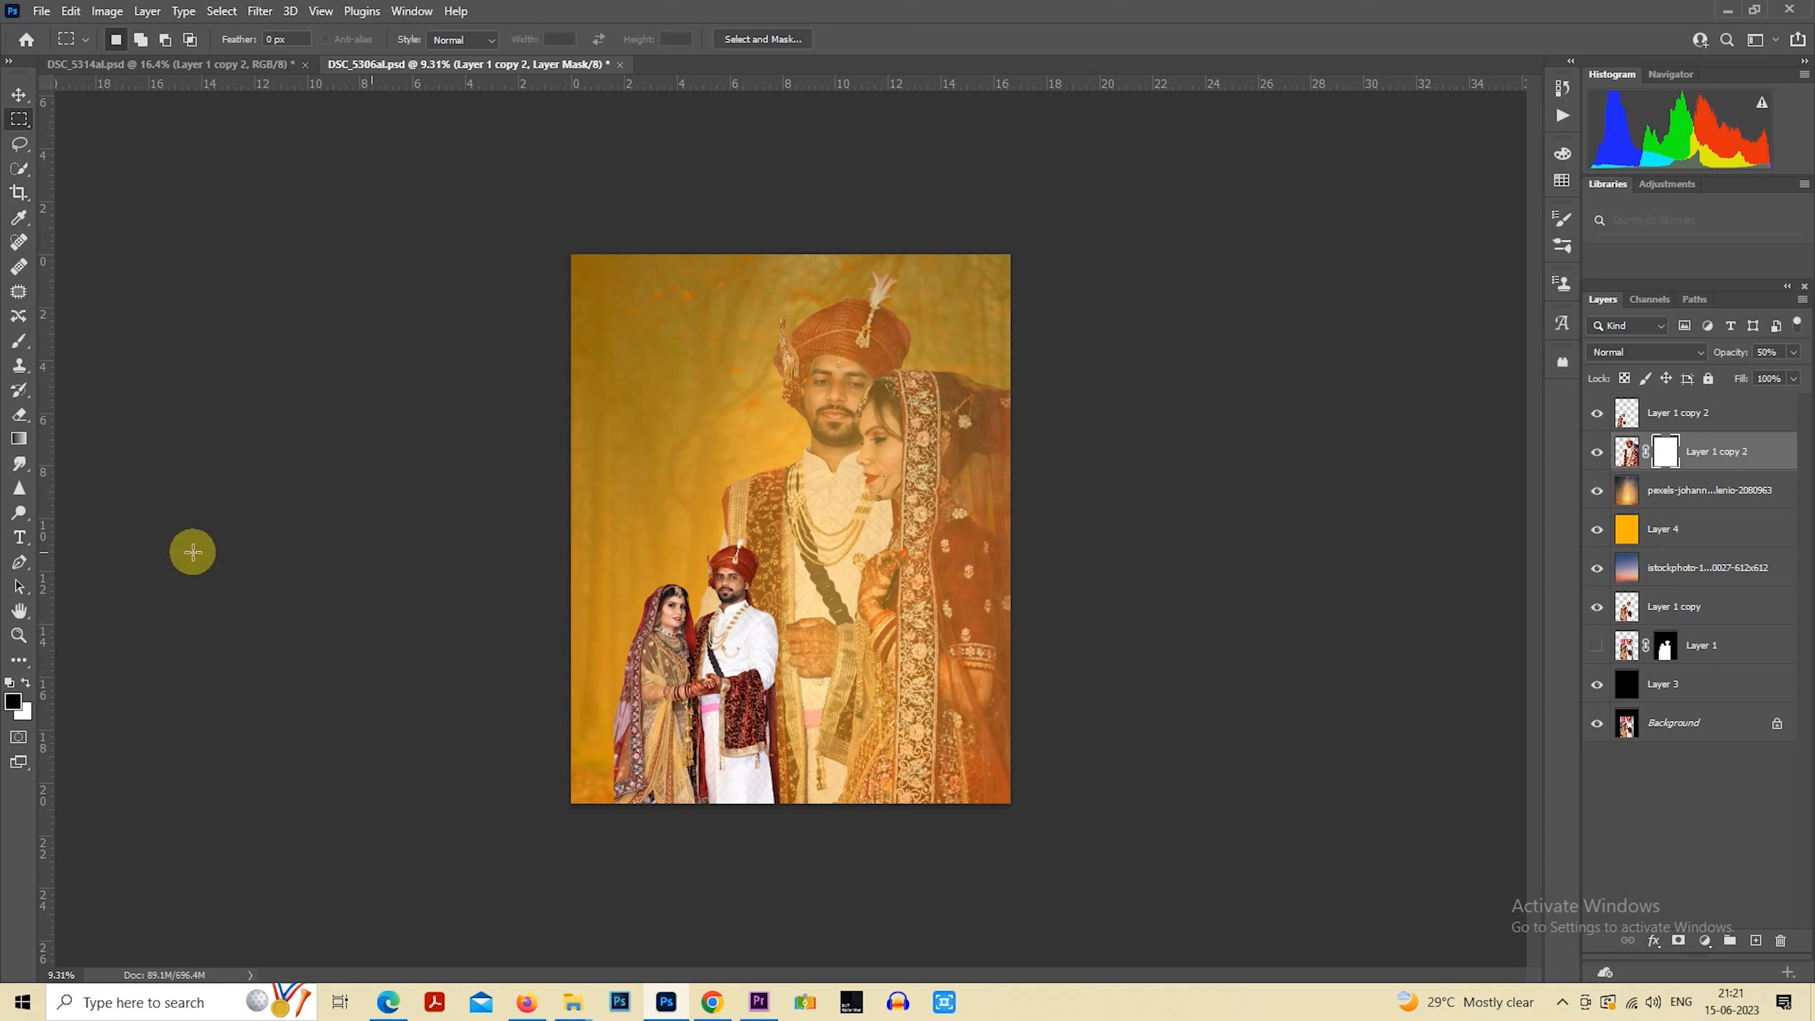
click(19, 347)
click(123, 37)
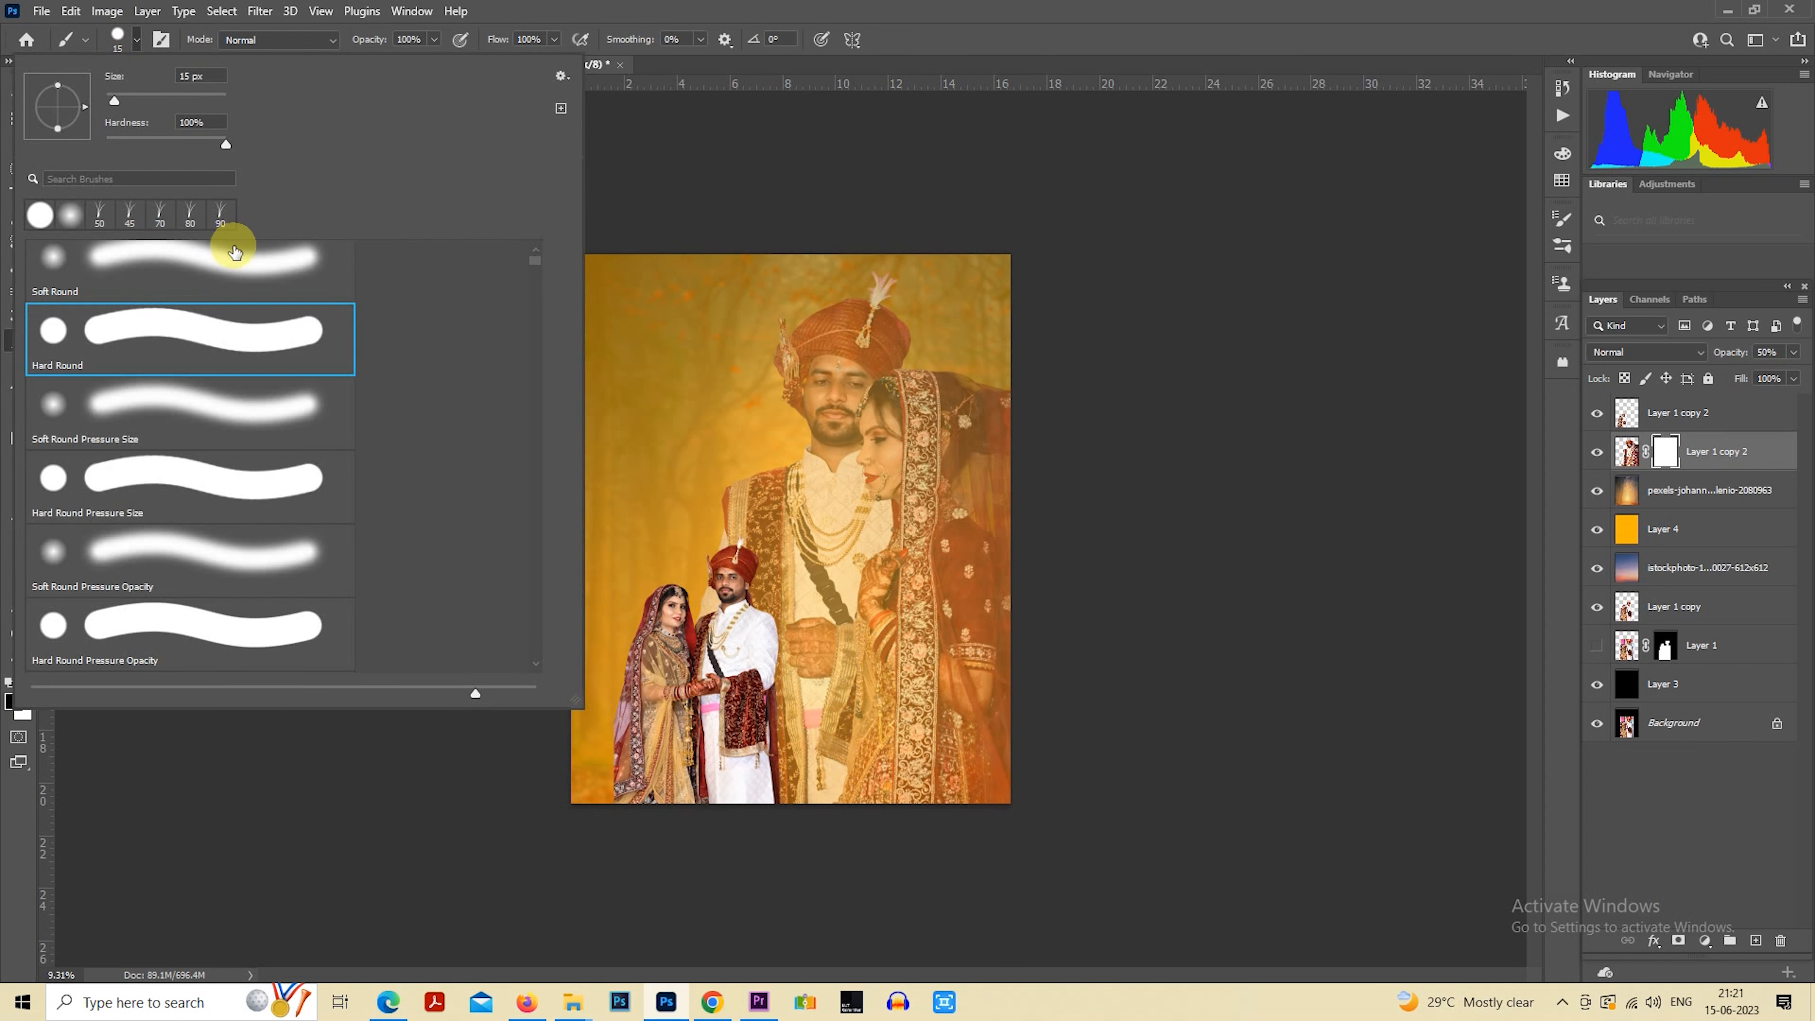
click(229, 261)
click(1314, 413)
Paint black on the mask with a soft brush of about 4400 to 4600 px to fade the big couple's lower part and right edge
scroll(1215, 529, down, 1)
key(])
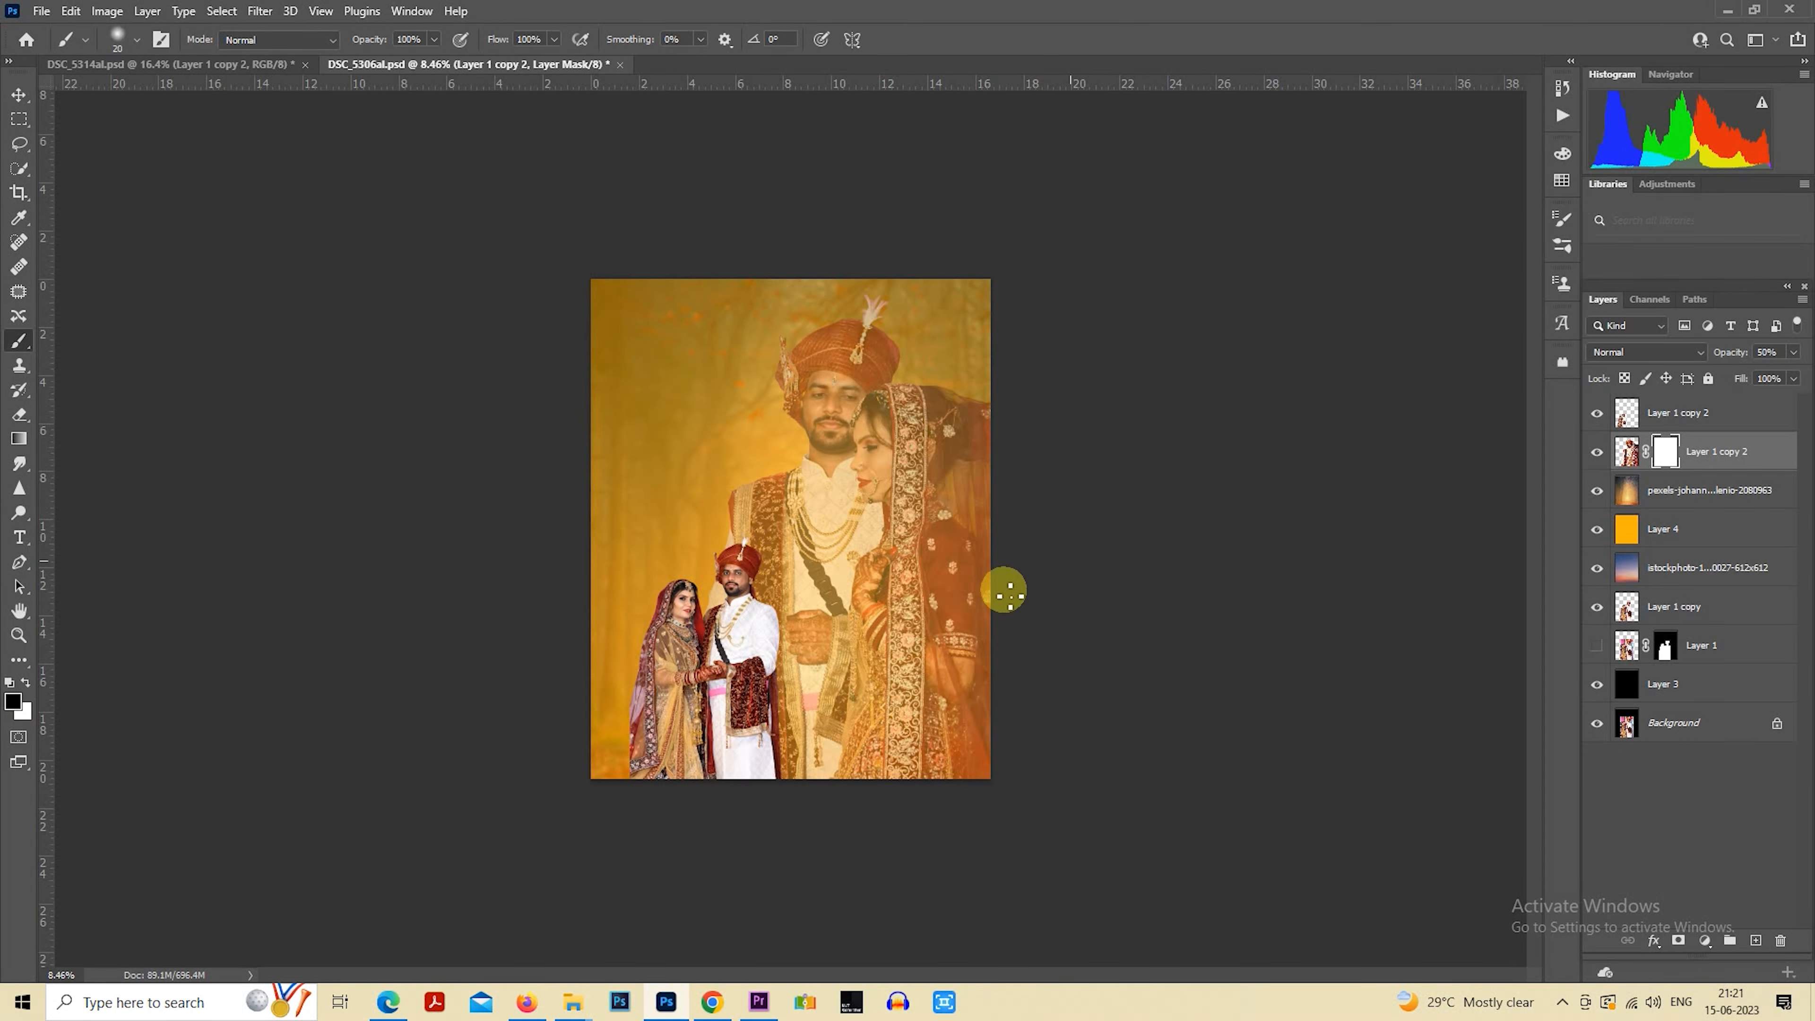
key(])
key(])
key(])
key(])
key(])
key(])
key(])
key(])
key(])
key(])
key(])
key(])
key(])
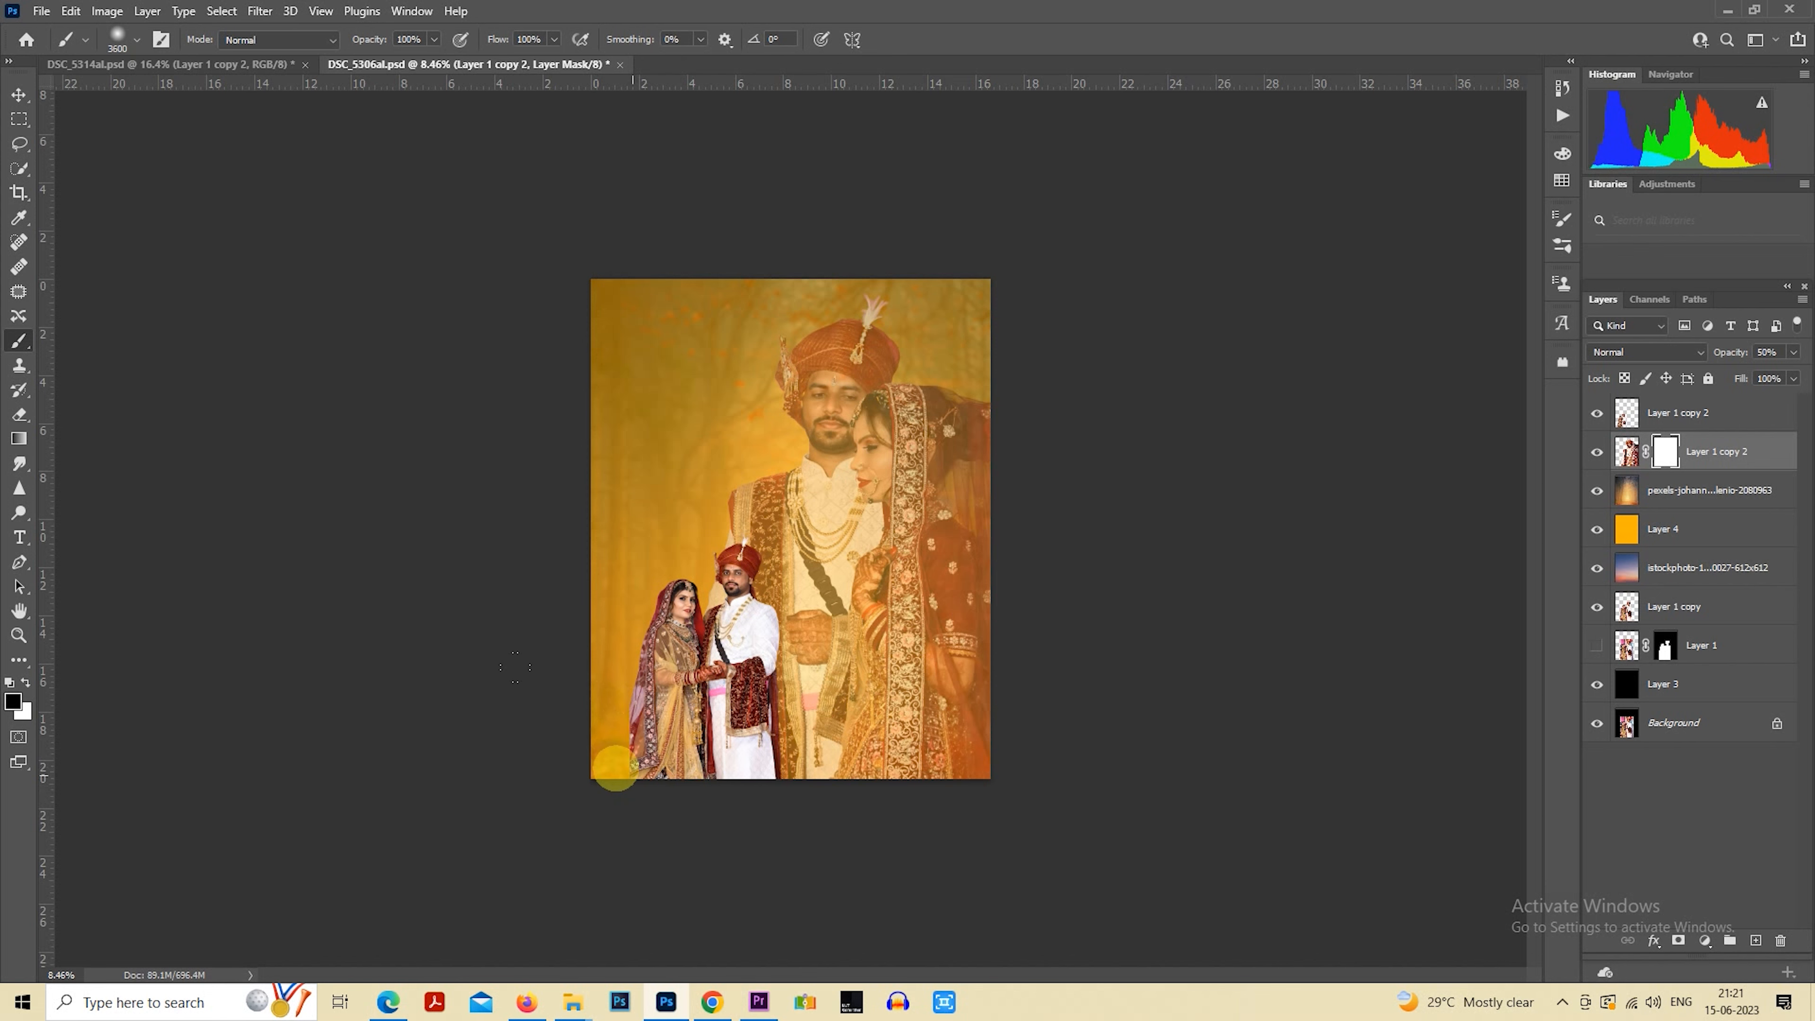
key(])
key(])
click(782, 852)
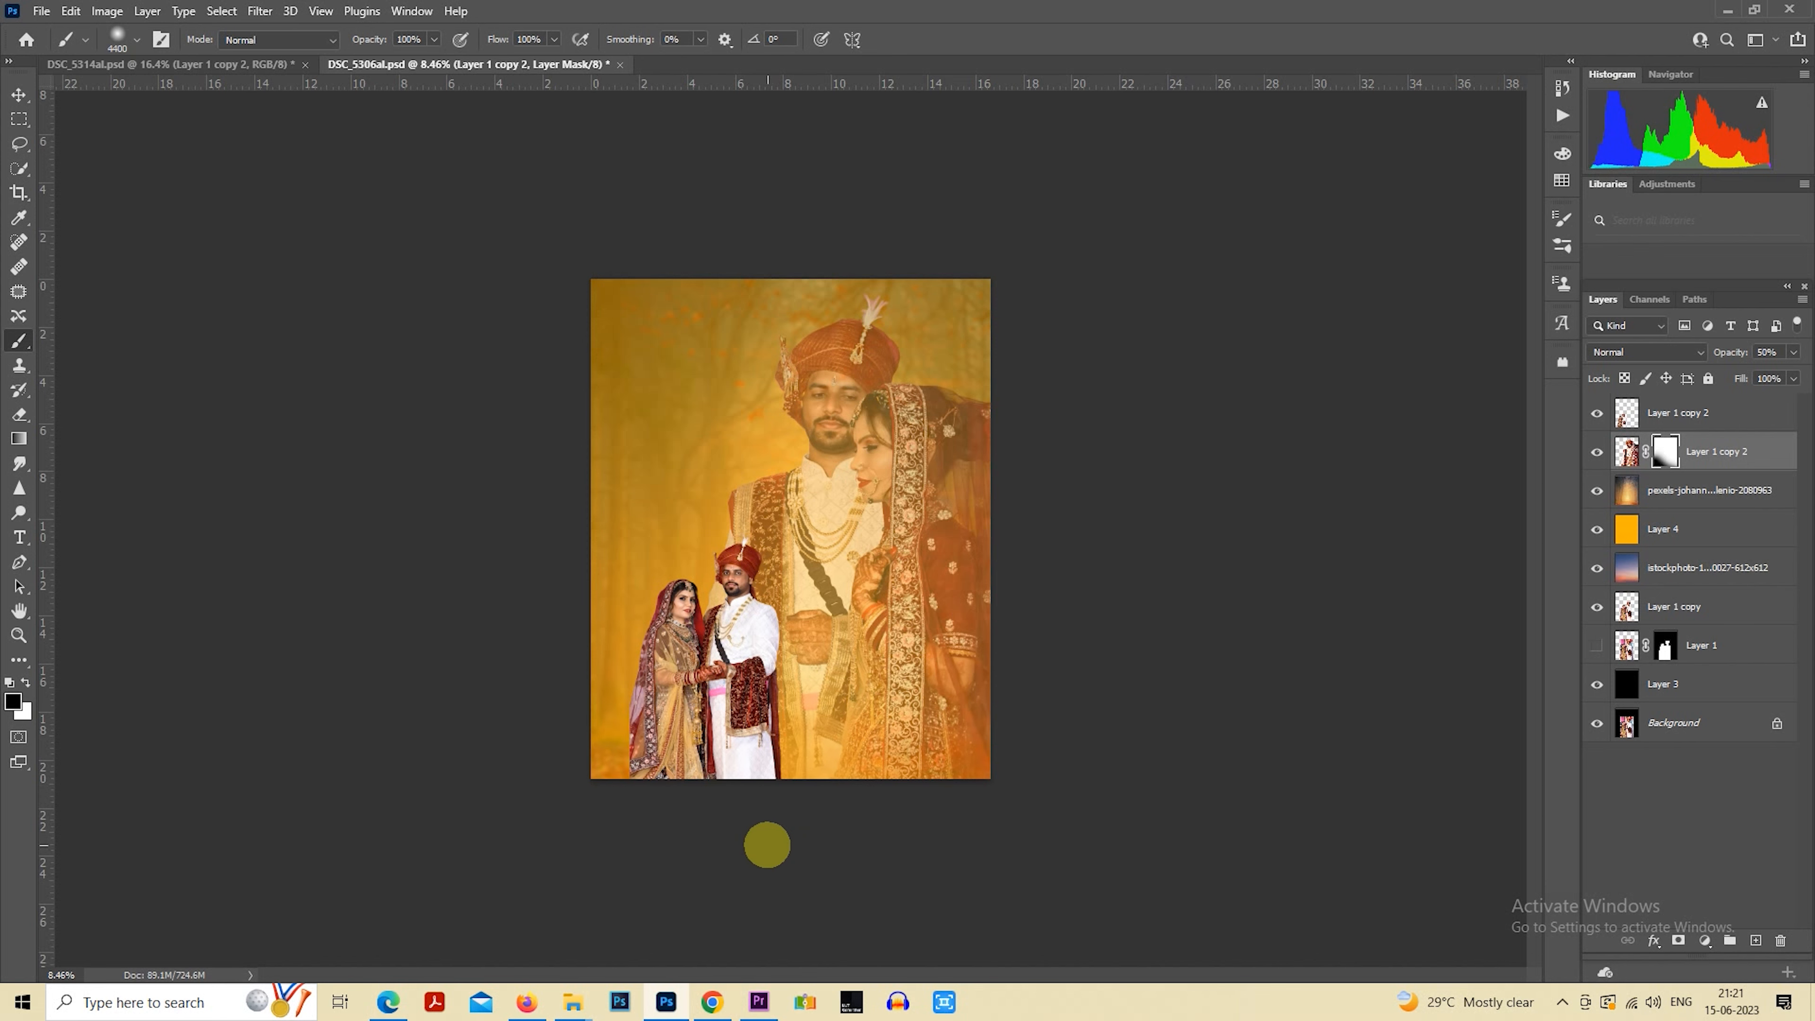
drag(986, 781, 1061, 748)
mouse_move(1119, 405)
mouse_down()
mouse_move(1084, 452)
mouse_move(1071, 683)
mouse_up()
key(])
key(ctrl+z)
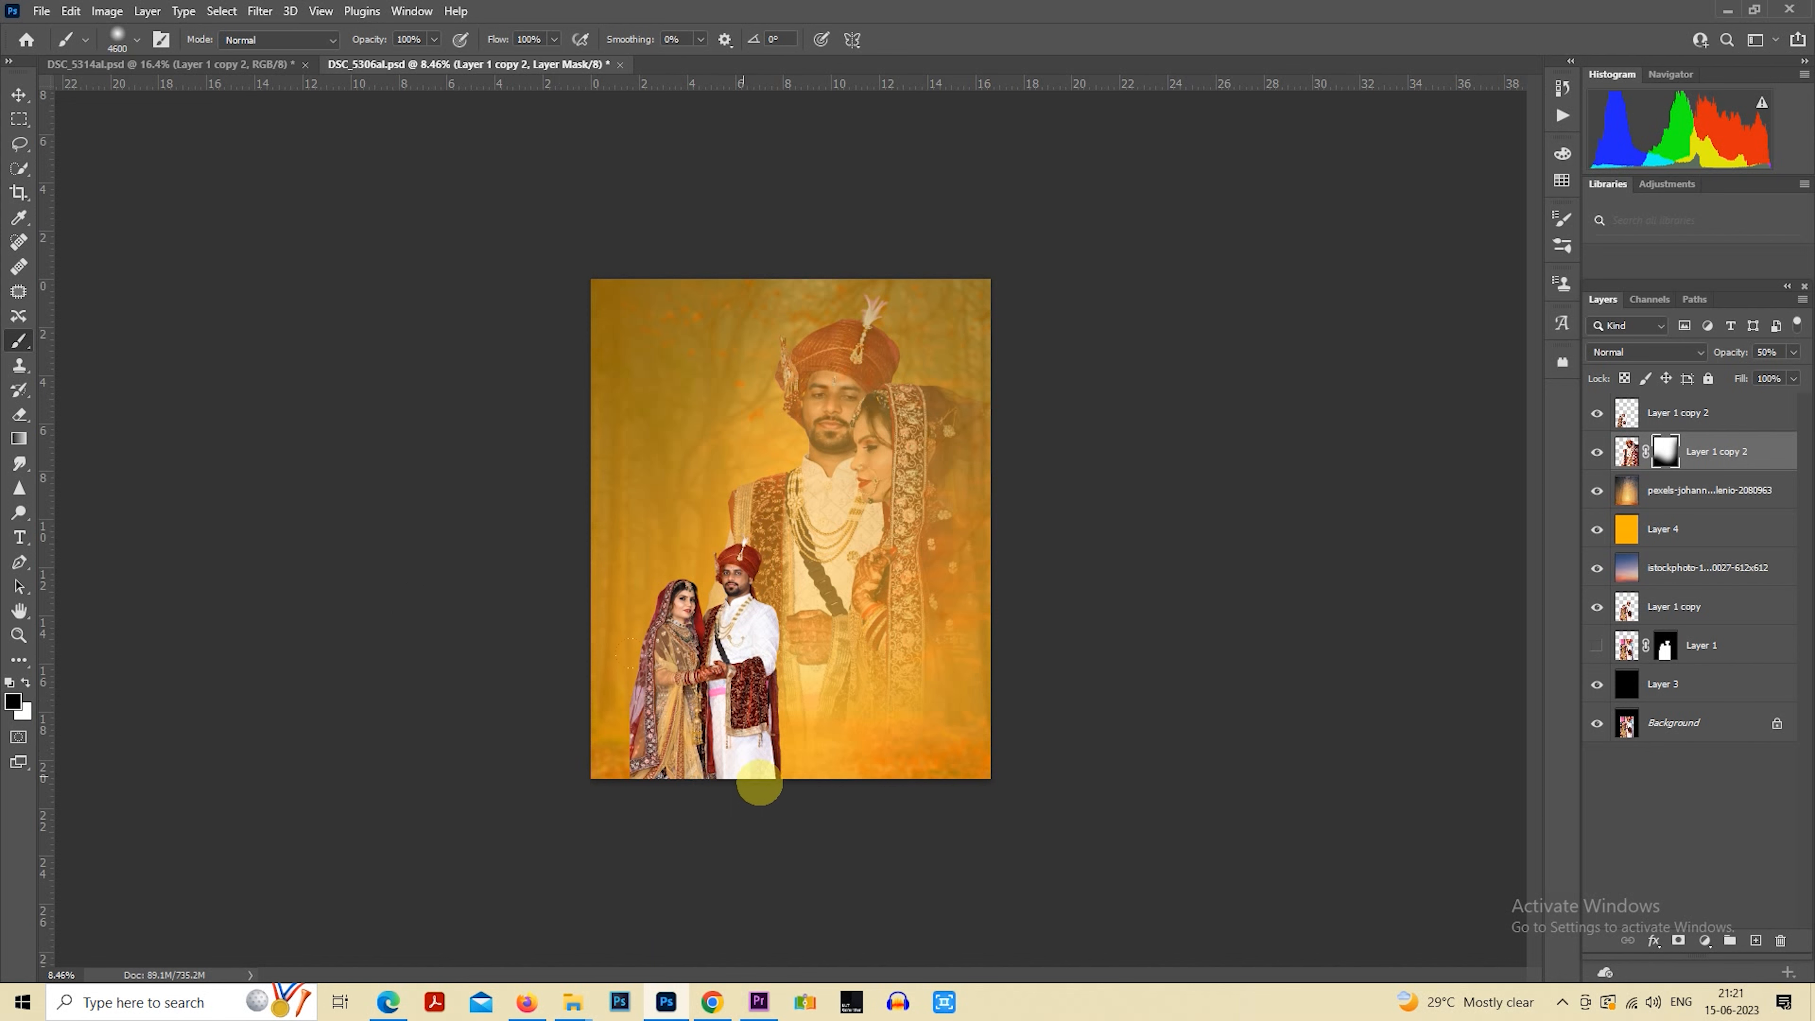
click(7, 120)
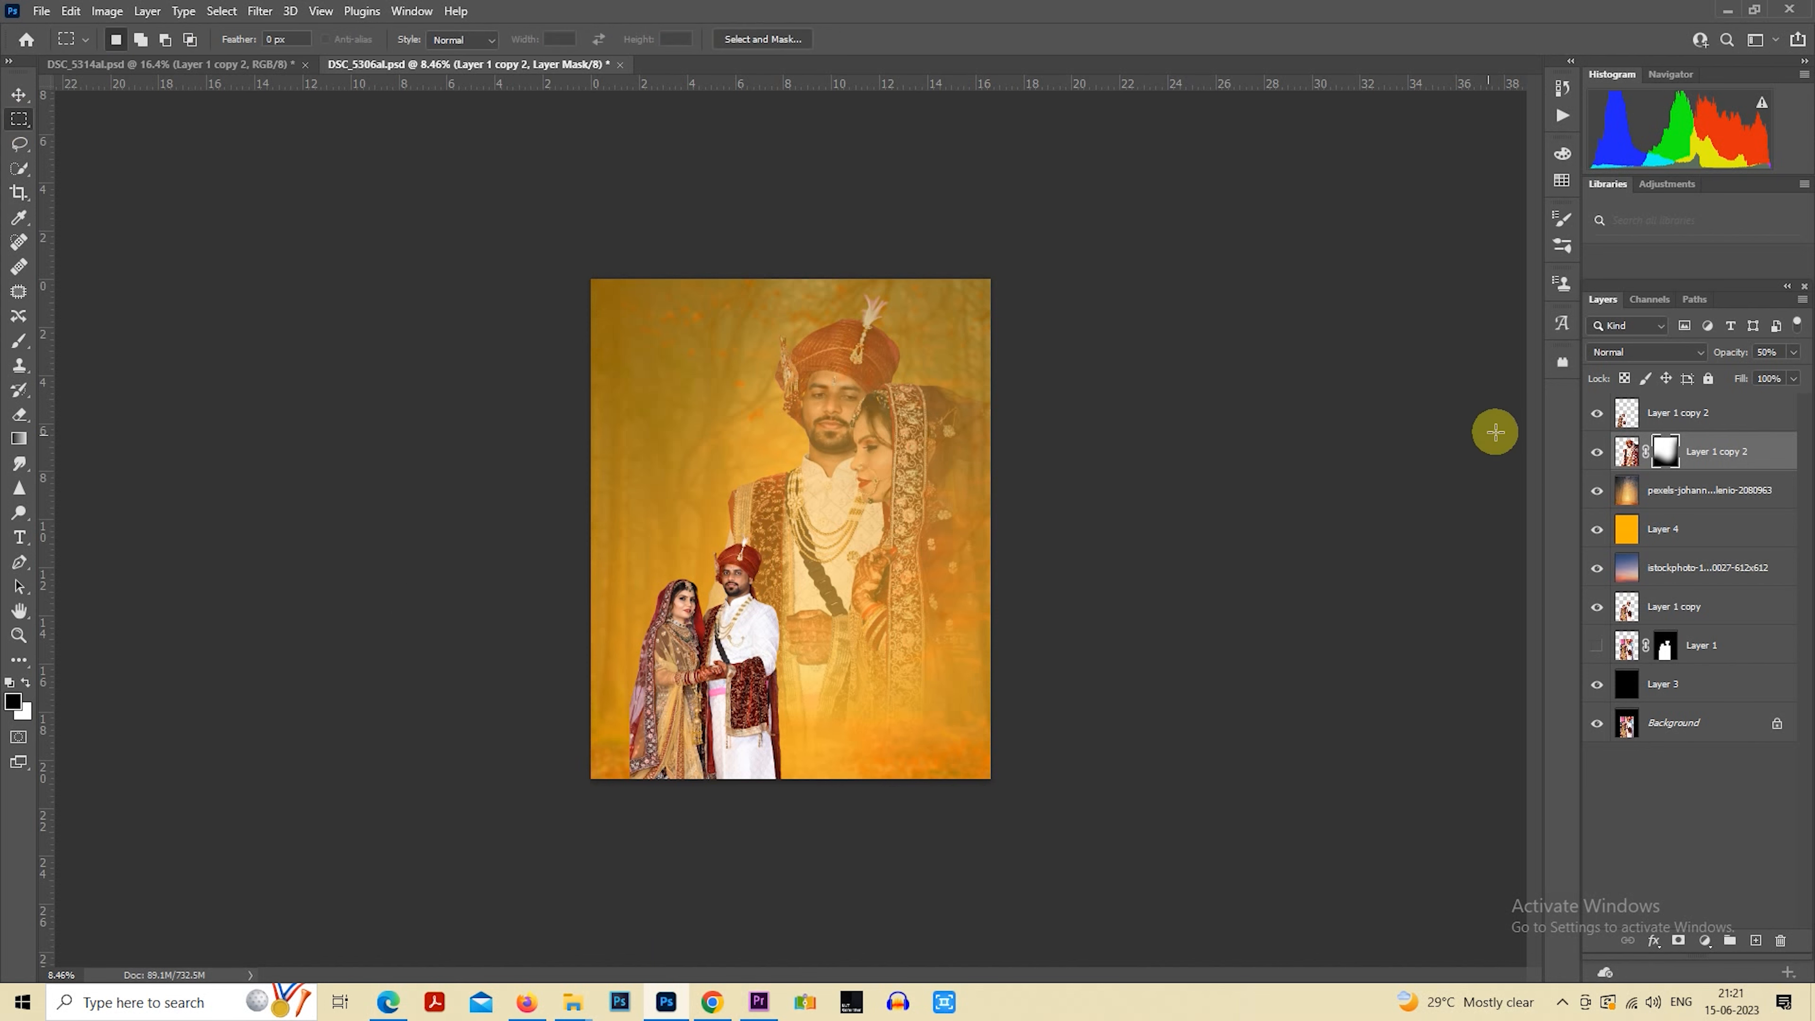
Scale the small couple's layer to about 89% and place it at the canvas's lower left
click(1646, 424)
drag(686, 690, 852, 689)
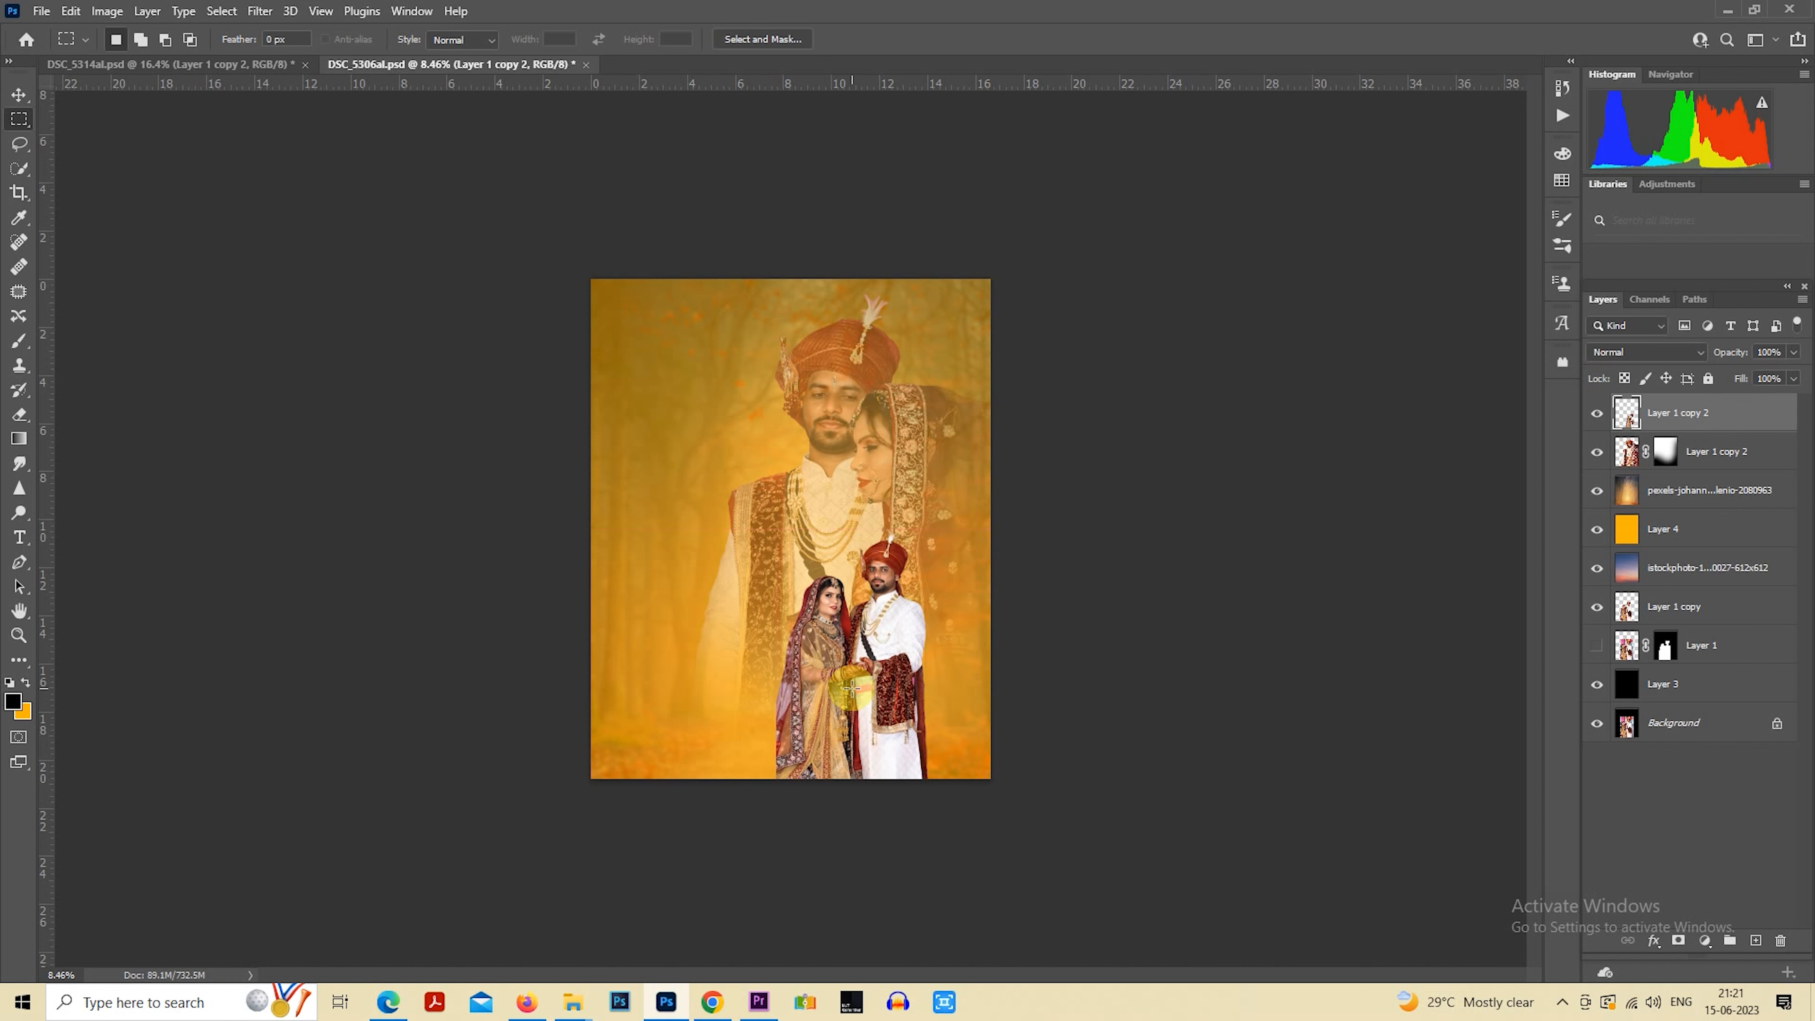
scroll(888, 677, up, 1)
right_click(836, 595)
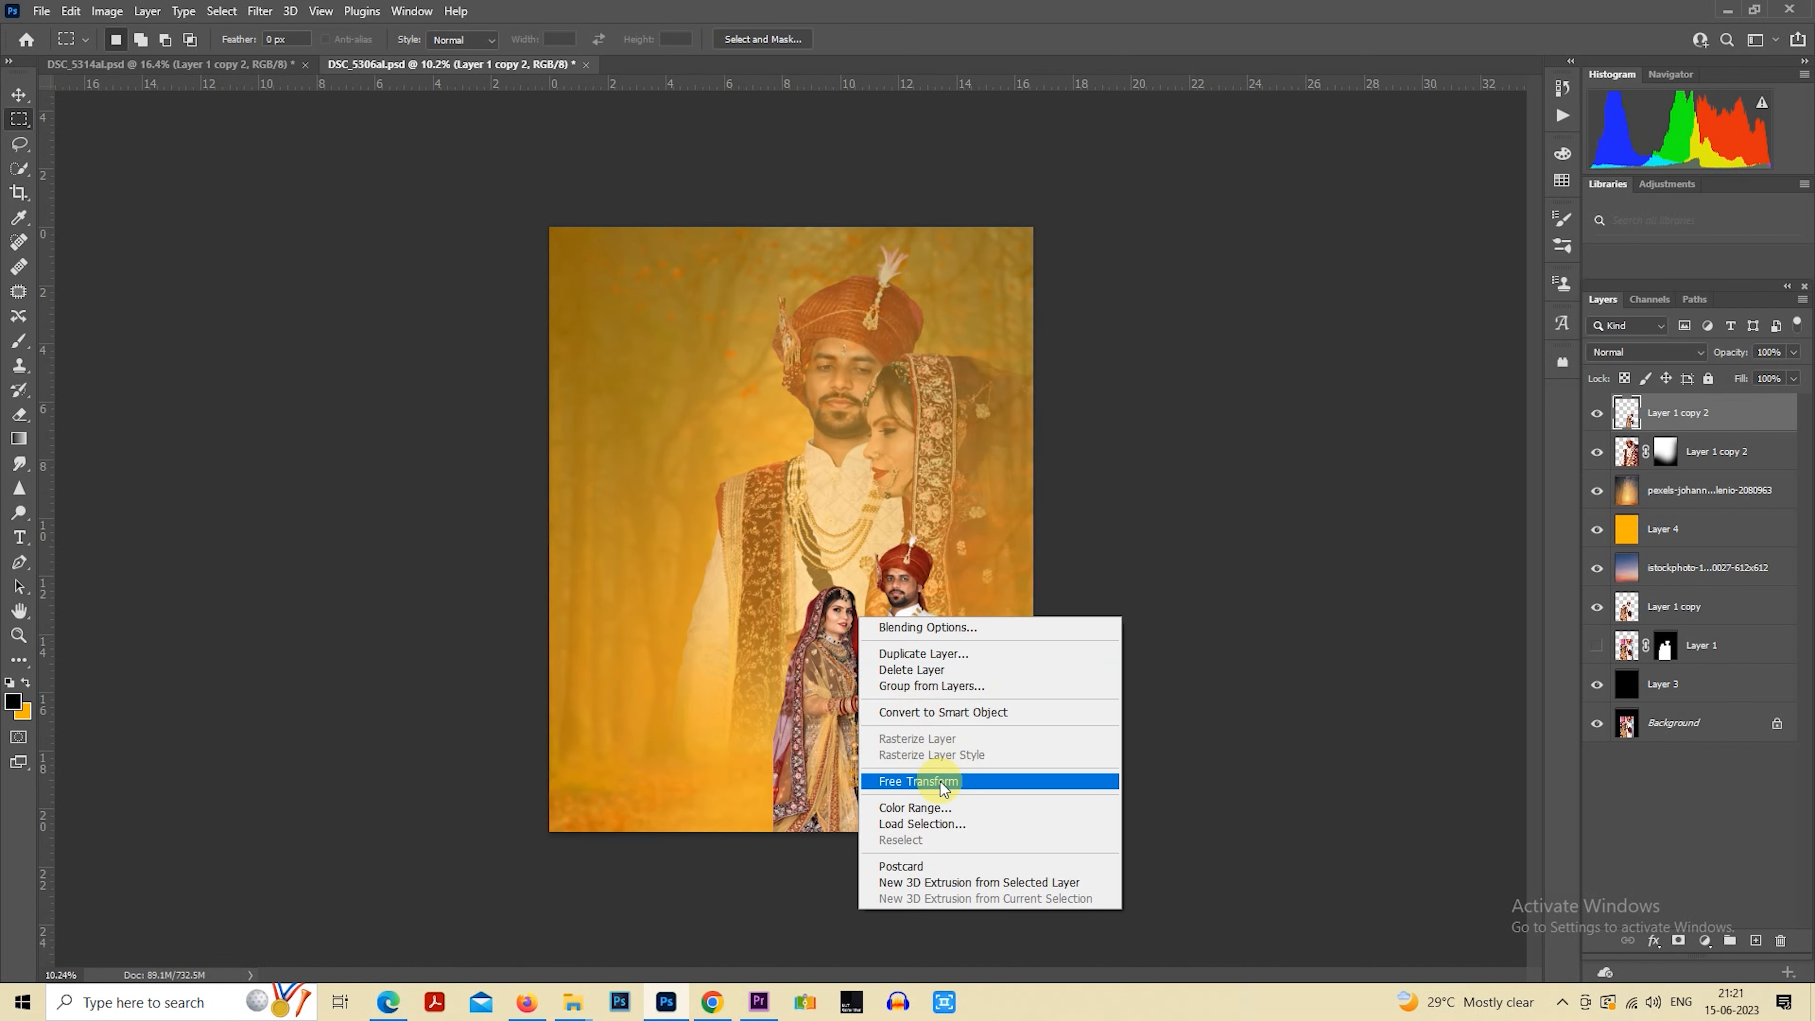
click(909, 782)
drag(958, 530, 938, 563)
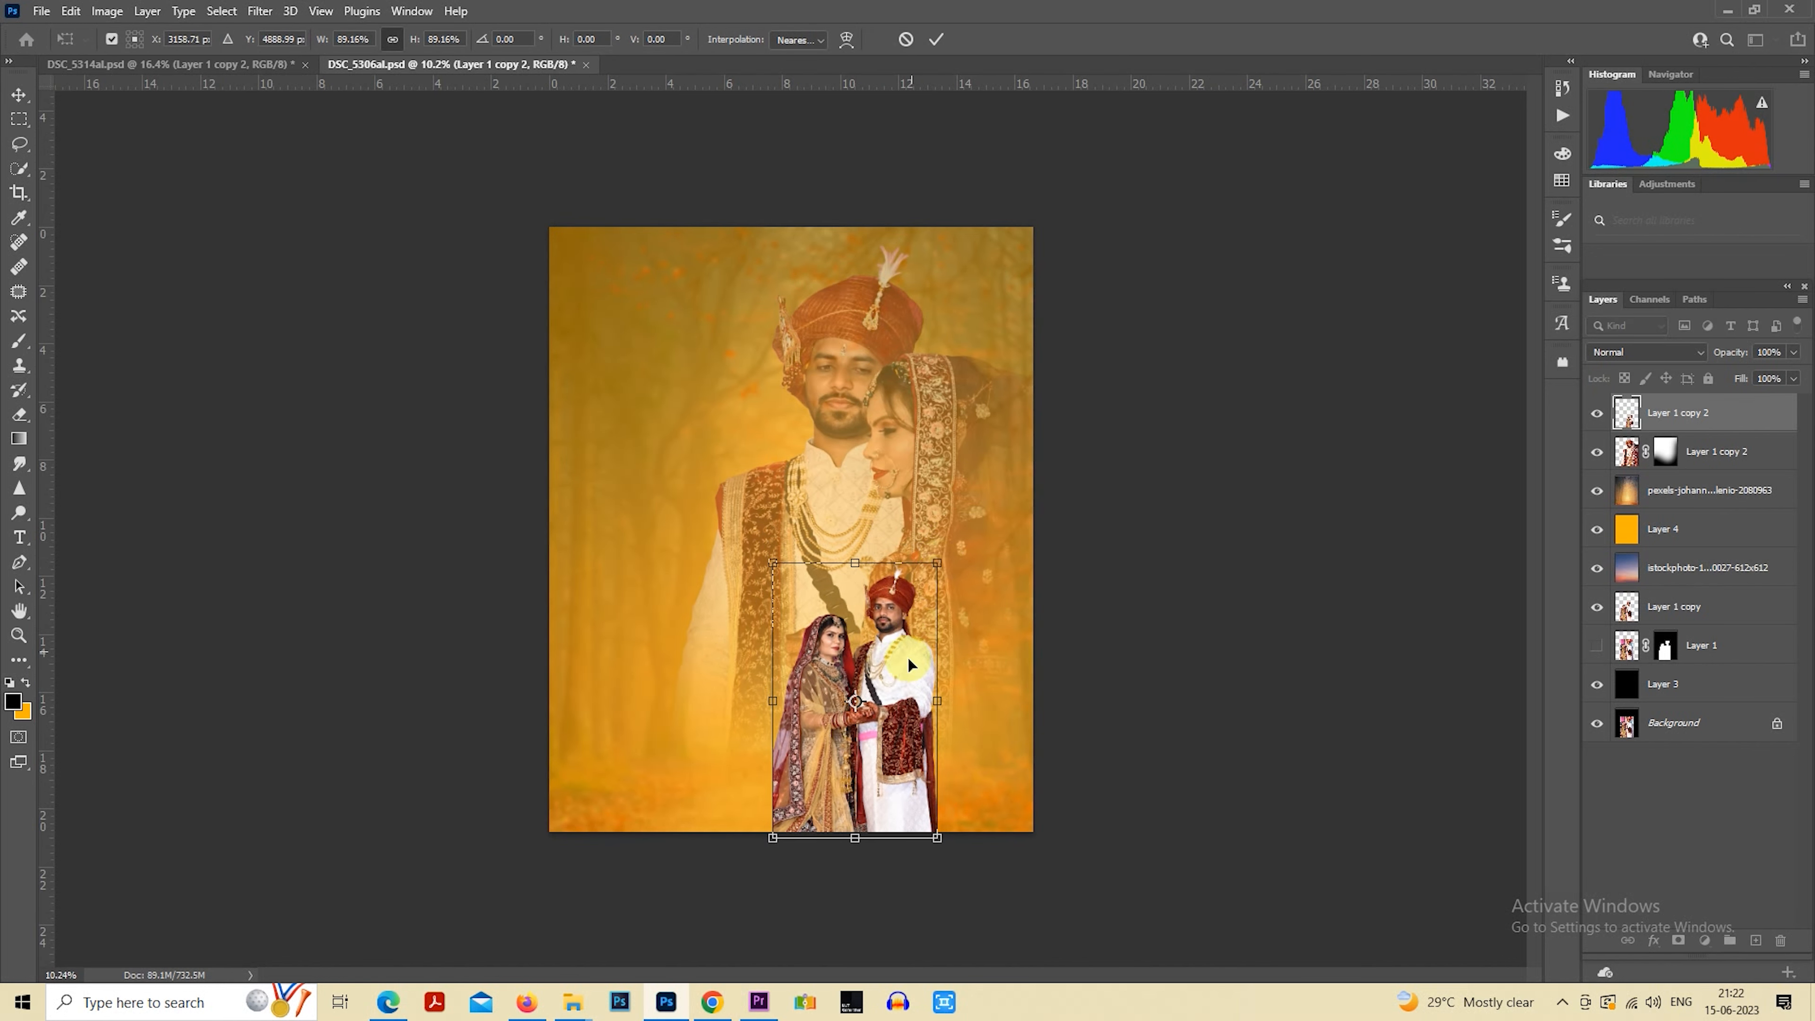
drag(908, 651, 737, 652)
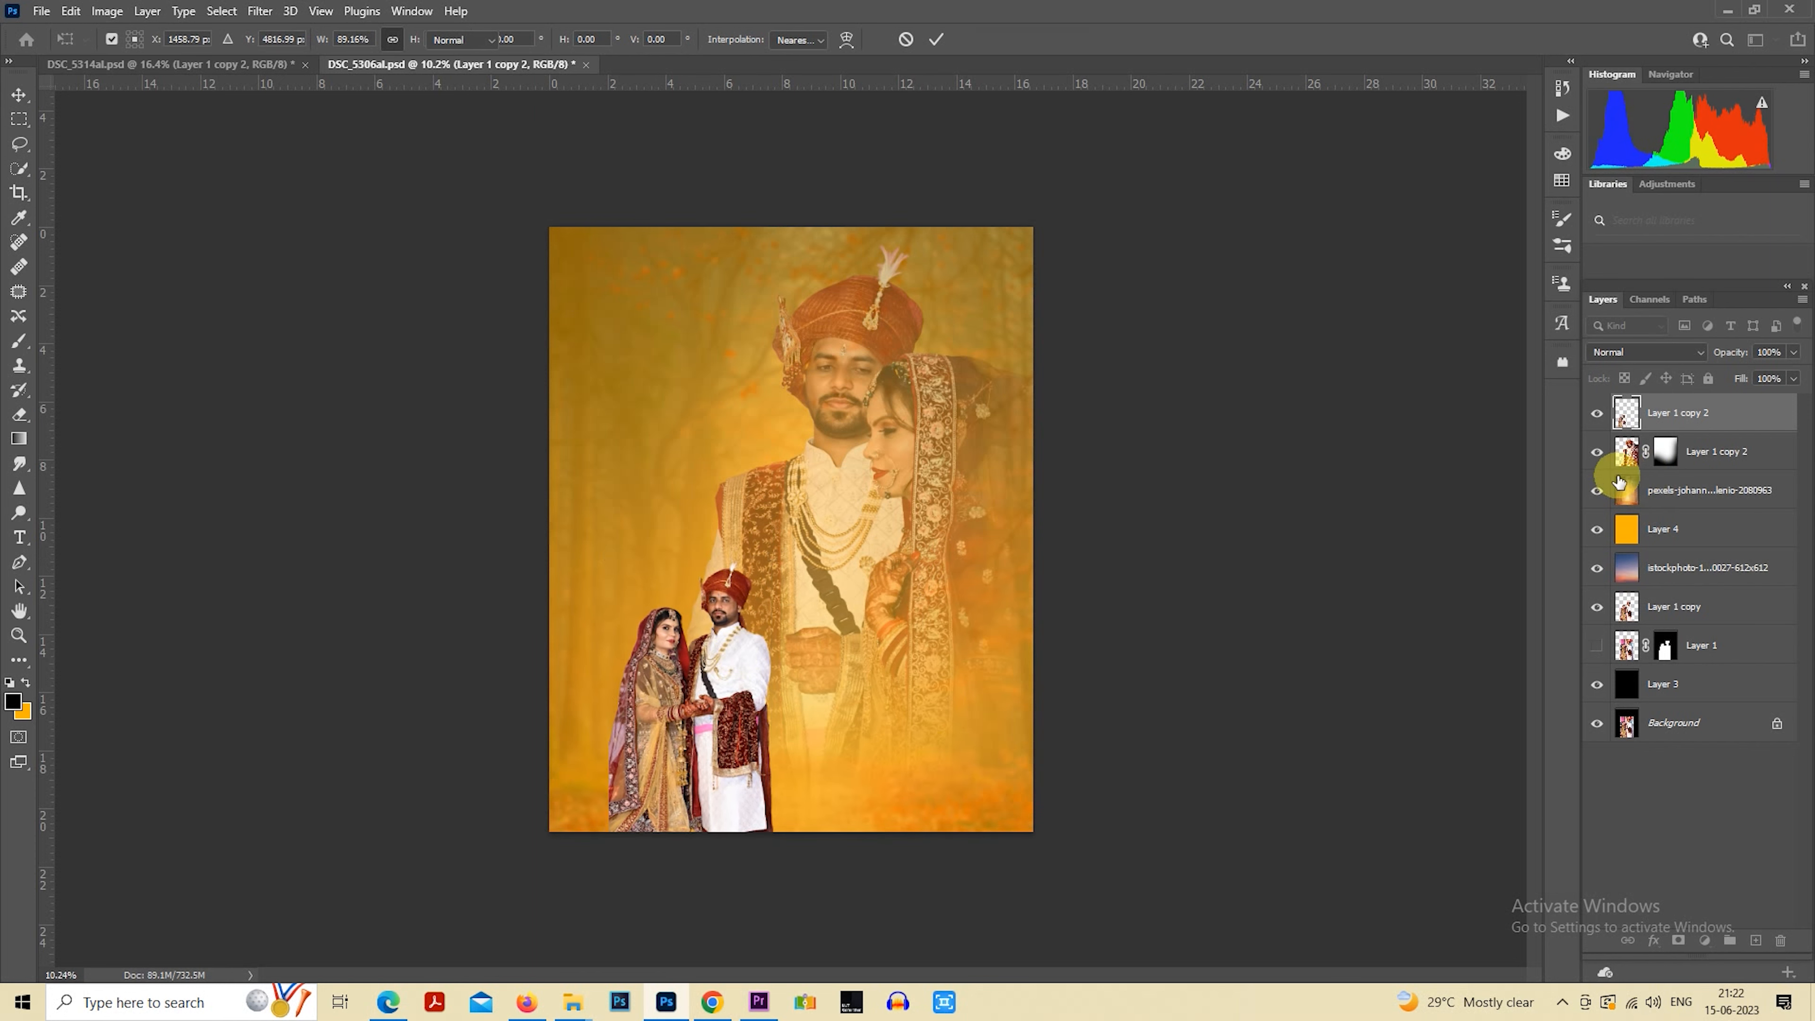
key(Return)
Enlarge the big couple's masked layer to about 135% with Free Transform and reposition it so both faces stay above the small couple
click(1623, 458)
scroll(989, 469, down, 4)
right_click(845, 459)
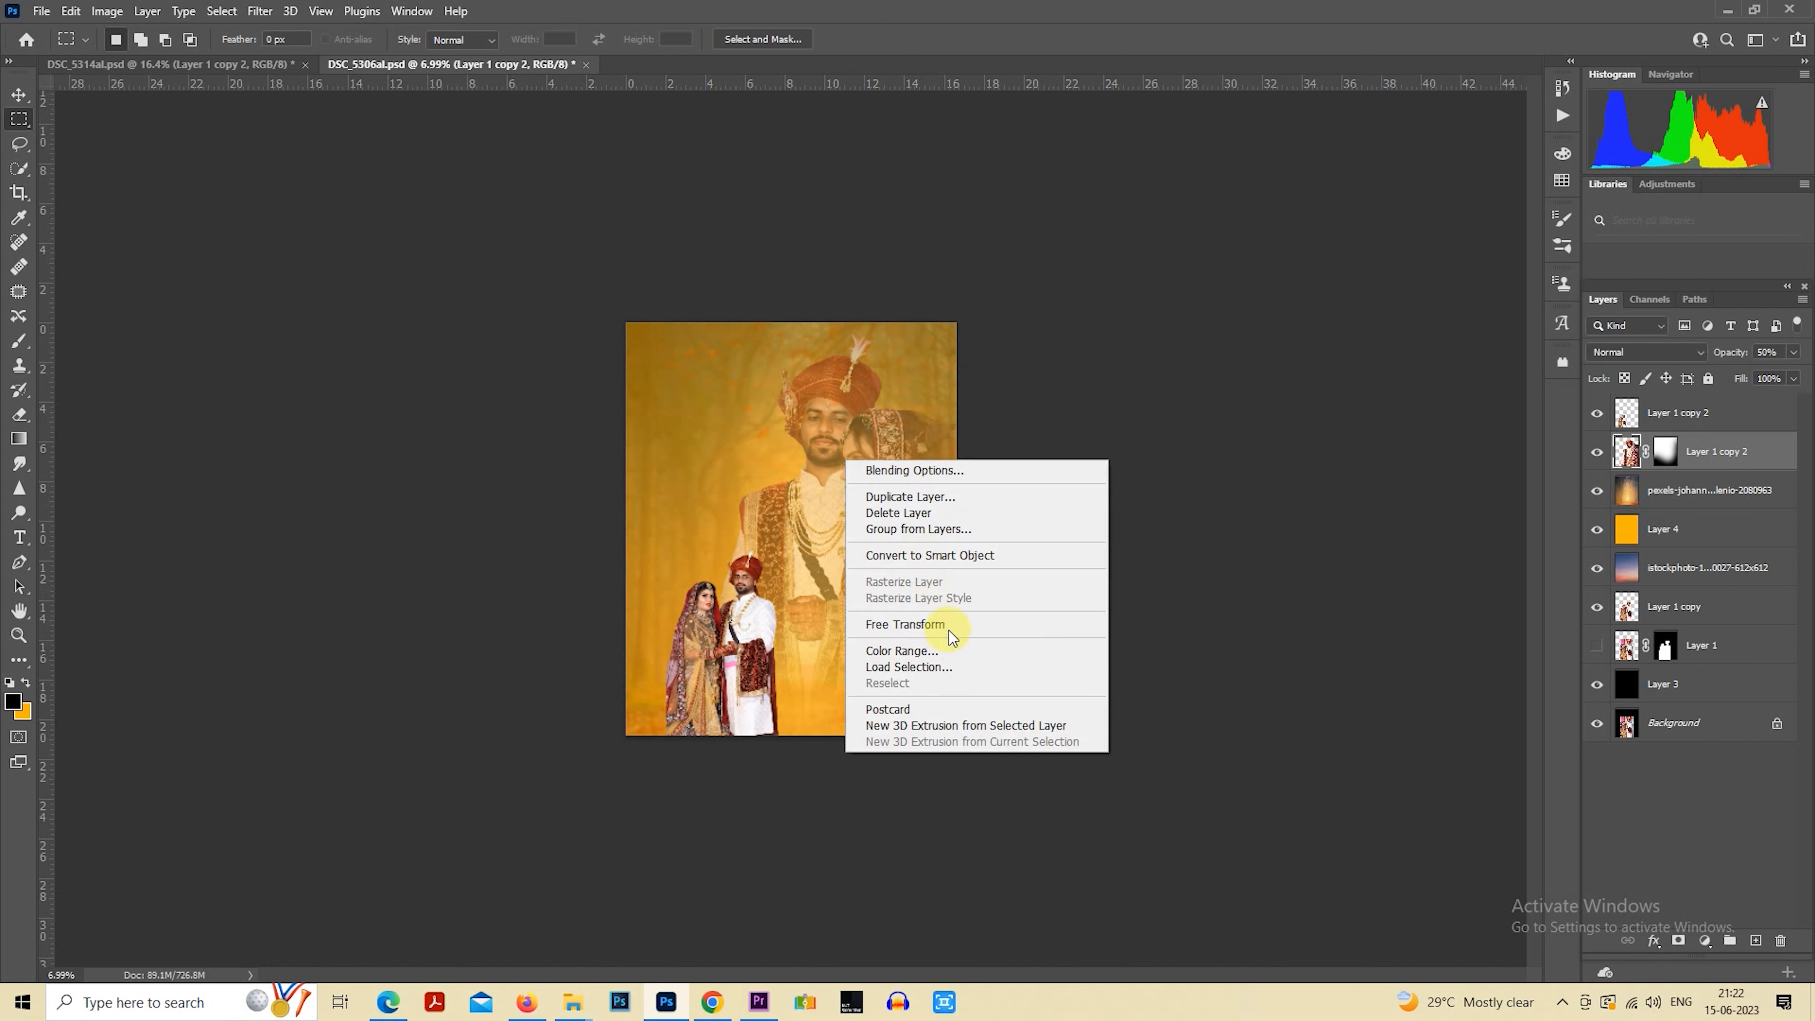
click(944, 622)
drag(697, 831, 632, 932)
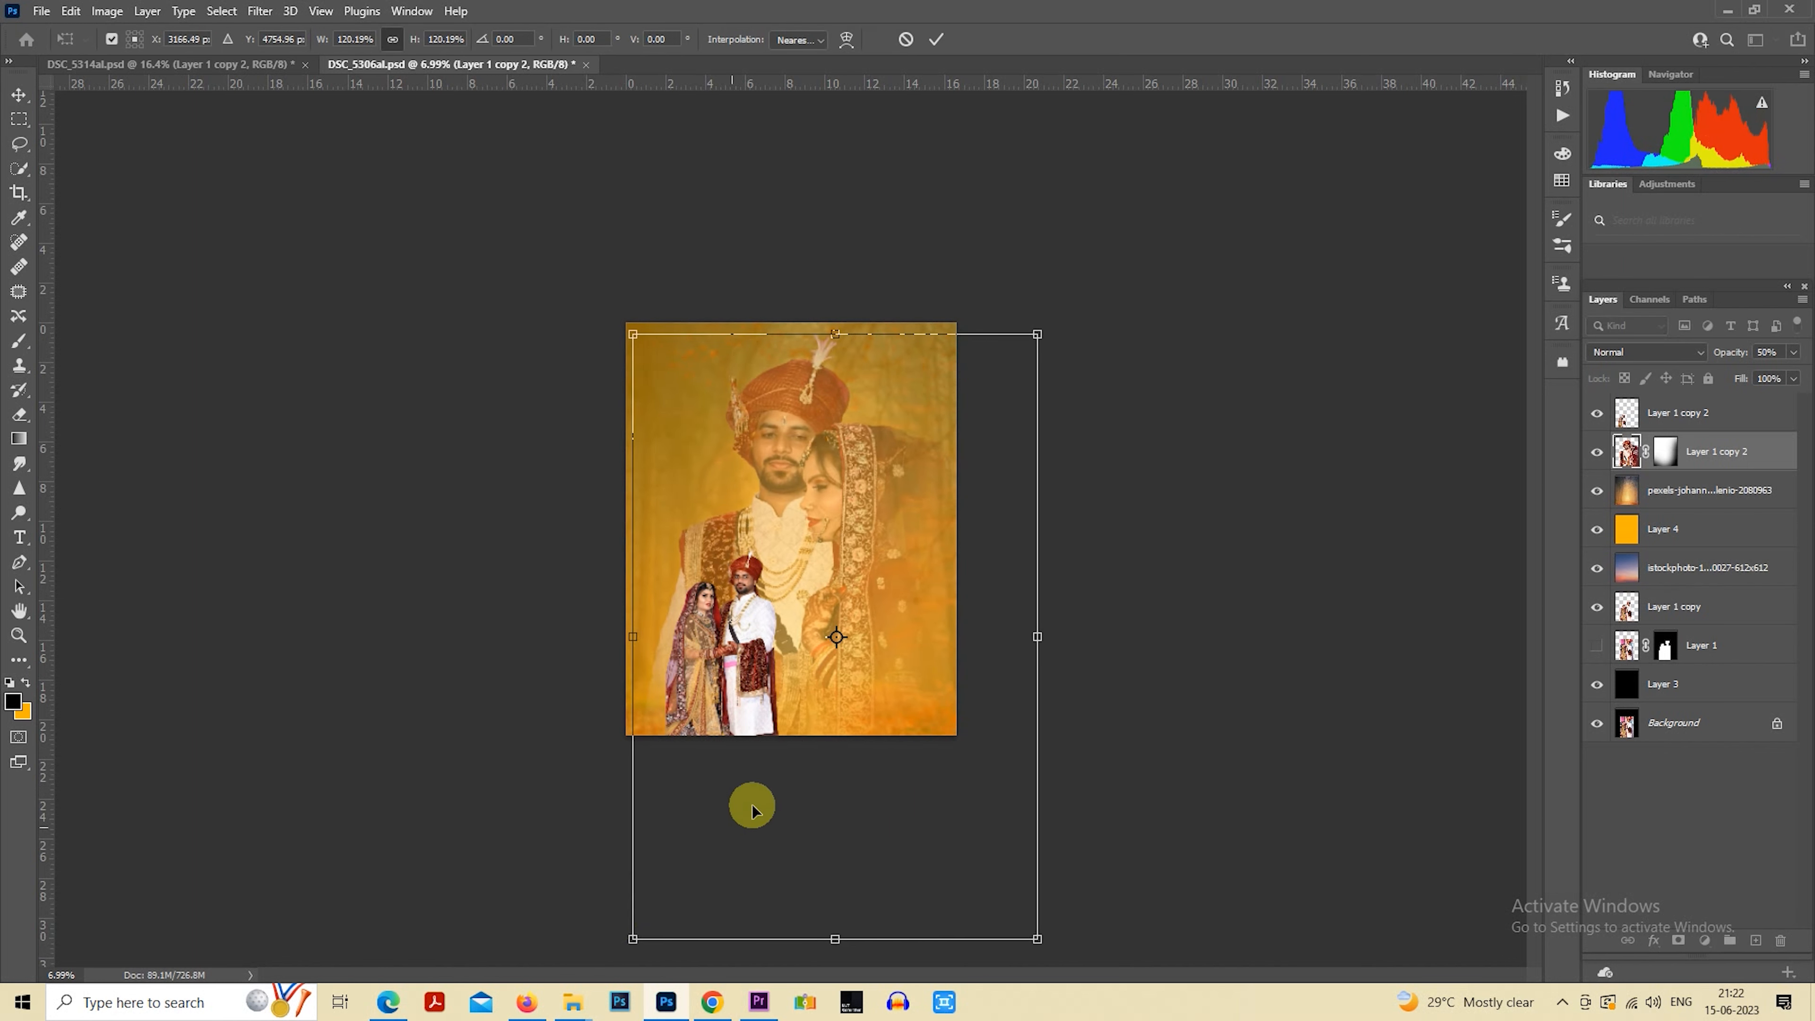
drag(804, 709, 821, 713)
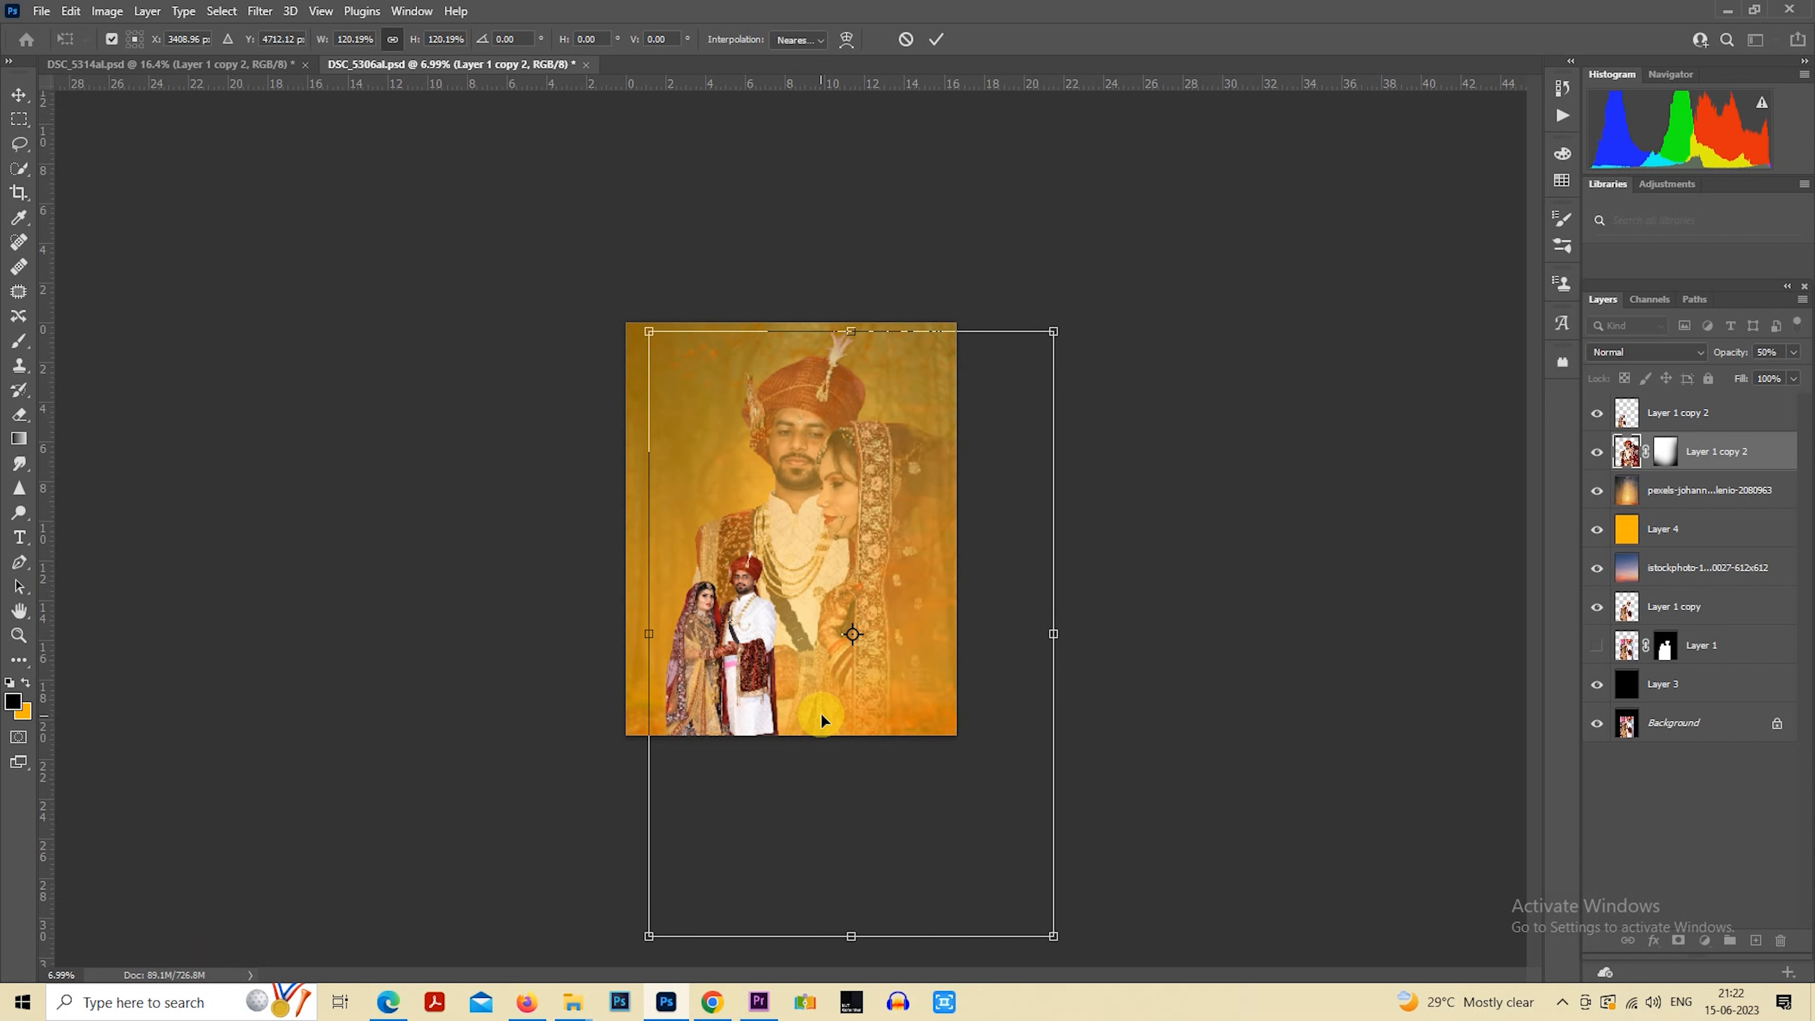
drag(892, 651, 930, 615)
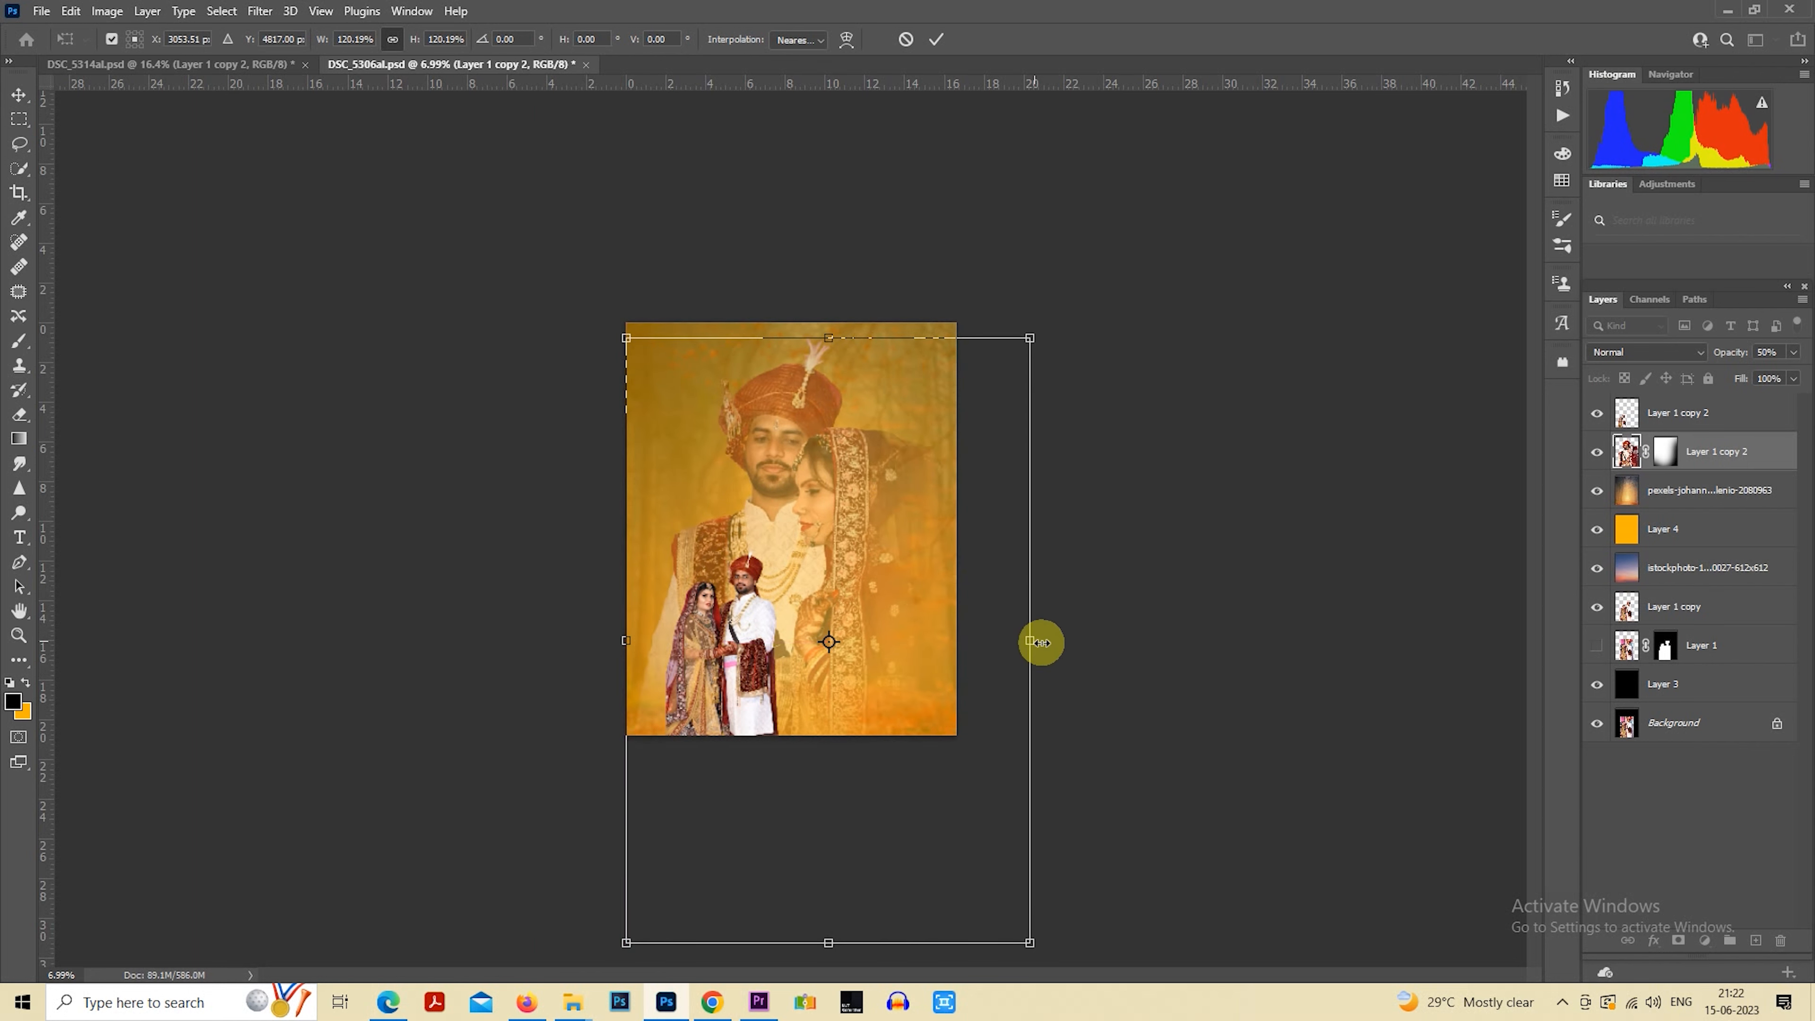
drag(1042, 642, 978, 626)
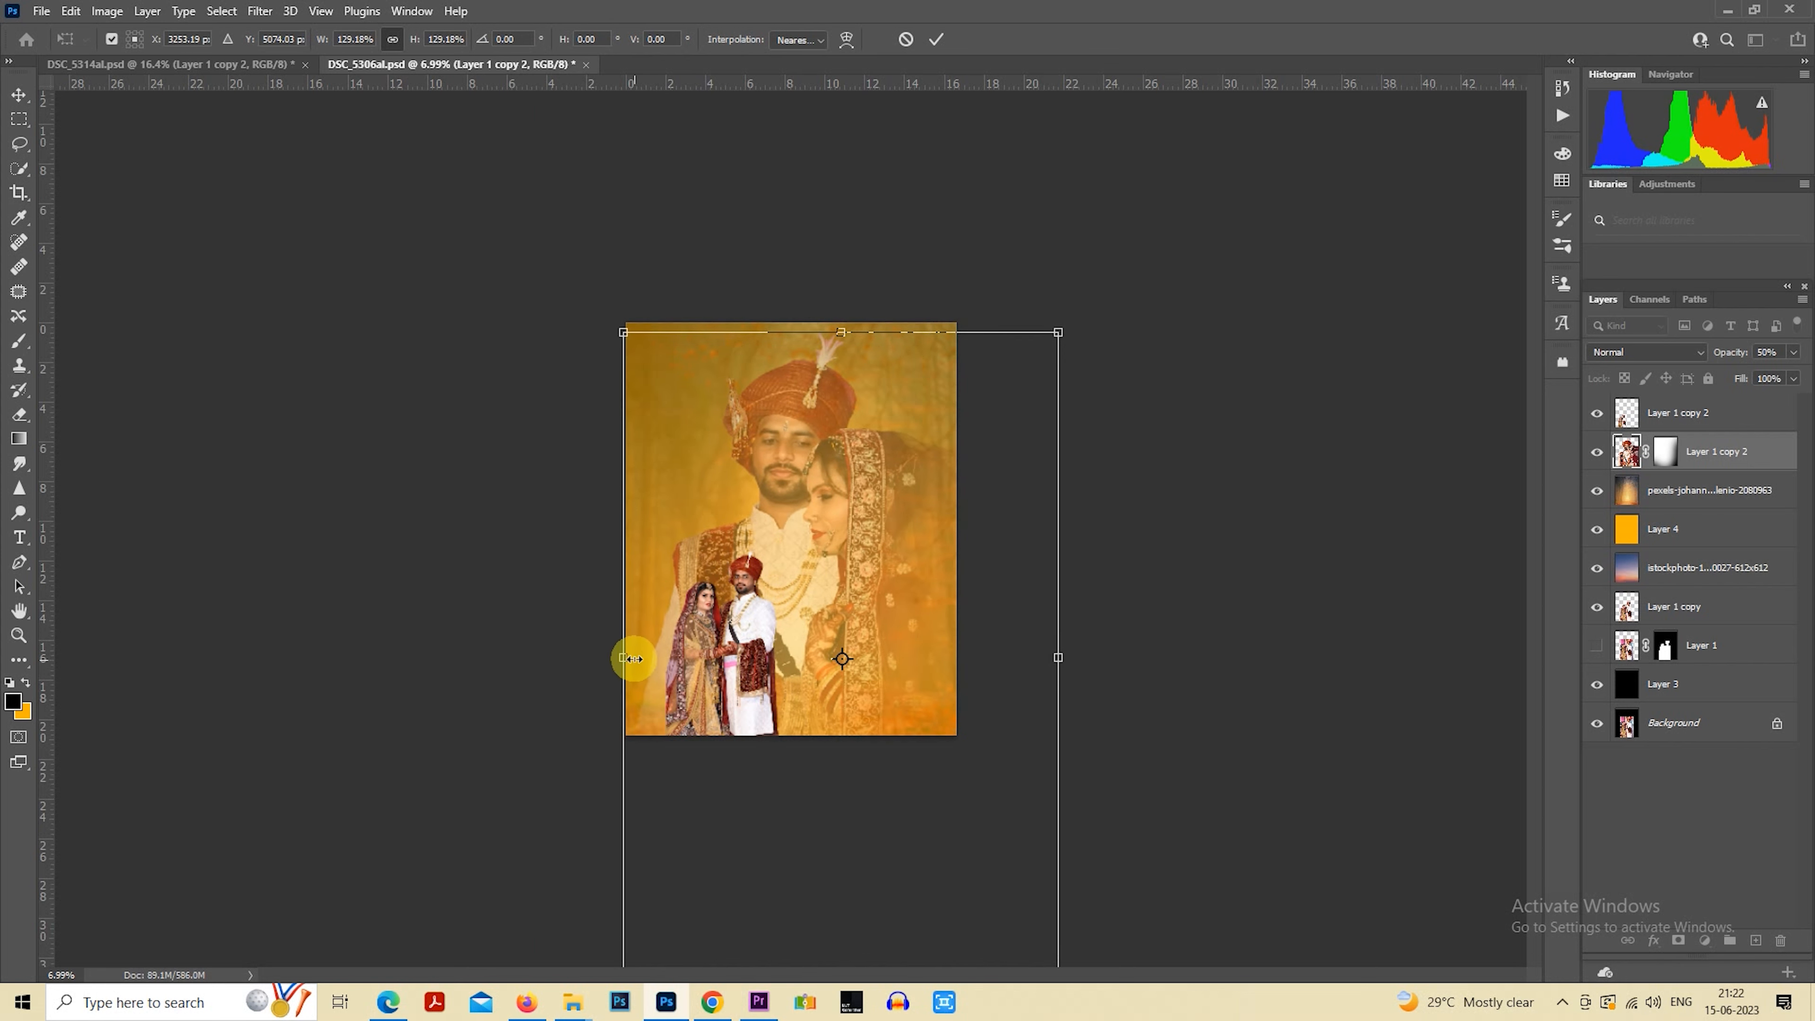
drag(634, 658, 607, 652)
drag(817, 640, 817, 642)
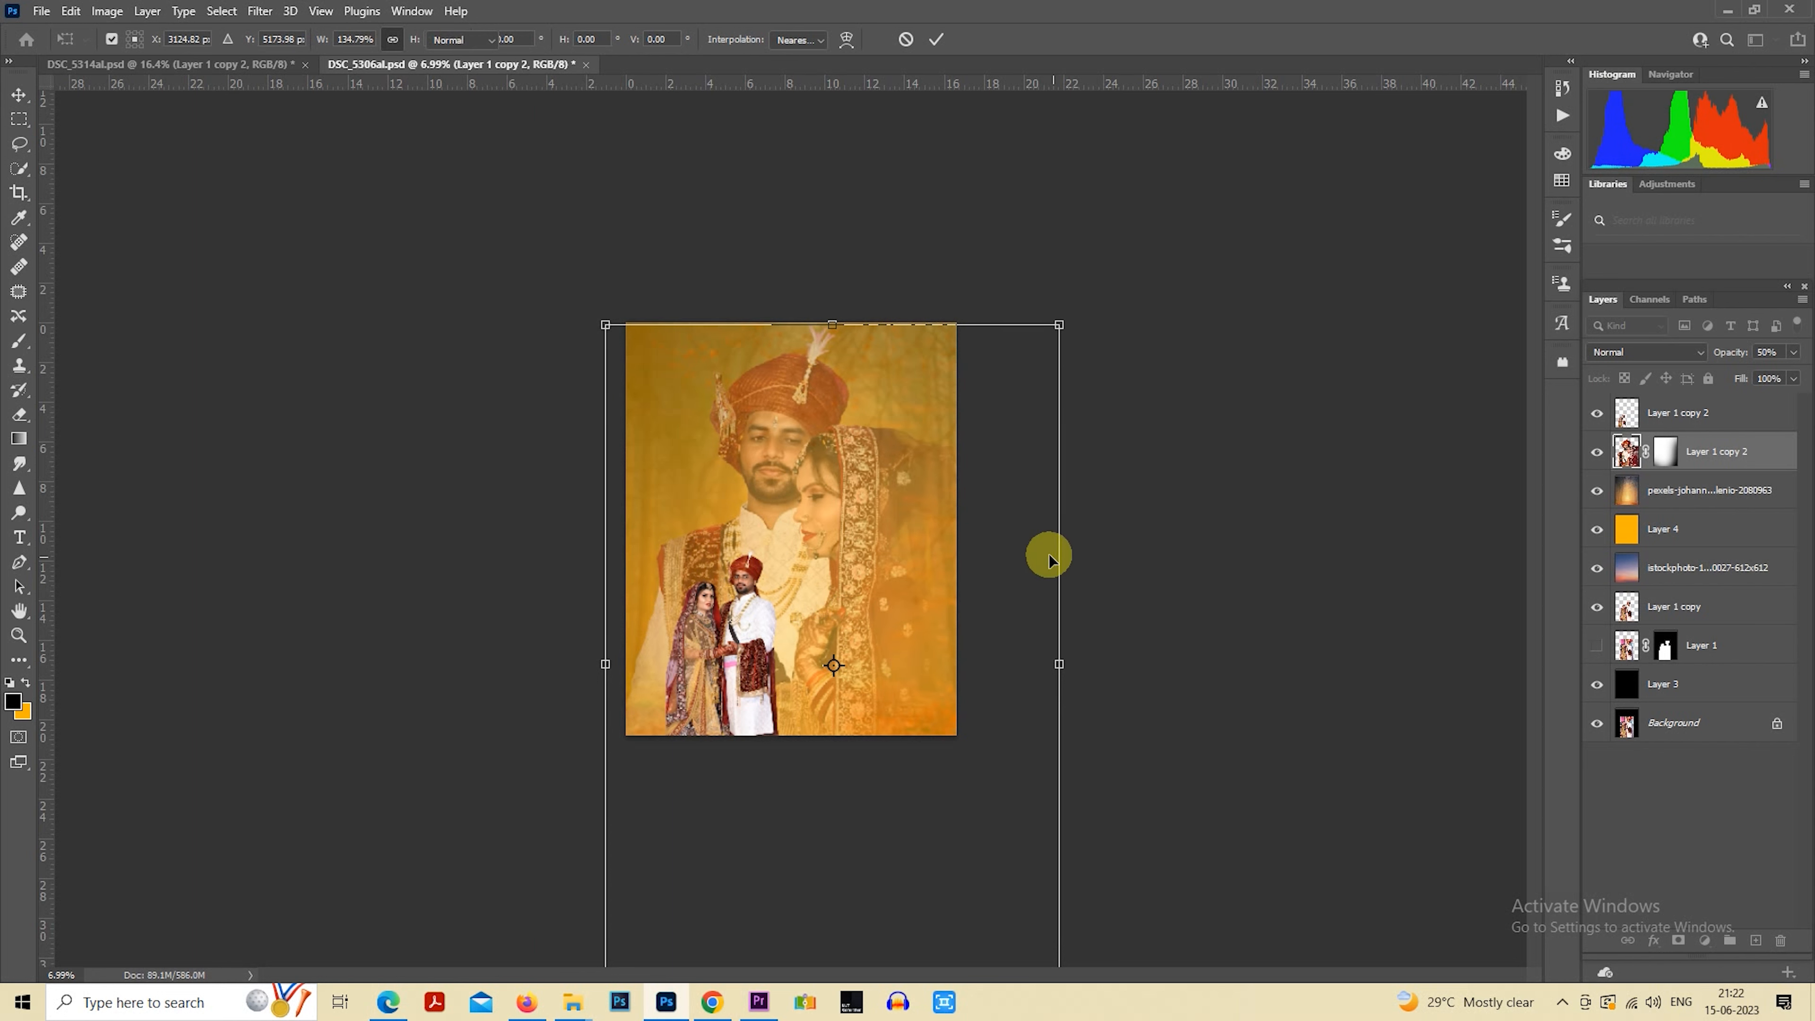
key(Return)
scroll(1028, 571, up, 1)
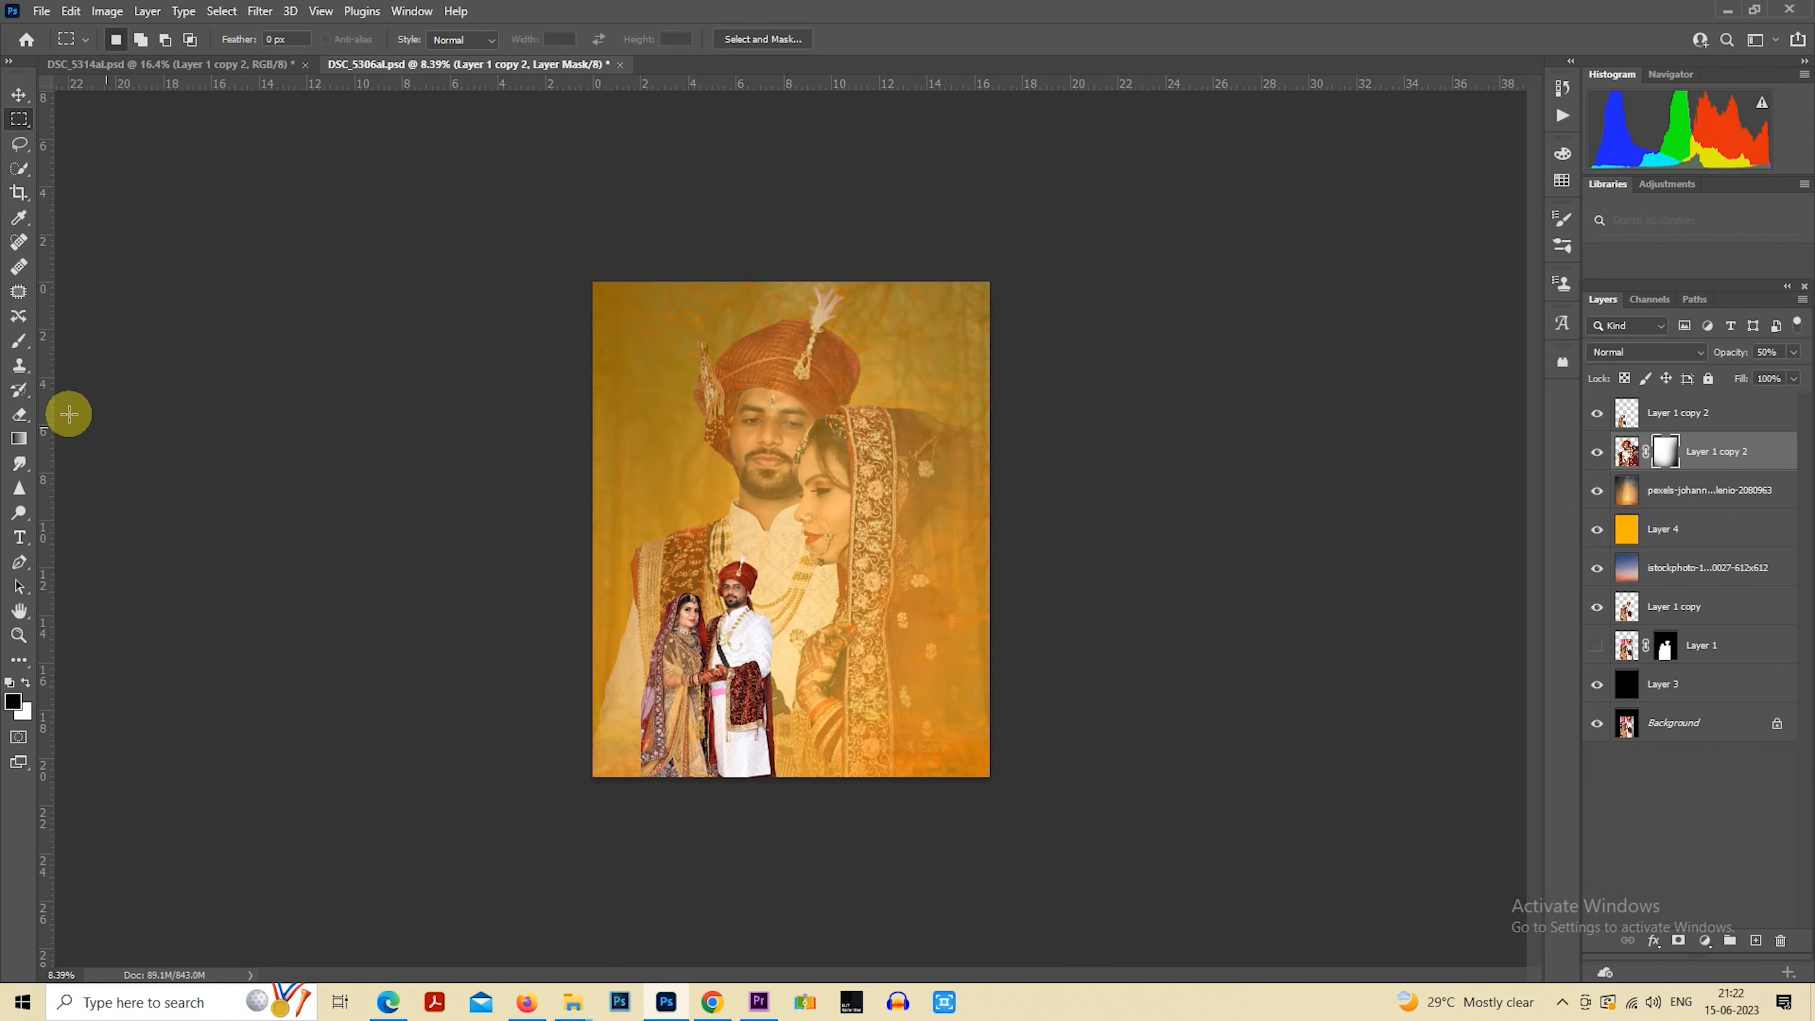
Erase on the big couple's layer mask with a 50% opacity eraser of about 2600 to 2900 px to restore the veil's right side
click(19, 342)
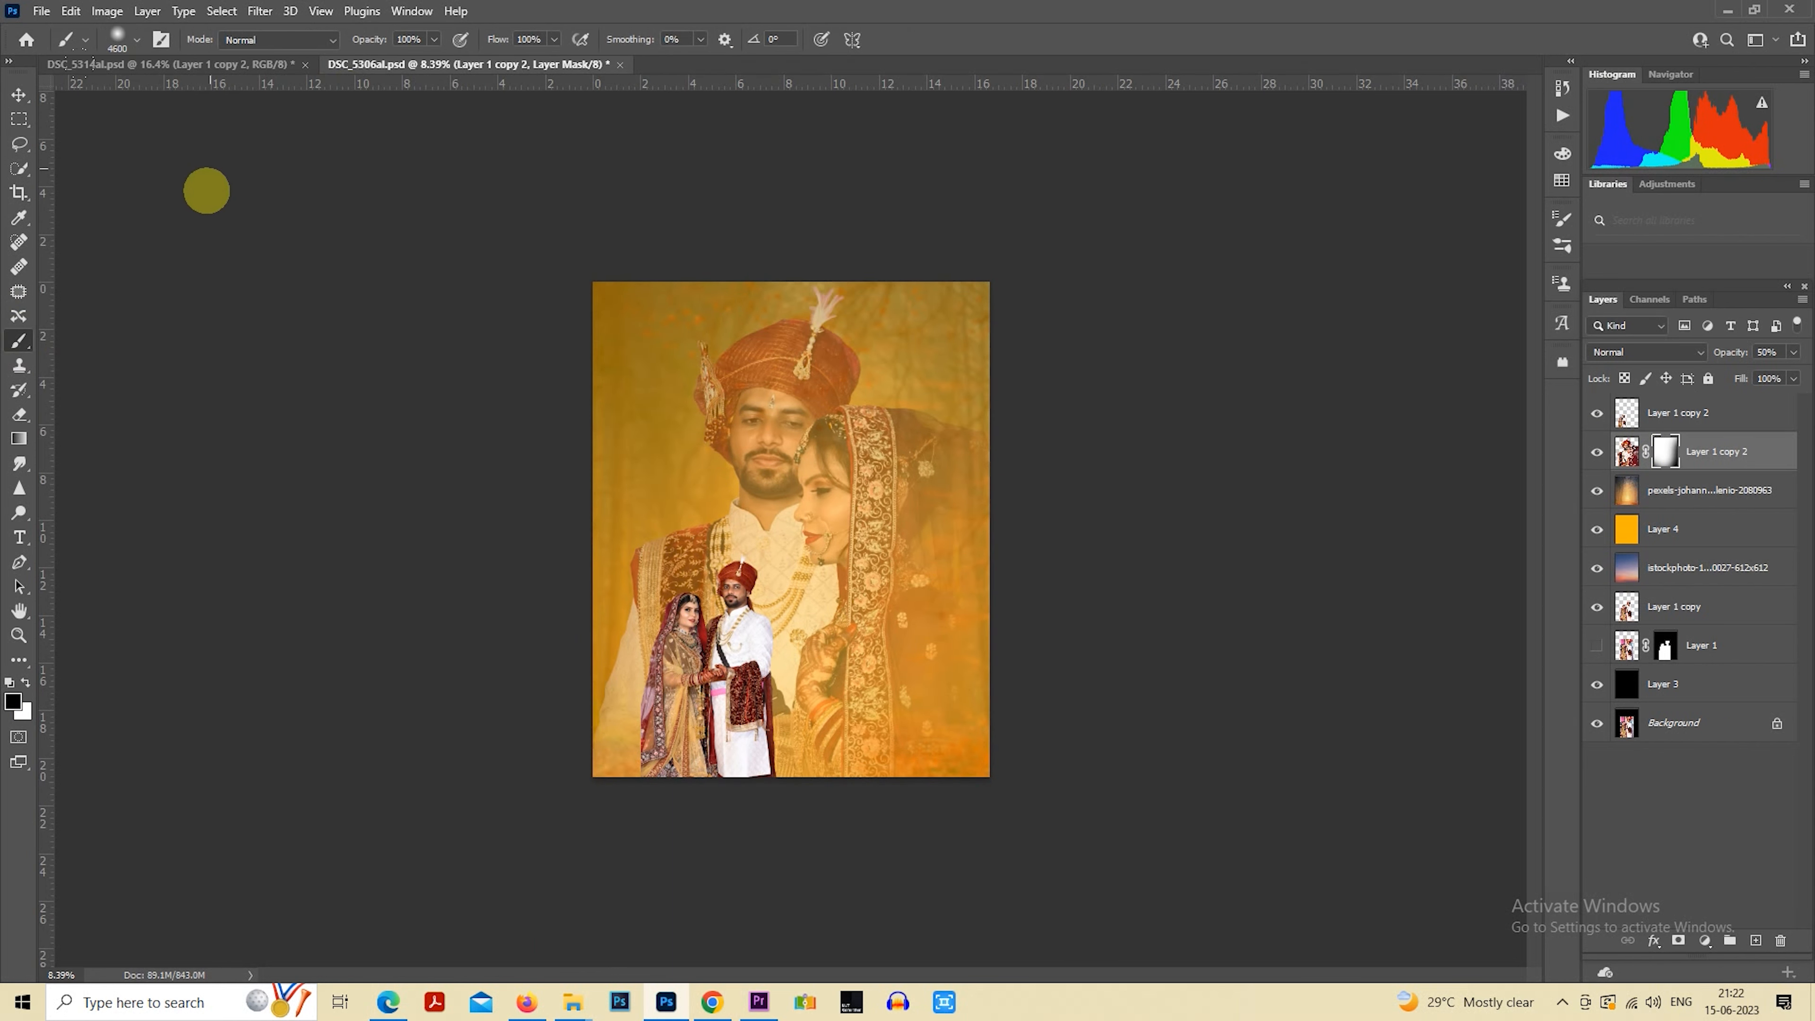
click(12, 419)
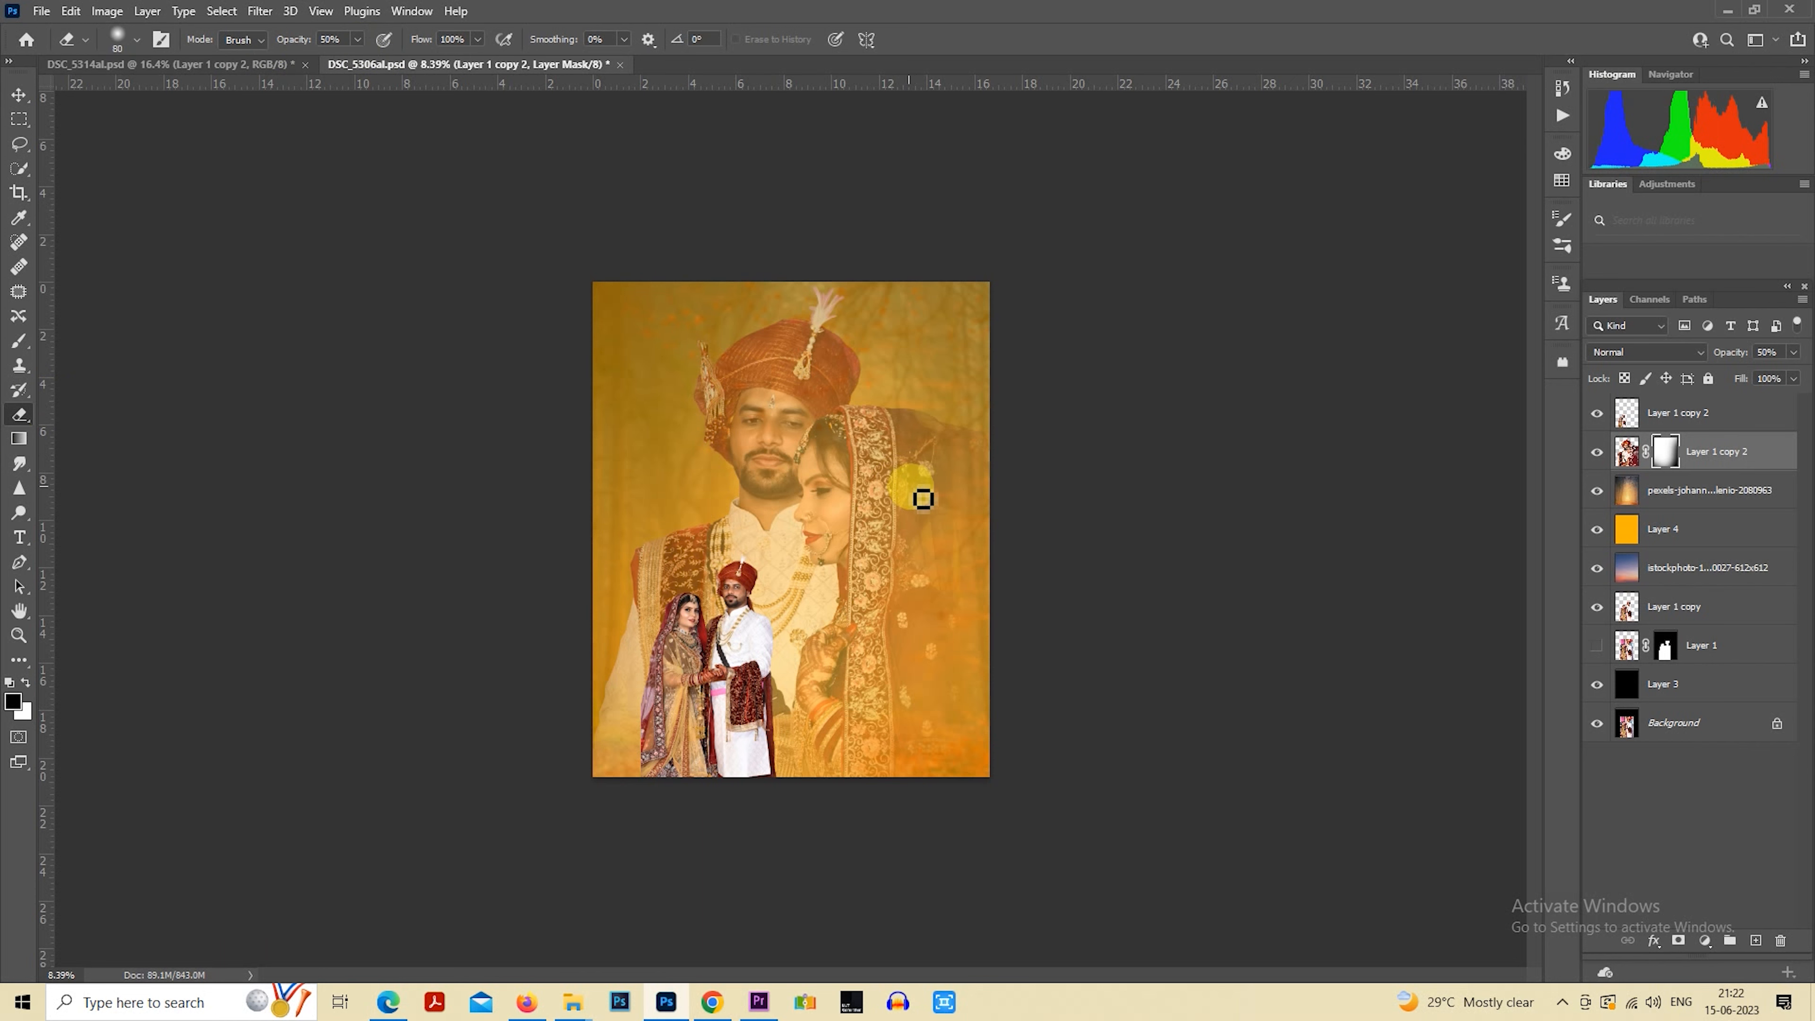
key(bracketright)
key(bracketright)
key(bracketright)
key(bracketright)
key(bracketright)
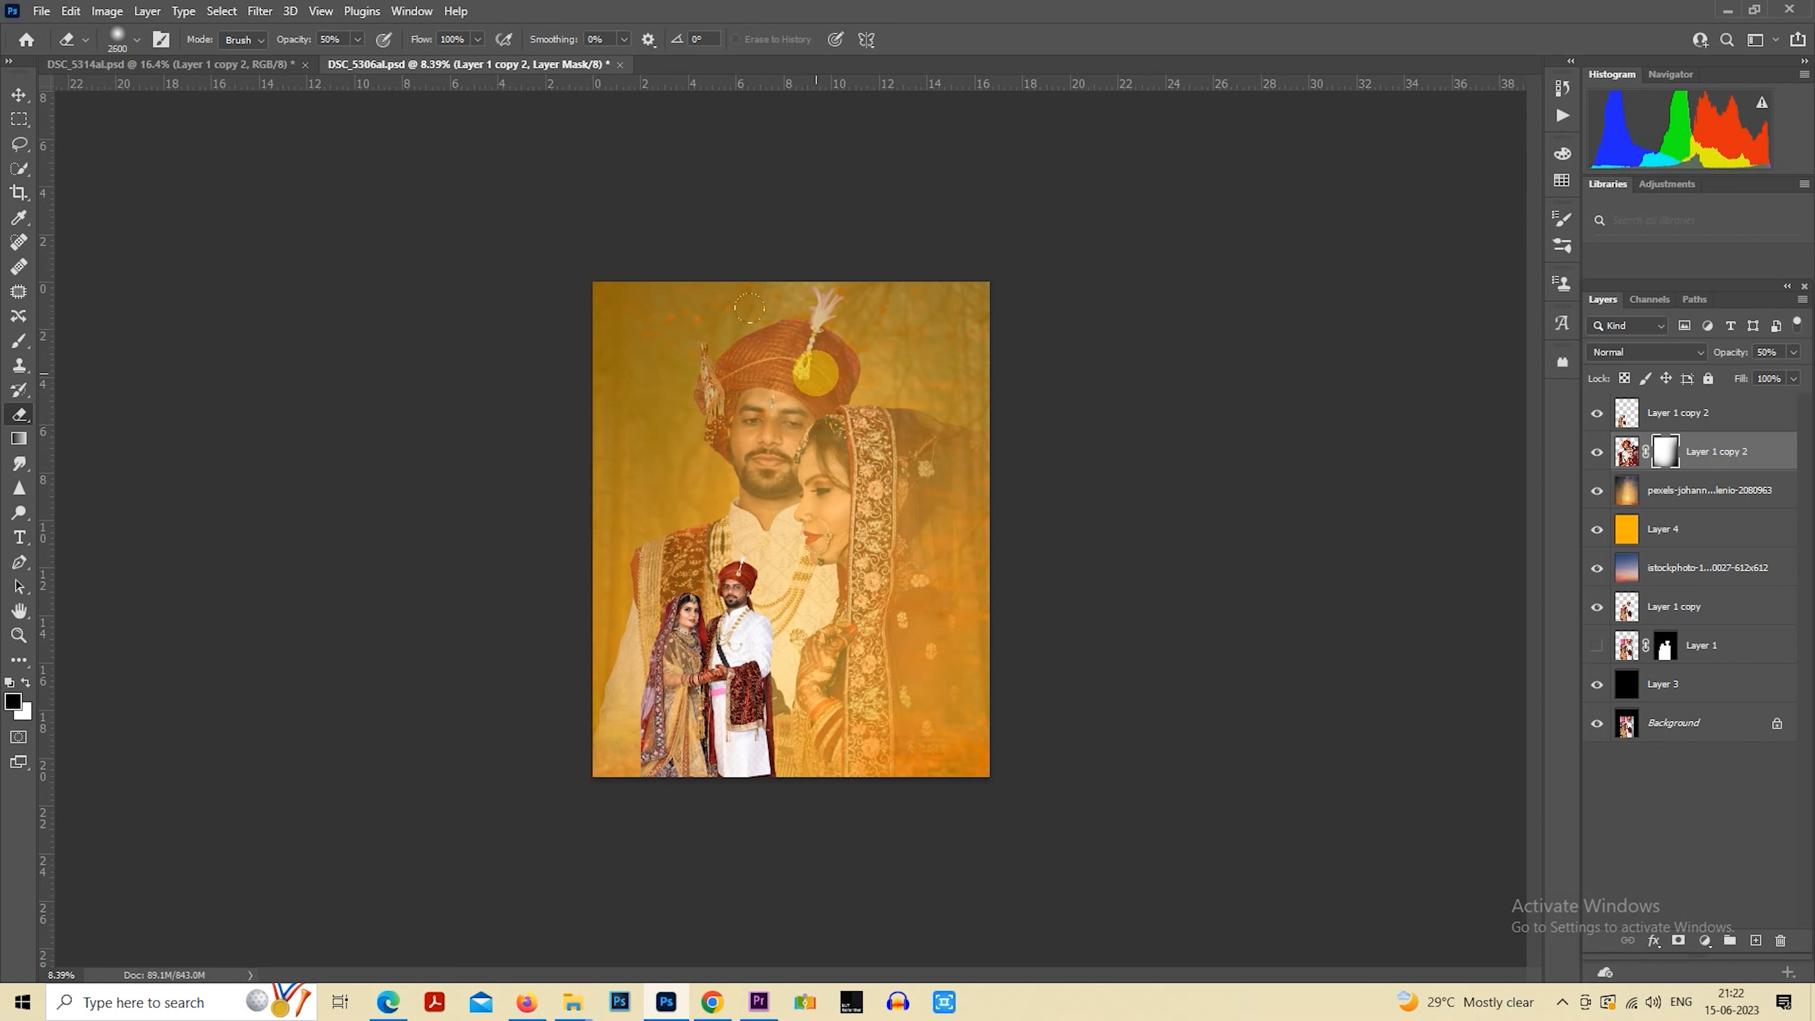
key(bracketright)
key(bracketright)
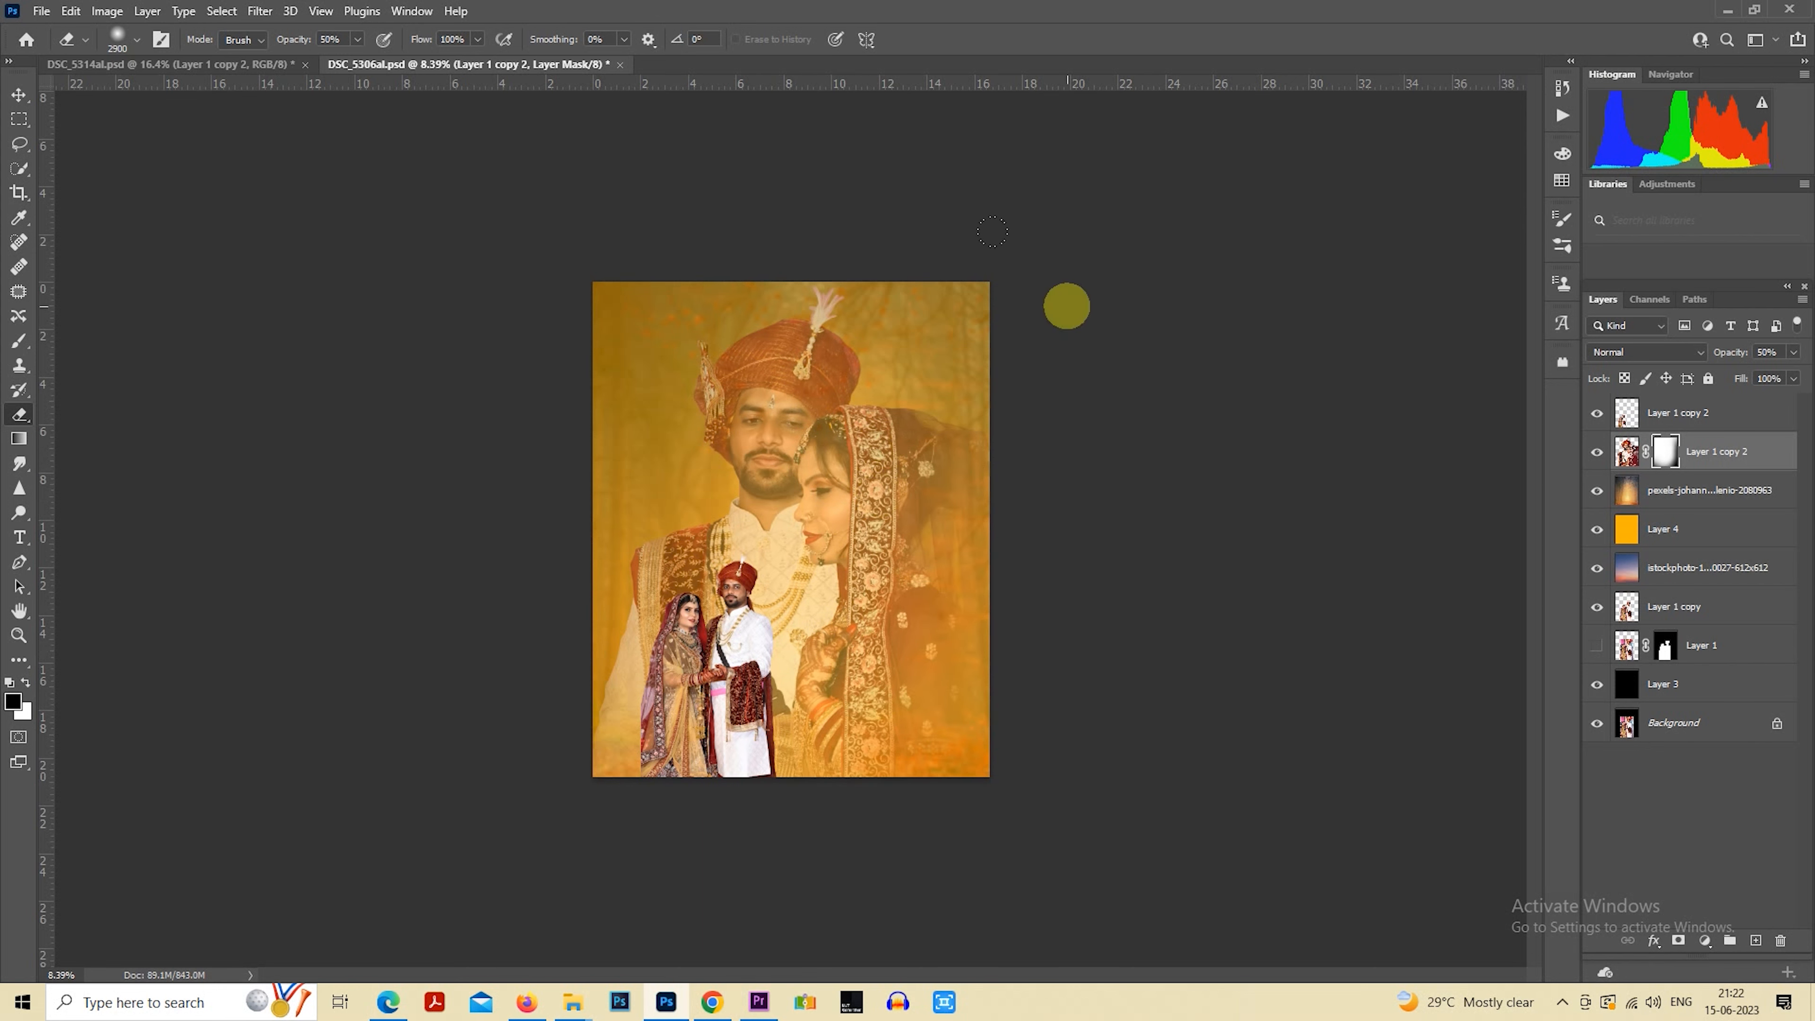
Paint black on the mask with a soft 4900 px brush at 100% and 45% opacity to fade the big couple's lower part and edges
click(14, 341)
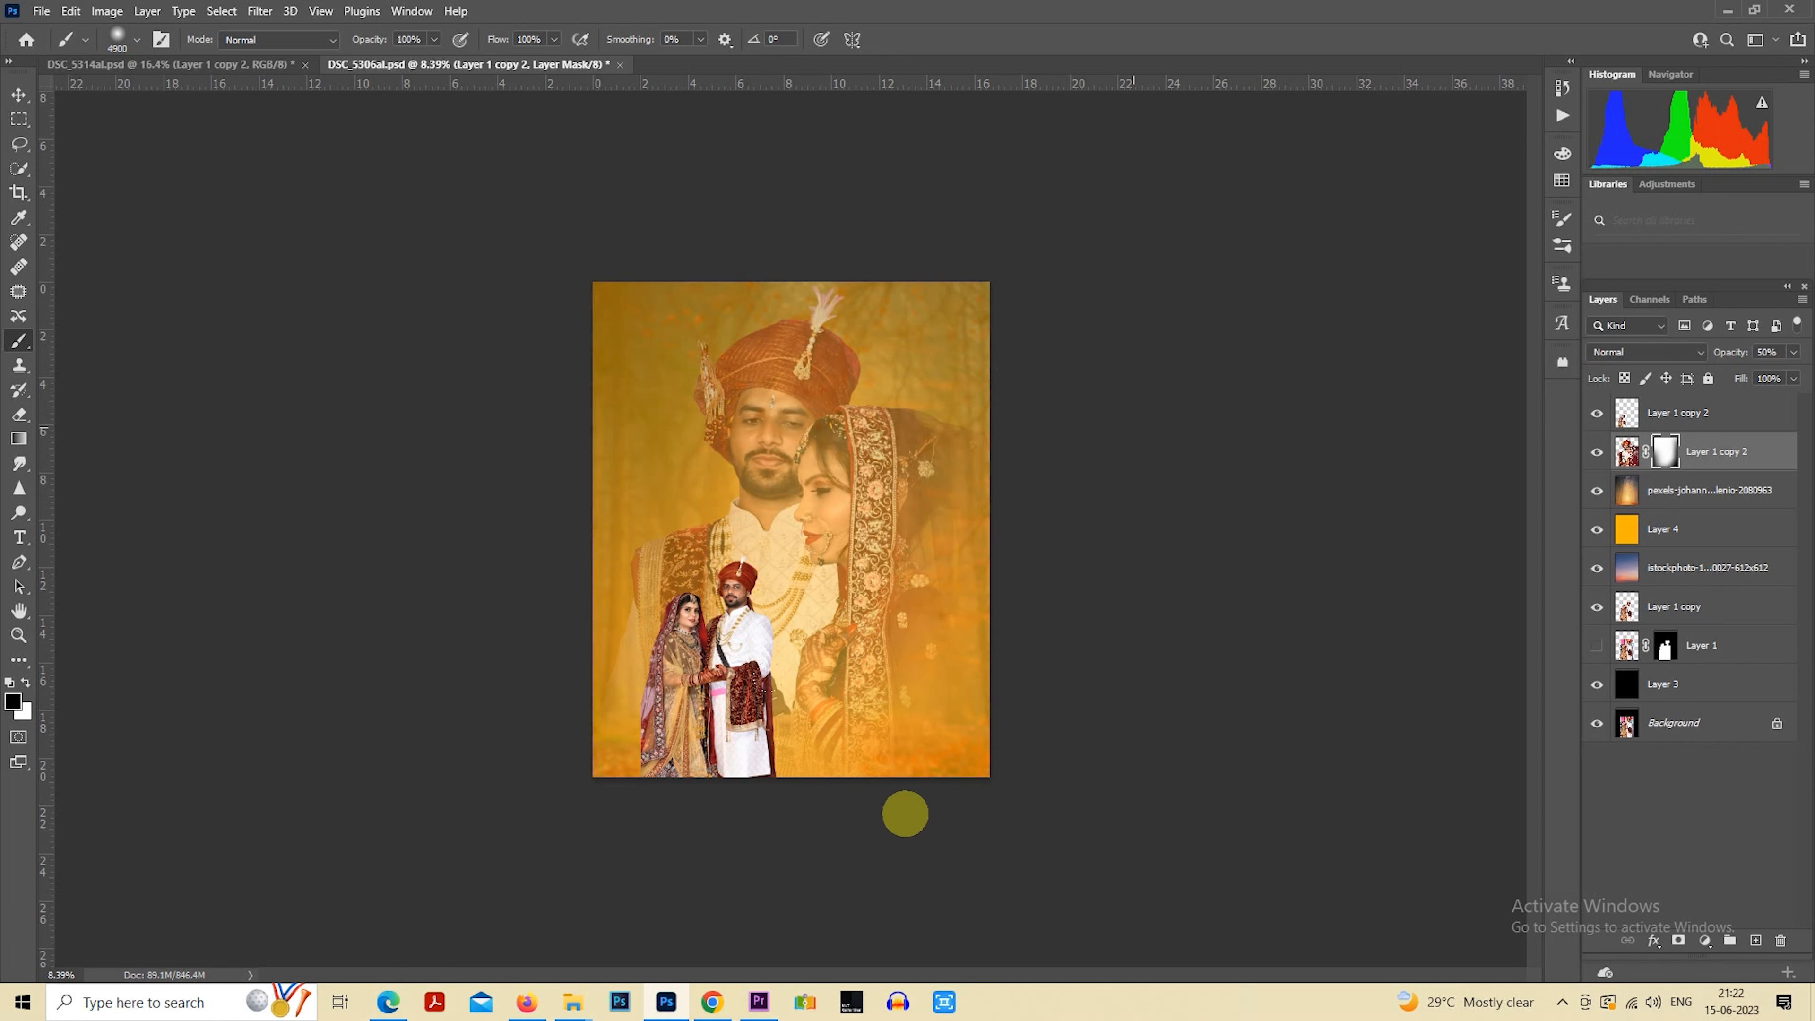
click(854, 811)
click(1049, 429)
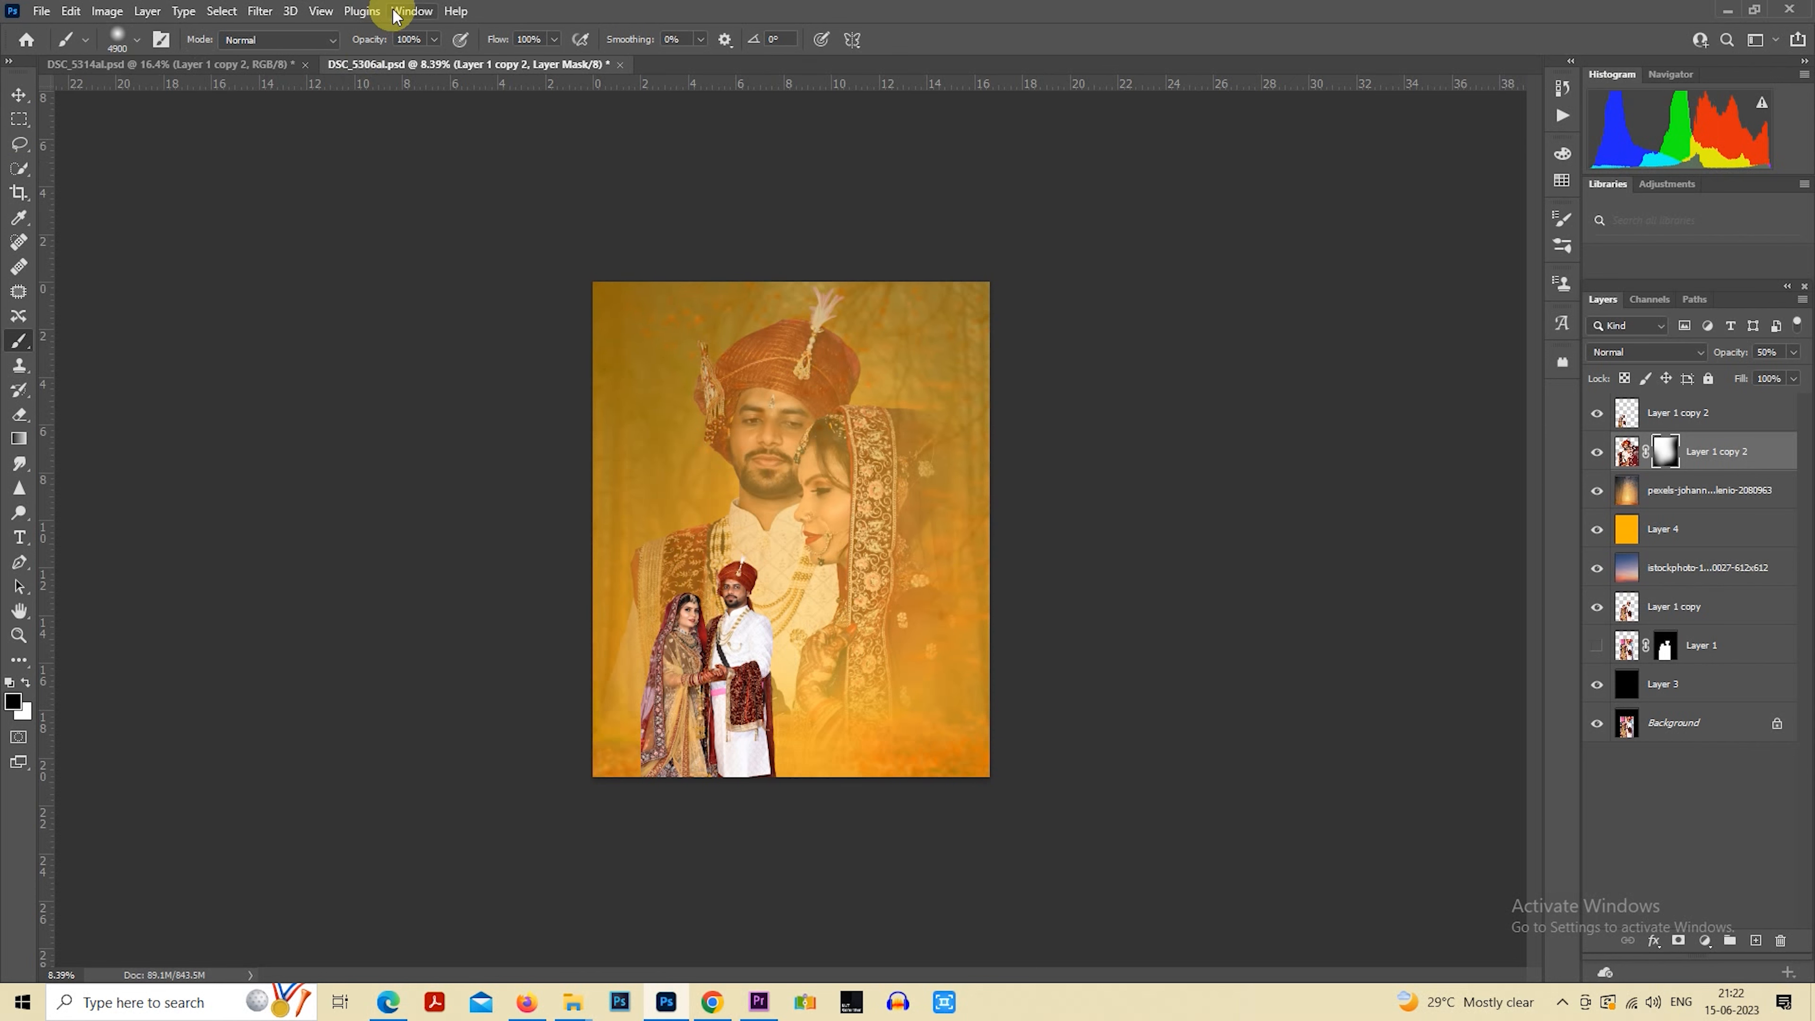
drag(431, 44, 384, 58)
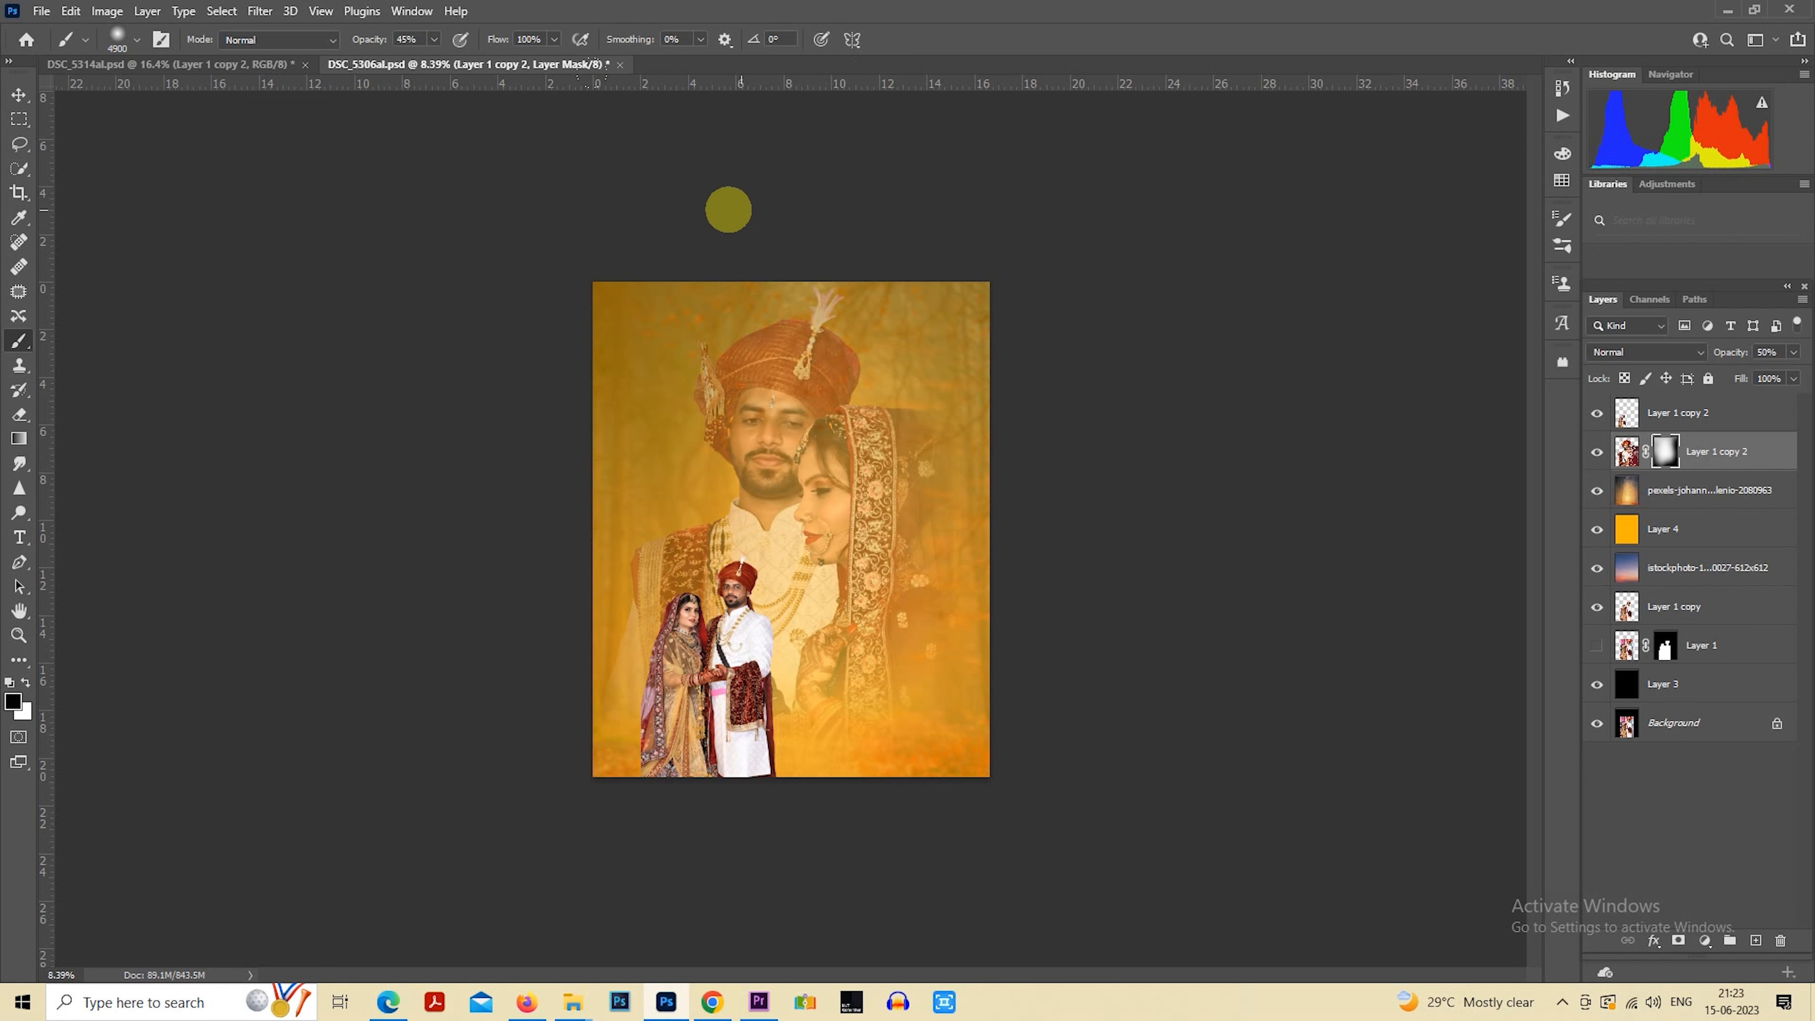
click(20, 120)
scroll(940, 389, down, 1)
scroll(940, 389, up, 3)
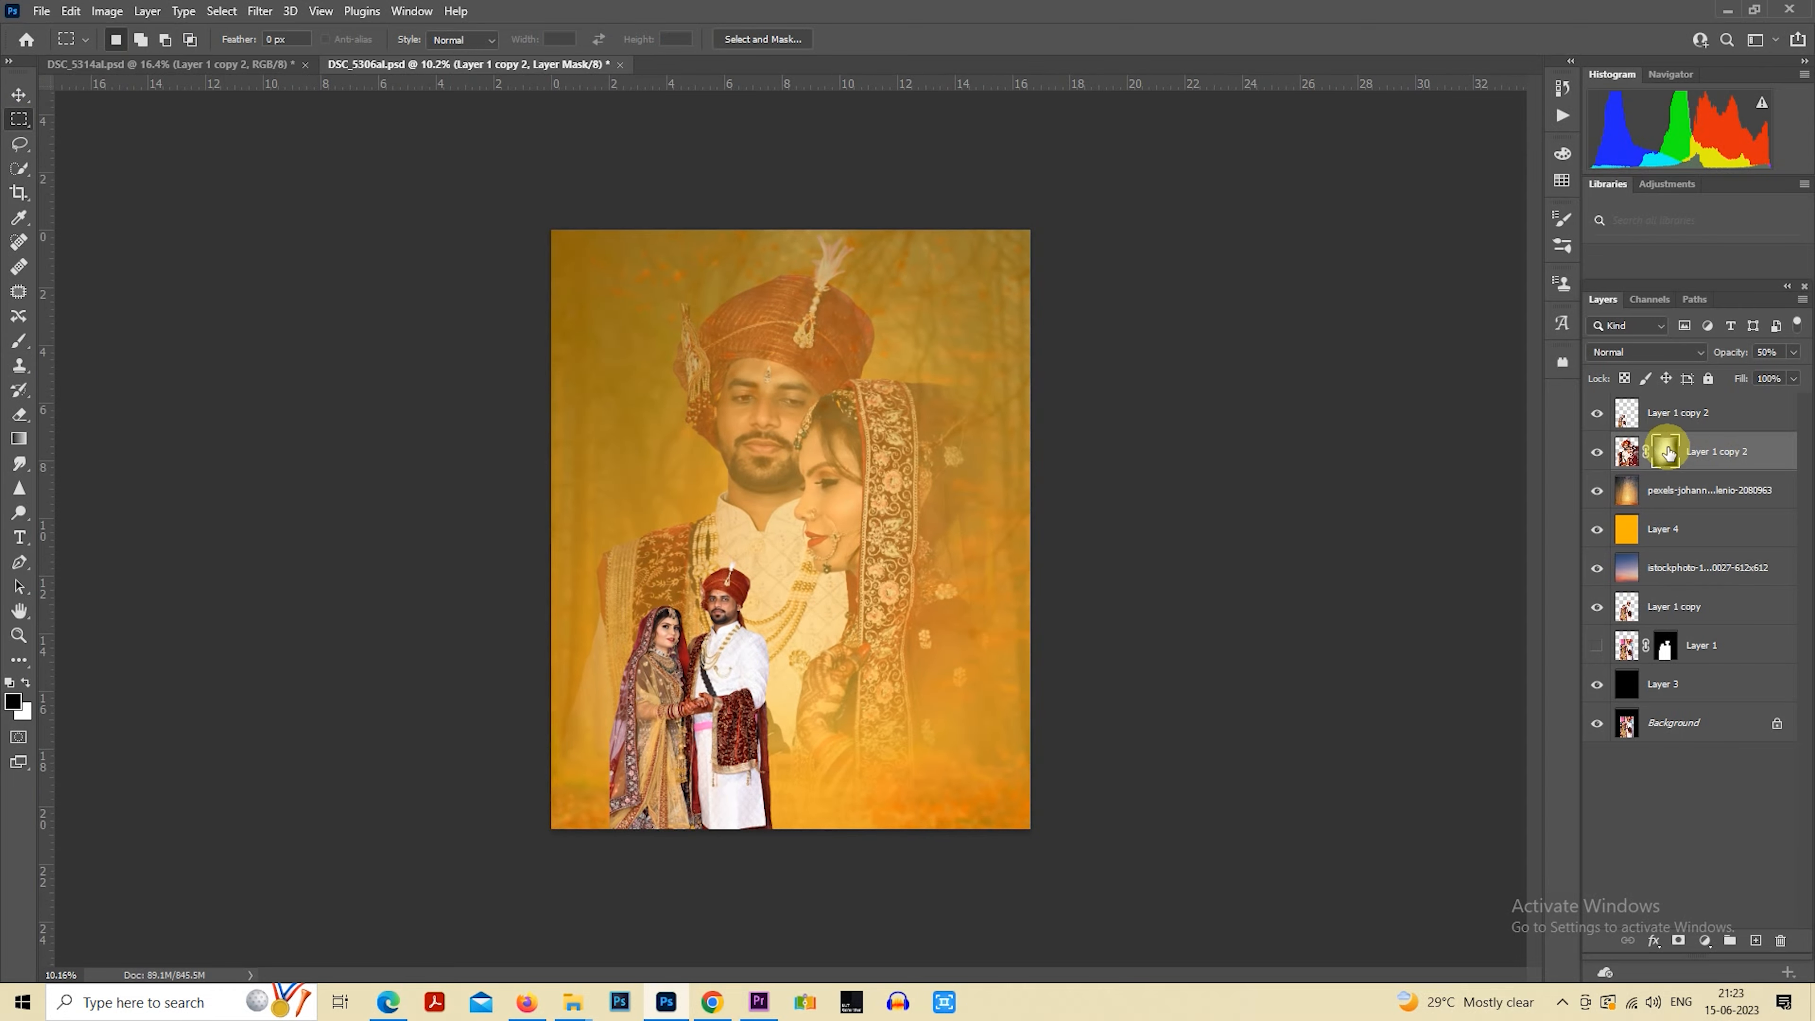
Place the high_quality_lens_flares image from the aaedit folder above the big couple's layer
mouse_move(570, 1008)
click(658, 929)
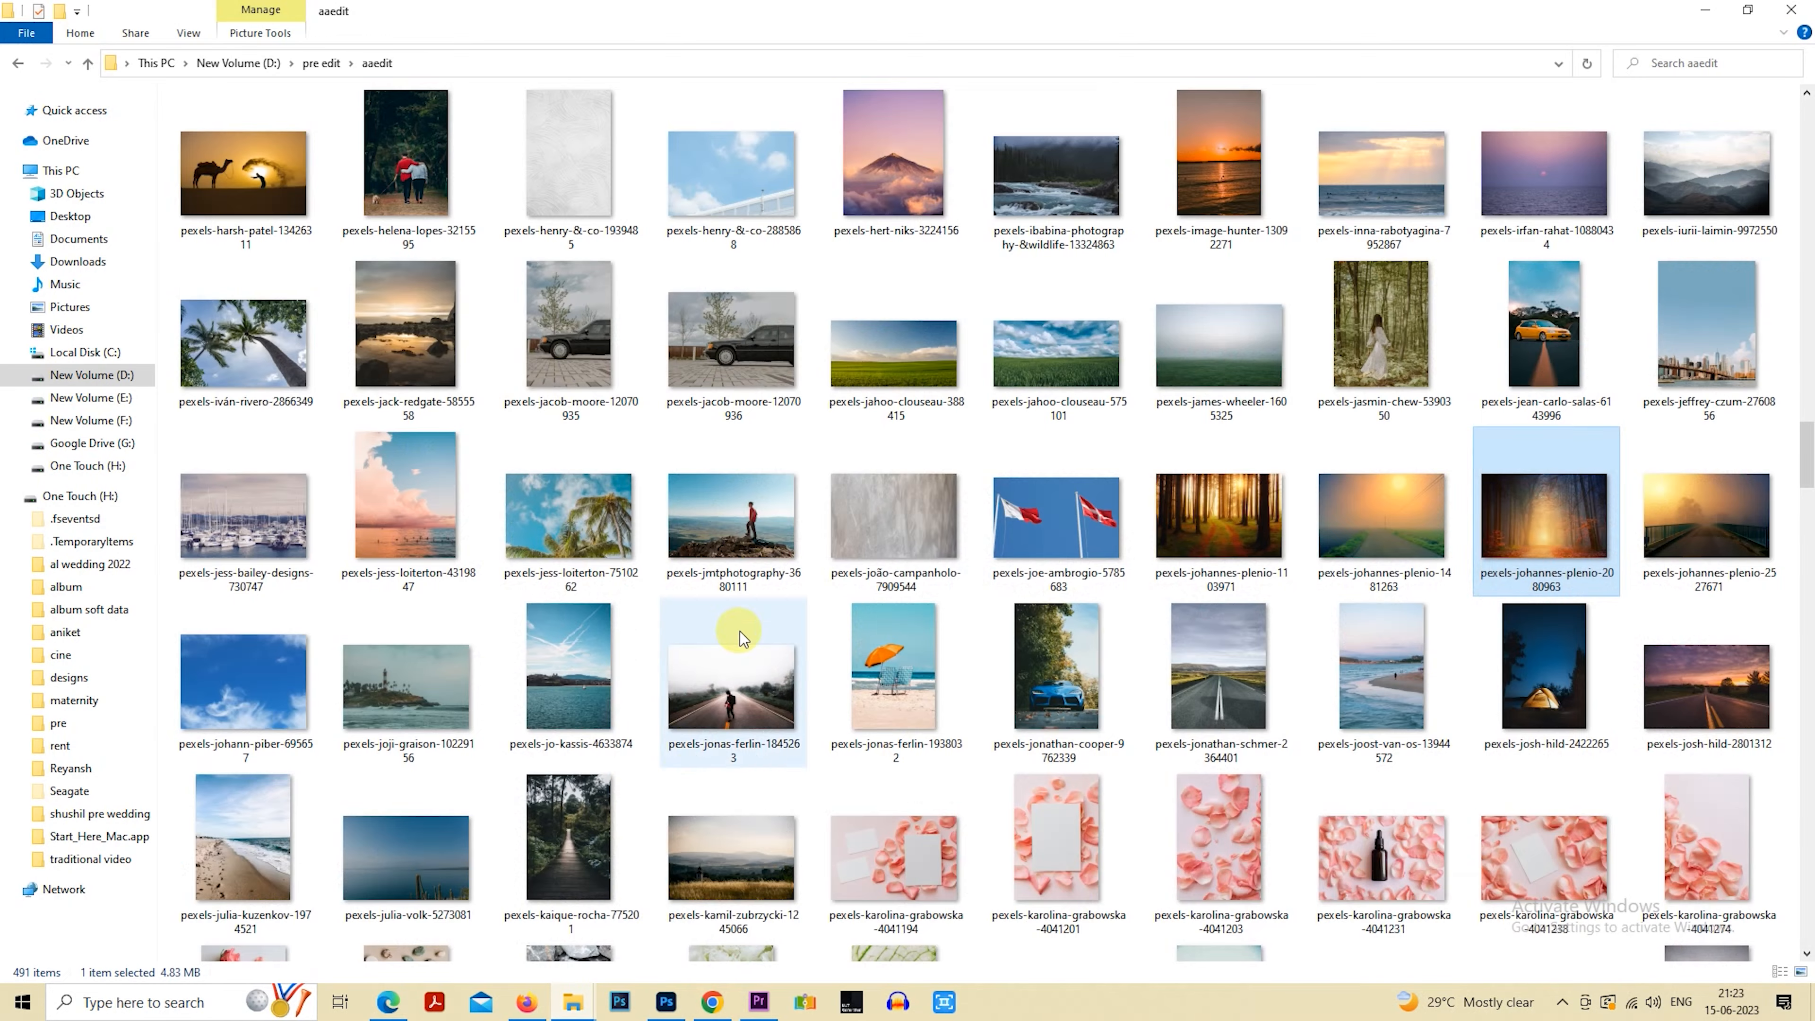
scroll(740, 631, up, 15)
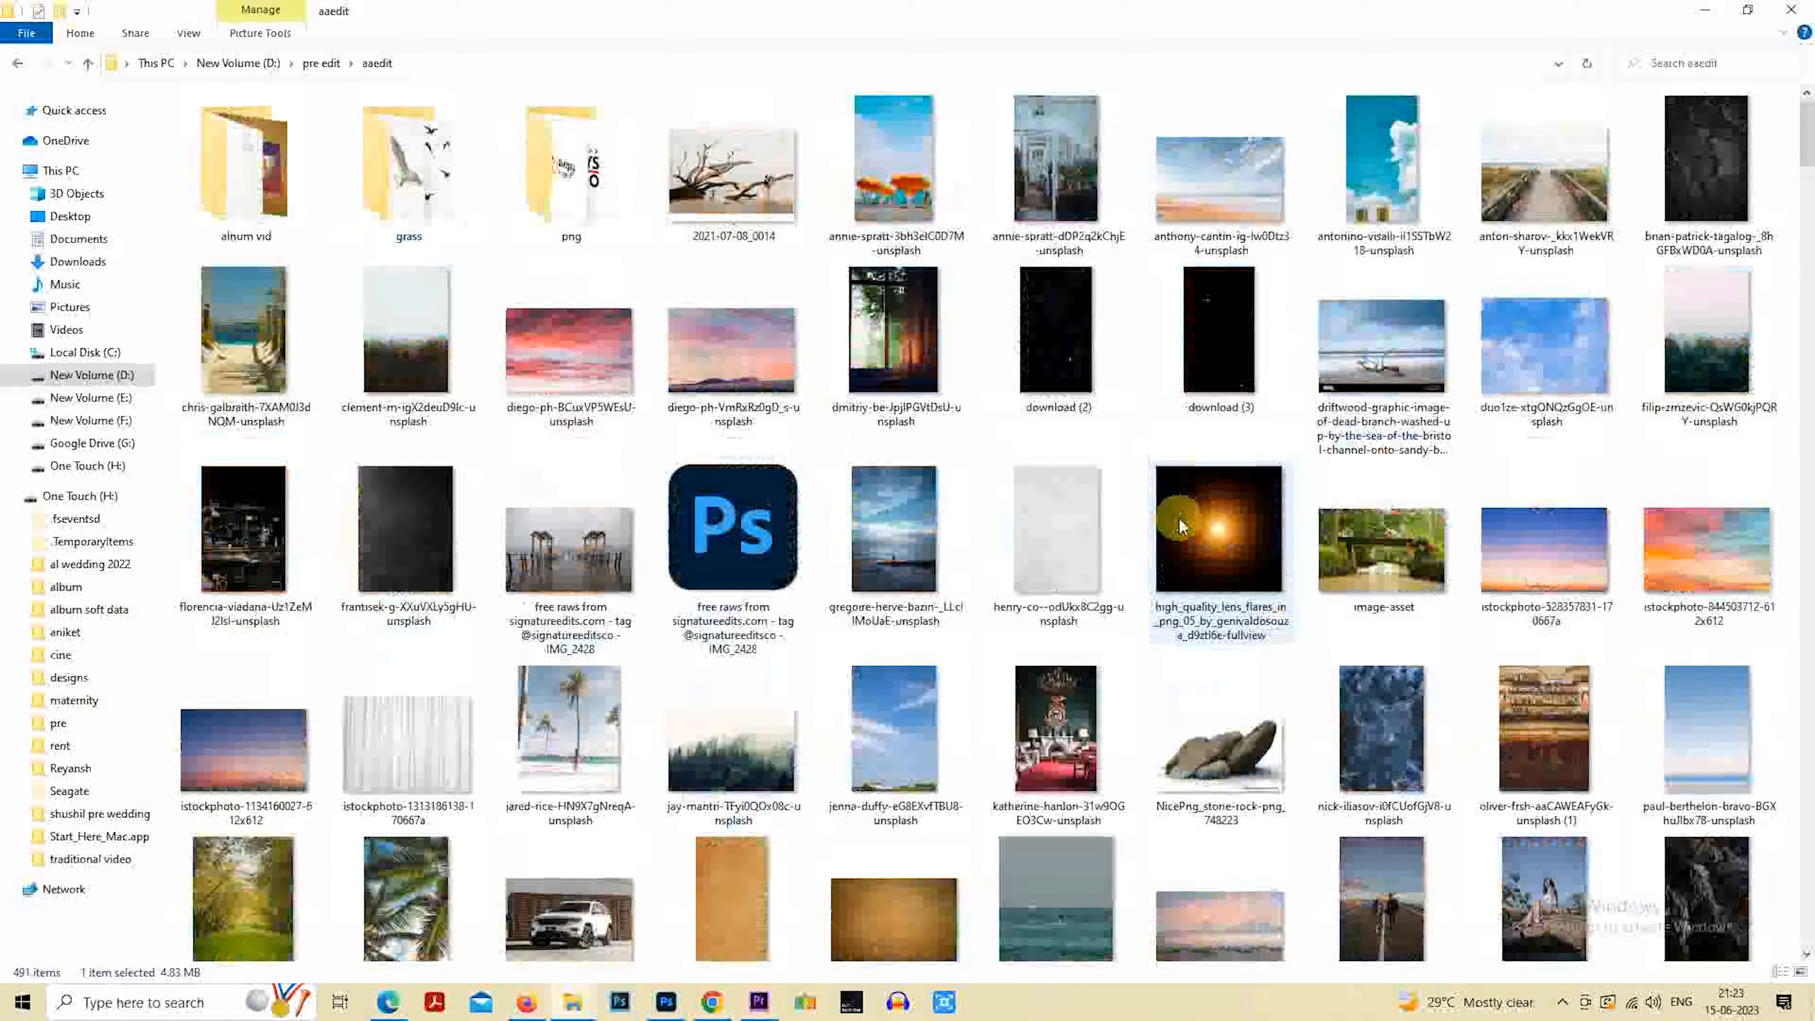
drag(1179, 516, 720, 730)
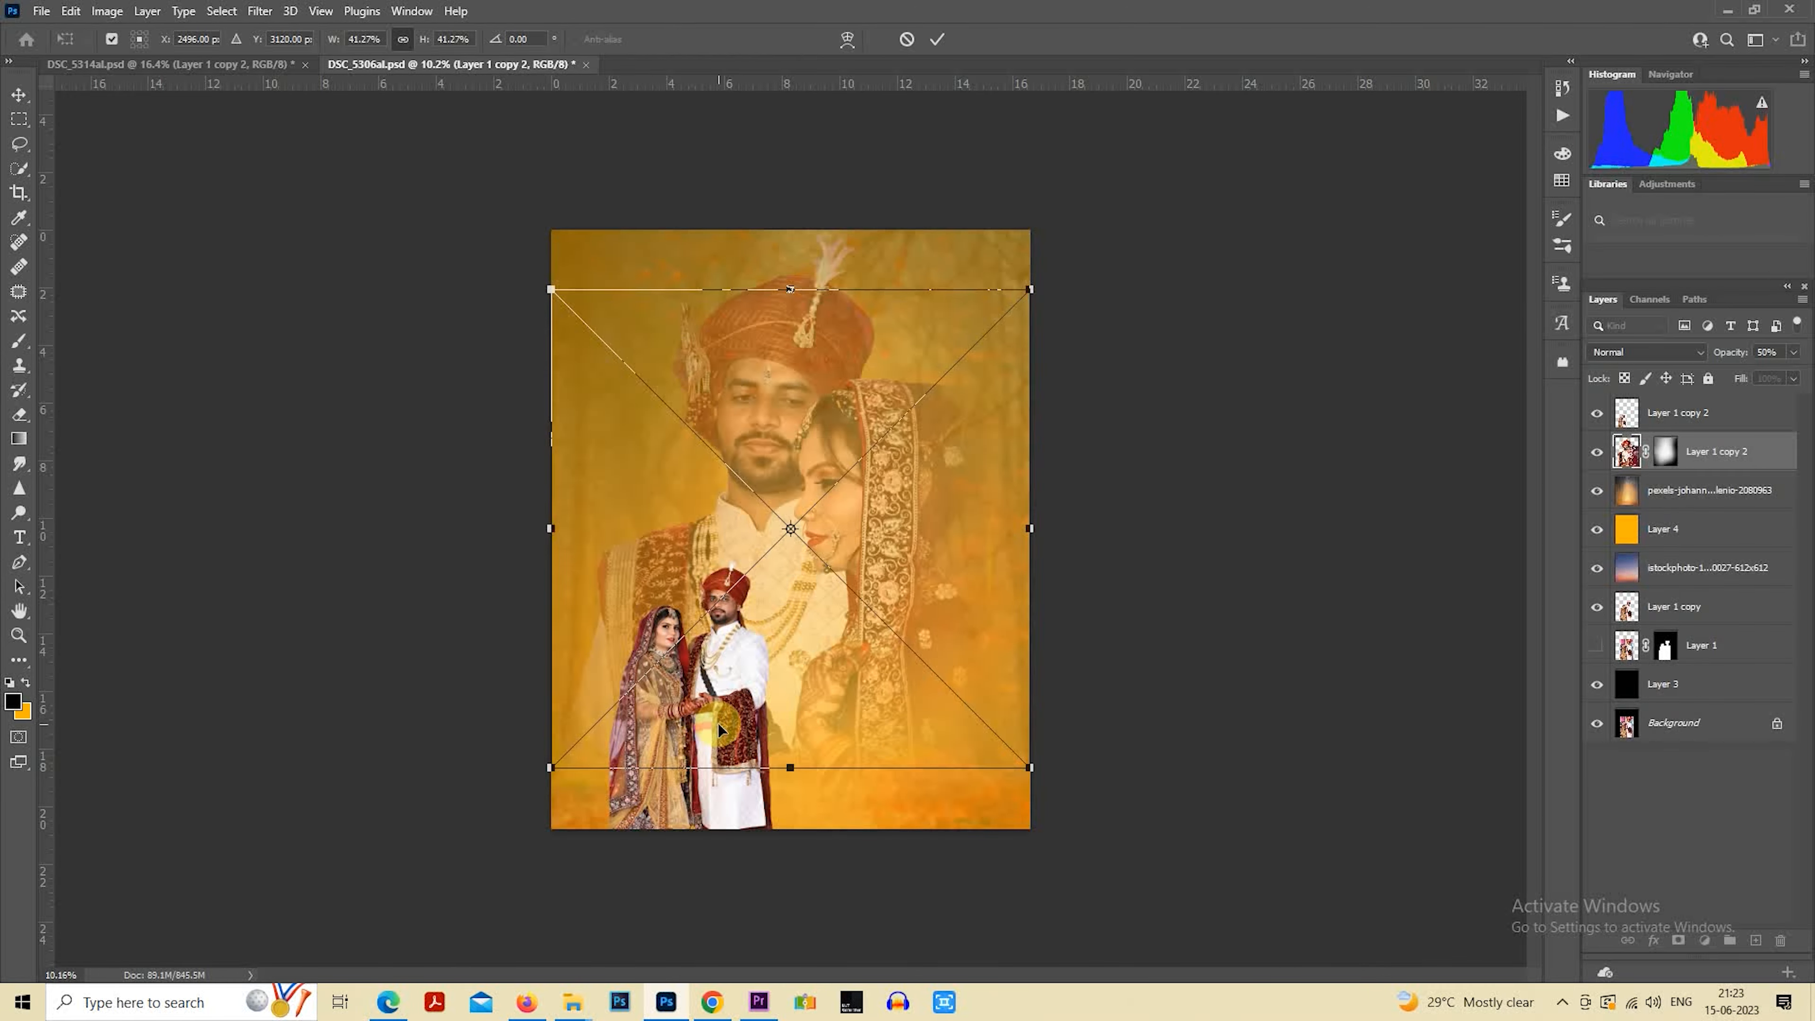
key(Return)
Rasterize the lens flare layer and set its blend mode to Screen
right_click(1673, 451)
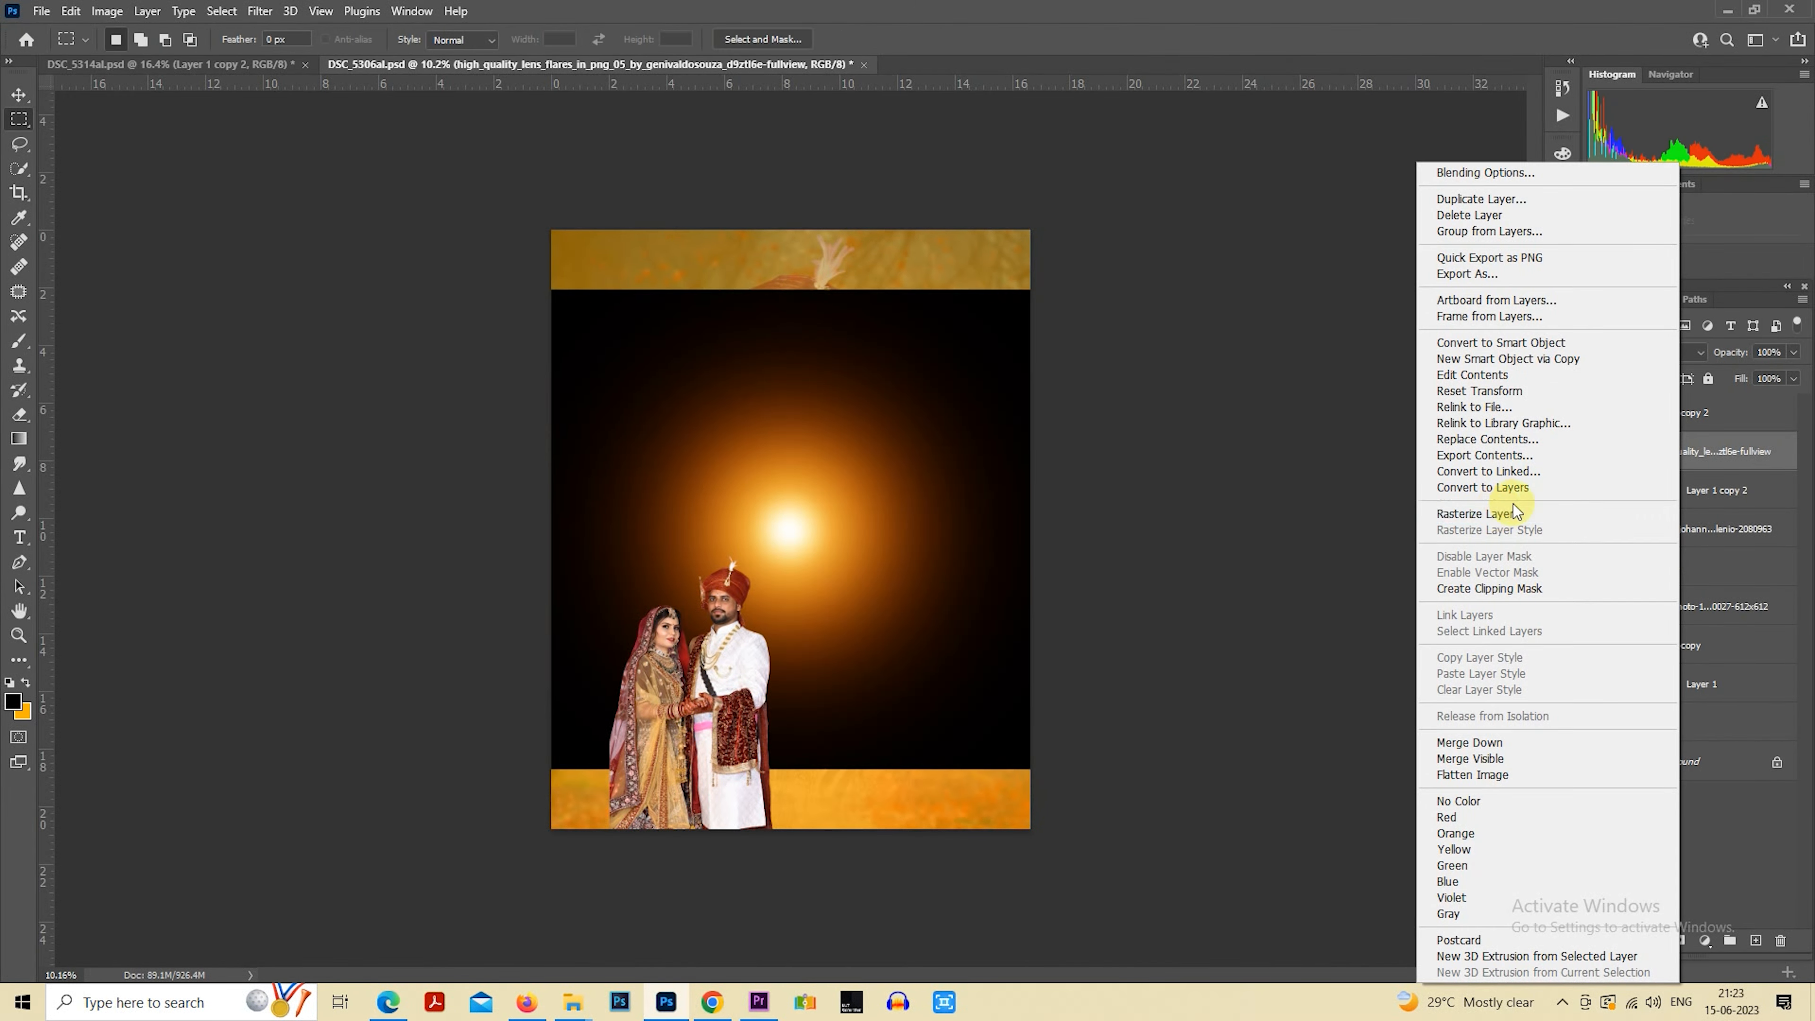
click(1516, 510)
click(1644, 351)
click(1619, 503)
Stretch the lens flare to about 128% width and 145% height with Free Transform, and center its glow behind the small couple
right_click(844, 481)
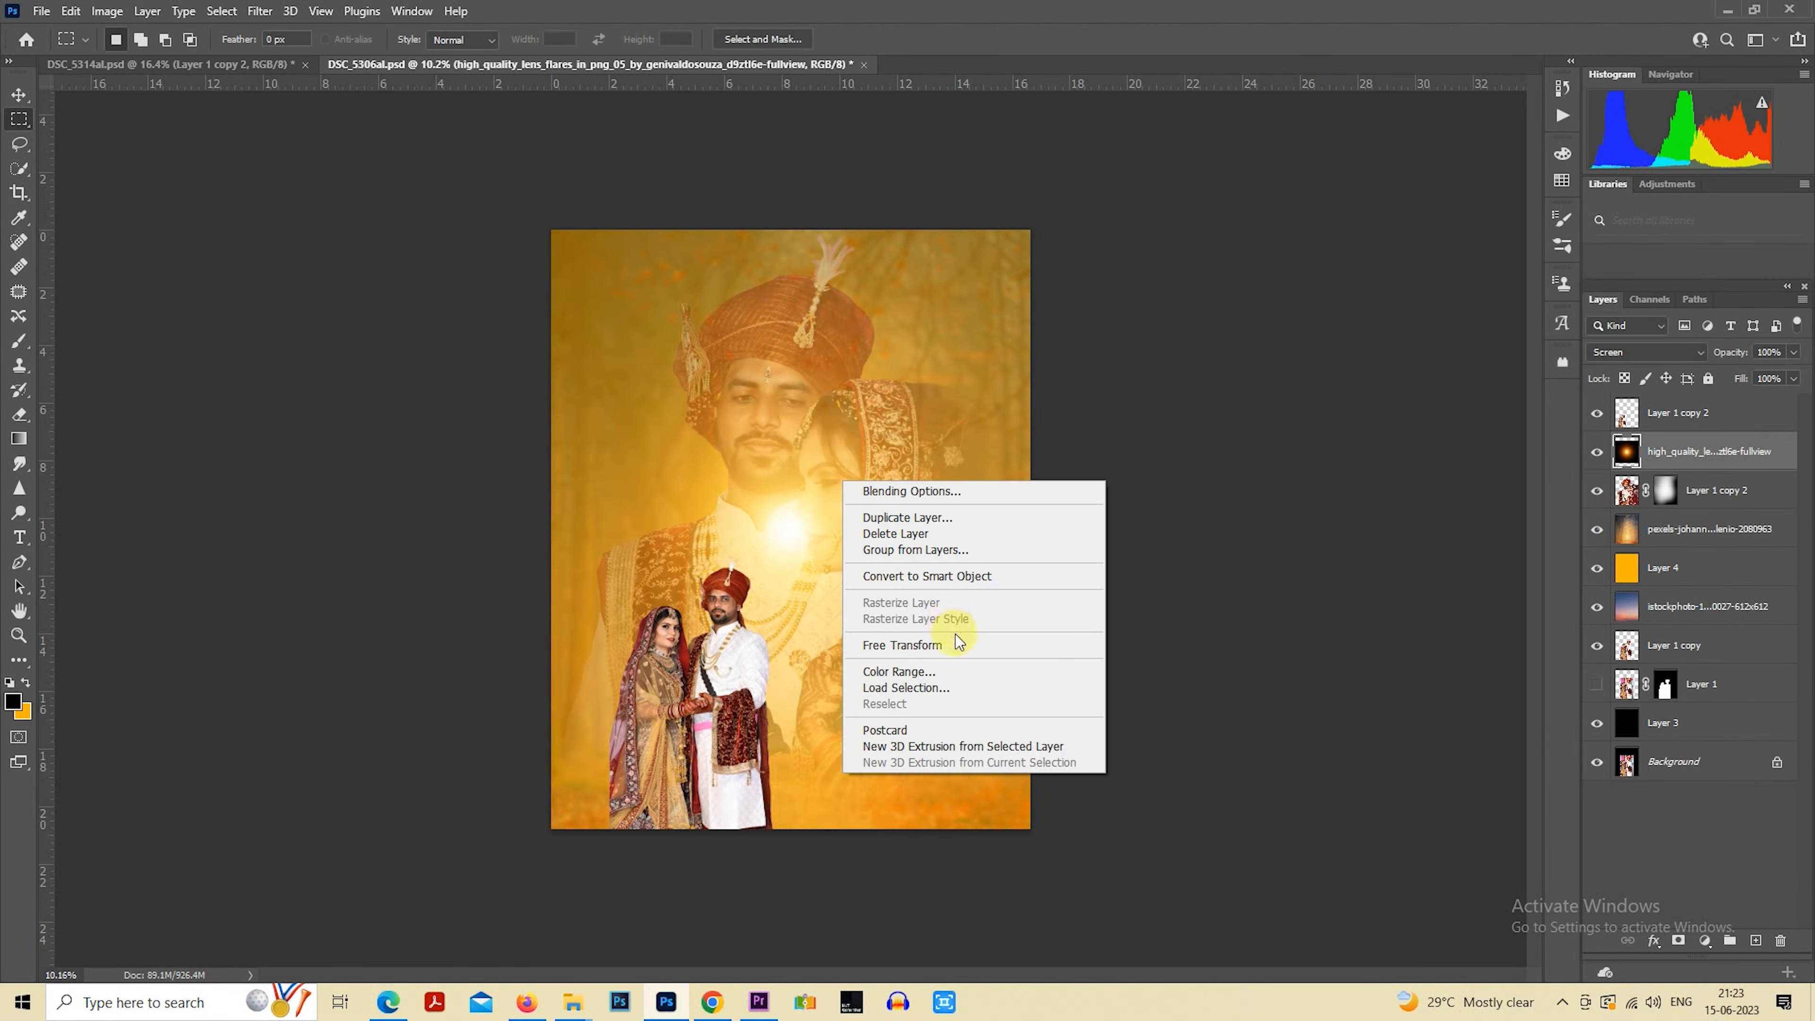
click(958, 643)
drag(867, 531, 768, 752)
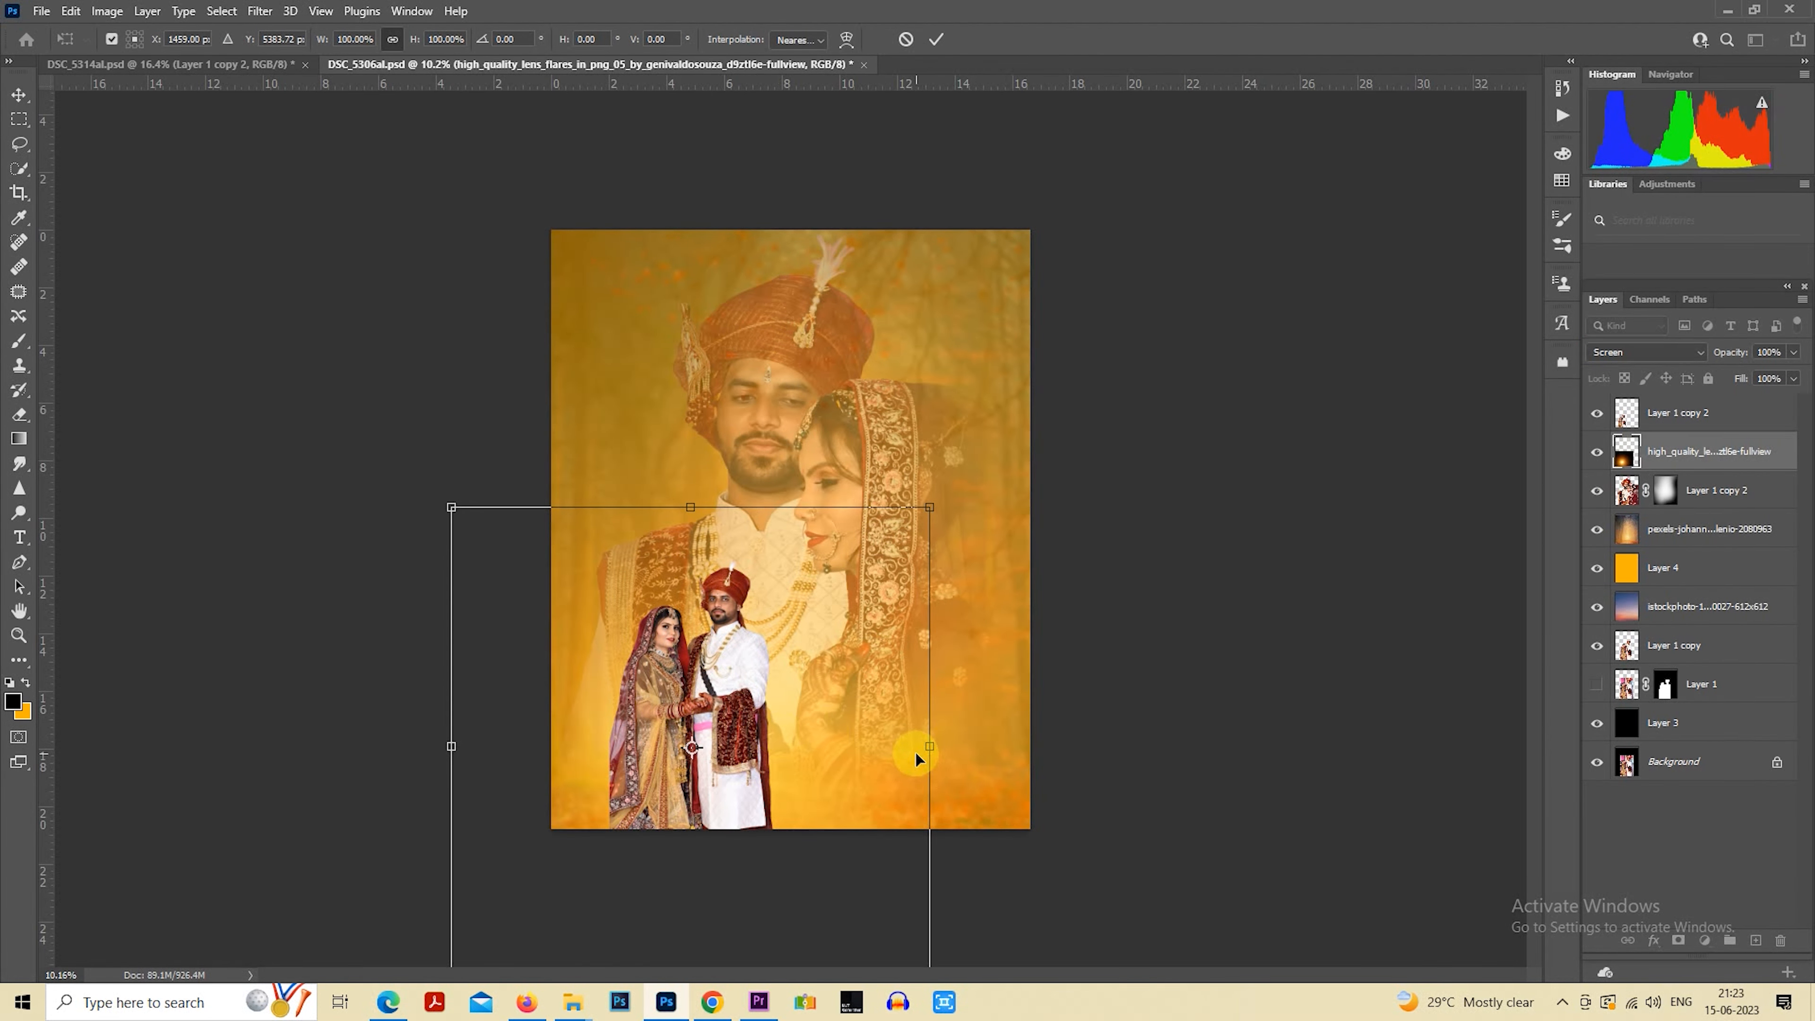
drag(916, 759, 1010, 758)
drag(831, 697, 834, 657)
drag(1013, 711, 1052, 713)
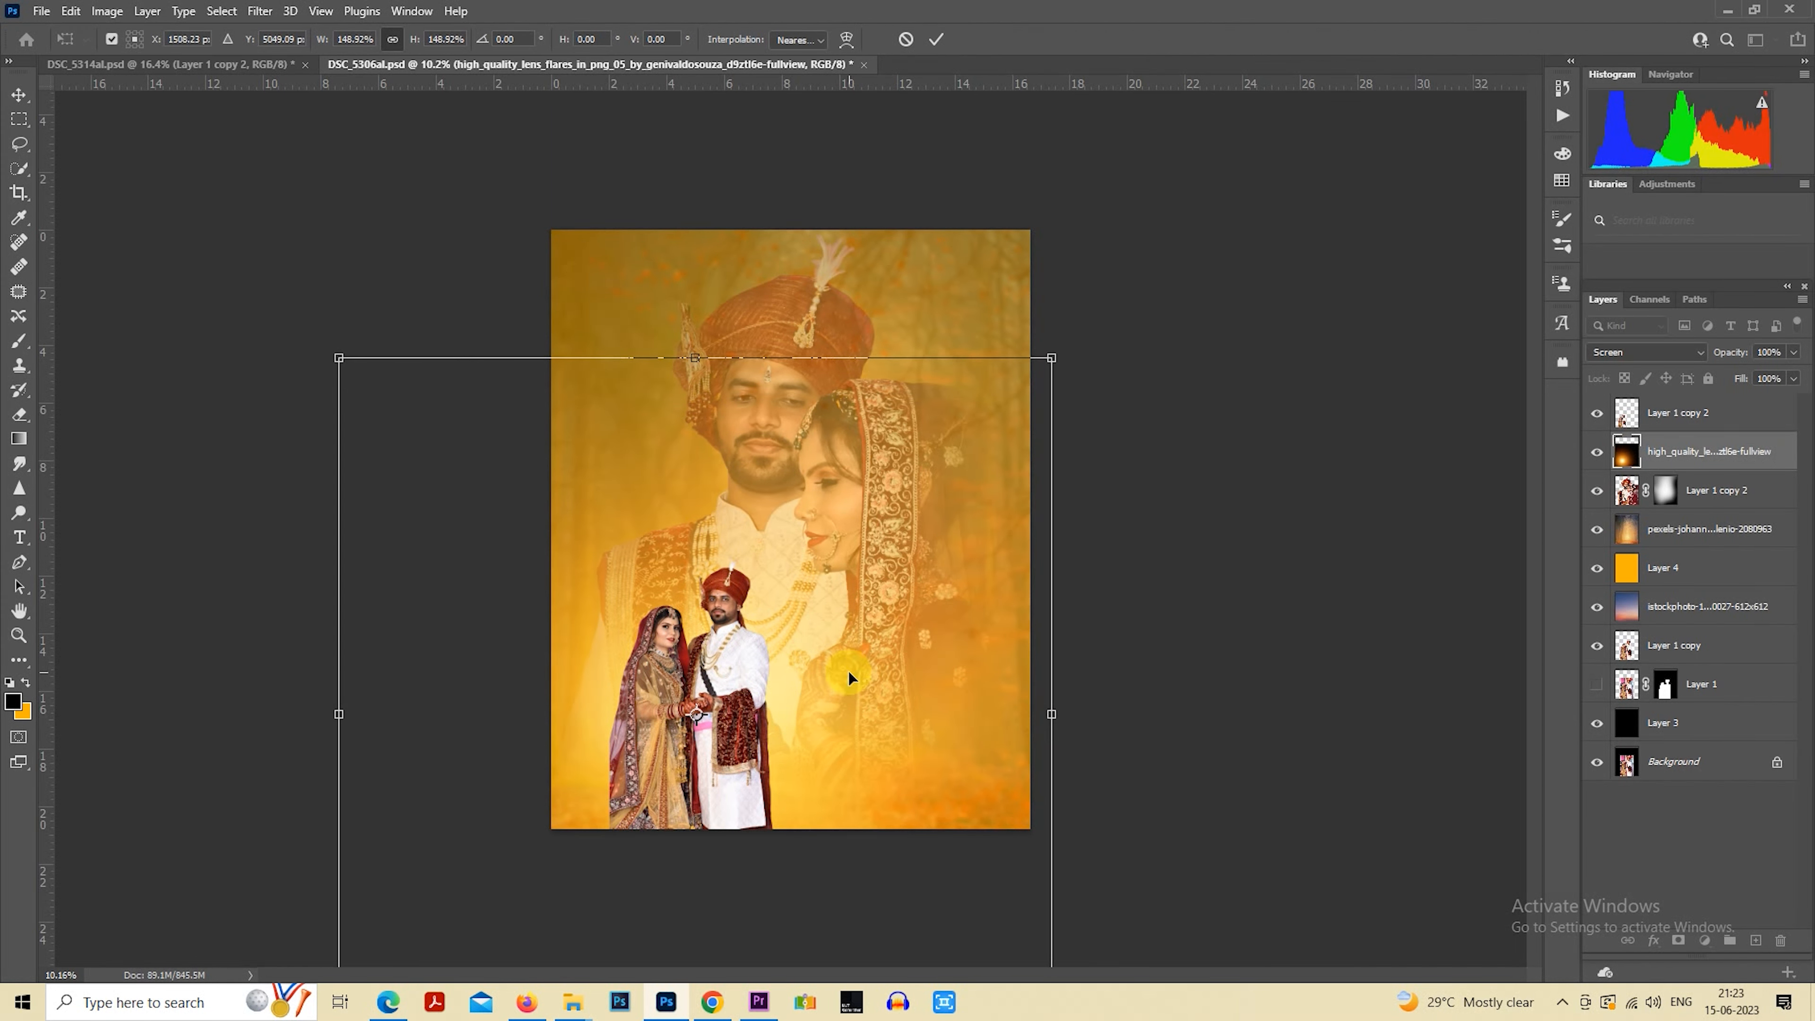
drag(849, 672, 851, 660)
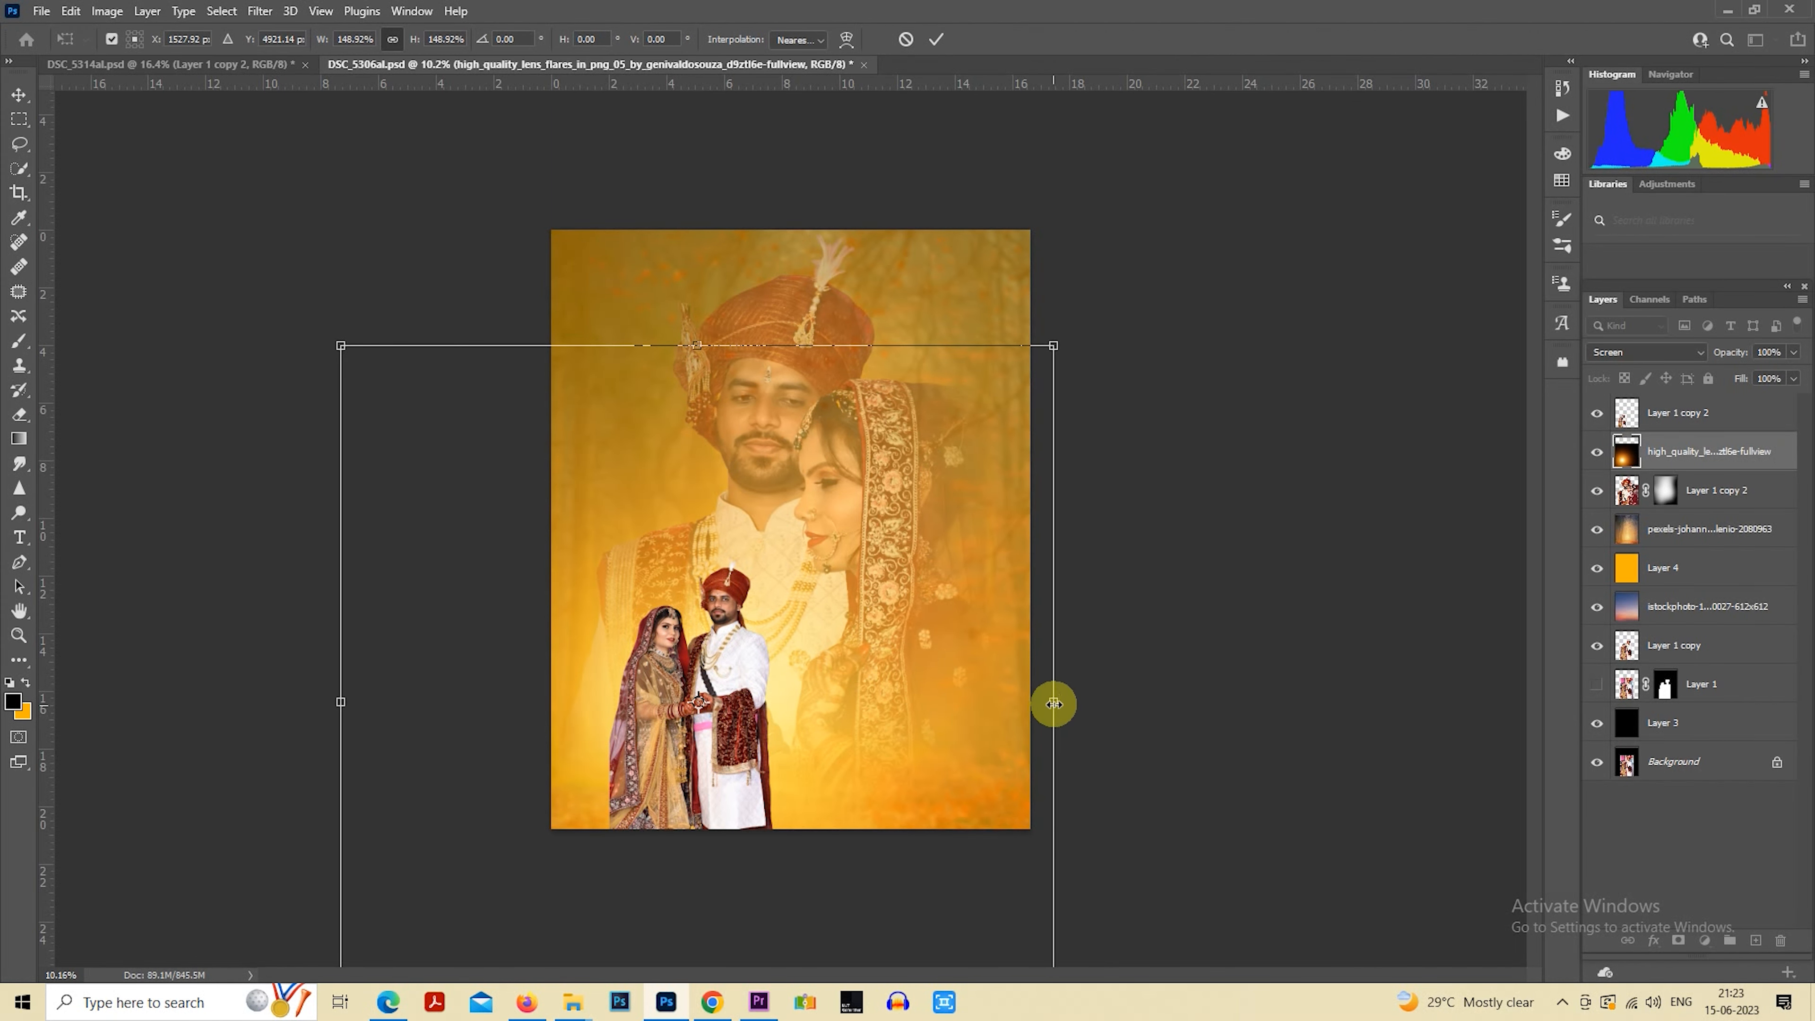
drag(1054, 704, 1004, 701)
drag(697, 255, 691, 350)
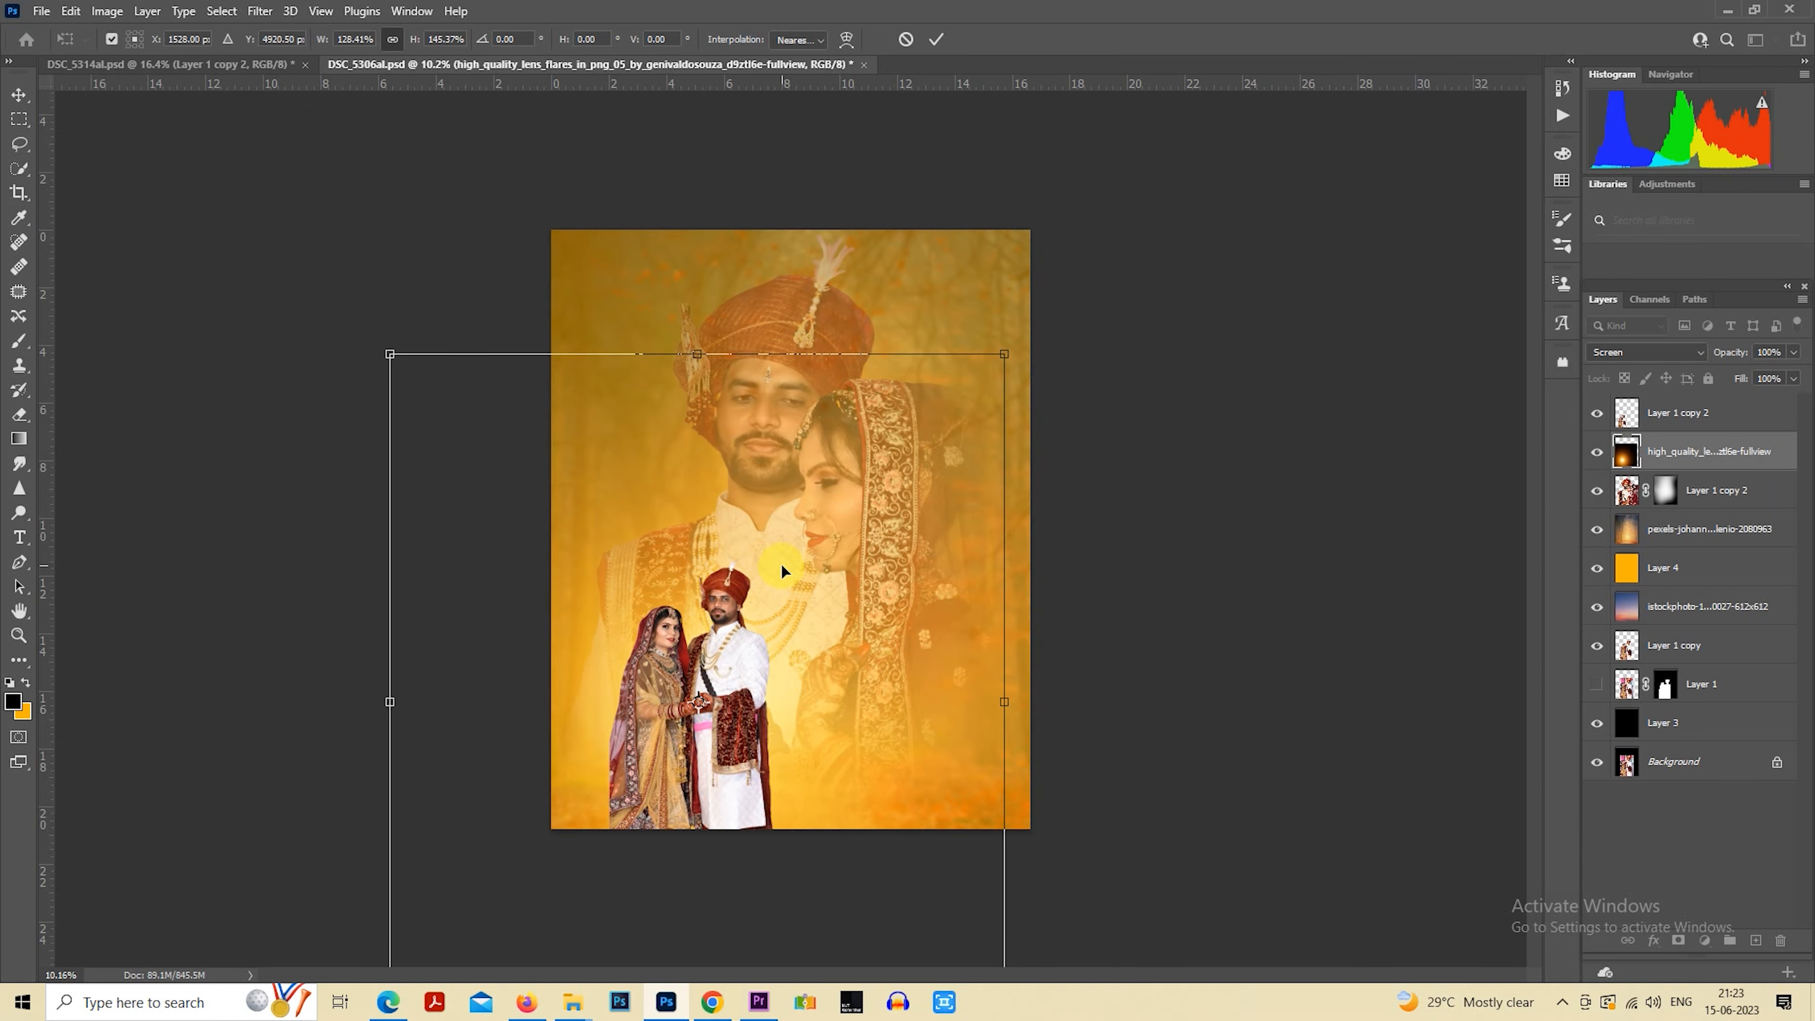
key(Return)
scroll(767, 585, down, 1)
scroll(829, 565, up, 2)
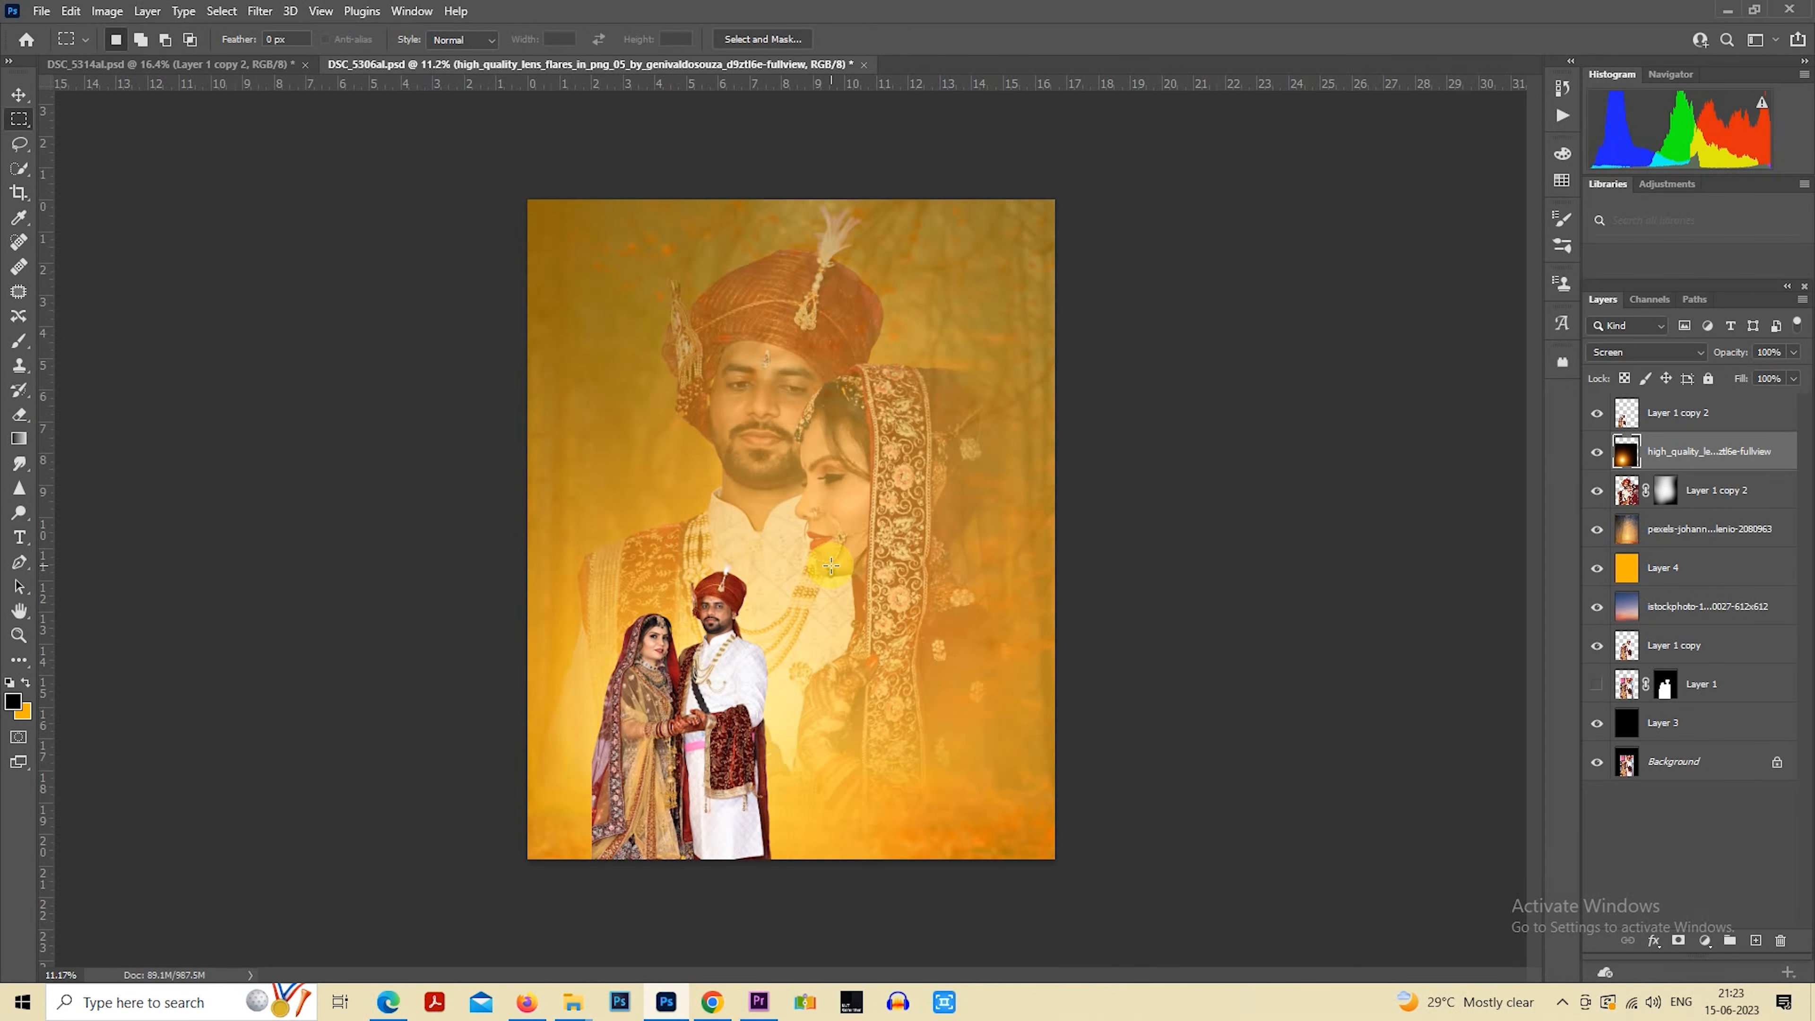
scroll(937, 636, down, 1)
scroll(855, 593, up, 1)
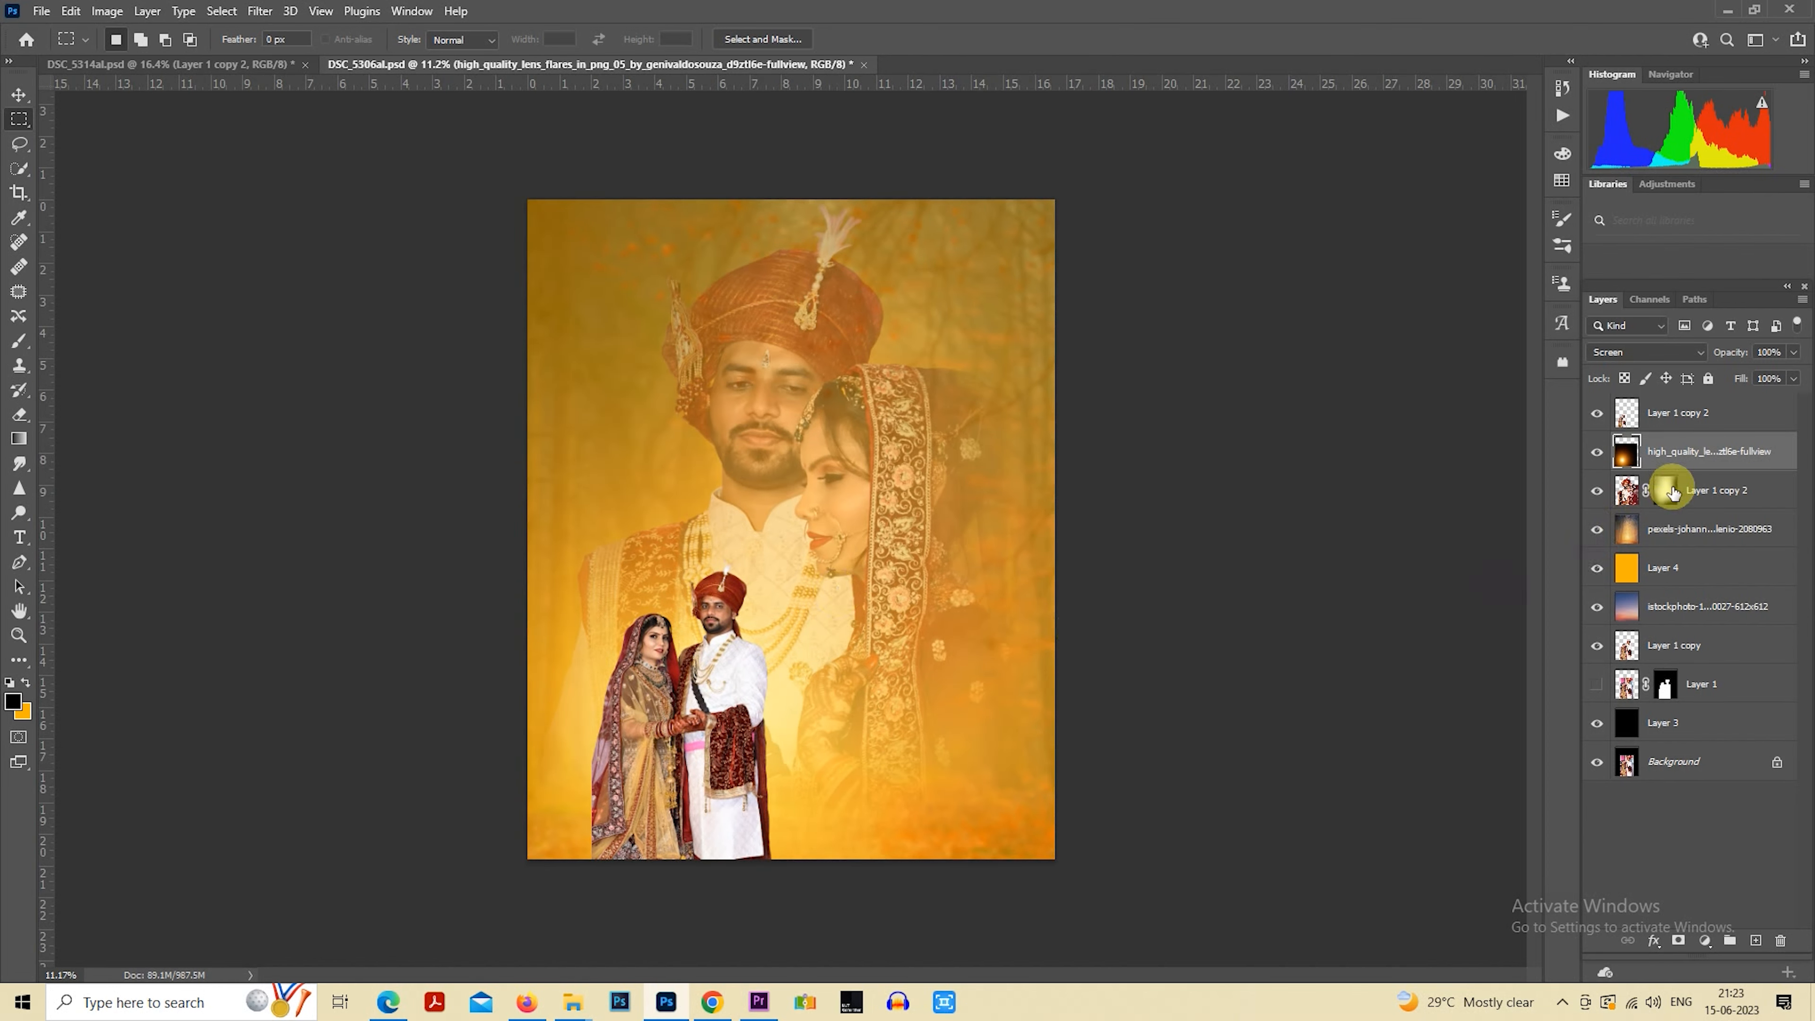
Fine-tune the opacity of the big couple's masked layer
click(1707, 498)
drag(1737, 352, 1729, 354)
Add a layer directly beneath the orange Layer 4, fill it with the background color, and turn it white using Hue/Saturation with maximum lightness
click(1700, 576)
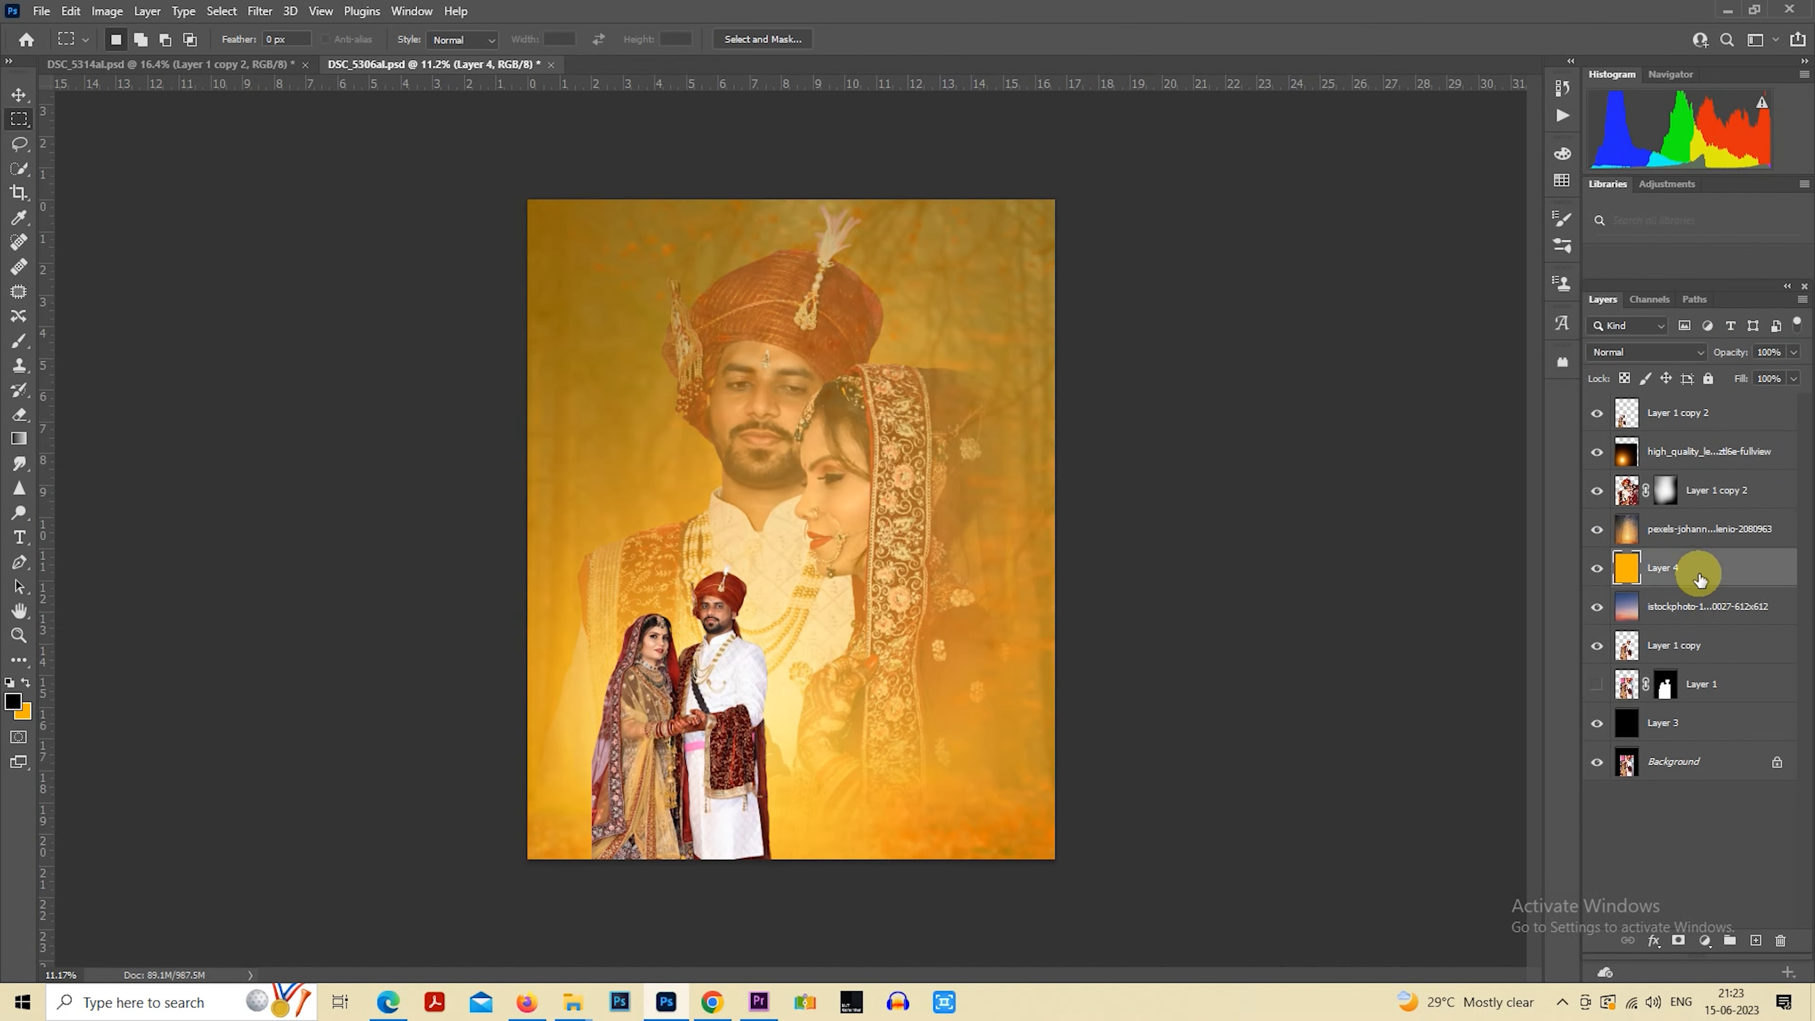
click(1721, 607)
click(1751, 937)
key(ctrl+BackSpace)
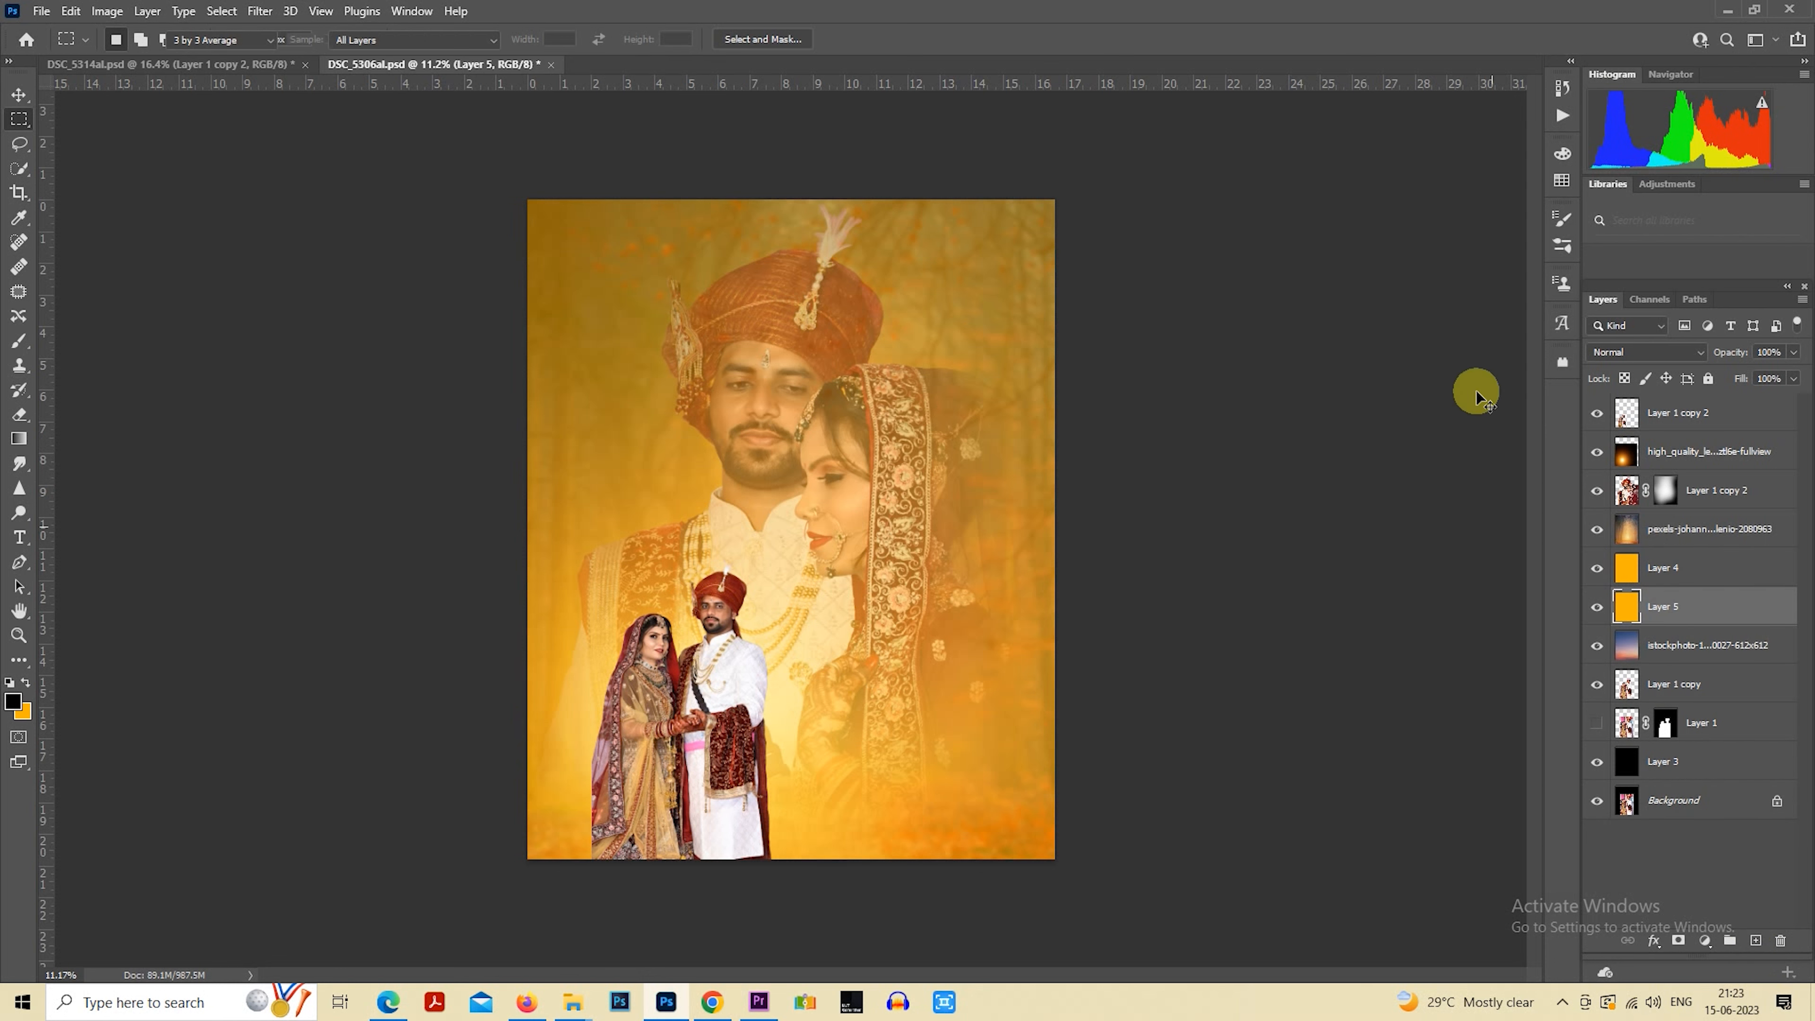
key(ctrl+u)
drag(1532, 429, 1801, 386)
click(1744, 239)
key(m)
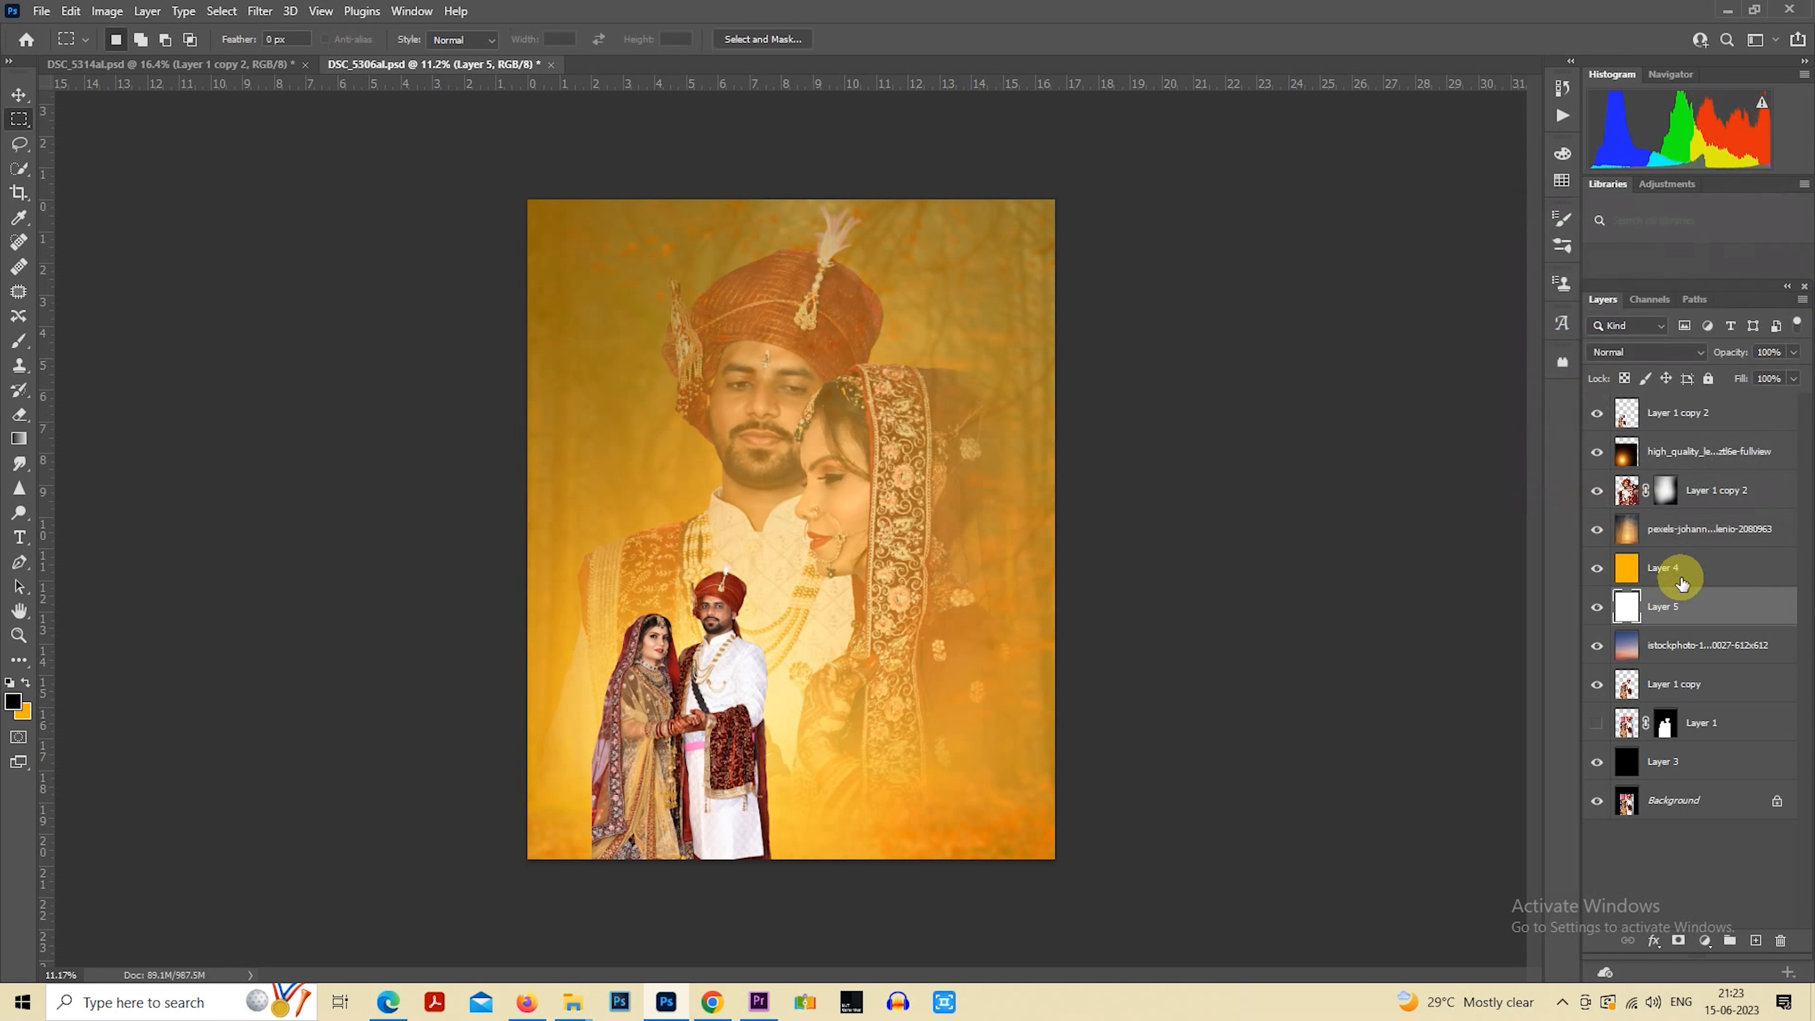
Lower the opacity of the orange Layer 4 to 83%
click(1672, 568)
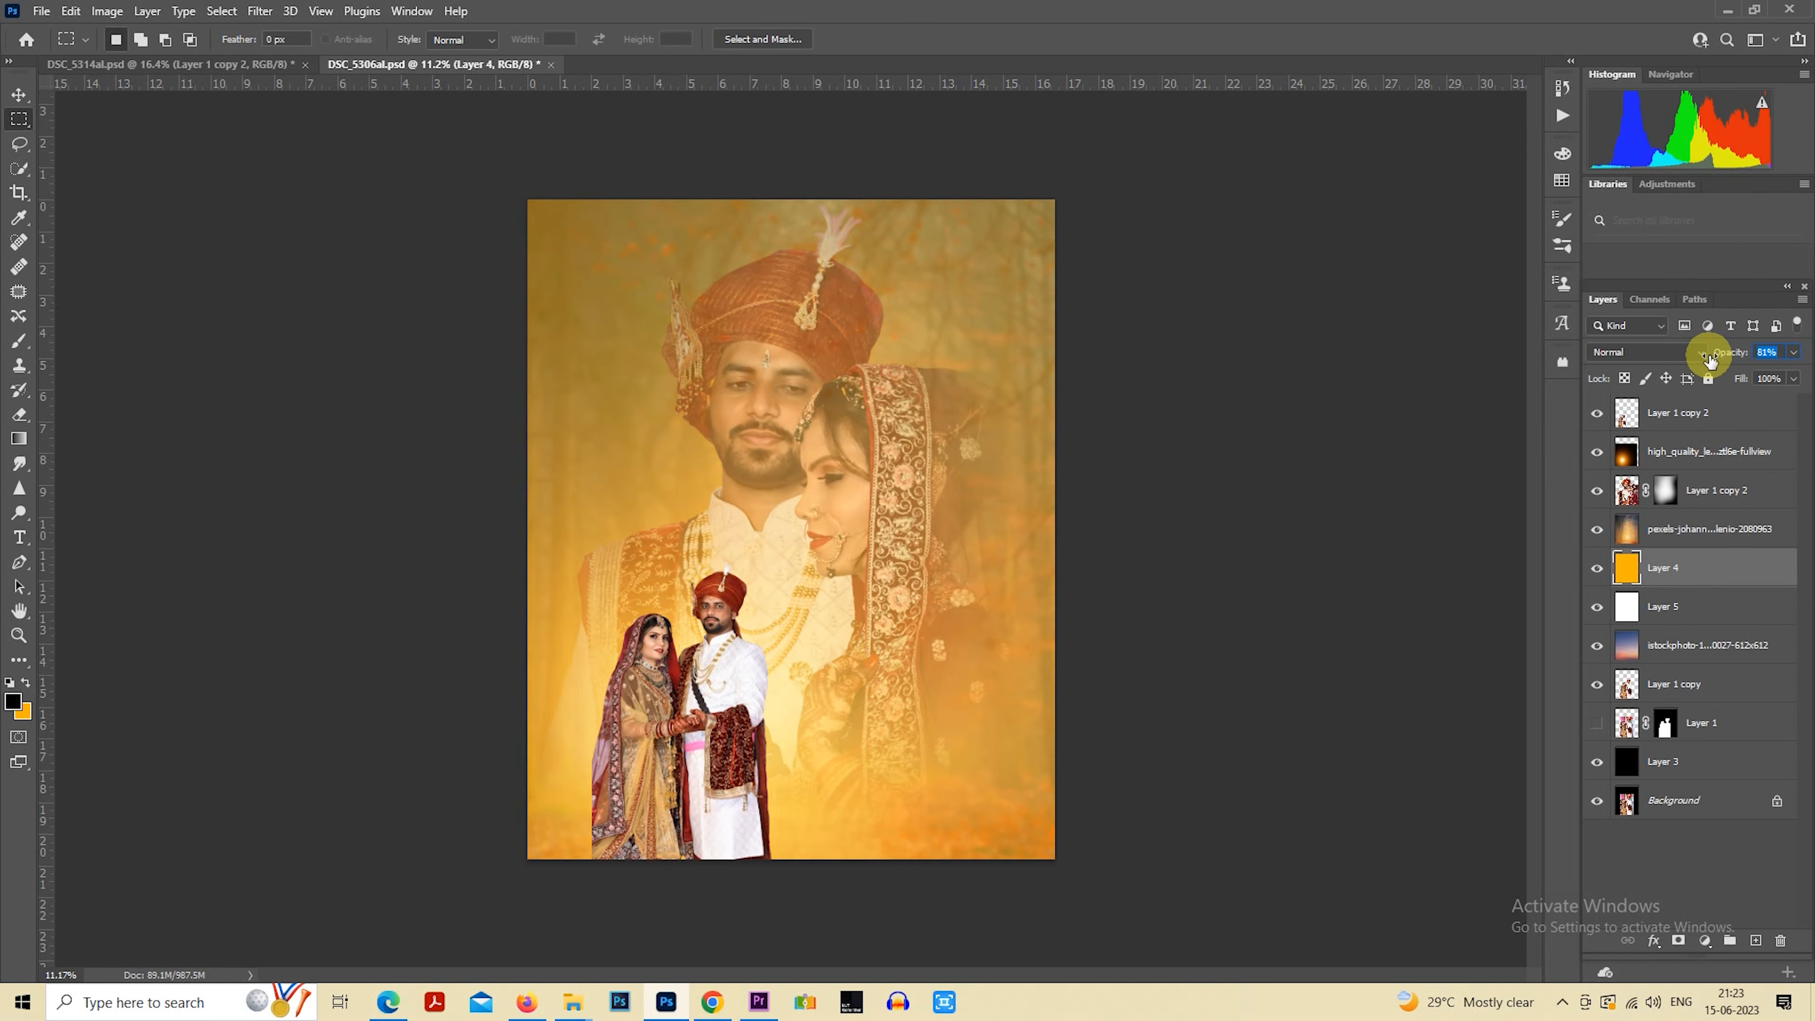
drag(1719, 357, 1760, 355)
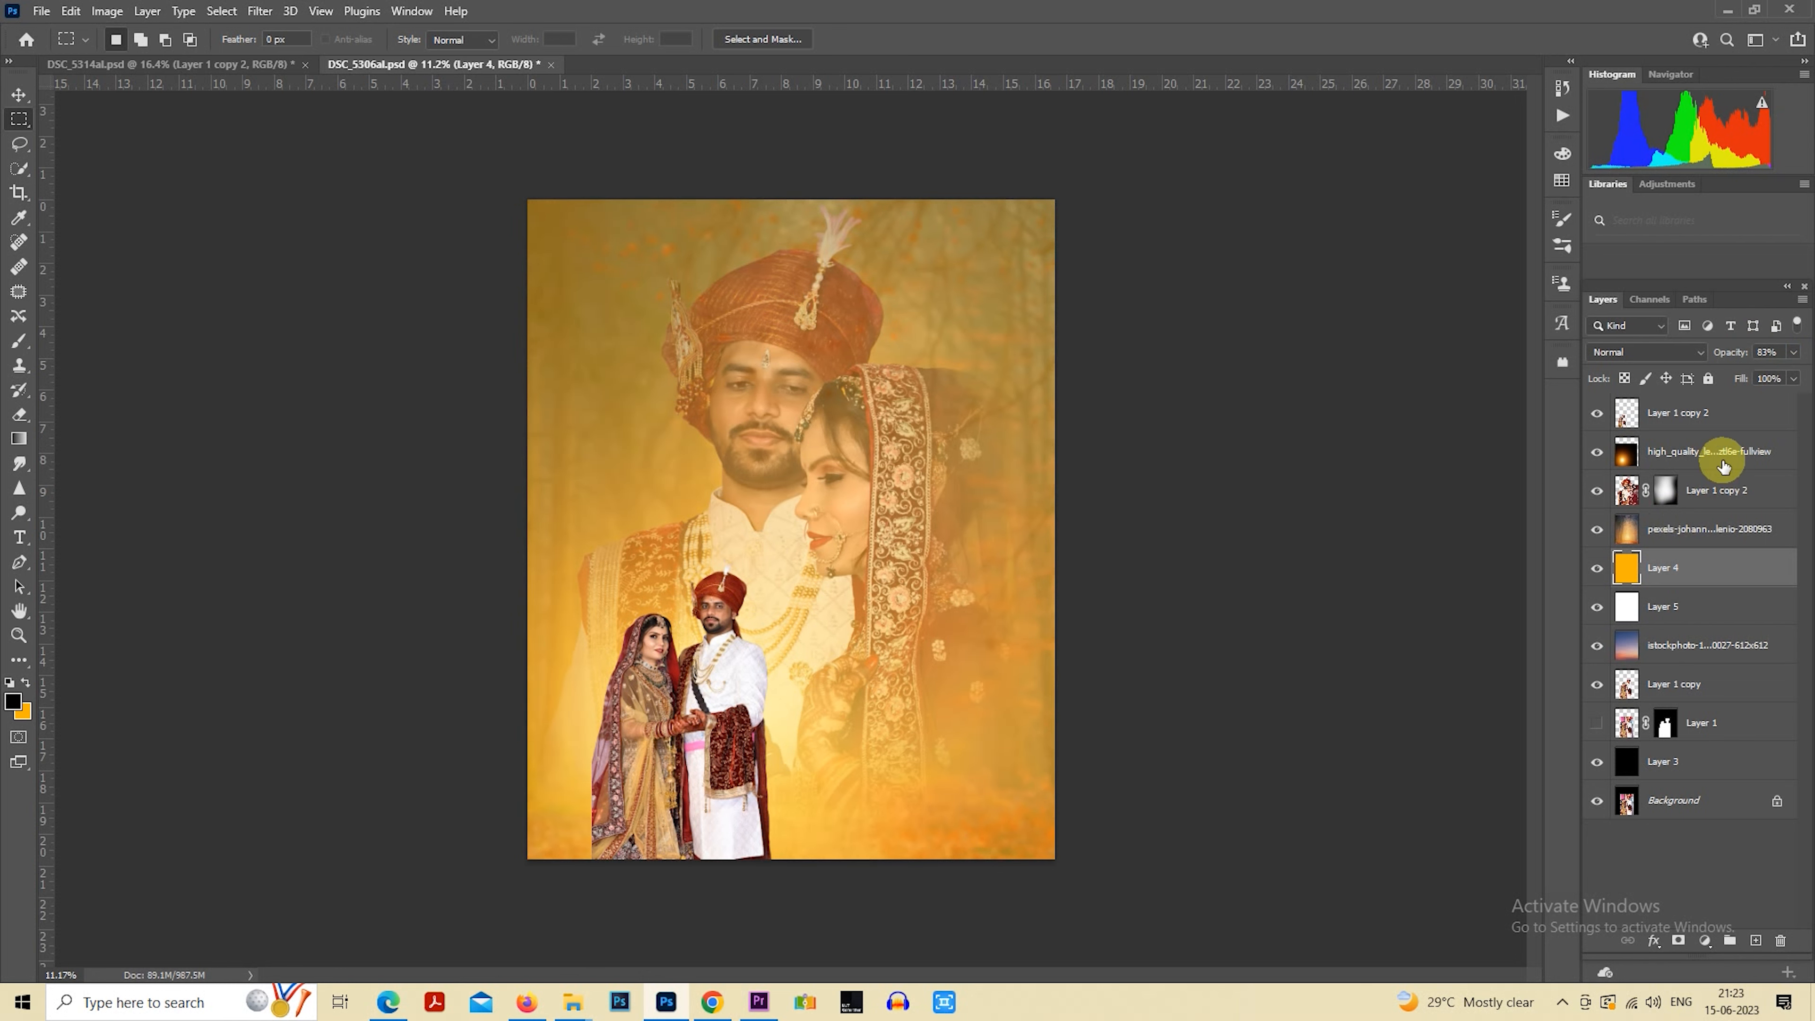
Adjust the small couple's top layer in Camera Raw with Exposure +0.25, Contrast -12, Highlights -35 and Shadows +50, and clear the selection
click(1702, 429)
scroll(952, 600, down, 1)
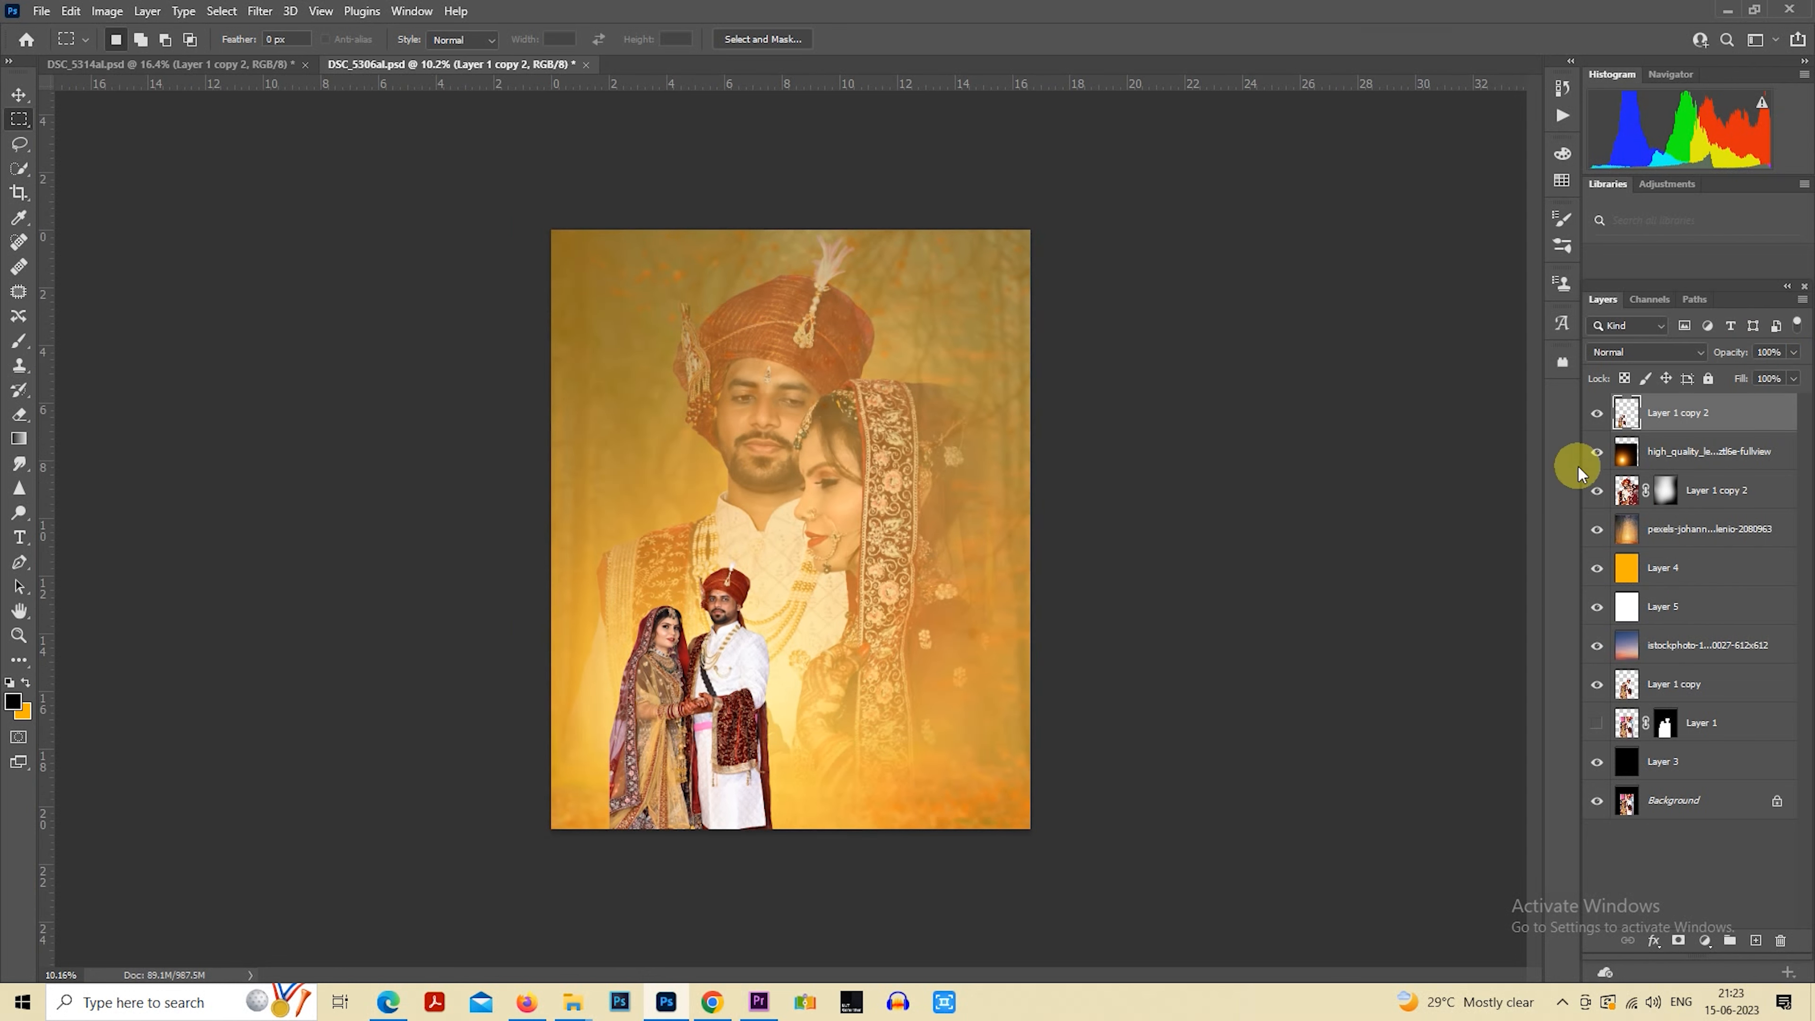
ctrl+click(1628, 422)
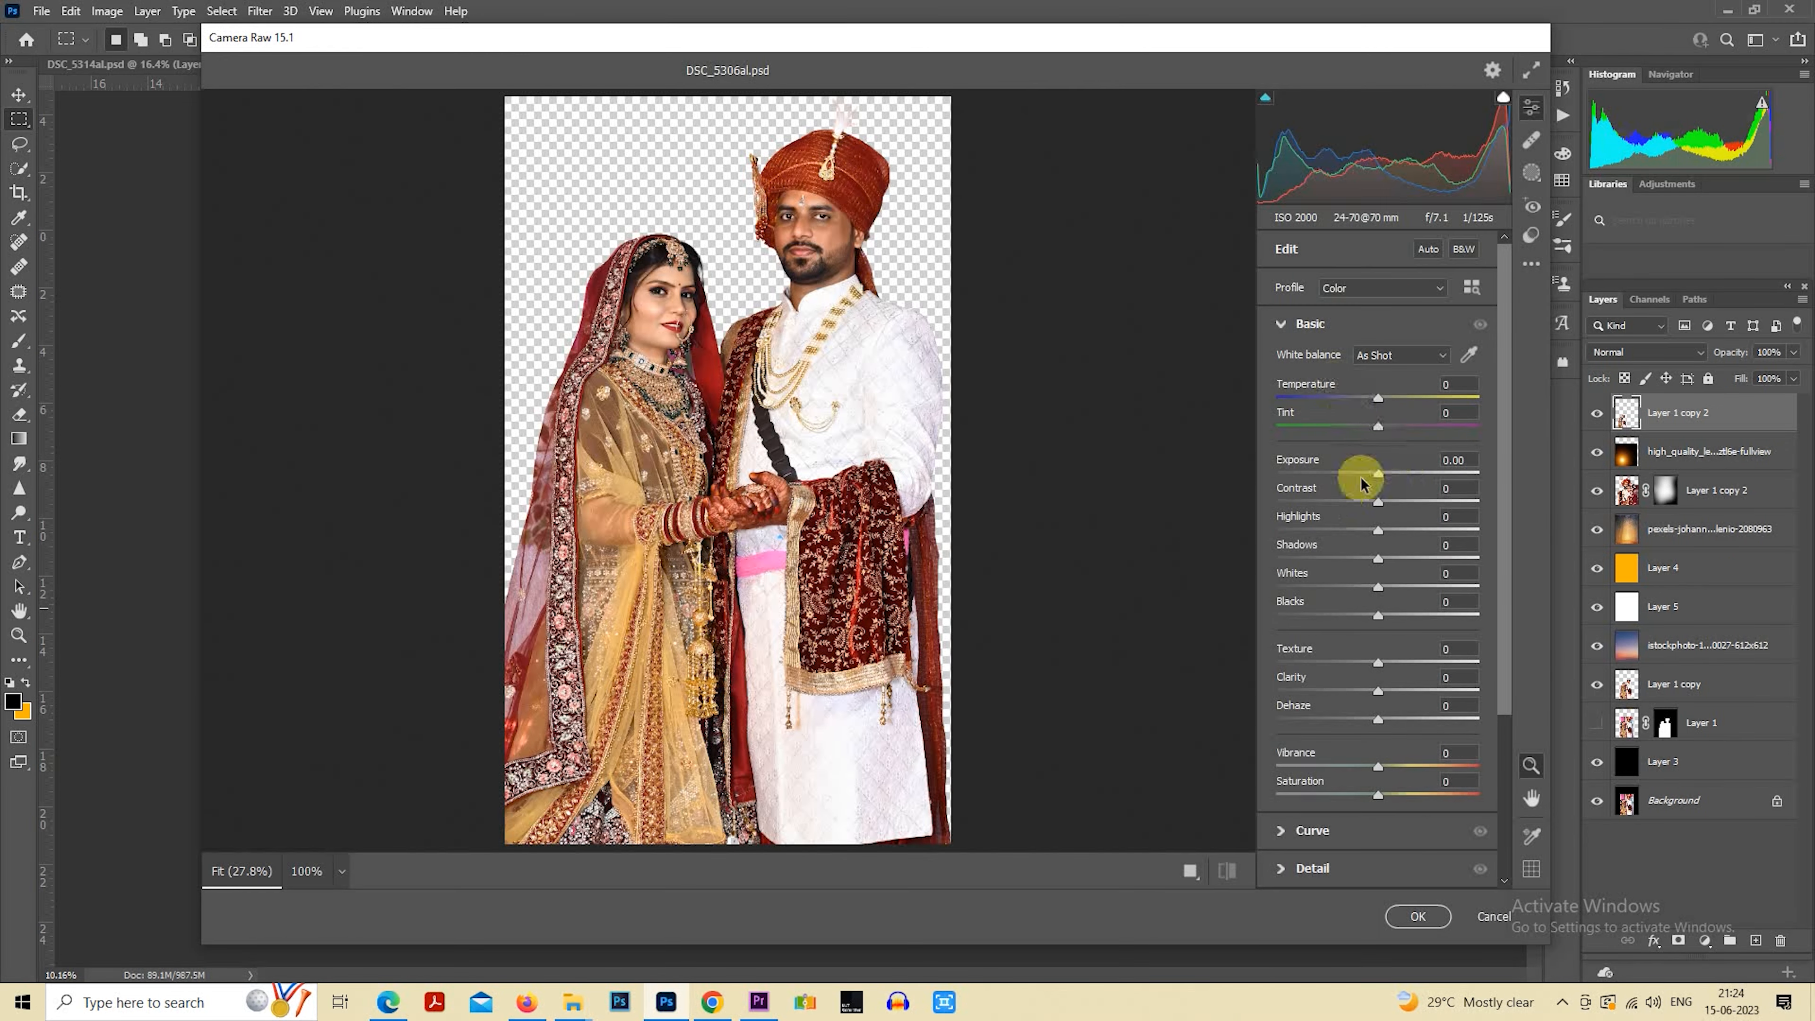
drag(1378, 530, 1384, 473)
click(1427, 556)
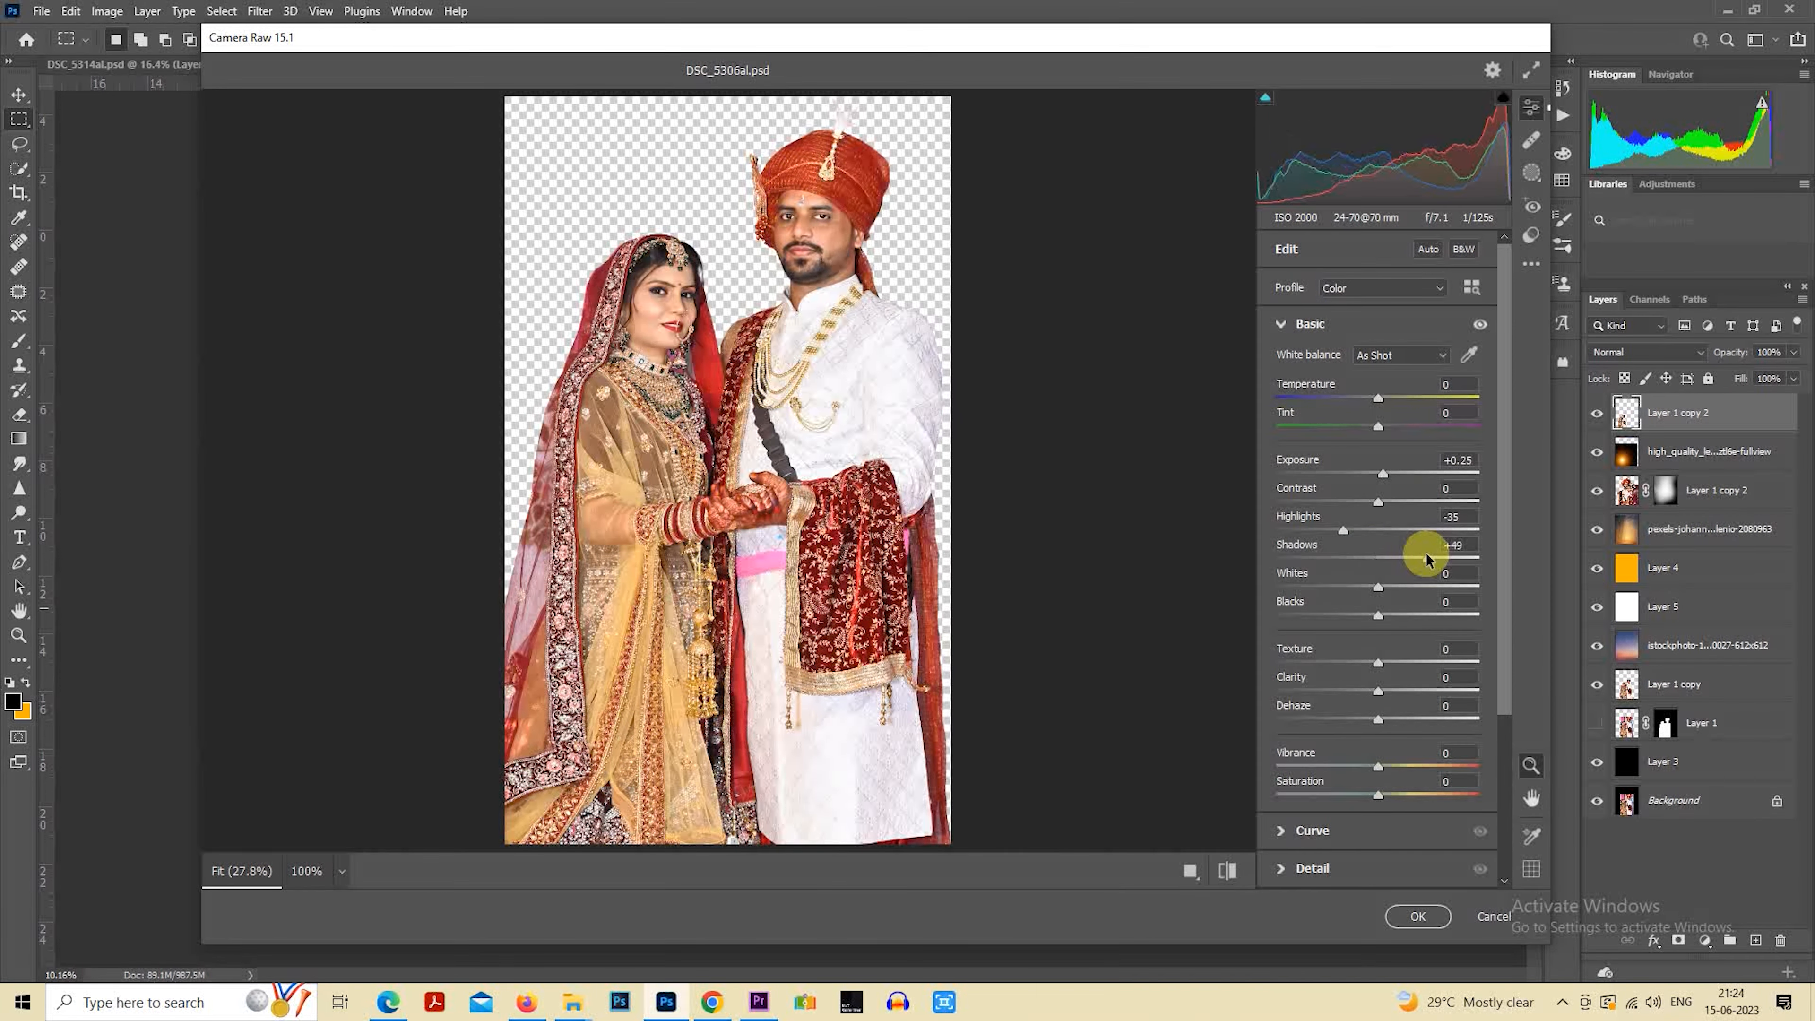
click(1365, 500)
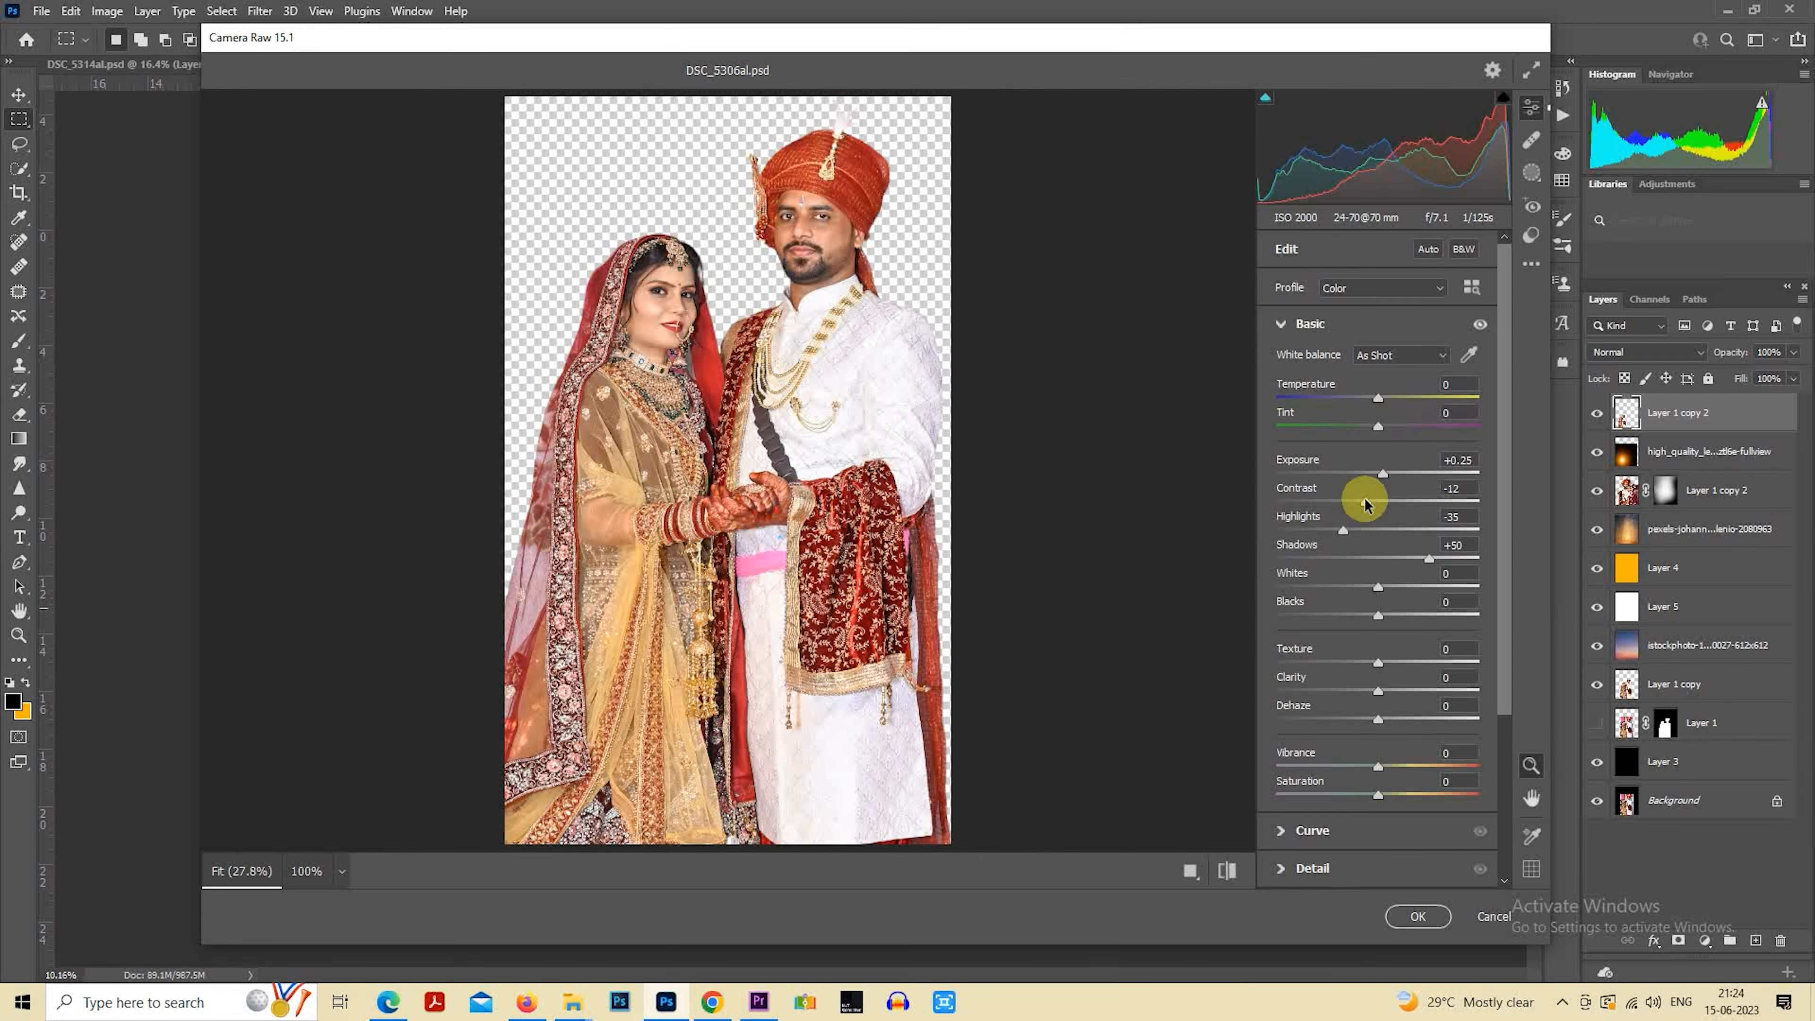
click(1418, 916)
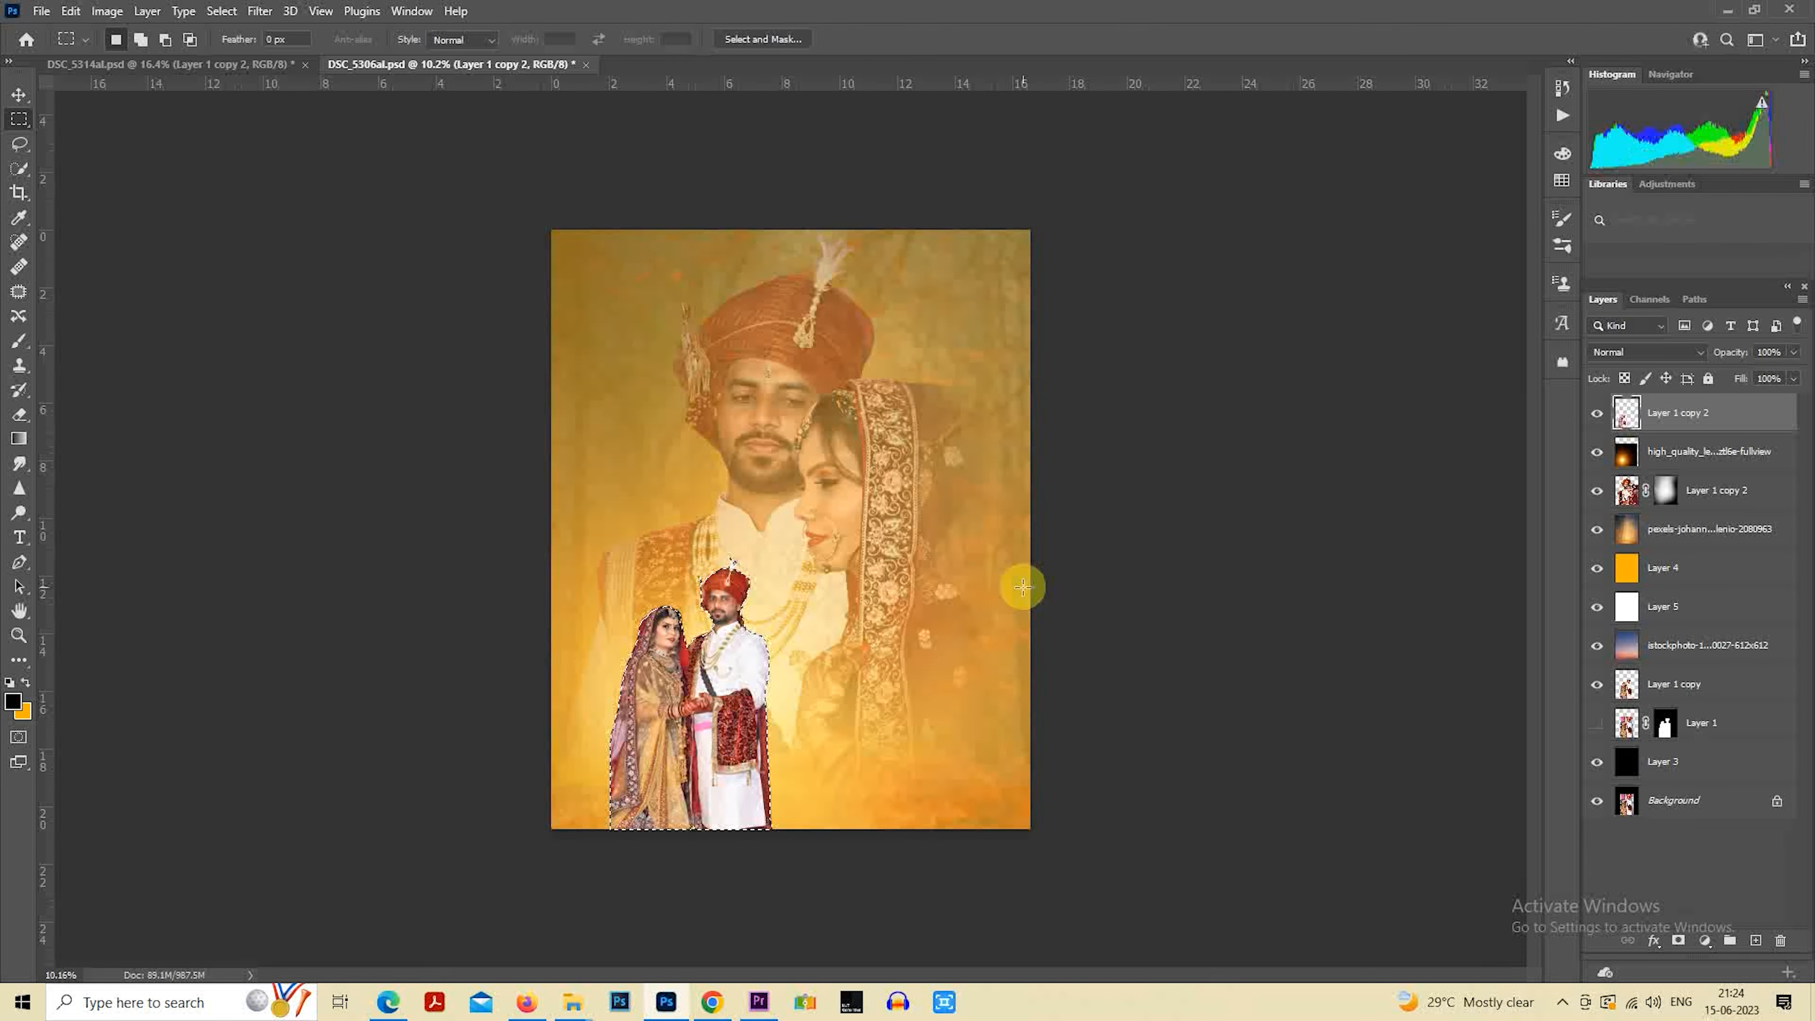
key(ctrl+d)
Place the smoke png2 image from the ALEDITZ folder above the small couple's layer
click(1621, 498)
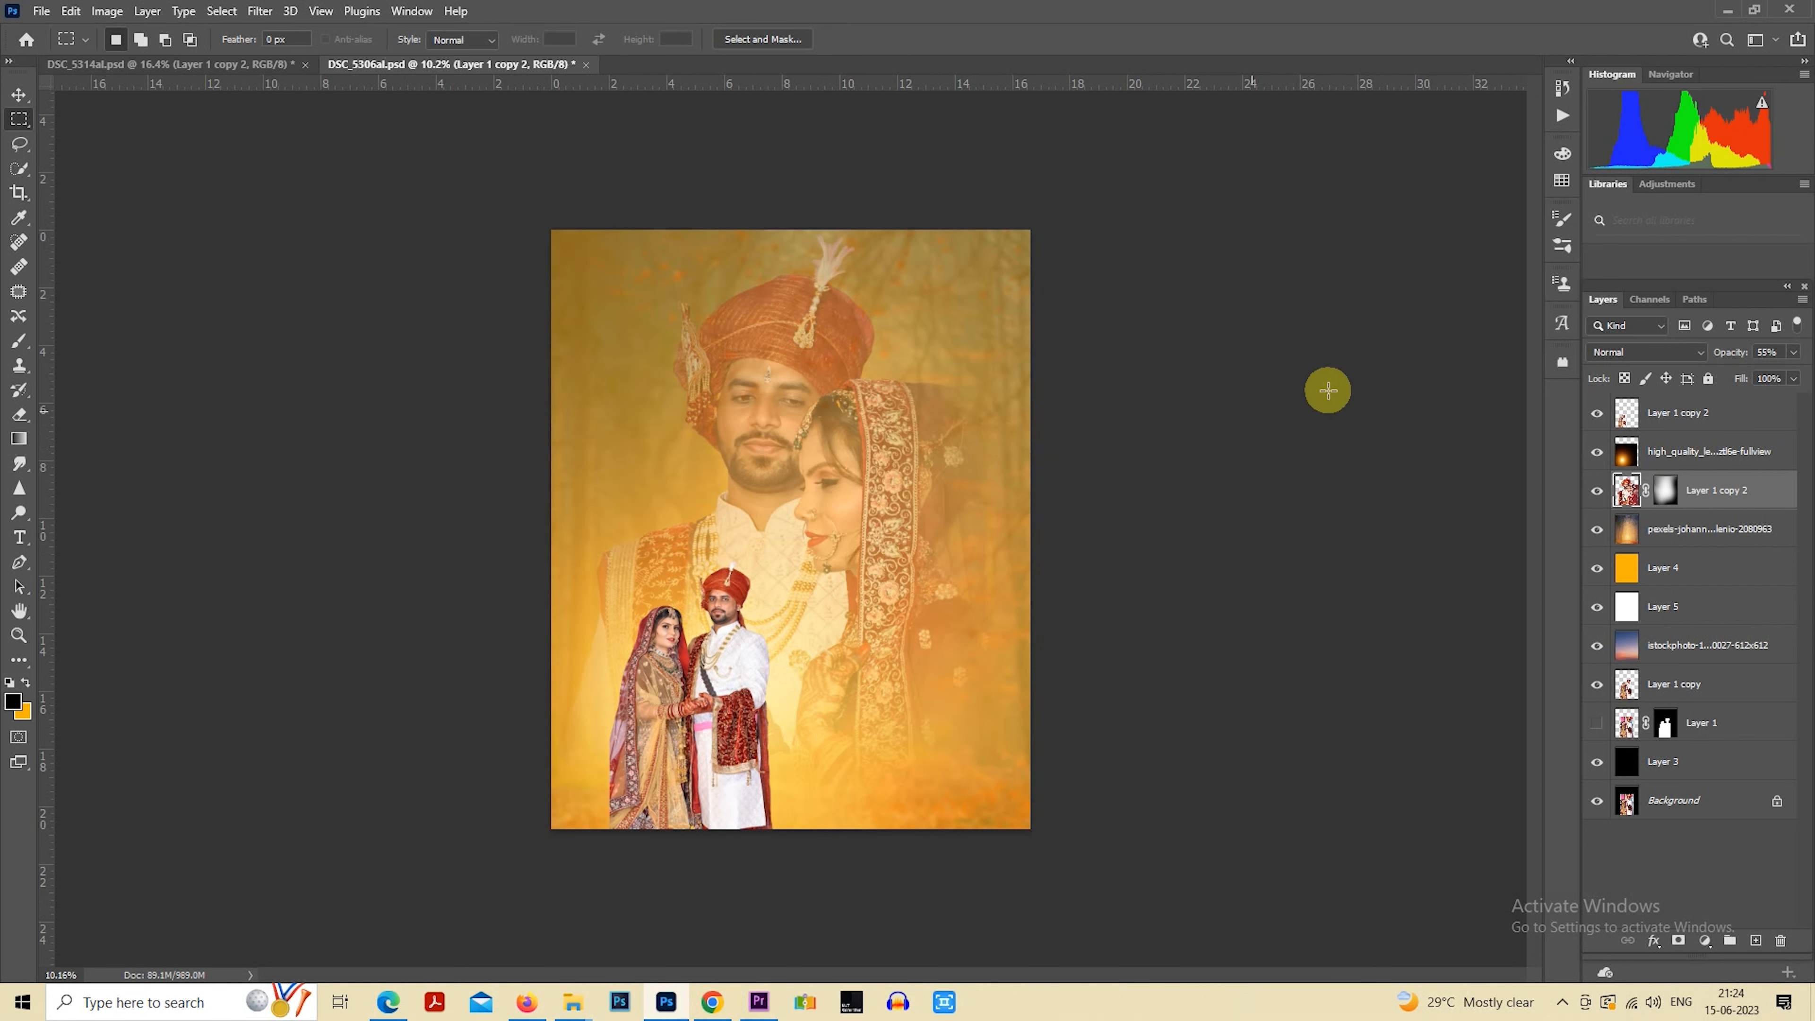
click(1647, 409)
click(572, 1001)
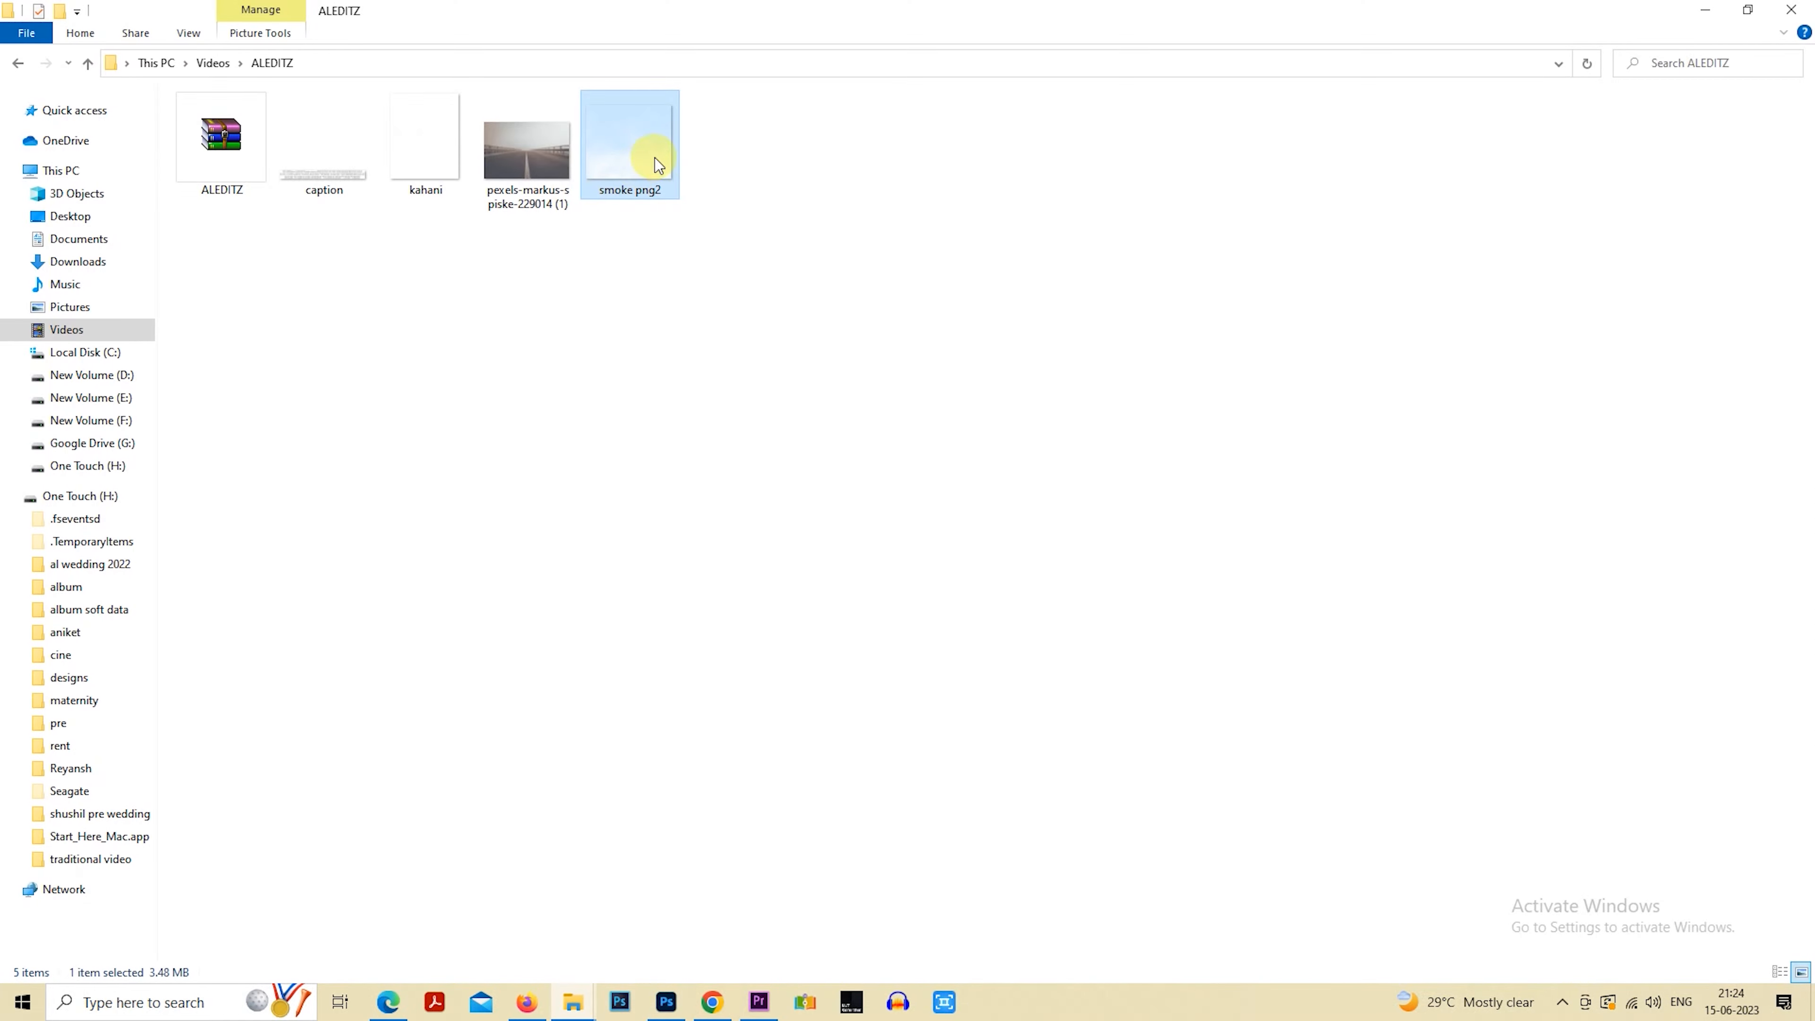
drag(648, 153, 841, 709)
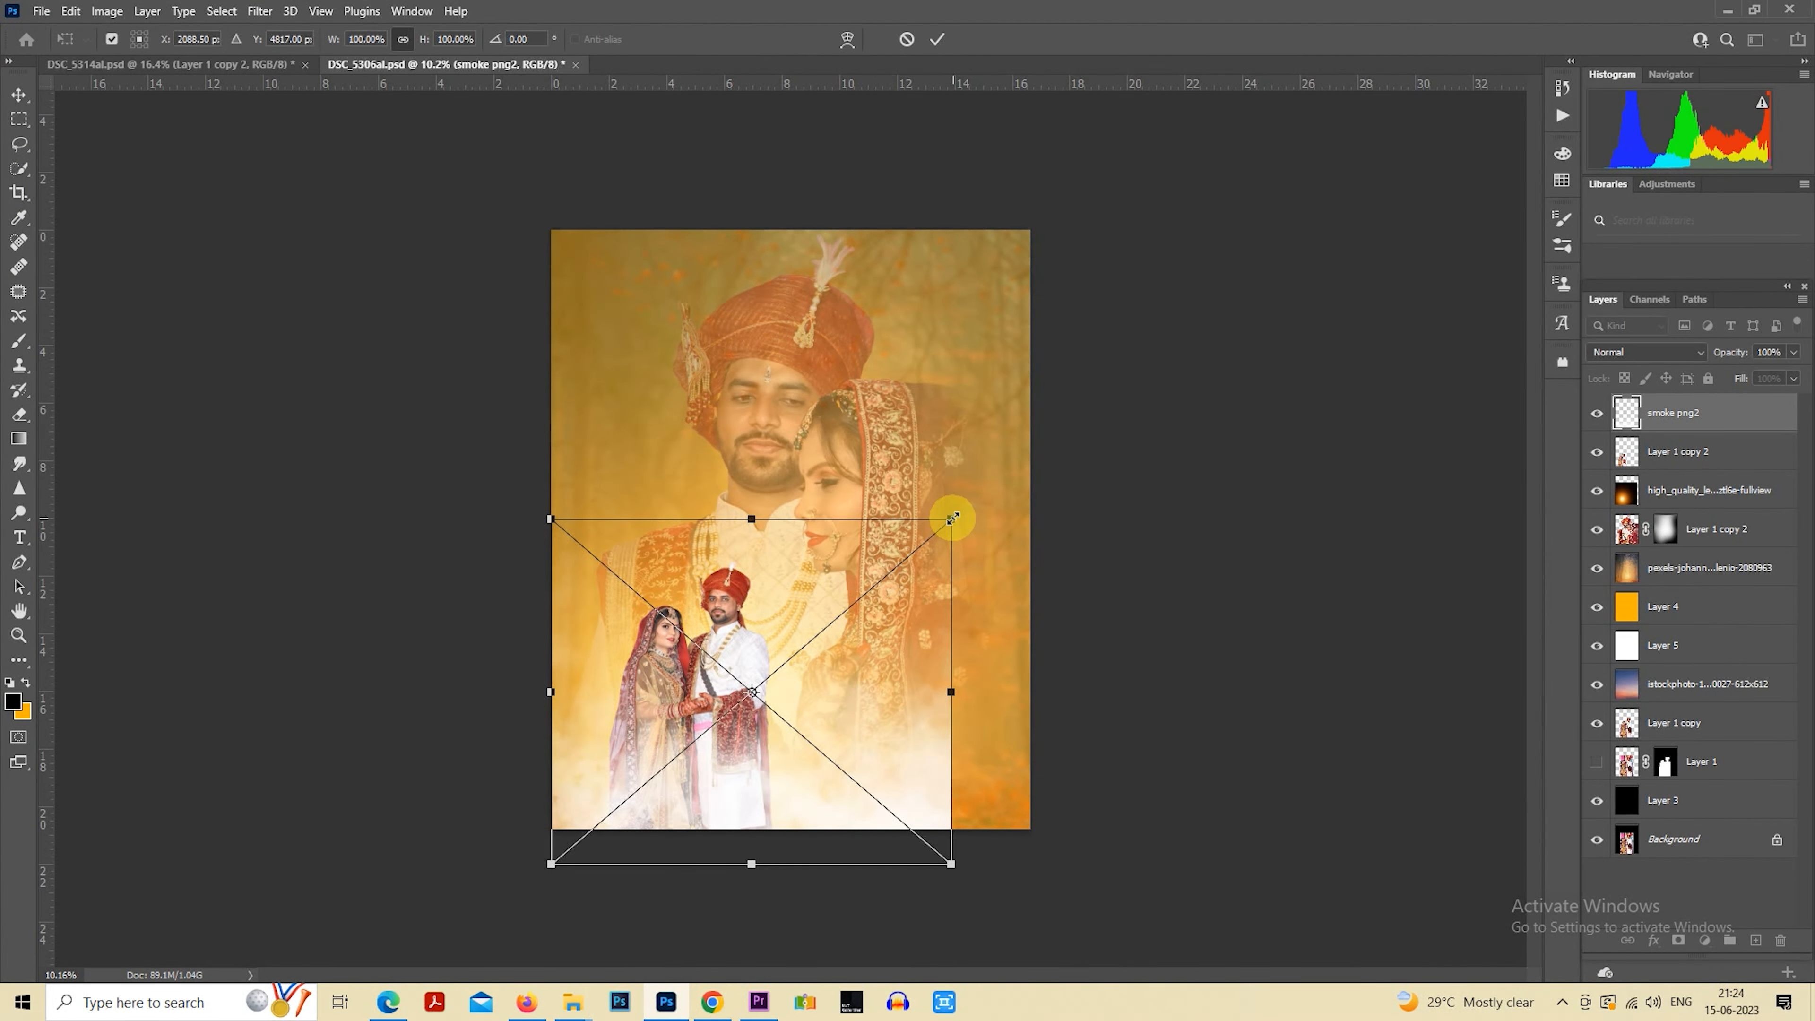
Stretch the smoke to about 127% width, flatten it along the bottom edge of the portrait, and rasterize its layer
drag(951, 521, 1060, 676)
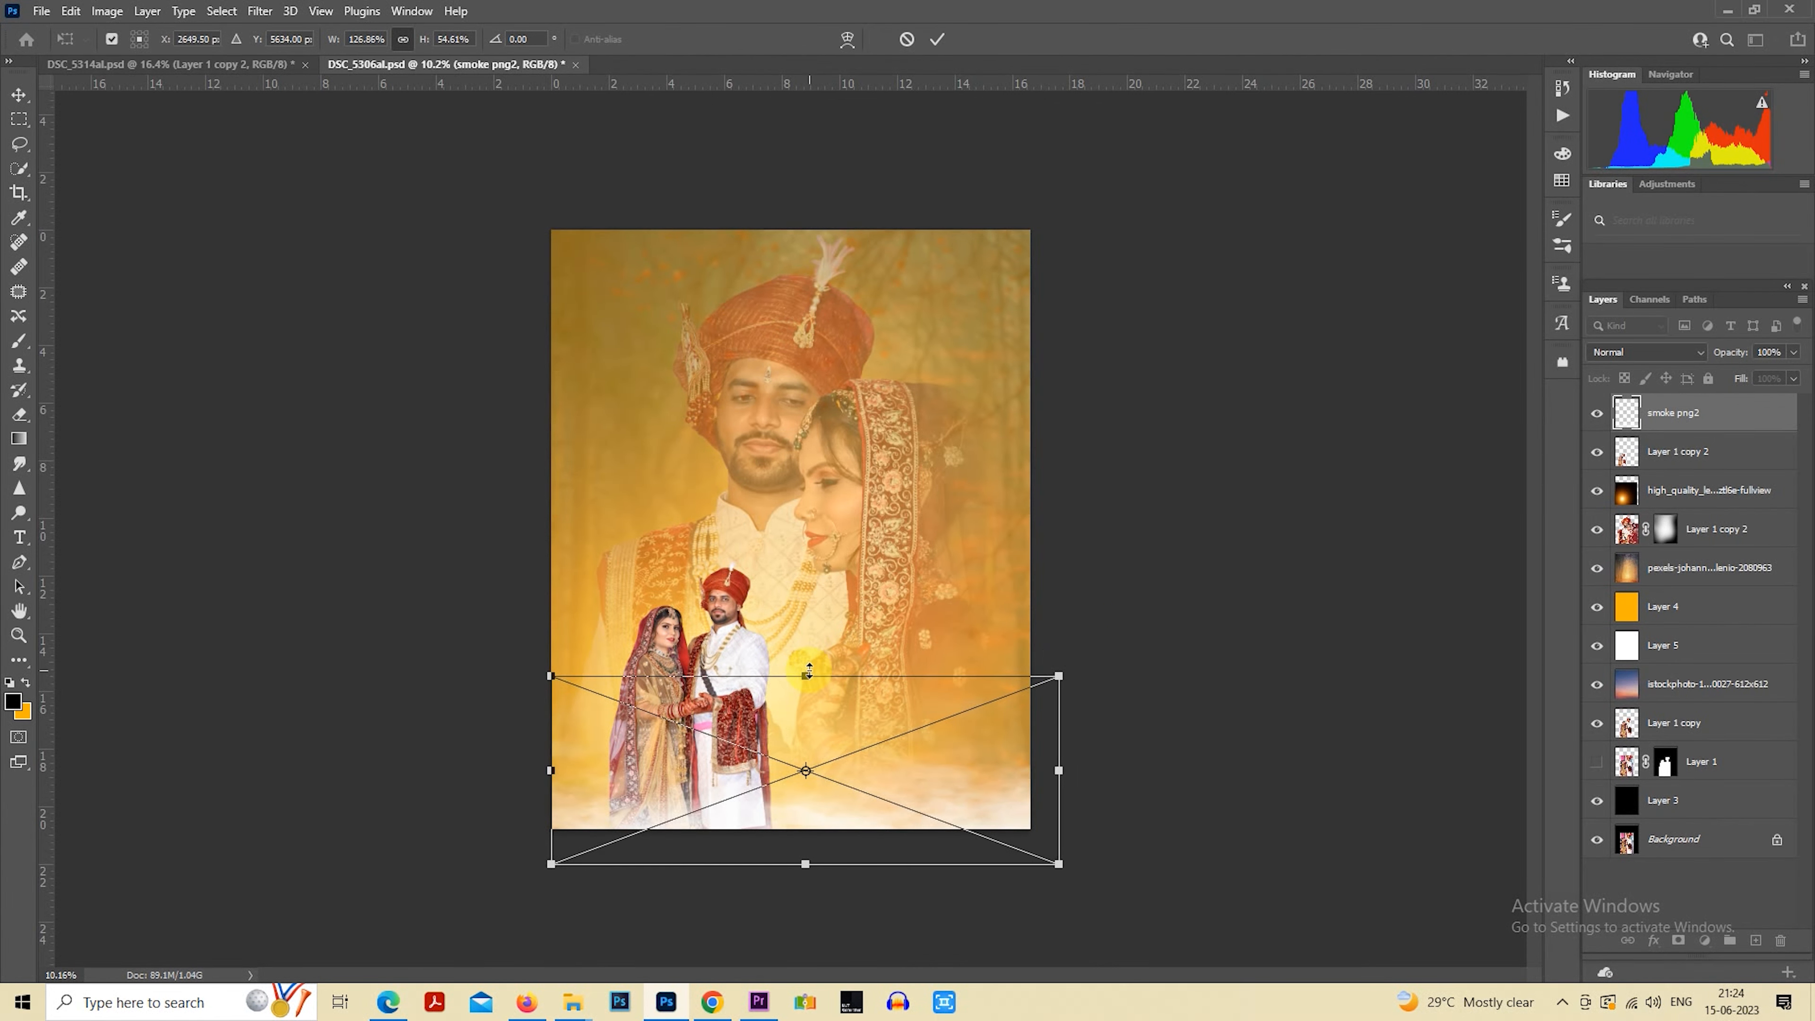
drag(806, 675, 790, 628)
right_click(1687, 422)
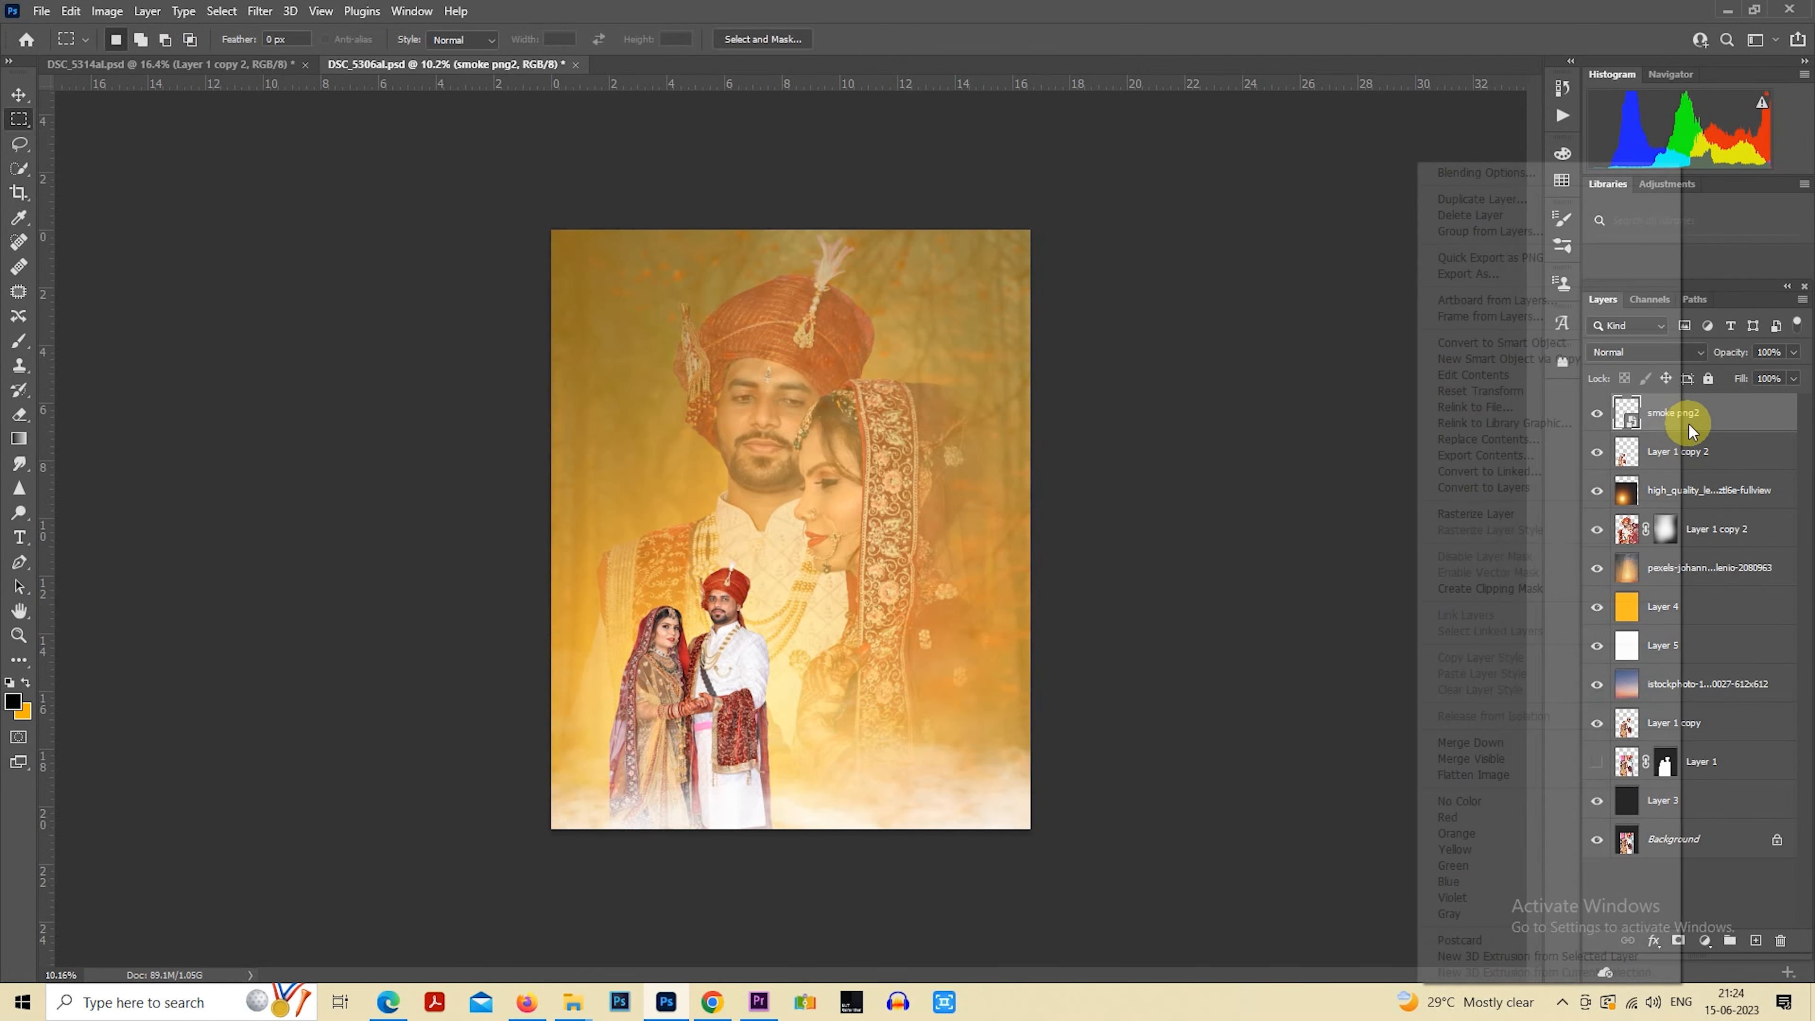
click(1539, 509)
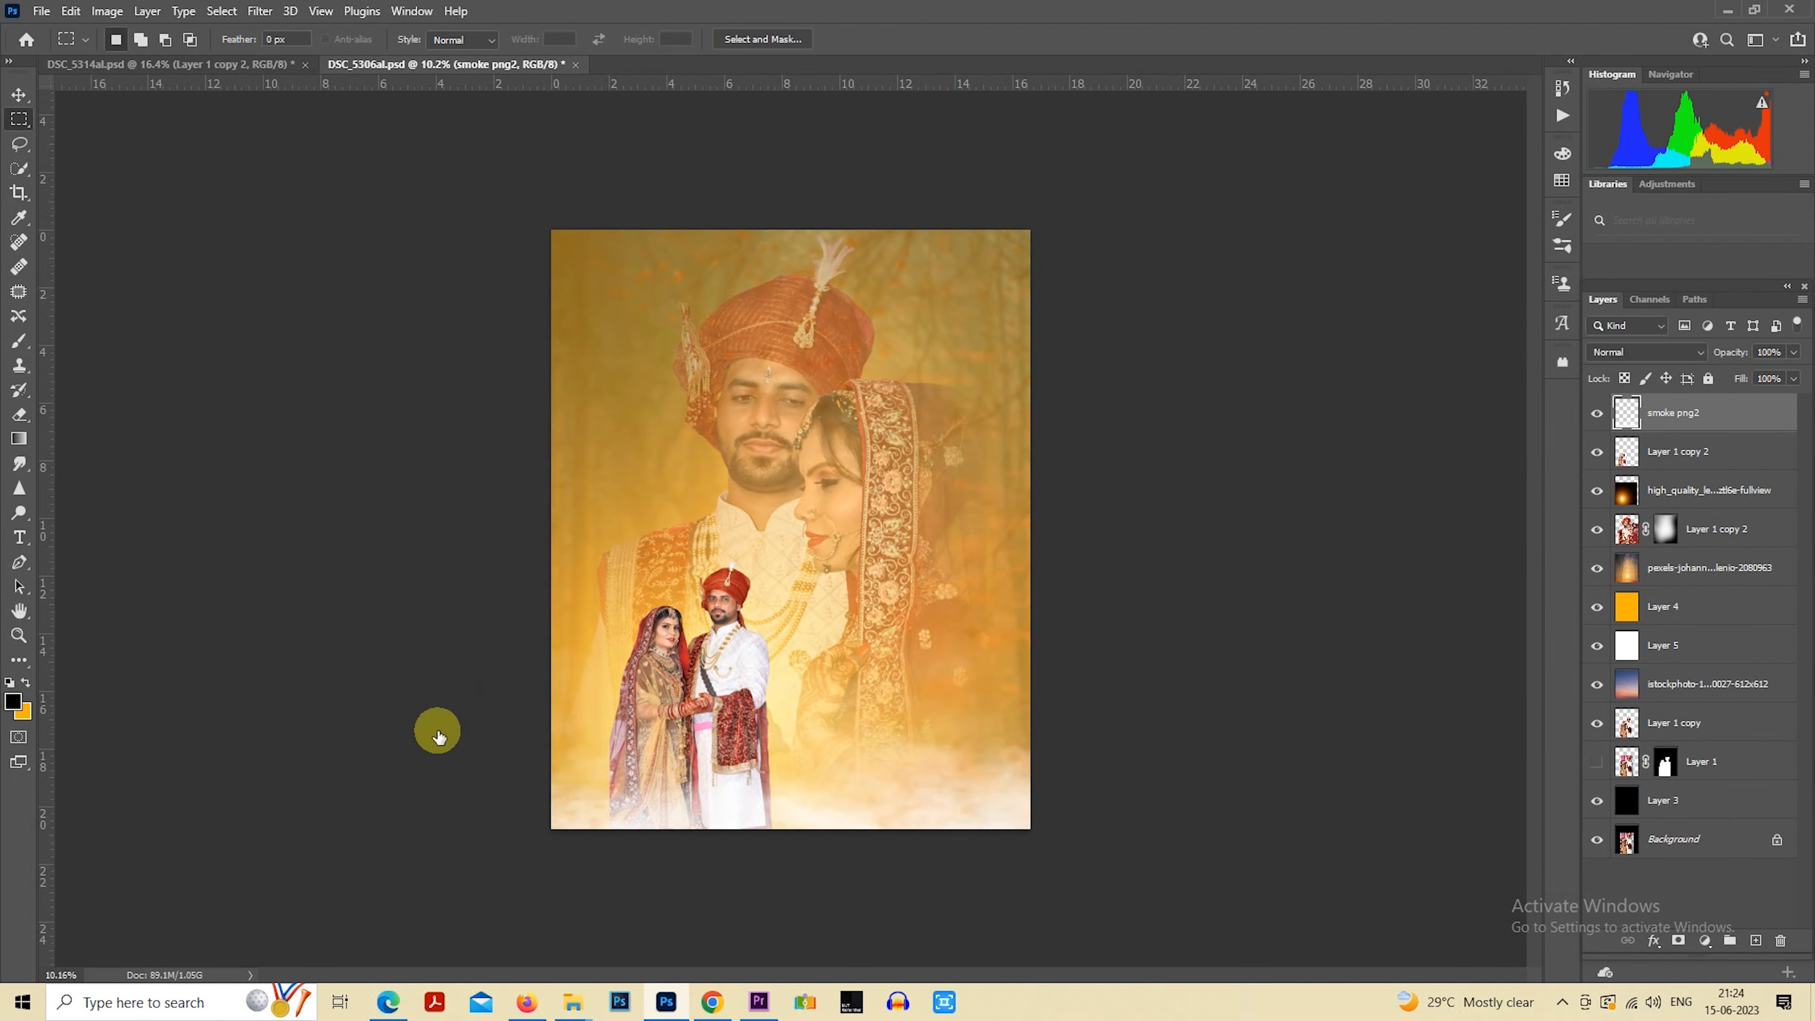
Add a Color Overlay layer style in dark red-brown 5b1e18 to the smoke layer, leaving Inner Shadow disabled
click(1137, 316)
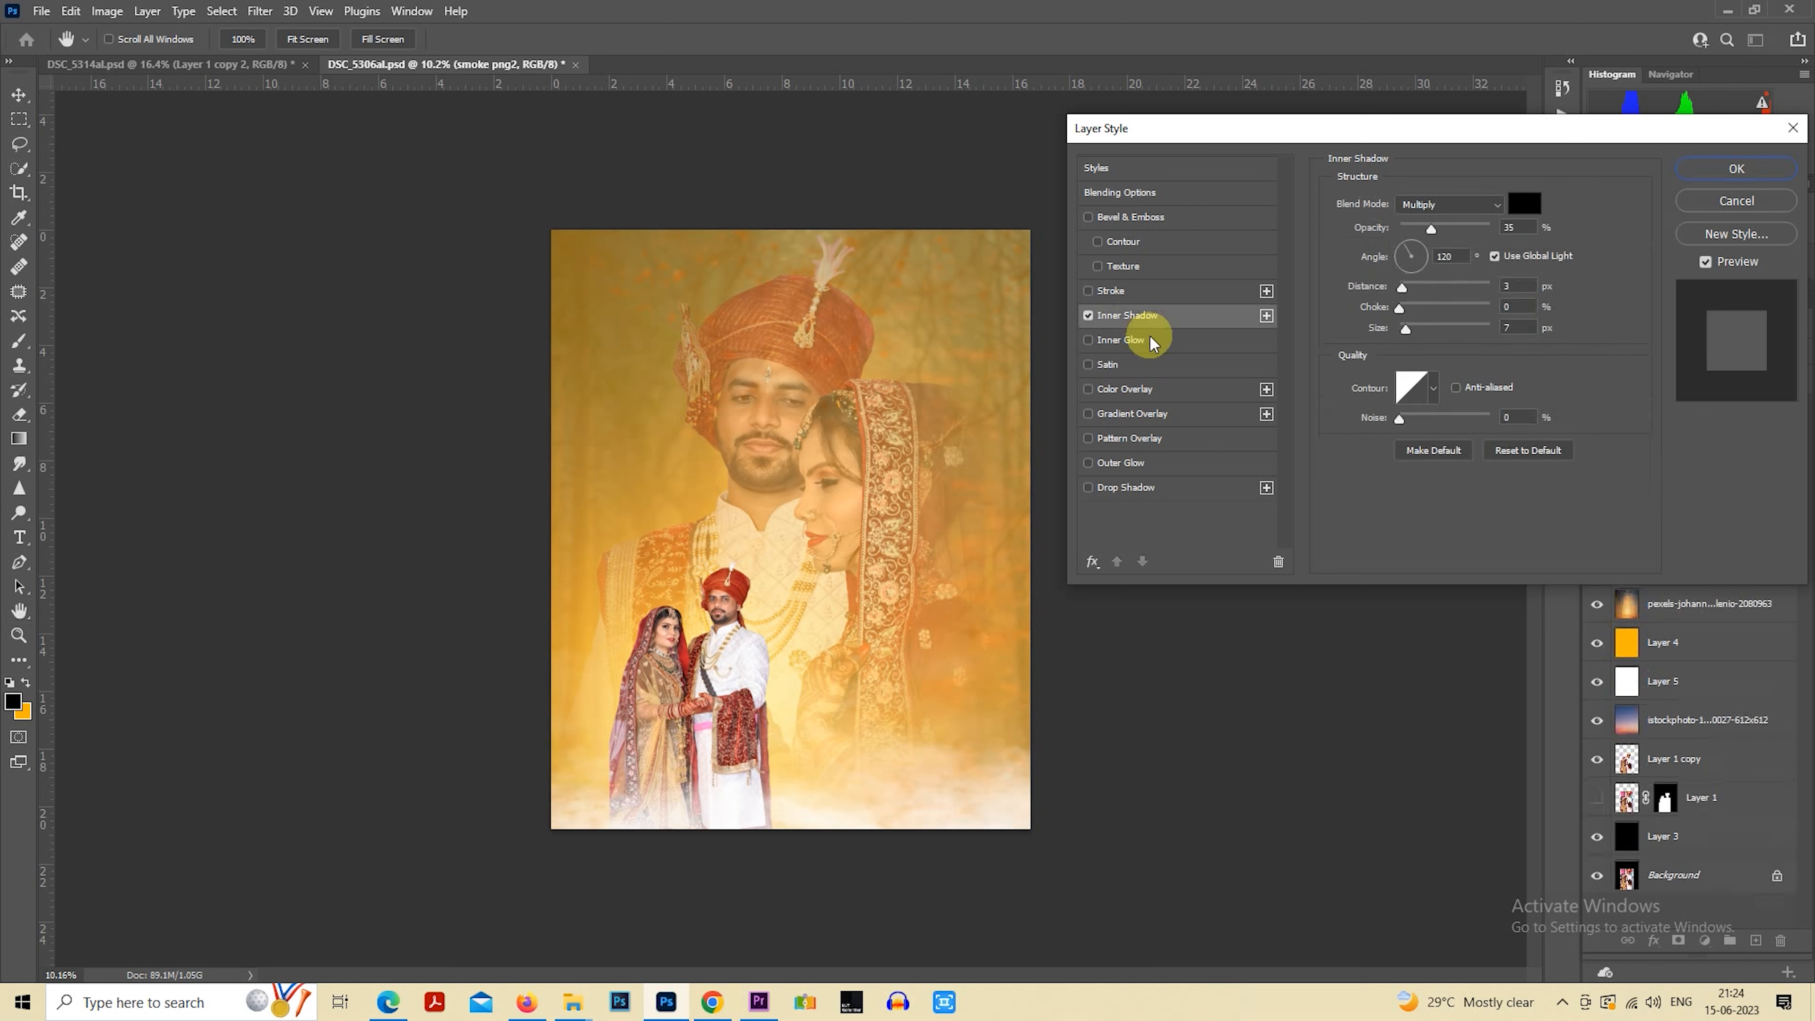
click(1143, 388)
click(1144, 315)
click(1088, 315)
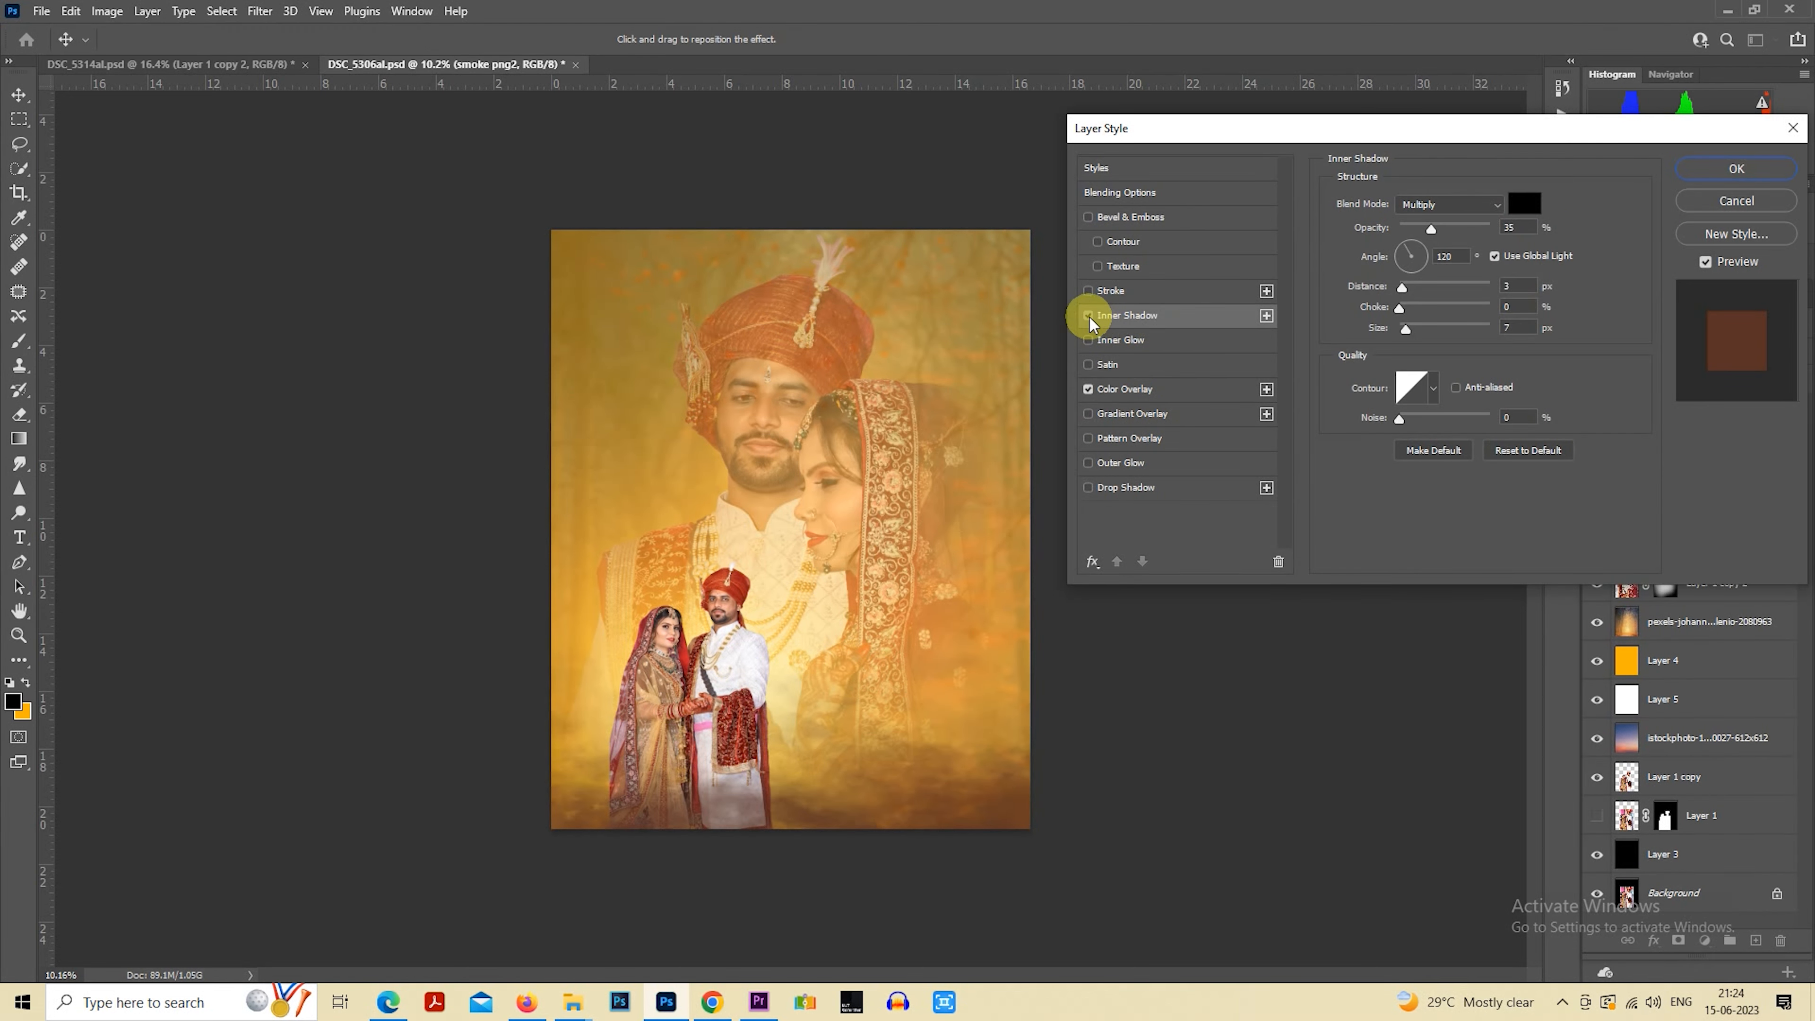
click(1165, 390)
click(1524, 204)
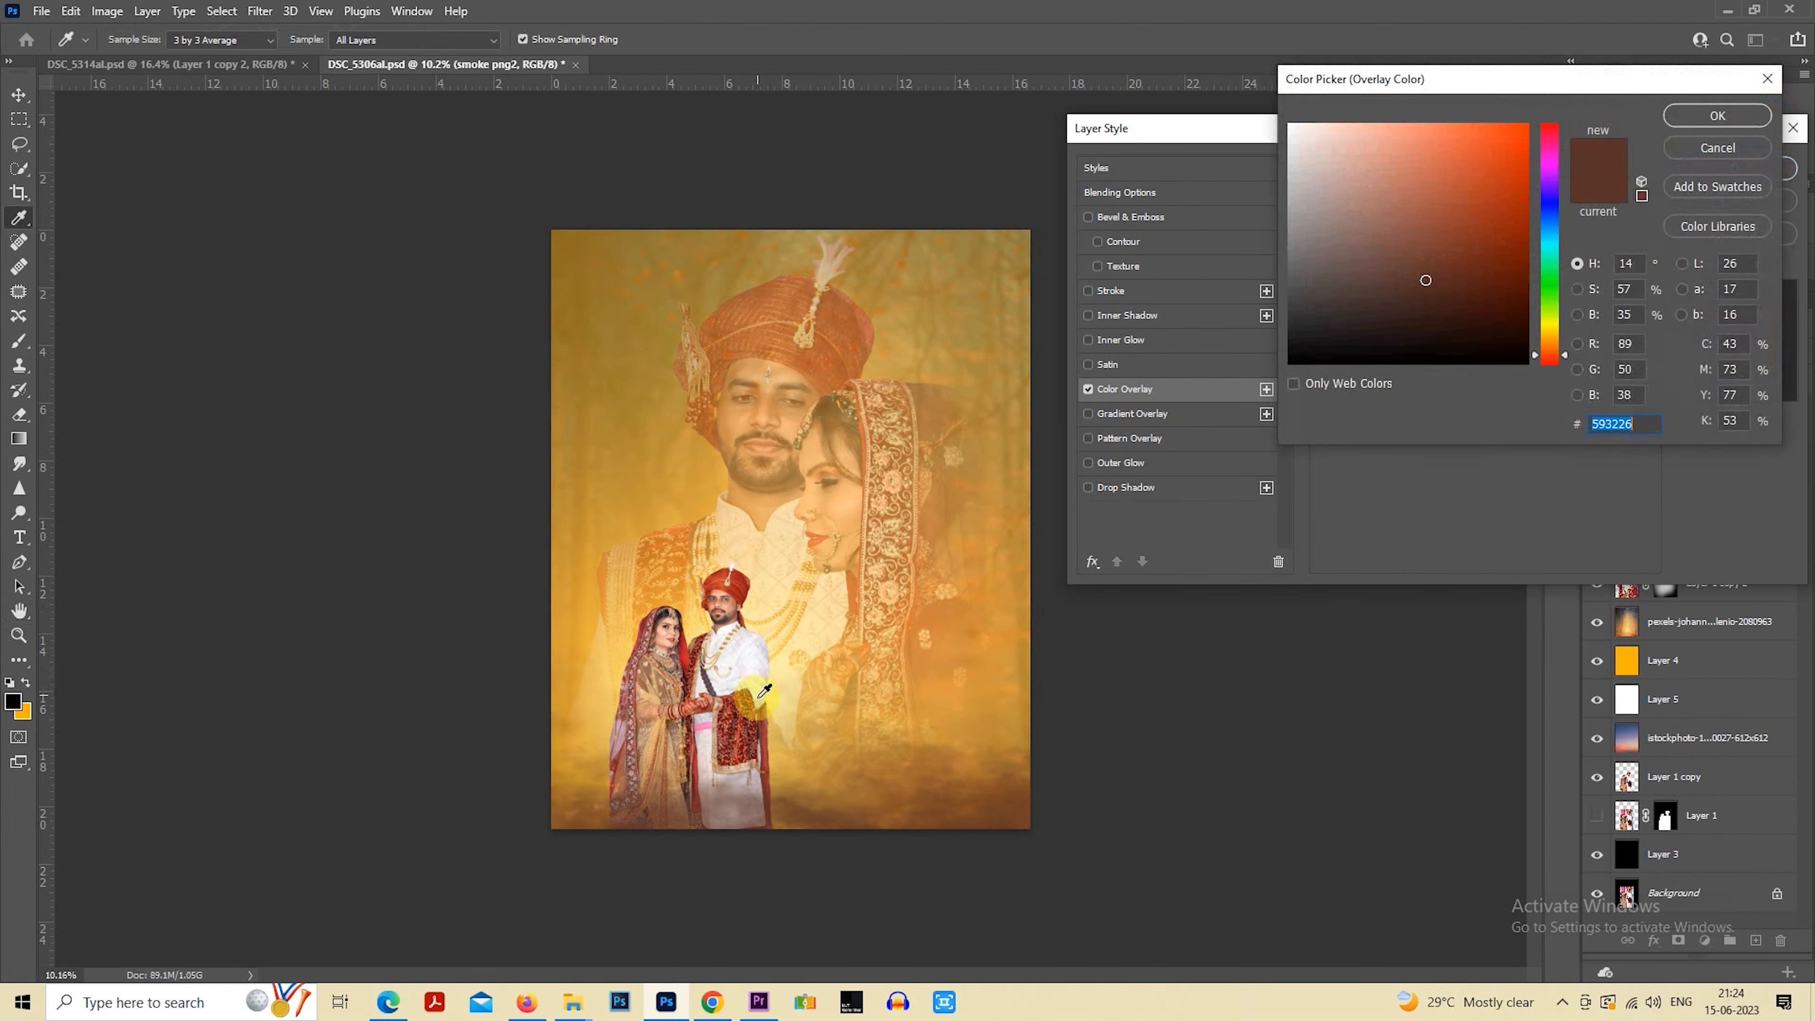
drag(1515, 286, 1562, 291)
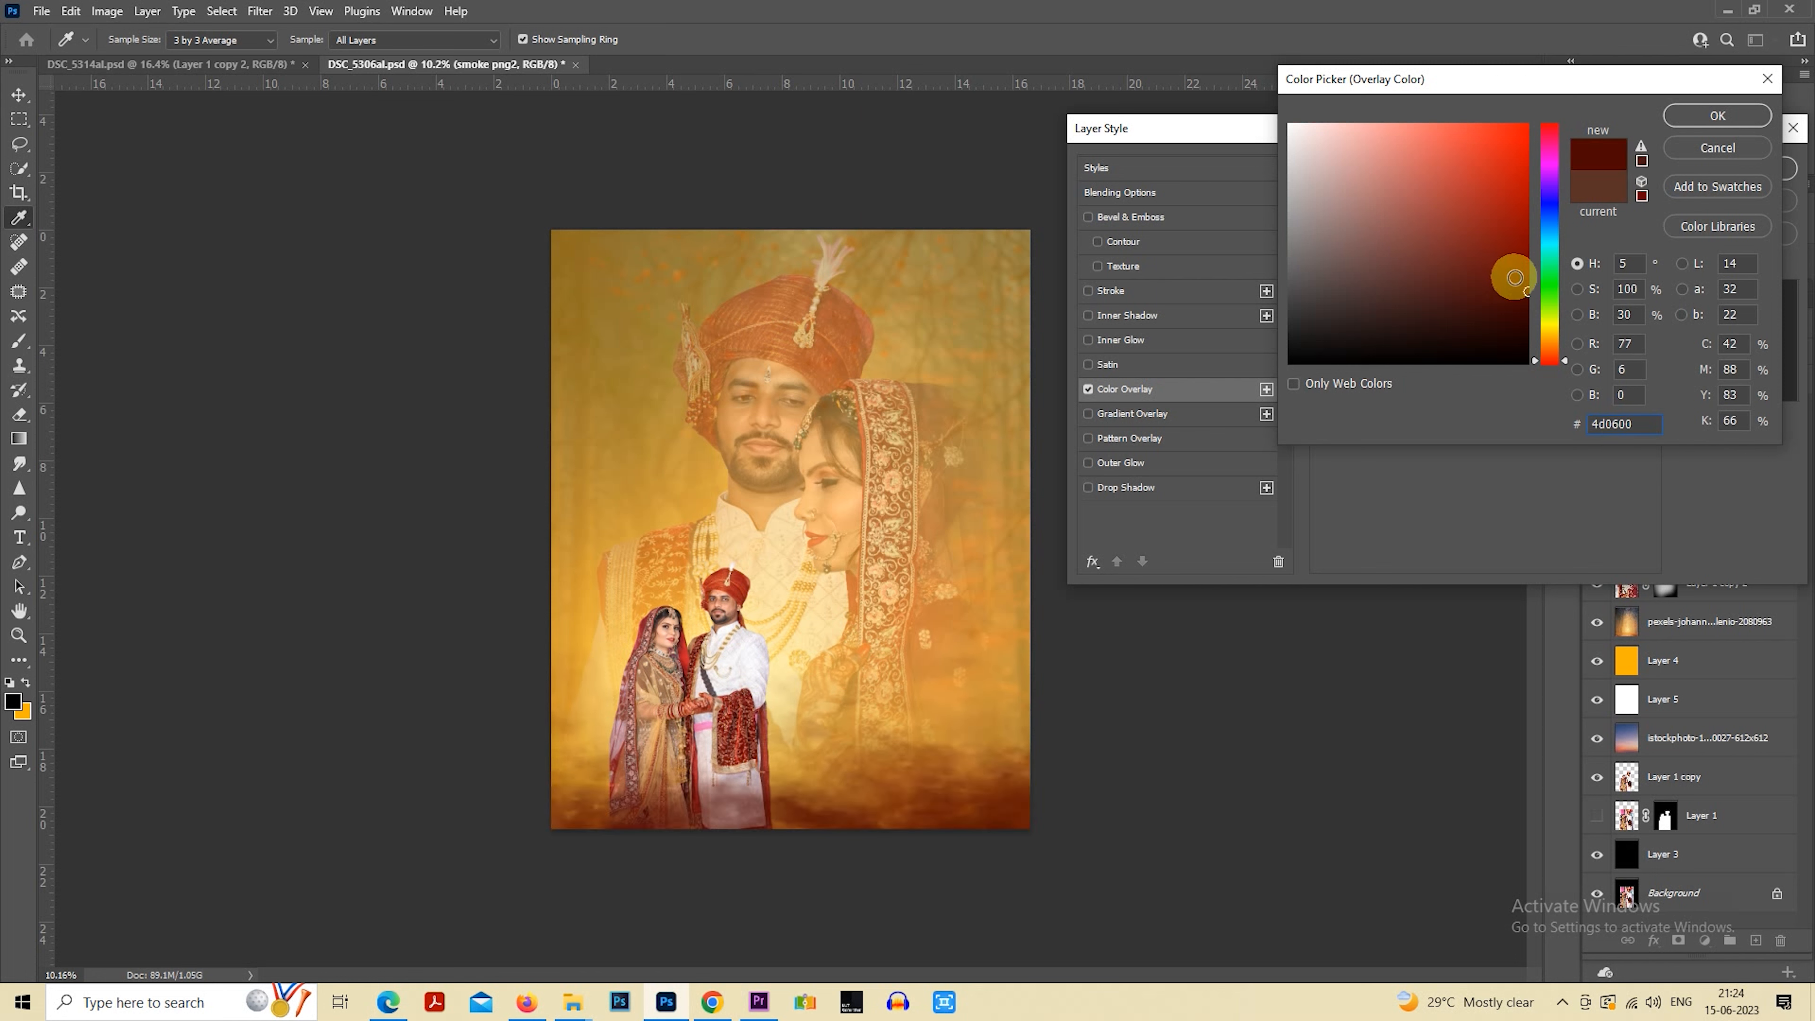
drag(1473, 291, 1469, 291)
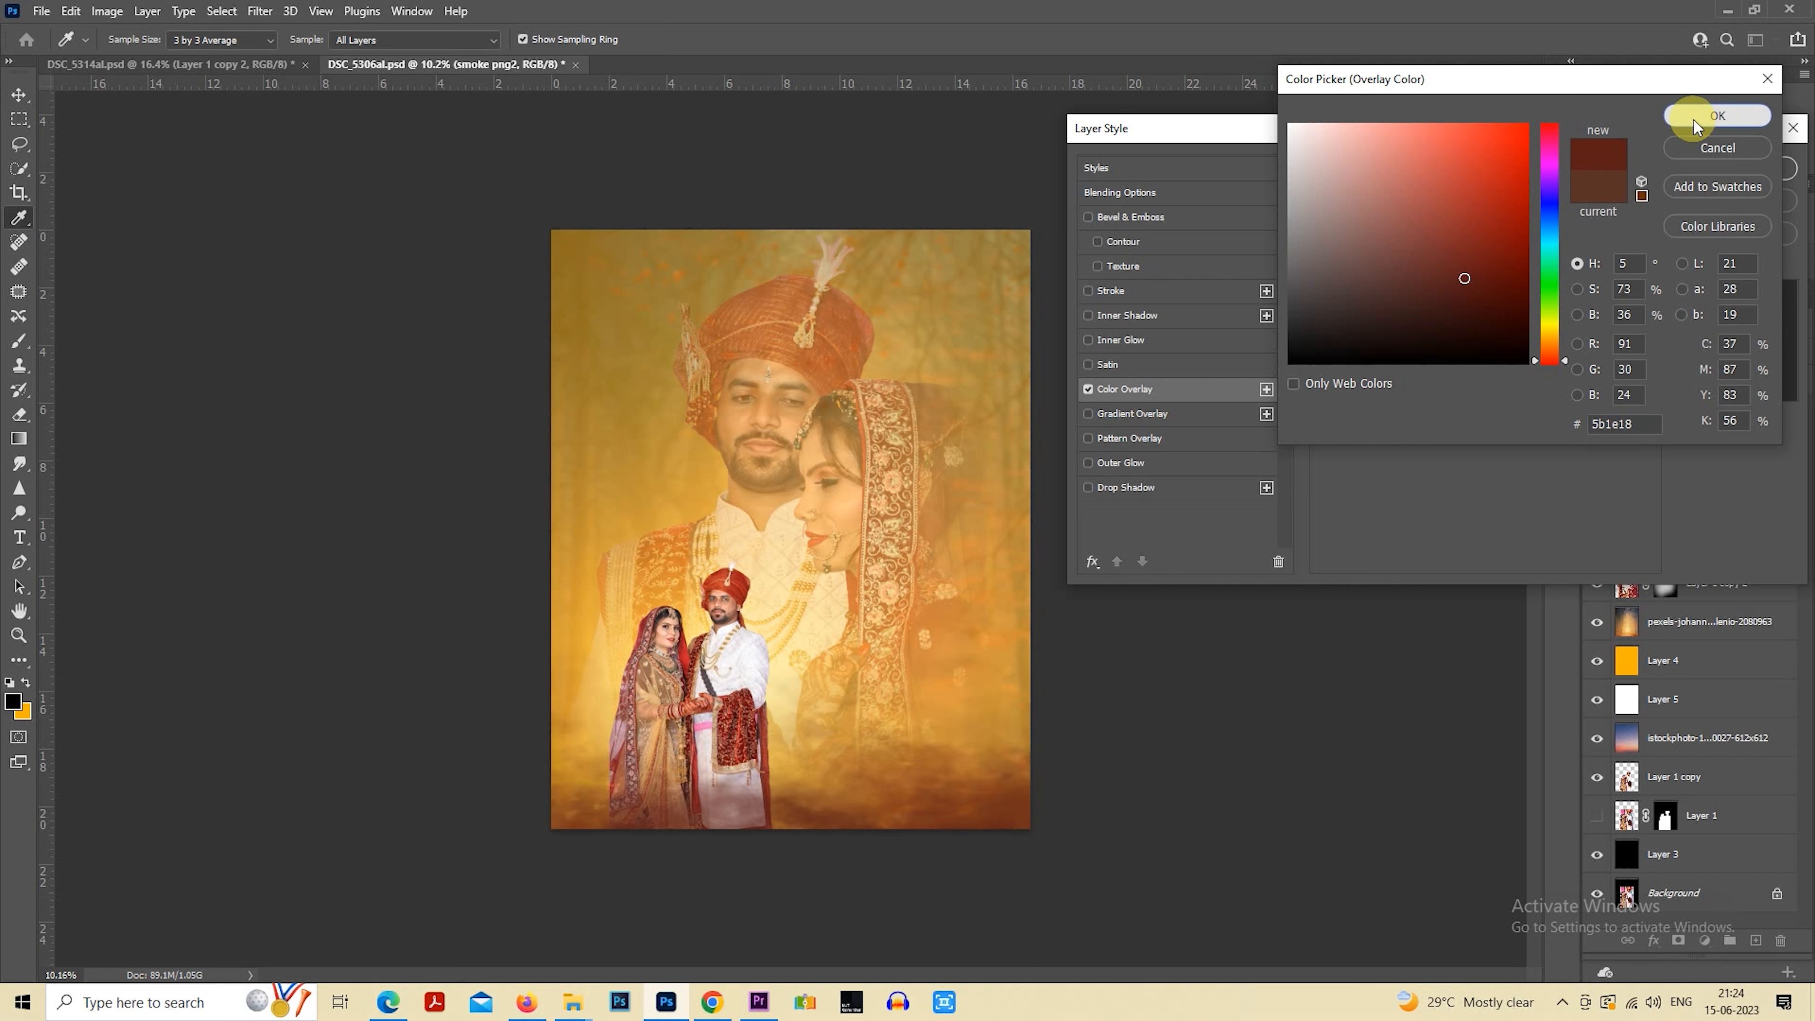
click(1717, 115)
key(Return)
Recolor the orange Layer 4 using Hue/Saturation with Hue -20 and Saturation -34
click(1658, 607)
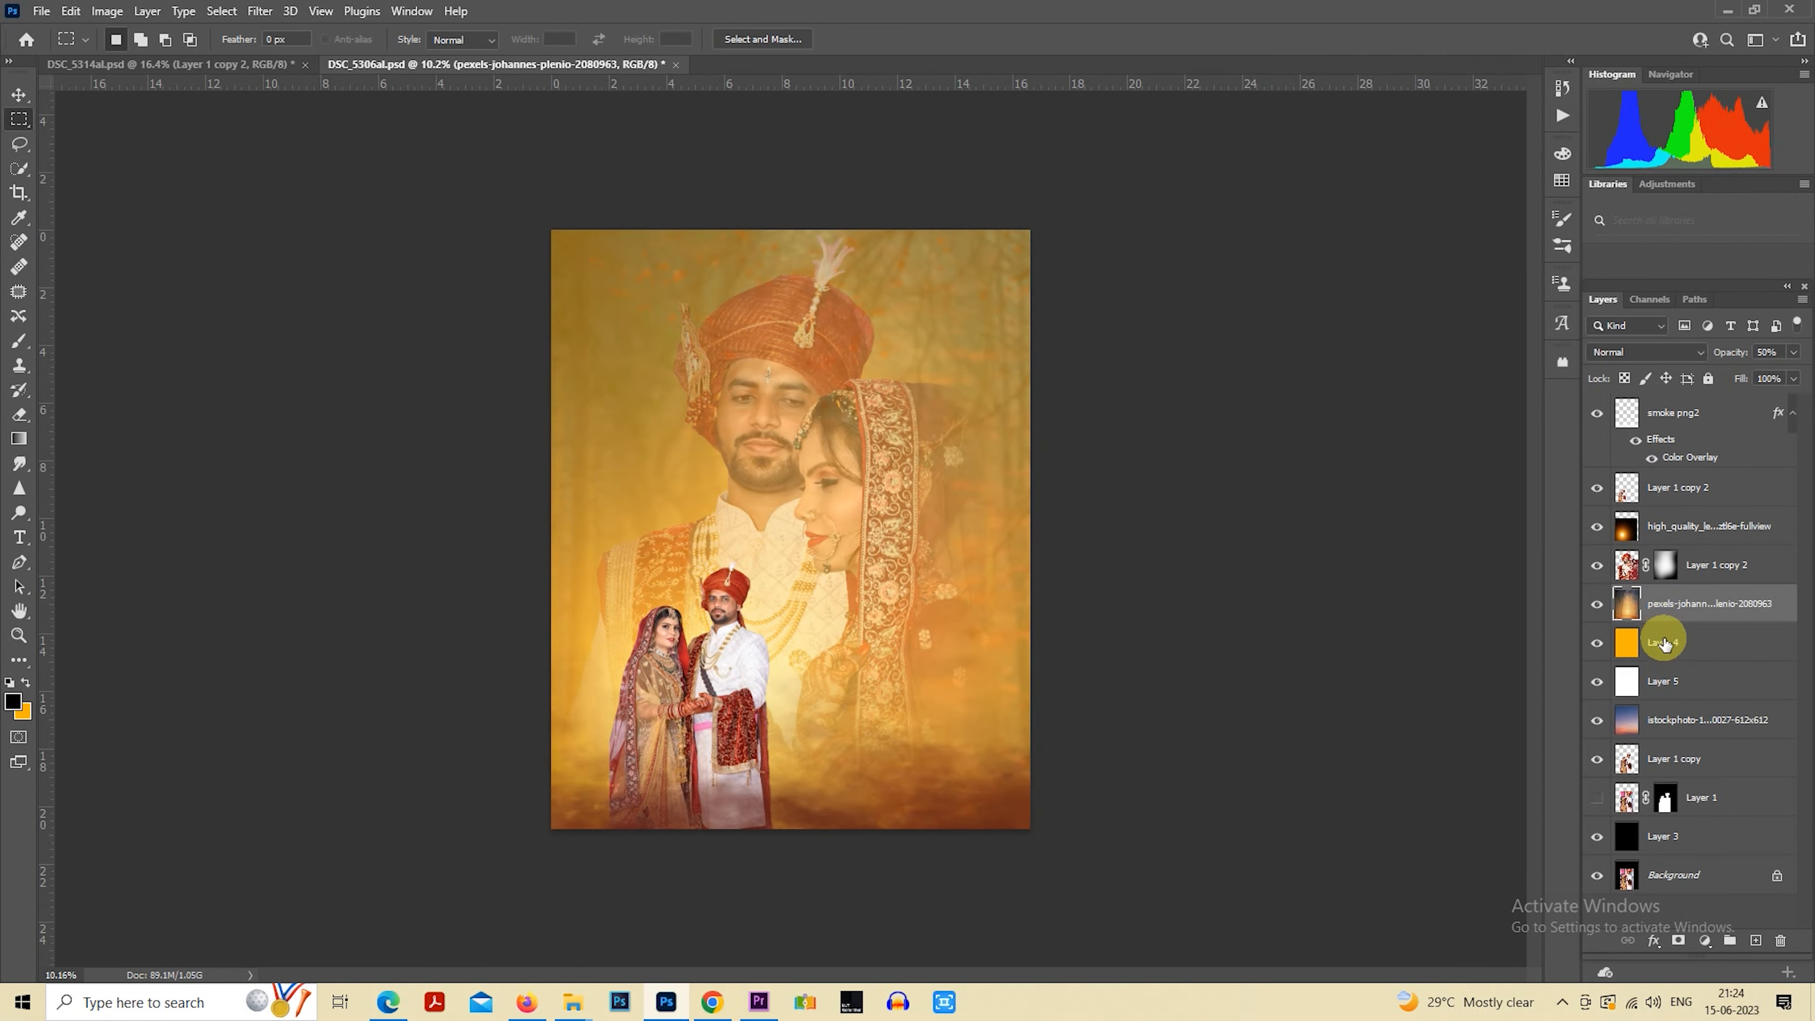
click(1662, 642)
key(ctrl+u)
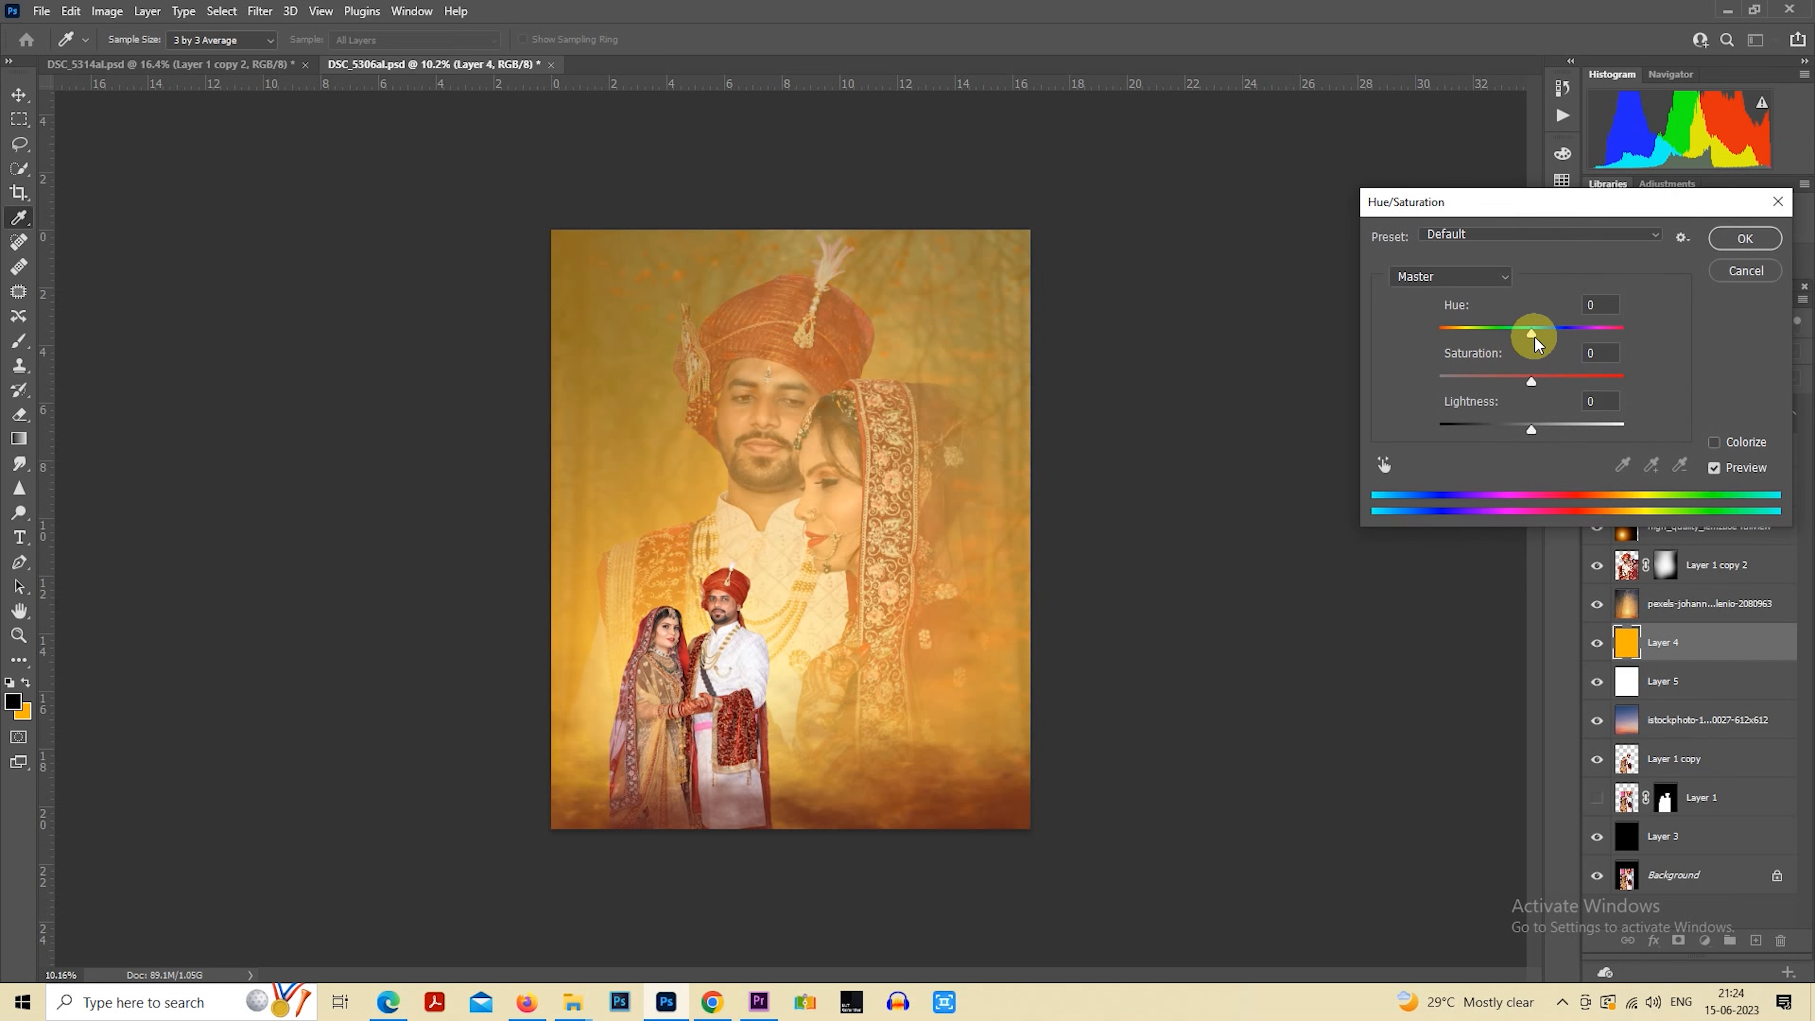
drag(1532, 333, 1506, 381)
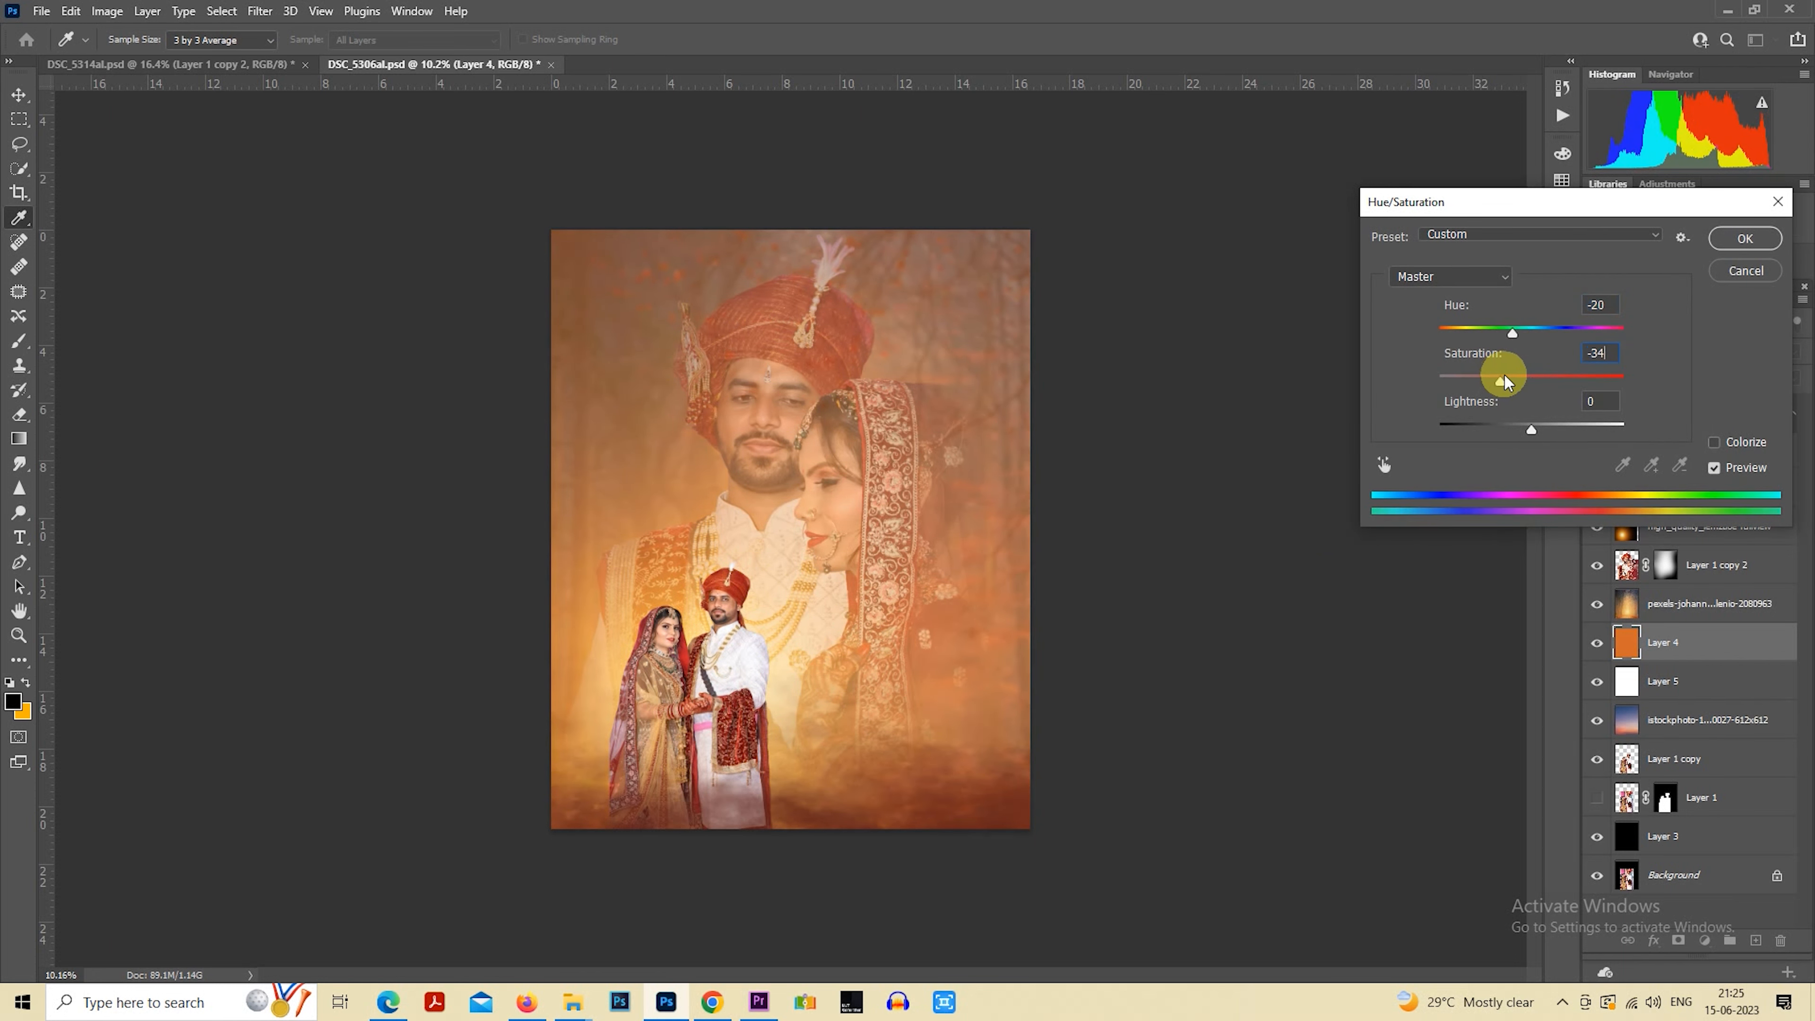
click(1744, 239)
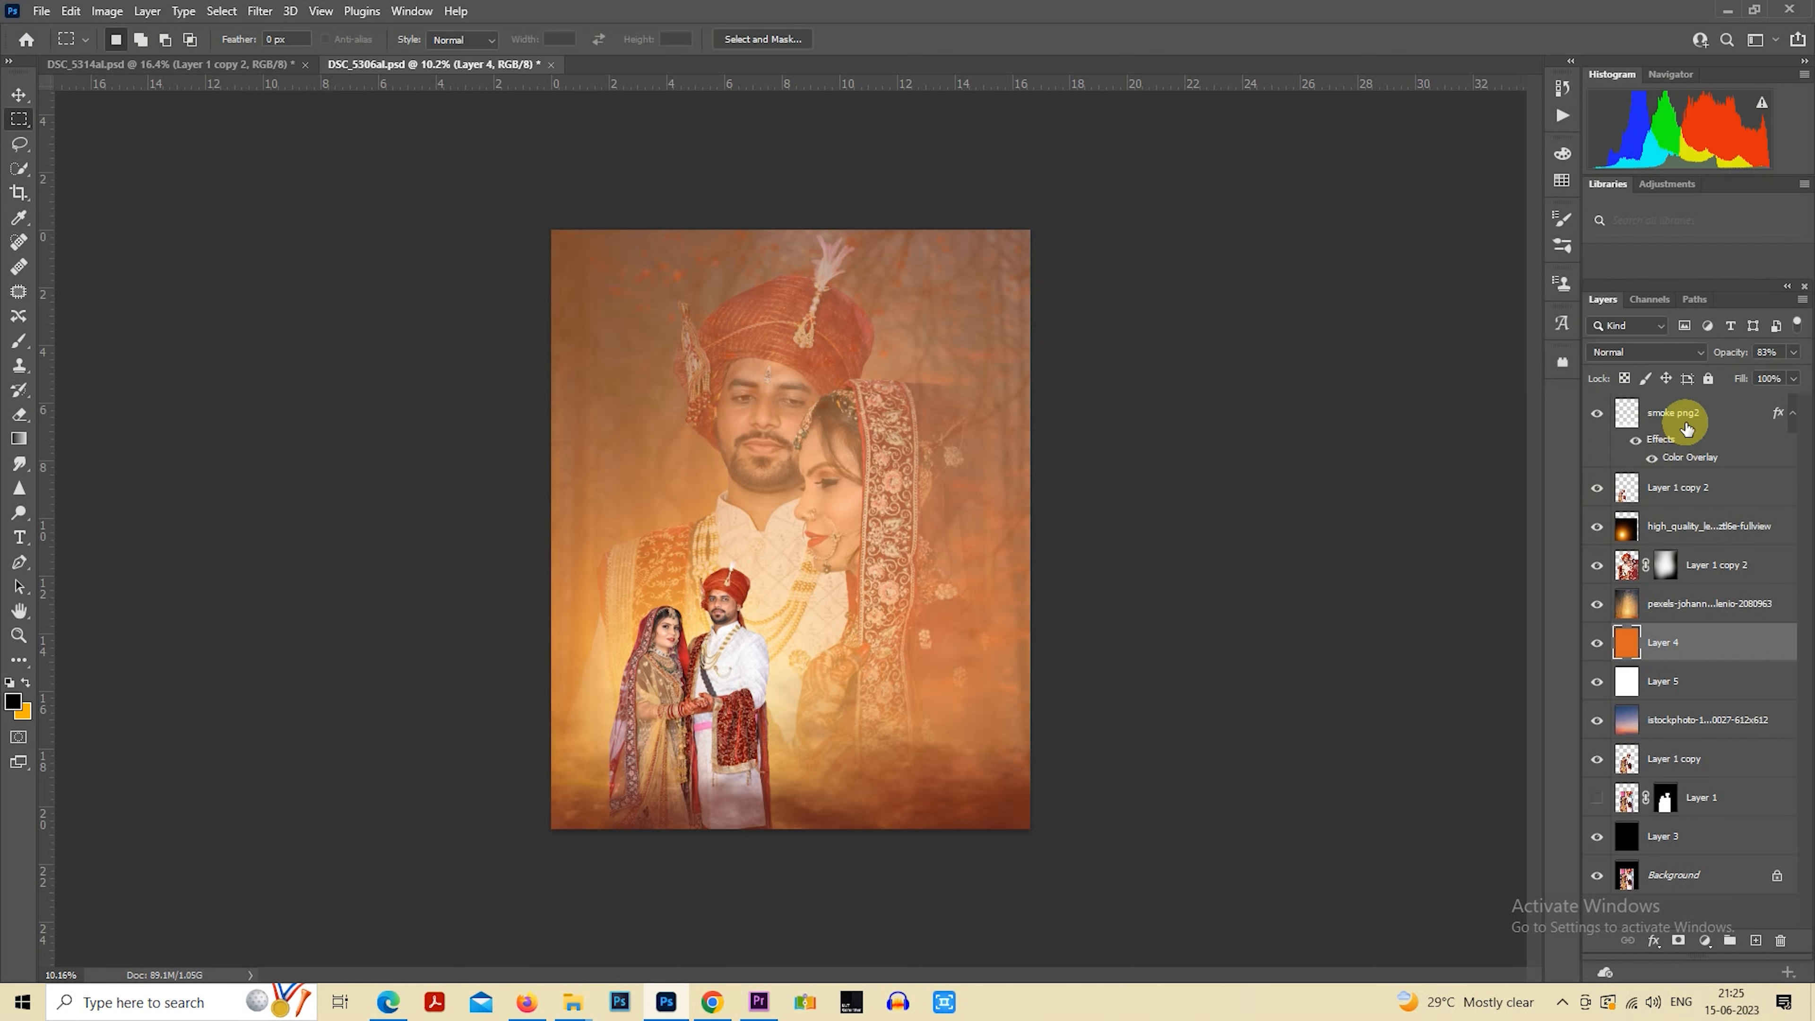
Rasterize the smoke layer's style and lower the layer's opacity to 73%
click(1687, 413)
right_click(1682, 416)
click(1519, 487)
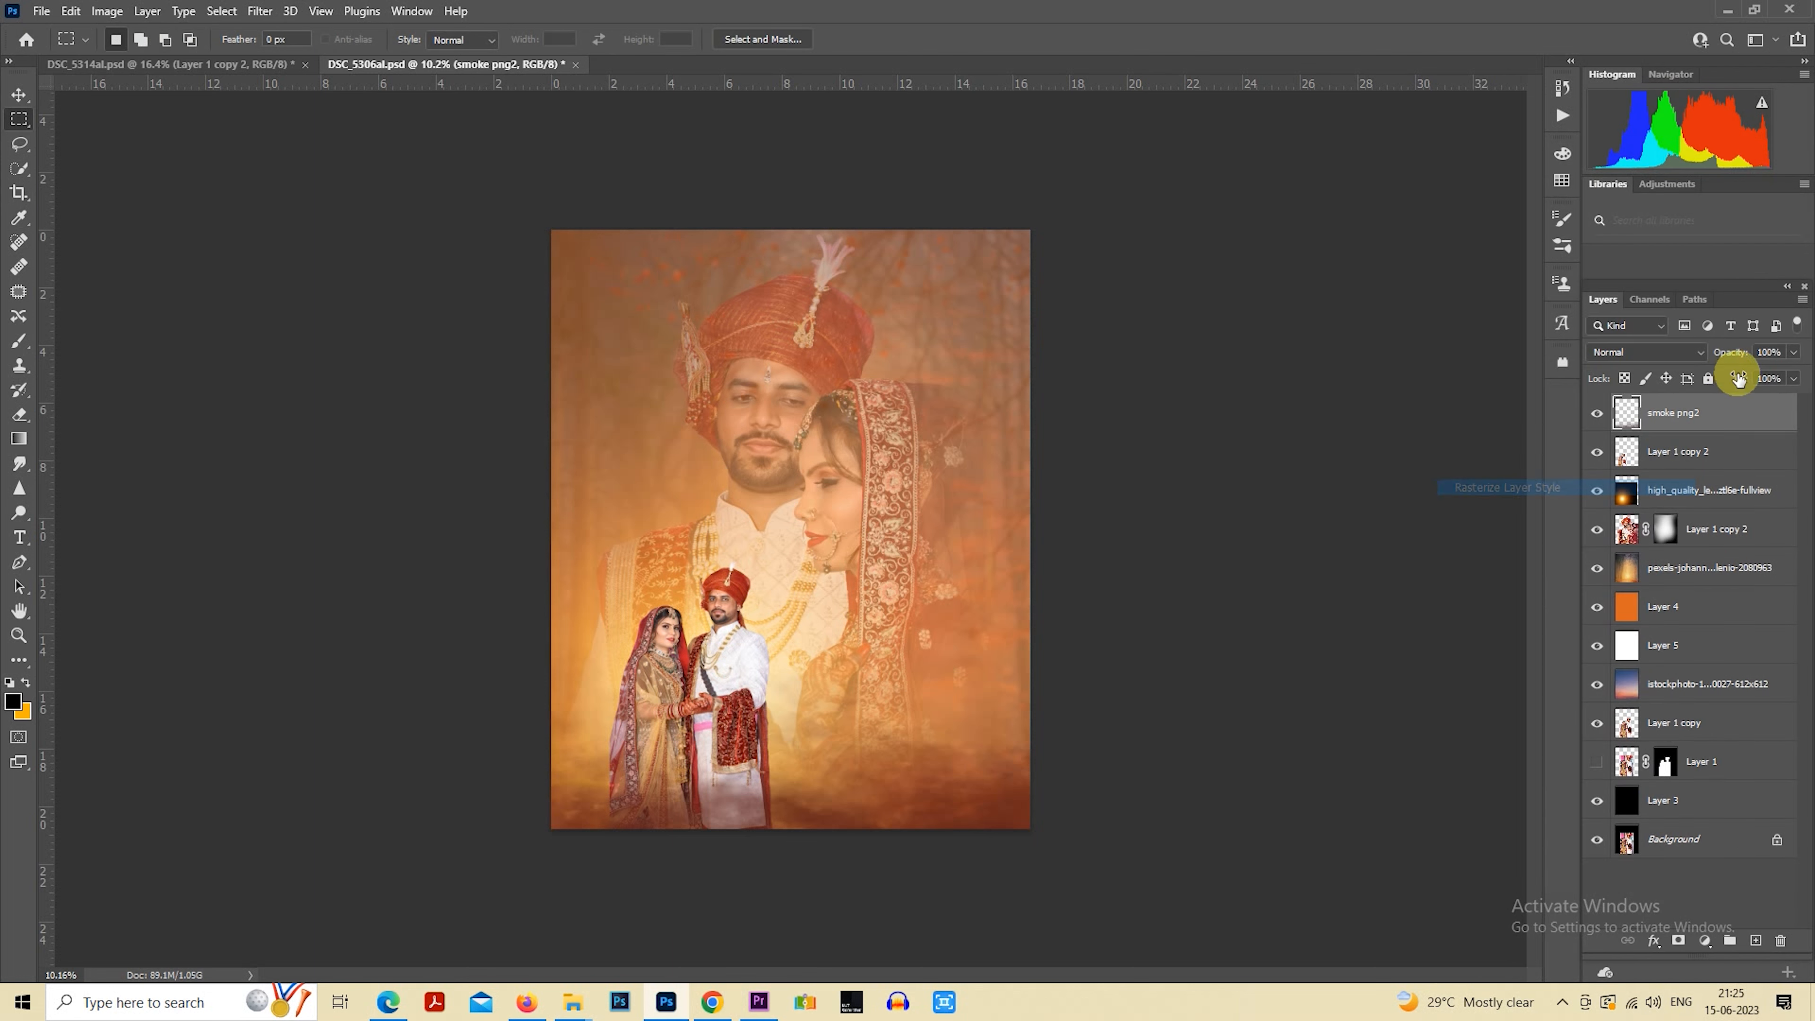
drag(1731, 358, 1705, 362)
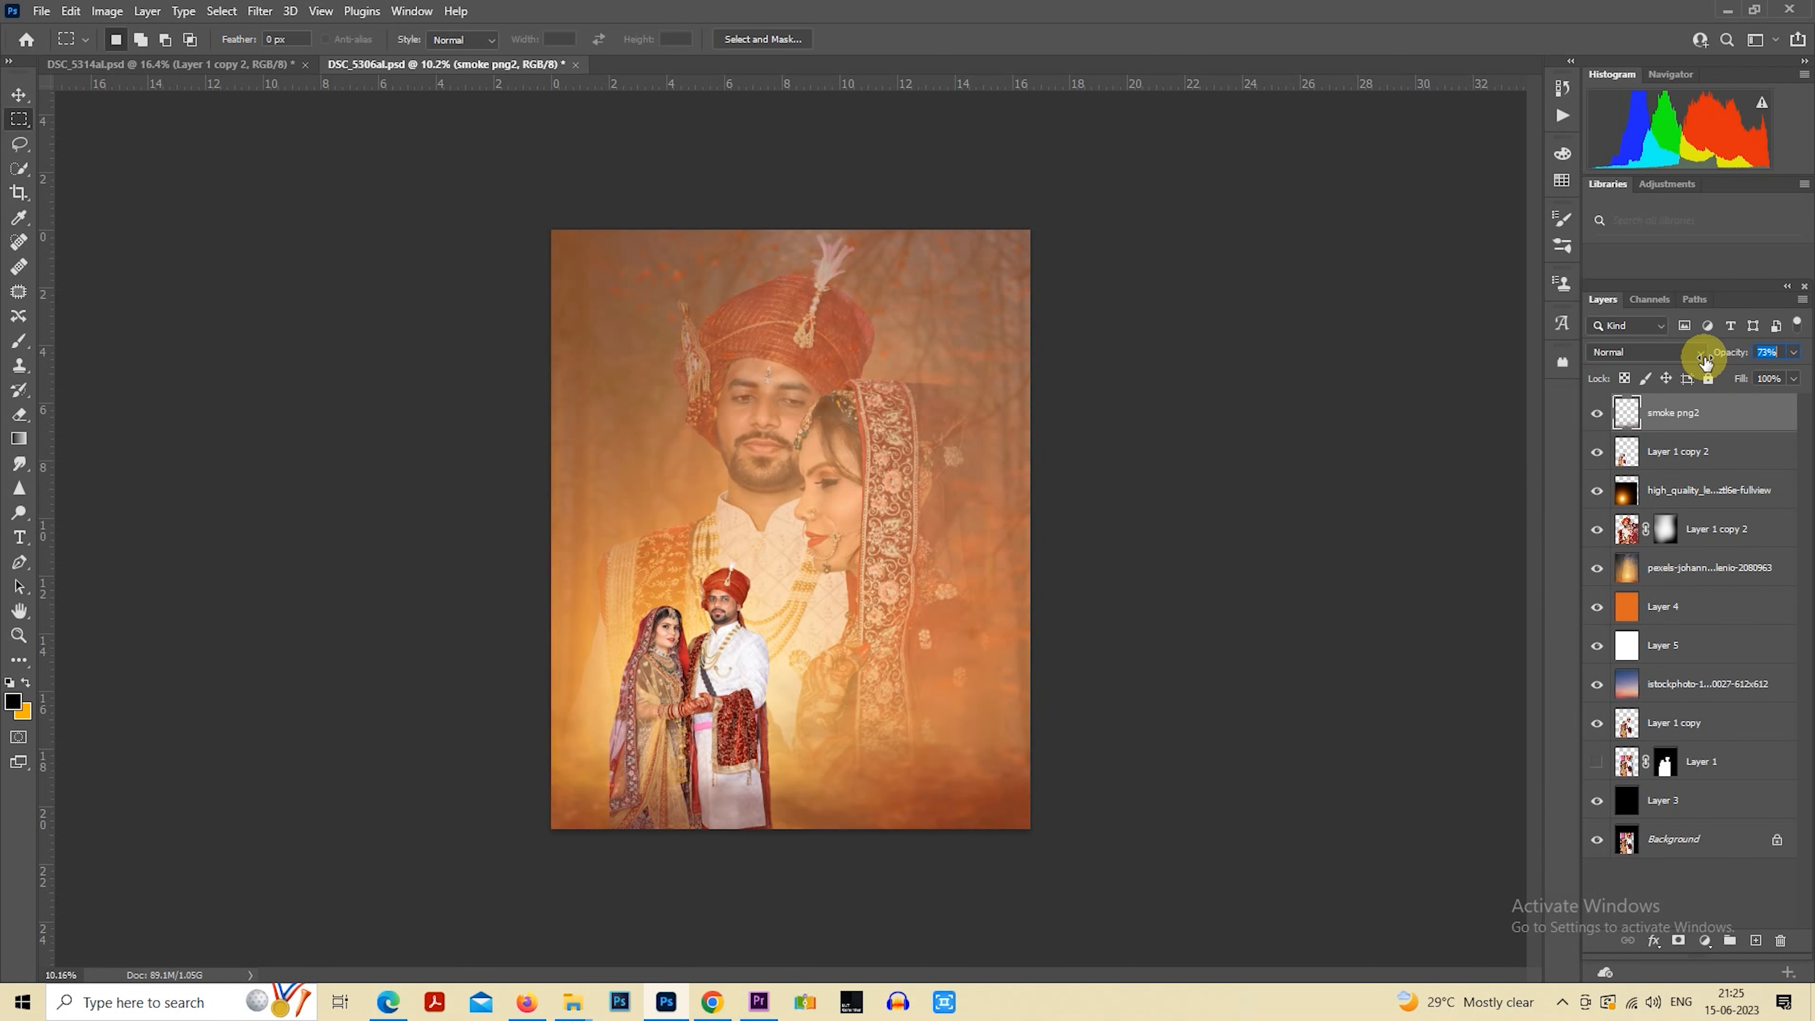
Reduce the smoke layer's saturation to -18 using Hue/Saturation
key(ctrl+u)
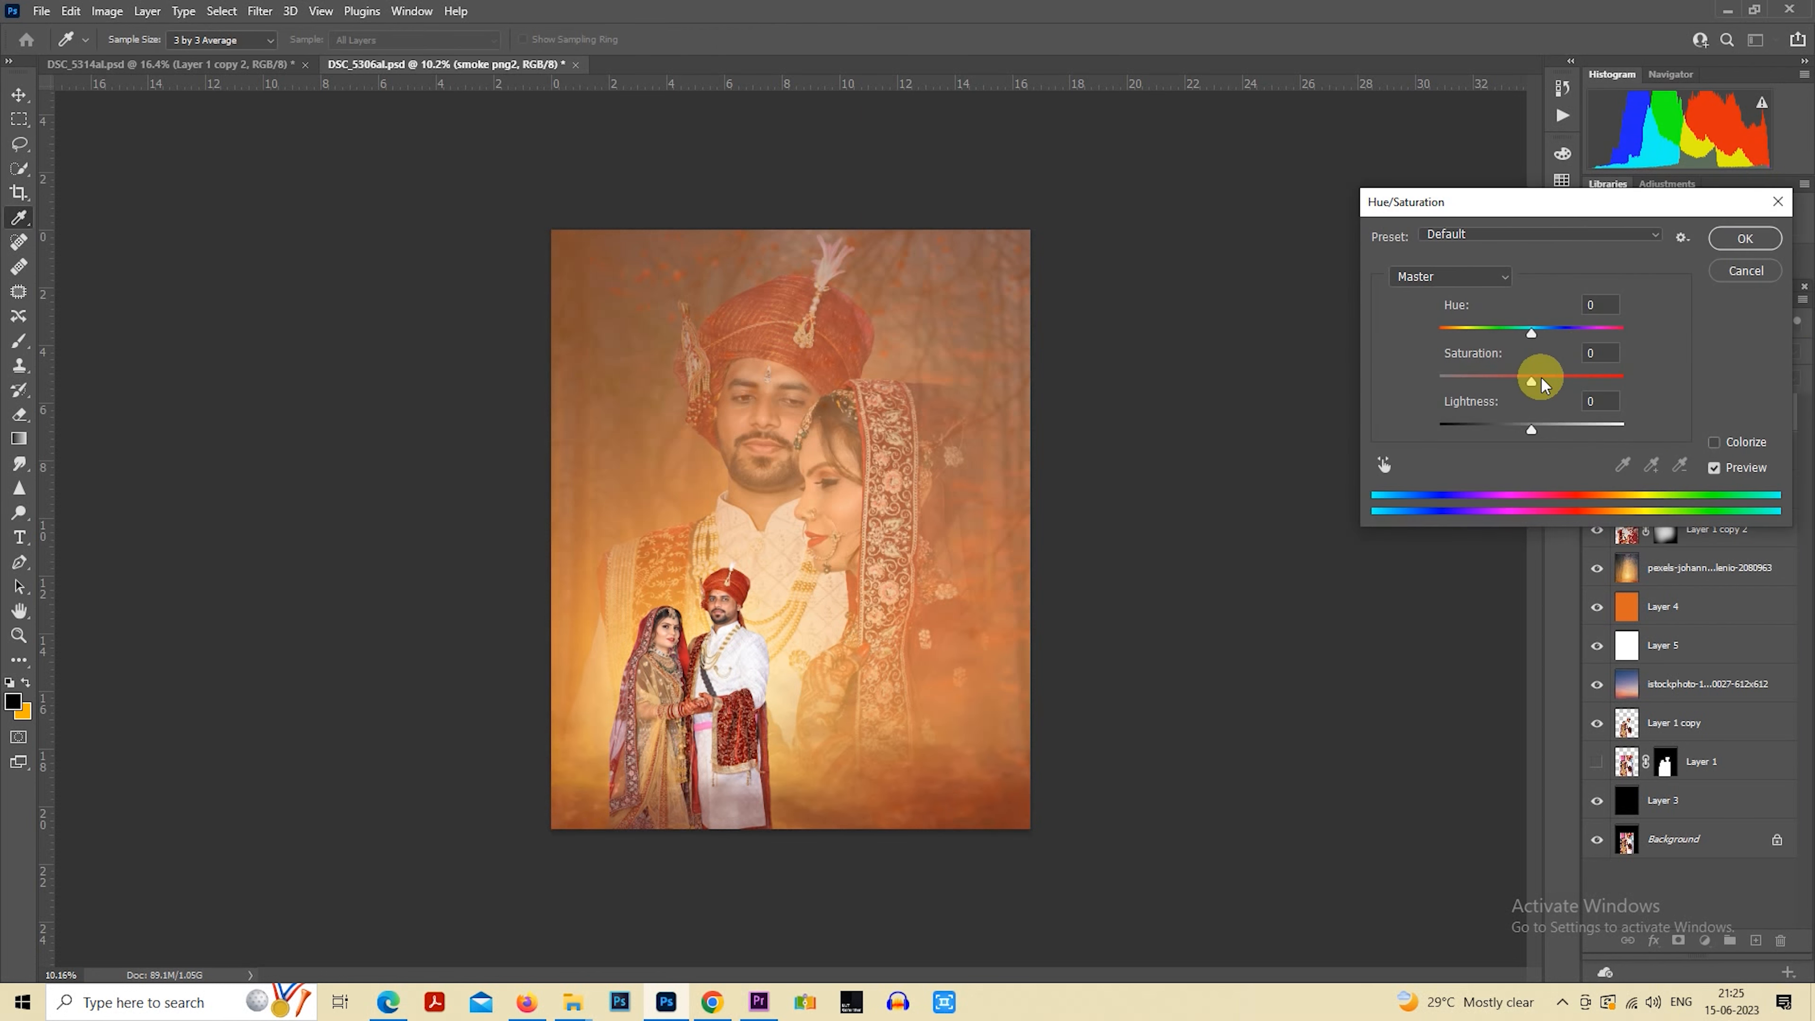
drag(1532, 426, 1513, 388)
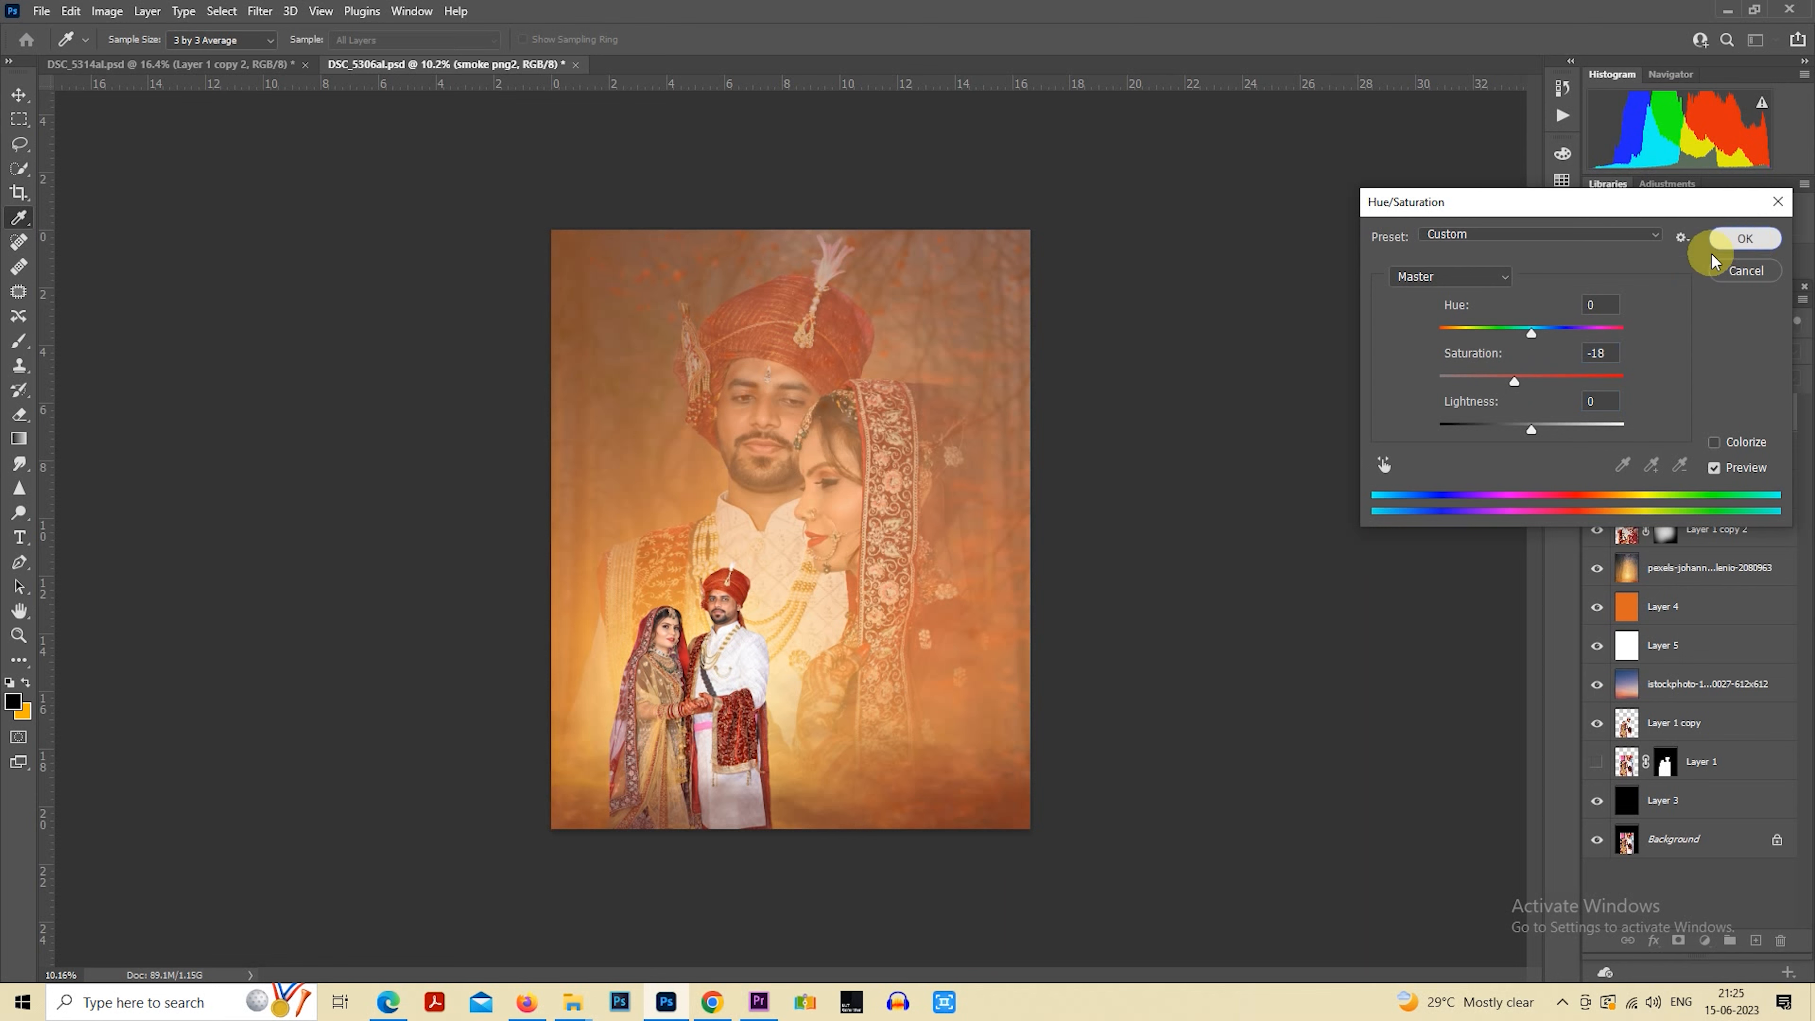
click(1746, 238)
Soften the smoke layer with a Gaussian Blur
click(259, 11)
mouse_move(365, 263)
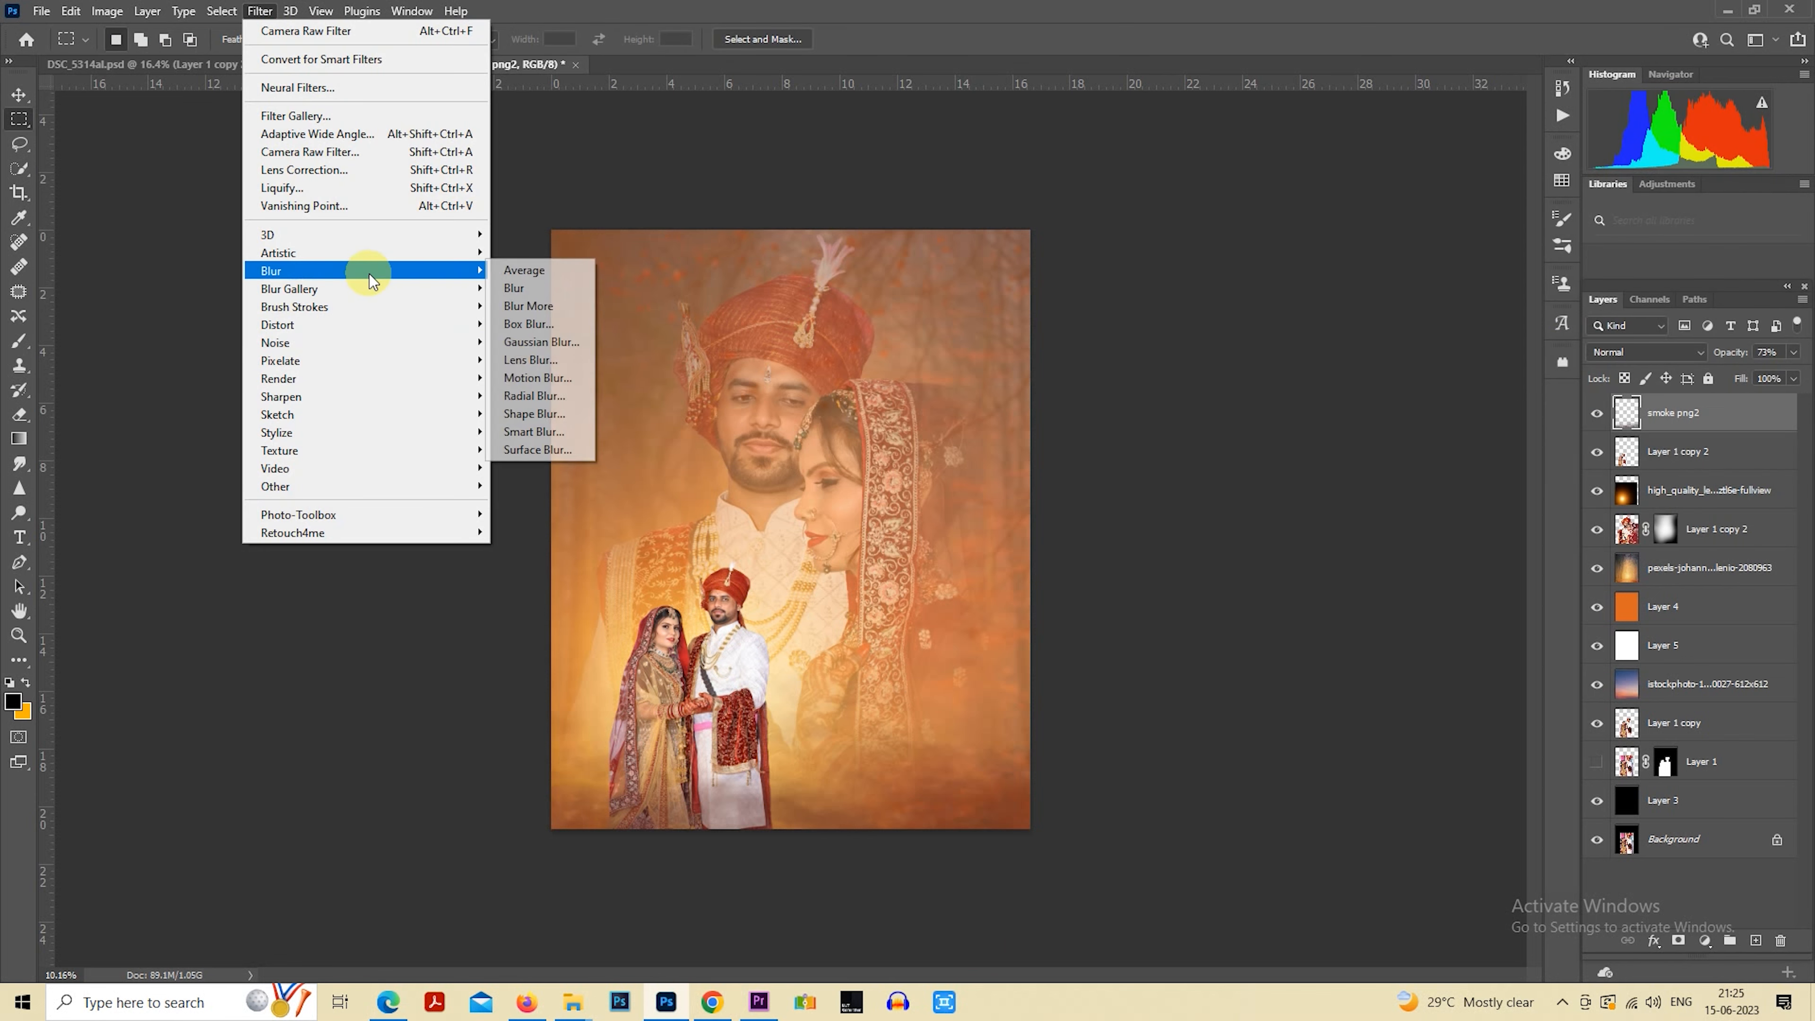
click(541, 341)
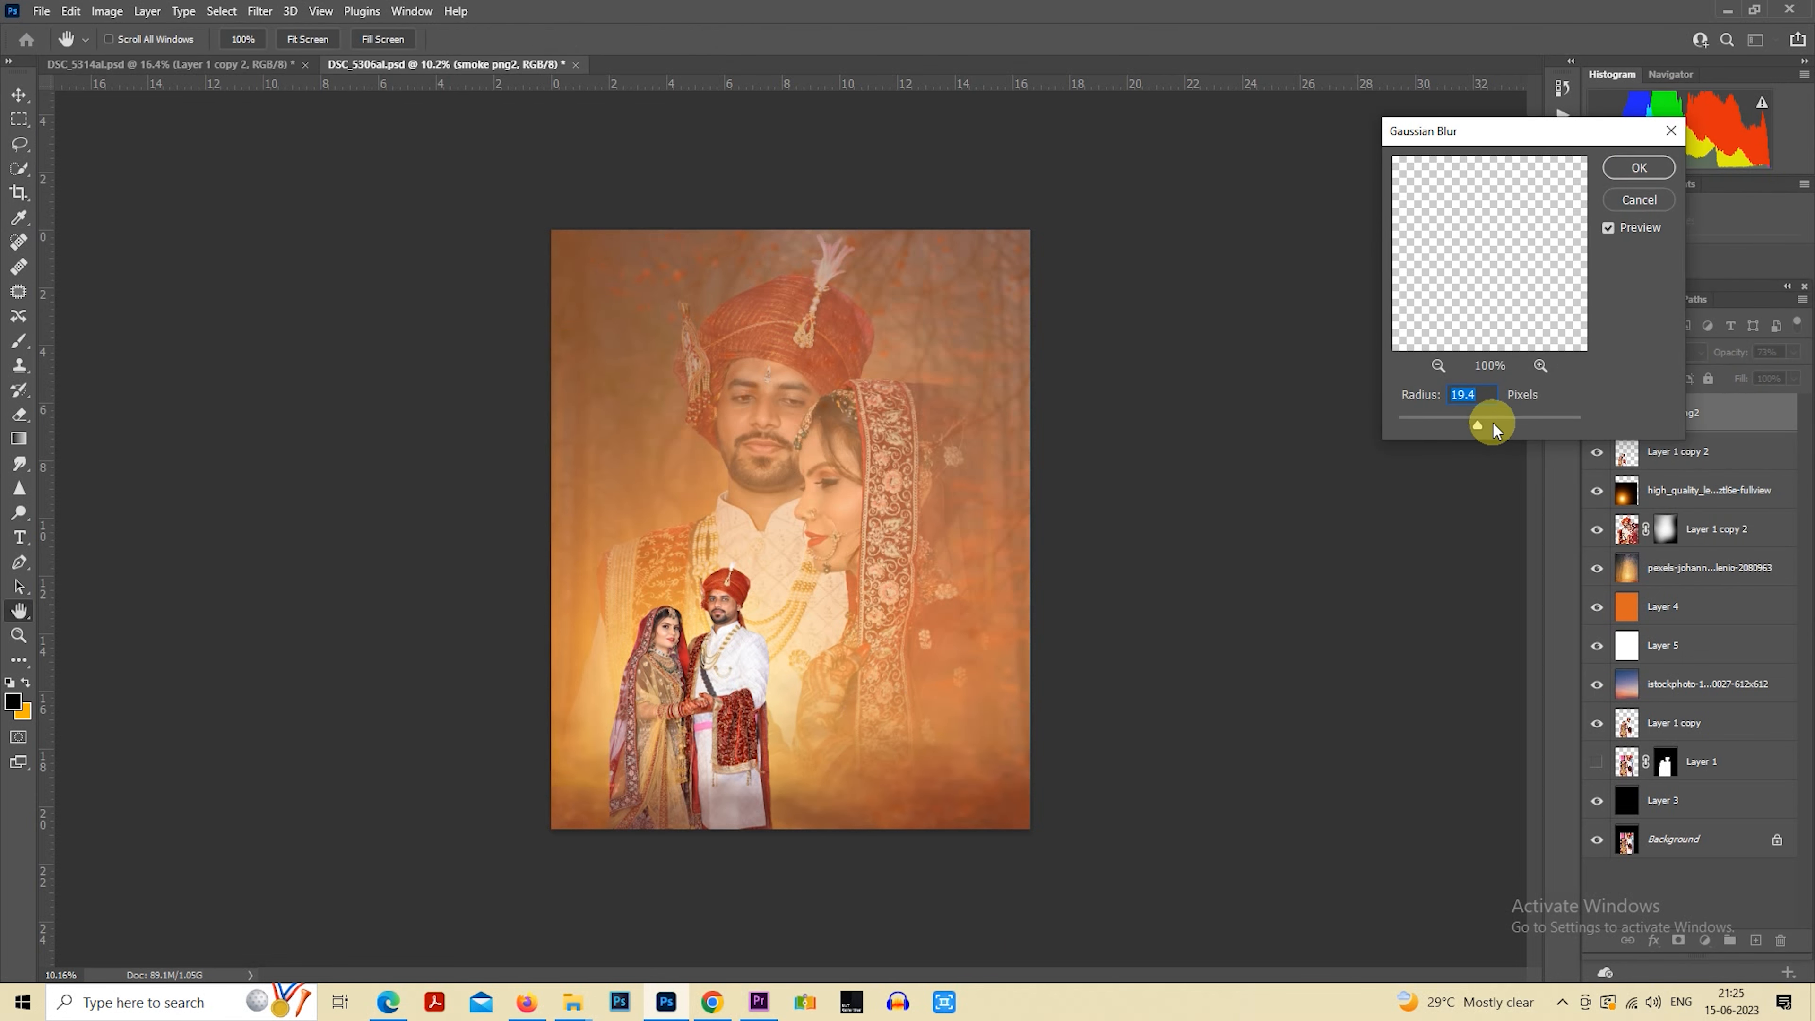
click(1638, 167)
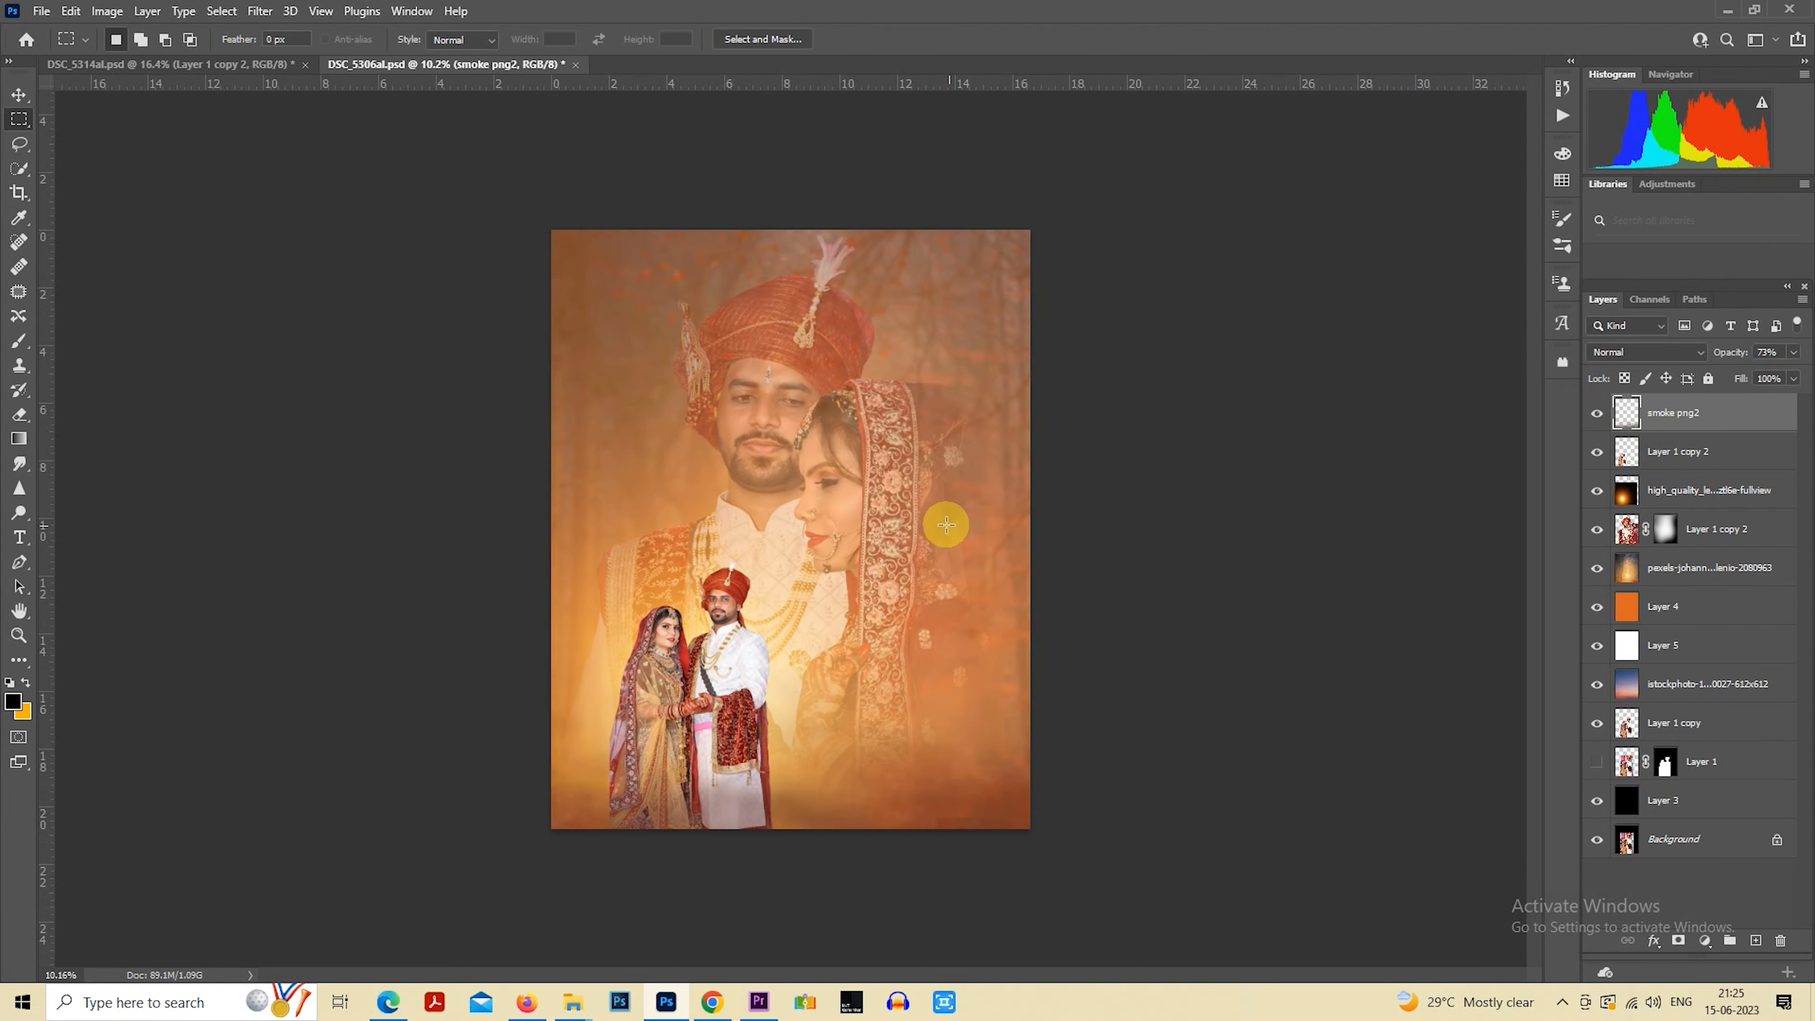
scroll(1030, 555, down, 1)
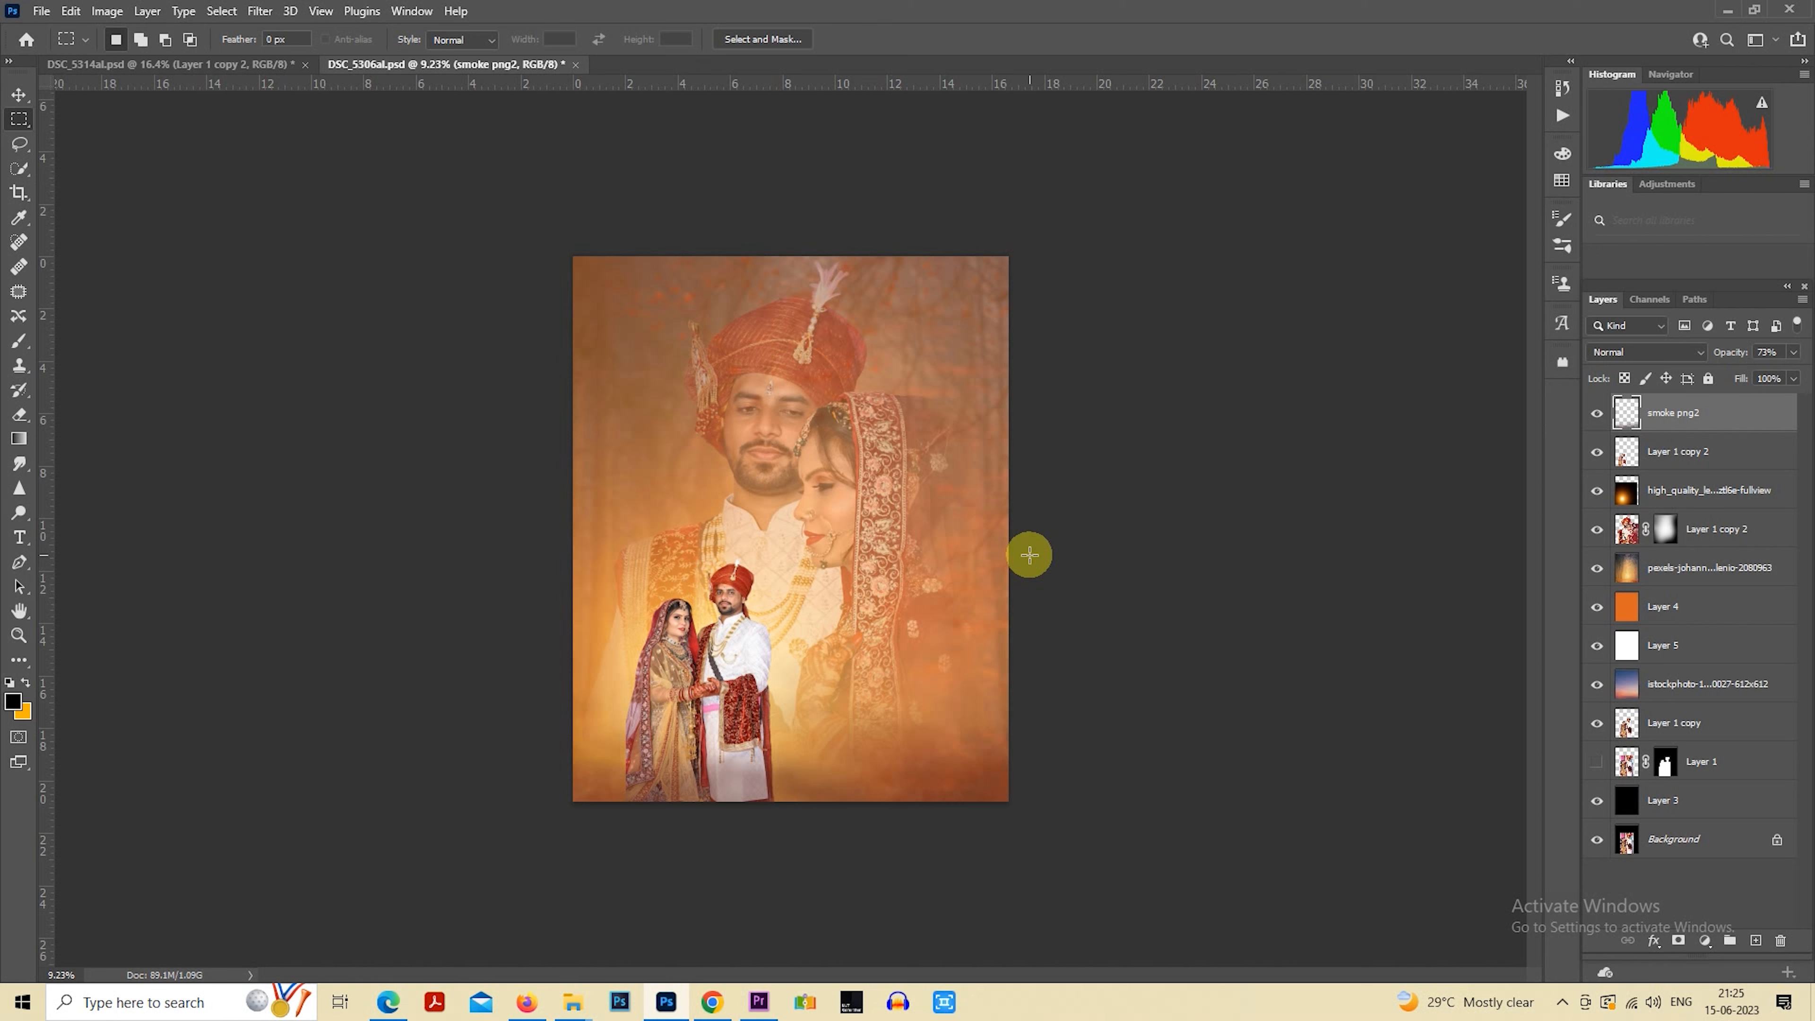
scroll(1002, 623, up, 1)
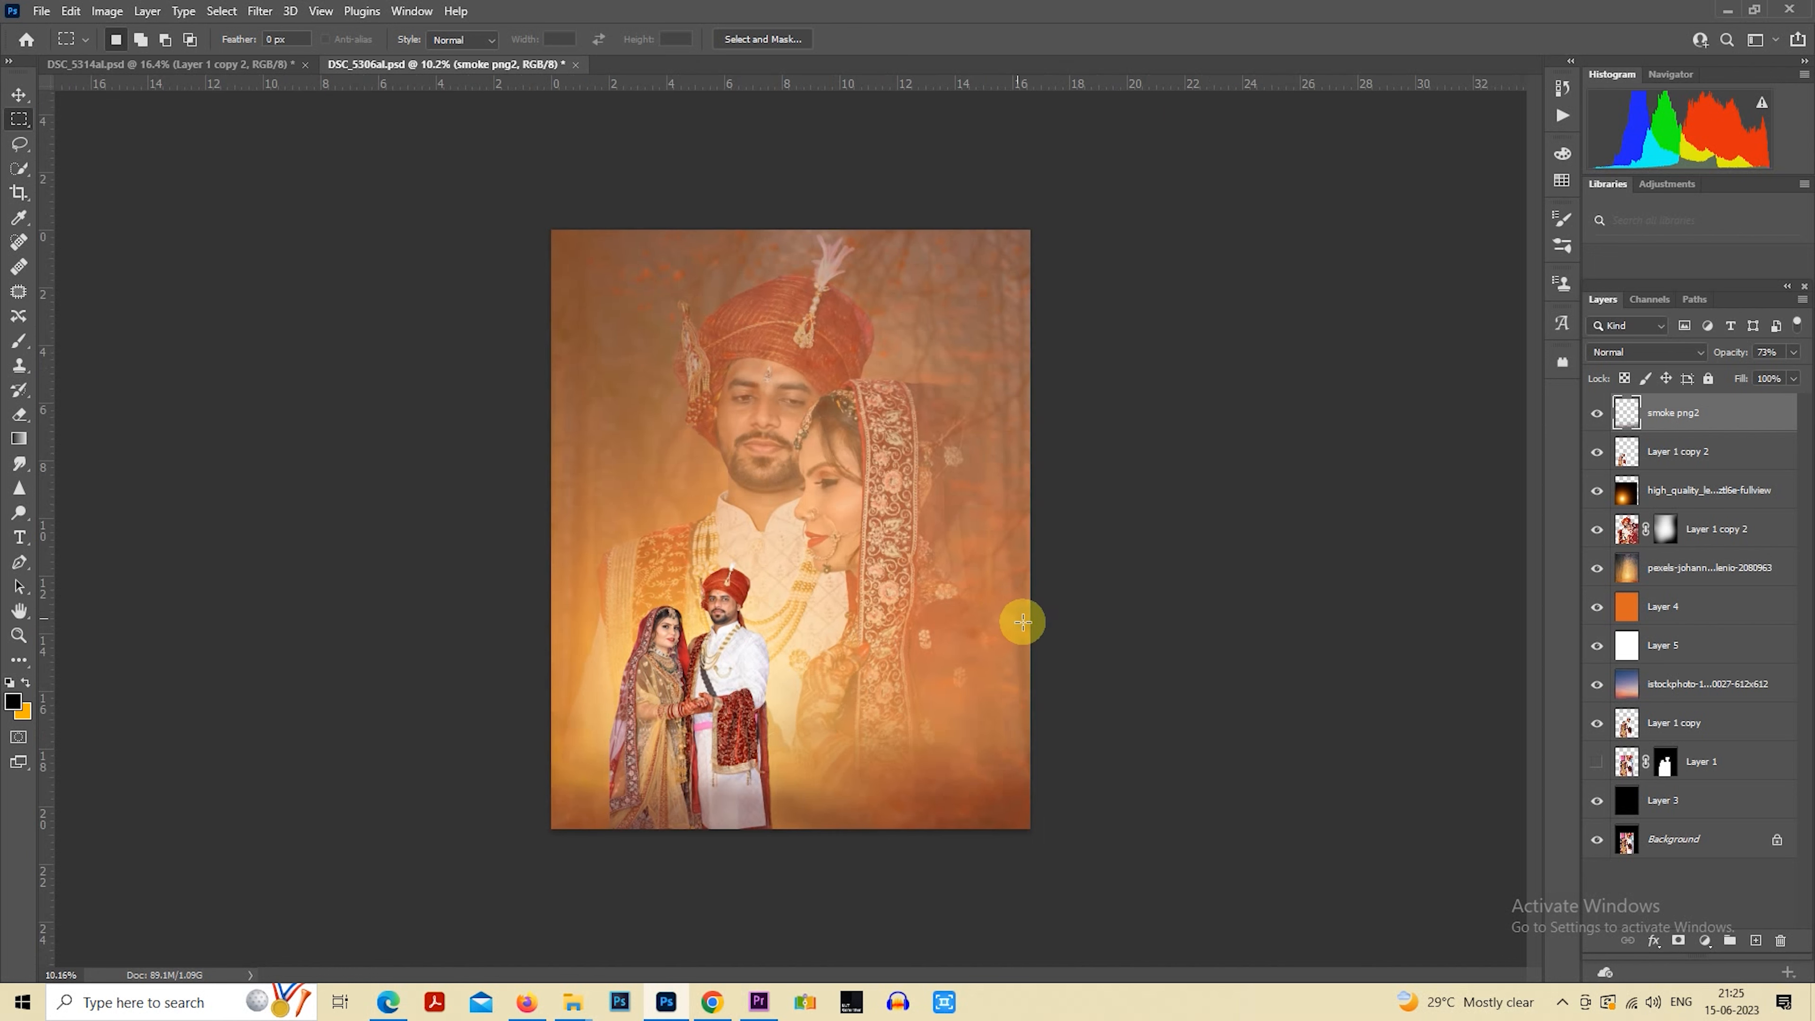
scroll(1033, 613, down, 1)
scroll(1033, 614, up, 1)
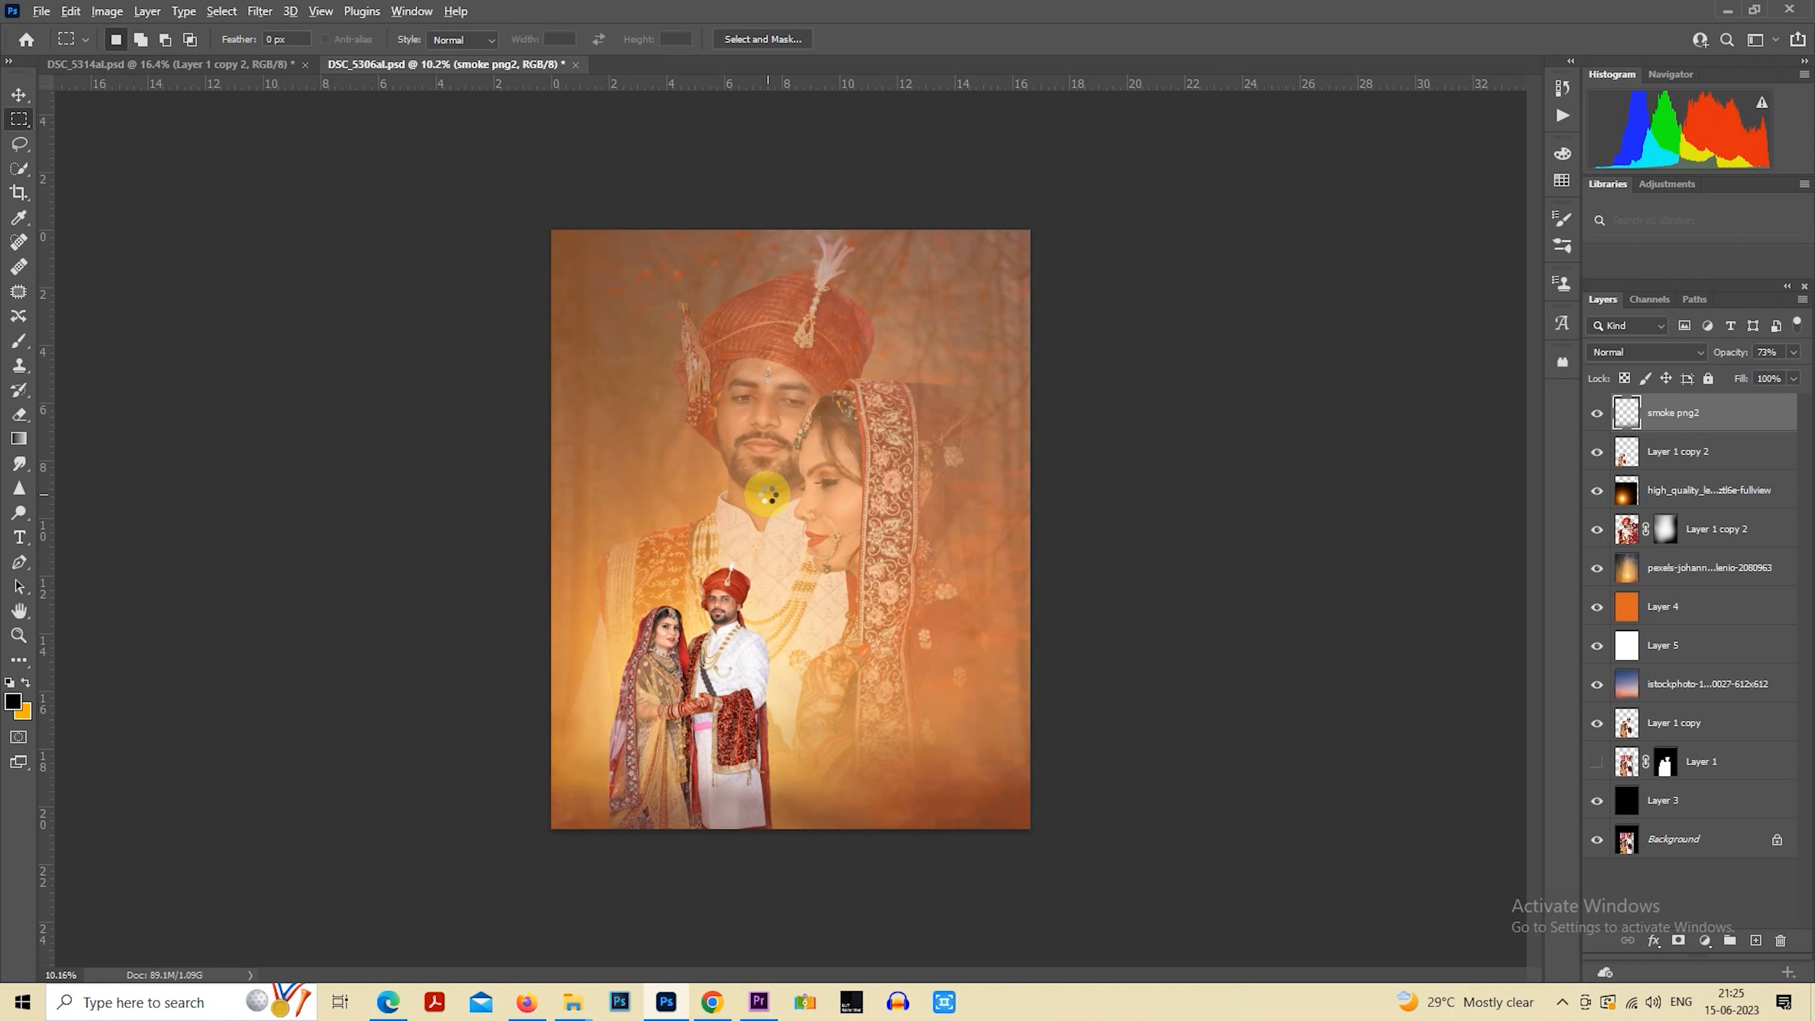
key(ctrl+alt+shift+e)
scroll(879, 501, up, 1)
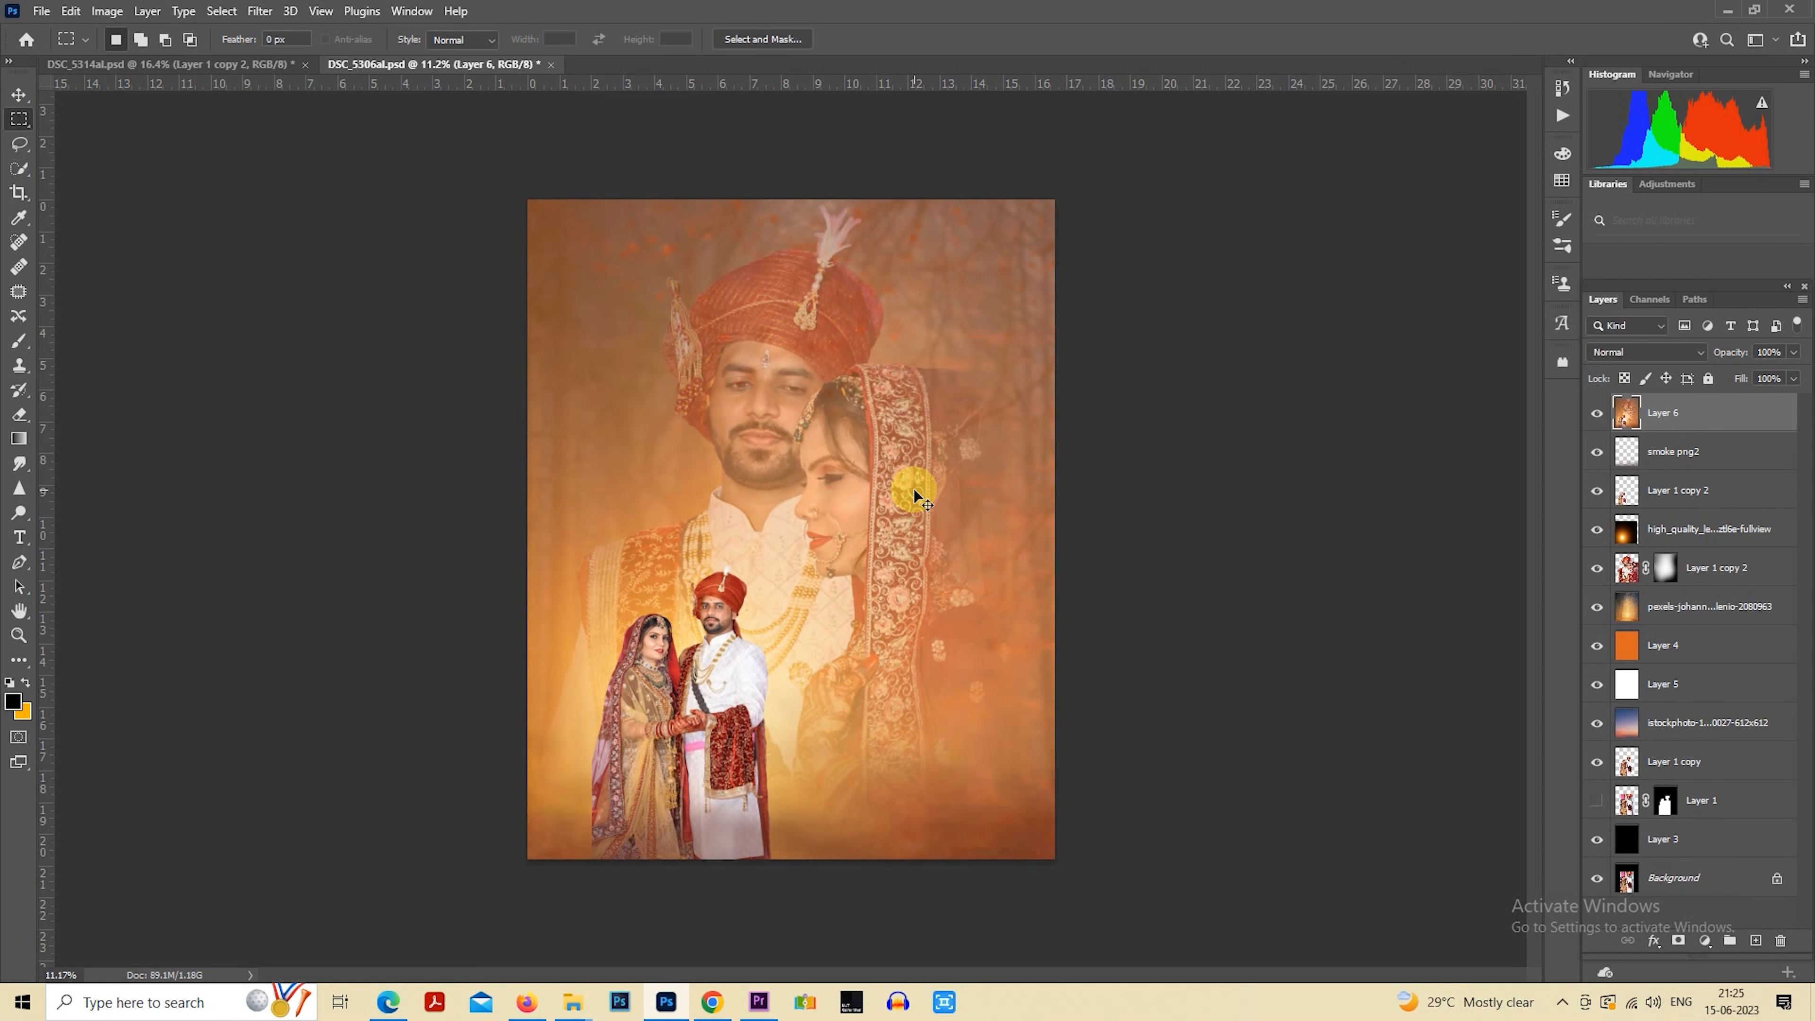
key(ctrl+z)
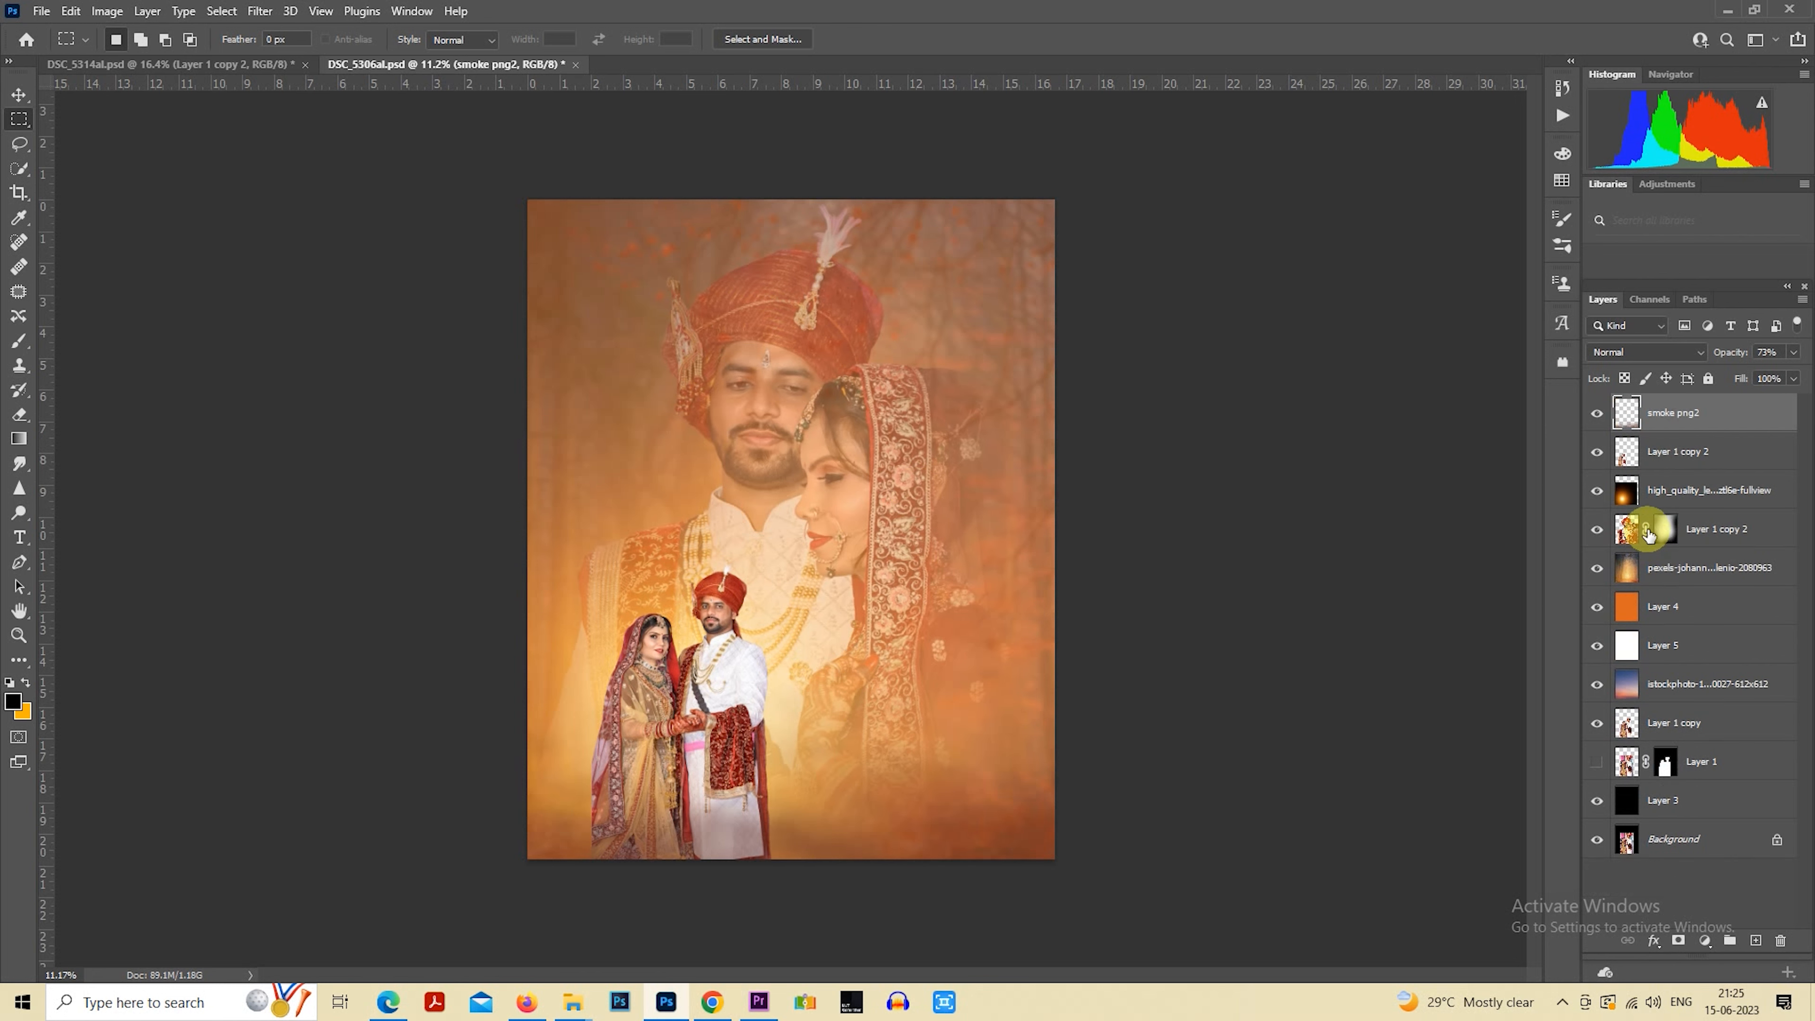
Select the smoke and small couple layers together, scale them down slightly with Free Transform, and nudge them to the right
ctrl+click(1662, 441)
right_click(767, 615)
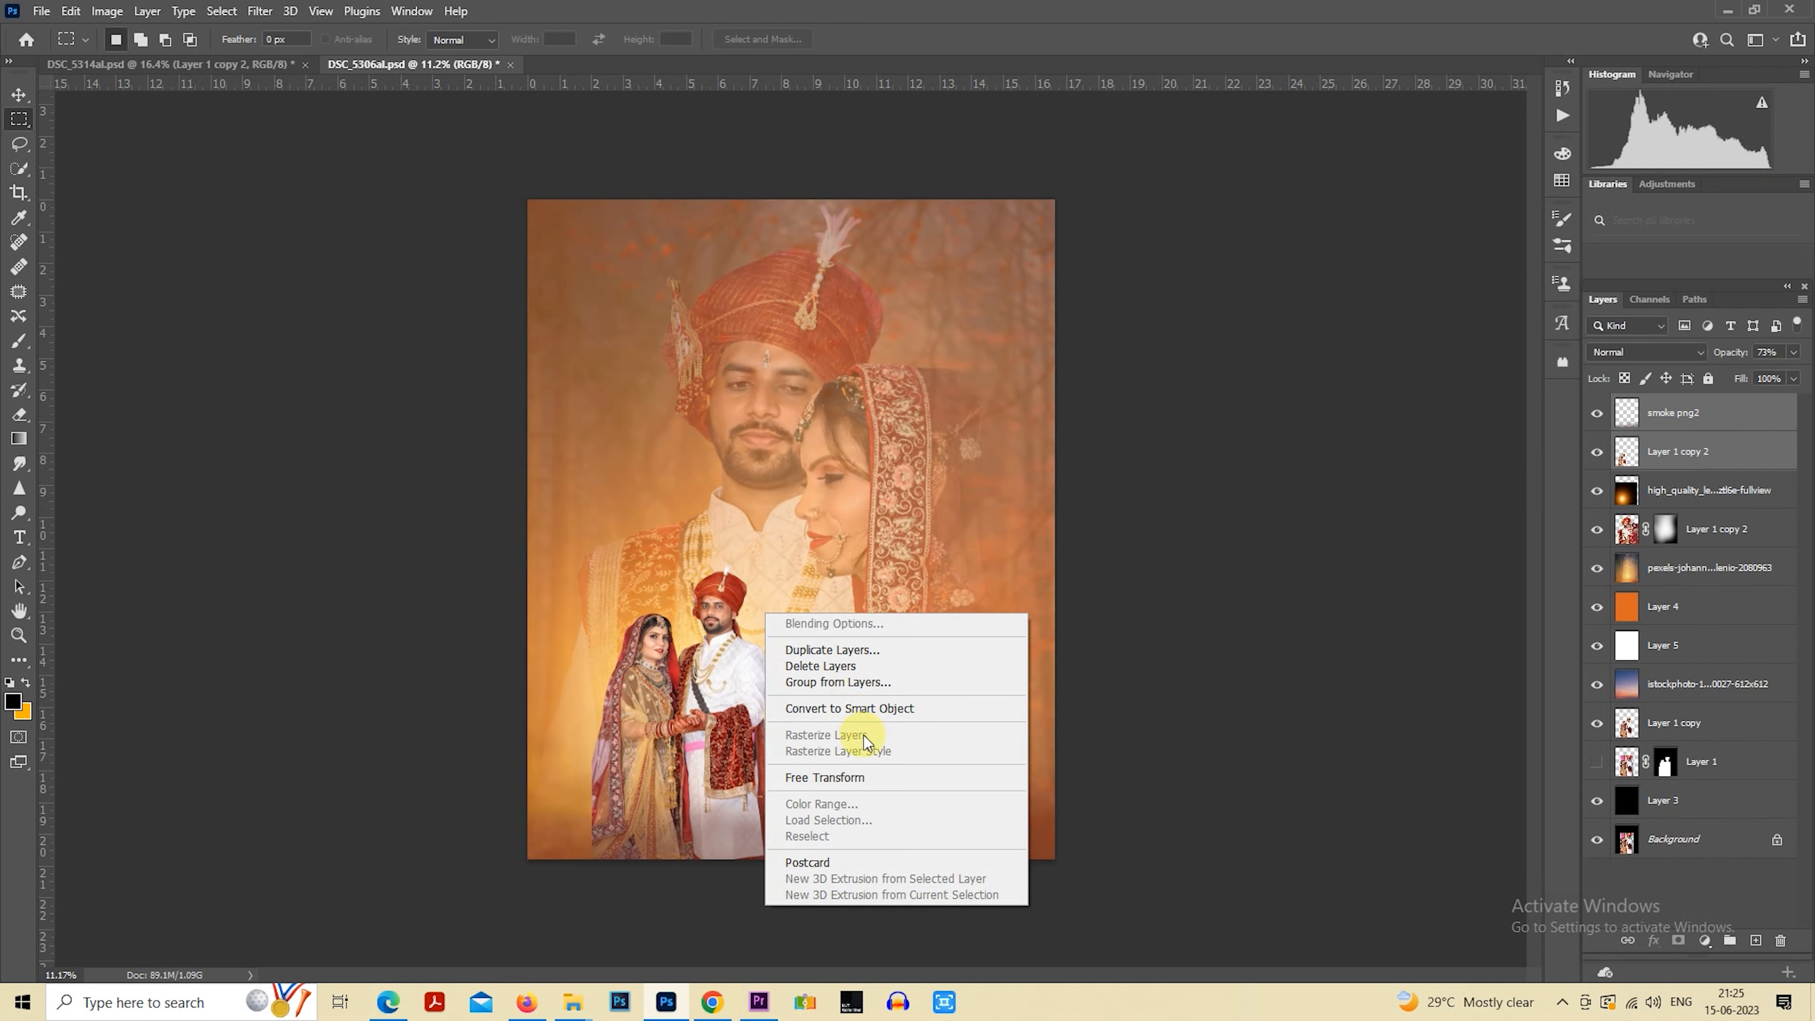
click(854, 774)
drag(1117, 515, 1084, 562)
drag(942, 633, 947, 631)
key(Return)
Shift the lens flare layer slightly with Free Transform behind the small couple
click(1644, 500)
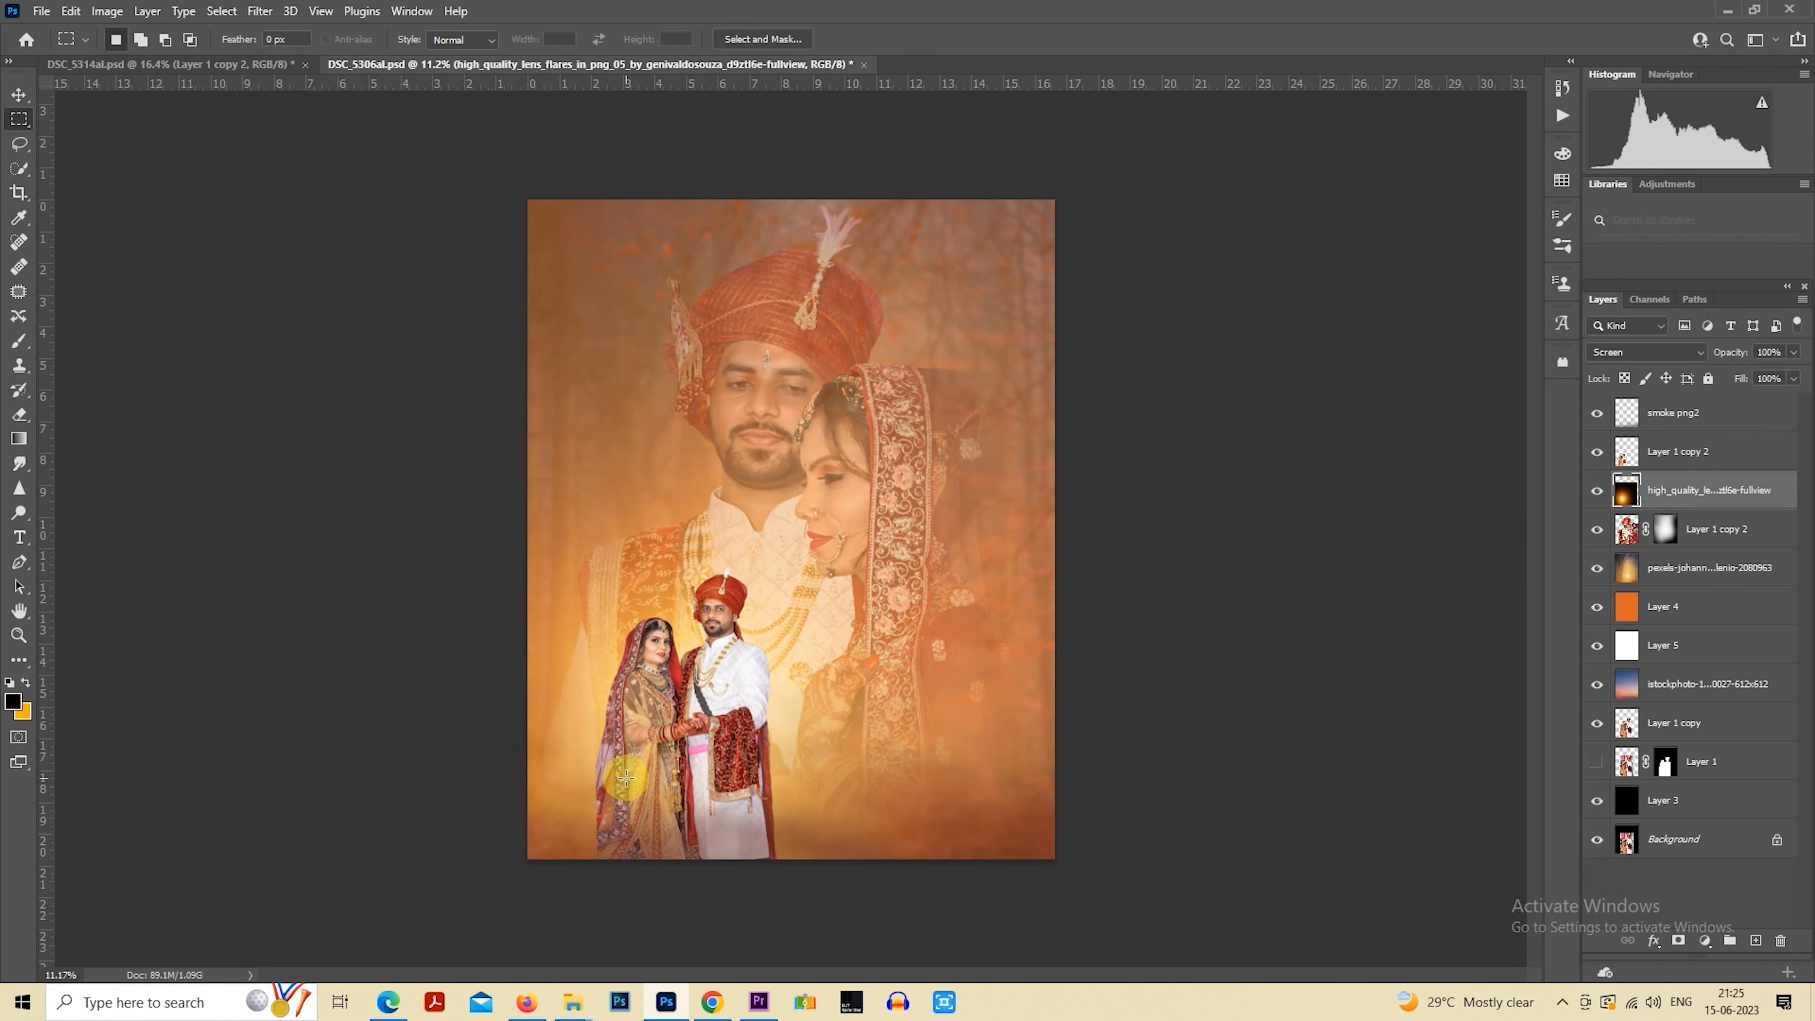
right_click(705, 740)
click(795, 855)
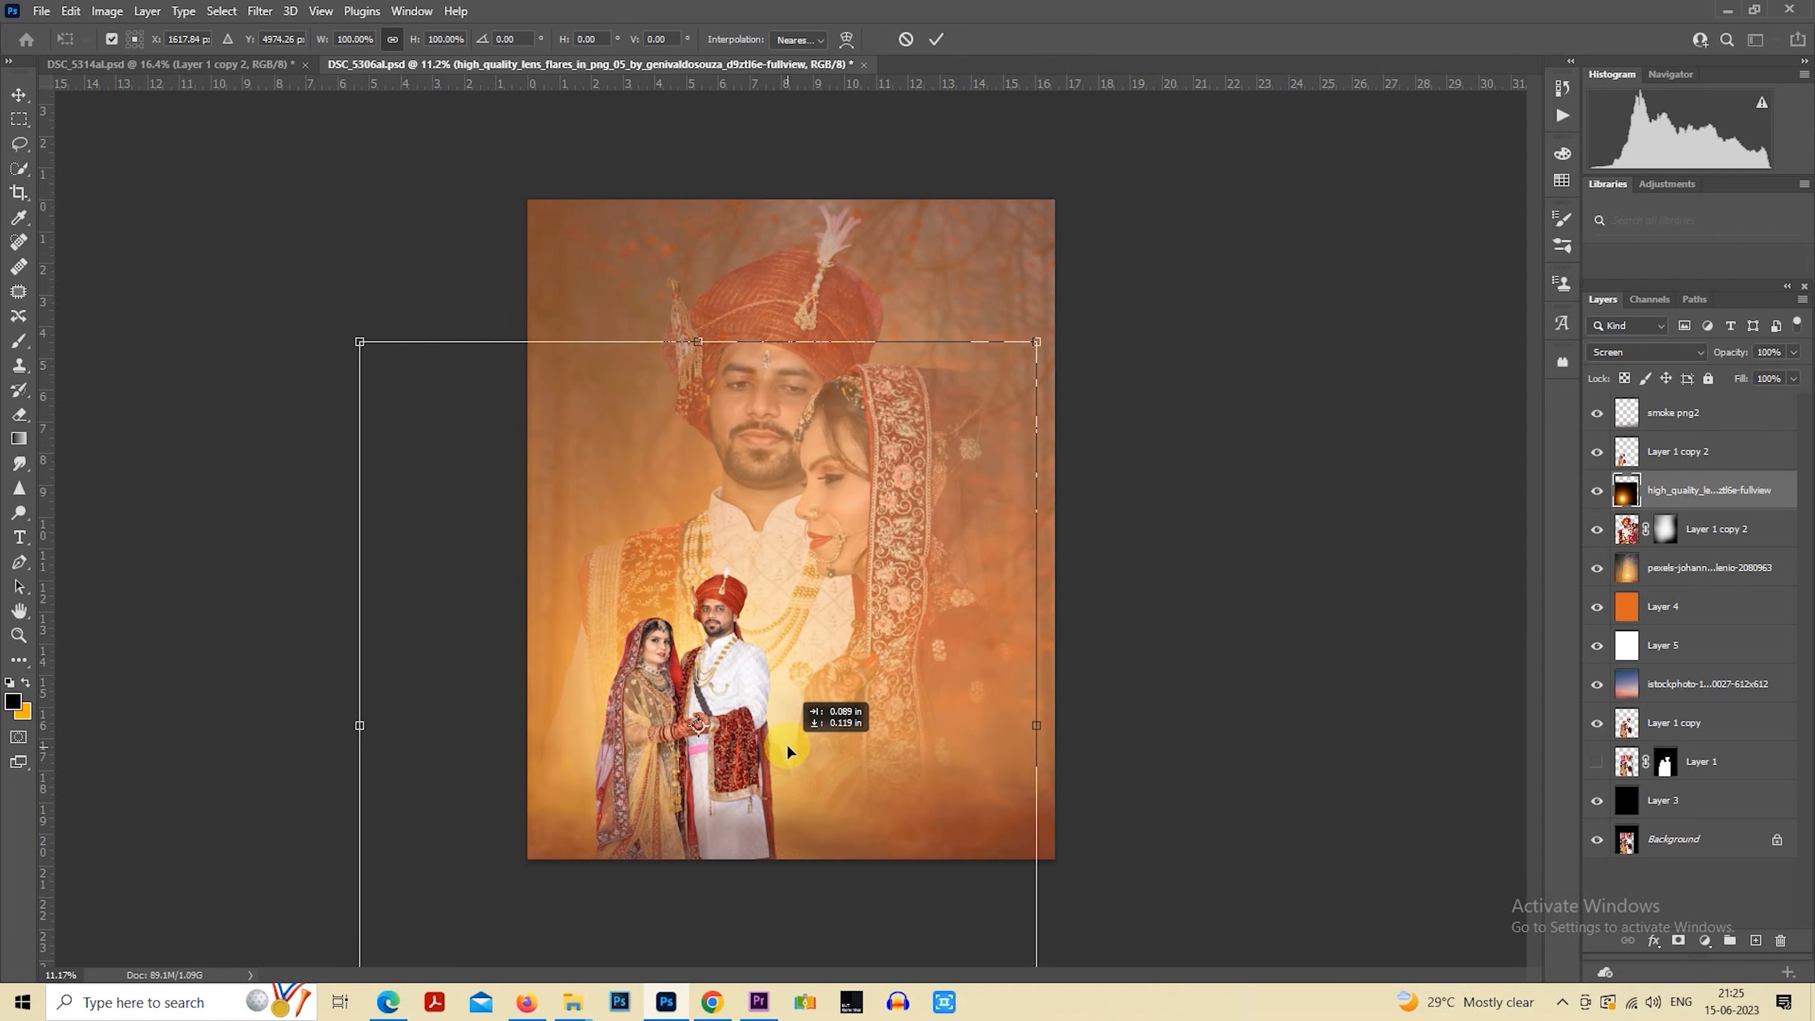
key(Return)
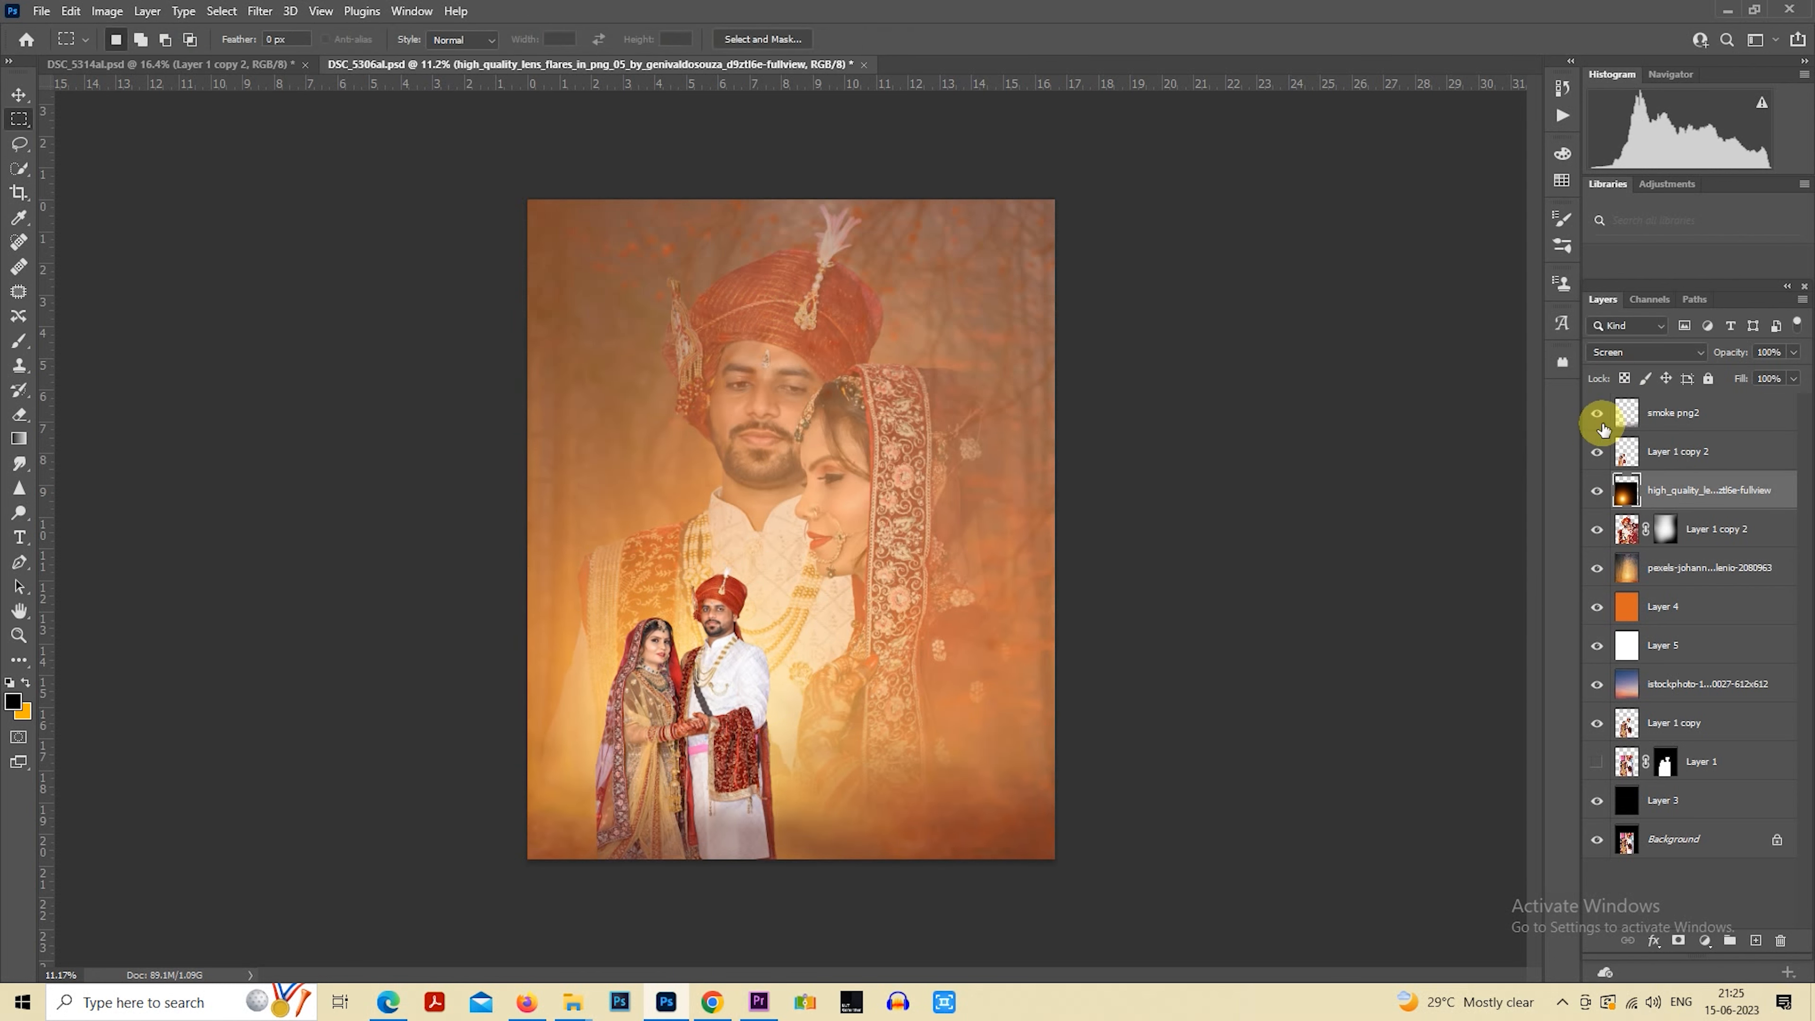
Stamp all visible layers into a new merged layer above the smoke layer
click(1693, 408)
key(ctrl+shift+alt+e)
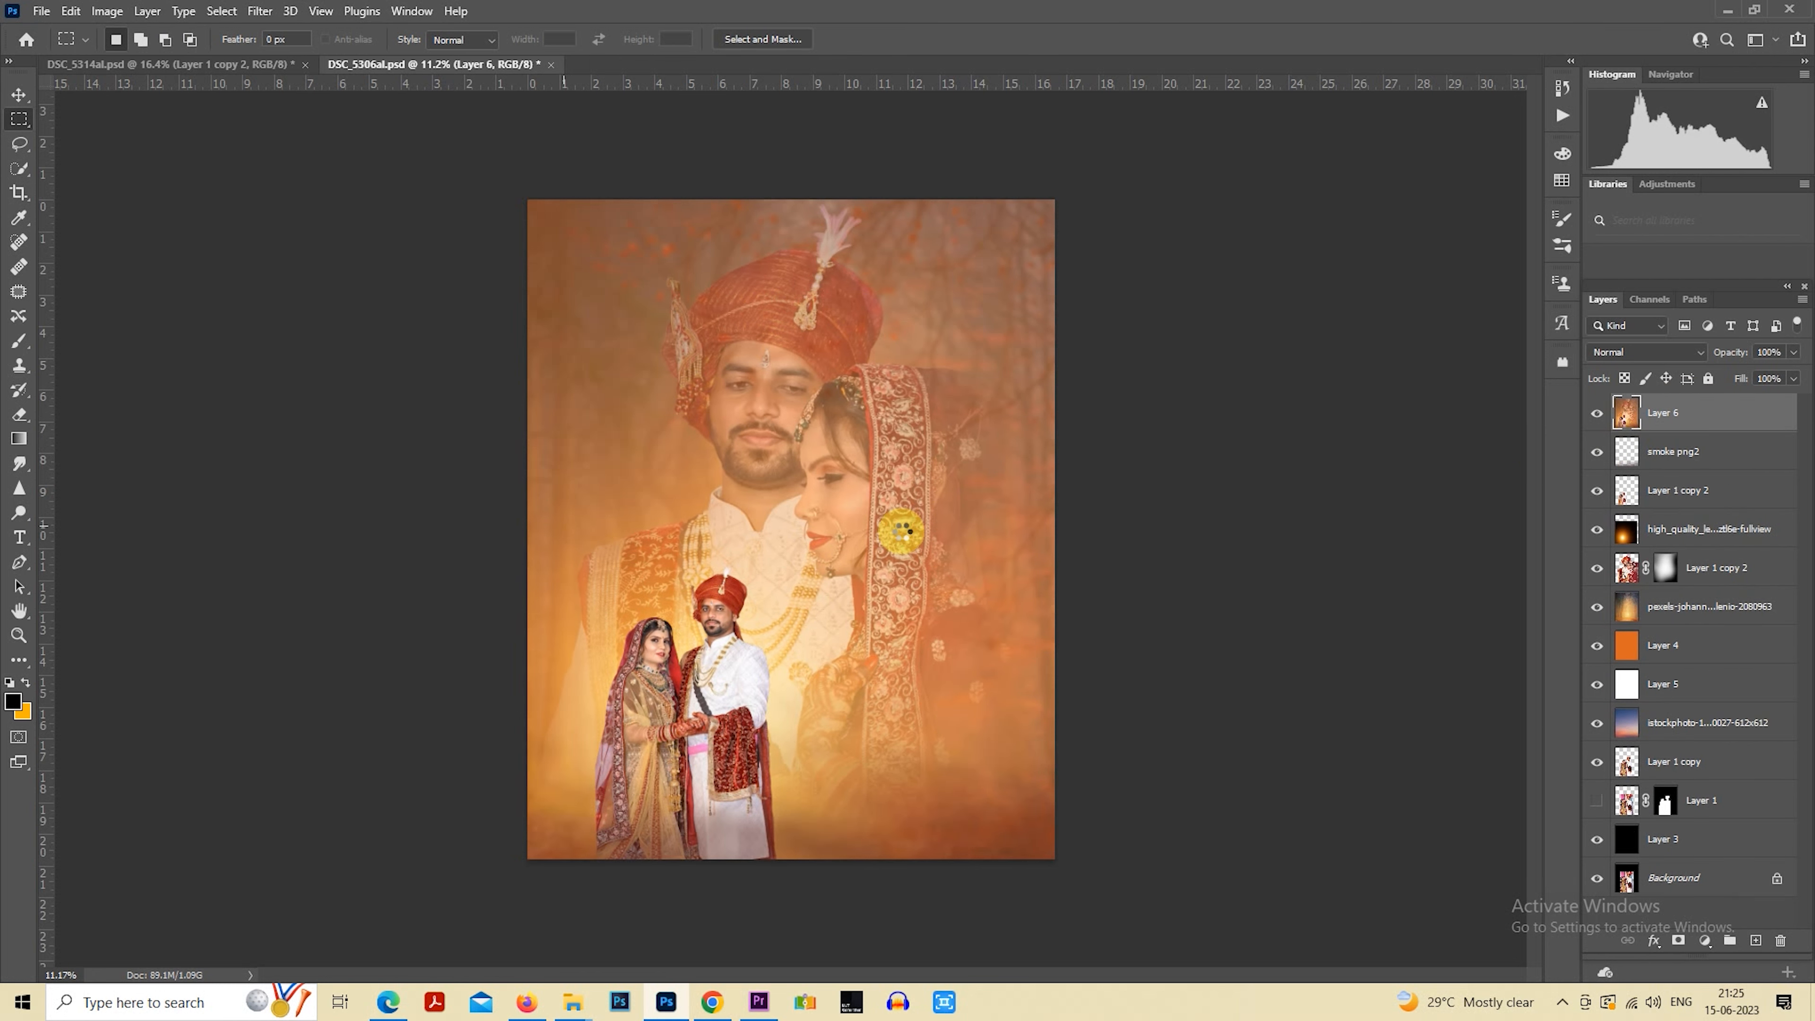
key(ctrl+shift+a)
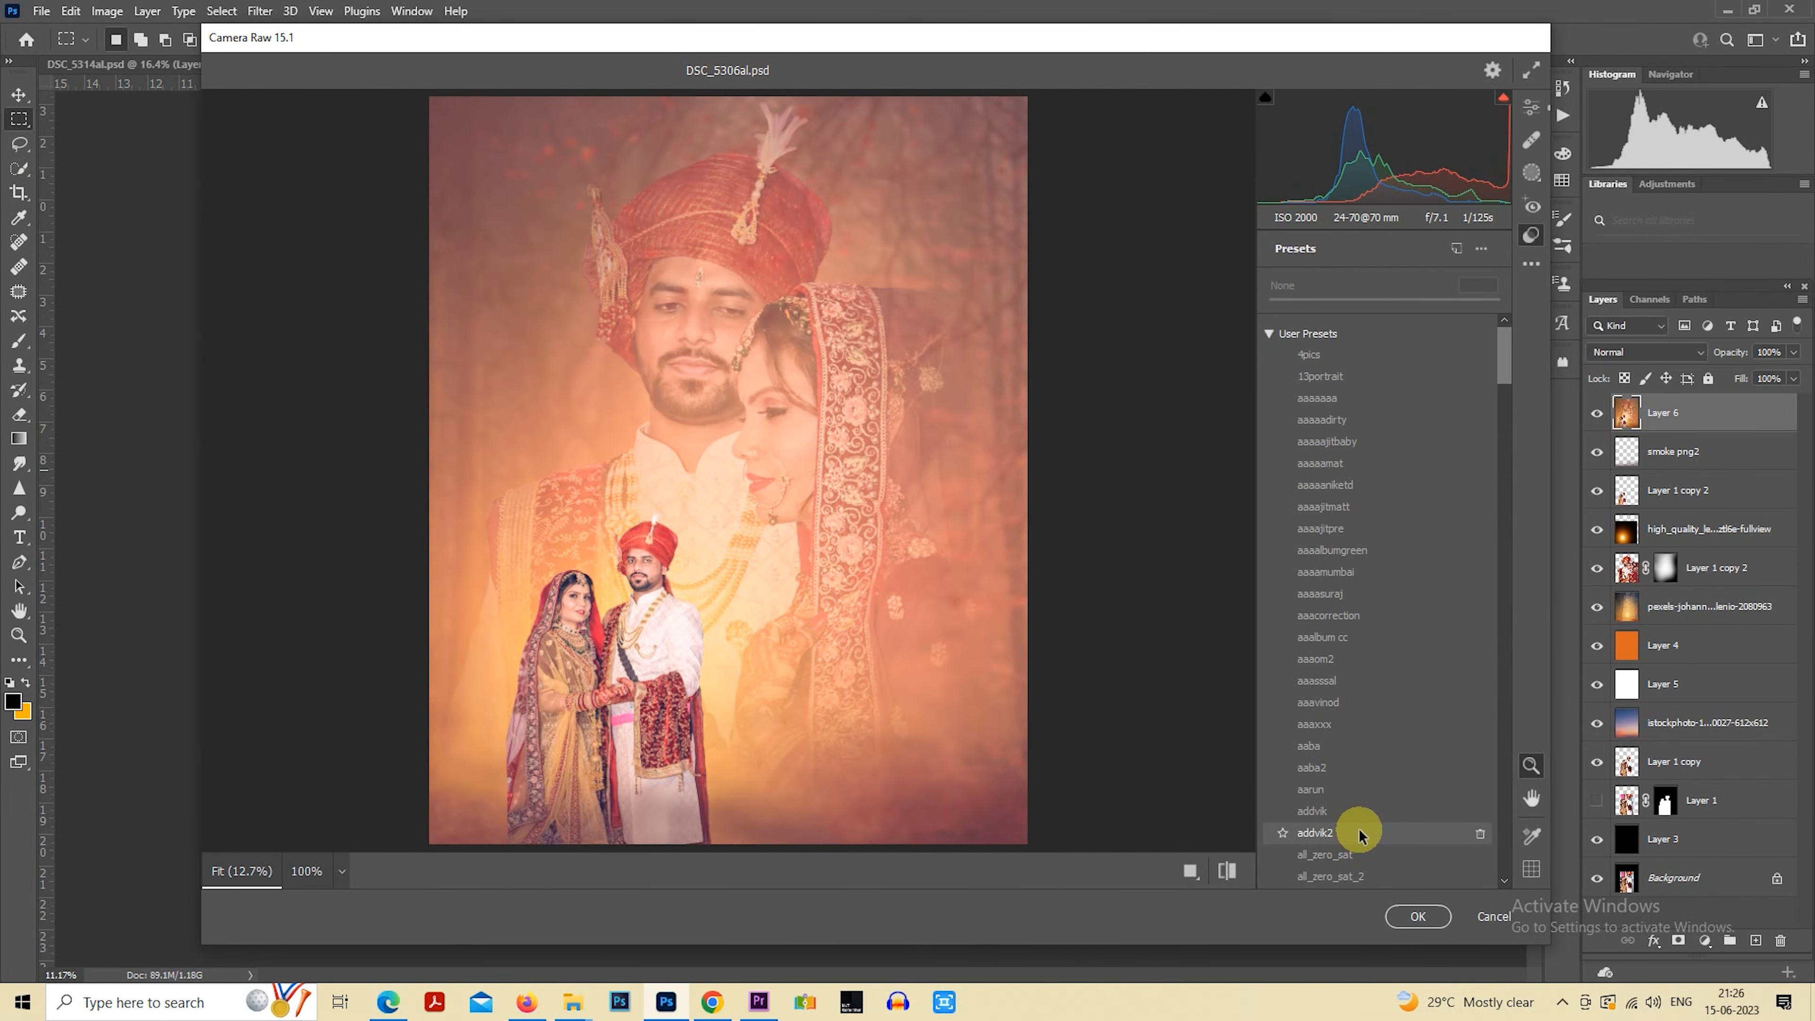
click(1331, 726)
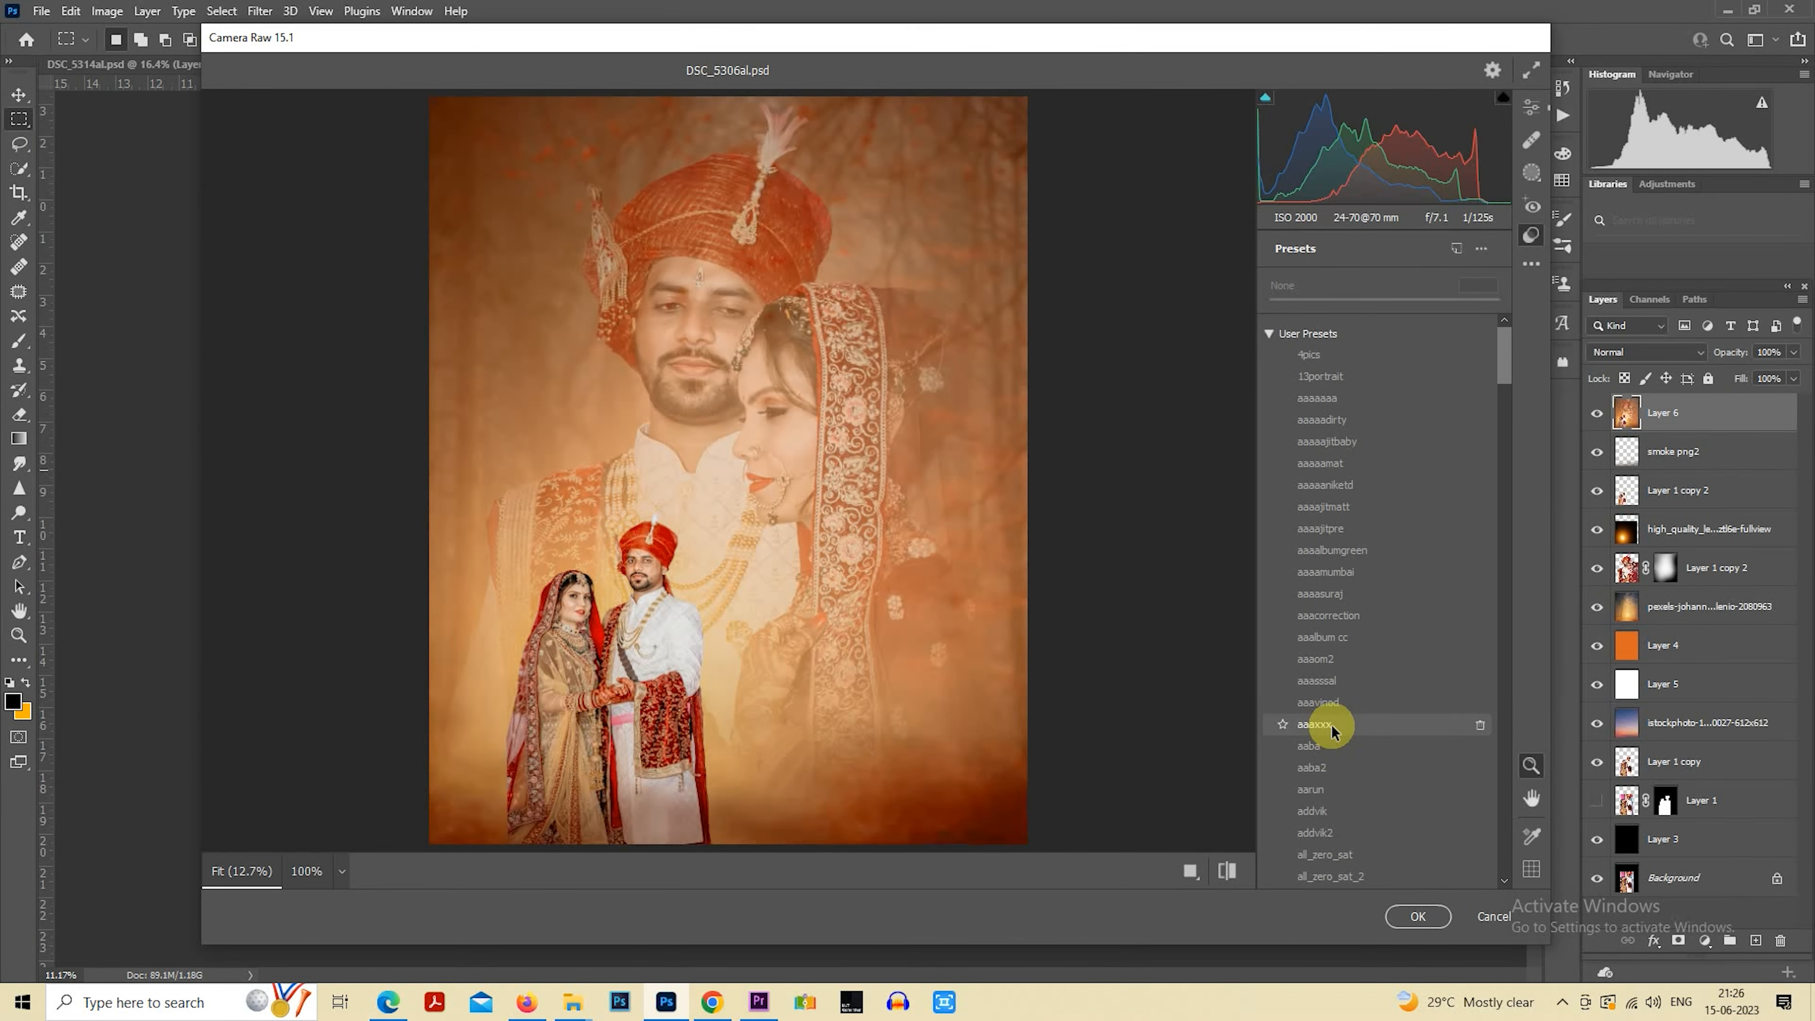
click(1417, 916)
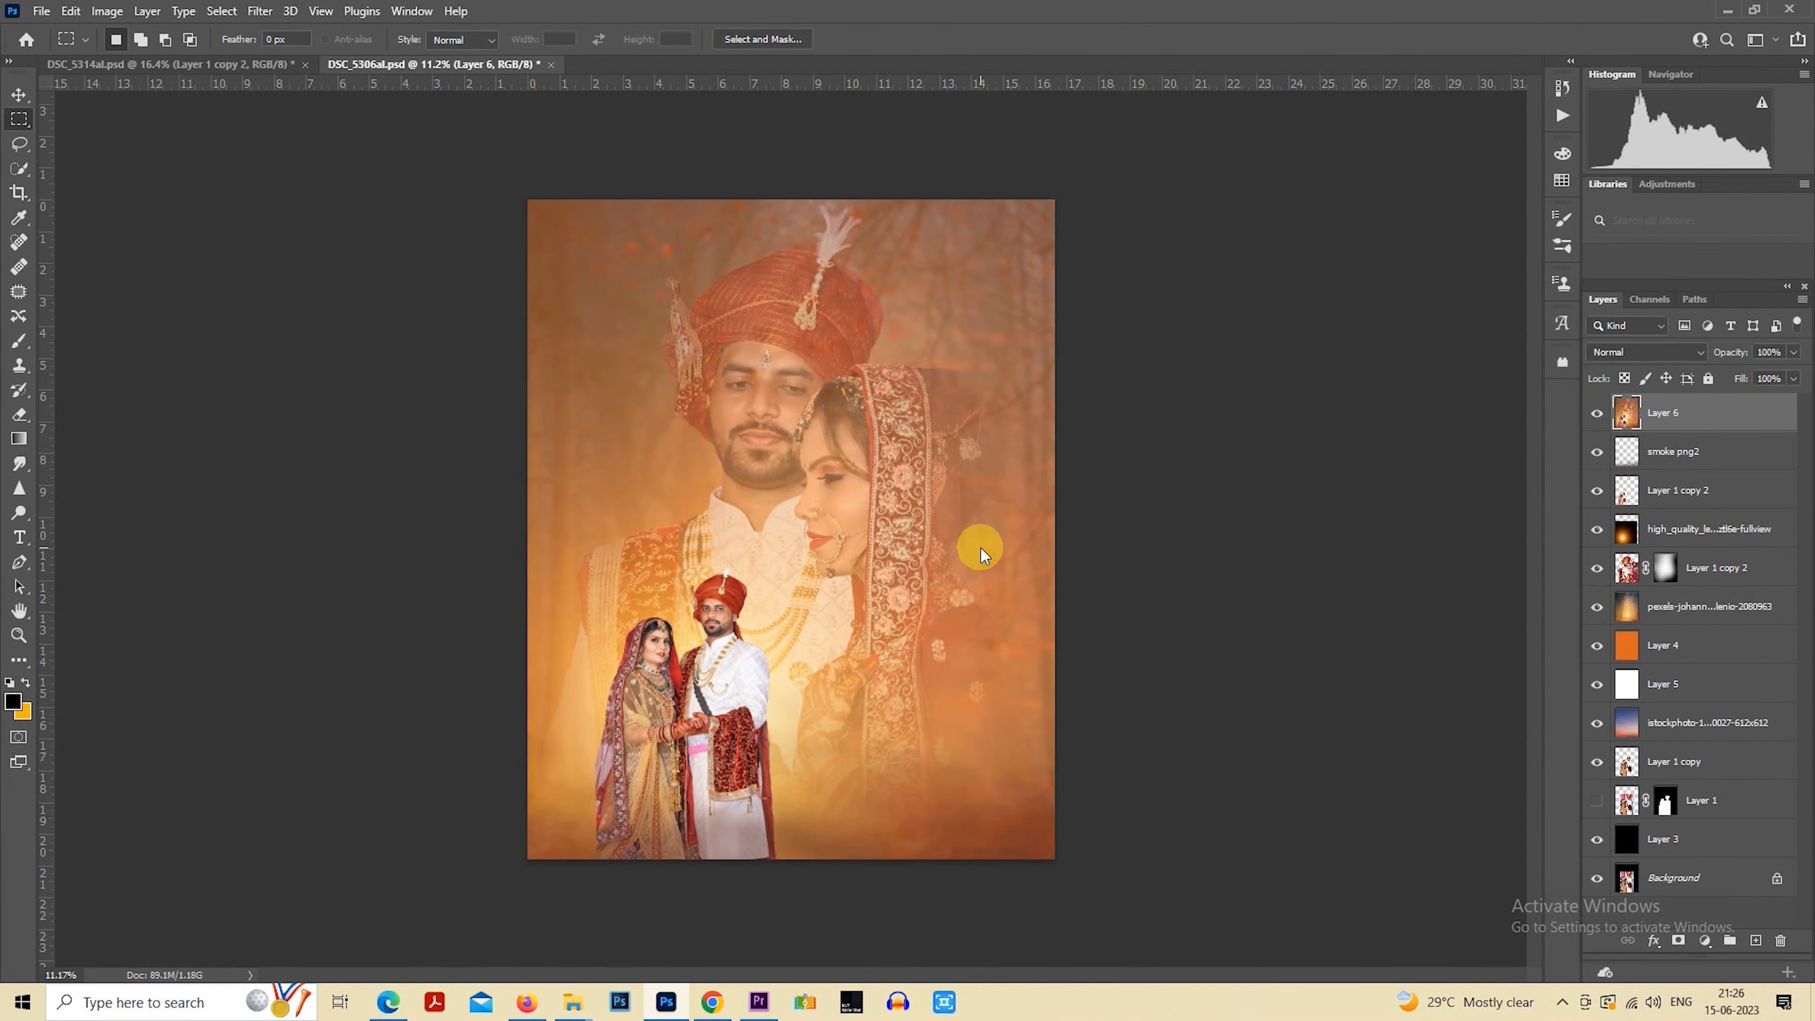
Open the merged layer in Camera Raw and apply the user preset aaaxxx
key(ctrl+shift+a)
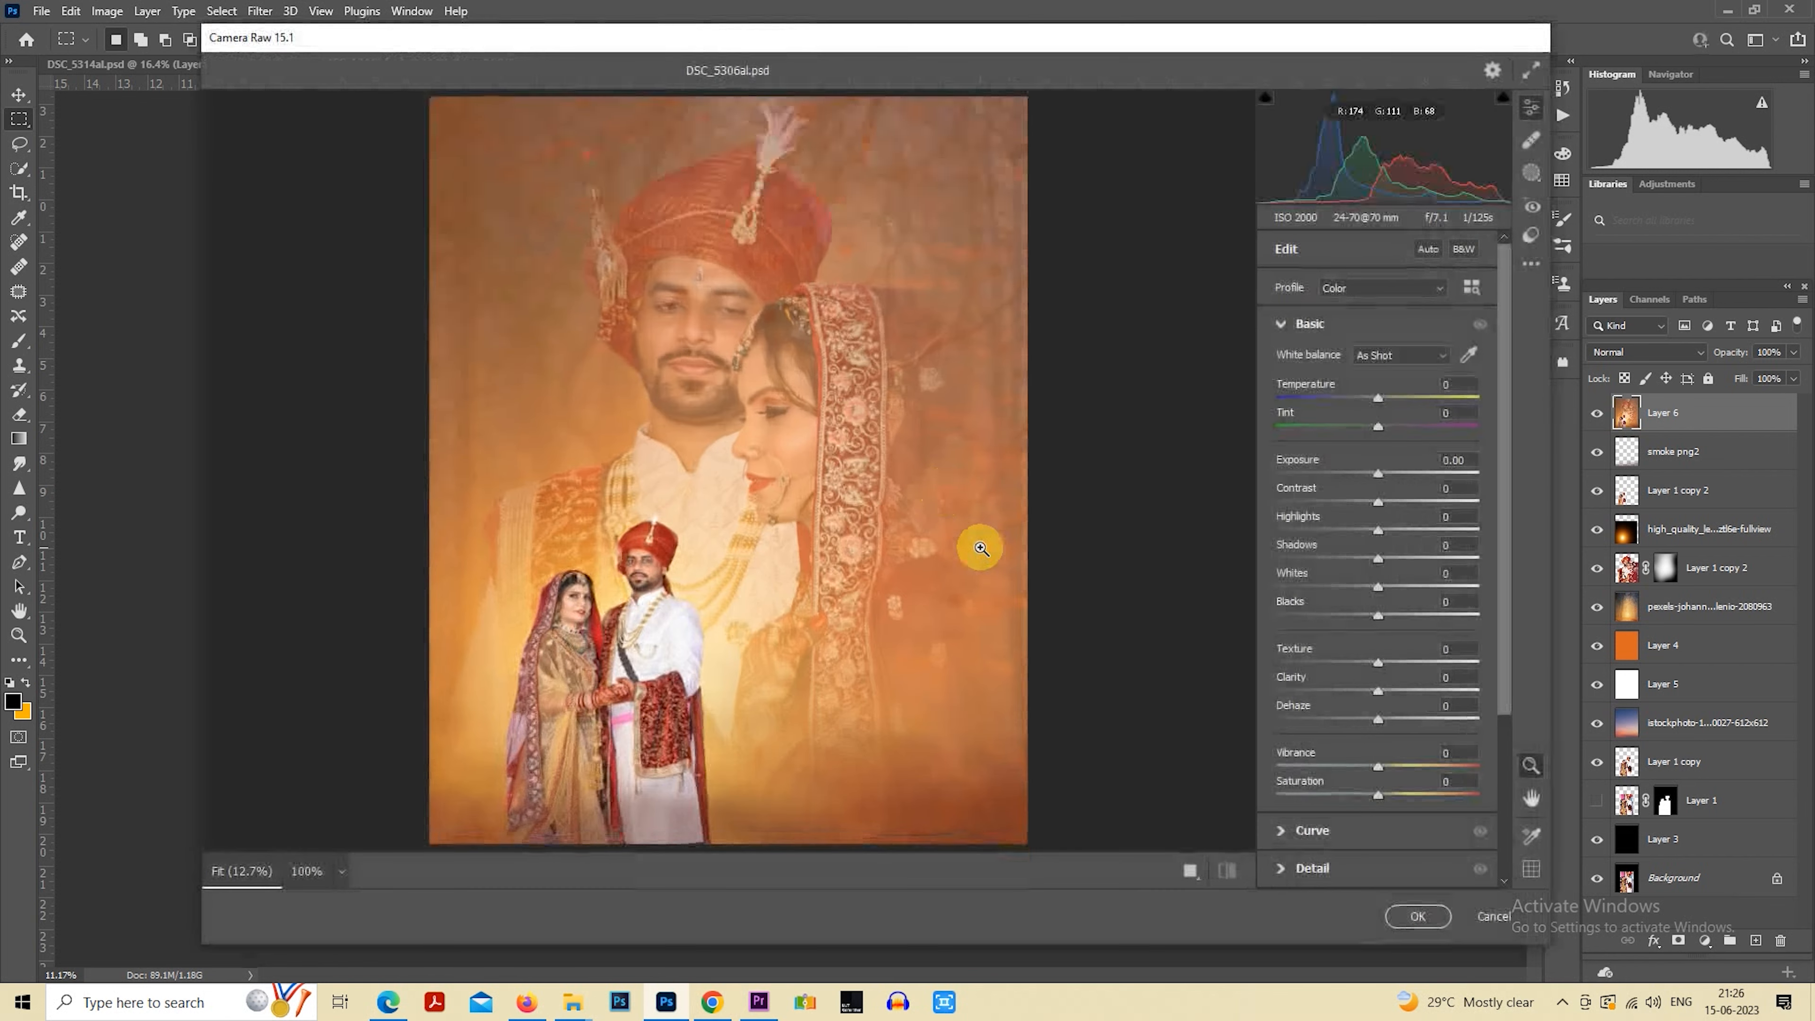
click(1537, 235)
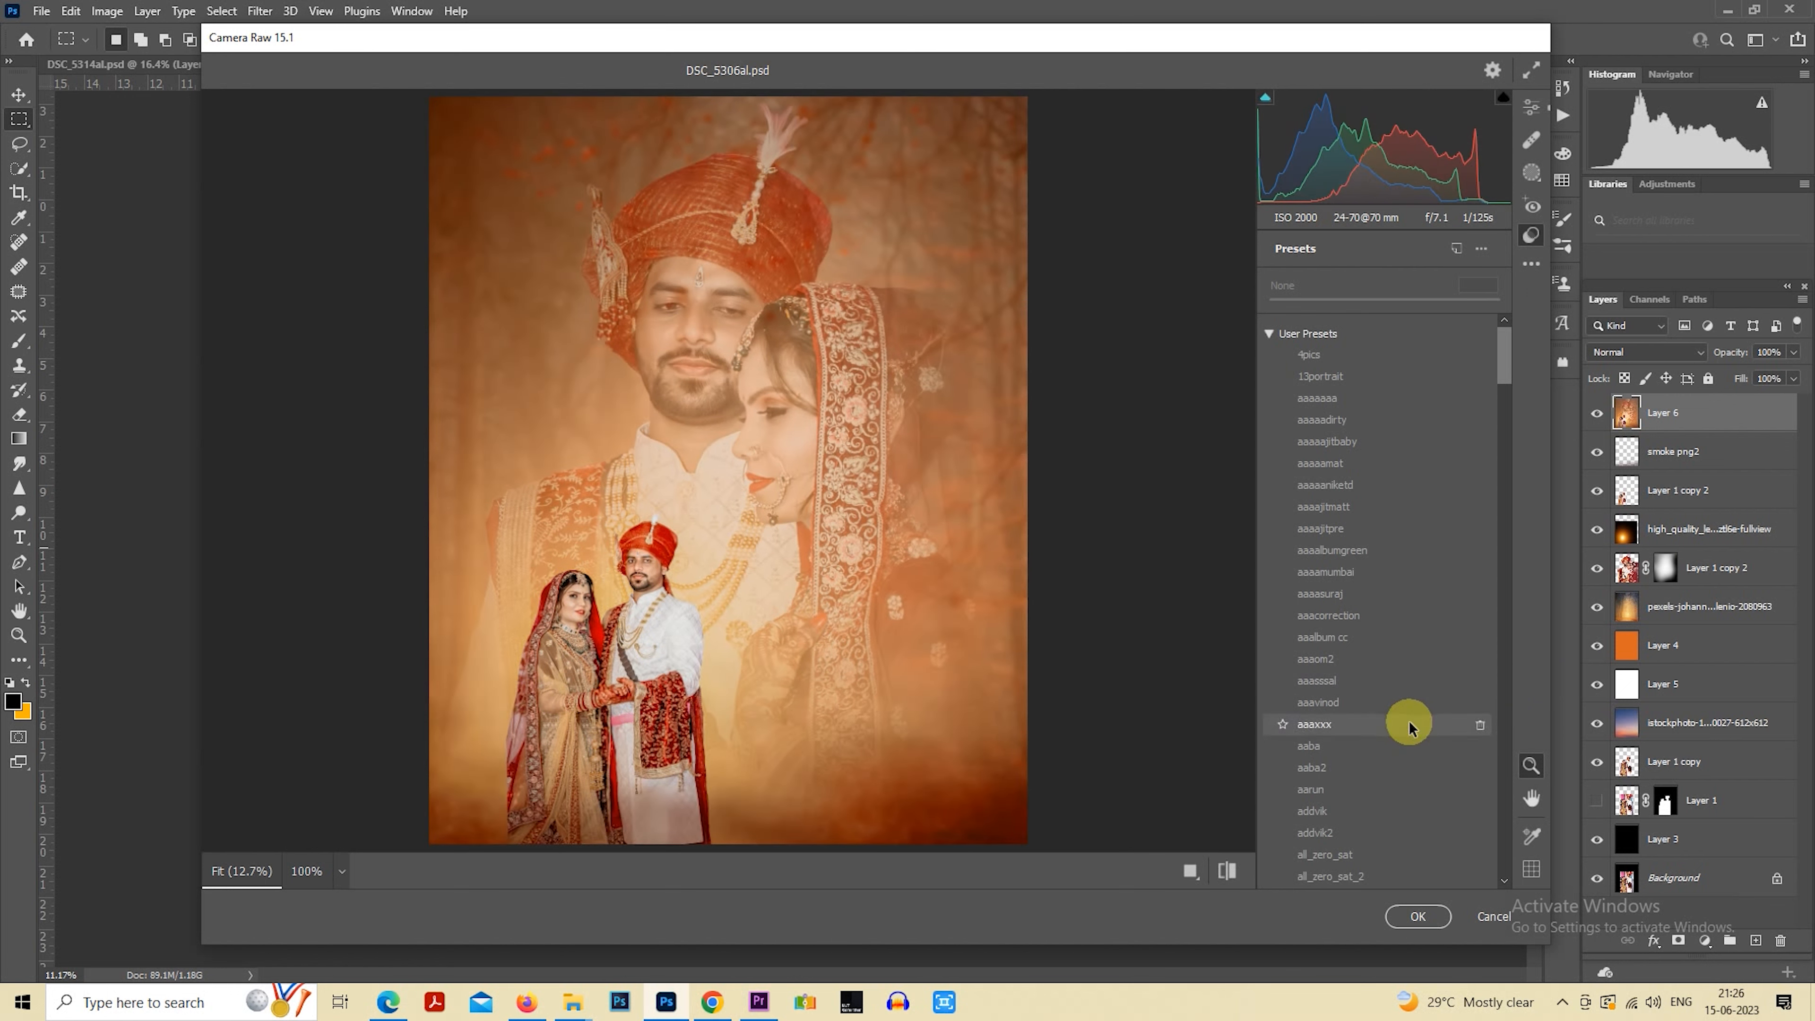
click(1408, 724)
Set the basic Camera Raw tones to contrast -33, shadows +21, whites -100 and blacks -23
click(1532, 107)
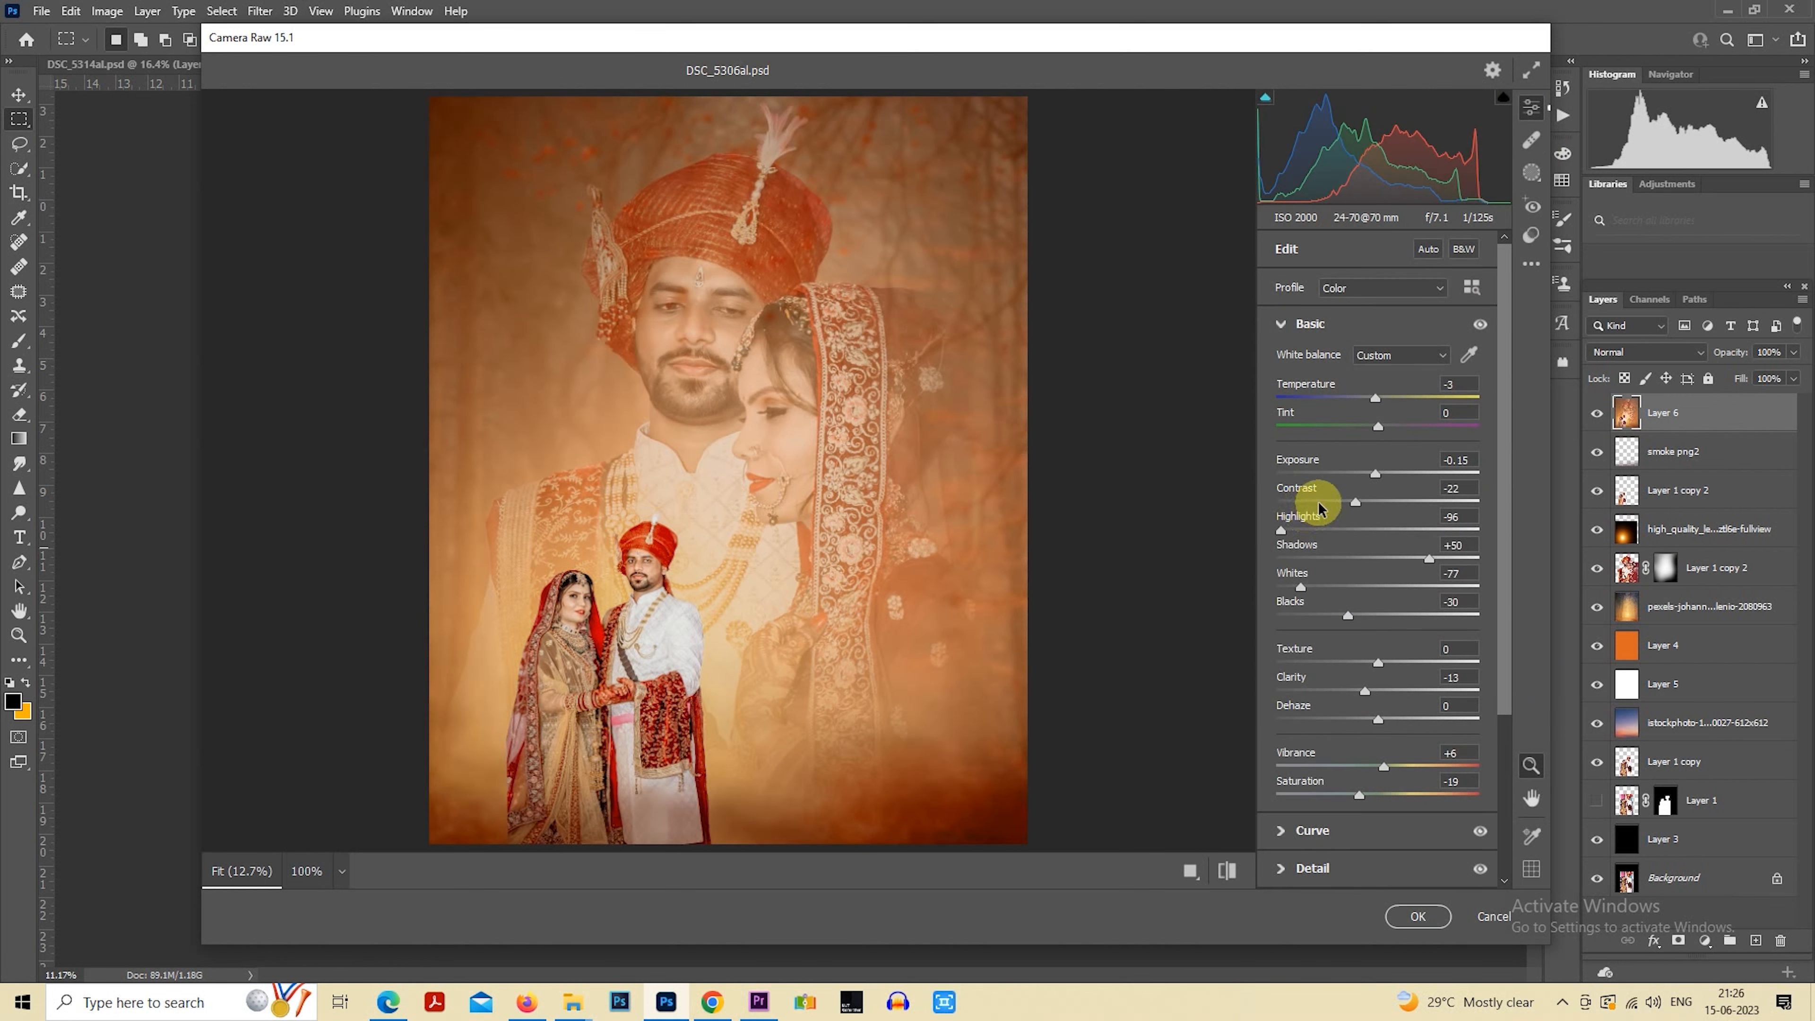
drag(1320, 503, 1343, 503)
drag(1318, 595, 1388, 560)
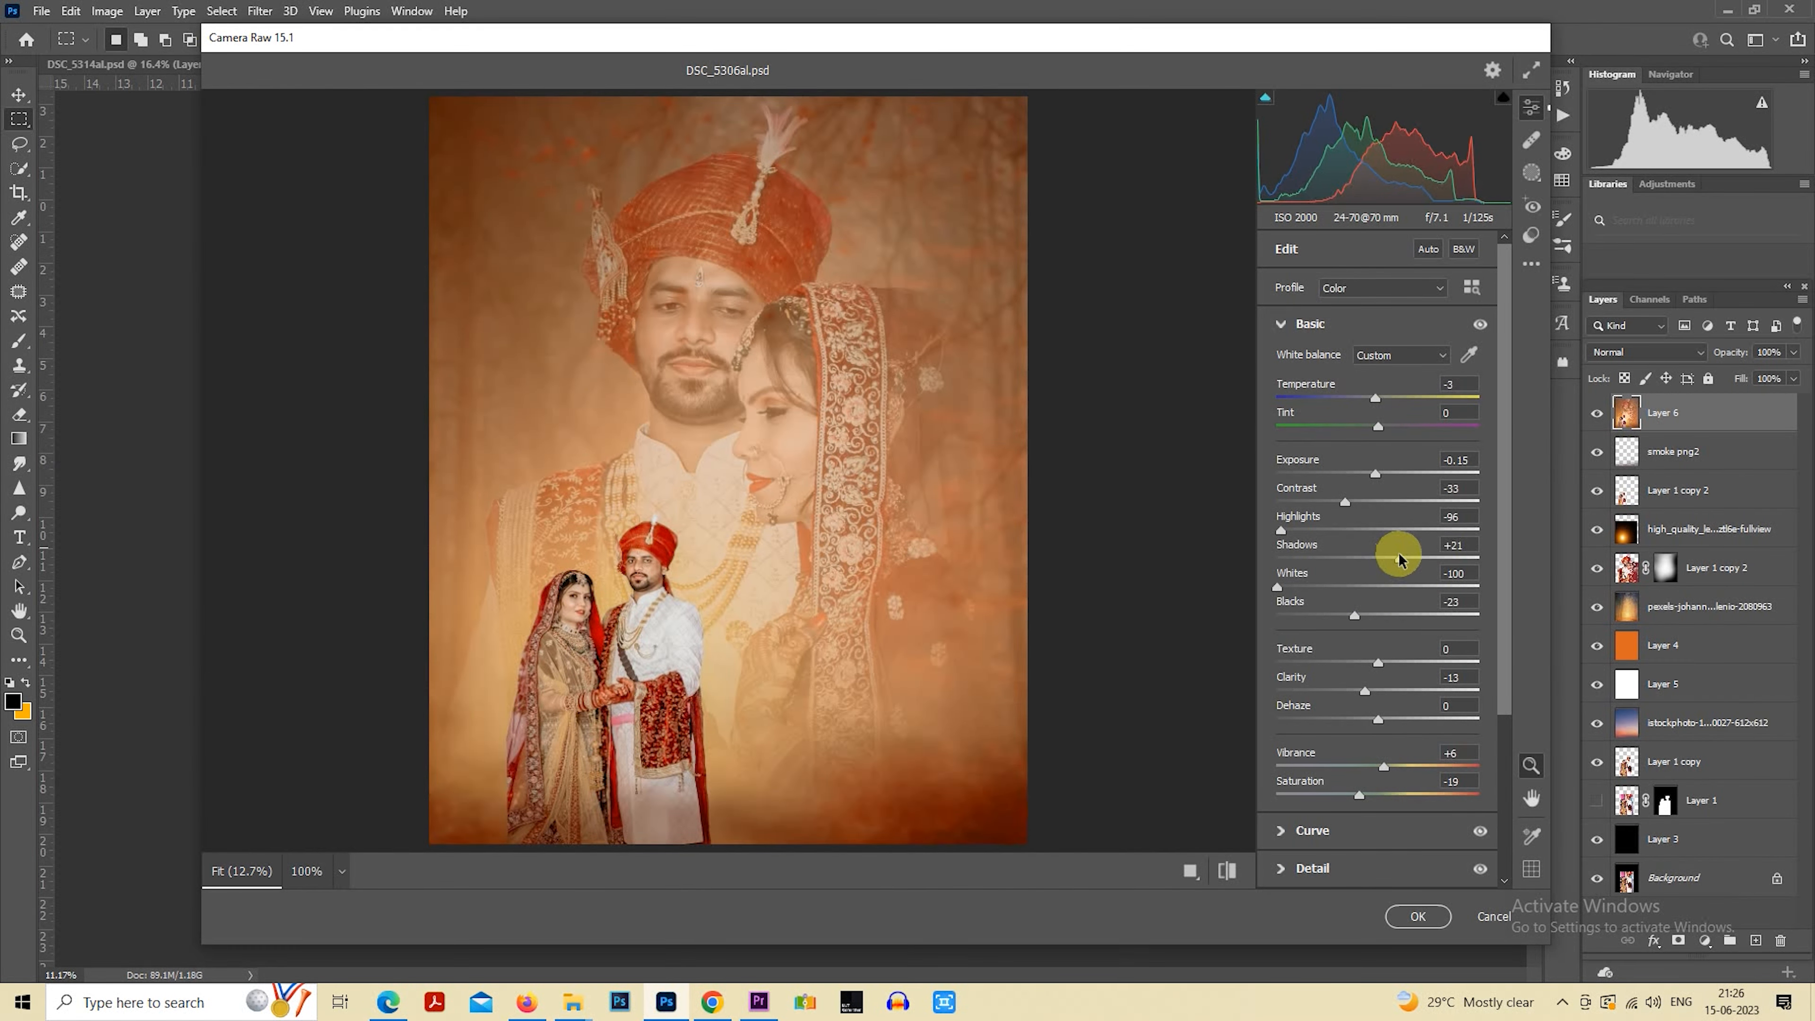
Set the Color Mixer saturation to +7 for reds and -36 for oranges
click(1280, 341)
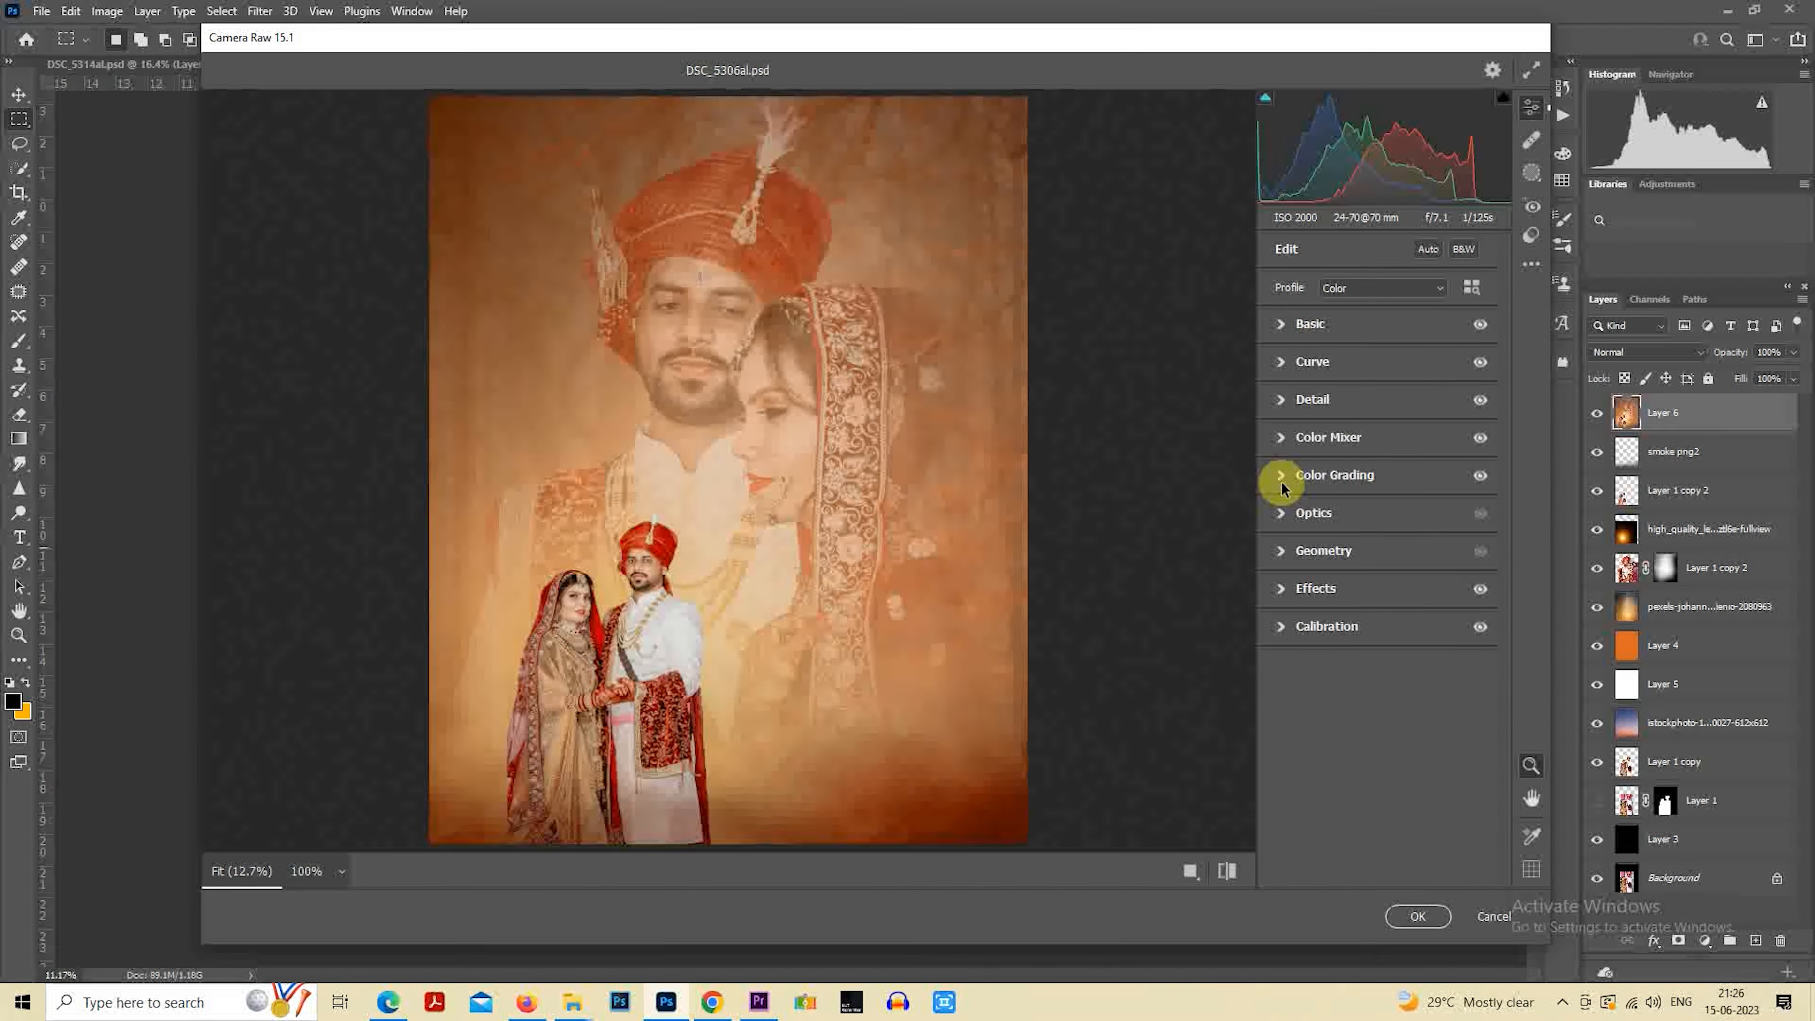
click(1308, 440)
drag(1325, 575, 1341, 567)
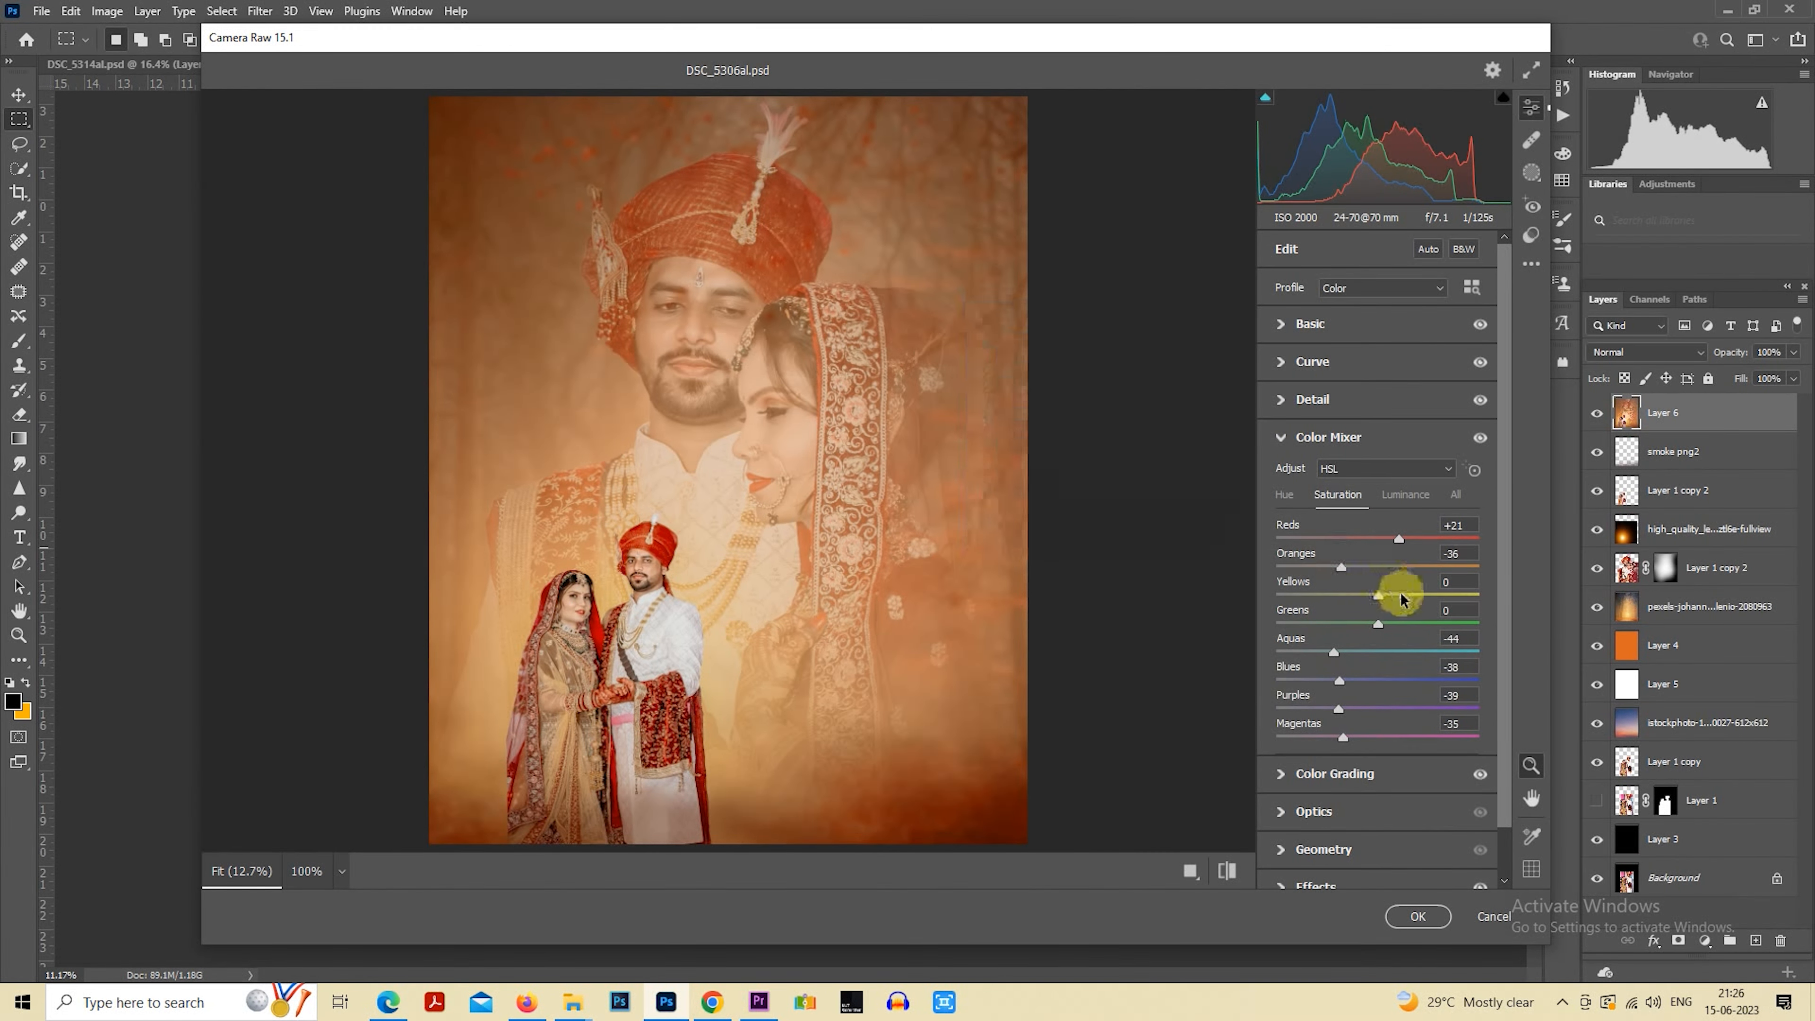
click(1397, 496)
click(1350, 497)
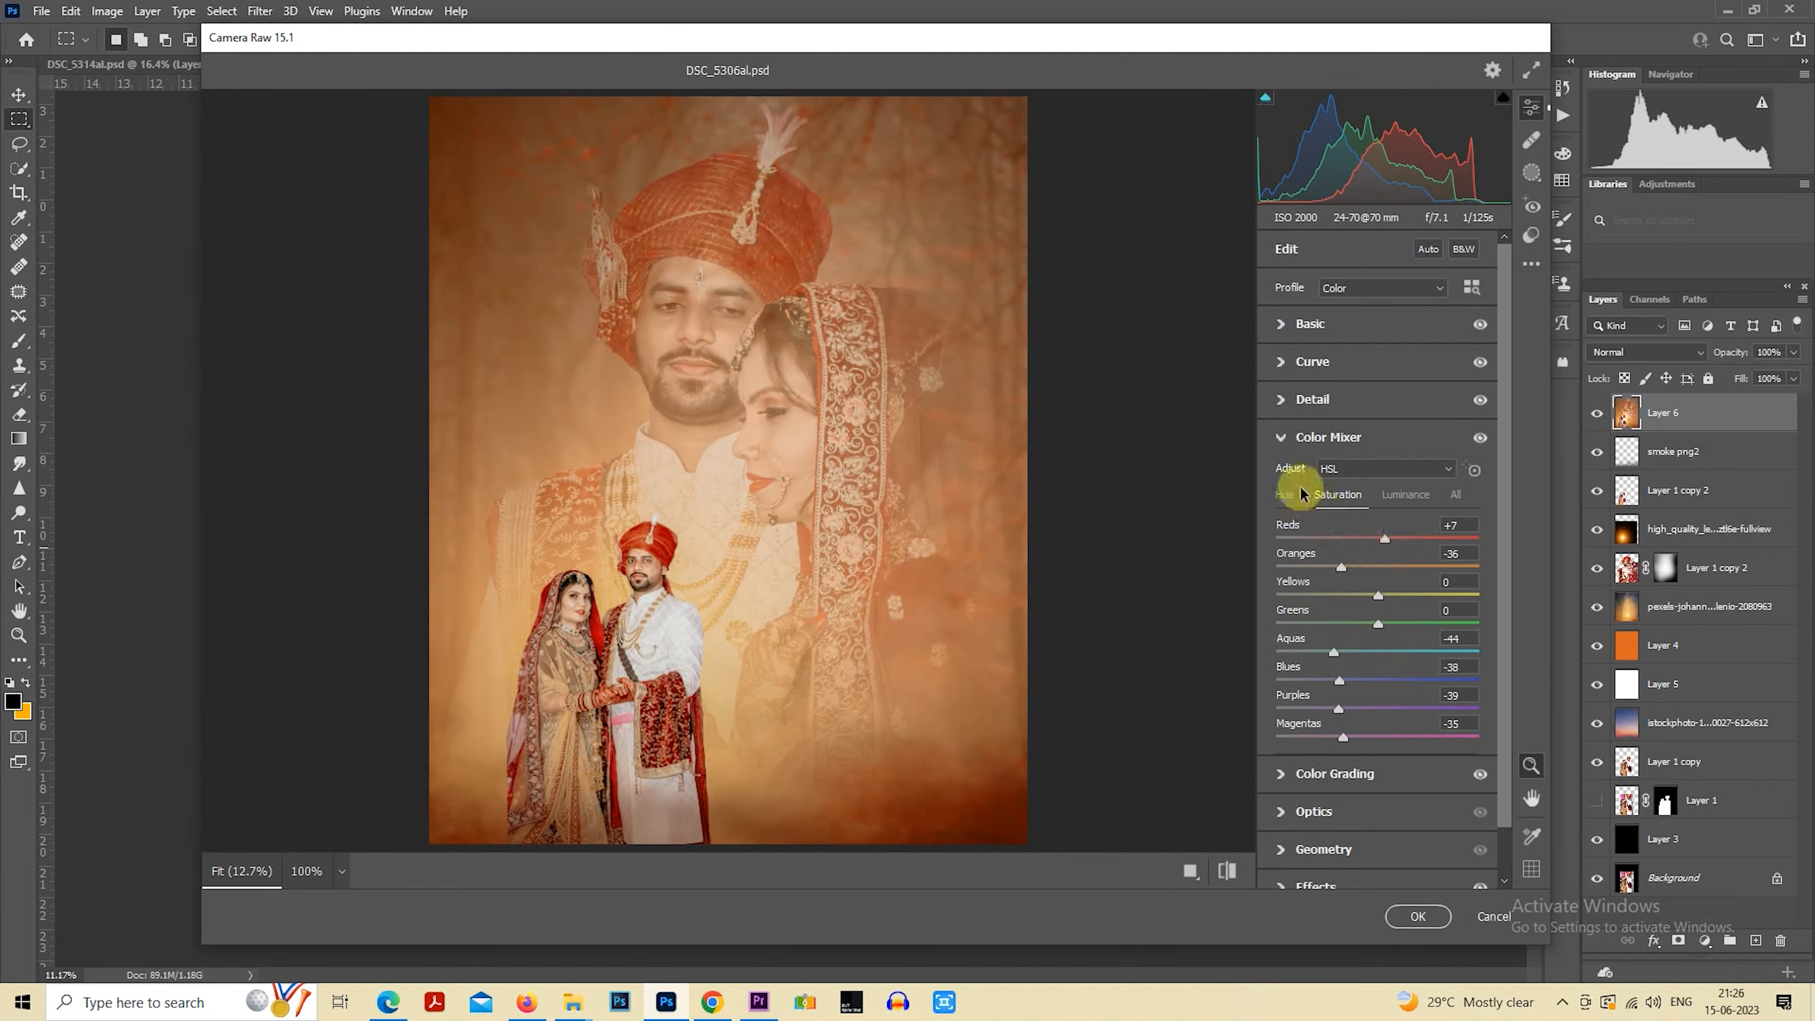
Set the Camera Raw vignetting effect to -21
click(1284, 447)
click(1281, 589)
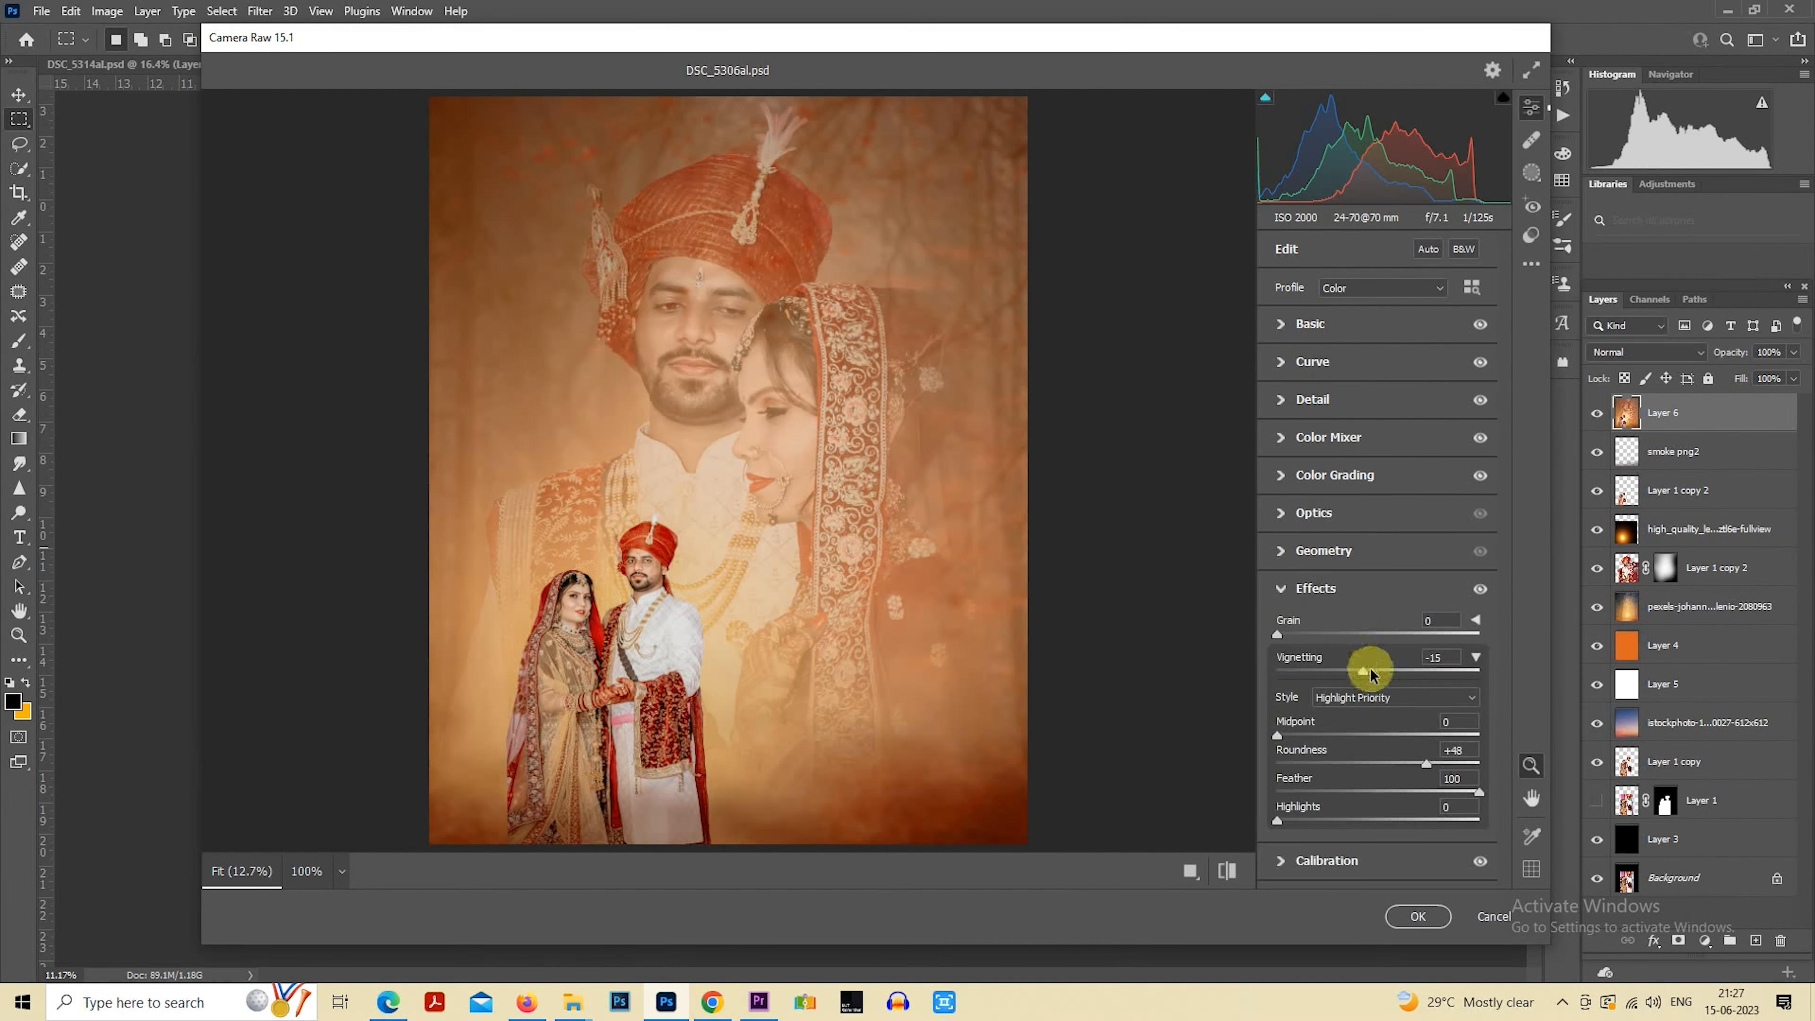
drag(1353, 672, 1349, 670)
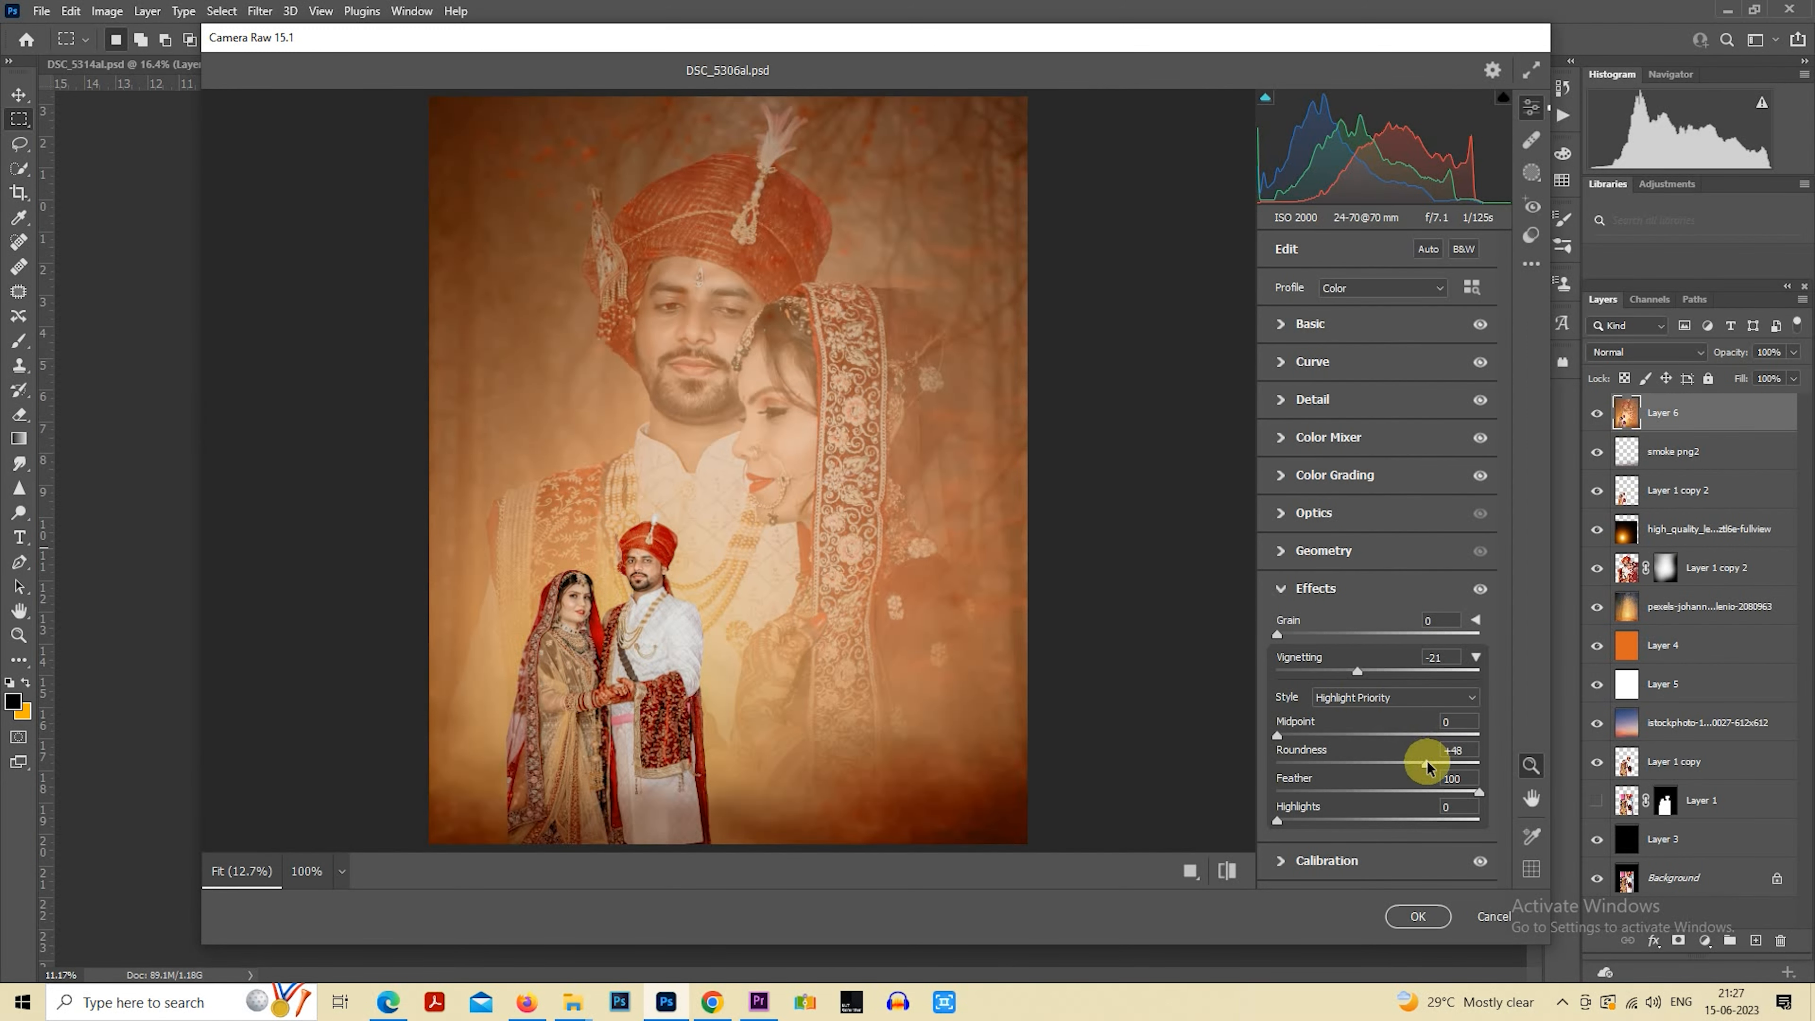
Set clarity to +8 and shadows to +43, compare before and after, and apply the Camera Raw edits
click(1282, 325)
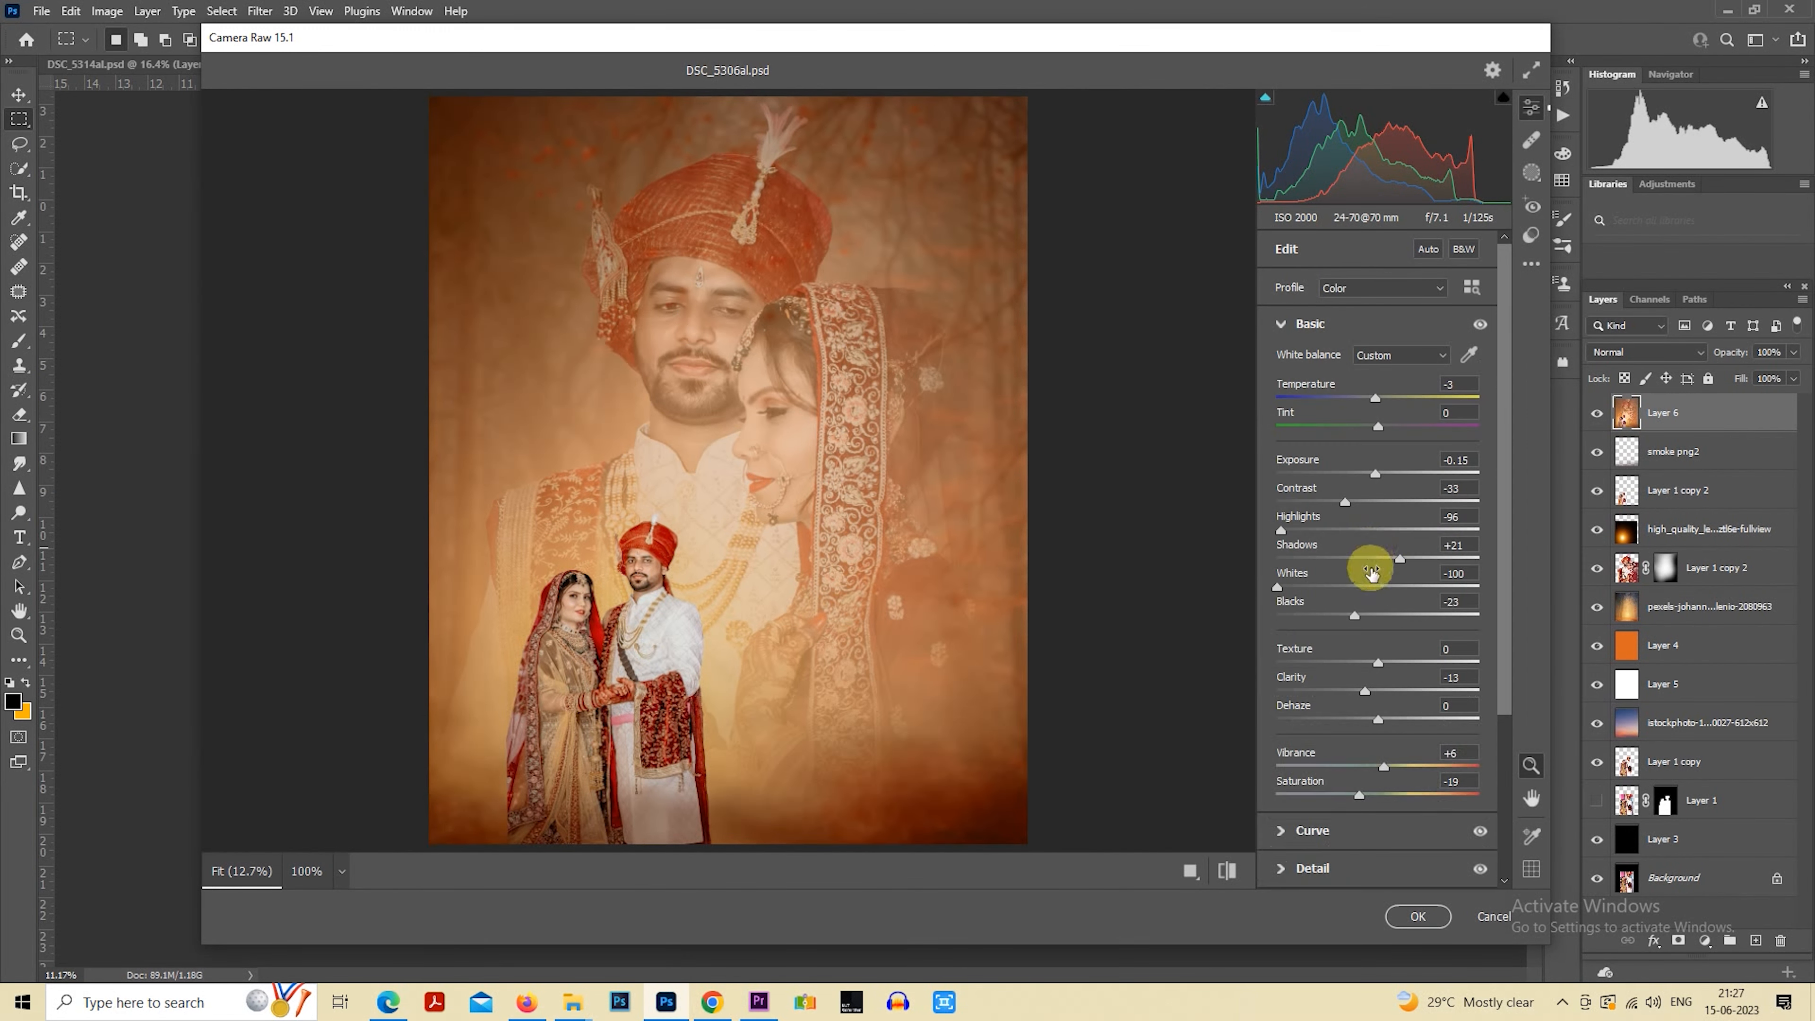
drag(1393, 690, 1388, 692)
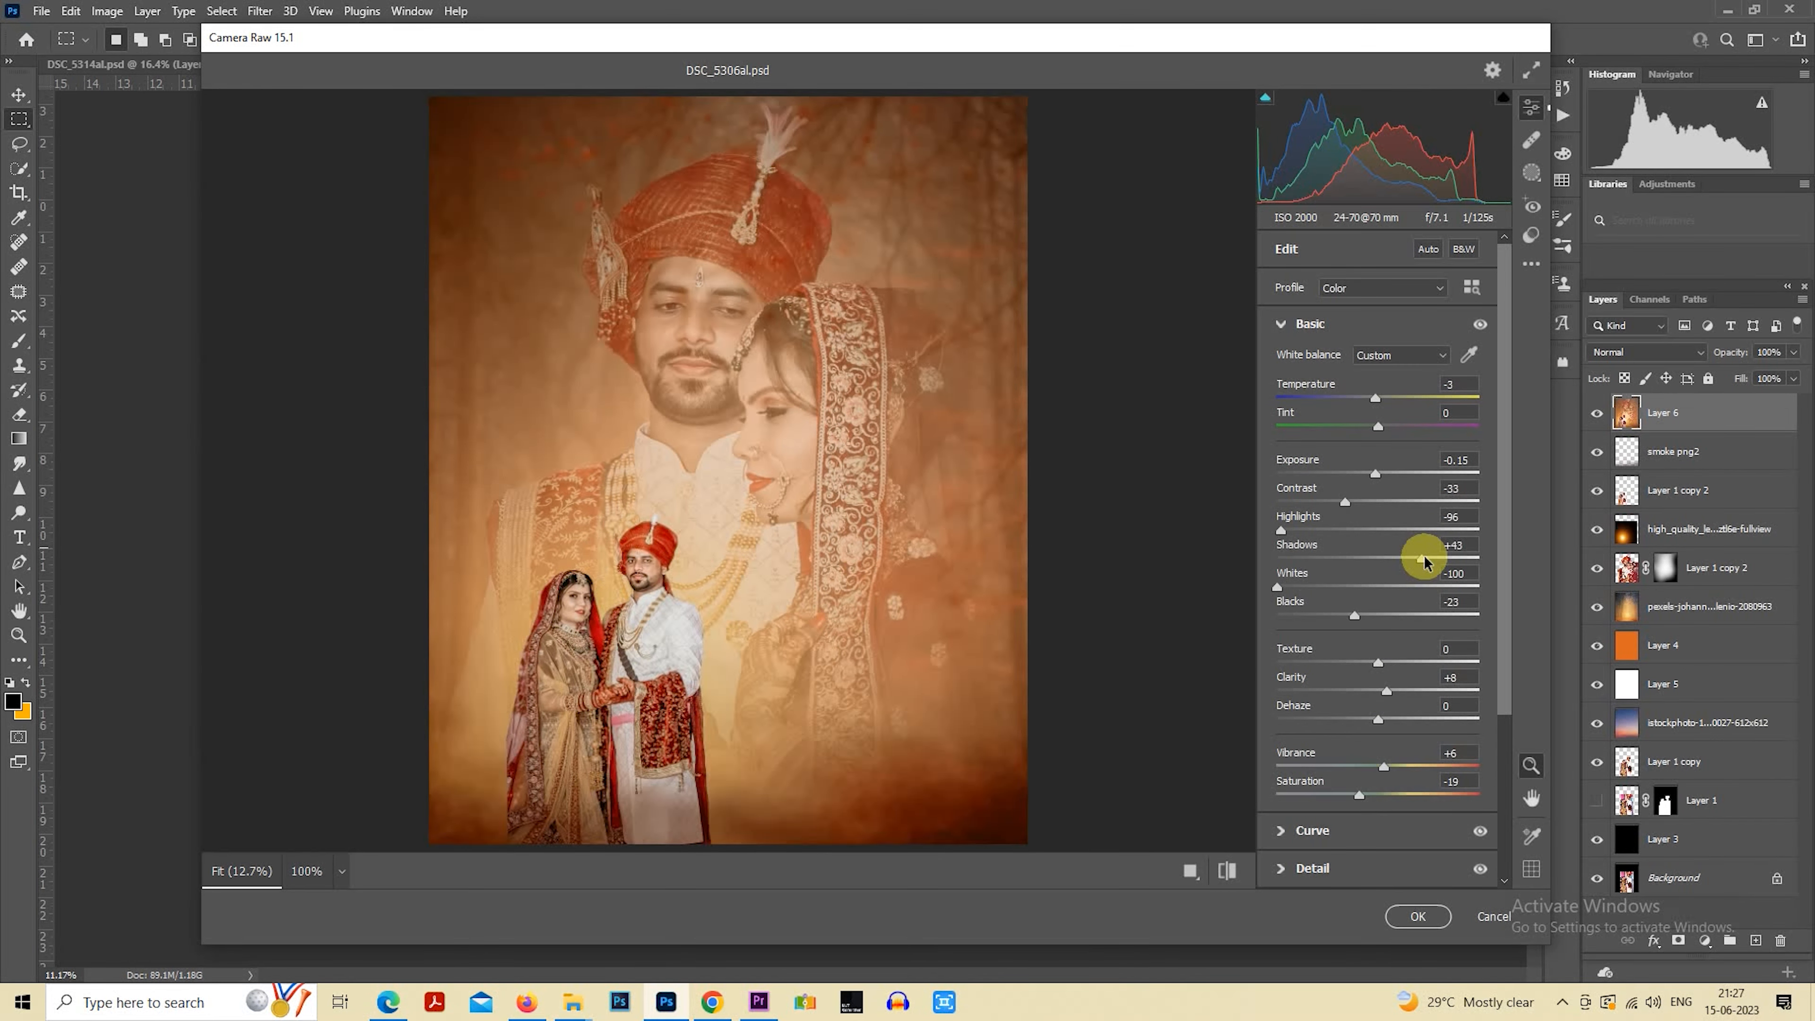
click(1232, 872)
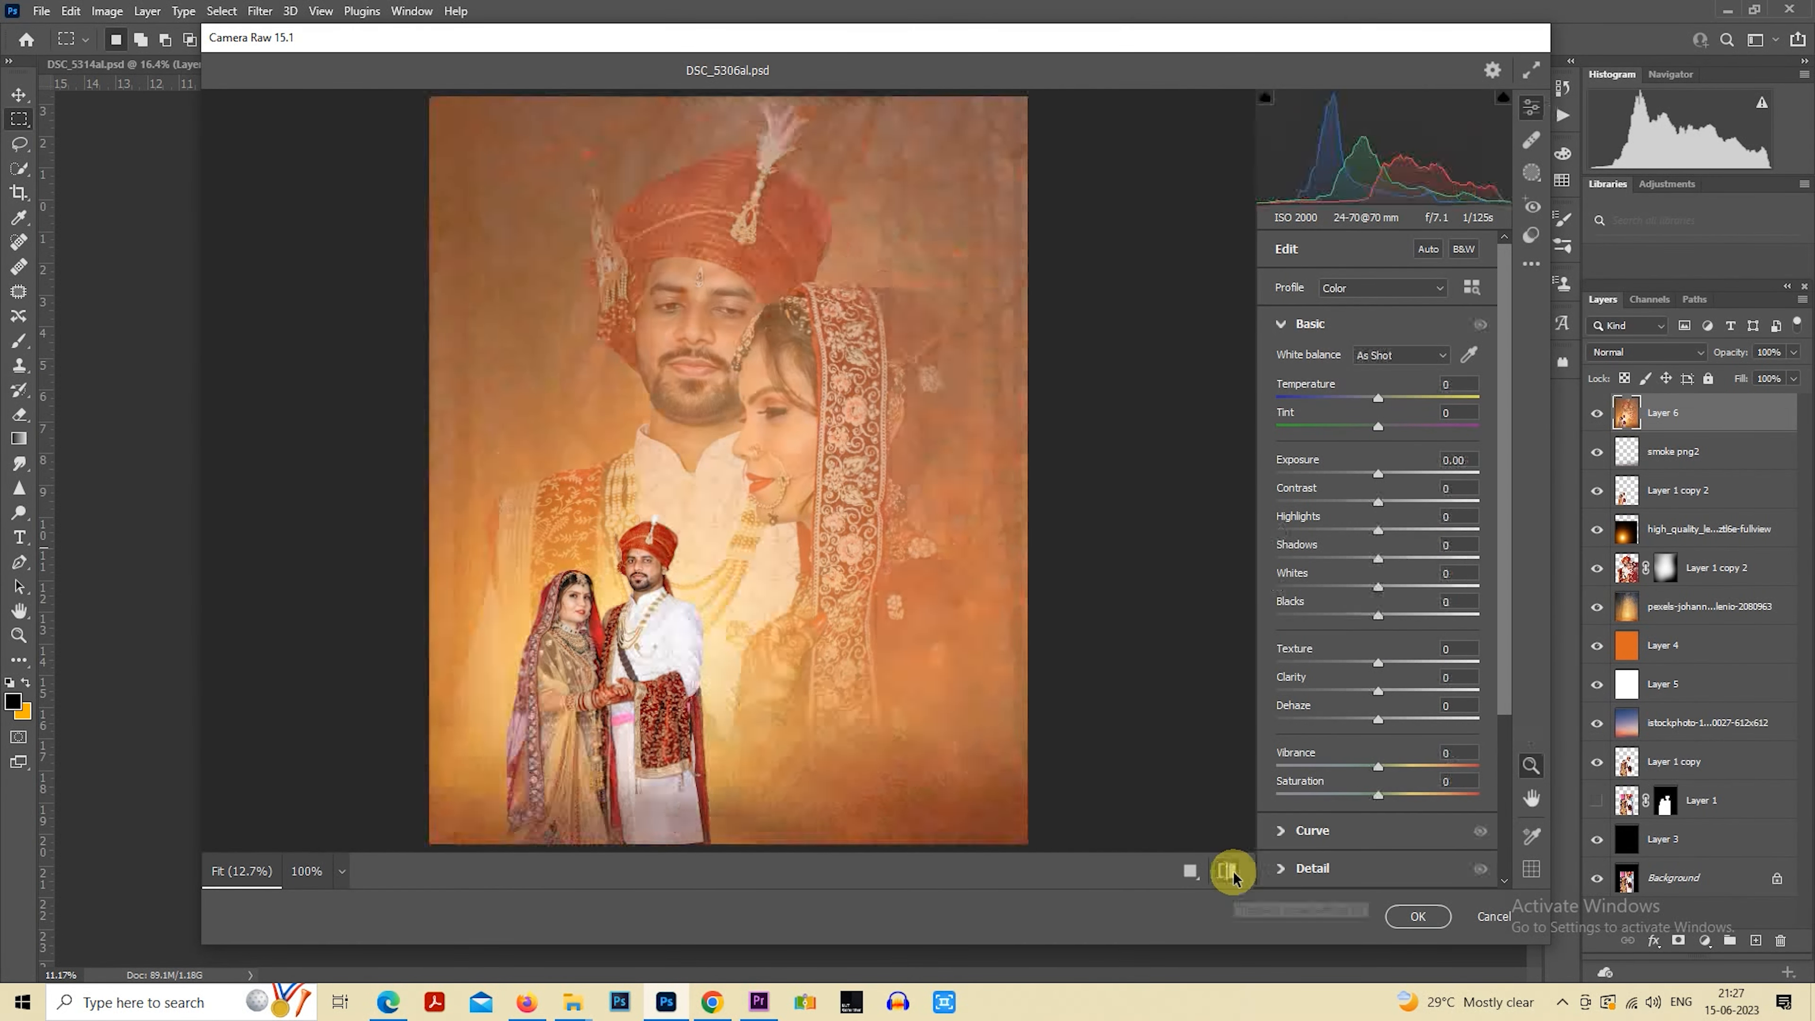
click(1232, 872)
click(1435, 921)
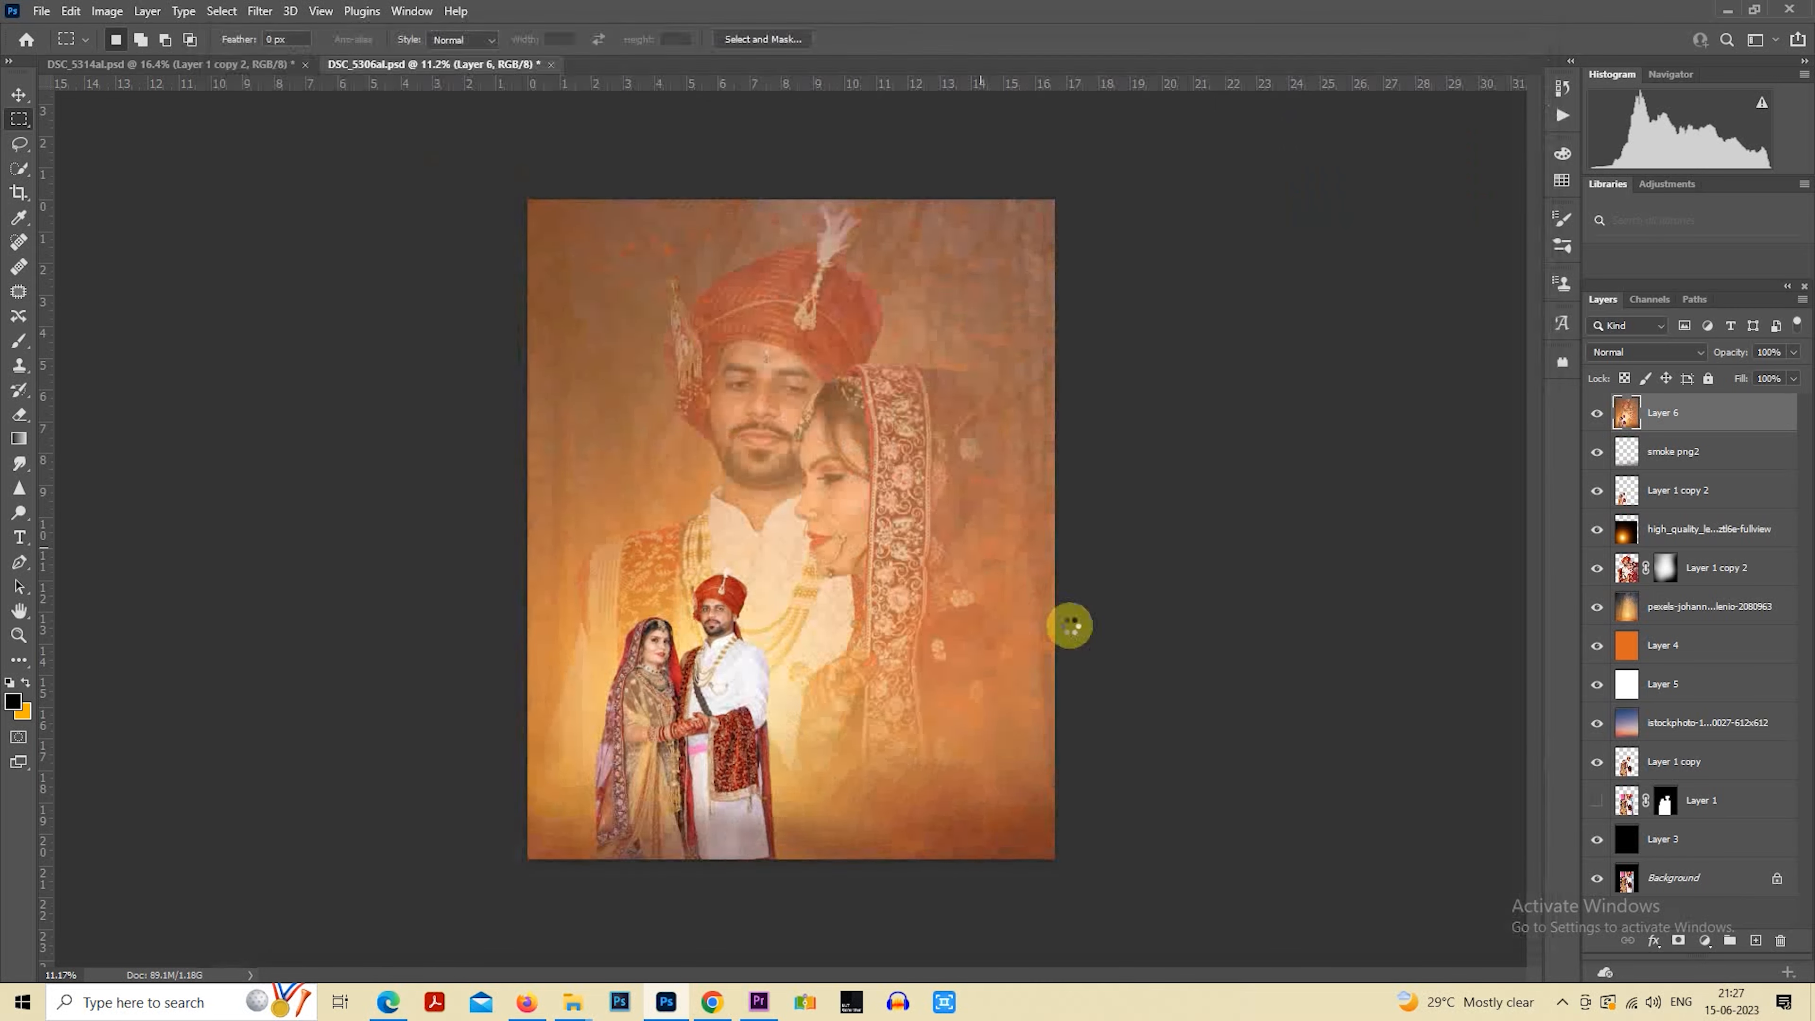
Add a new layer with a black-to-transparent linear gradient rising from the image's bottom edge, and lower its opacity to 43%
click(1756, 941)
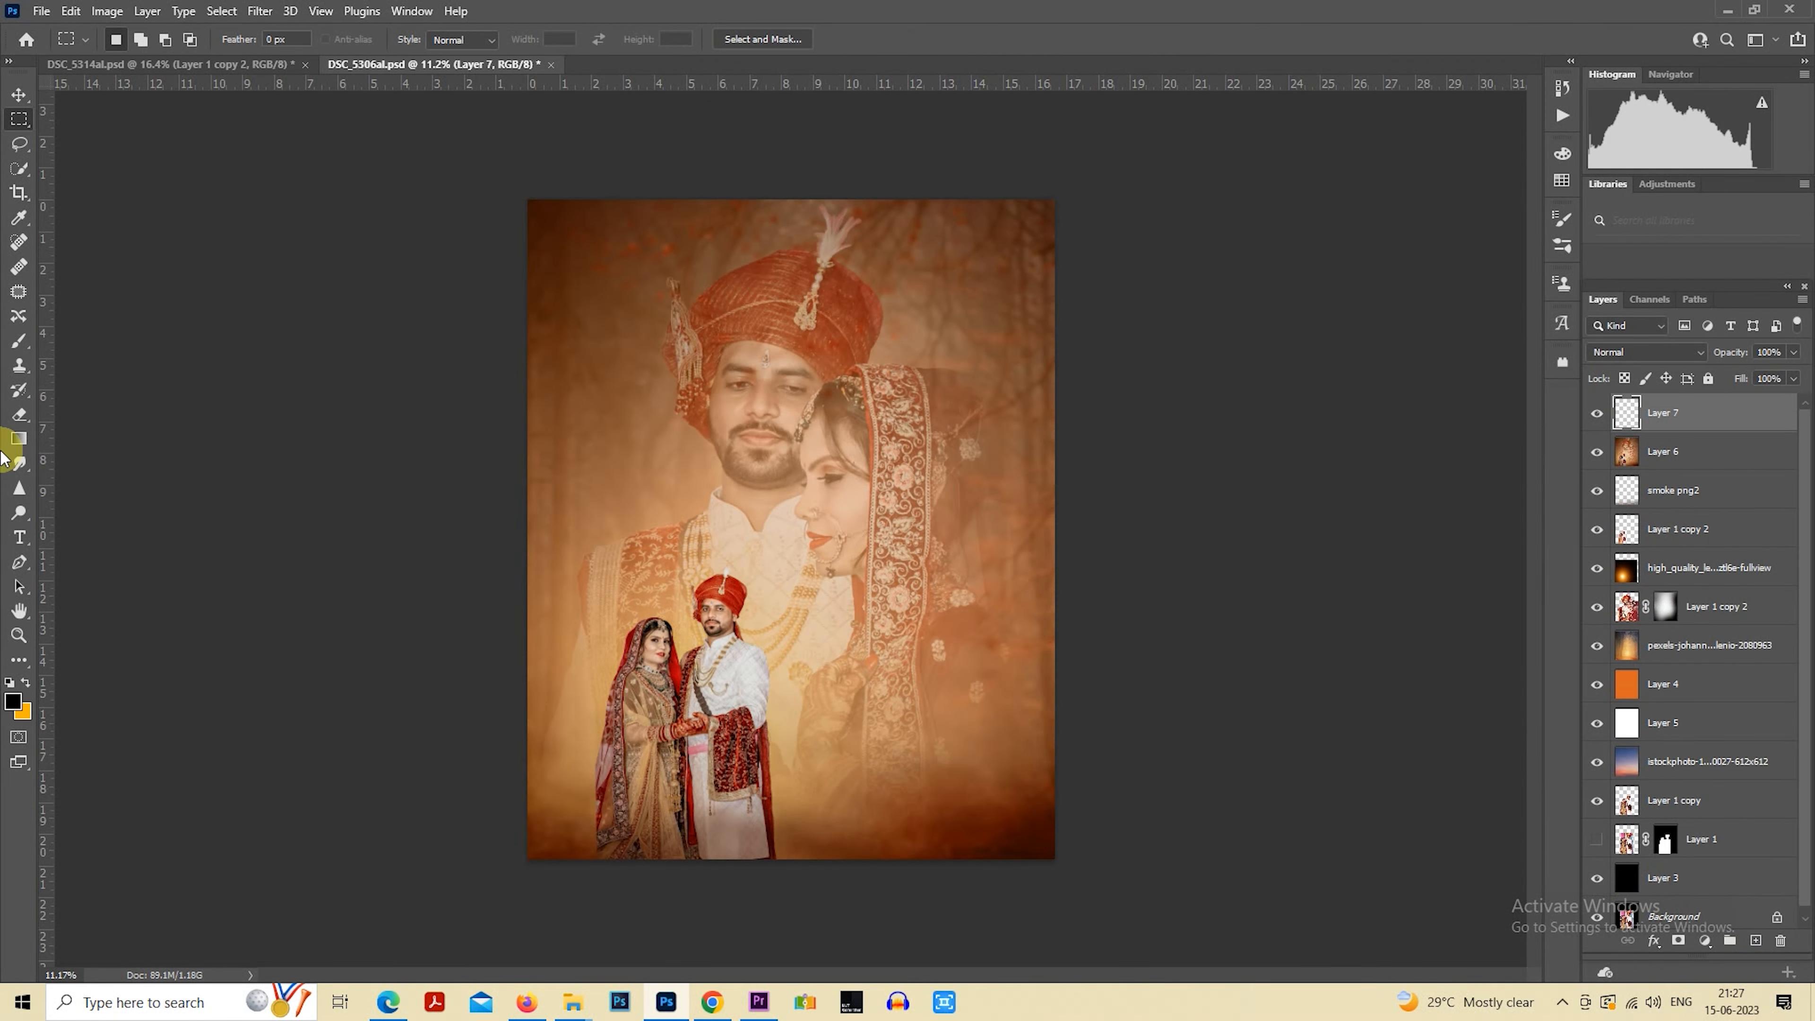
click(20, 438)
drag(790, 943, 852, 703)
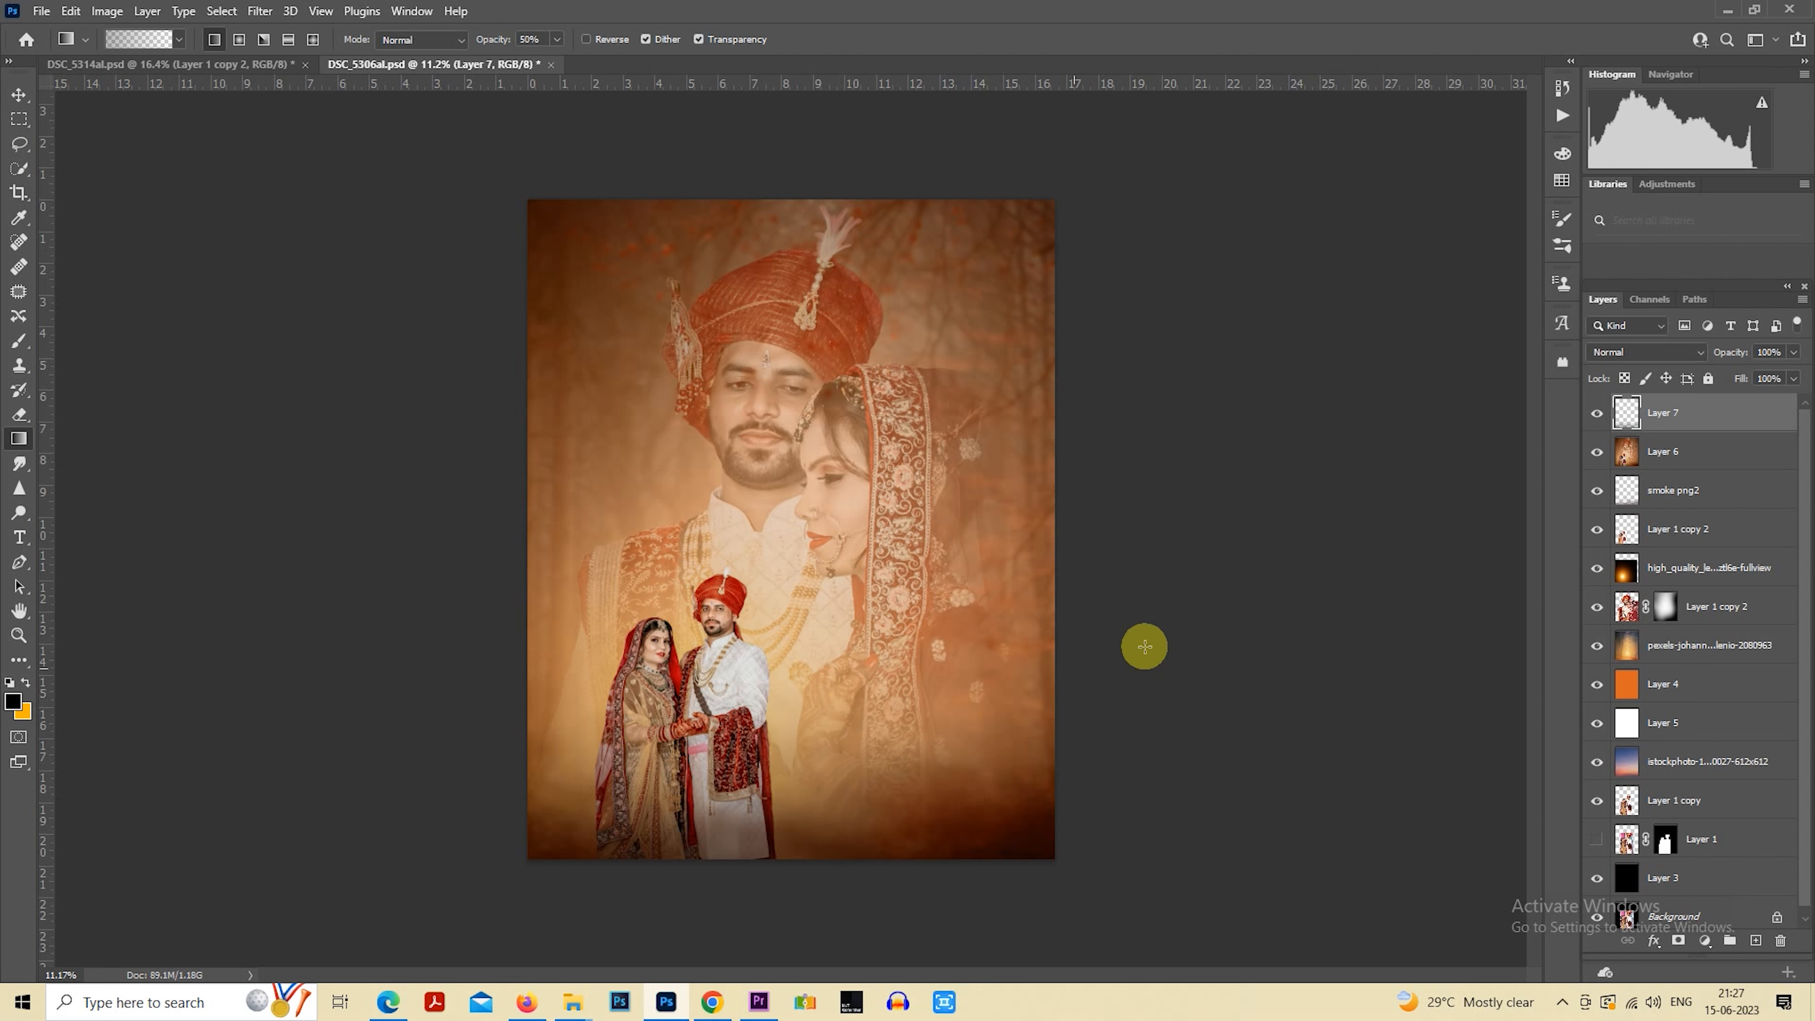
drag(1726, 353, 1667, 375)
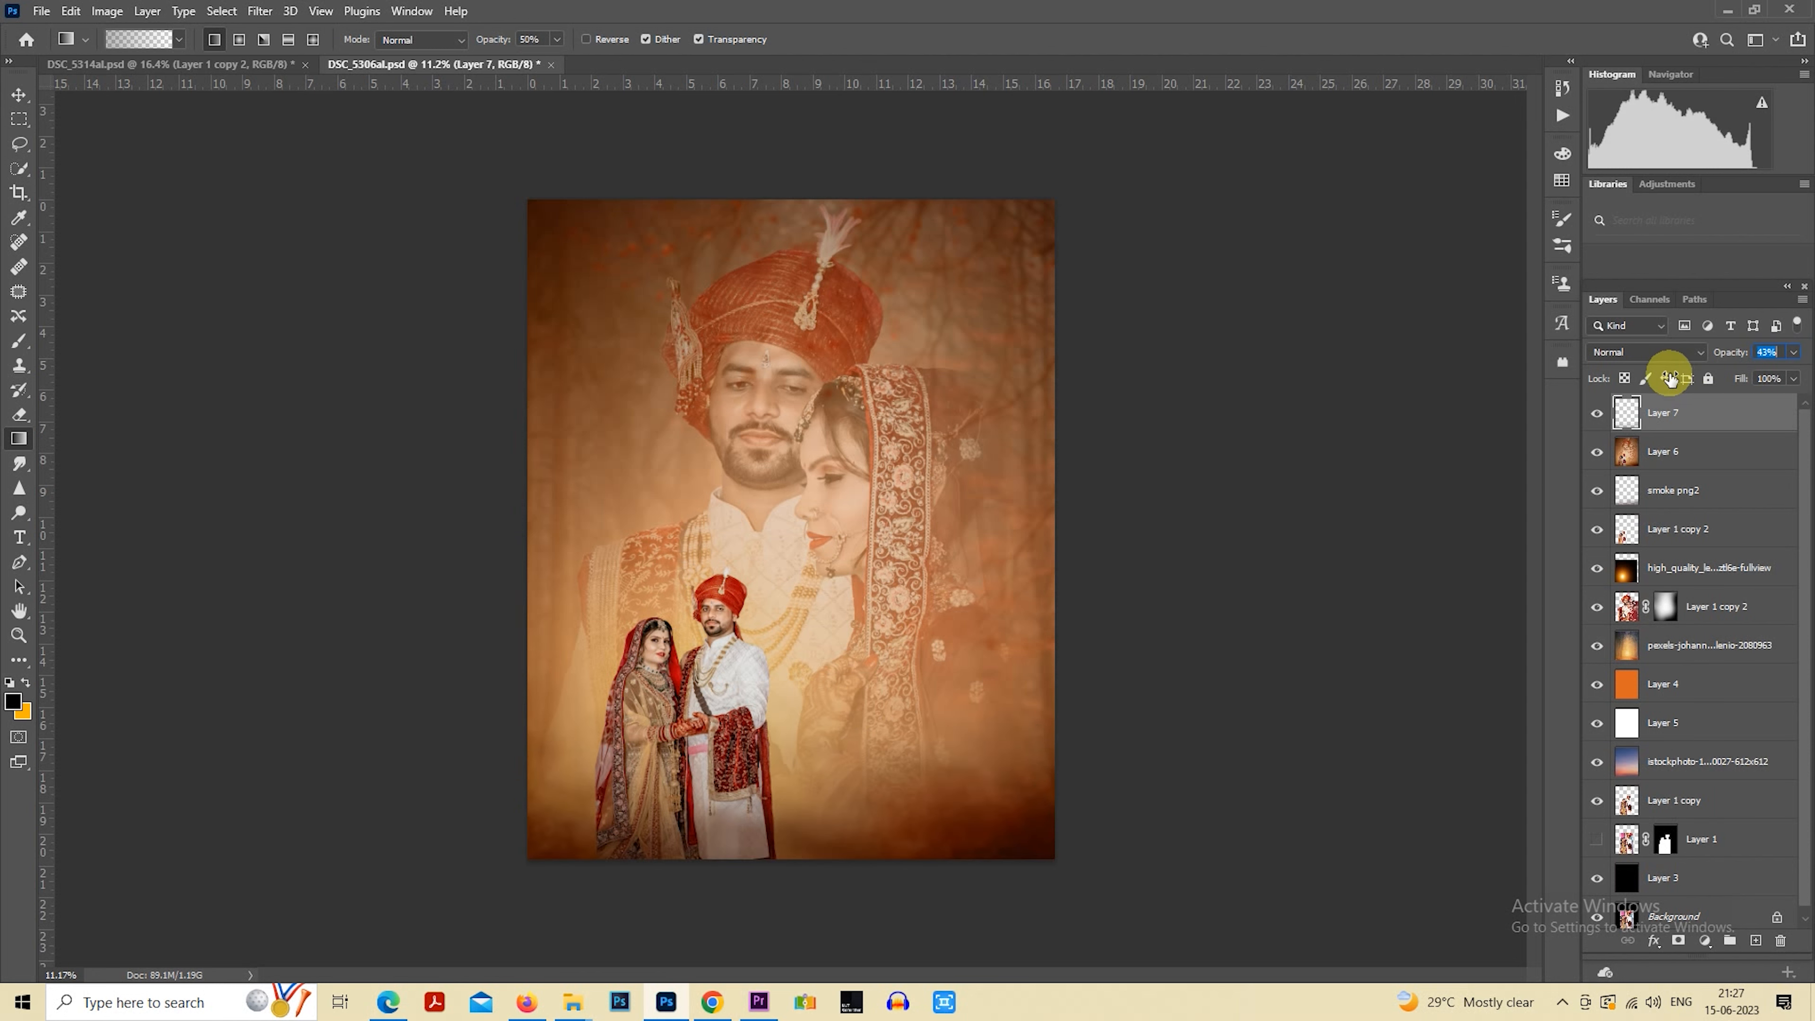
Add a Color Lookup adjustment layer, try several 3D LUTs and choose FallColors.look
click(1712, 947)
click(1721, 847)
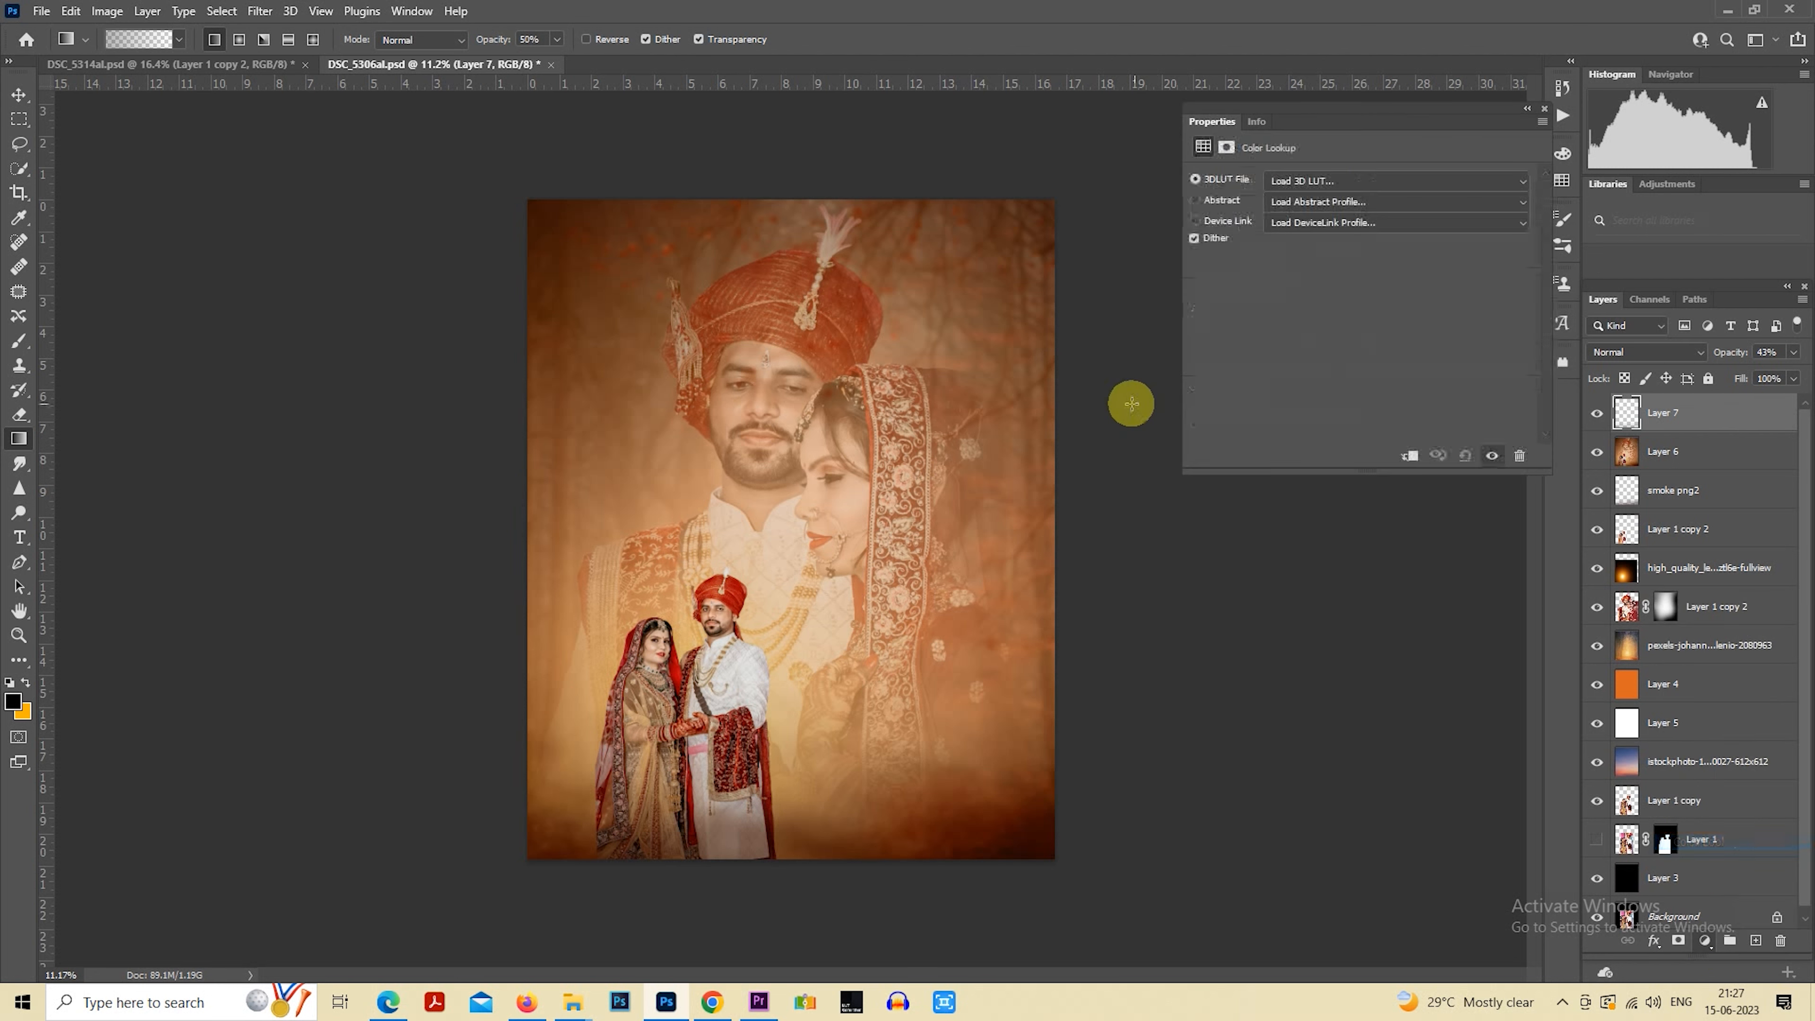
click(1290, 180)
click(1322, 254)
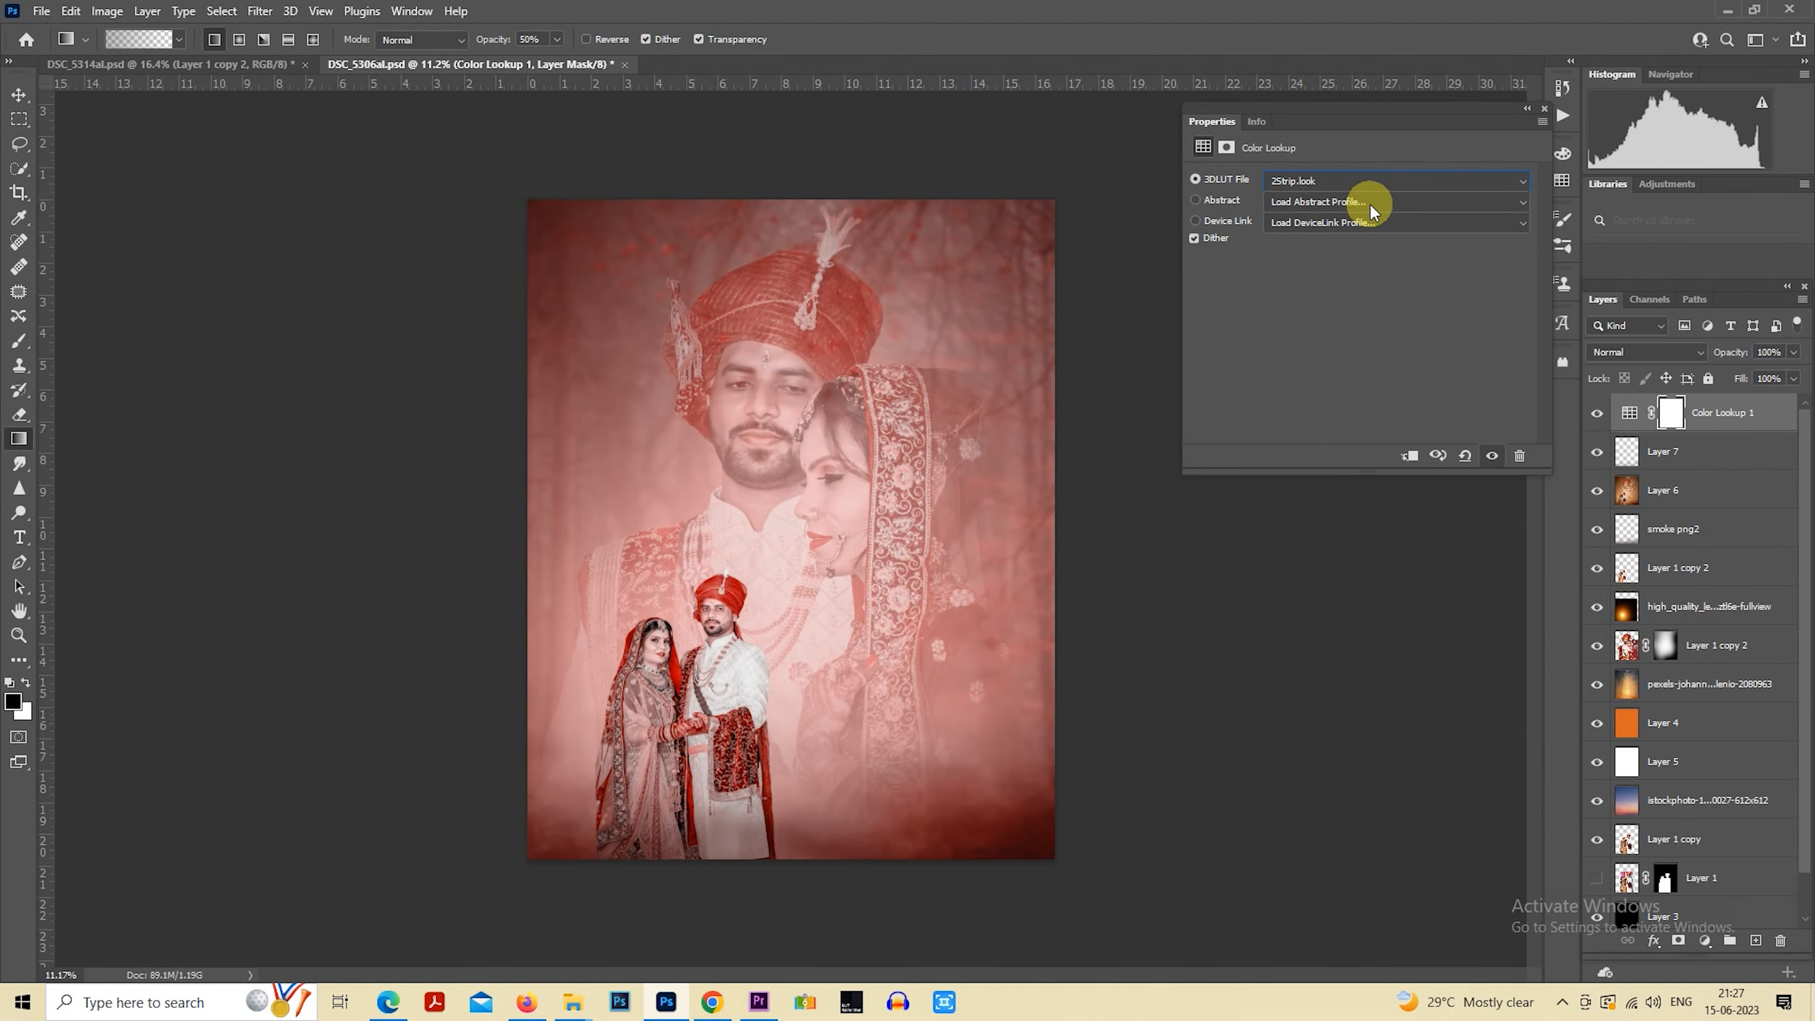
scroll(1374, 178, down, 3)
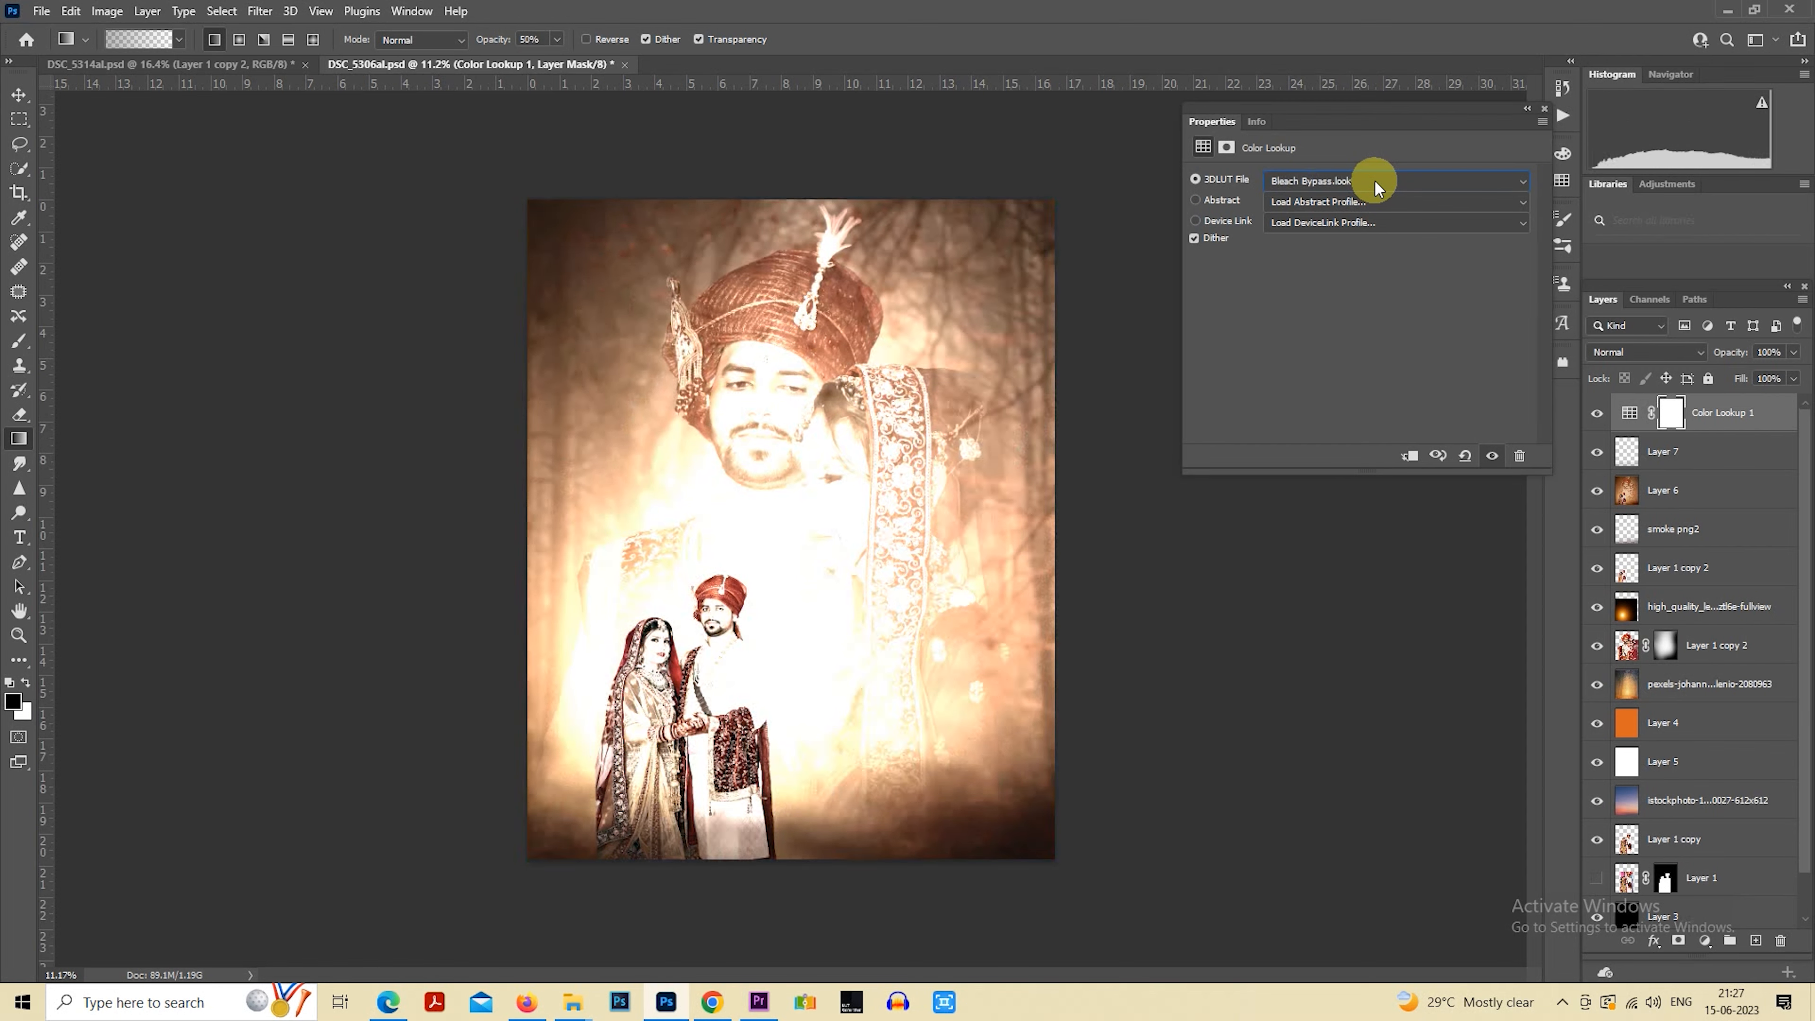
scroll(1375, 179, down, 2)
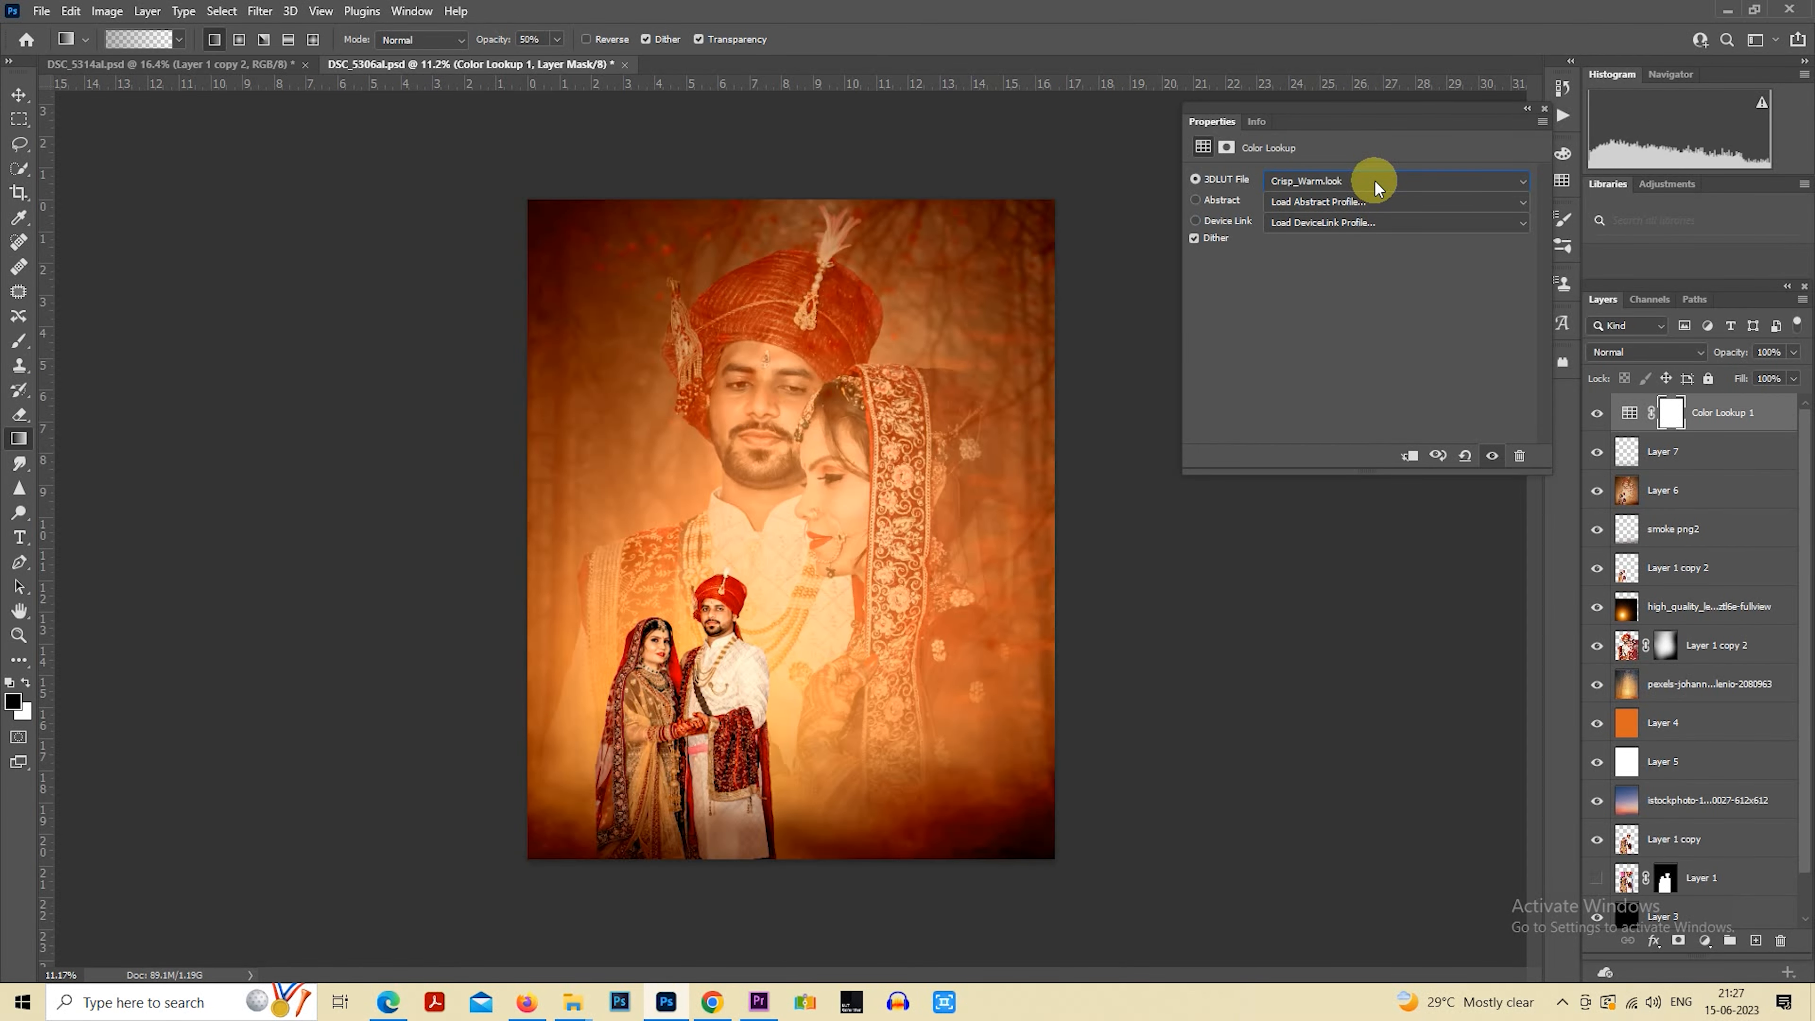
scroll(1374, 179, down, 2)
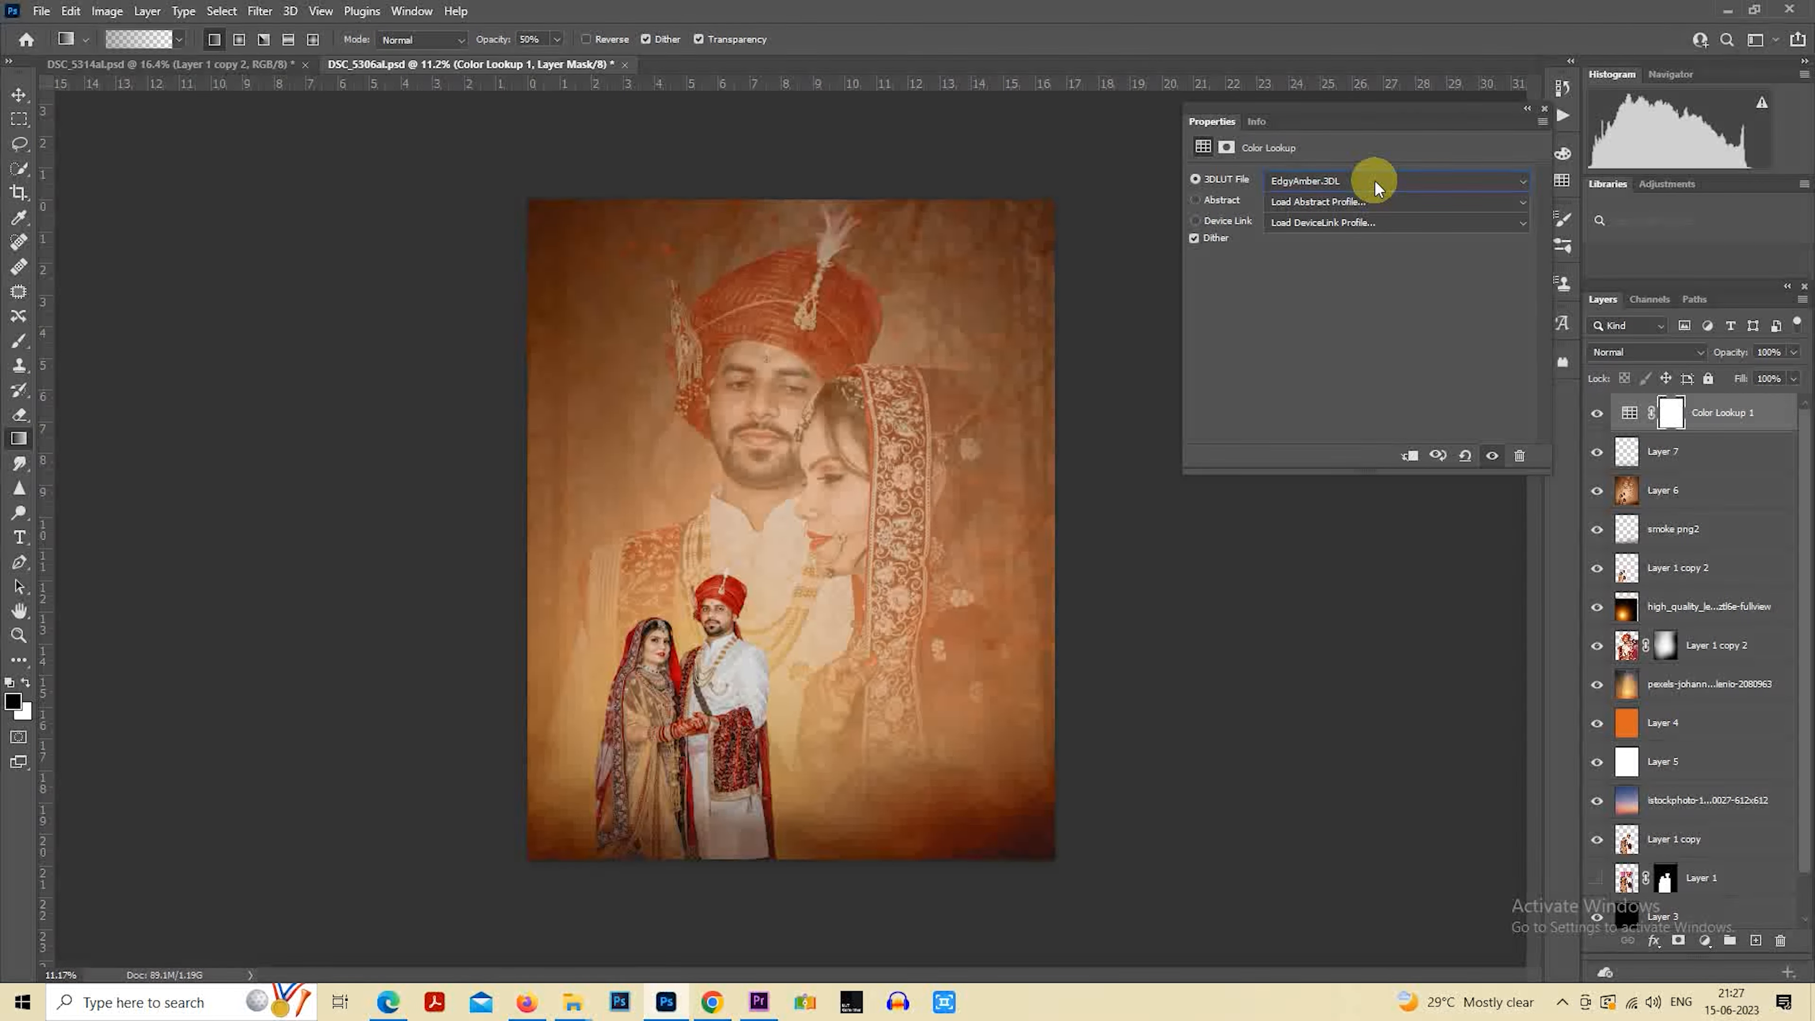
scroll(1375, 178, down, 1)
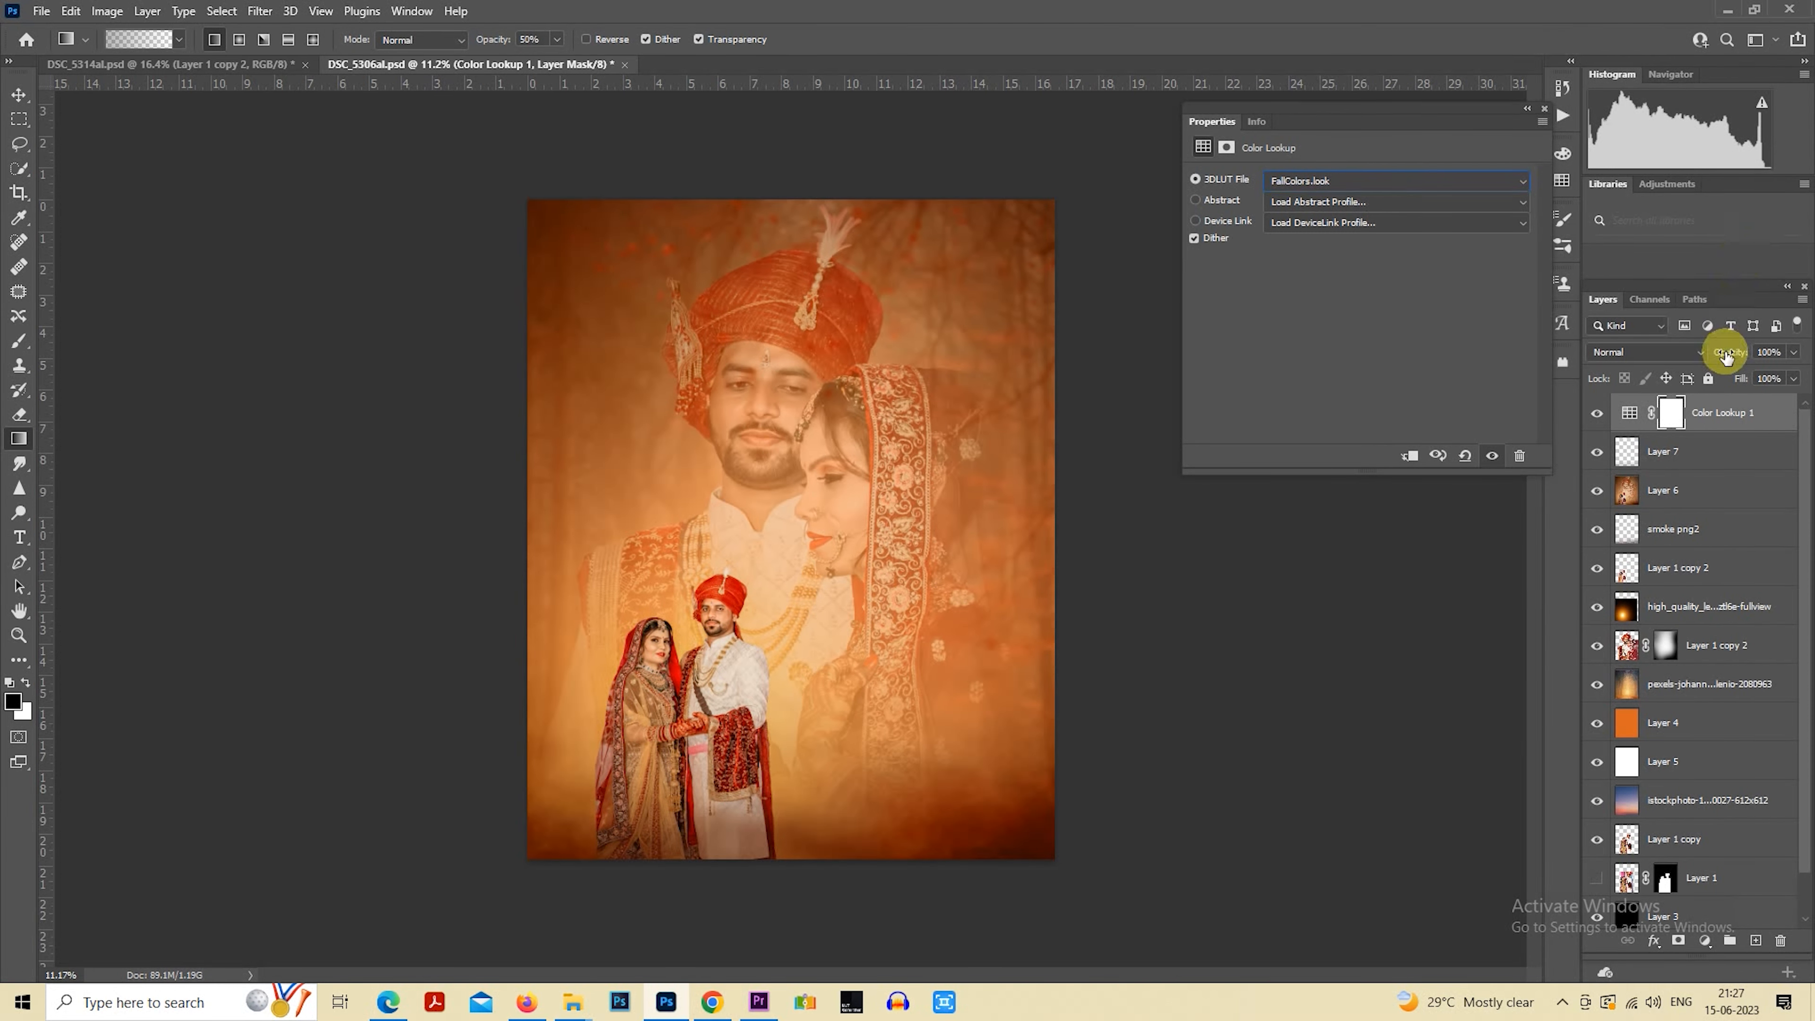
Lower the Color Lookup layer's opacity to 35% and toggle its visibility to compare the effect
click(1544, 109)
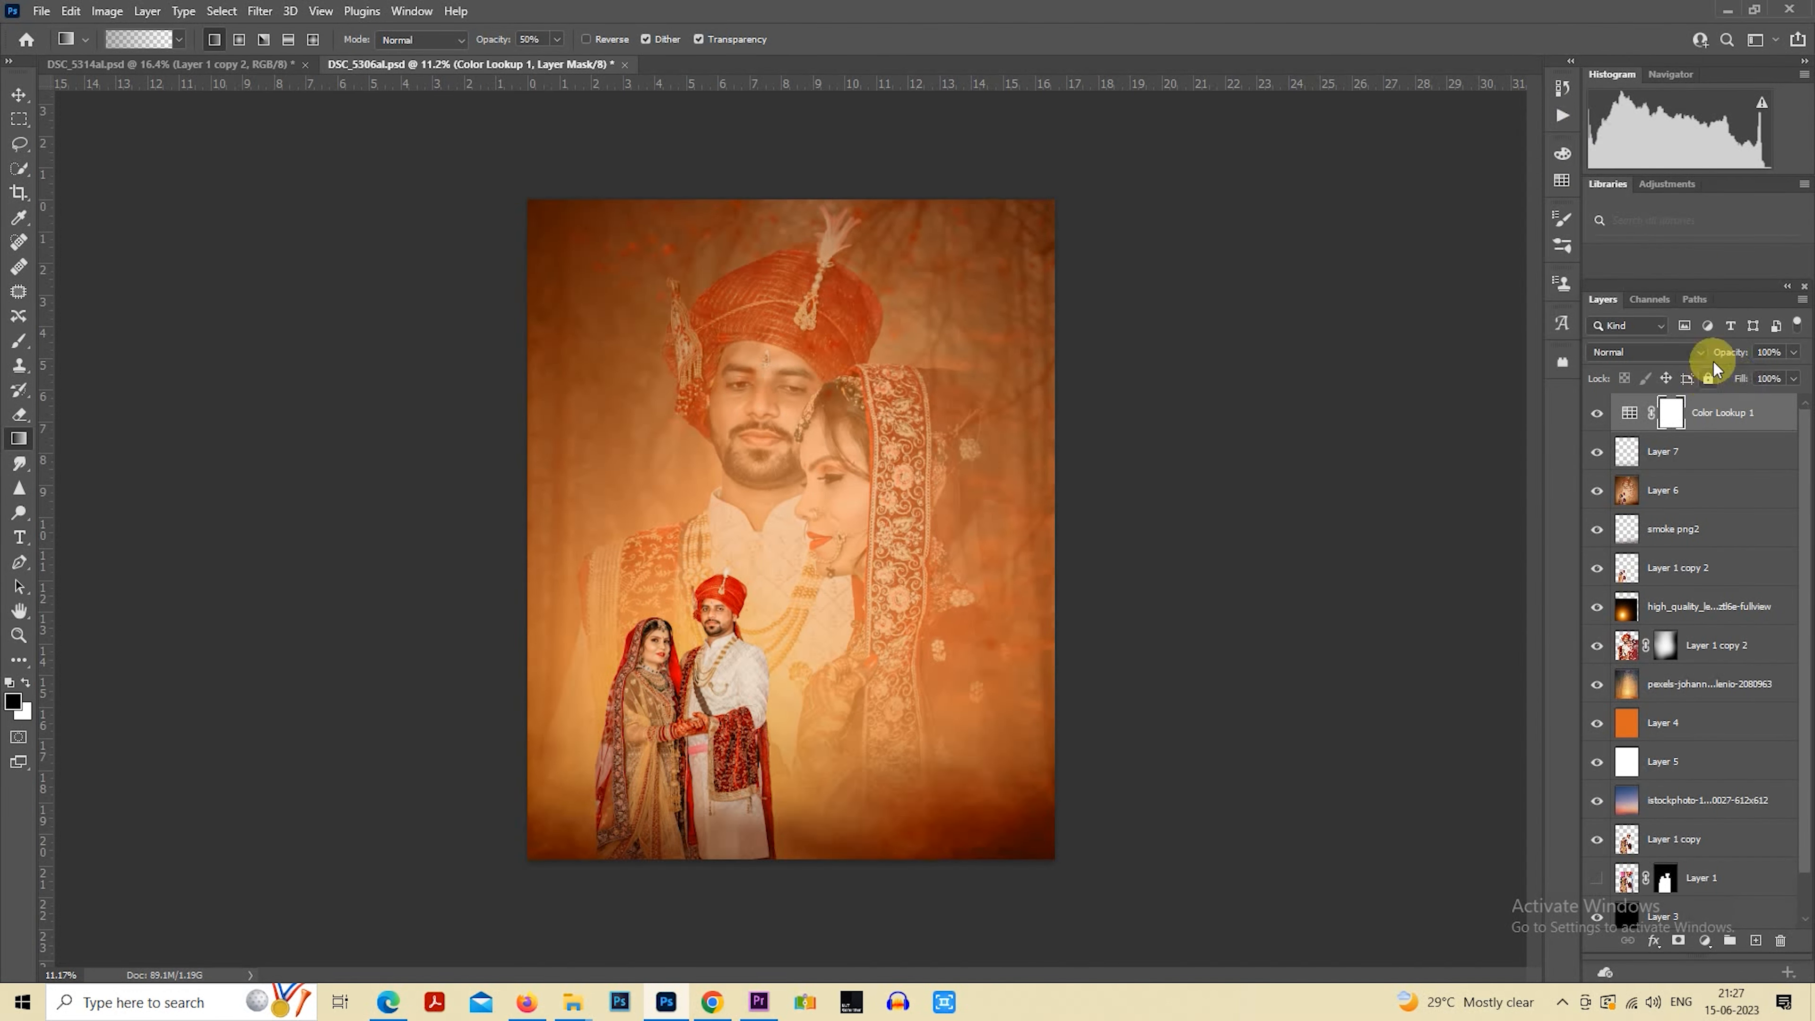
drag(1713, 357, 1667, 364)
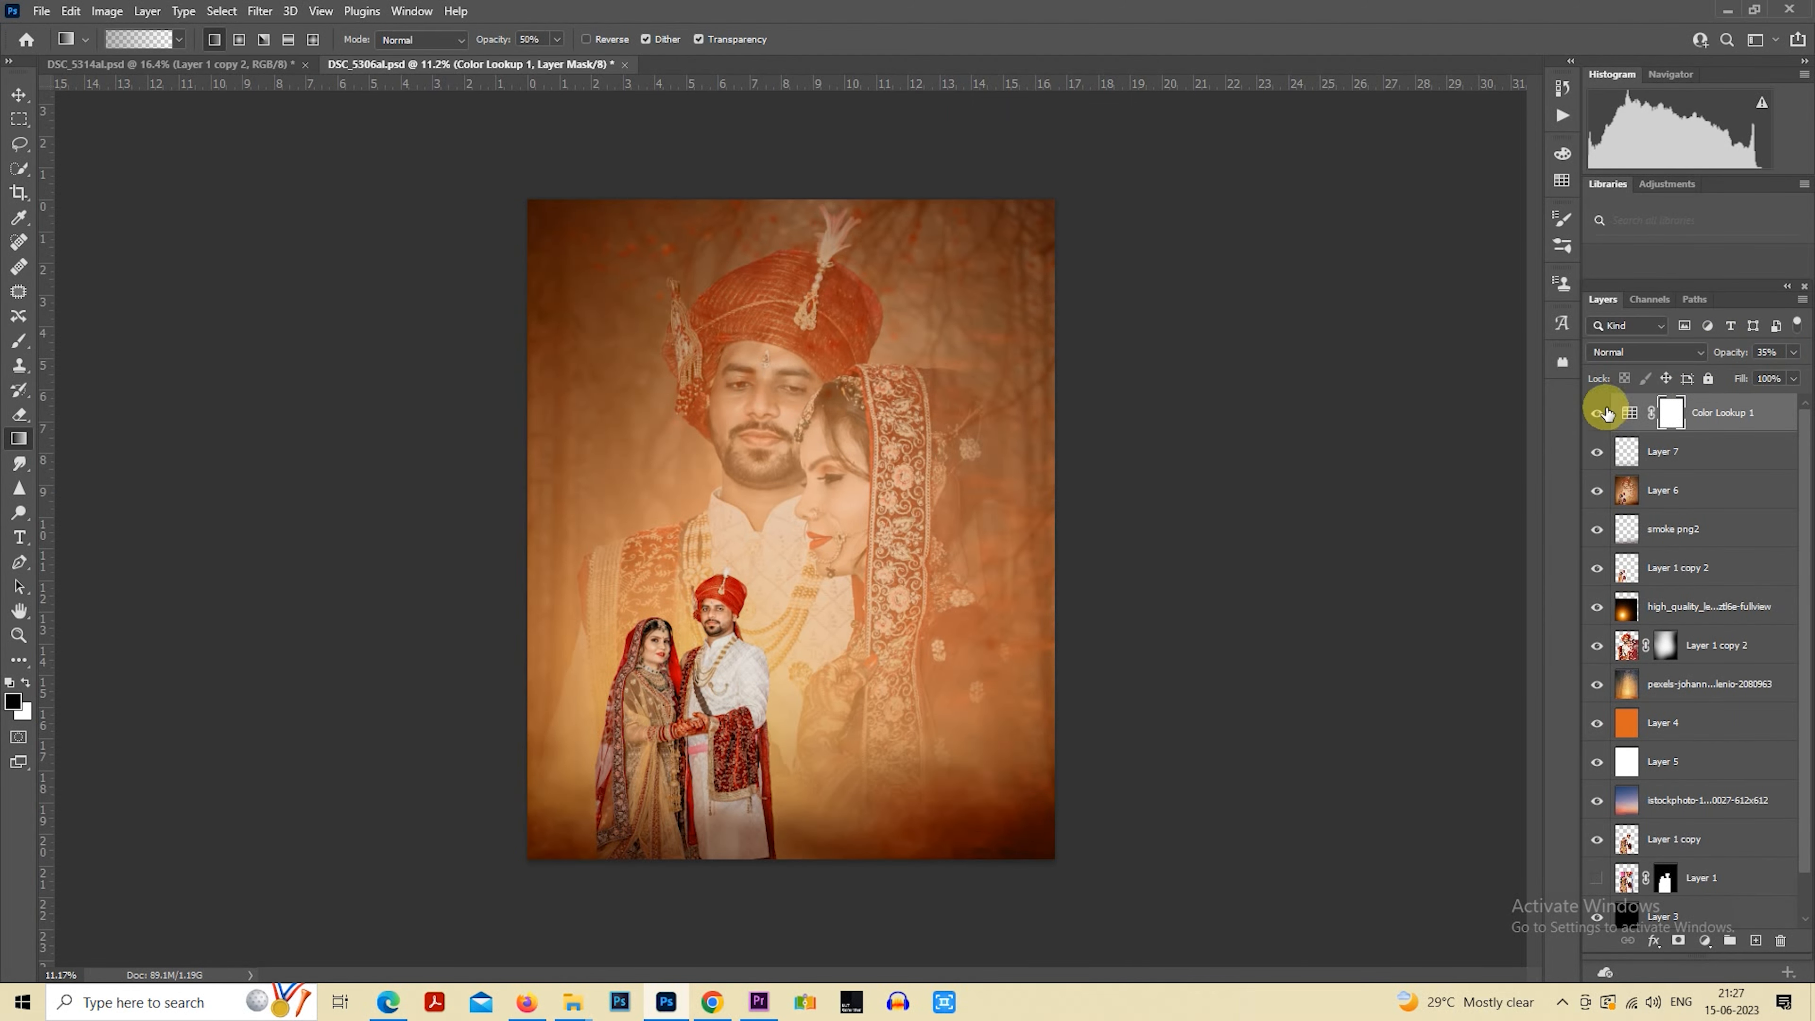
click(1598, 415)
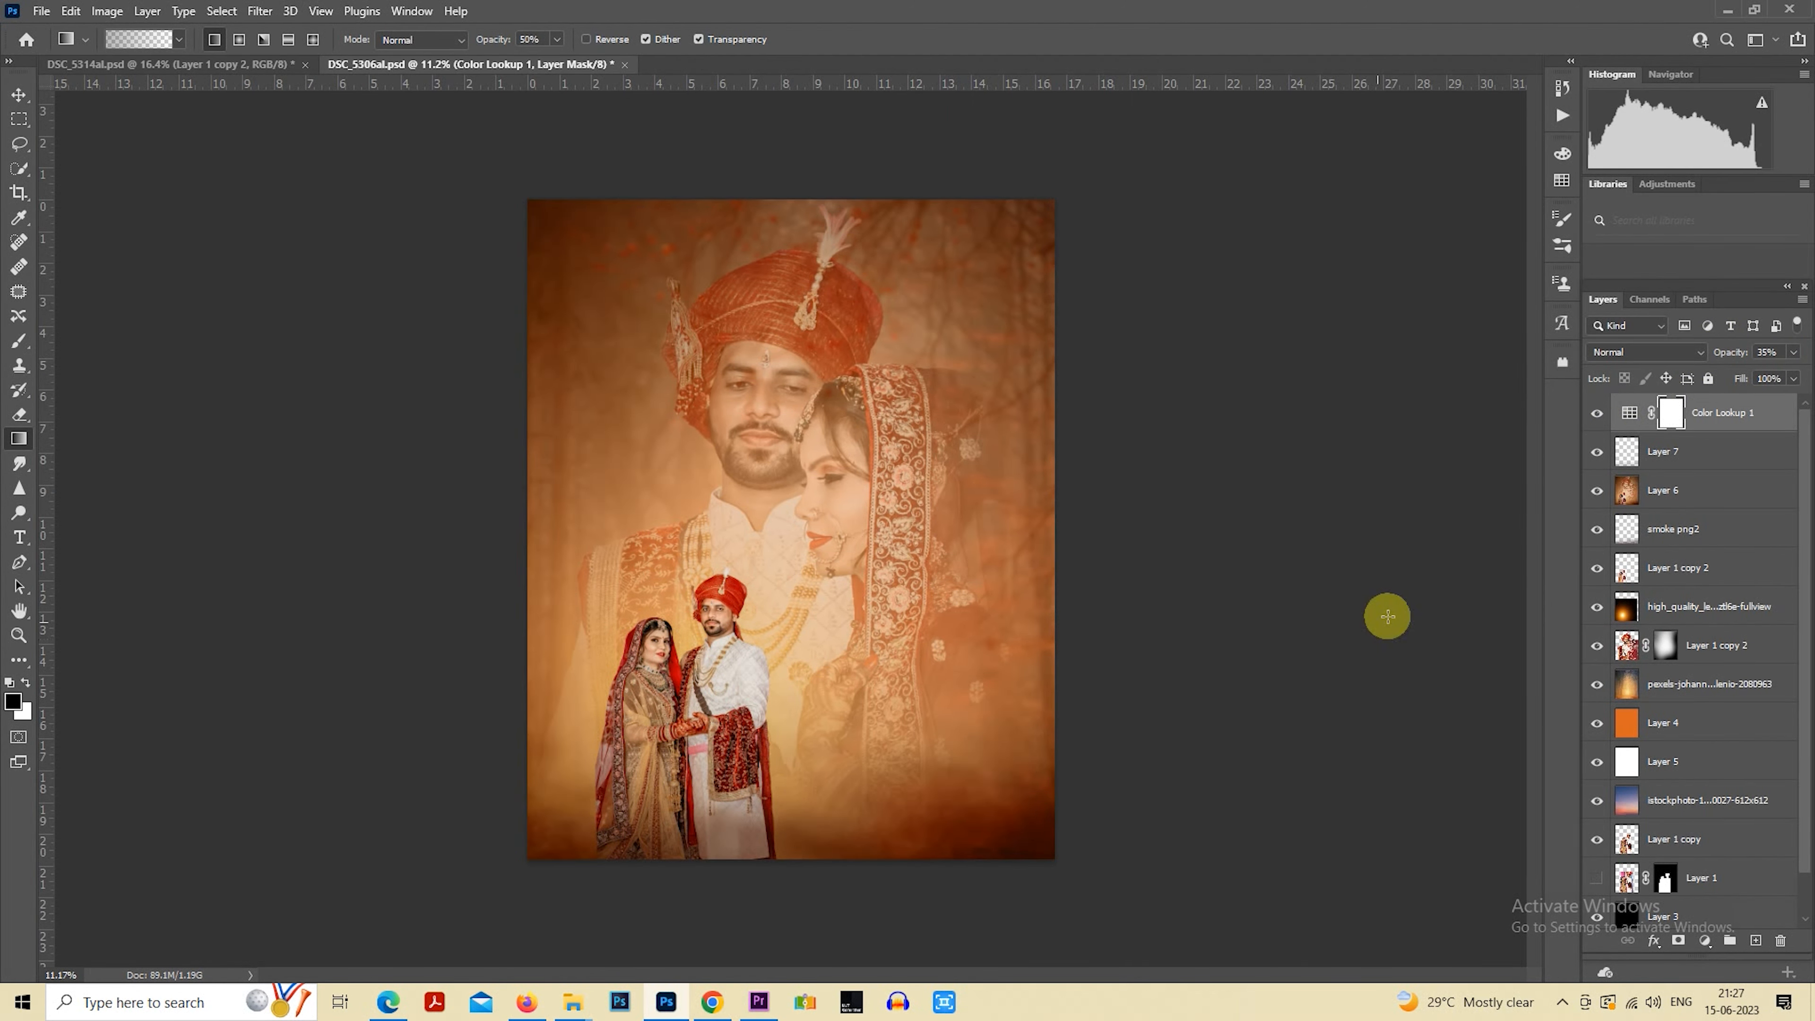
Place the high_quality_lens_flares image from the aaedit folder on the canvas's top-right corner and rasterize its layer
click(565, 1001)
click(623, 949)
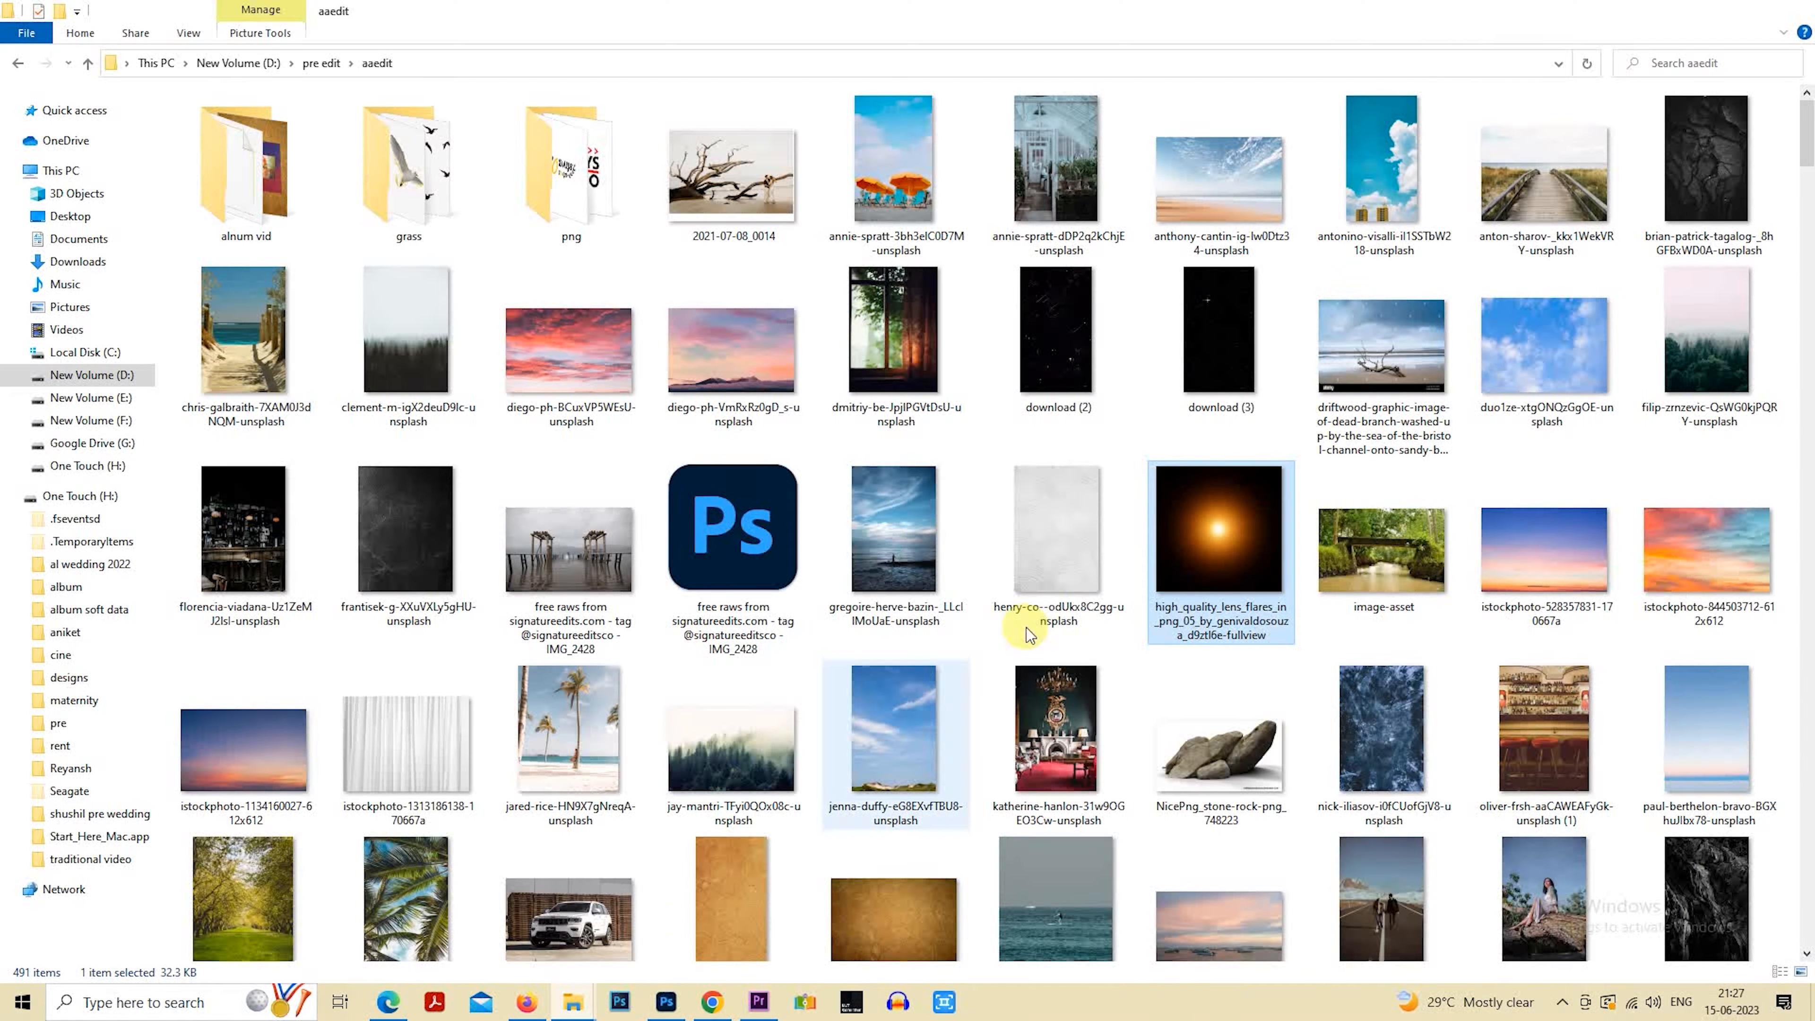
drag(1216, 549, 1216, 202)
double_click(1159, 369)
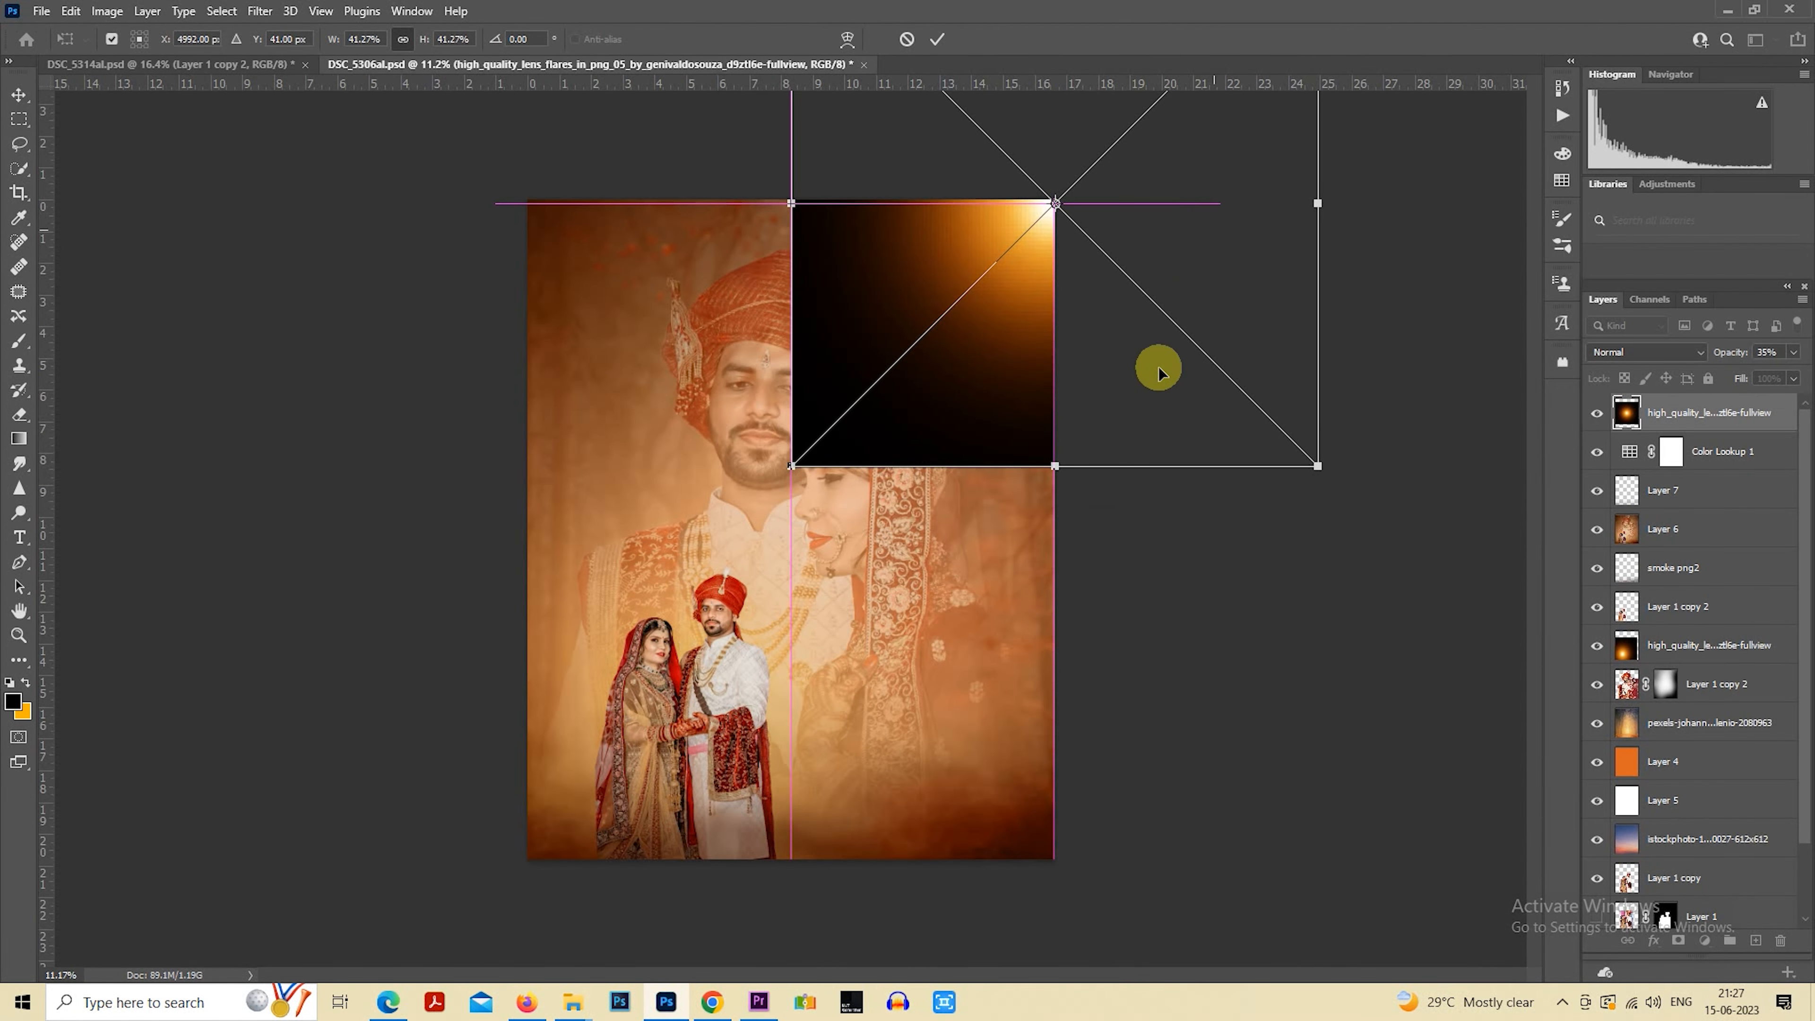
key(g)
right_click(1703, 415)
click(1508, 513)
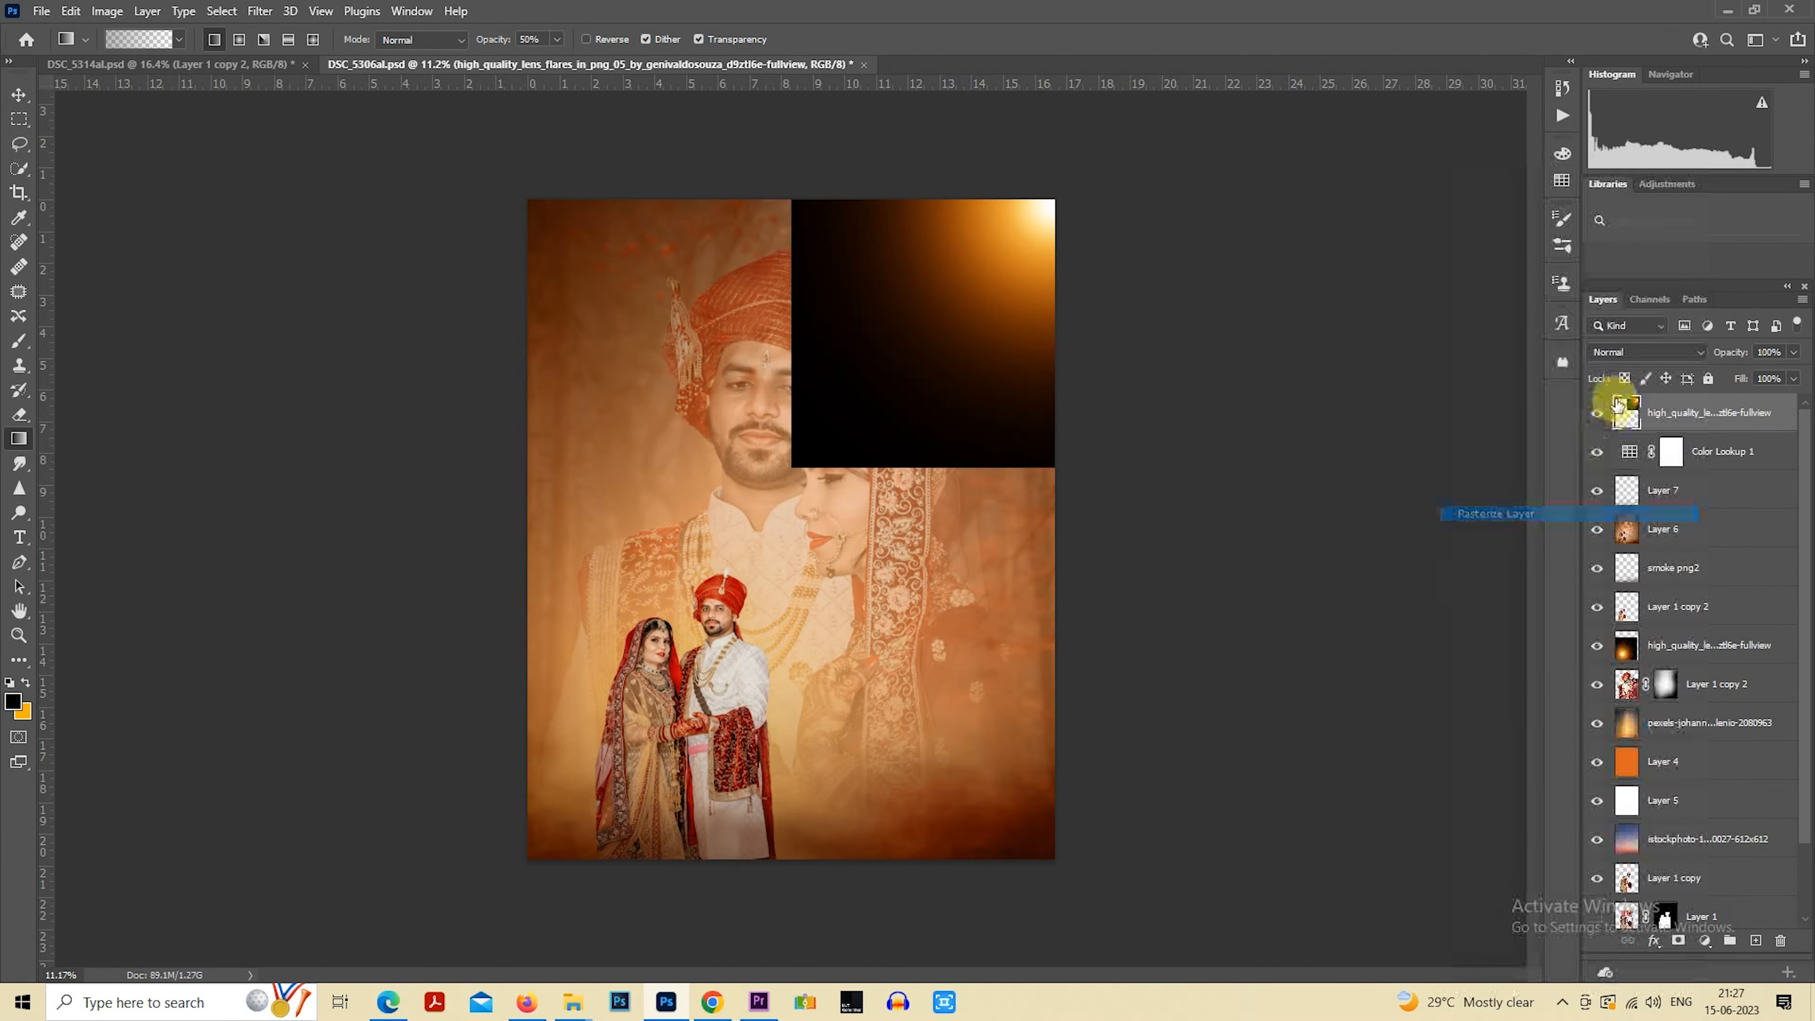
Set the blend mode of the rasterized lens flare layer to Screen
click(1644, 352)
click(1610, 511)
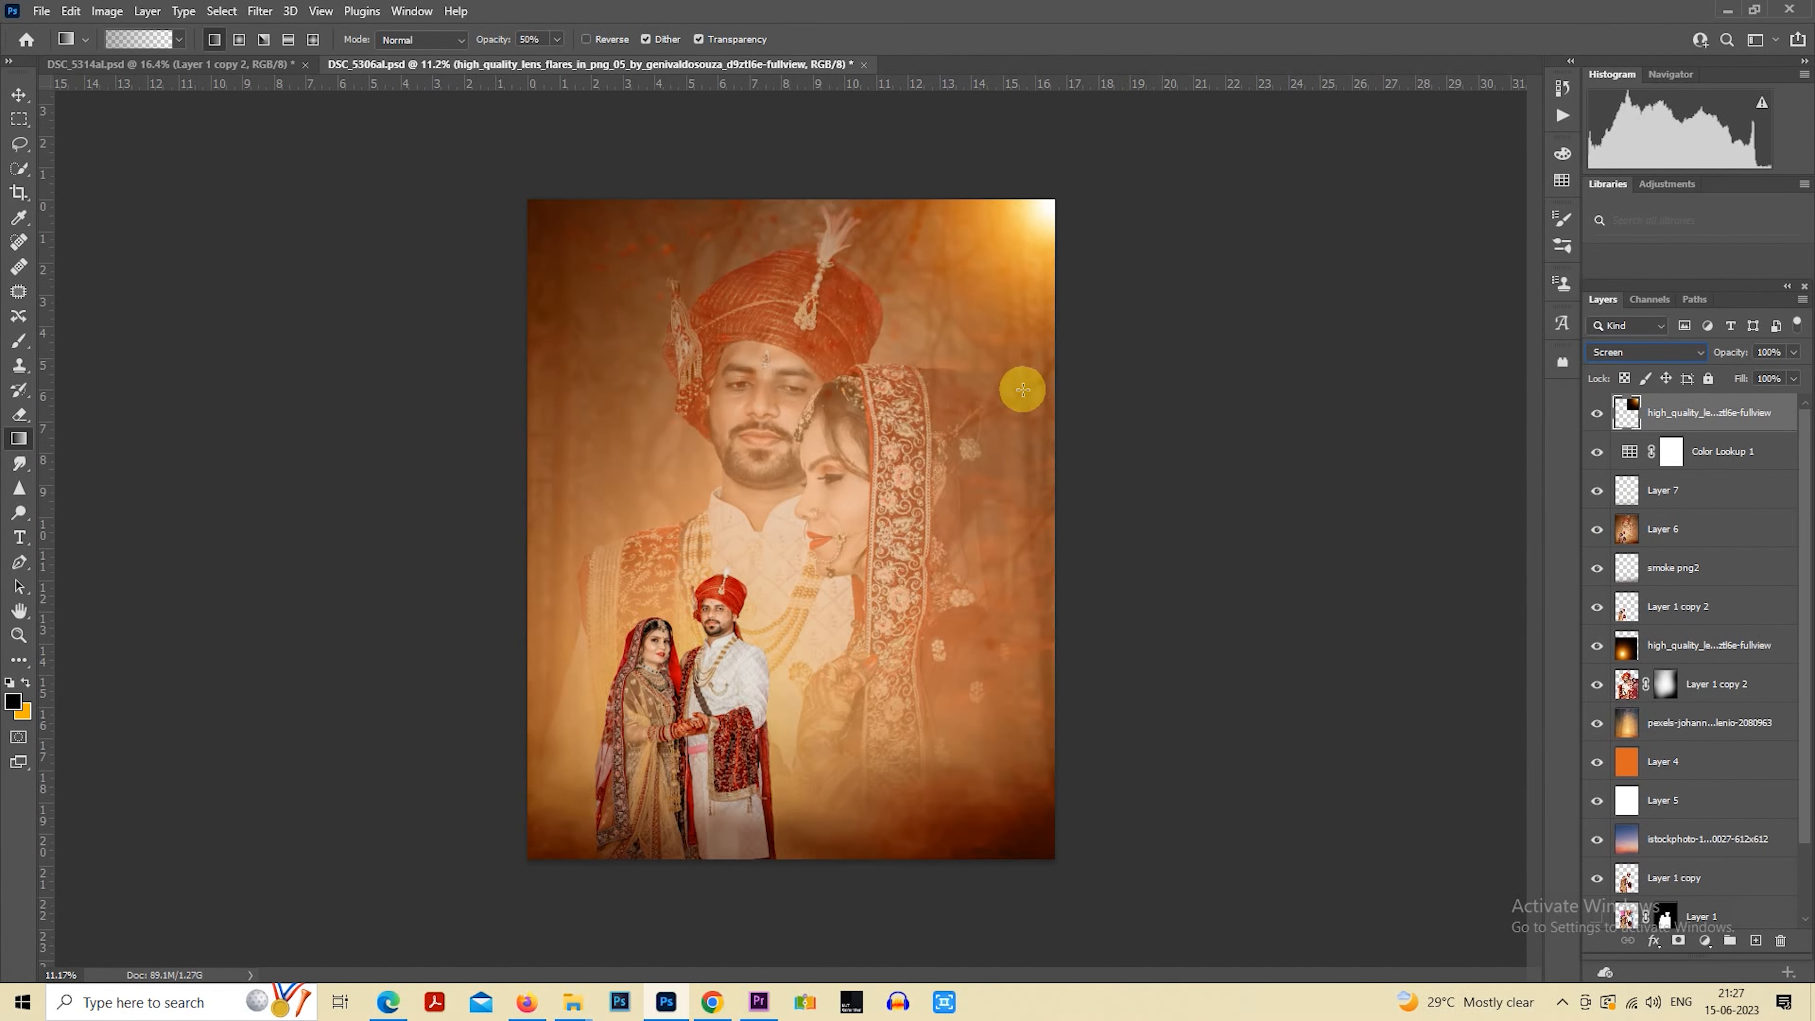
right_click(918, 337)
click(885, 330)
drag(885, 331, 858, 331)
scroll(855, 313, down, 2)
right_click(857, 313)
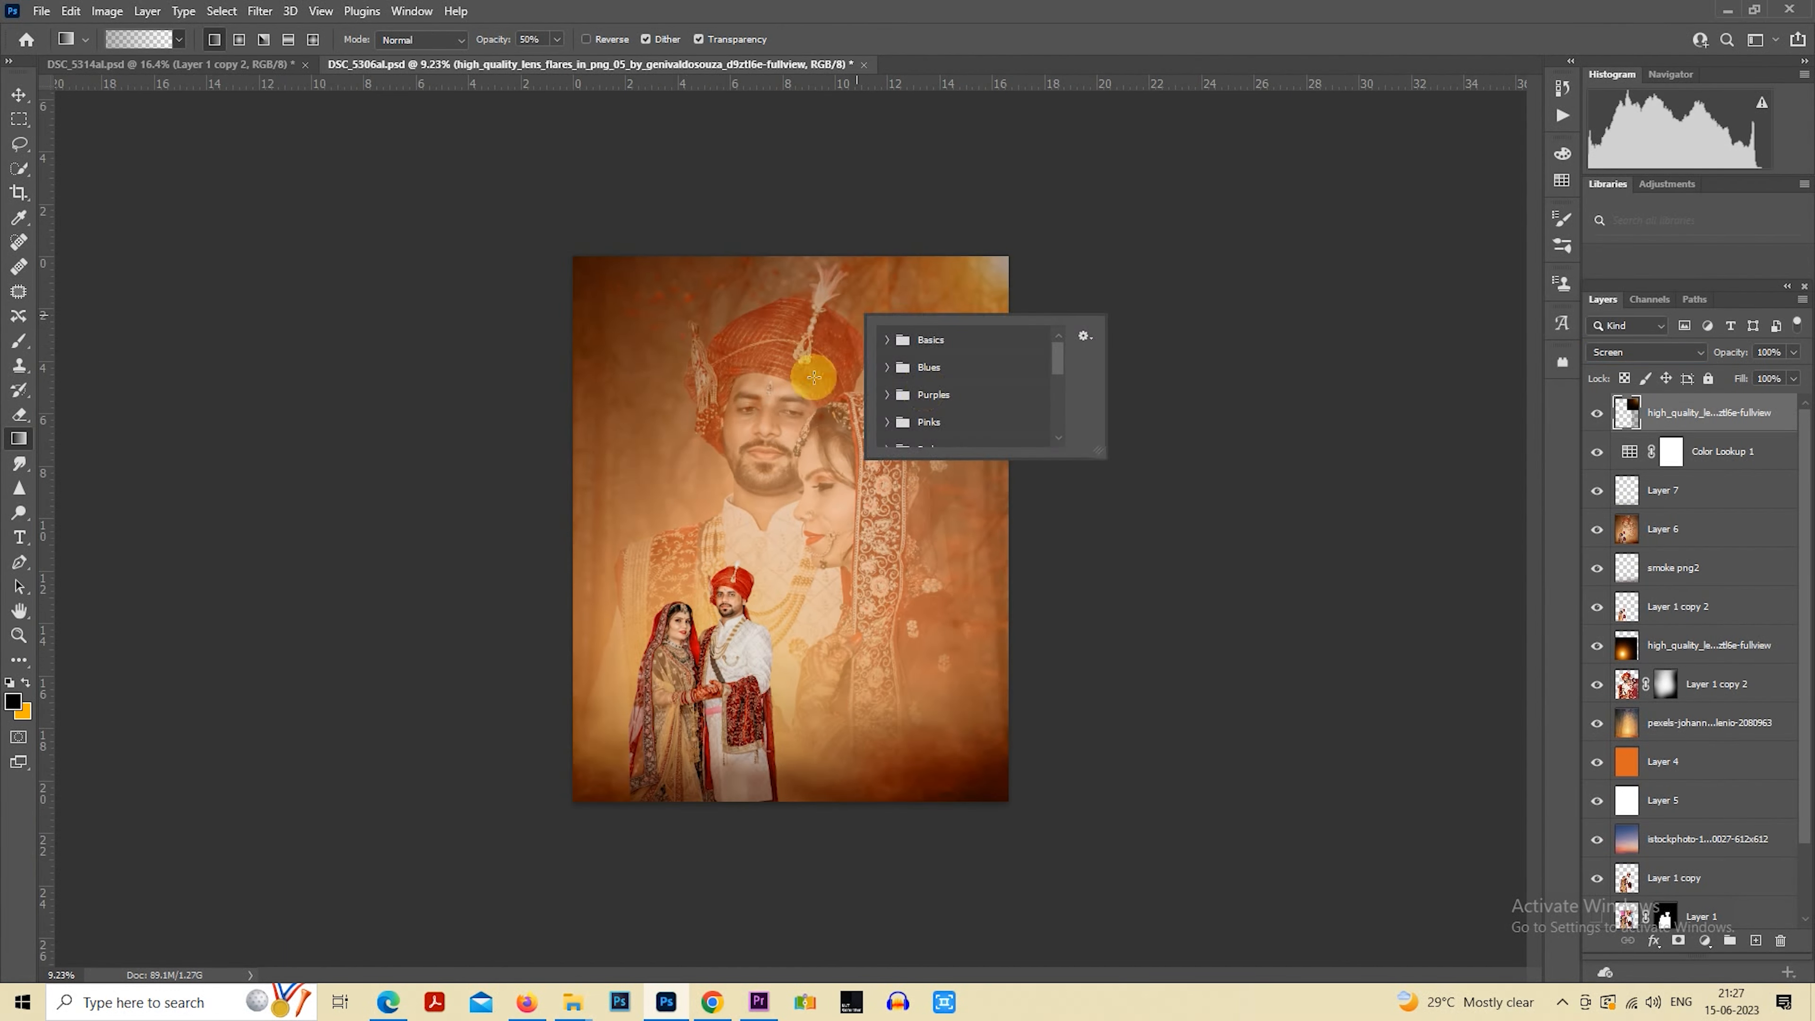
click(749, 379)
click(14, 121)
right_click(834, 315)
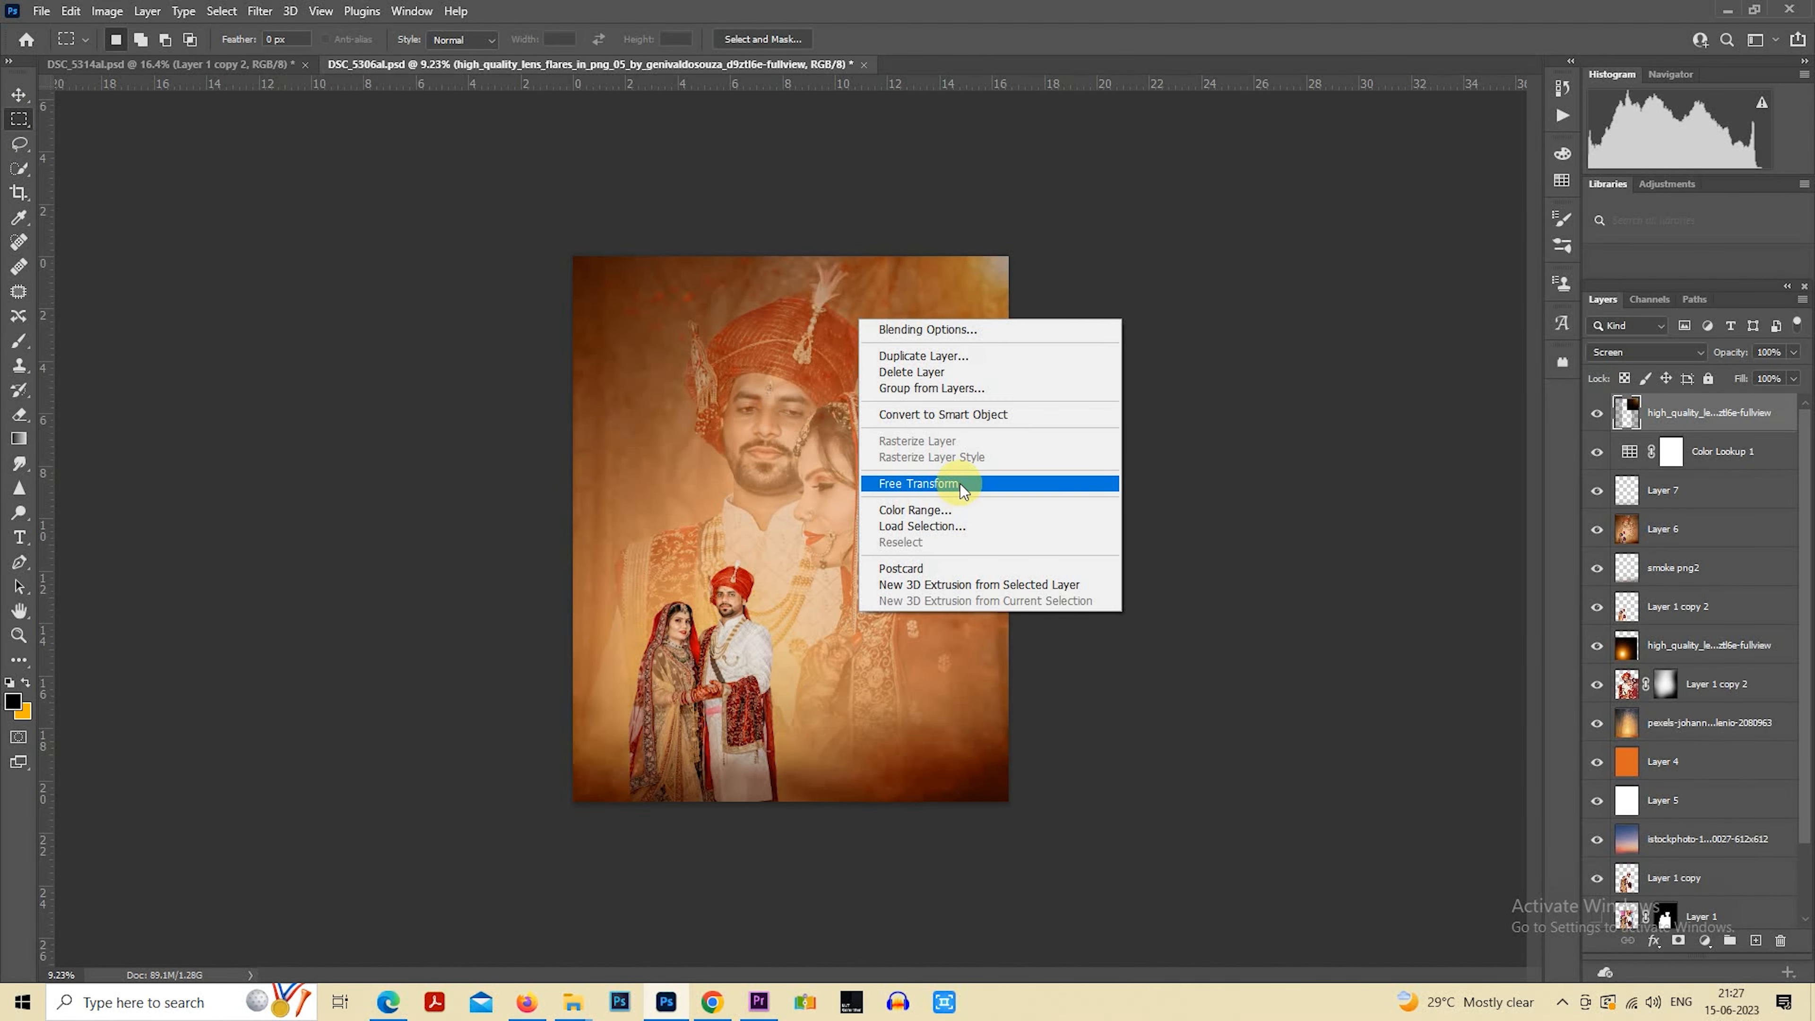
click(967, 501)
key(Return)
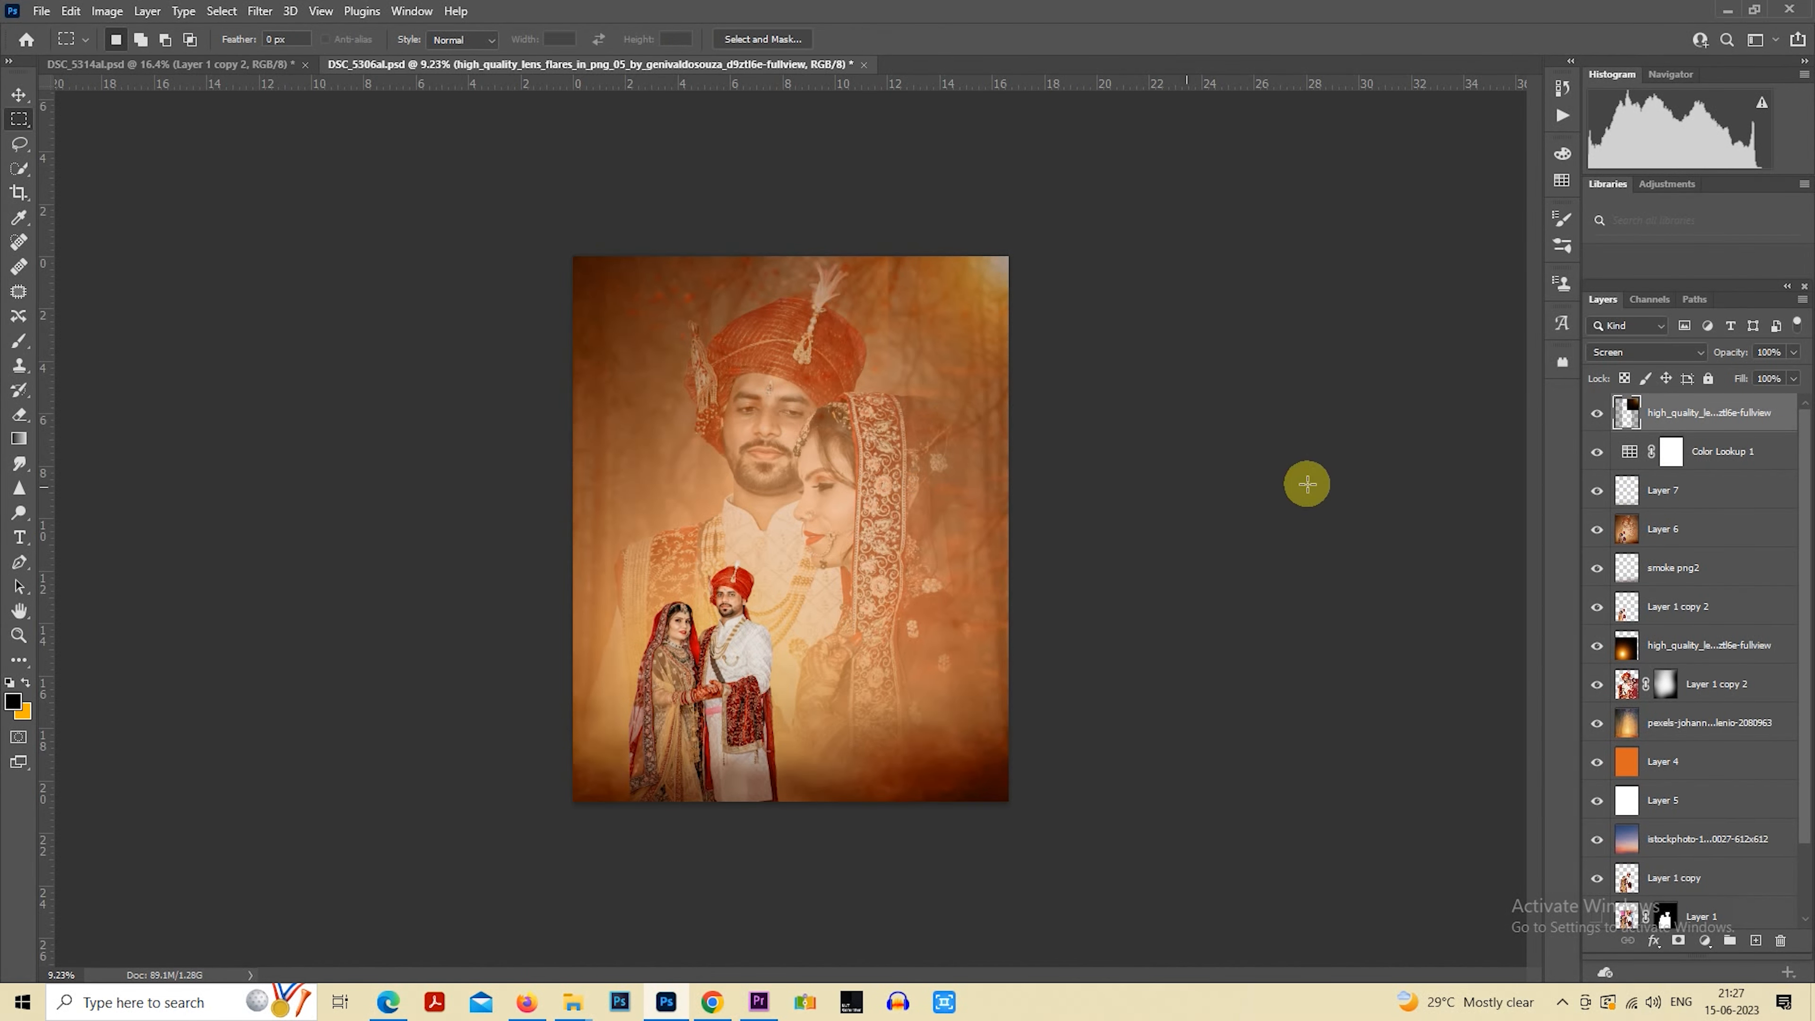
Free-transform the lens flare layer, enlarging it to about 236% and centring its glow on the canvas's upper edge, slightly left of the middle
right_click(844, 333)
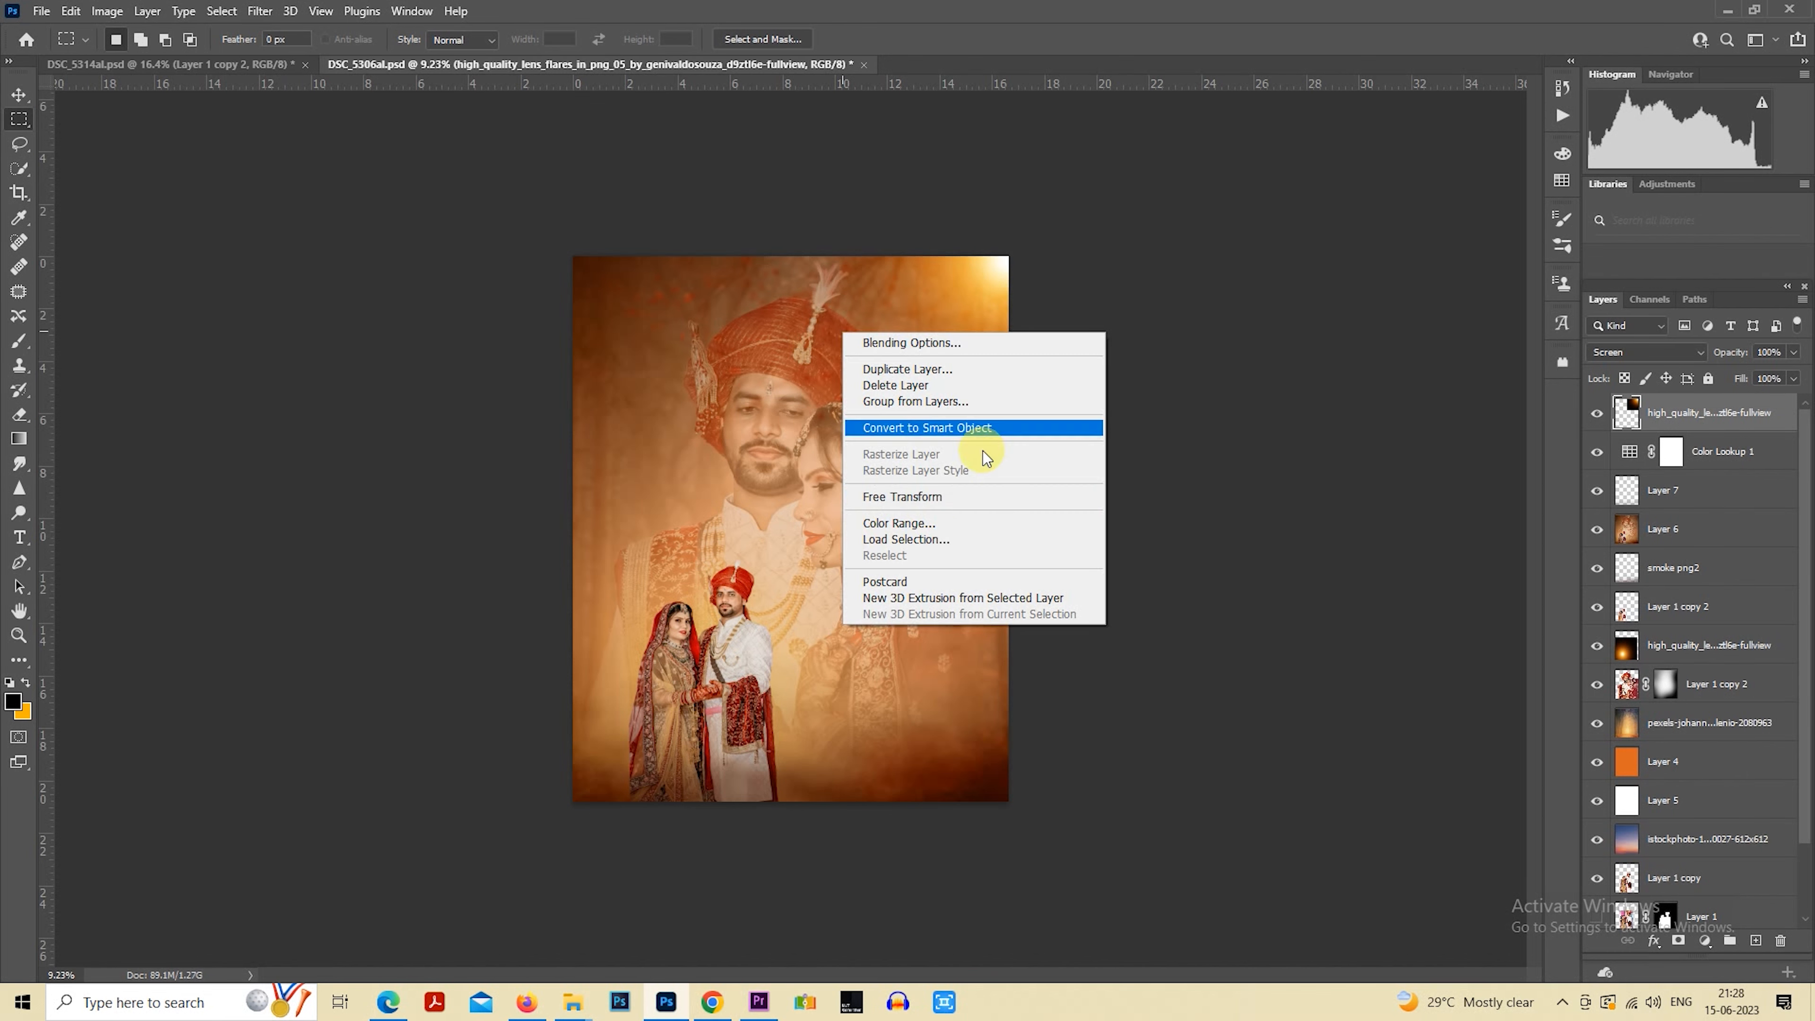
click(988, 501)
drag(1022, 425, 843, 427)
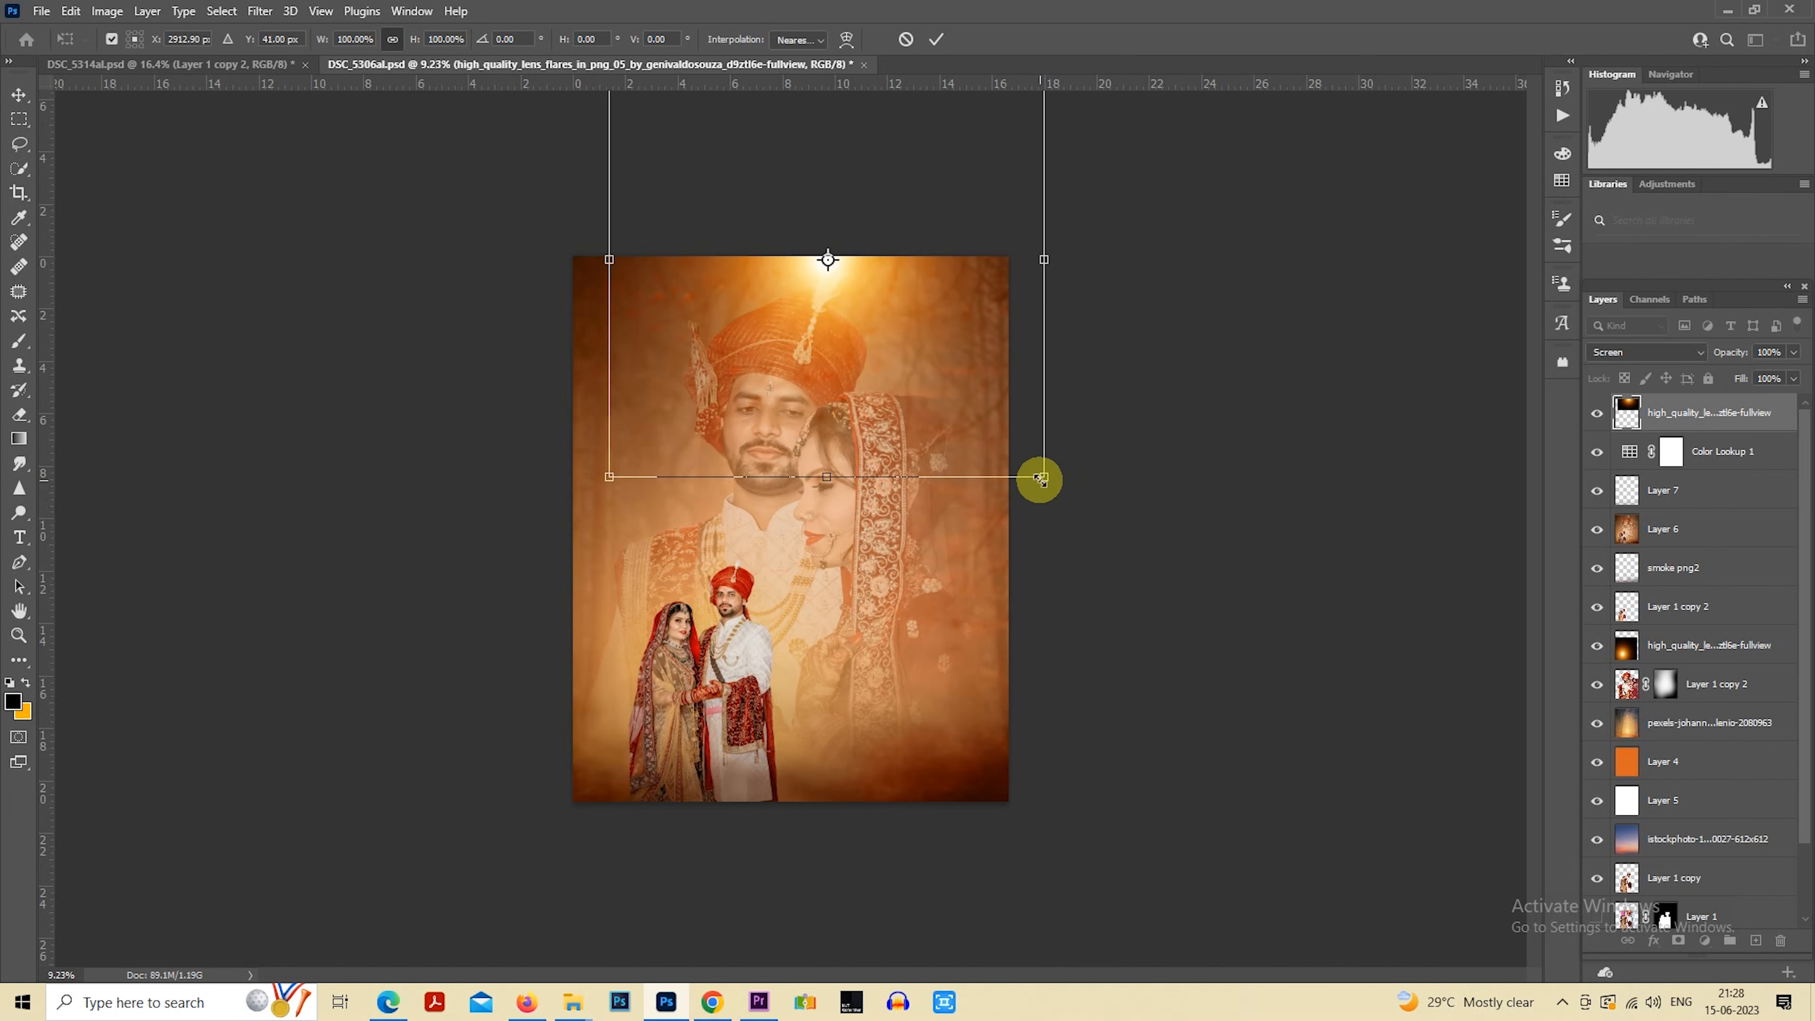
drag(1044, 477, 1314, 748)
drag(875, 536, 781, 524)
drag(1176, 716, 1289, 818)
drag(1116, 614, 1126, 631)
drag(1293, 847, 1216, 770)
mouse_move(1147, 698)
mouse_down()
mouse_move(1086, 657)
mouse_move(1021, 689)
mouse_move(1374, 662)
mouse_move(1158, 683)
mouse_up()
key(Return)
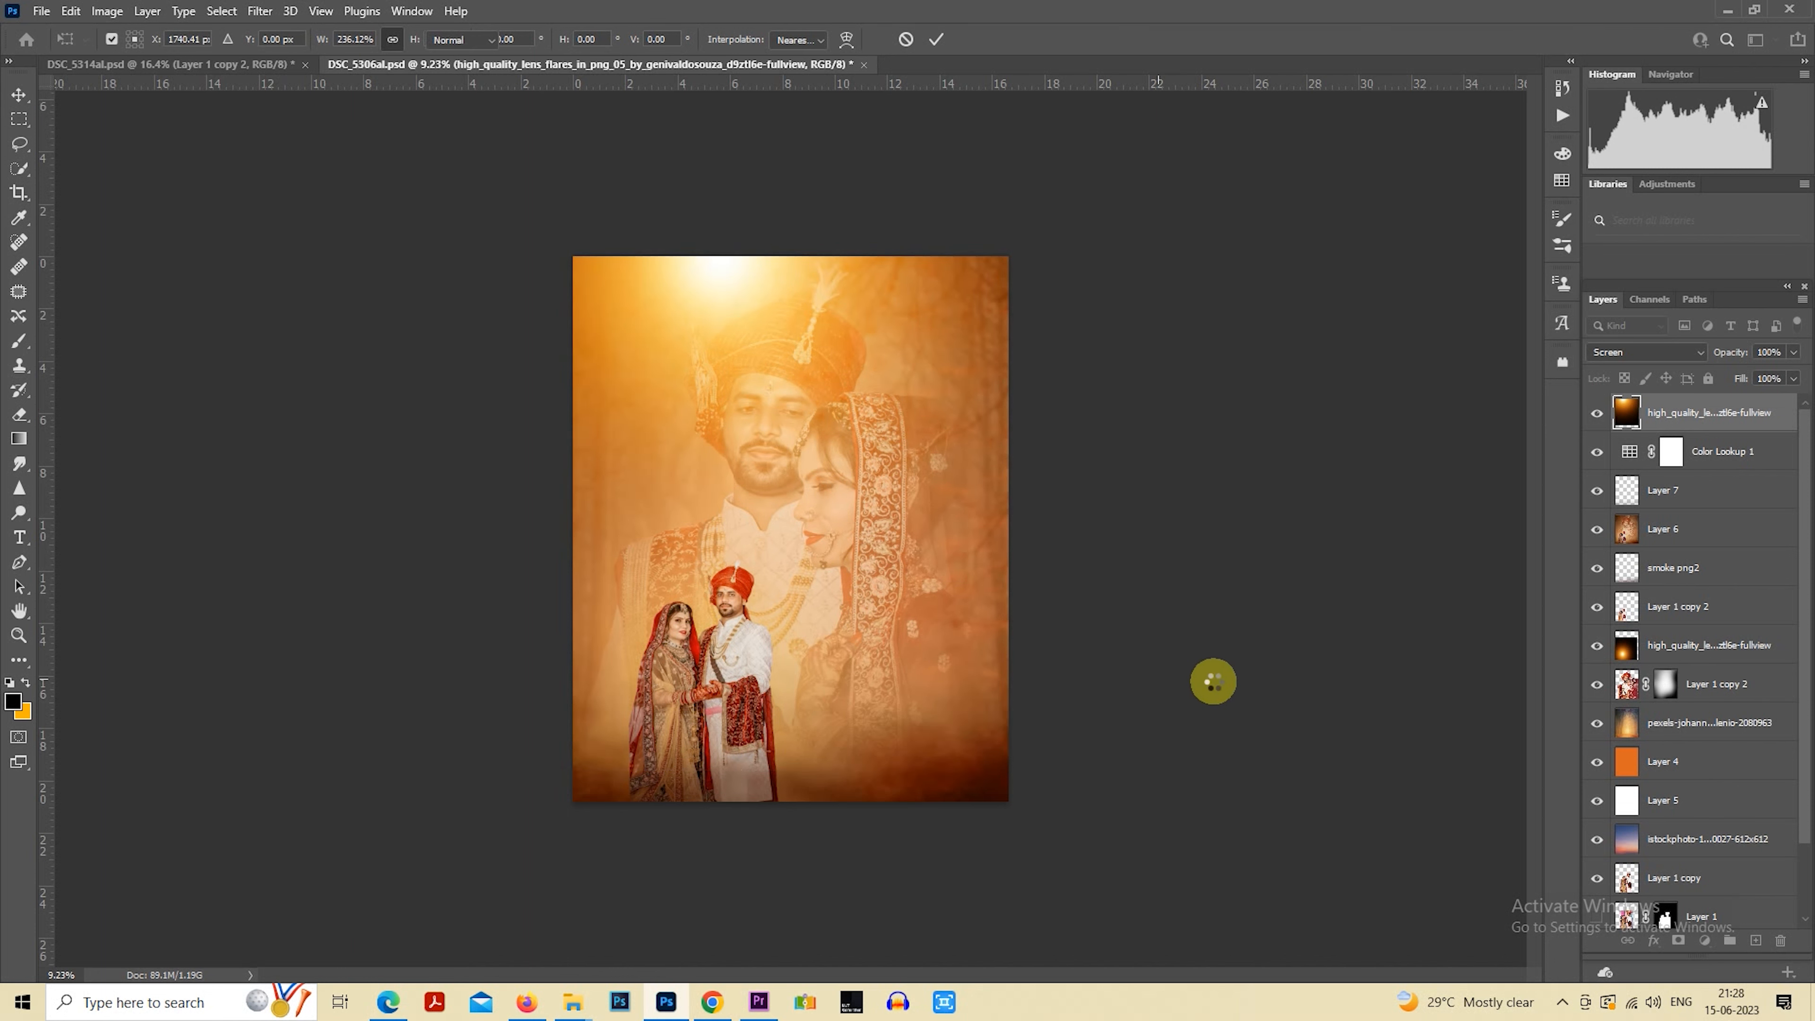
key(m)
scroll(1162, 626, up, 1)
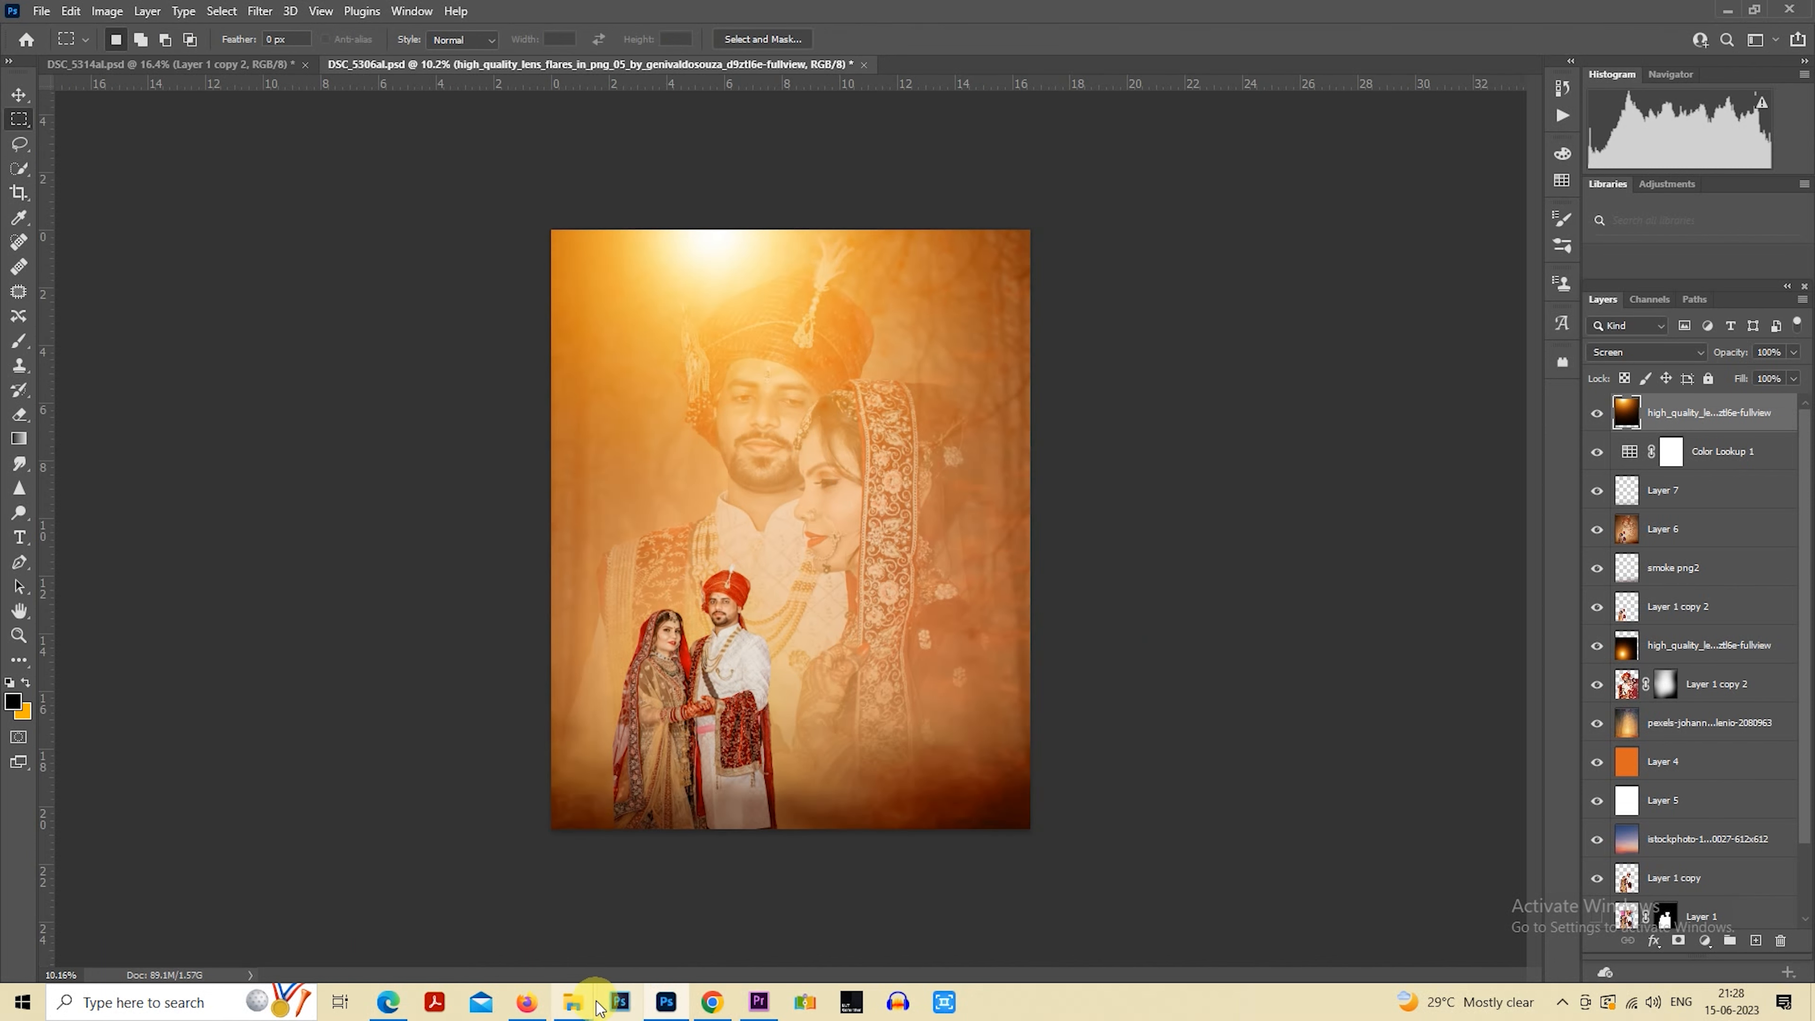
Place the birds-9507 image from the aaedit grass folder and shrink it to a small flock left of the large groom's chin
mouse_move(588, 1011)
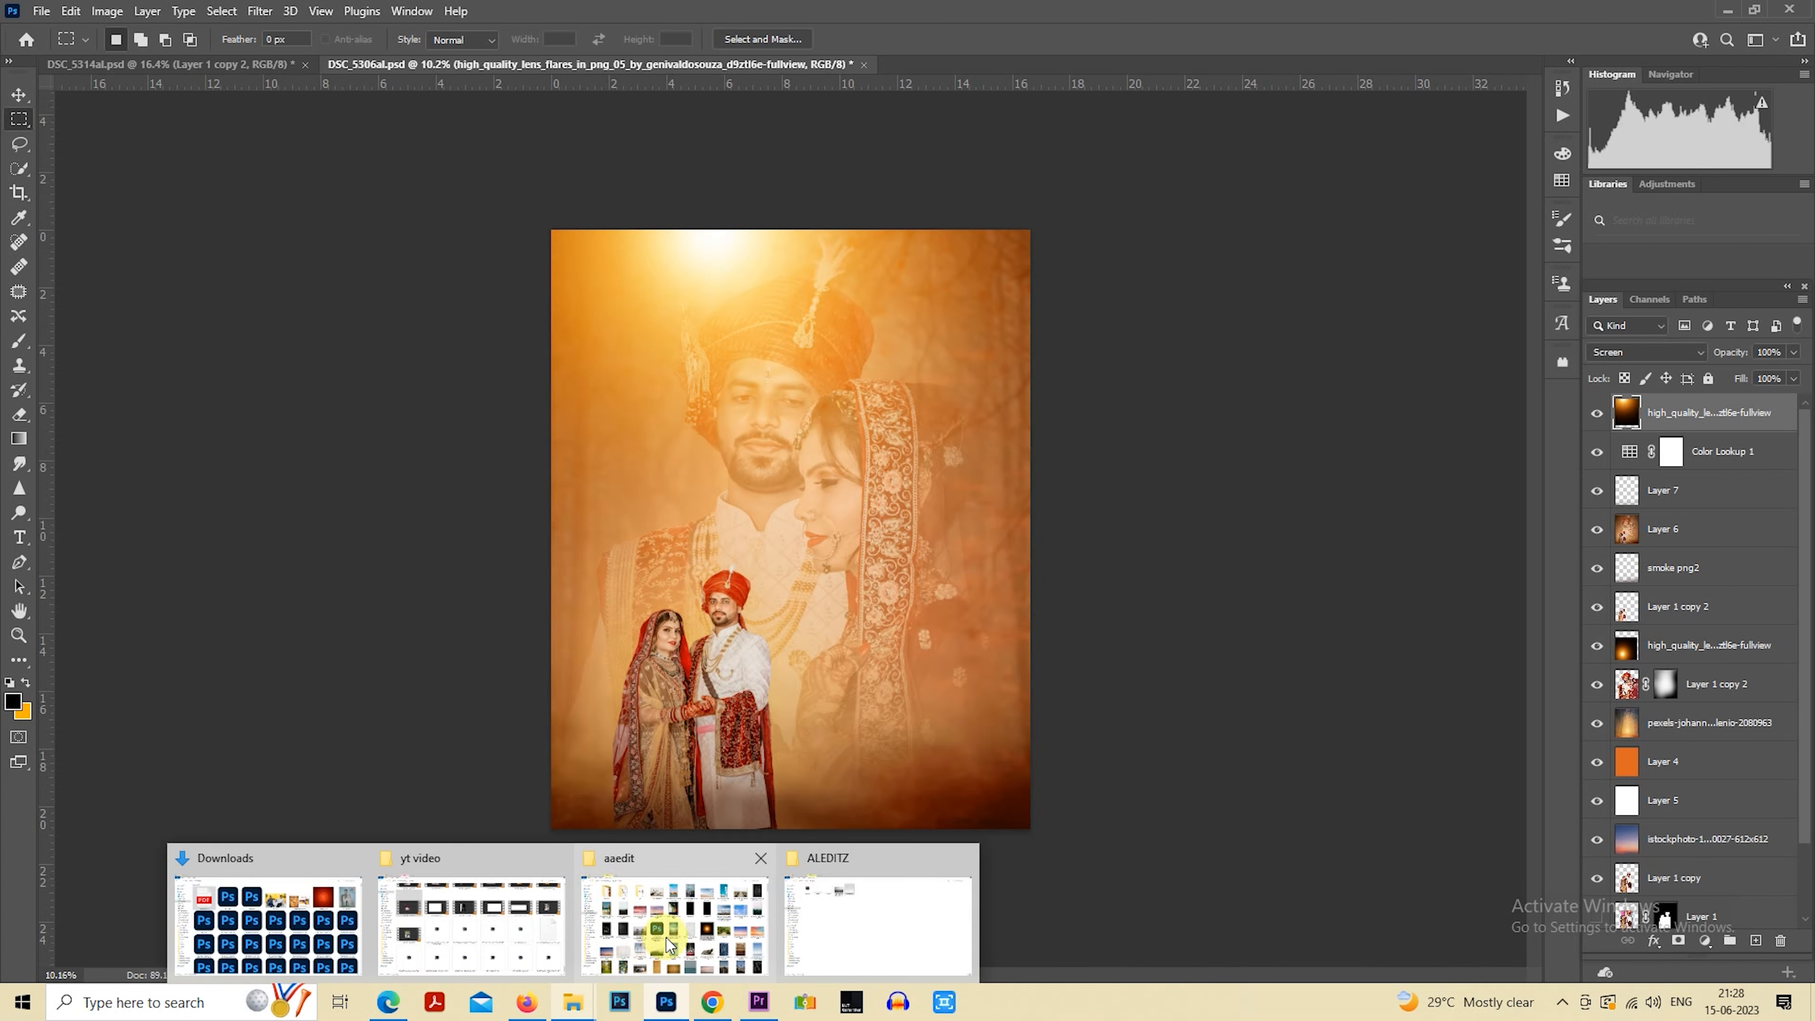
click(648, 937)
double_click(472, 268)
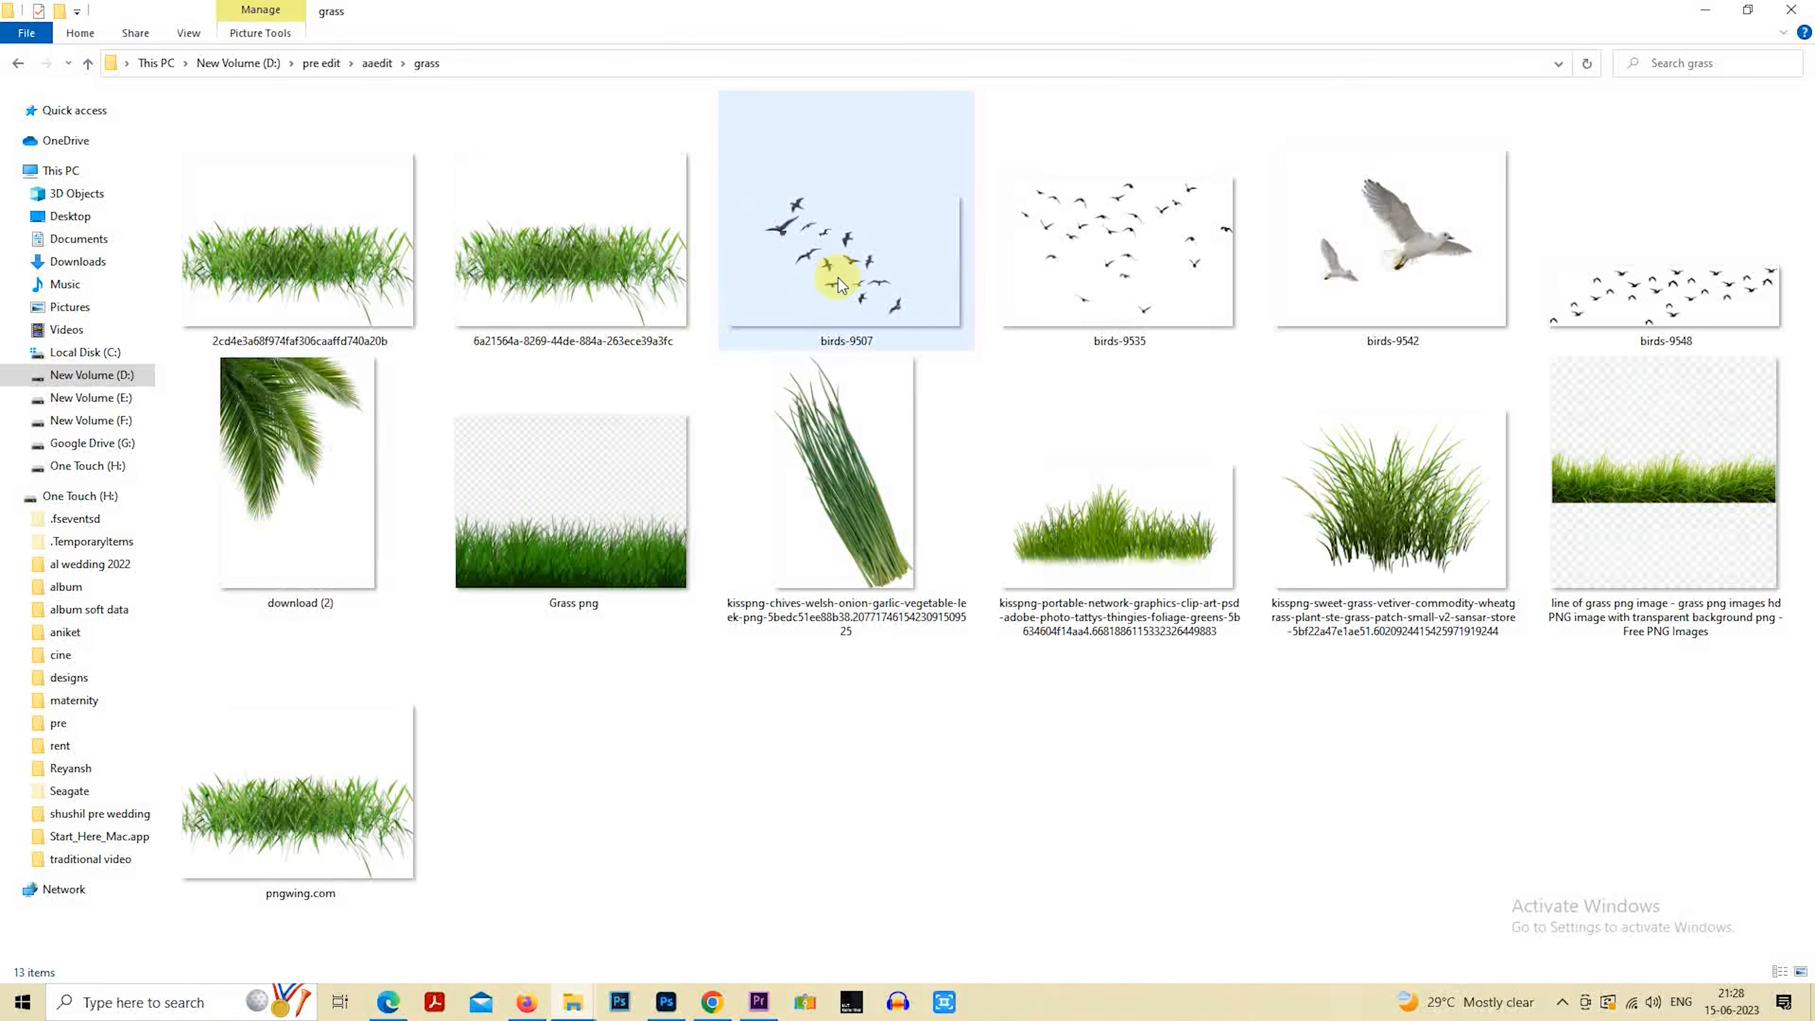
drag(831, 275, 687, 563)
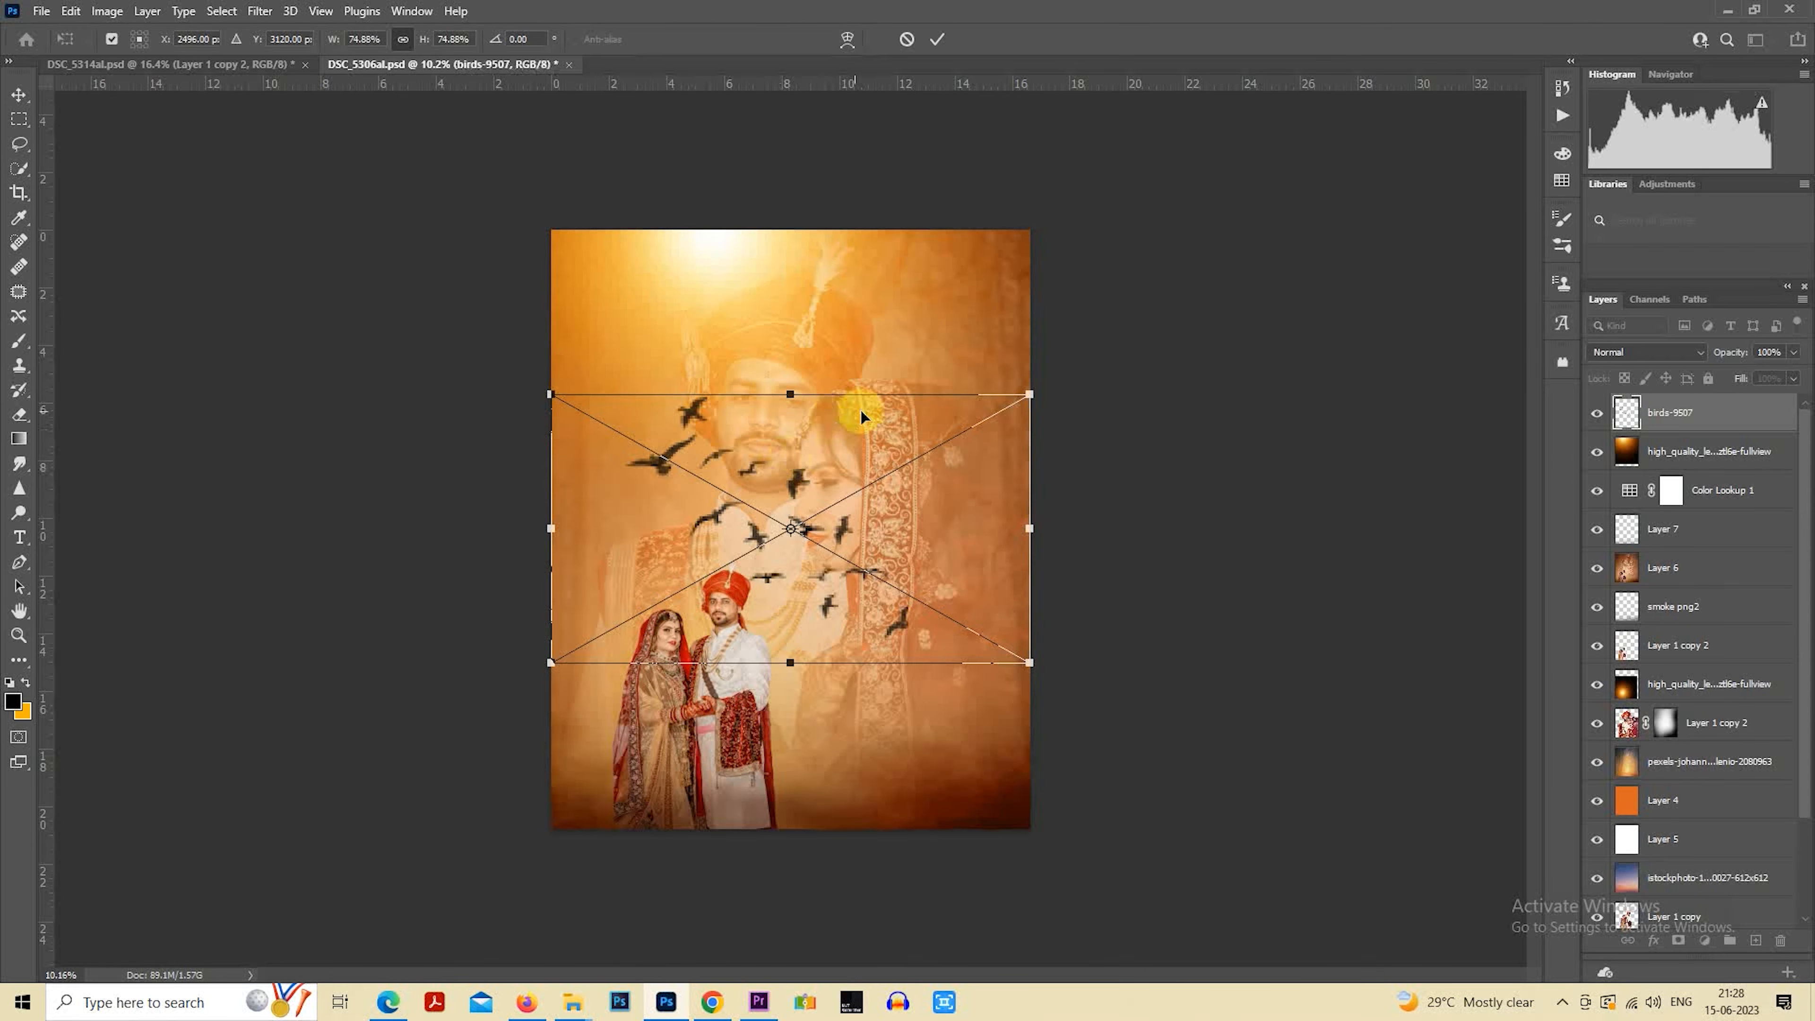
drag(1022, 404, 755, 499)
key(Return)
Enlarge the bird flock to about 21.5%, shift it slightly up and left, and move its layer below the lens flare layer
key(m)
right_click(682, 460)
click(799, 729)
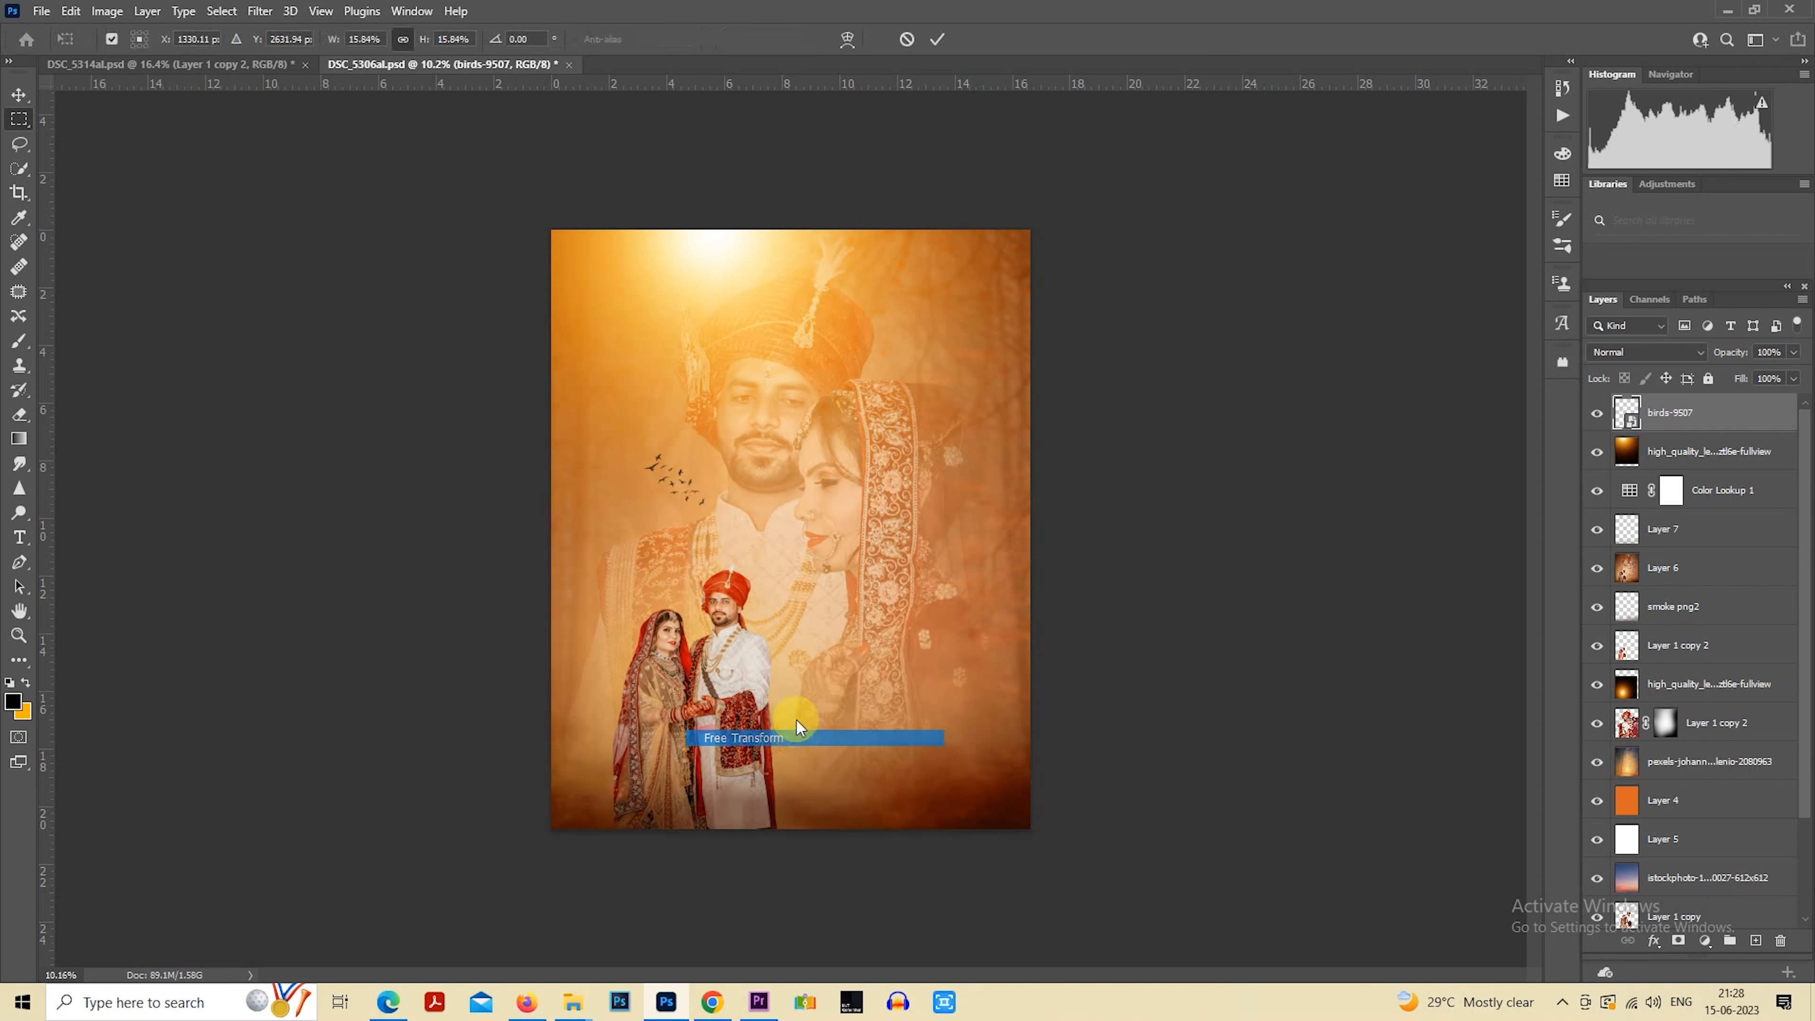
drag(621, 450, 604, 409)
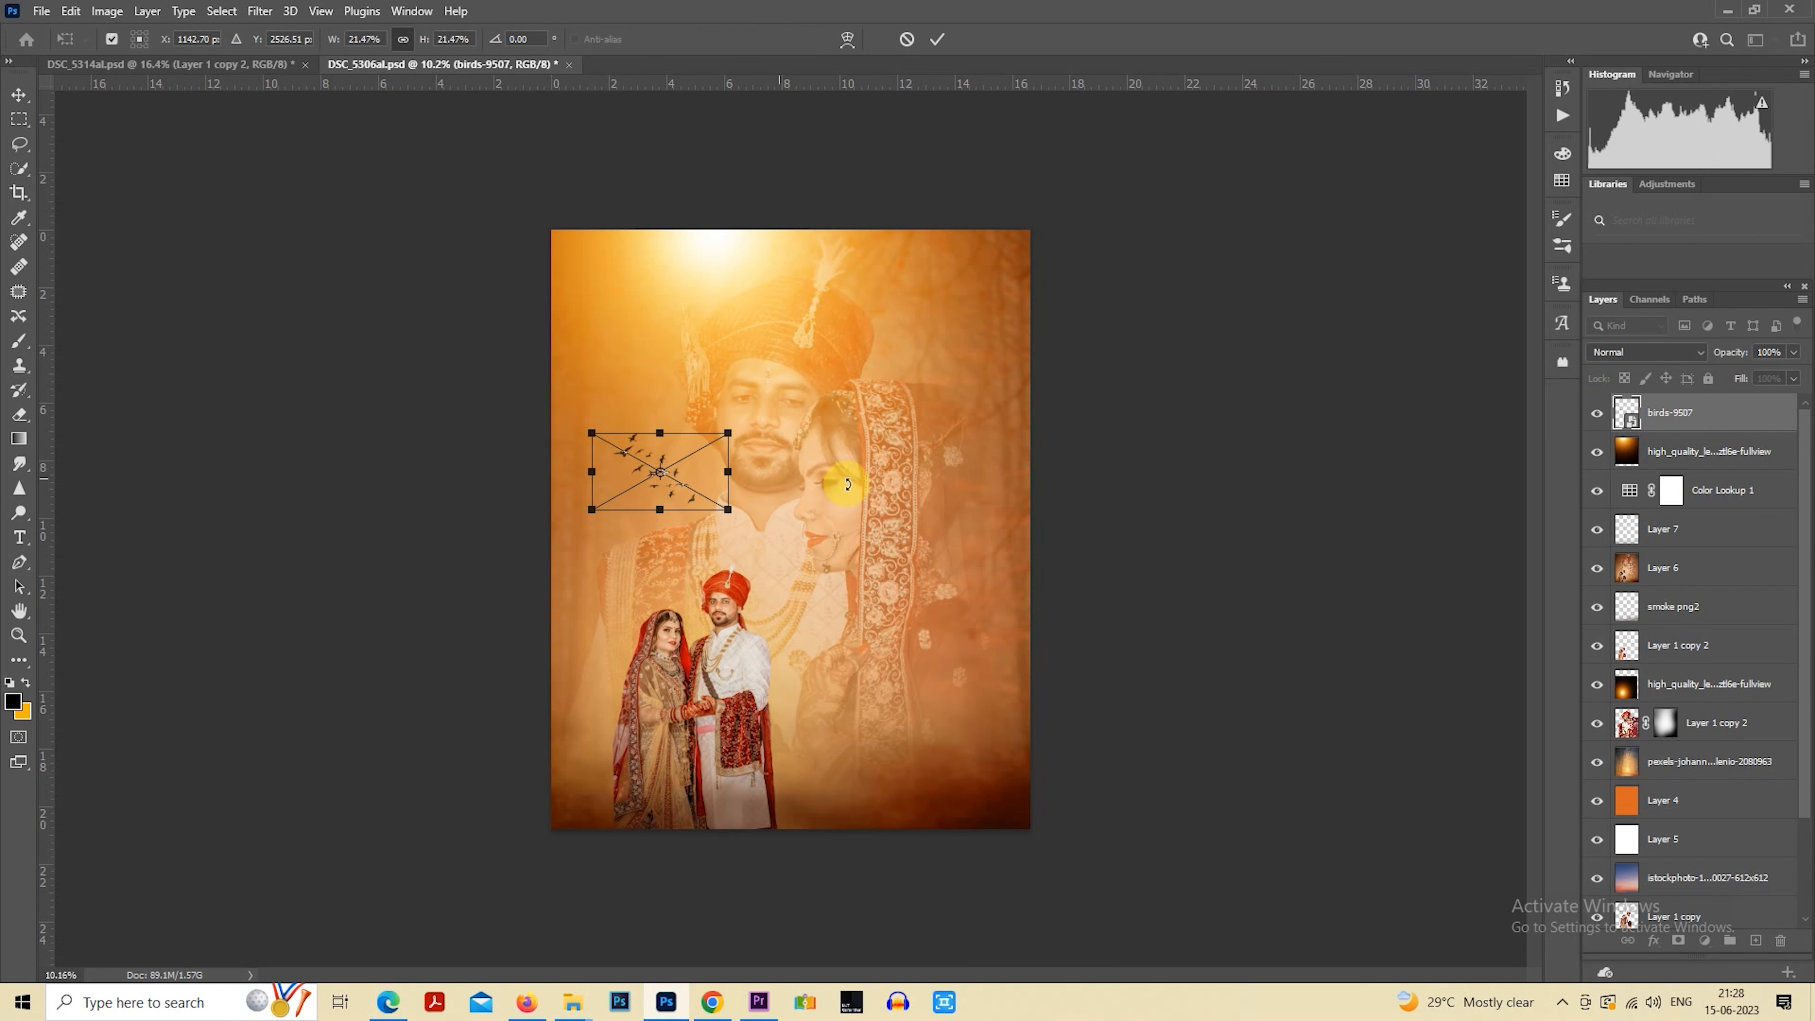
key(Return)
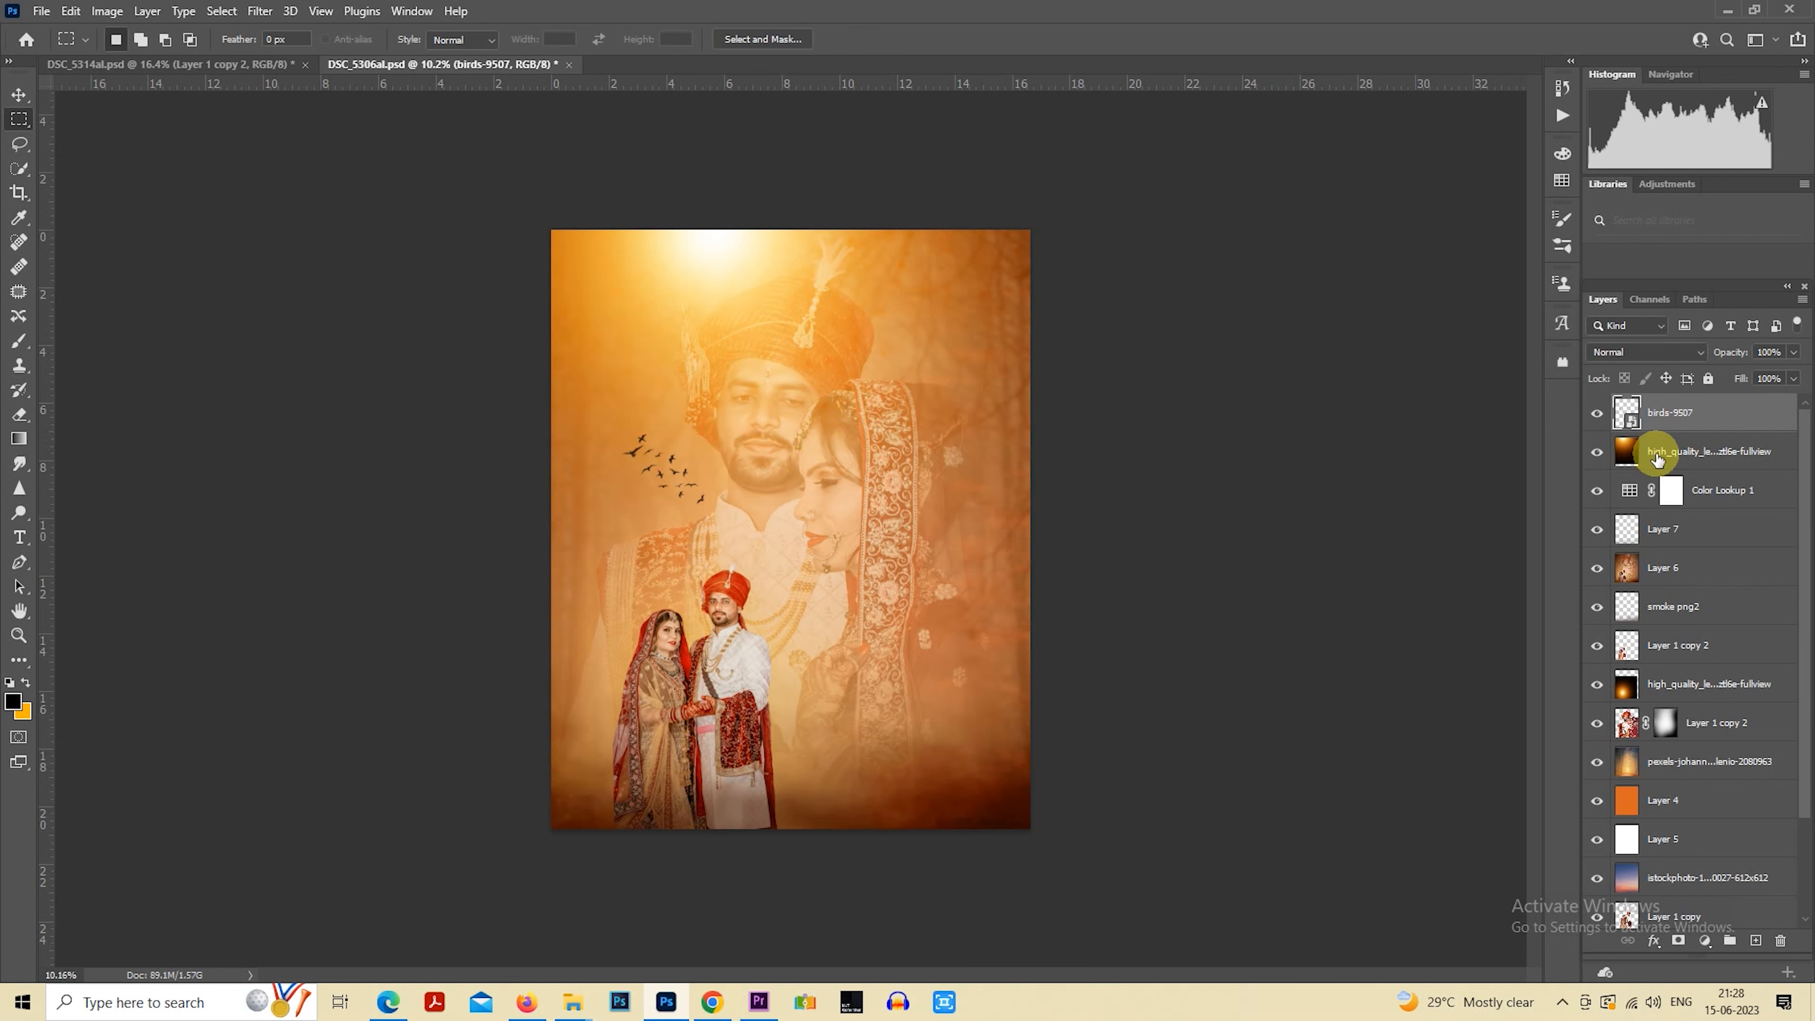
drag(1657, 414, 1645, 470)
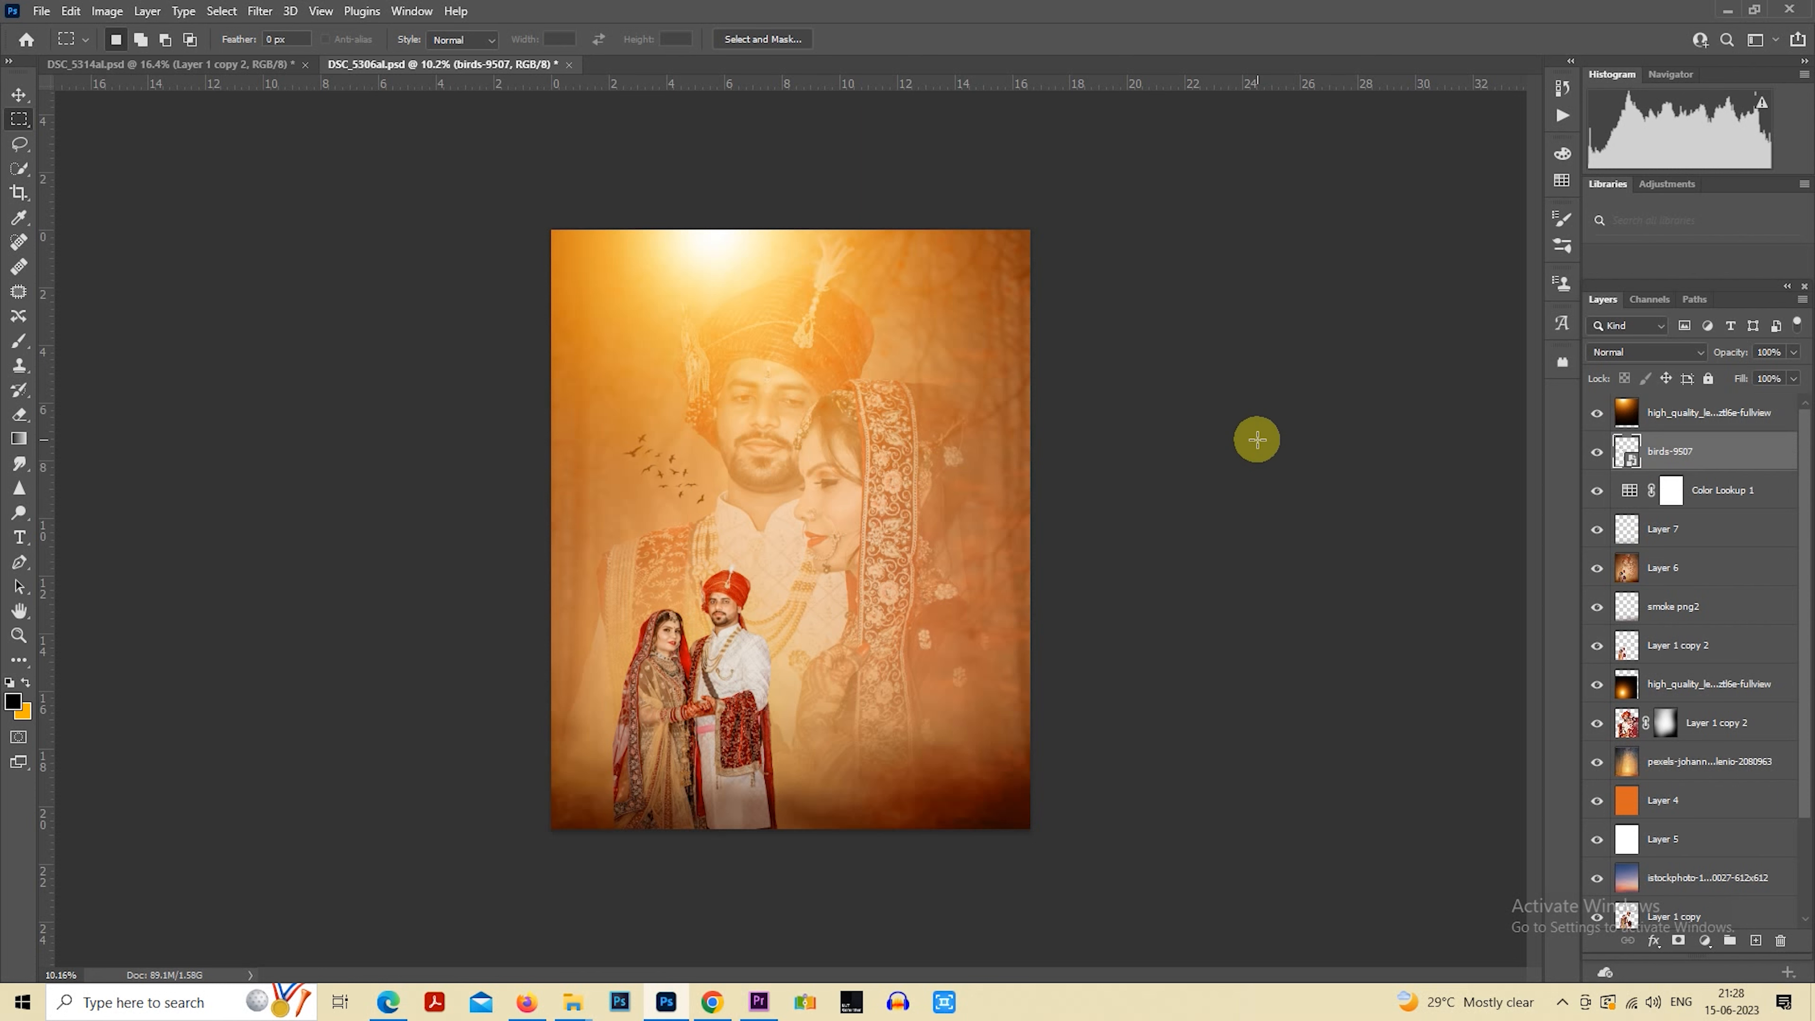
Enlarge the lens flare layer to about 108% and move it up so its bright centre lies above the canvas
click(1664, 419)
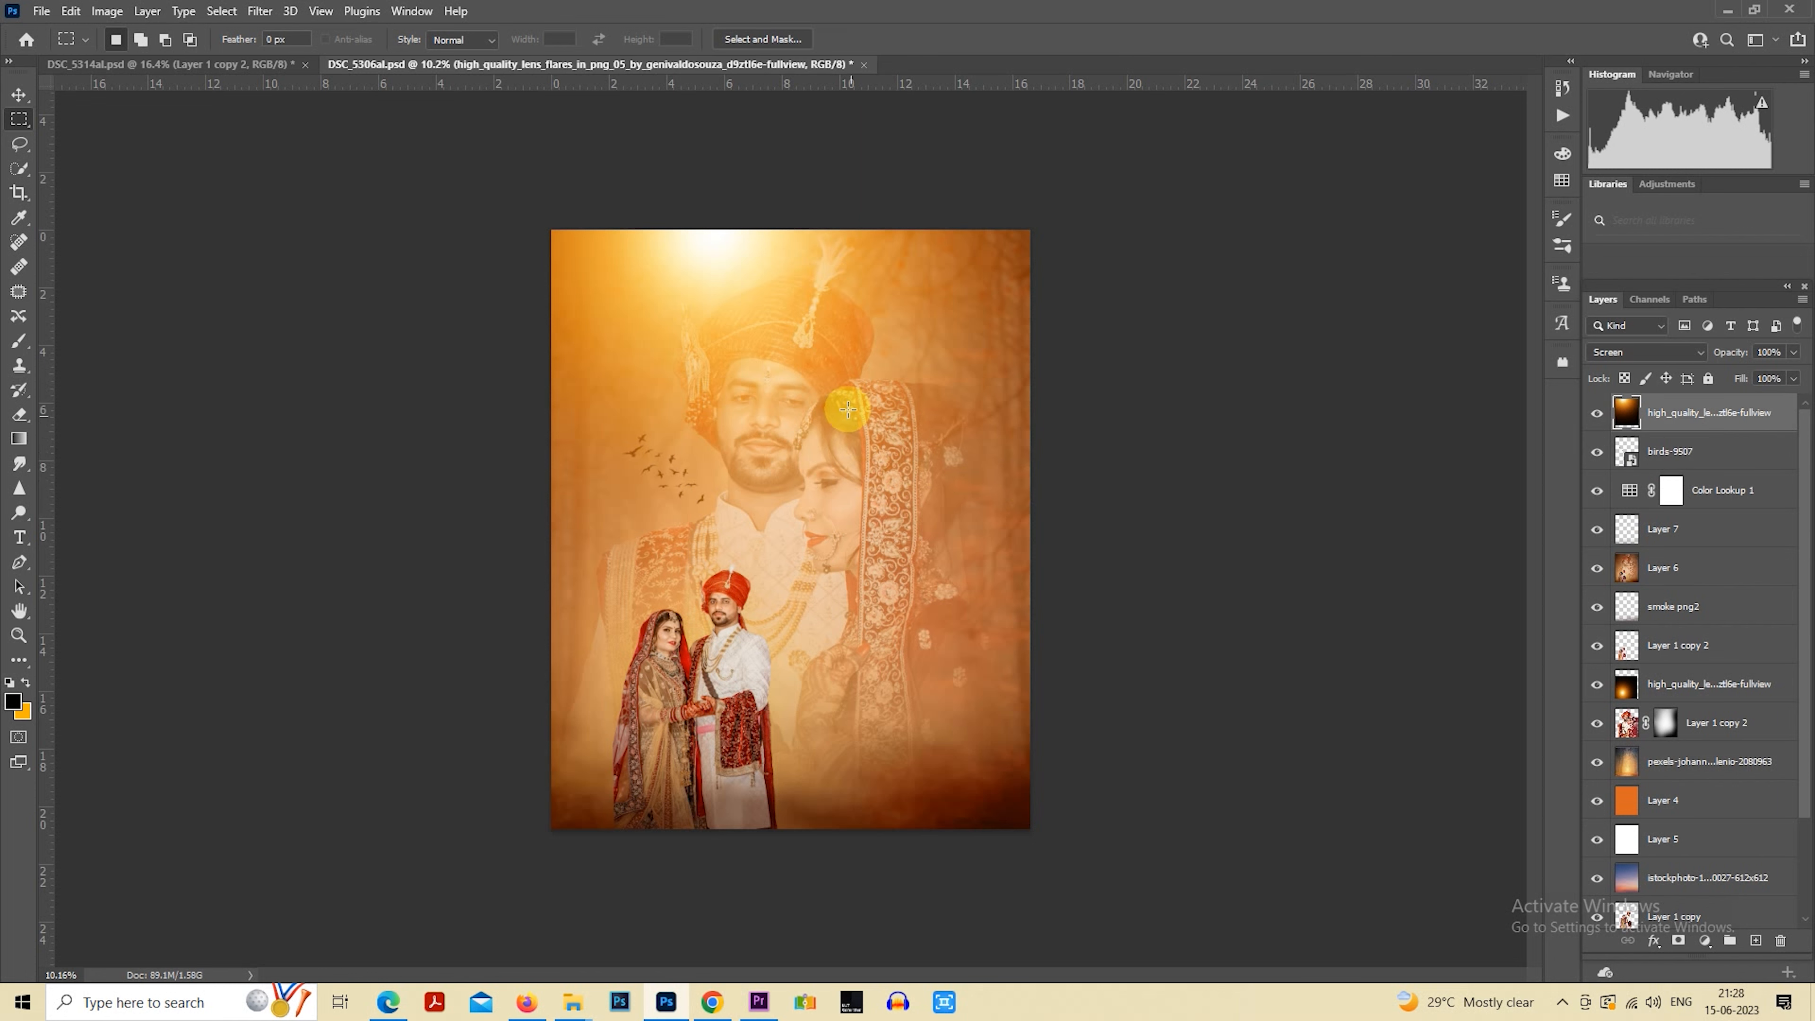
right_click(848, 410)
click(965, 578)
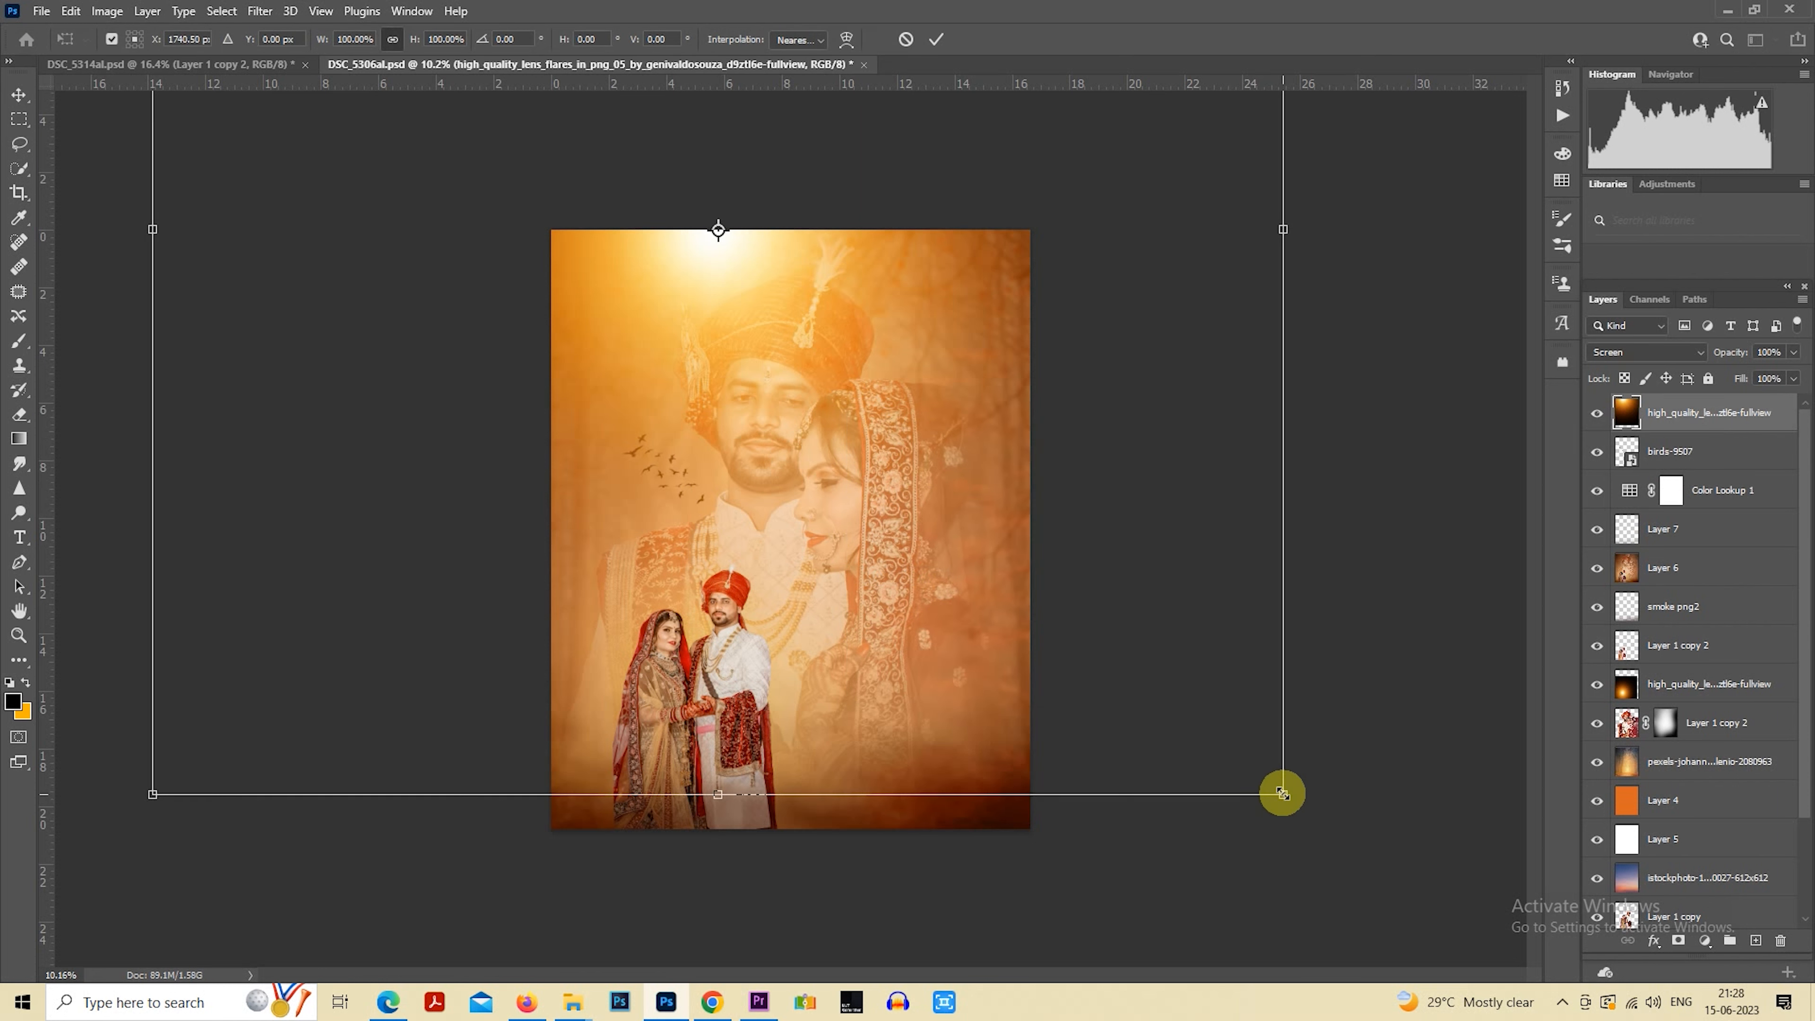
drag(1283, 794, 1151, 727)
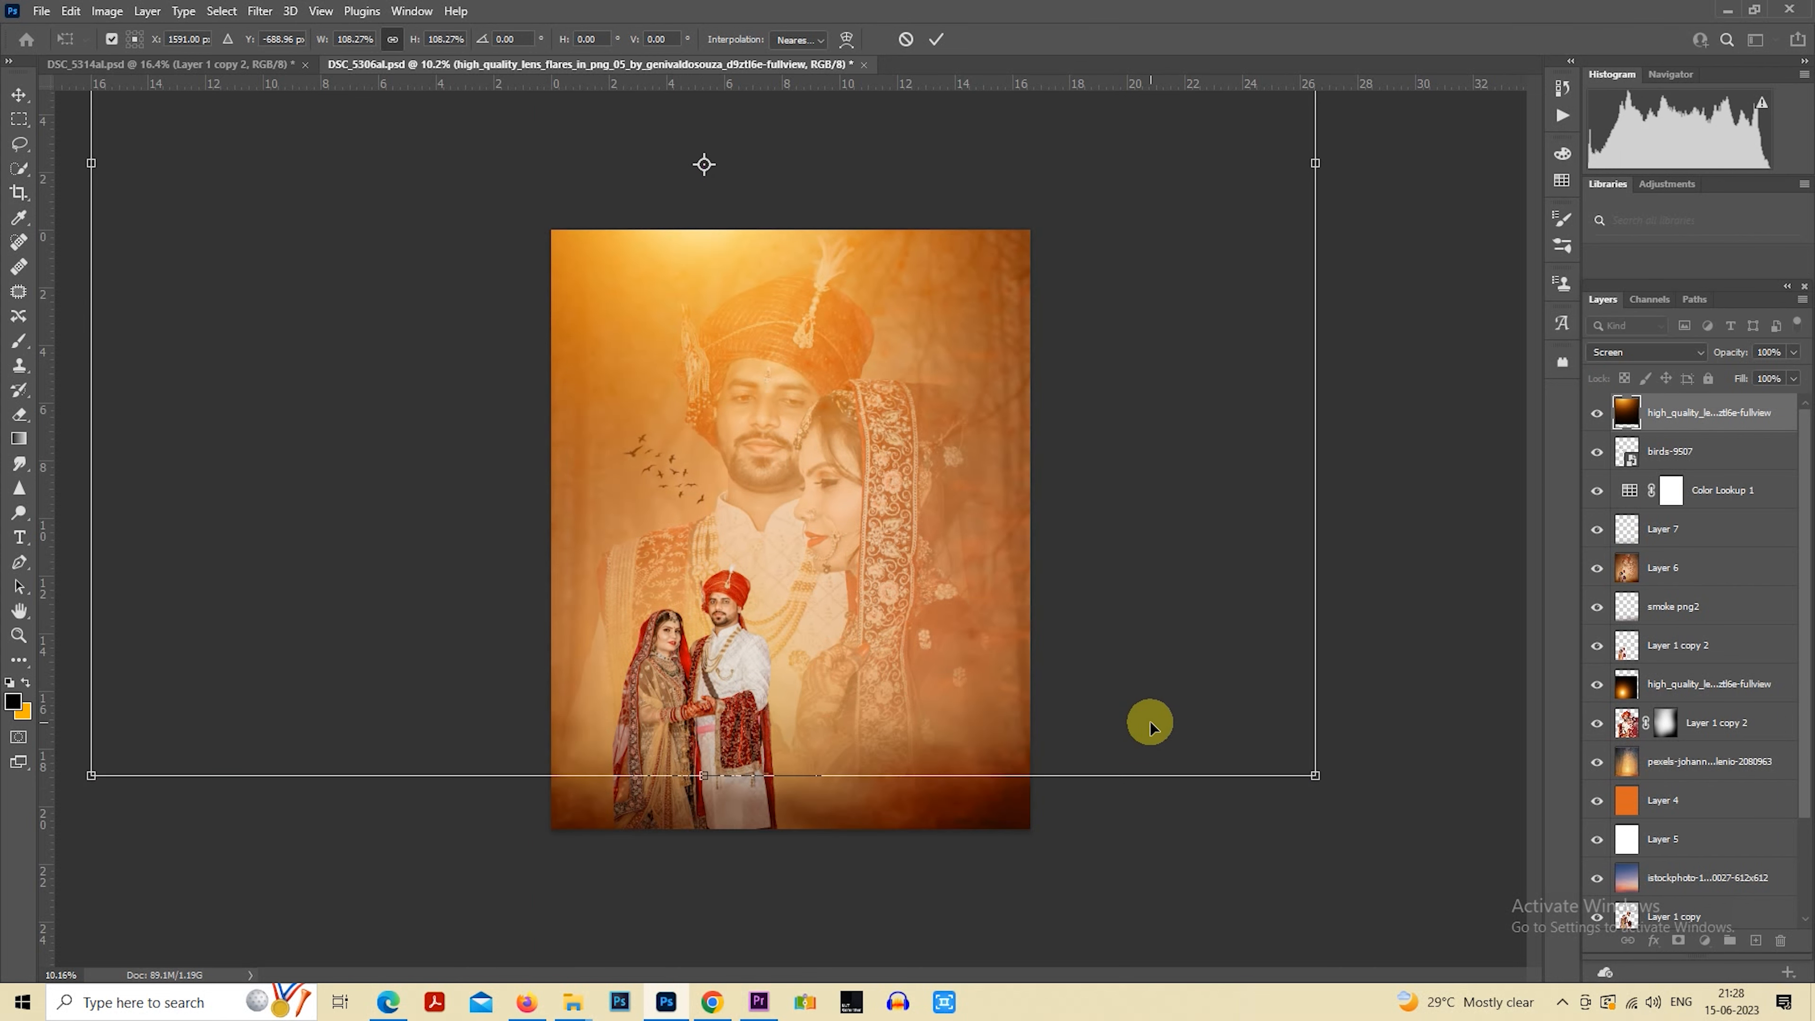
key(Return)
Duplicate the lens flare layer, transform the copy so it glows from the canvas's right edge, and lower its opacity to 67%
key(ctrl+j)
scroll(1008, 610, down, 1)
drag(882, 423, 1284, 783)
drag(1716, 360, 1698, 361)
scroll(1011, 482, up, 2)
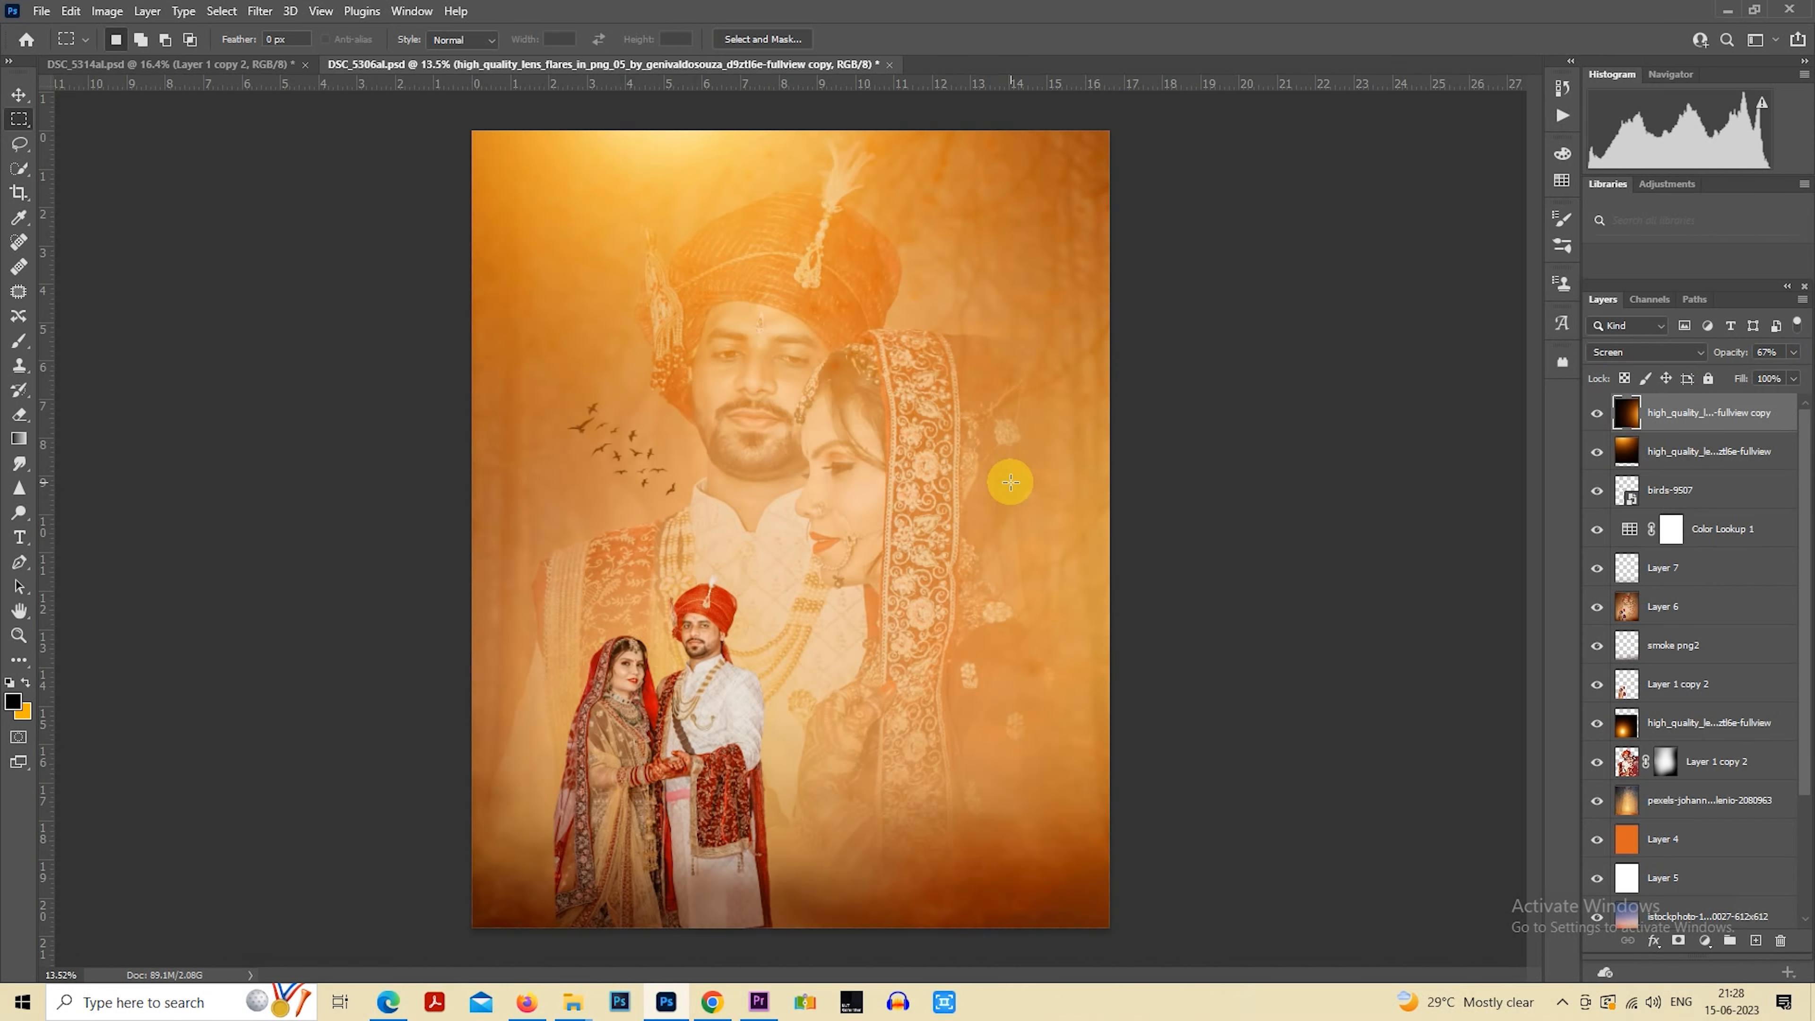
scroll(1011, 482, down, 1)
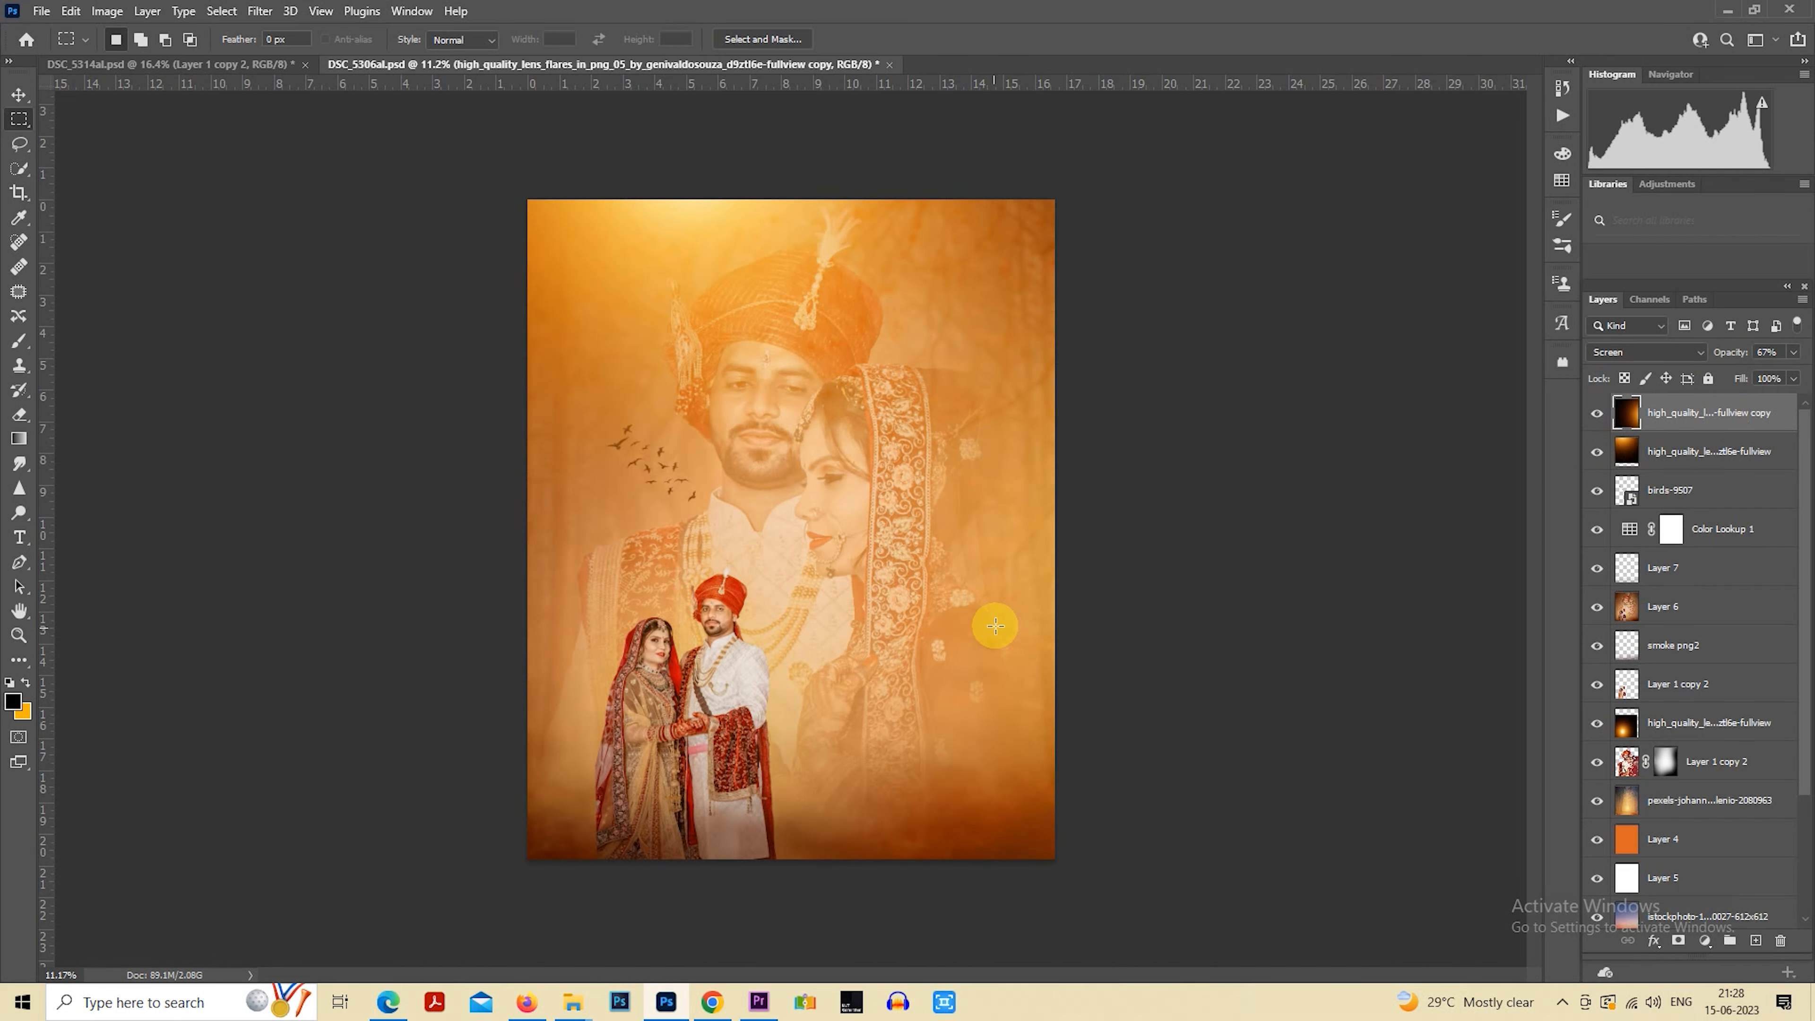
scroll(995, 626, down, 1)
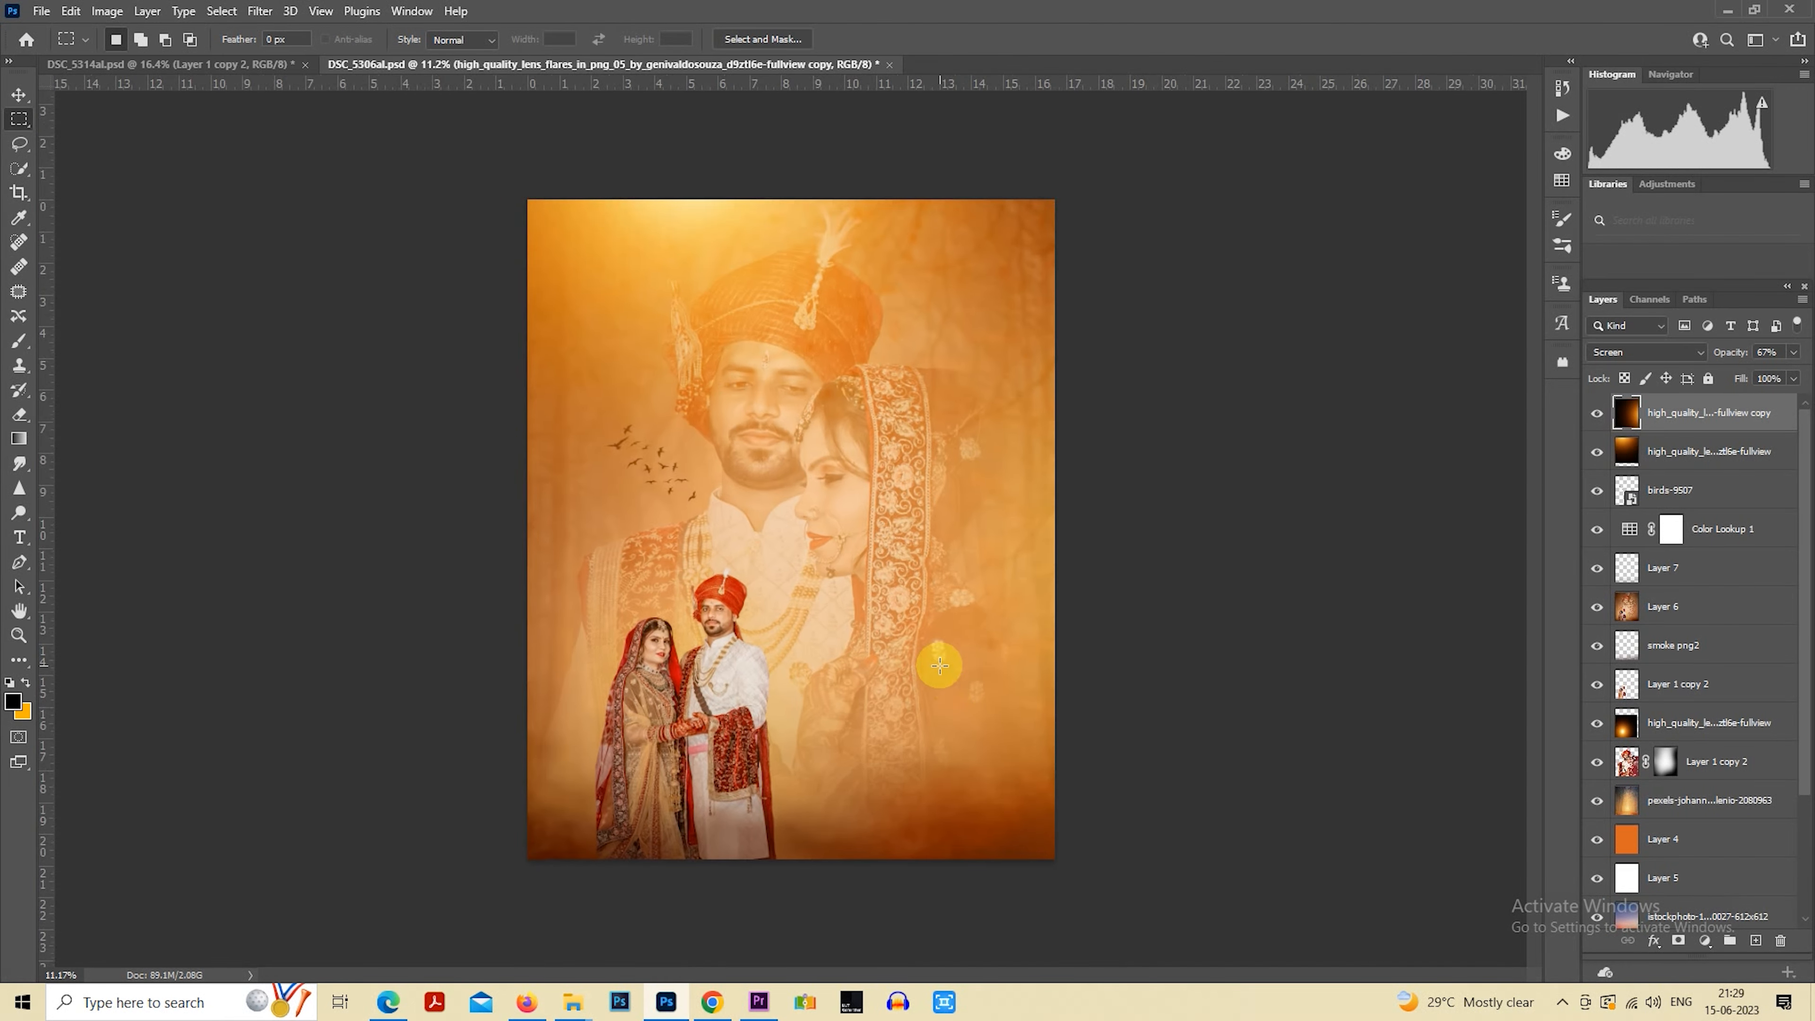
Lower the original lens flare layer's opacity to 82%
click(1661, 446)
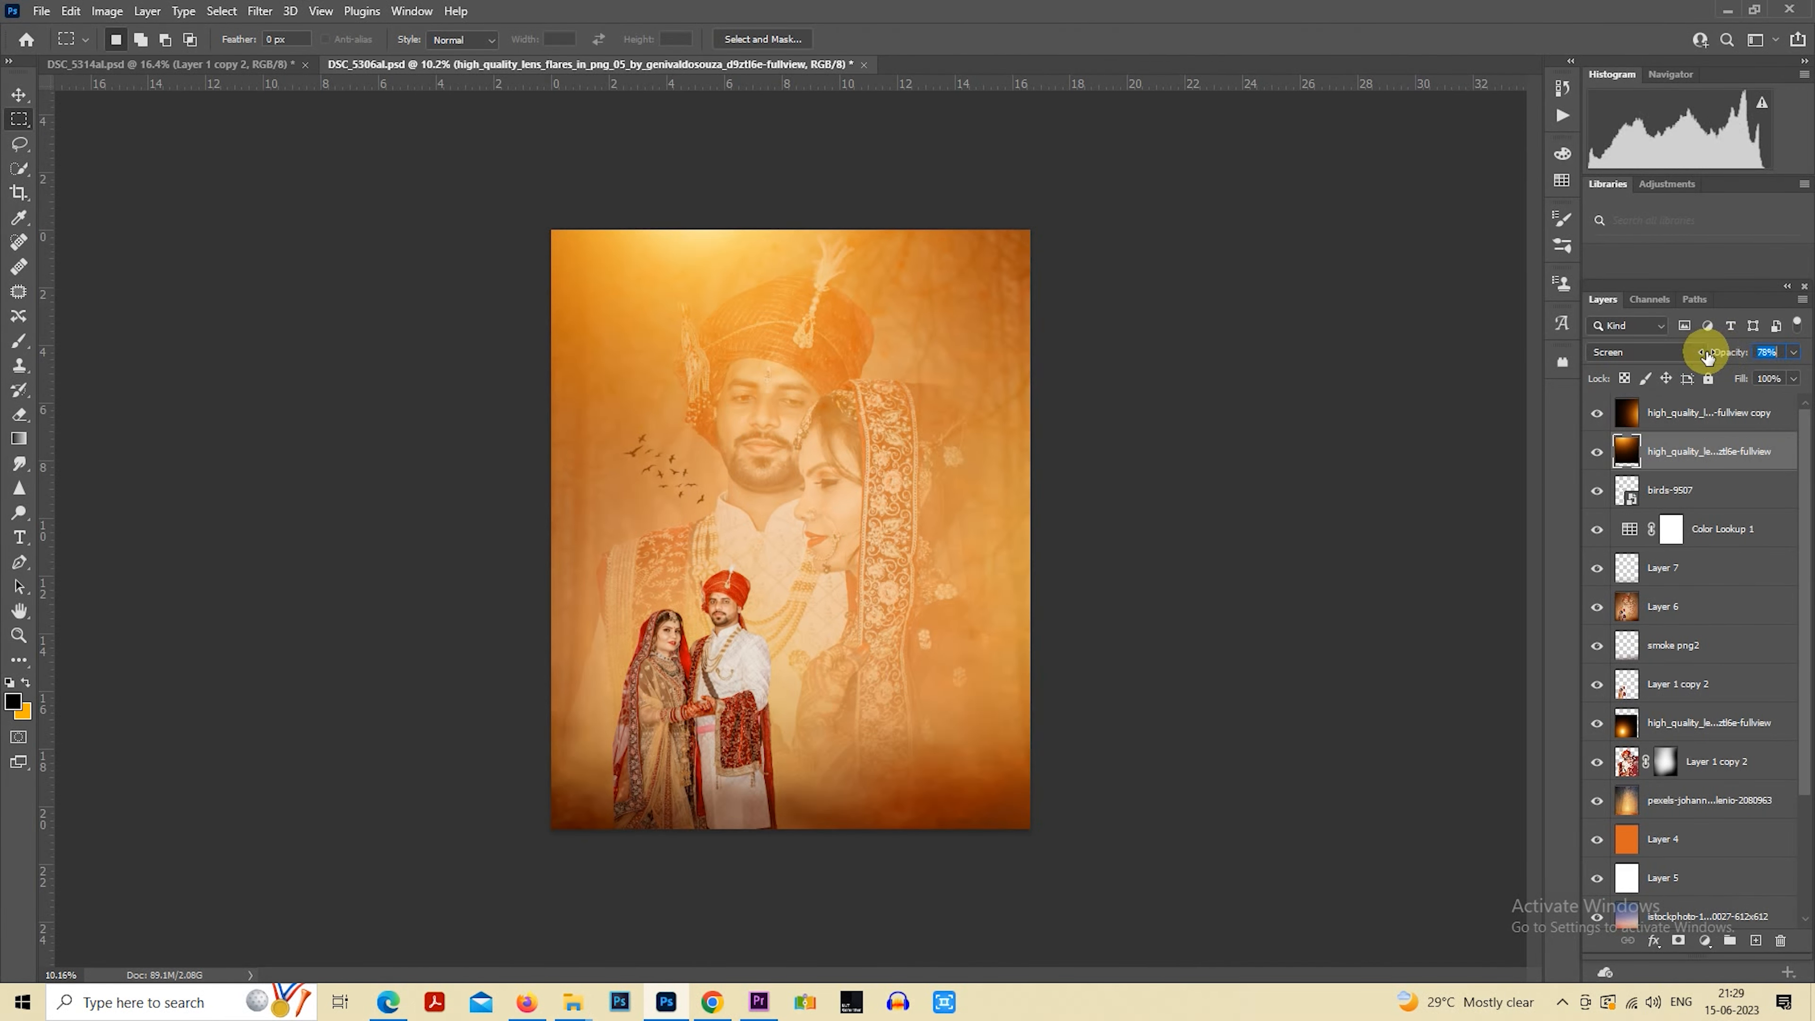
drag(1722, 352, 1707, 356)
scroll(1155, 495, up, 1)
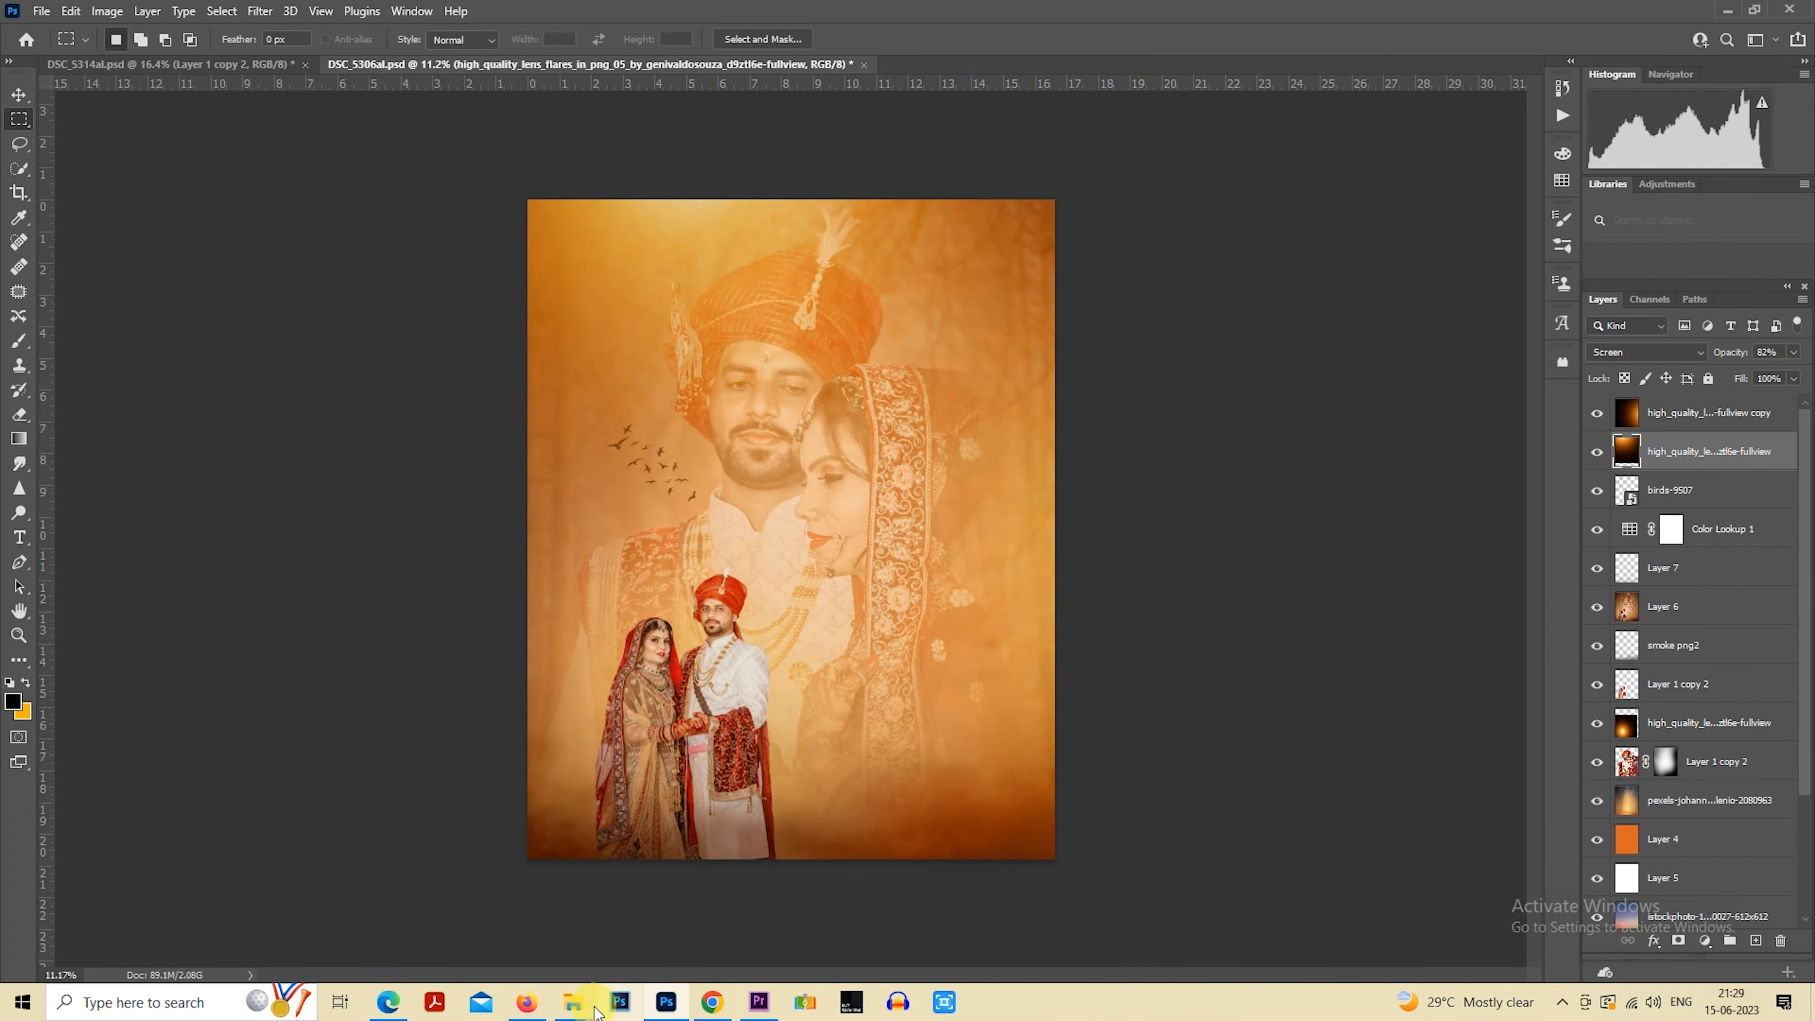
Place the pexels-pixabay-210102 building image, scale it to about 46% to cover the canvas, and set its opacity to 50%
click(569, 1010)
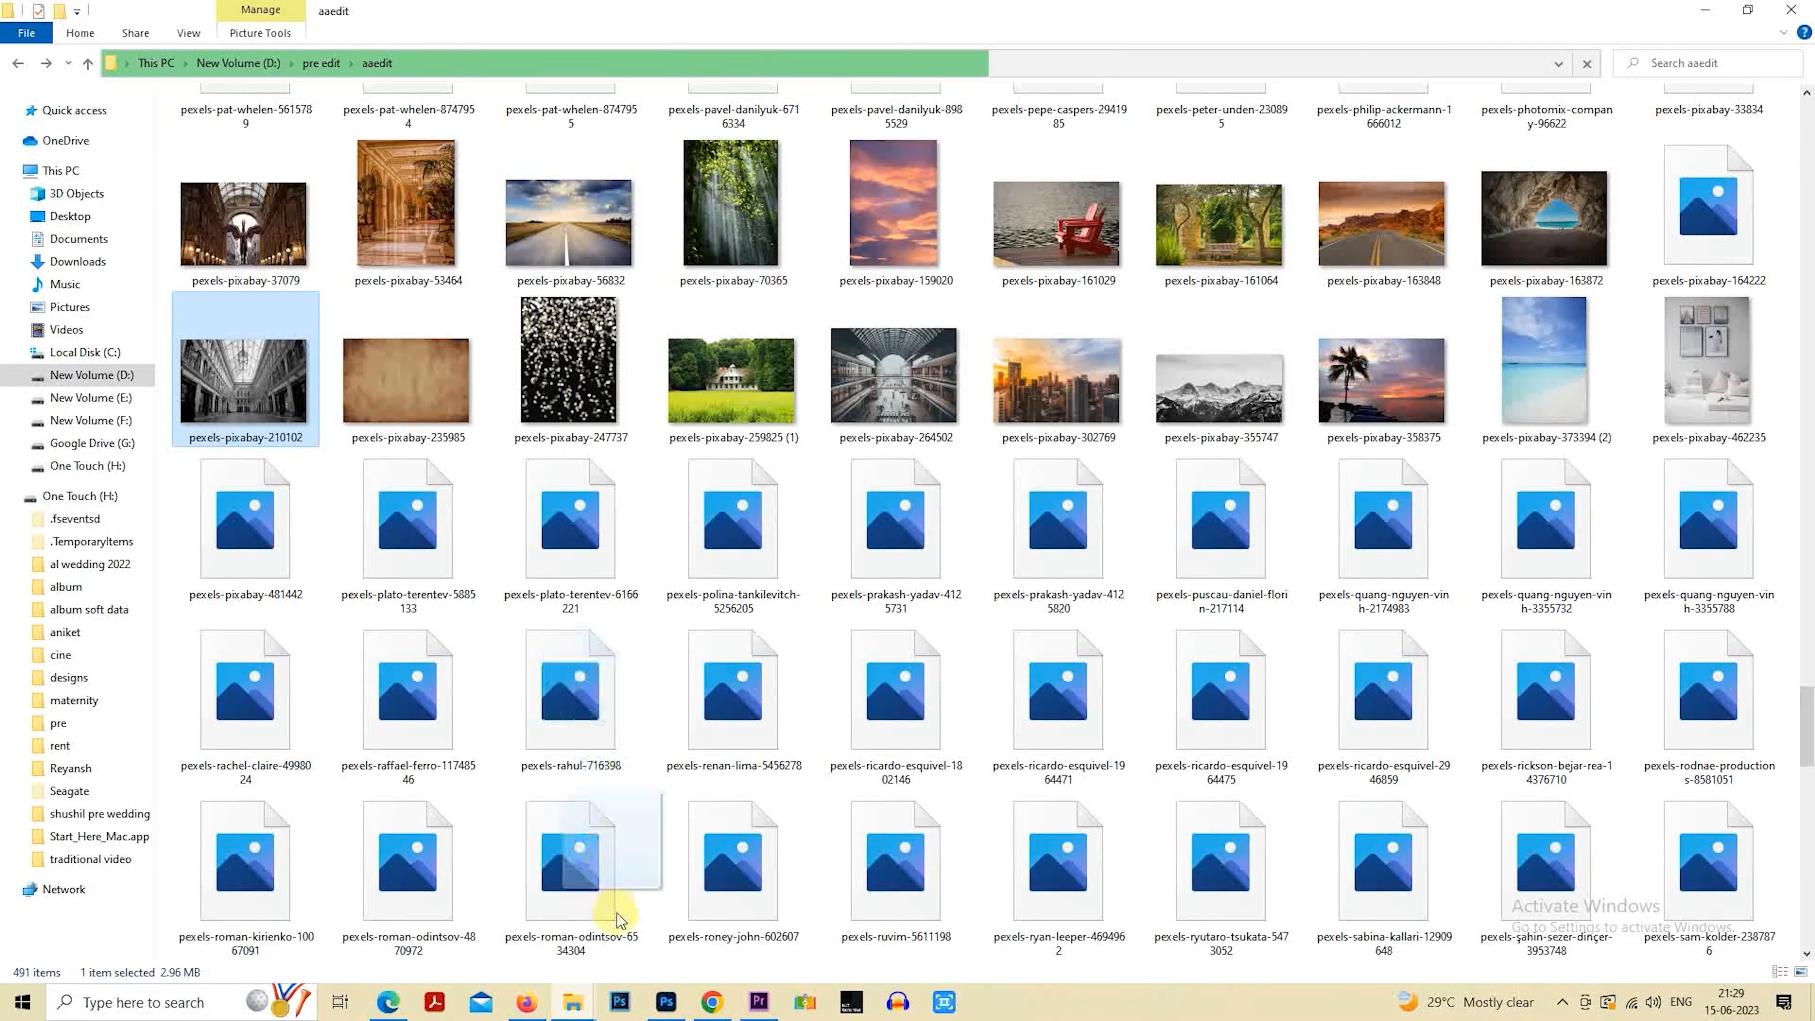
drag(615, 915, 858, 622)
drag(1032, 680, 1147, 888)
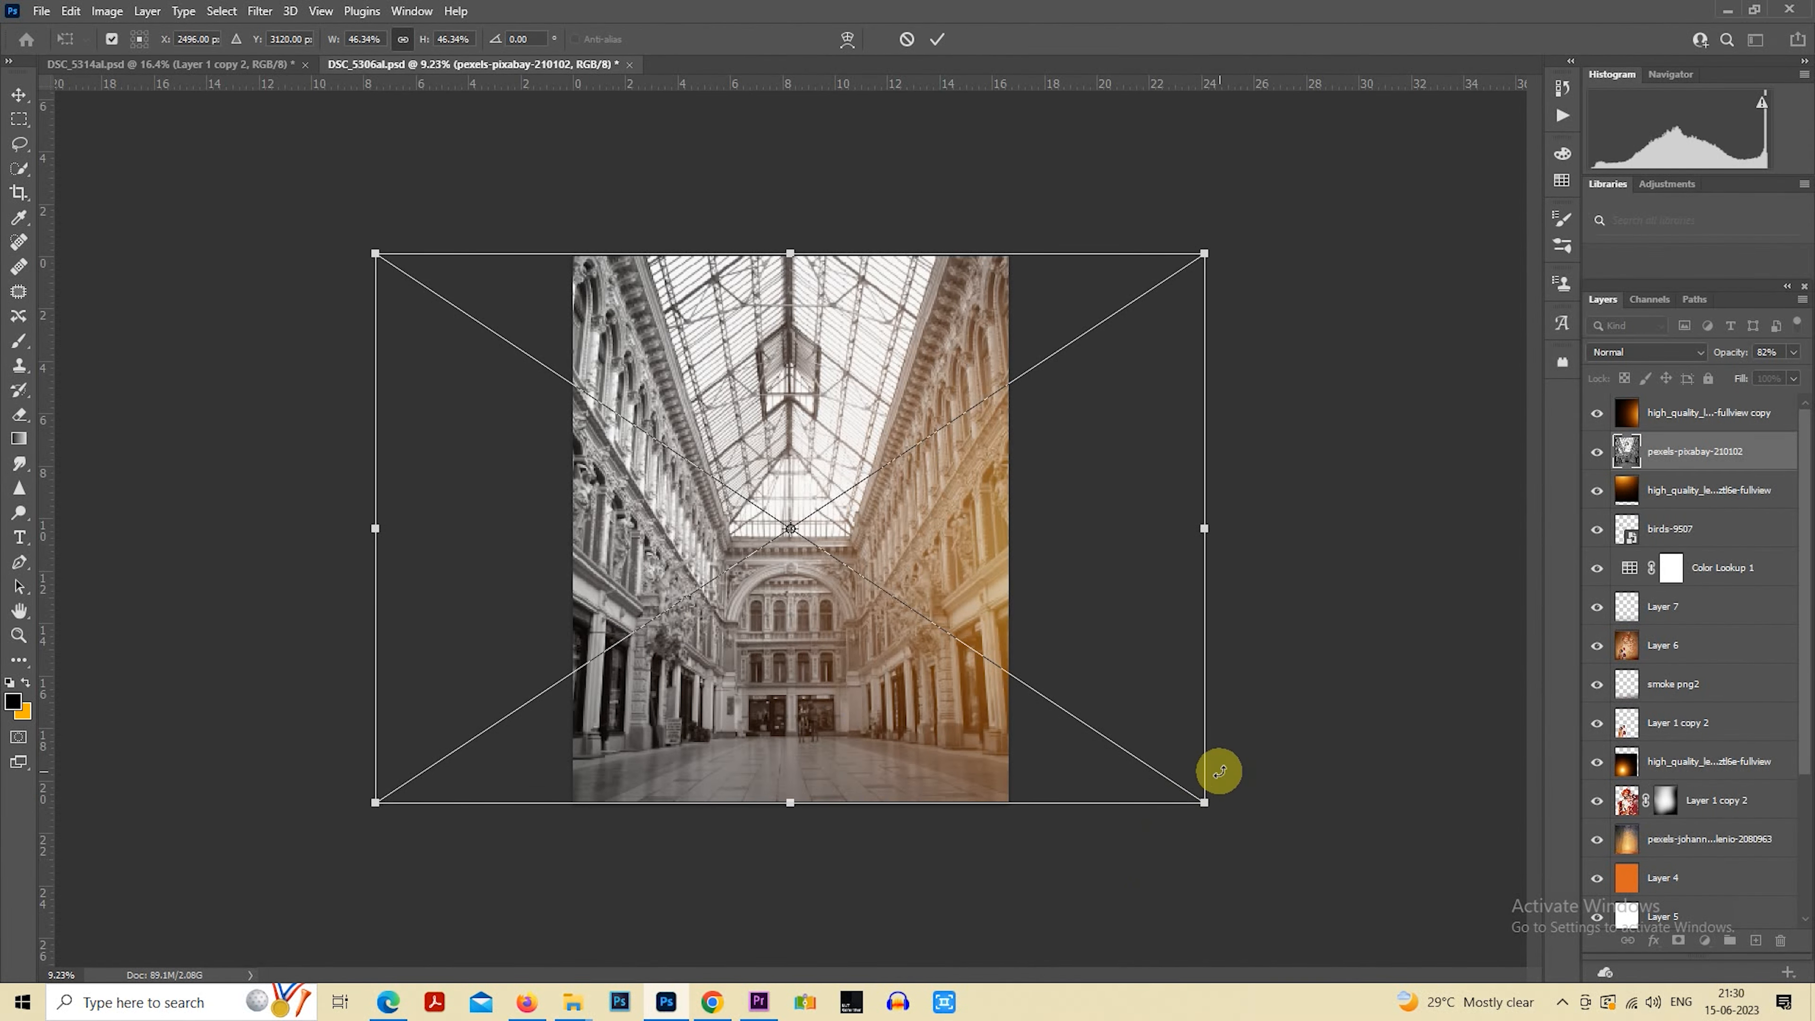
key(Return)
key(m)
key(5)
Rasterize the pexels-pixabay-210102 layer and move it between the original lens flare layer and the birds layer
right_click(1675, 468)
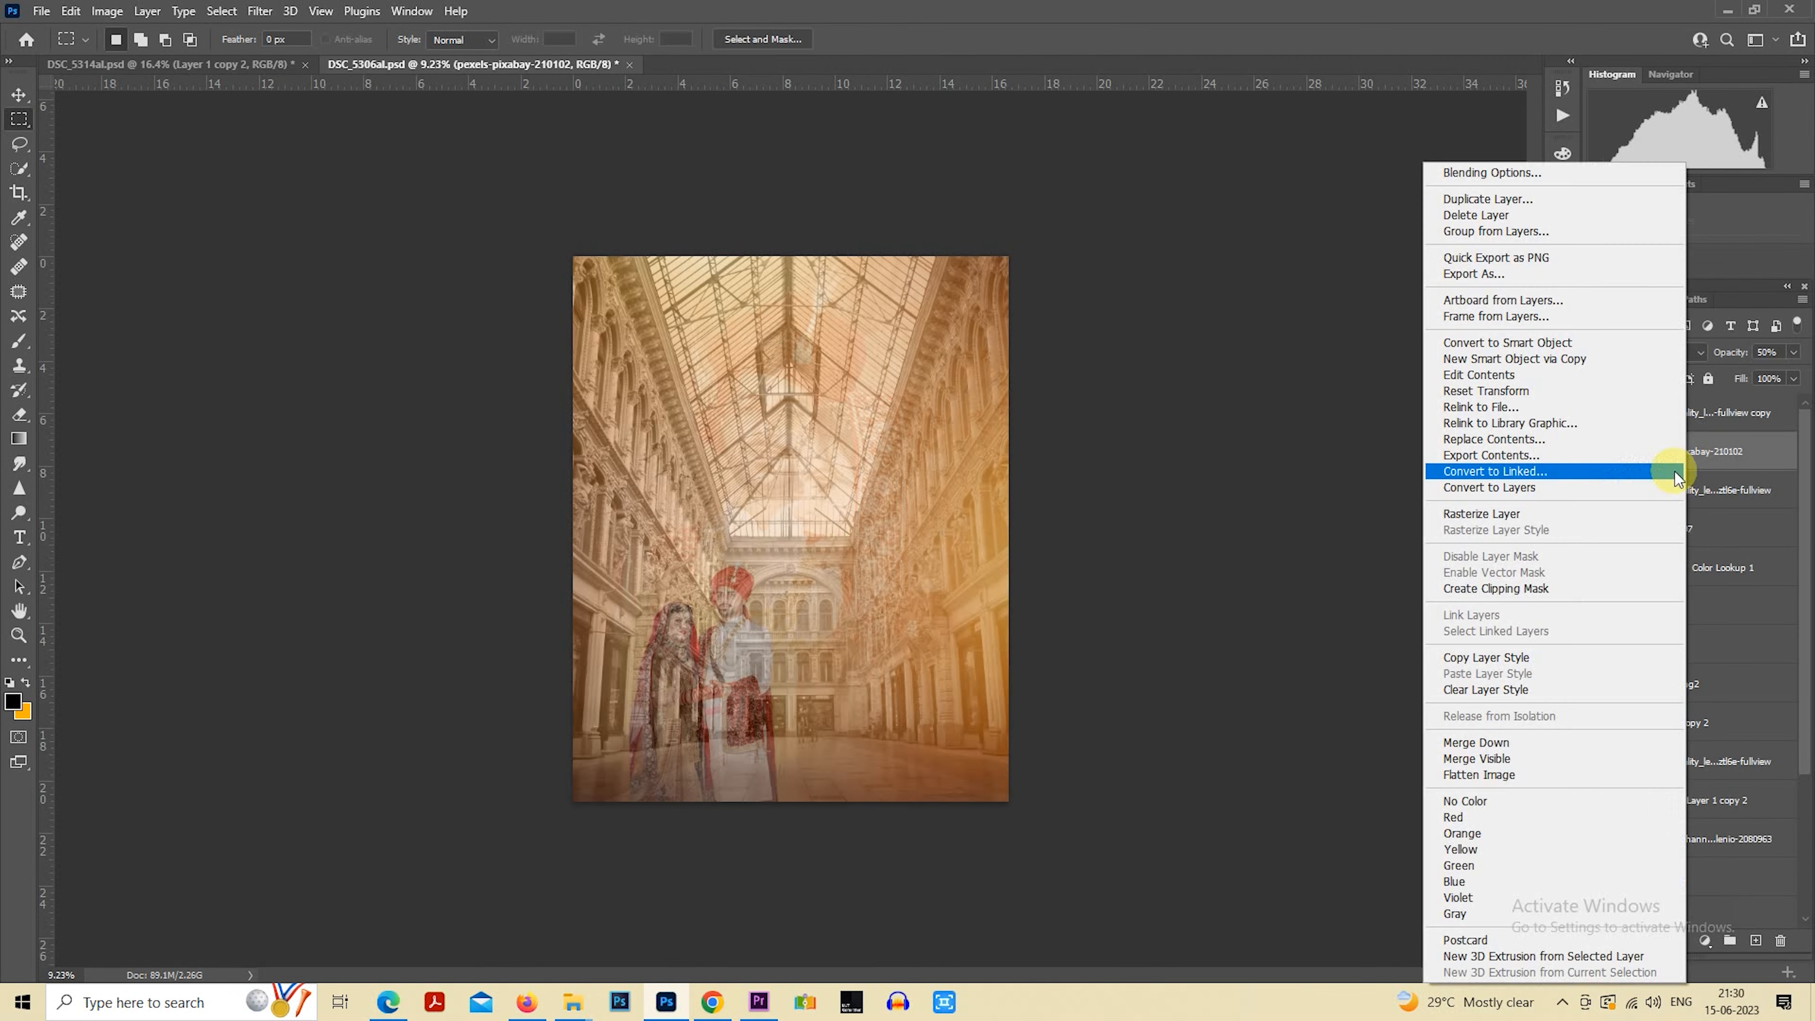
click(1552, 520)
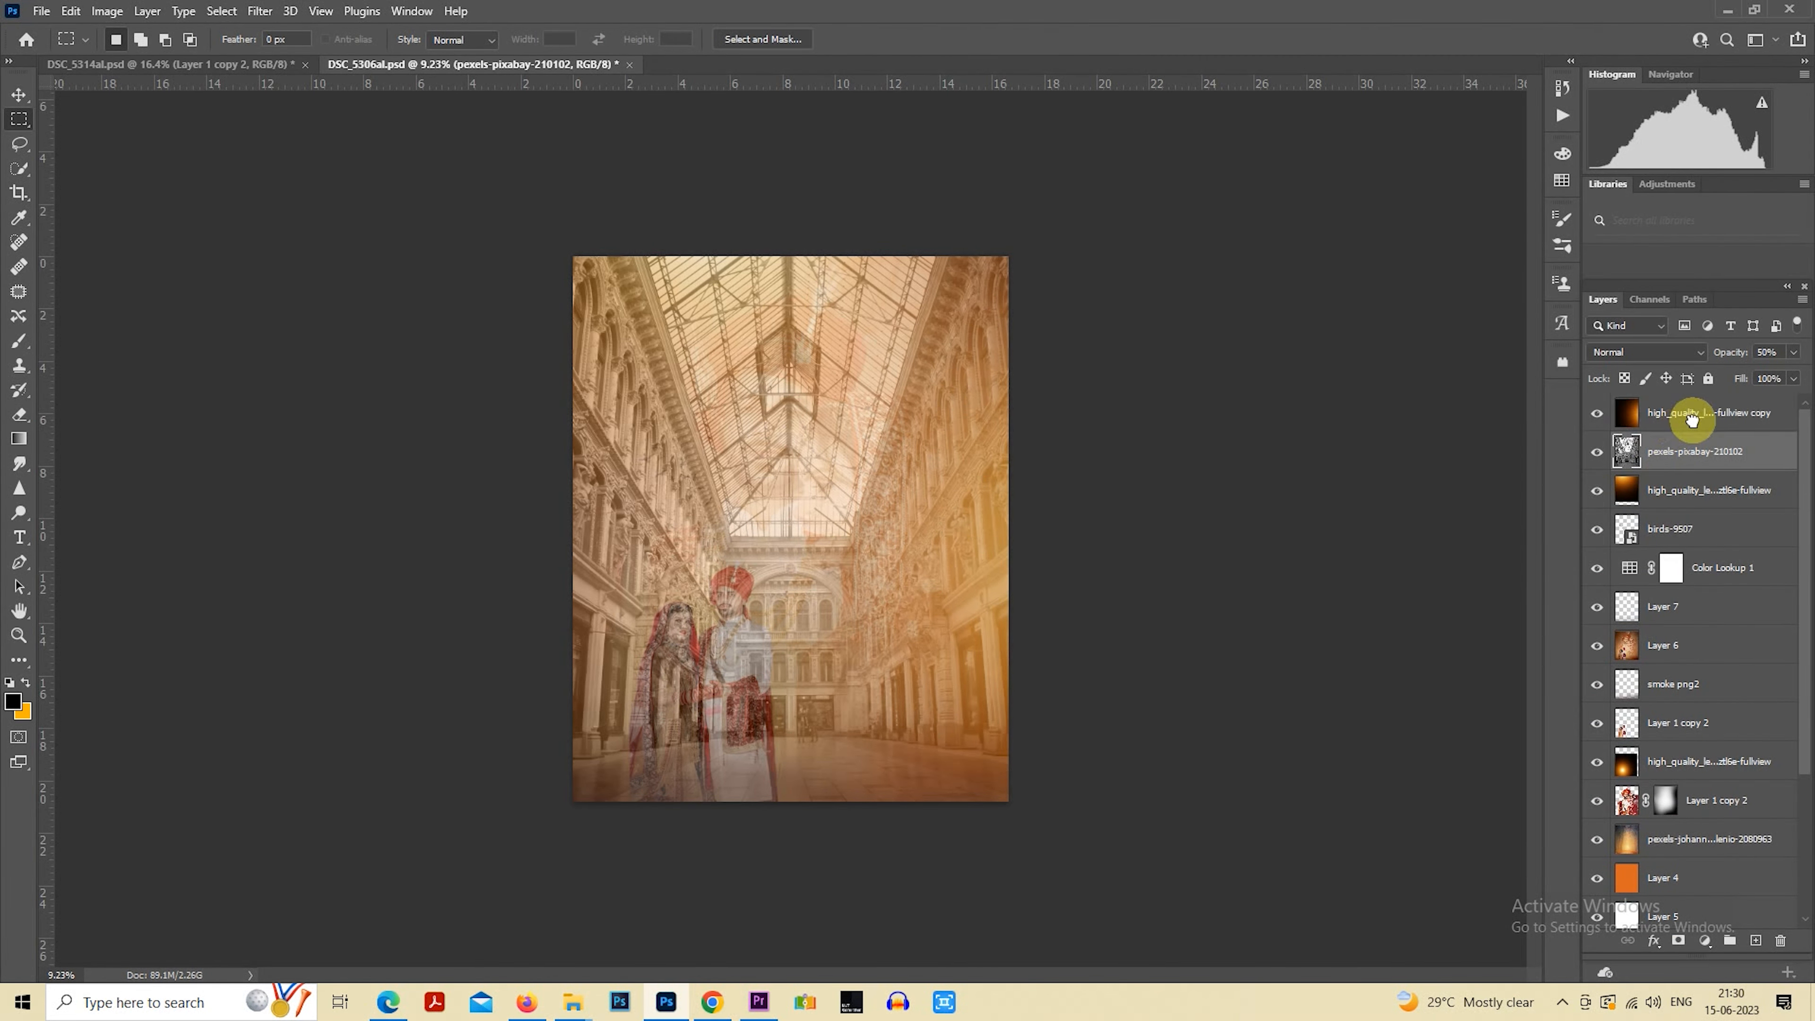
drag(1688, 461, 1704, 509)
Set the building layer's blend mode to Overlay and add a layer mask to it
click(1645, 352)
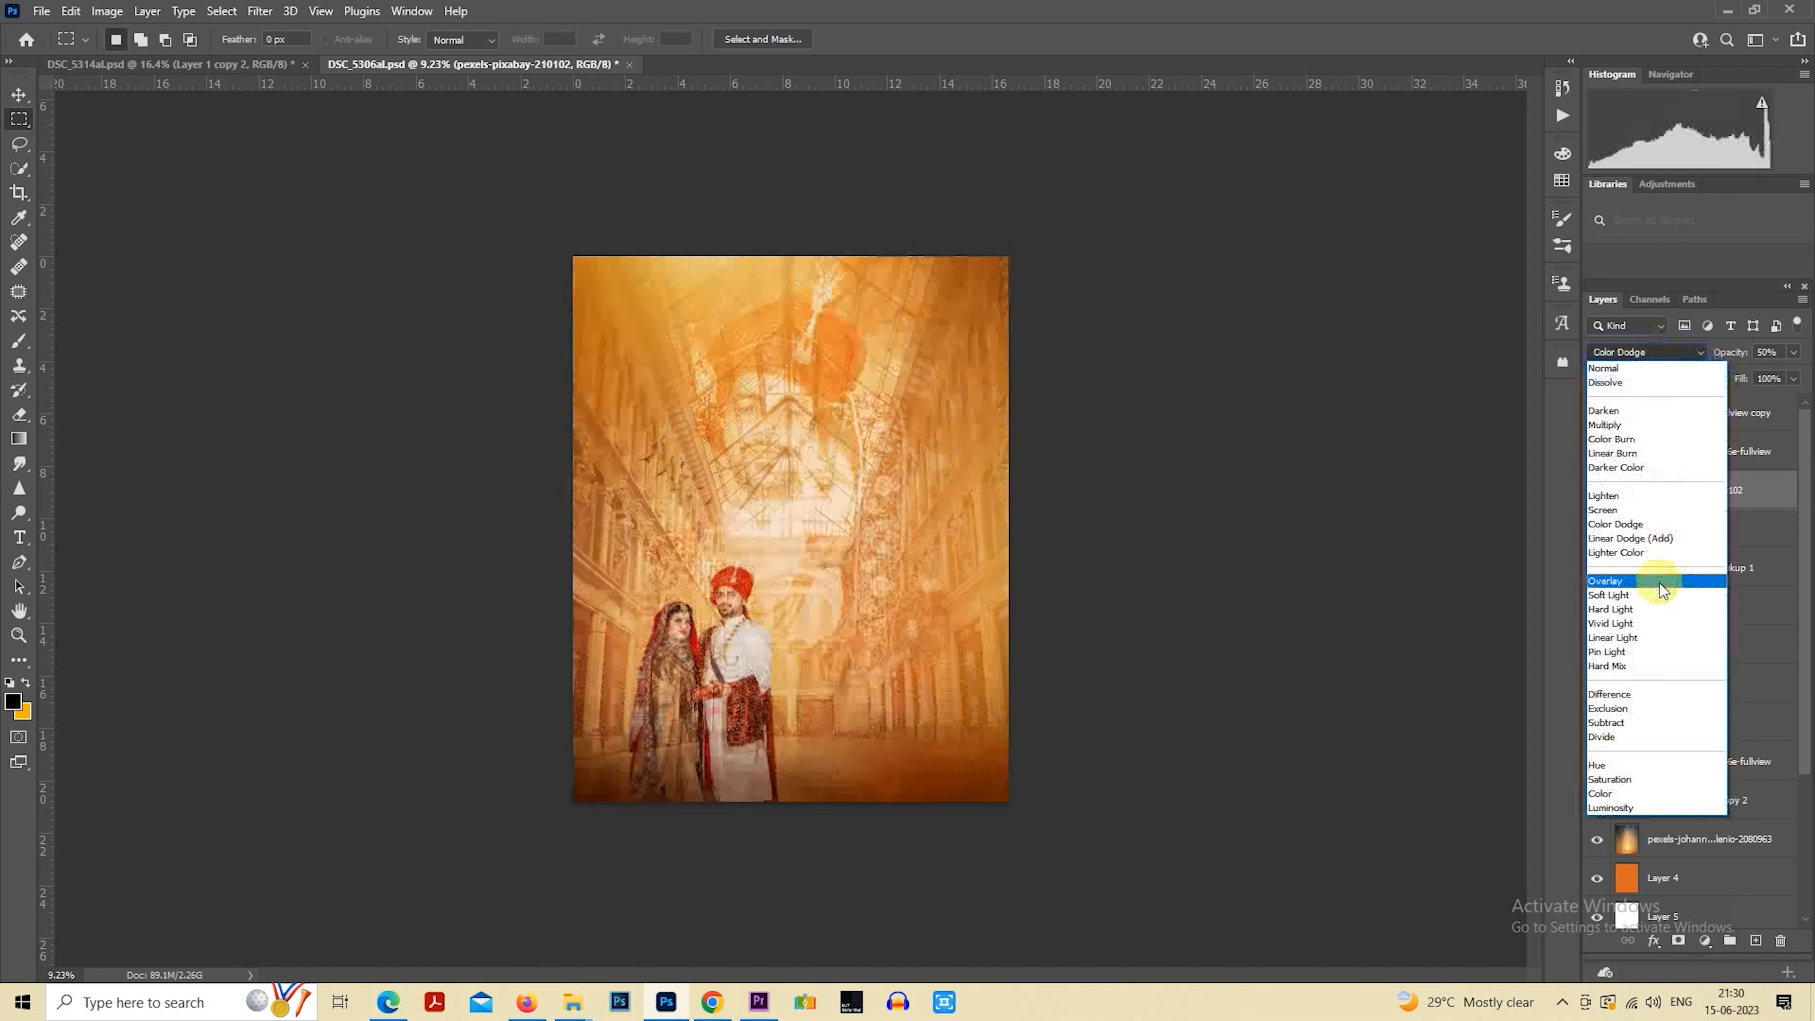
click(1657, 583)
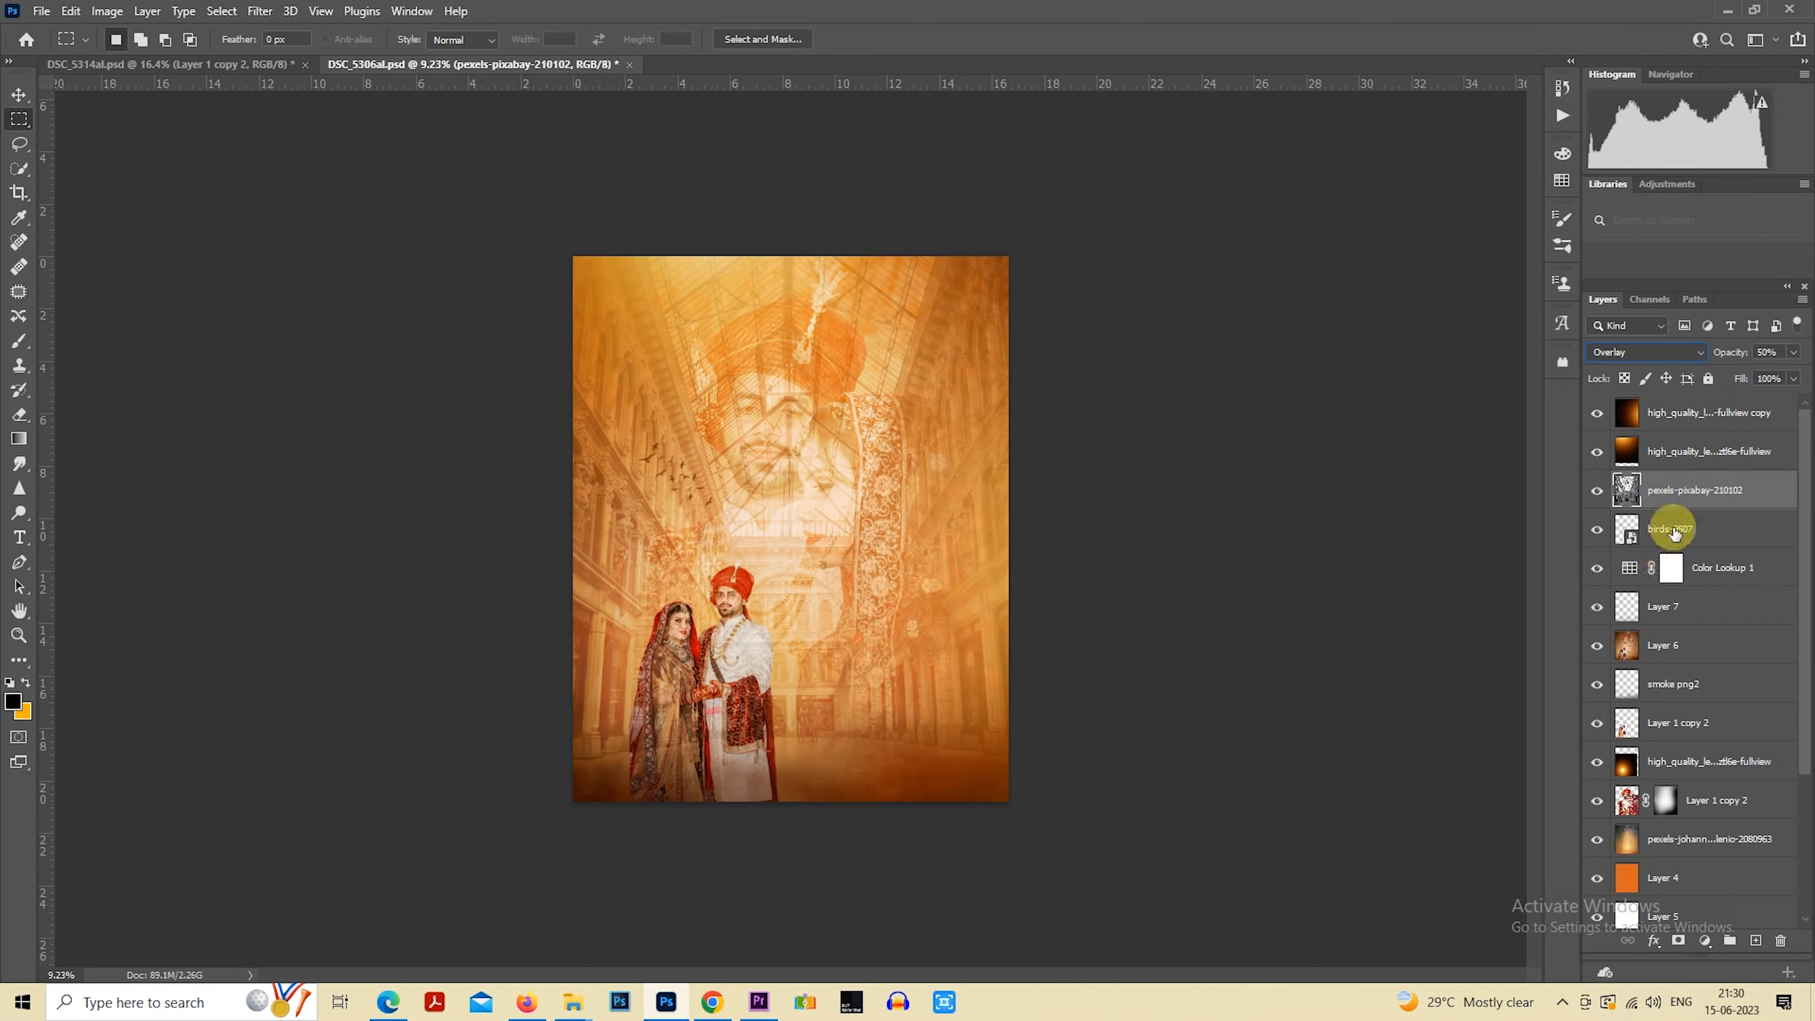
click(1680, 941)
Paint black on the building layer's mask with a large soft 45% opacity brush to clear the building from both couples
click(19, 339)
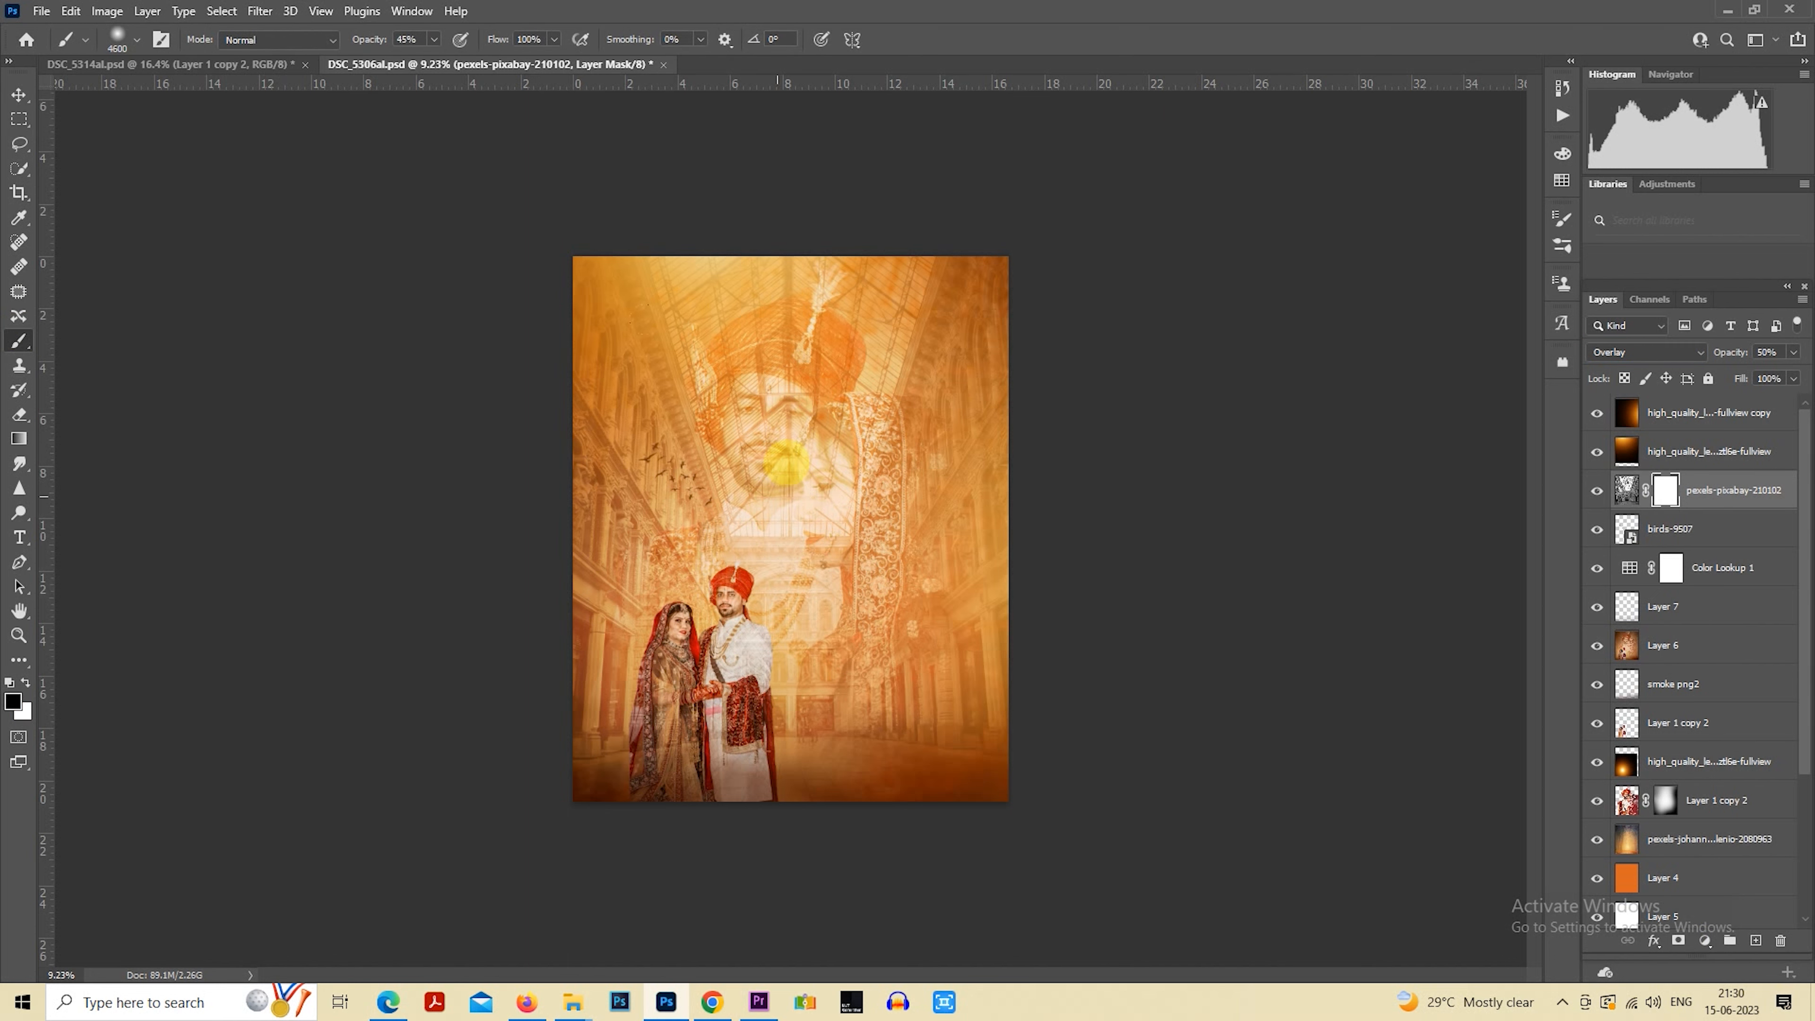
drag(786, 461, 784, 445)
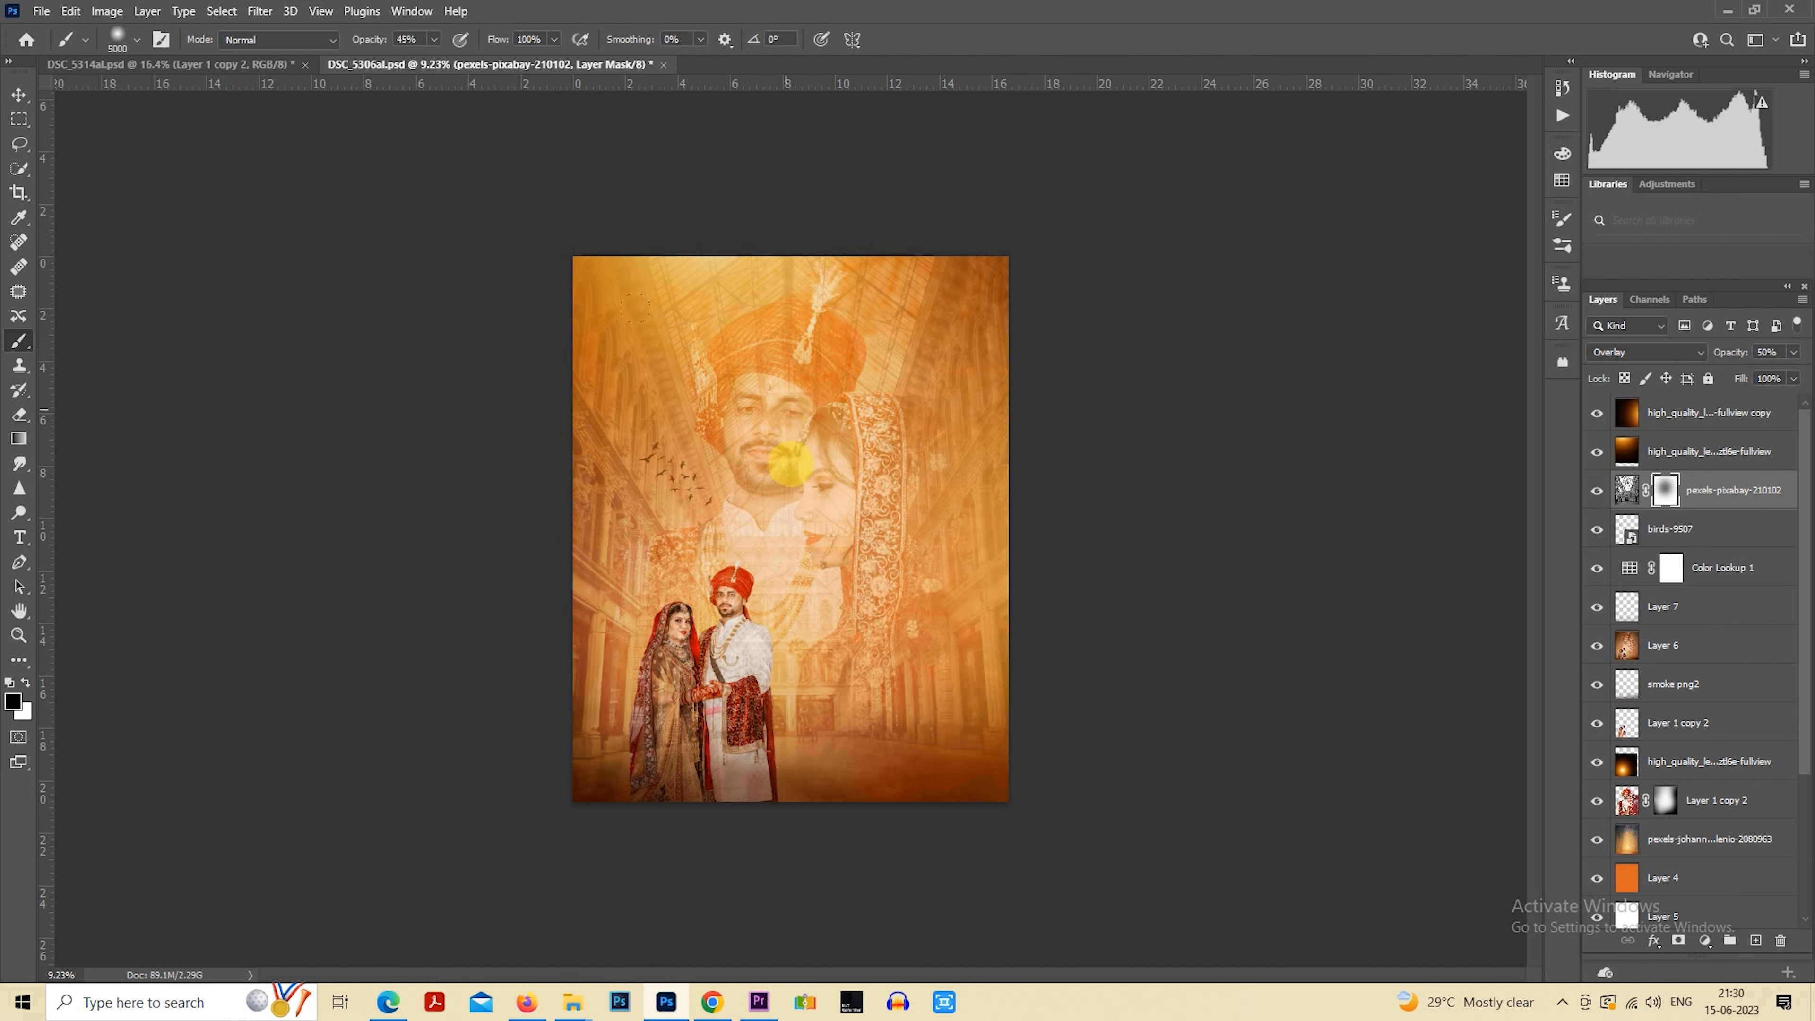
key(bracketleft)
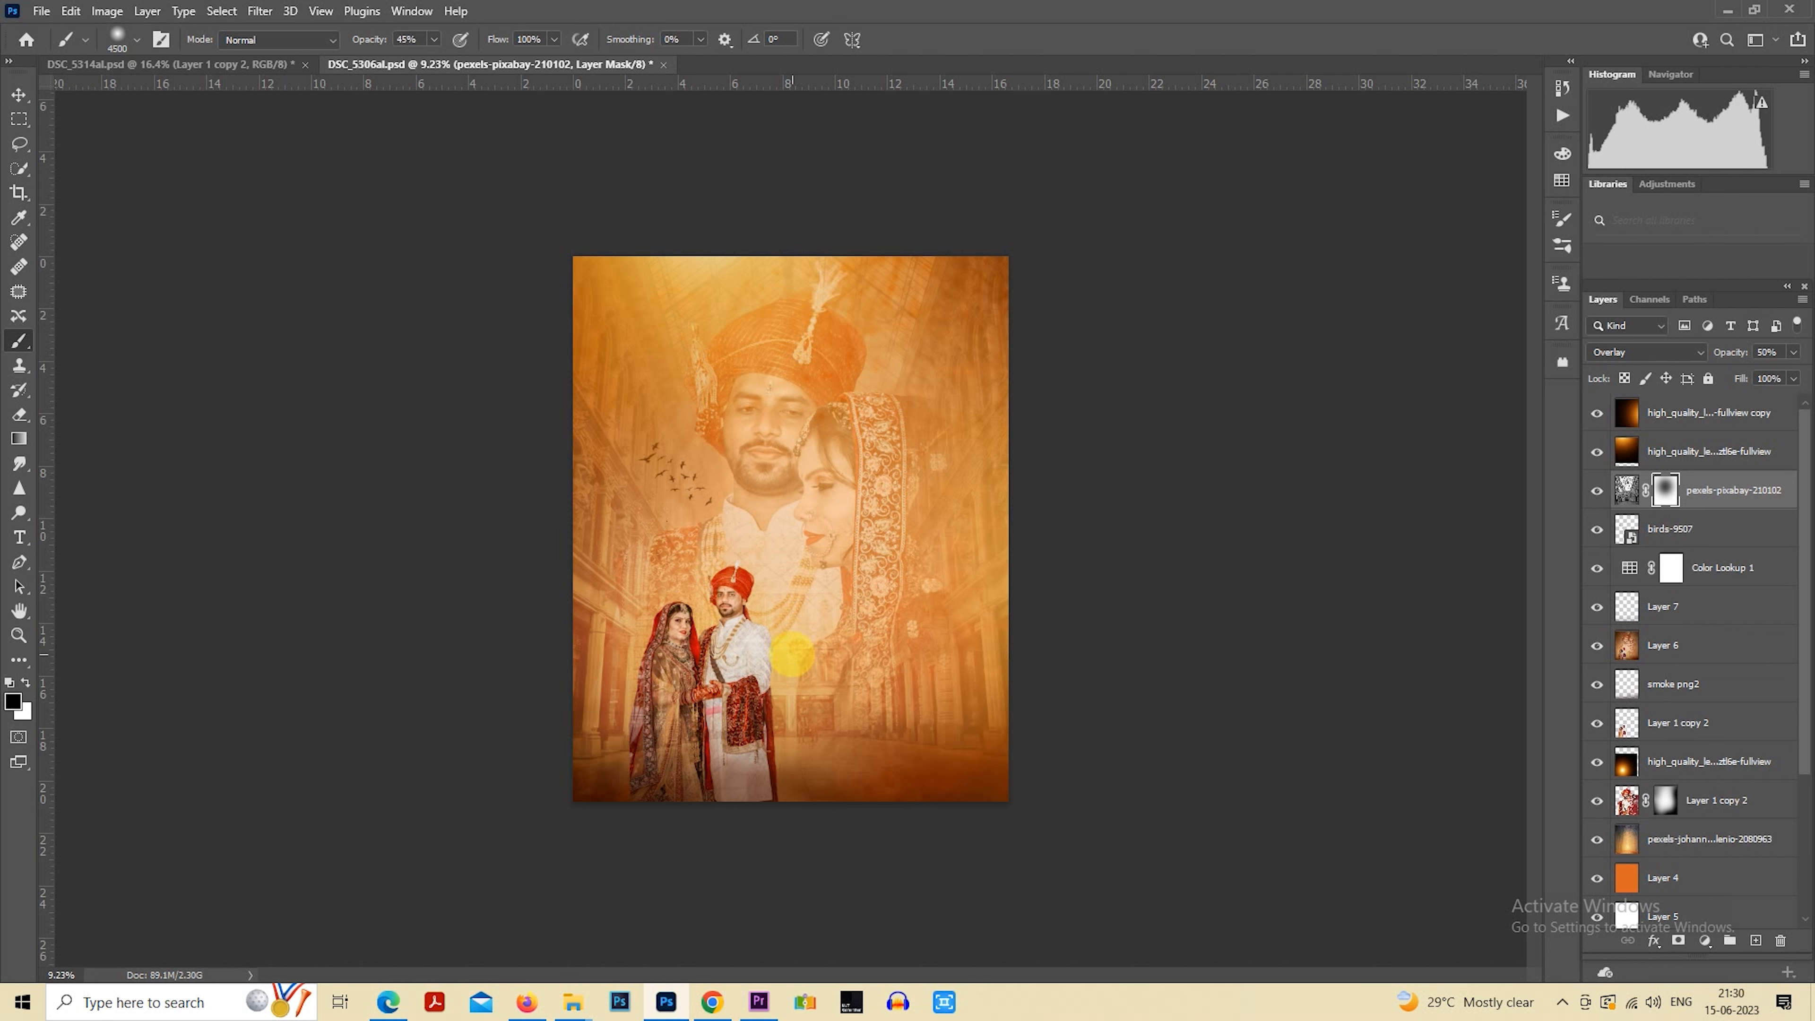
key(bracketleft)
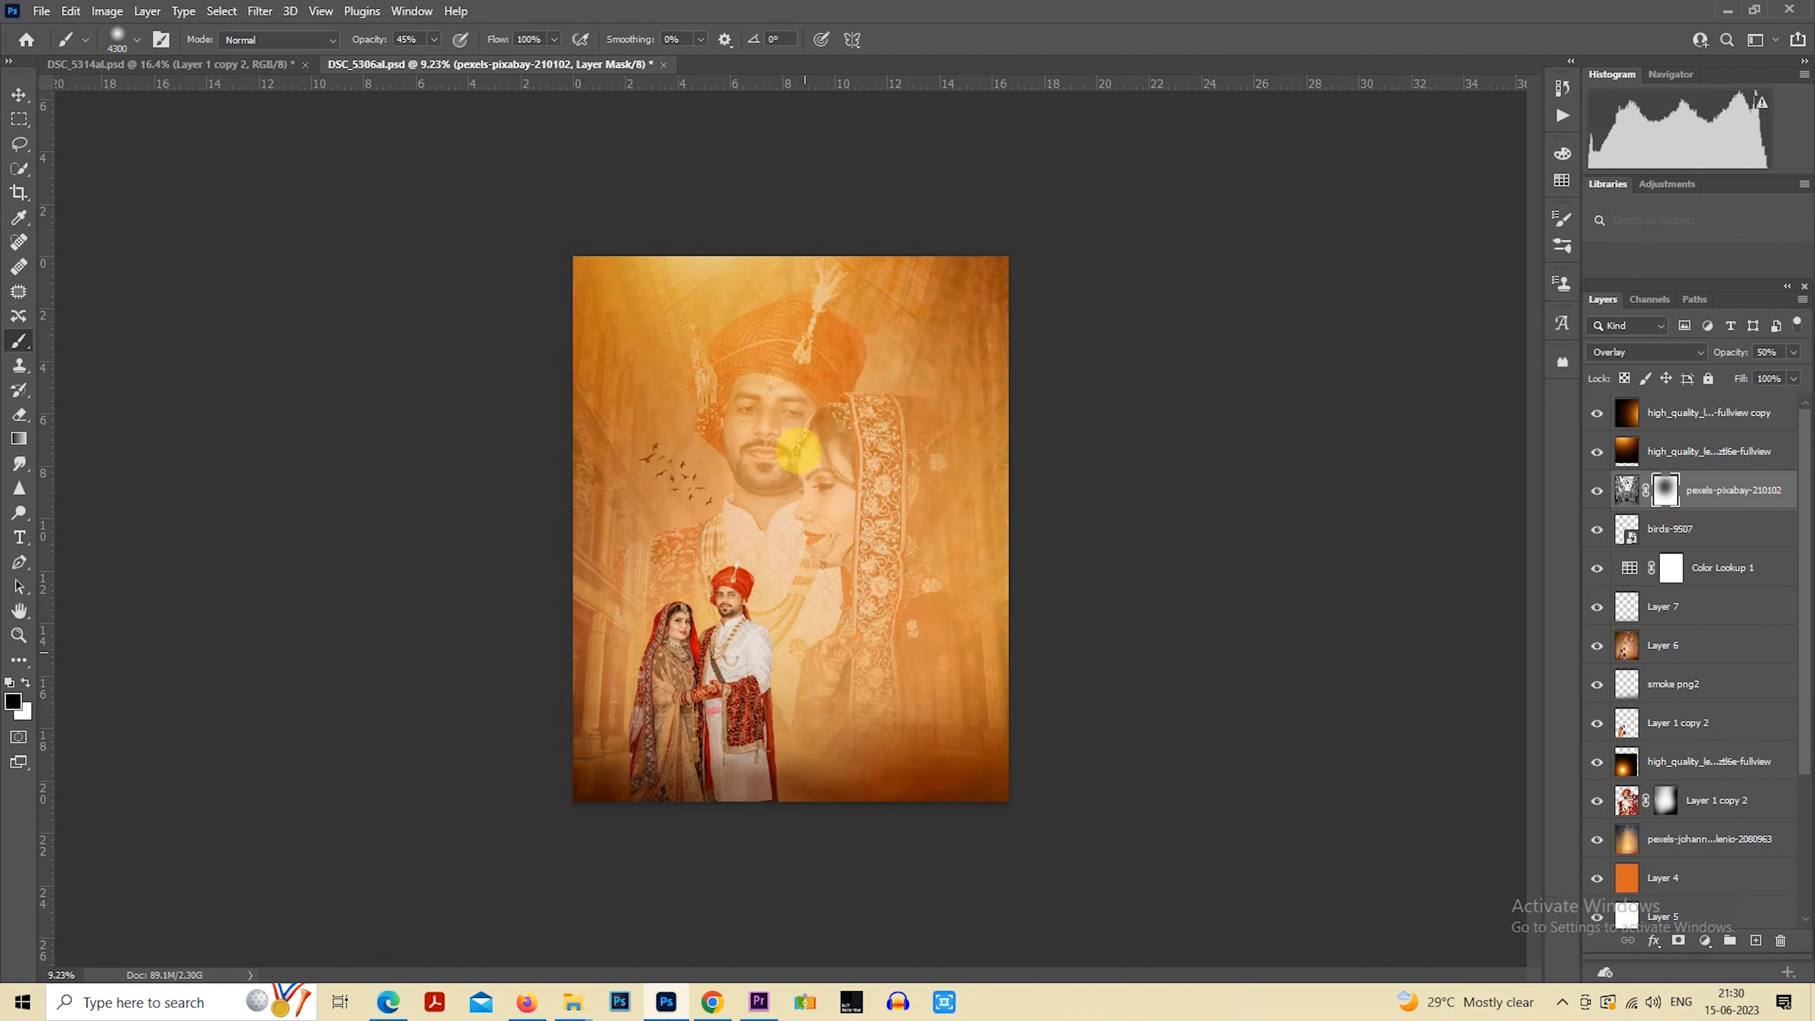
key(bracketright)
key(bracketright)
key(bracketright)
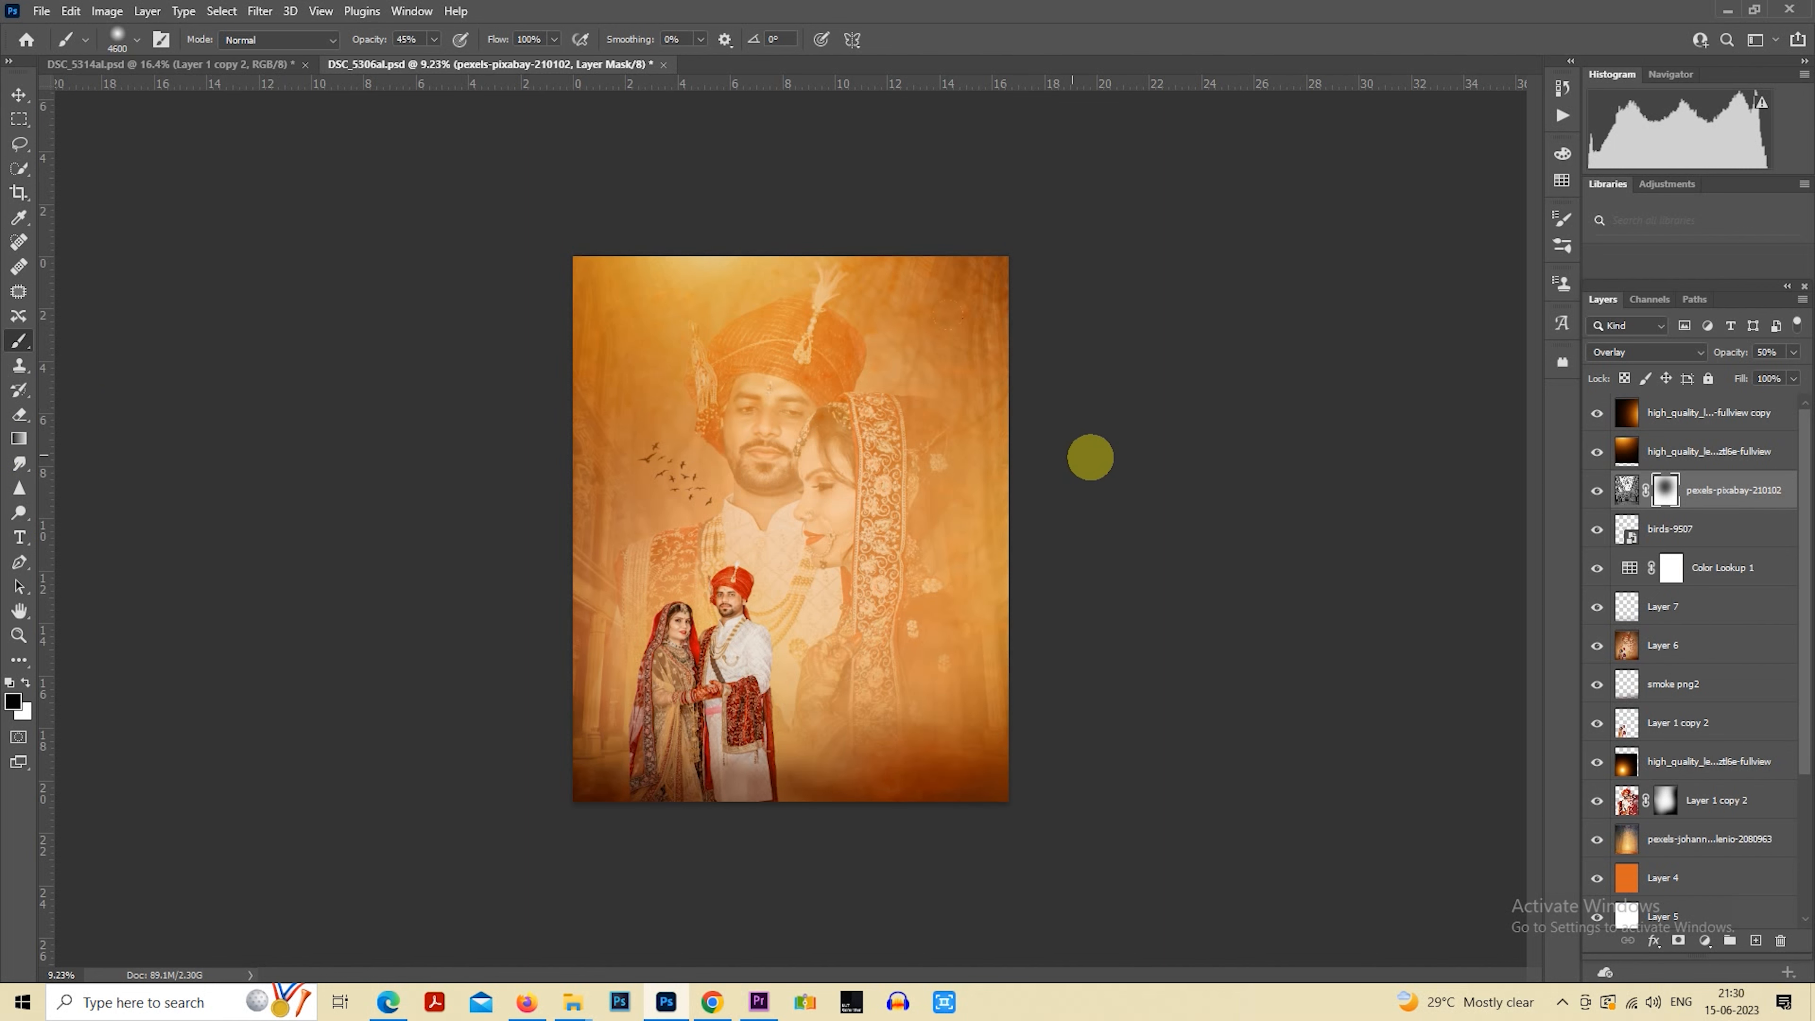
scroll(1343, 412, down, 1)
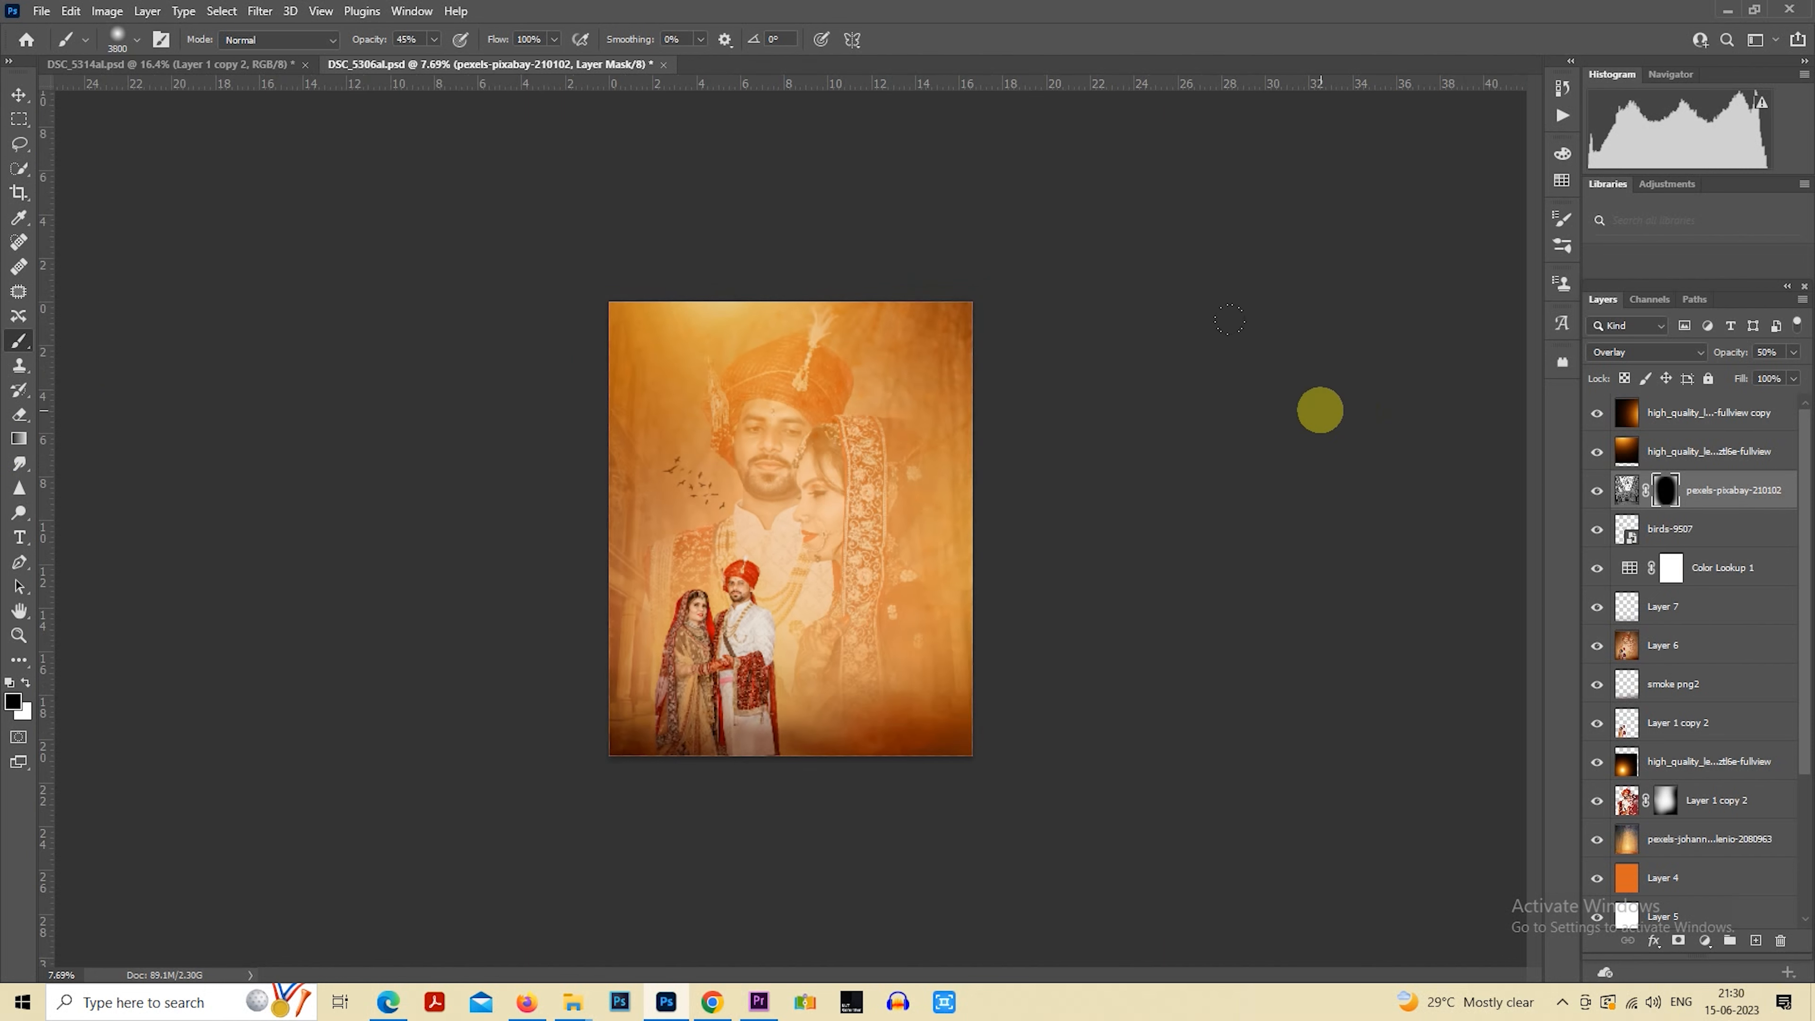
key(bracketleft)
key(bracketleft)
key(bracketleft)
key(bracketleft)
scroll(234, 449, up, 3)
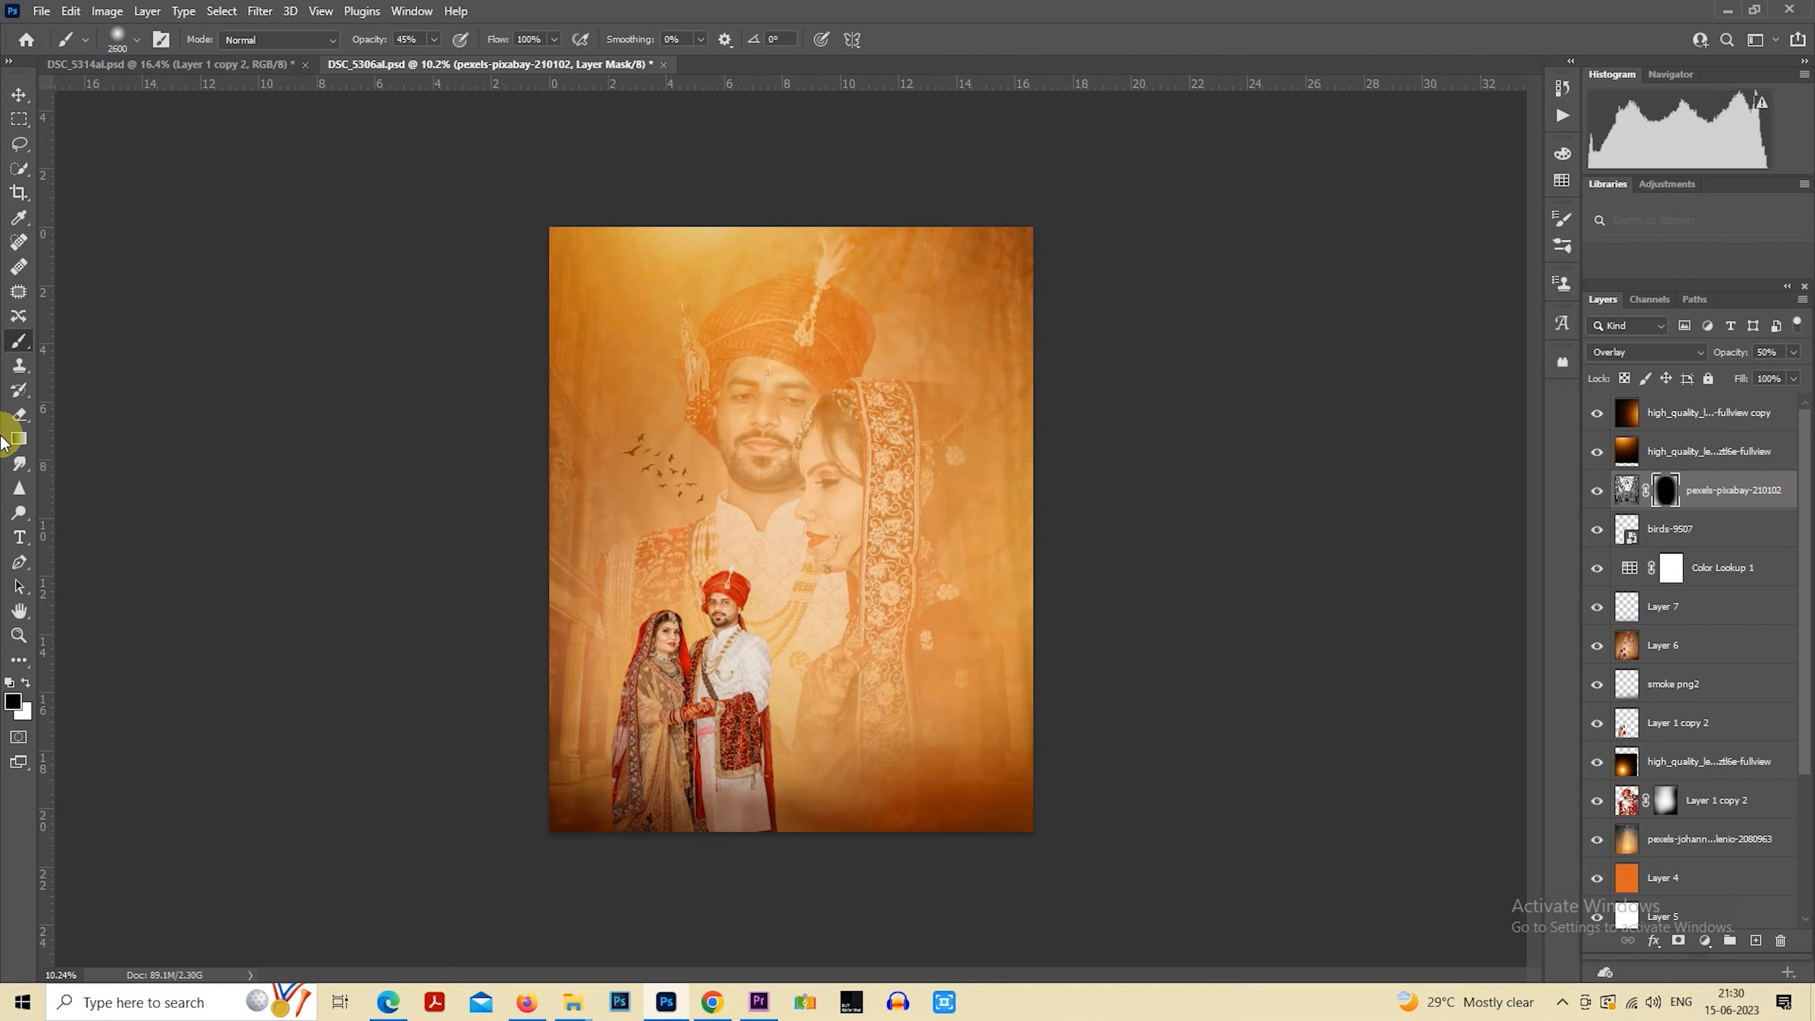
scroll(765, 476, down, 1)
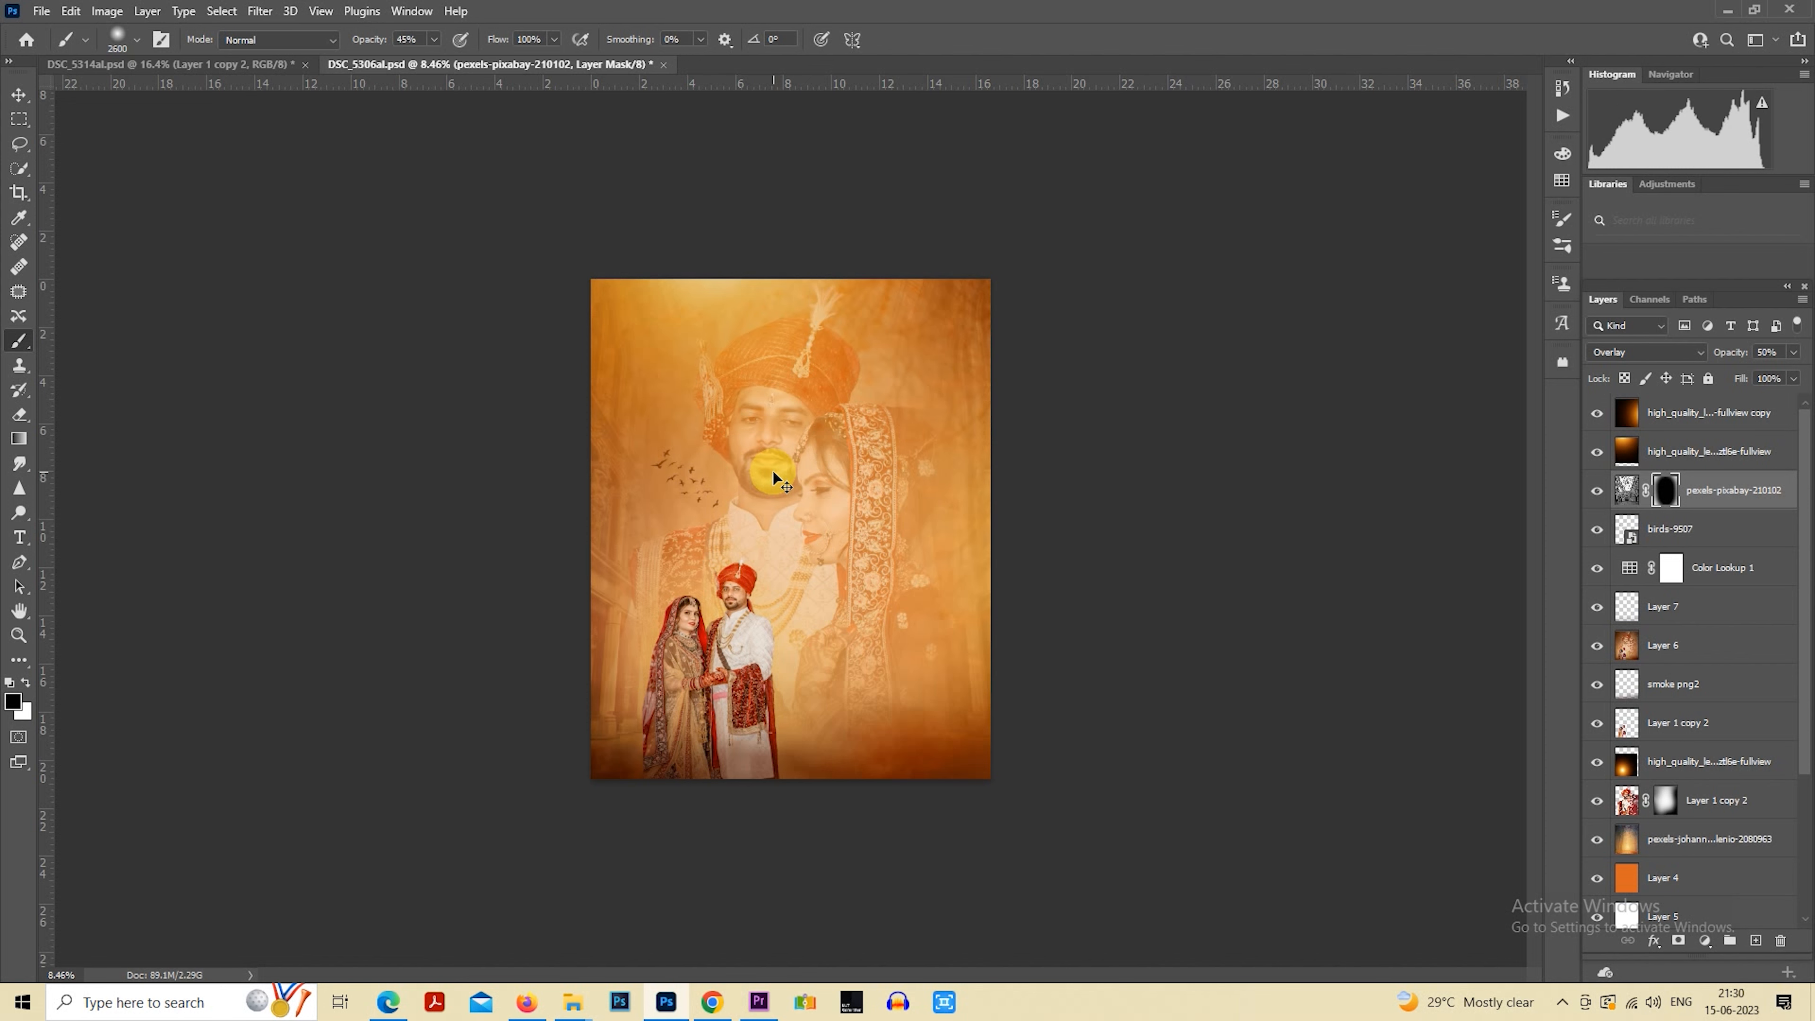
scroll(1079, 430, up, 2)
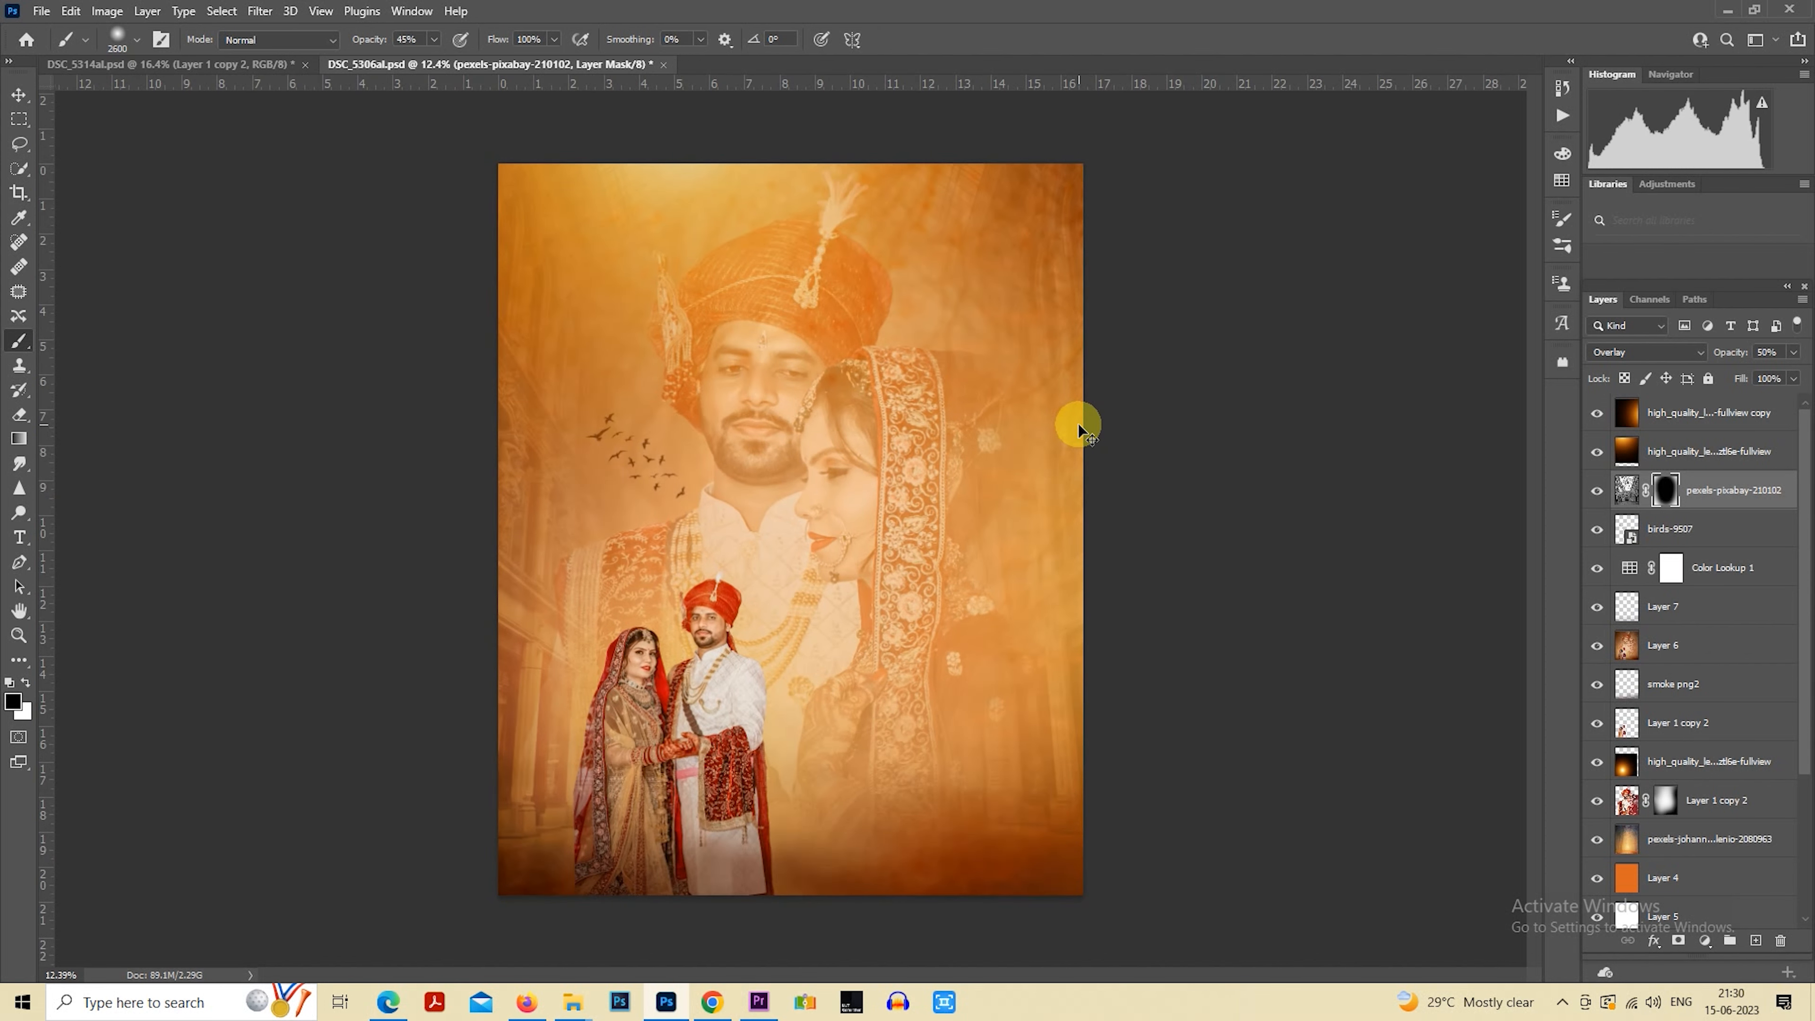
scroll(1011, 436, down, 2)
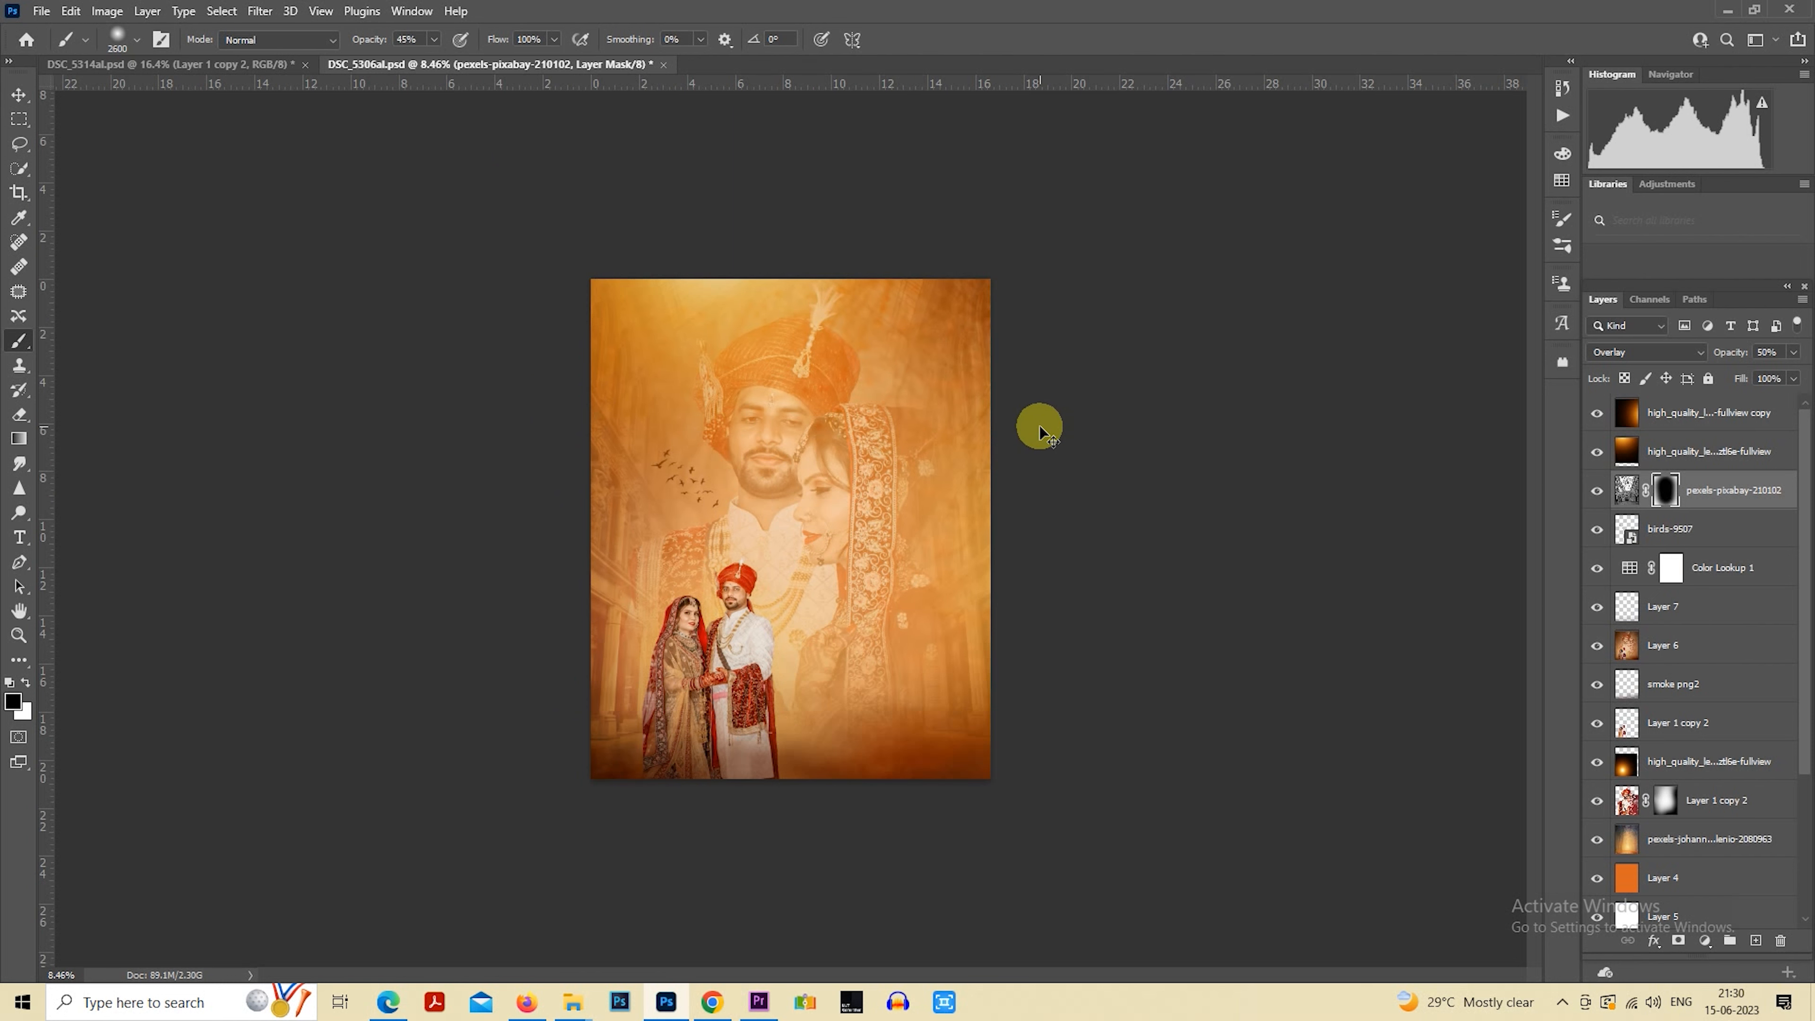
scroll(1039, 428, up, 1)
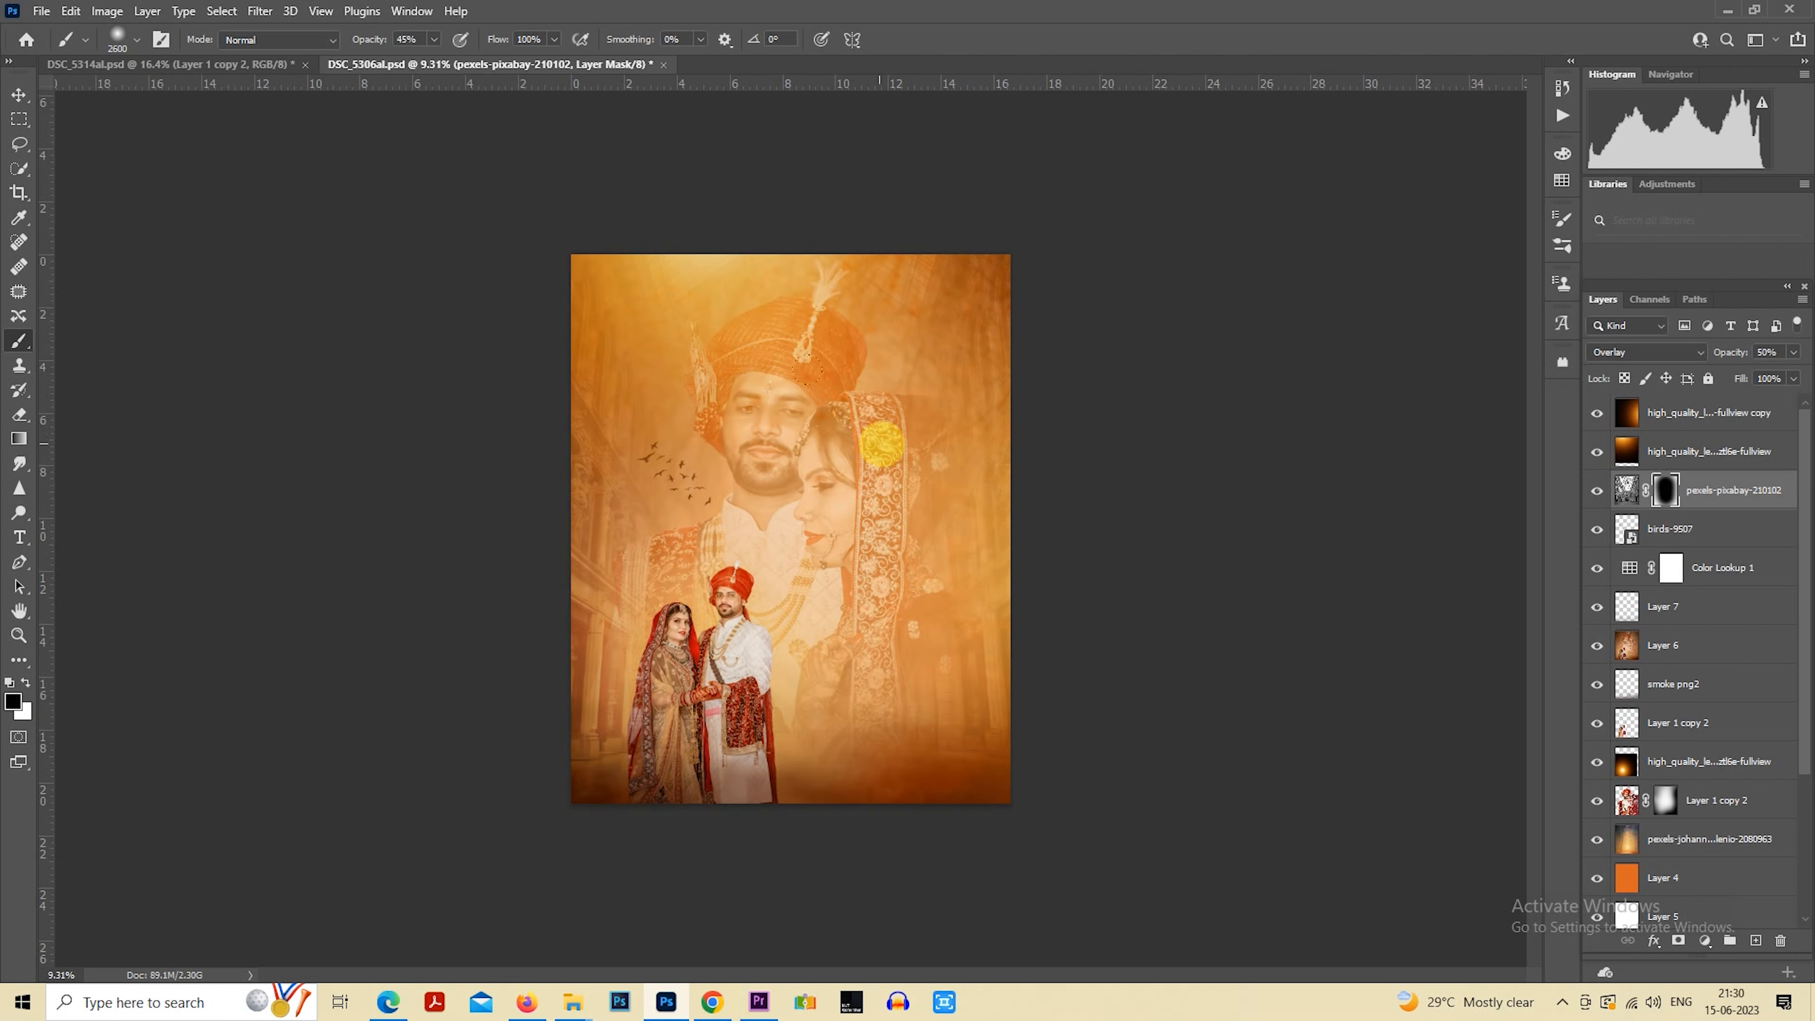
key(bracketright)
key(bracketright)
key(bracketright)
key(bracketright)
key(bracketright)
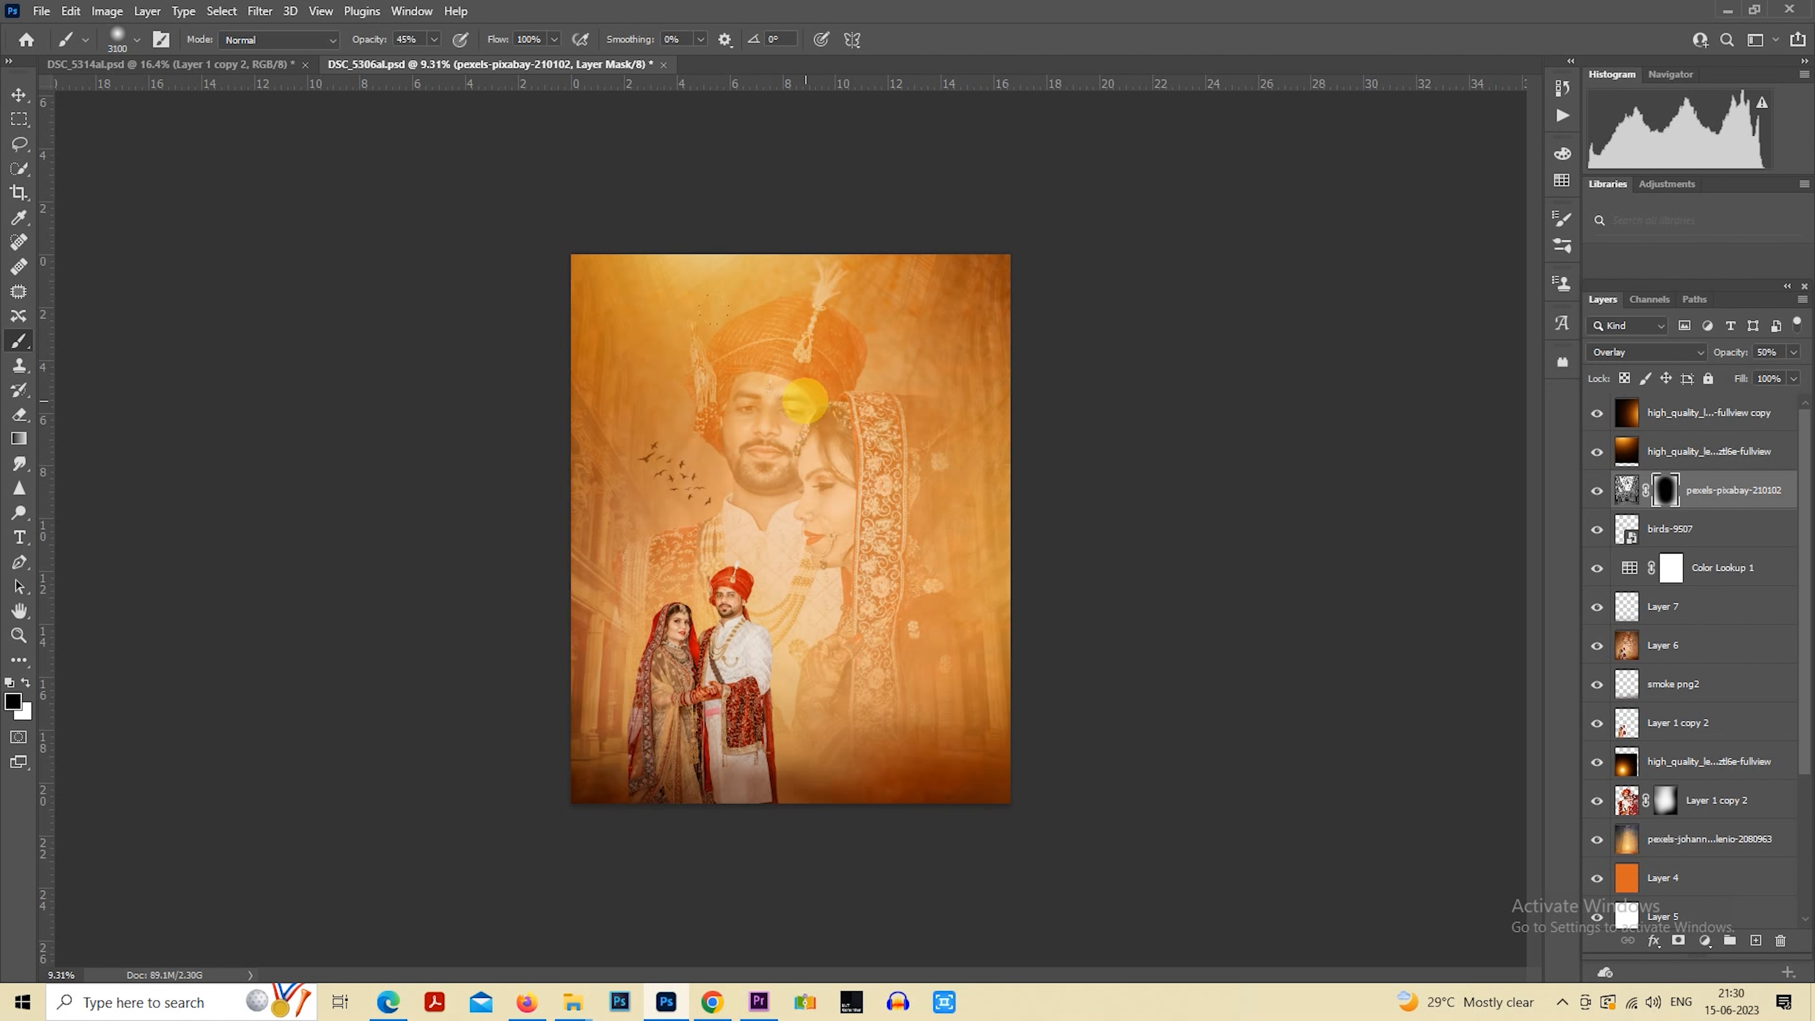
click(20, 414)
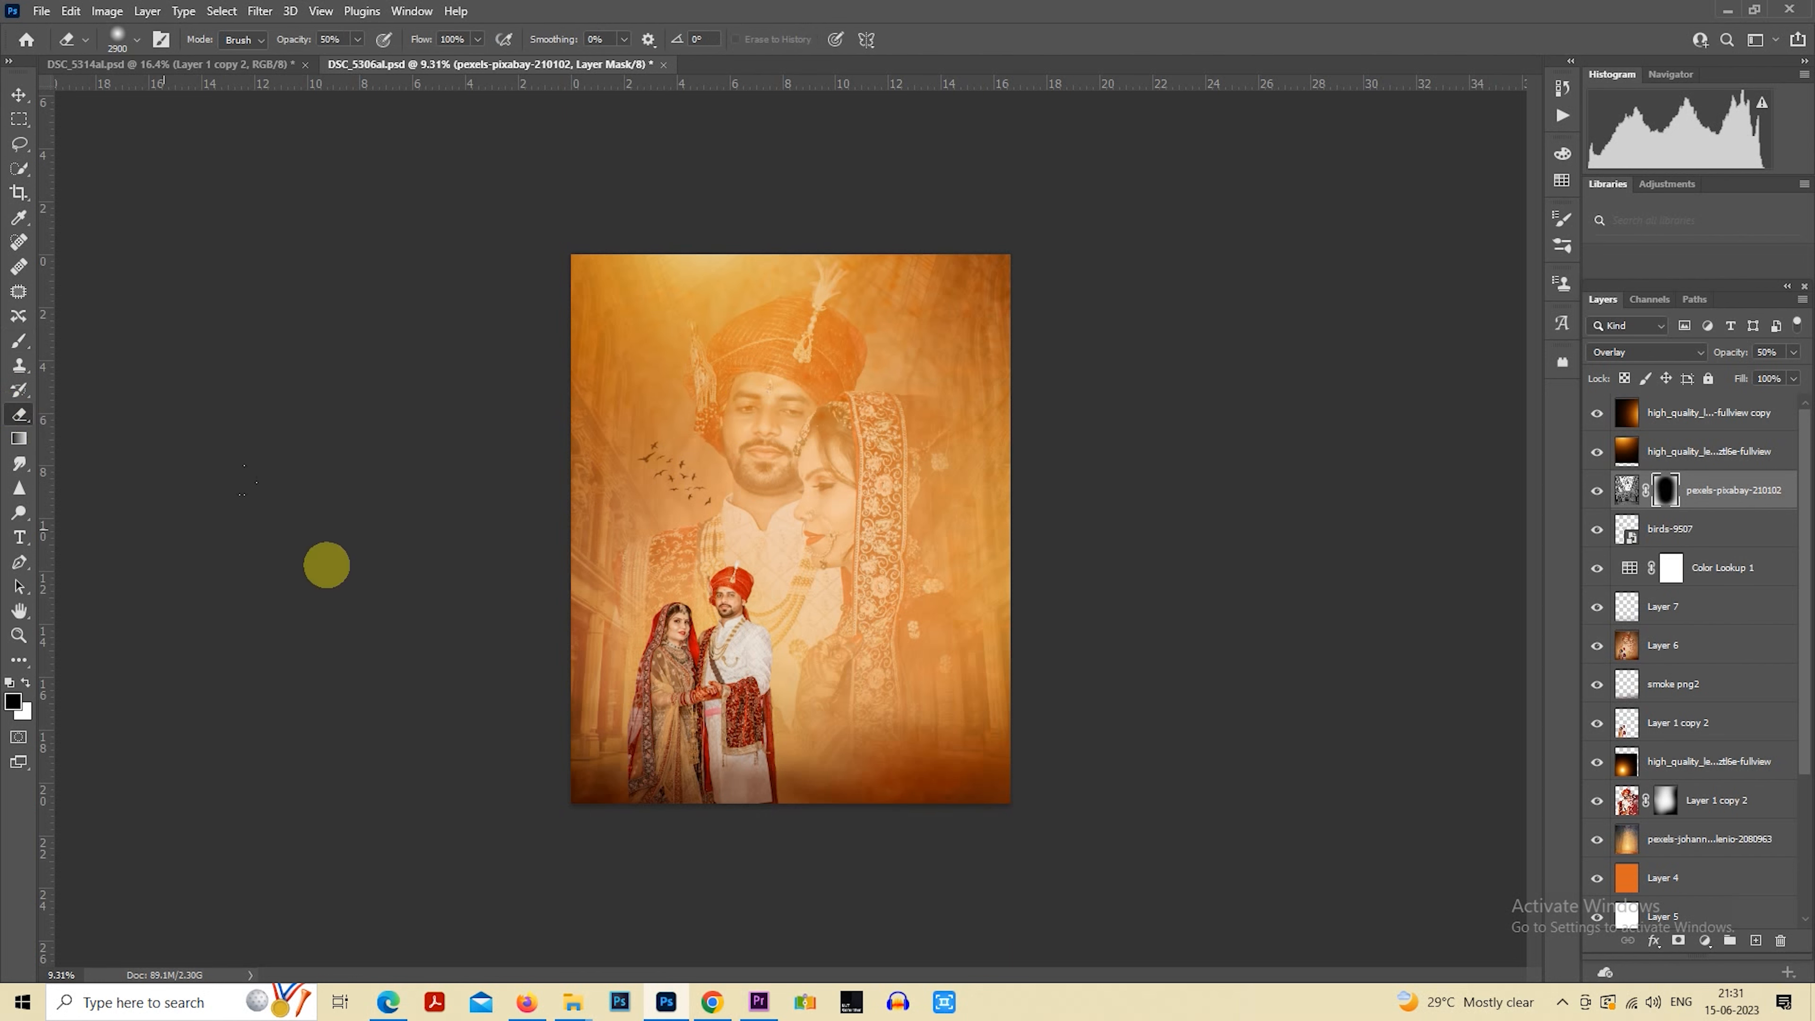
key(bracketright)
key(bracketright)
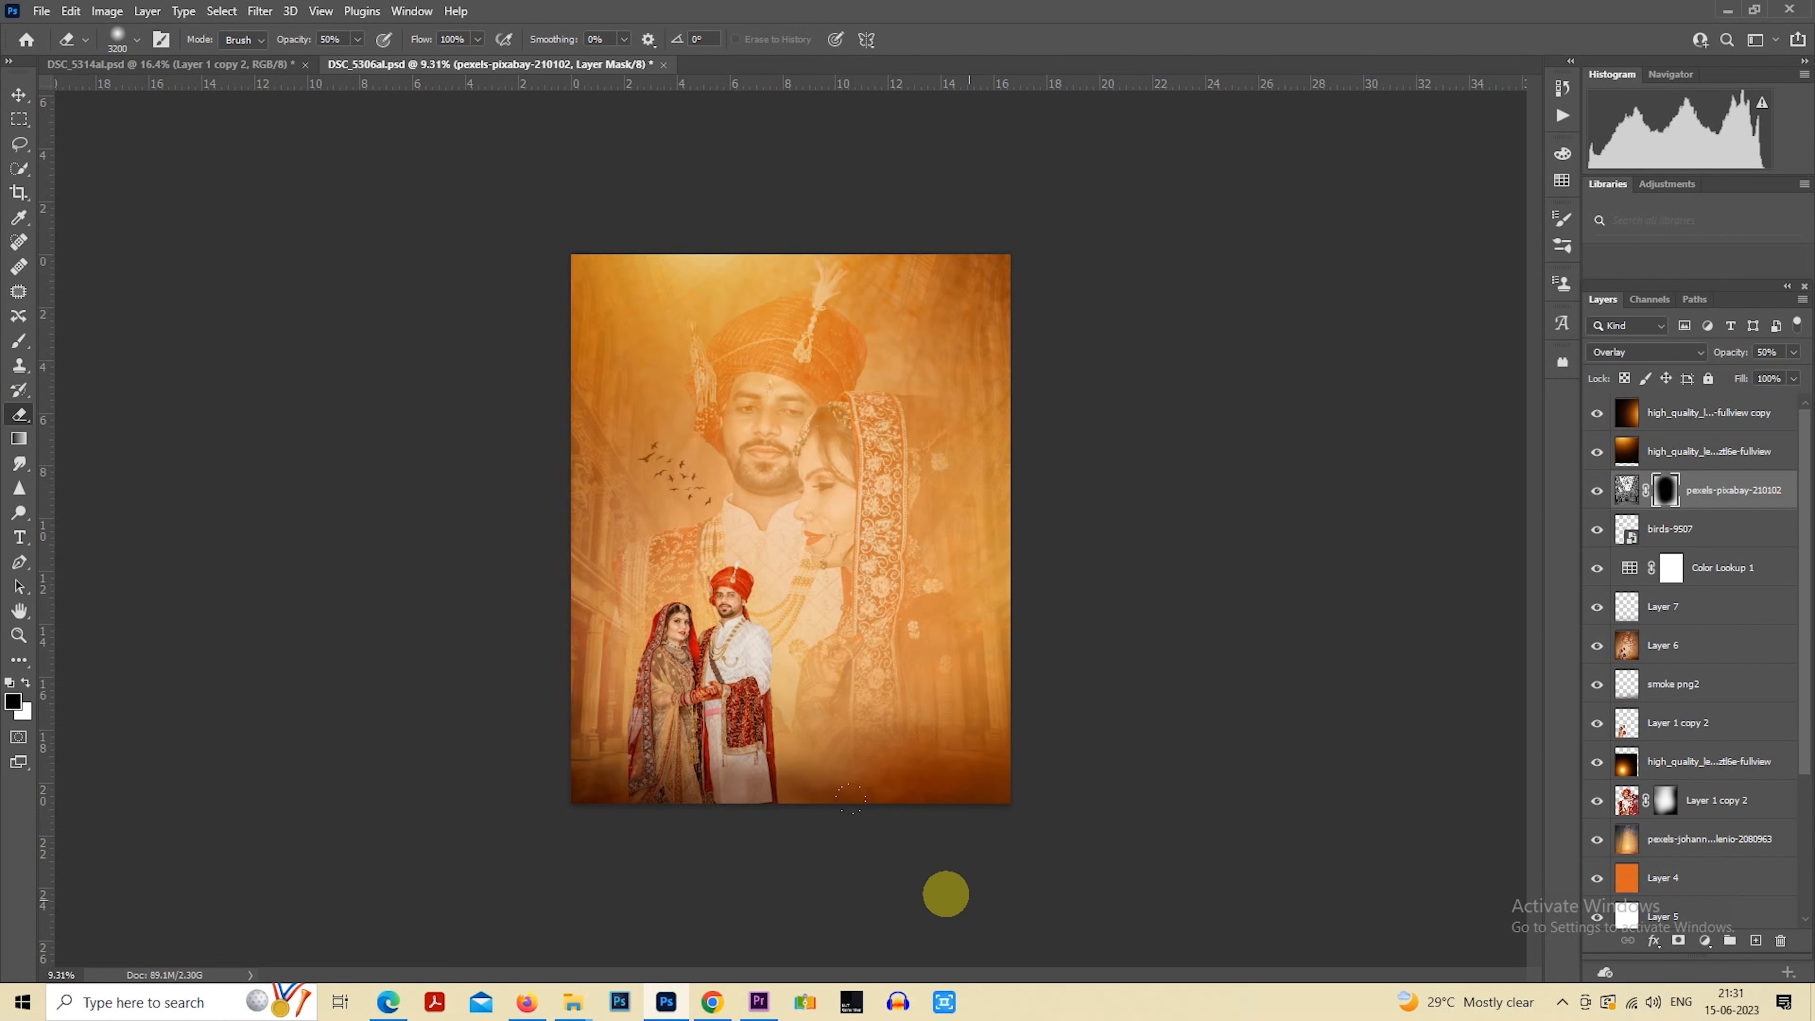
key(bracketright)
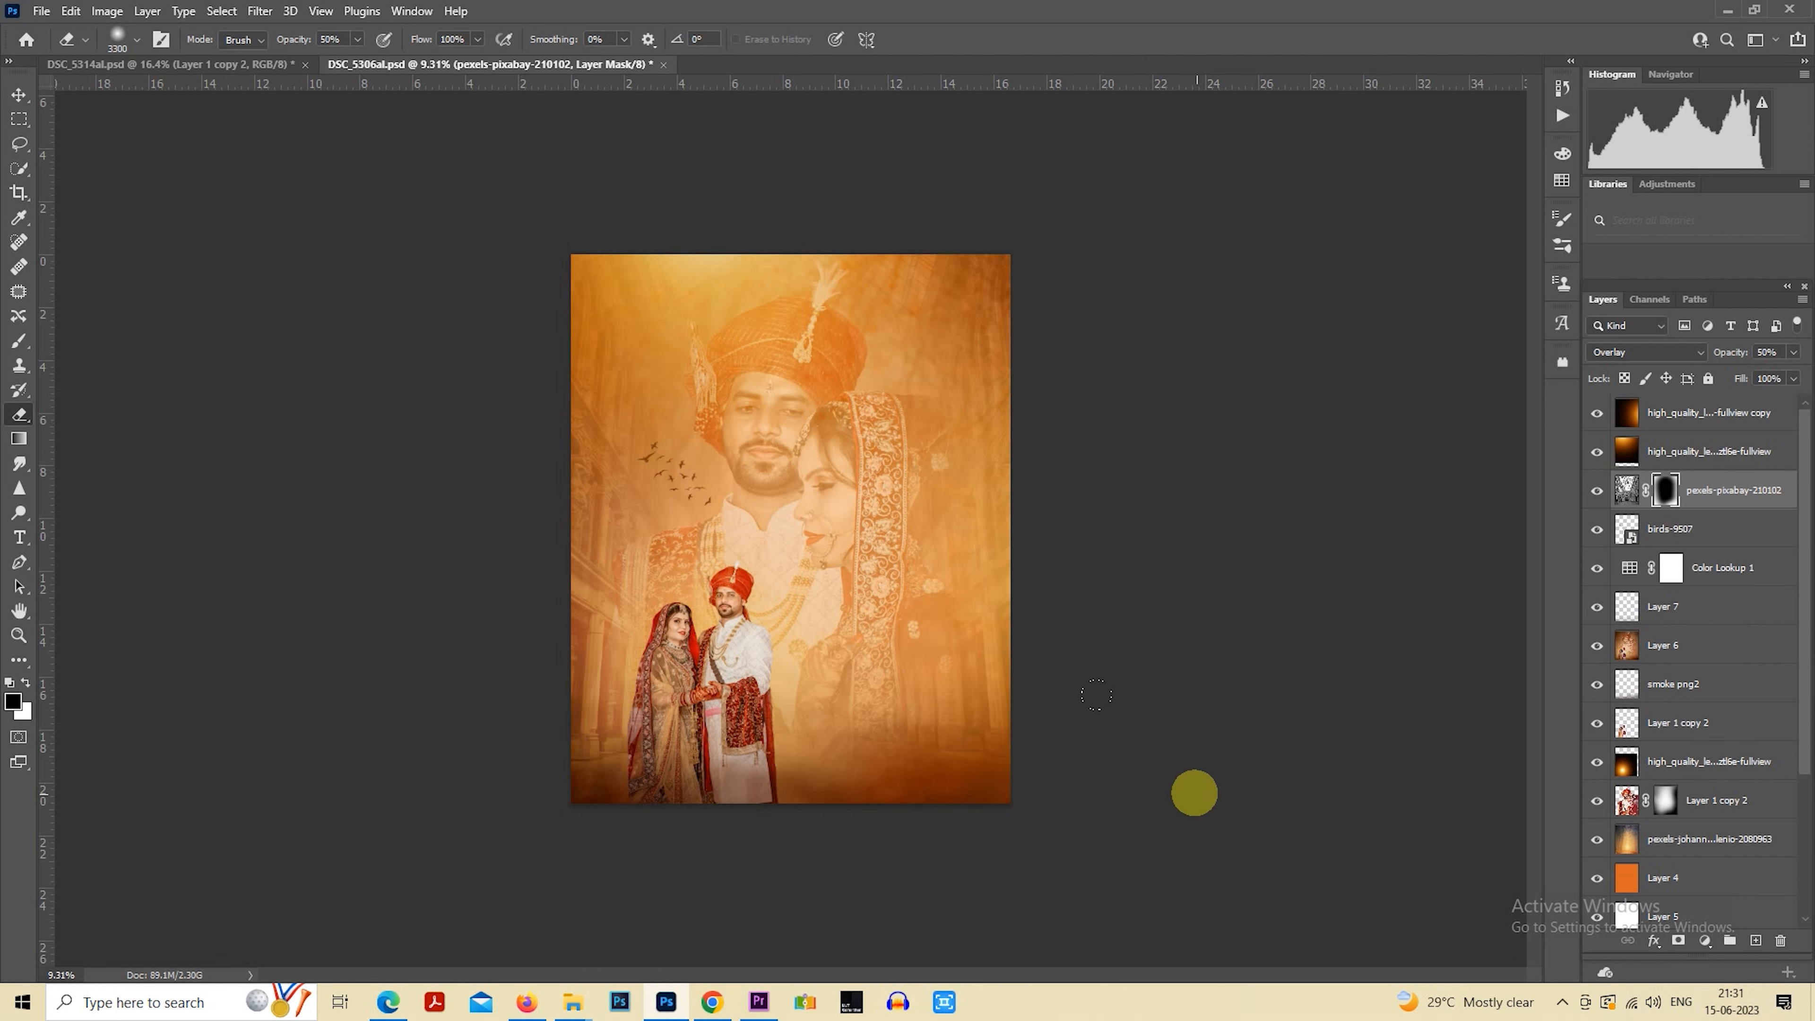
key(ctrl+minus)
key(ctrl+plus)
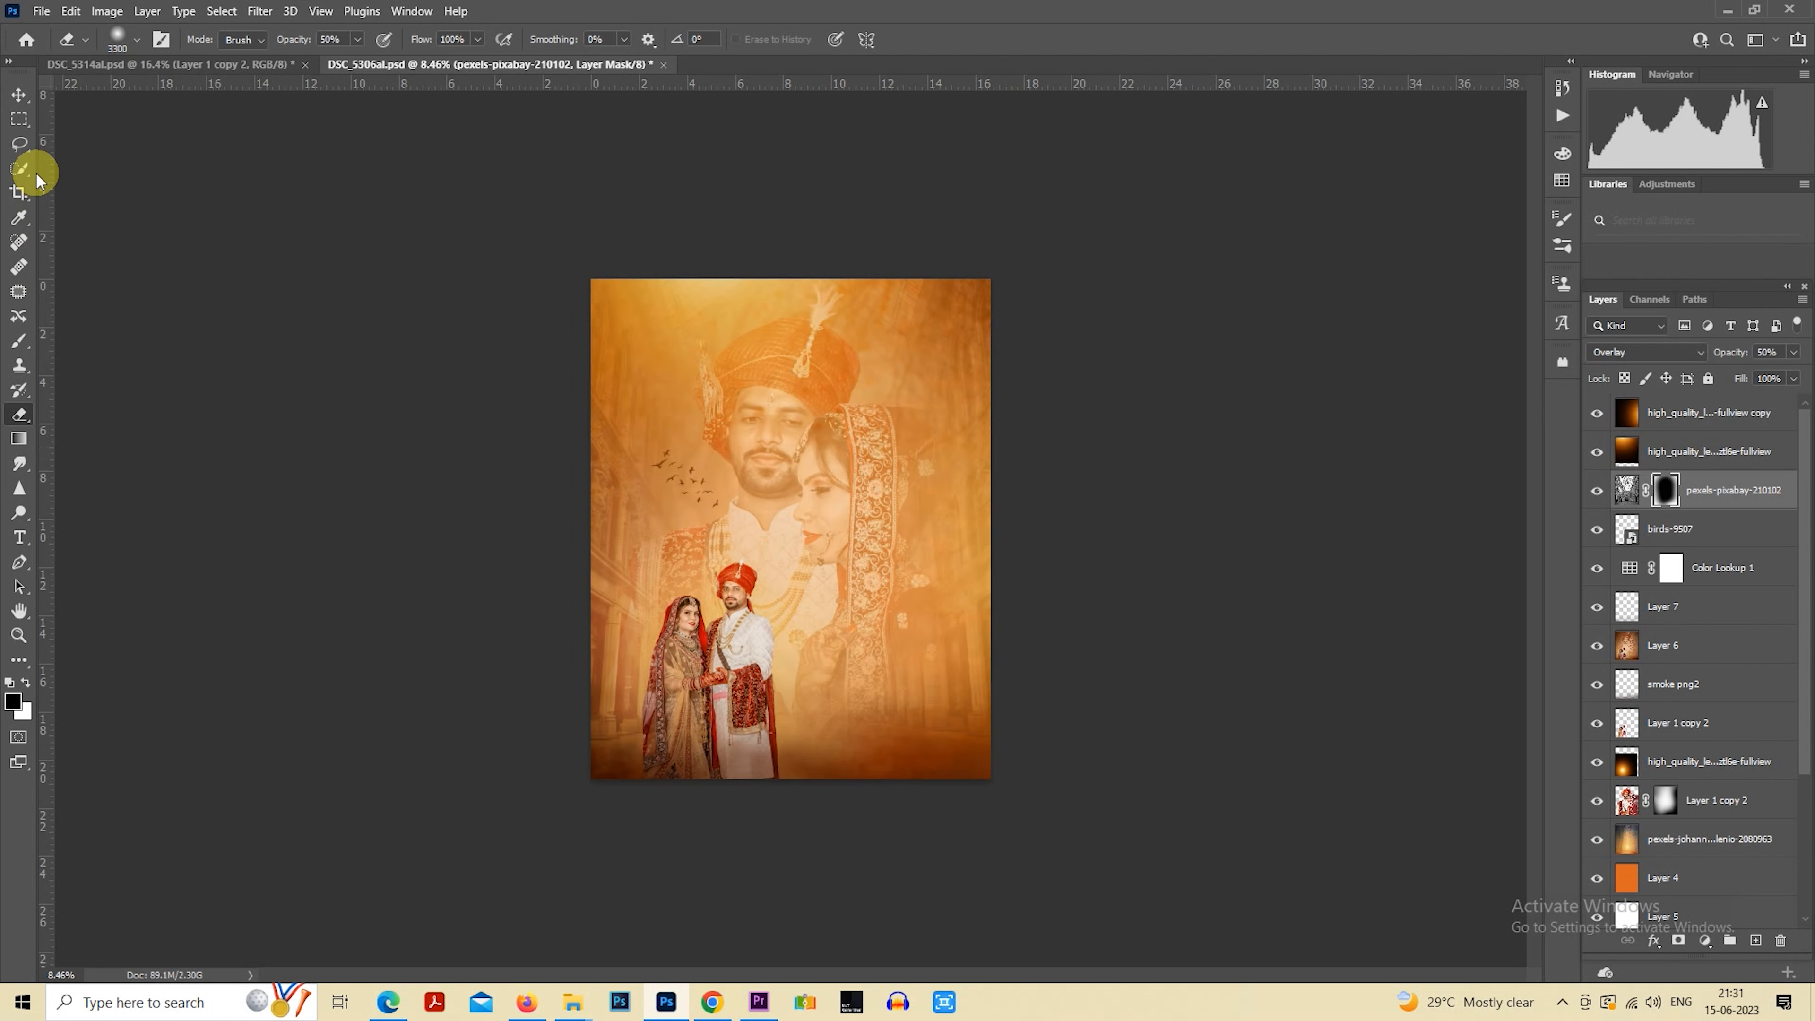
click(29, 126)
key(ctrl+plus)
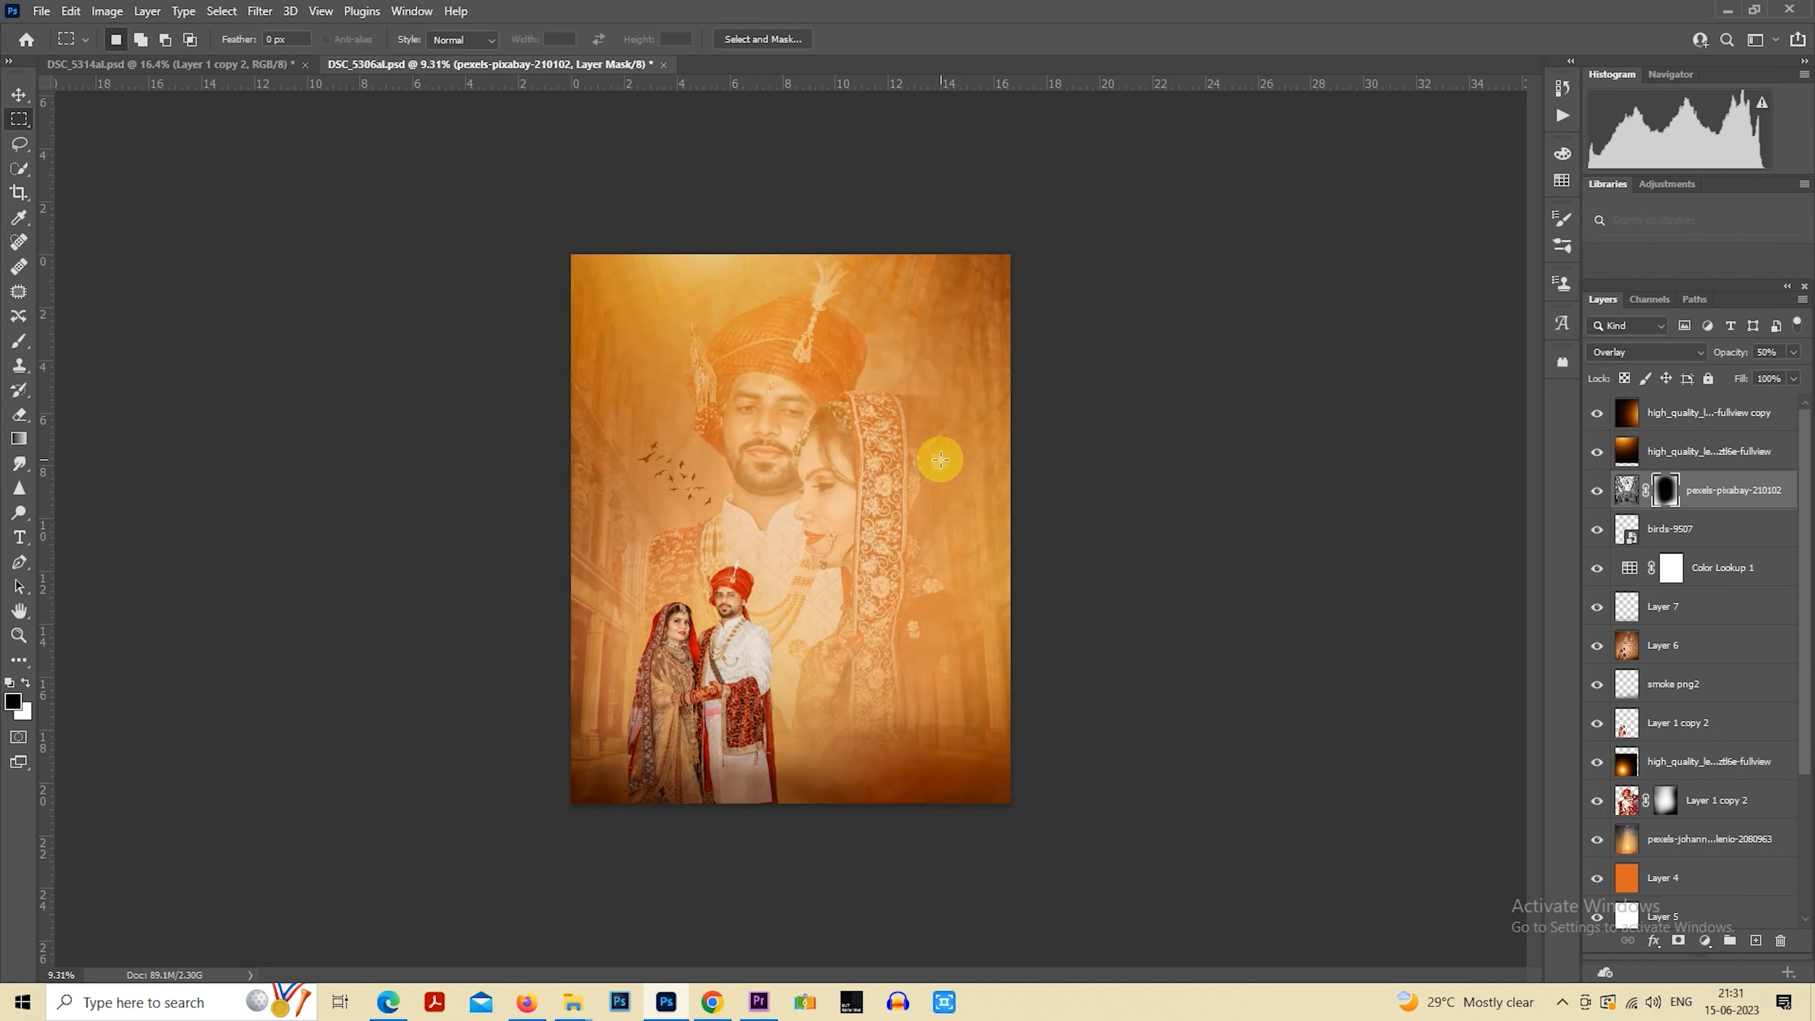